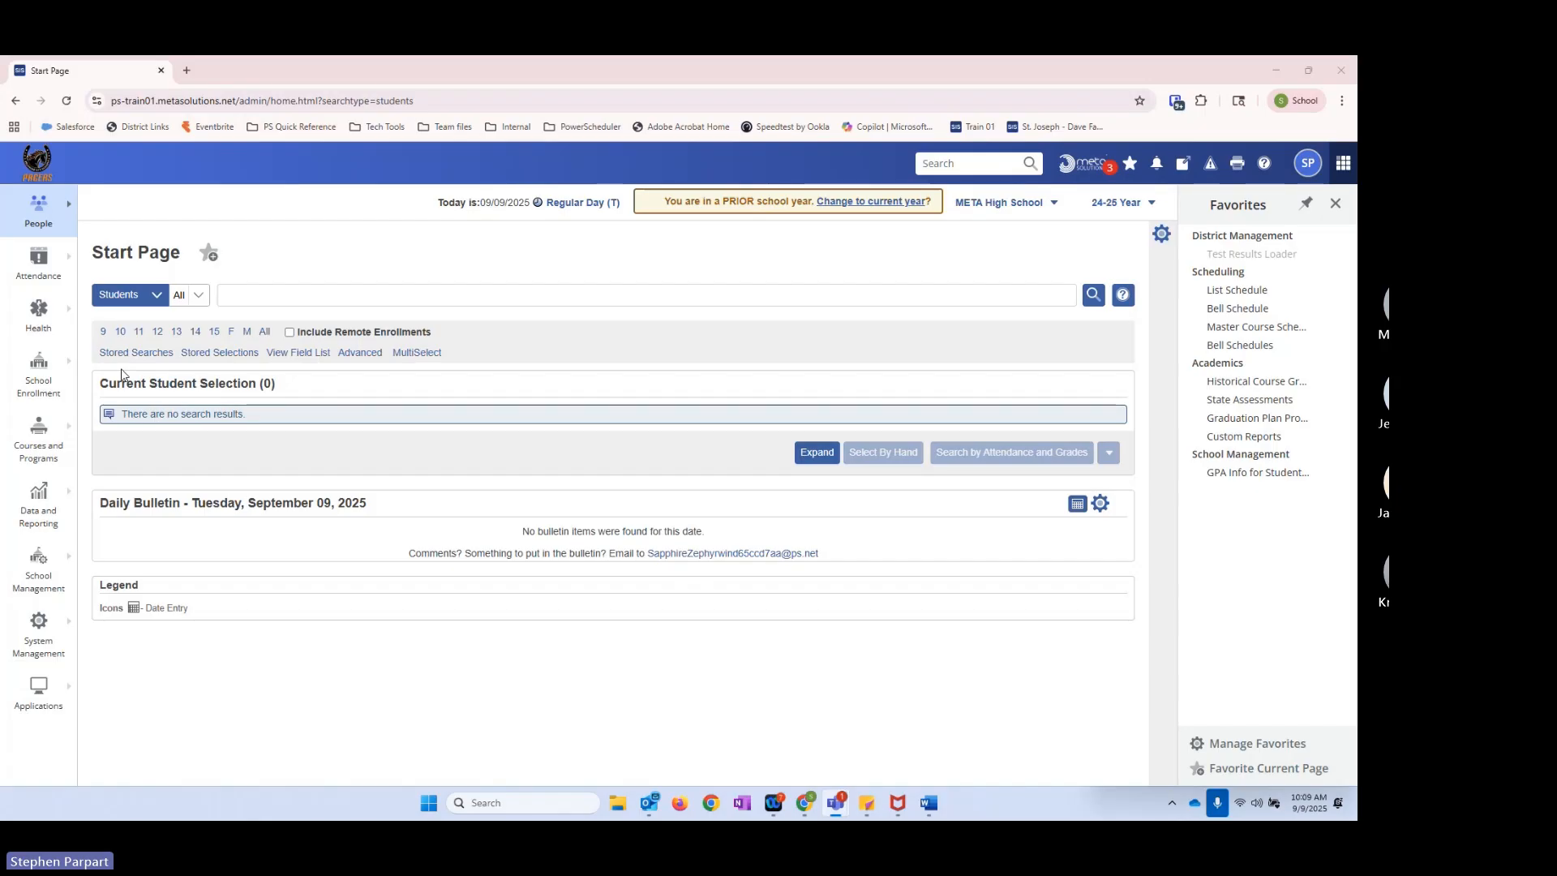
# Step: Open the META Documentation site, search it for "stored se" and open Stored Searches and Stored Selections.docx
pyautogui.click(1268, 174)
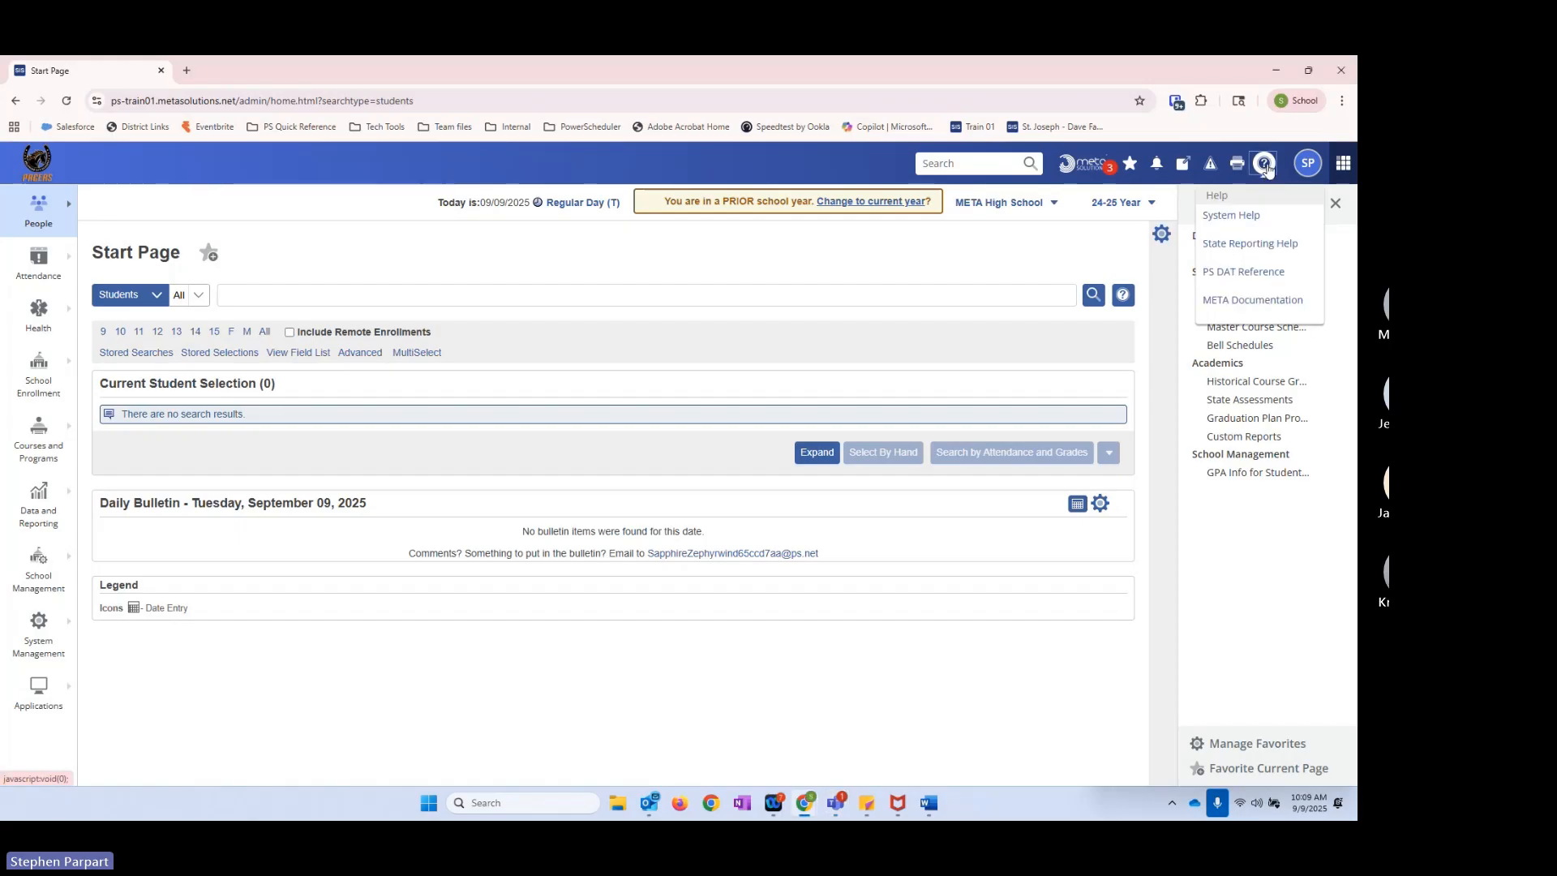
pyautogui.click(1239, 300)
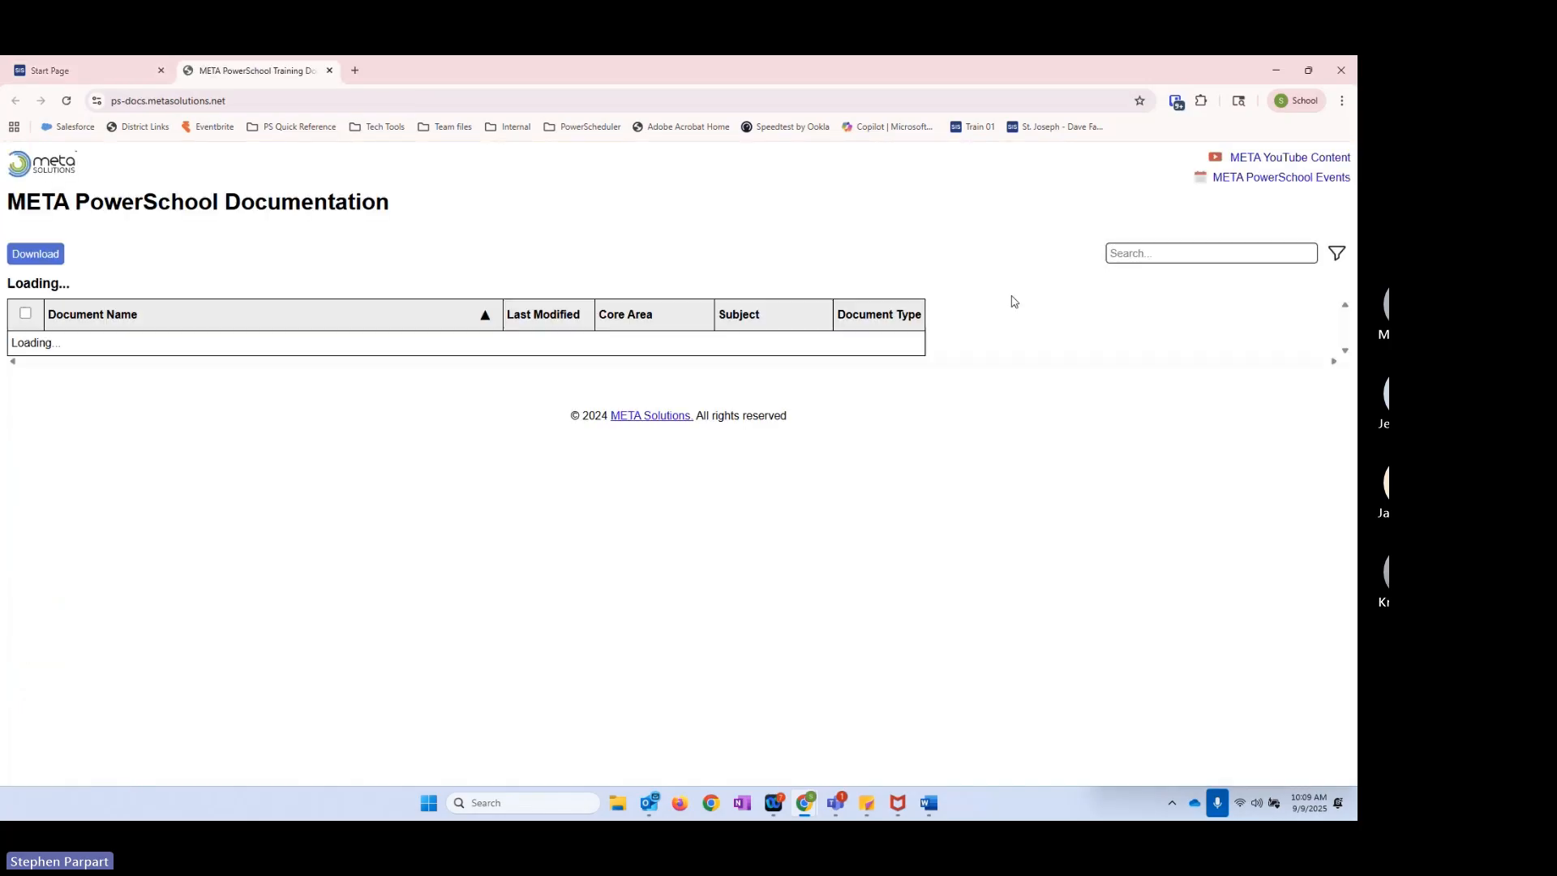
pyautogui.click(1162, 258)
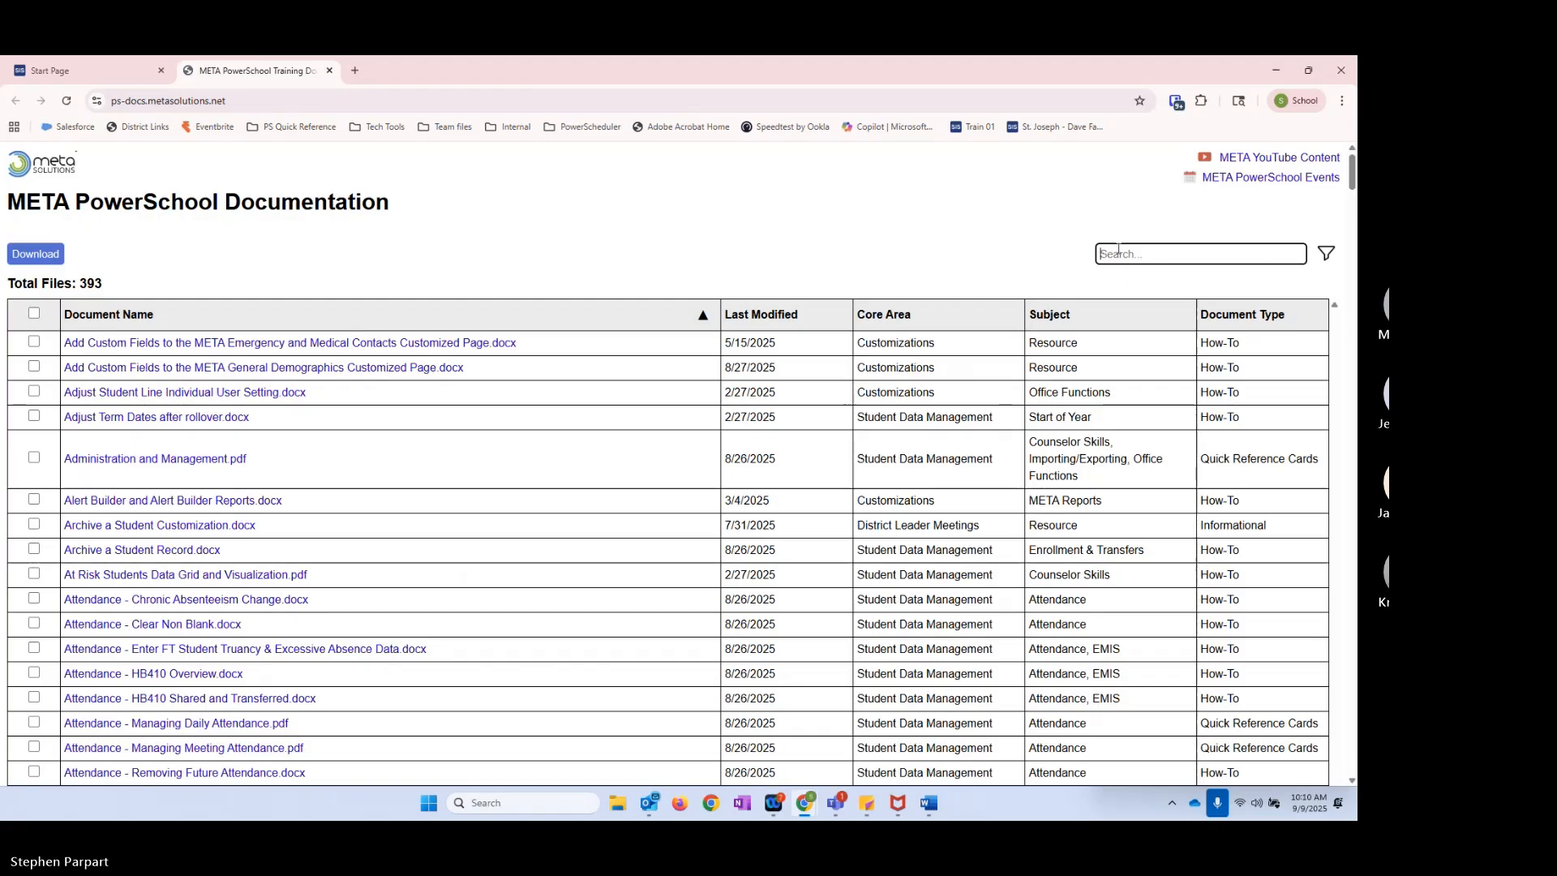
pyautogui.write('stored se')
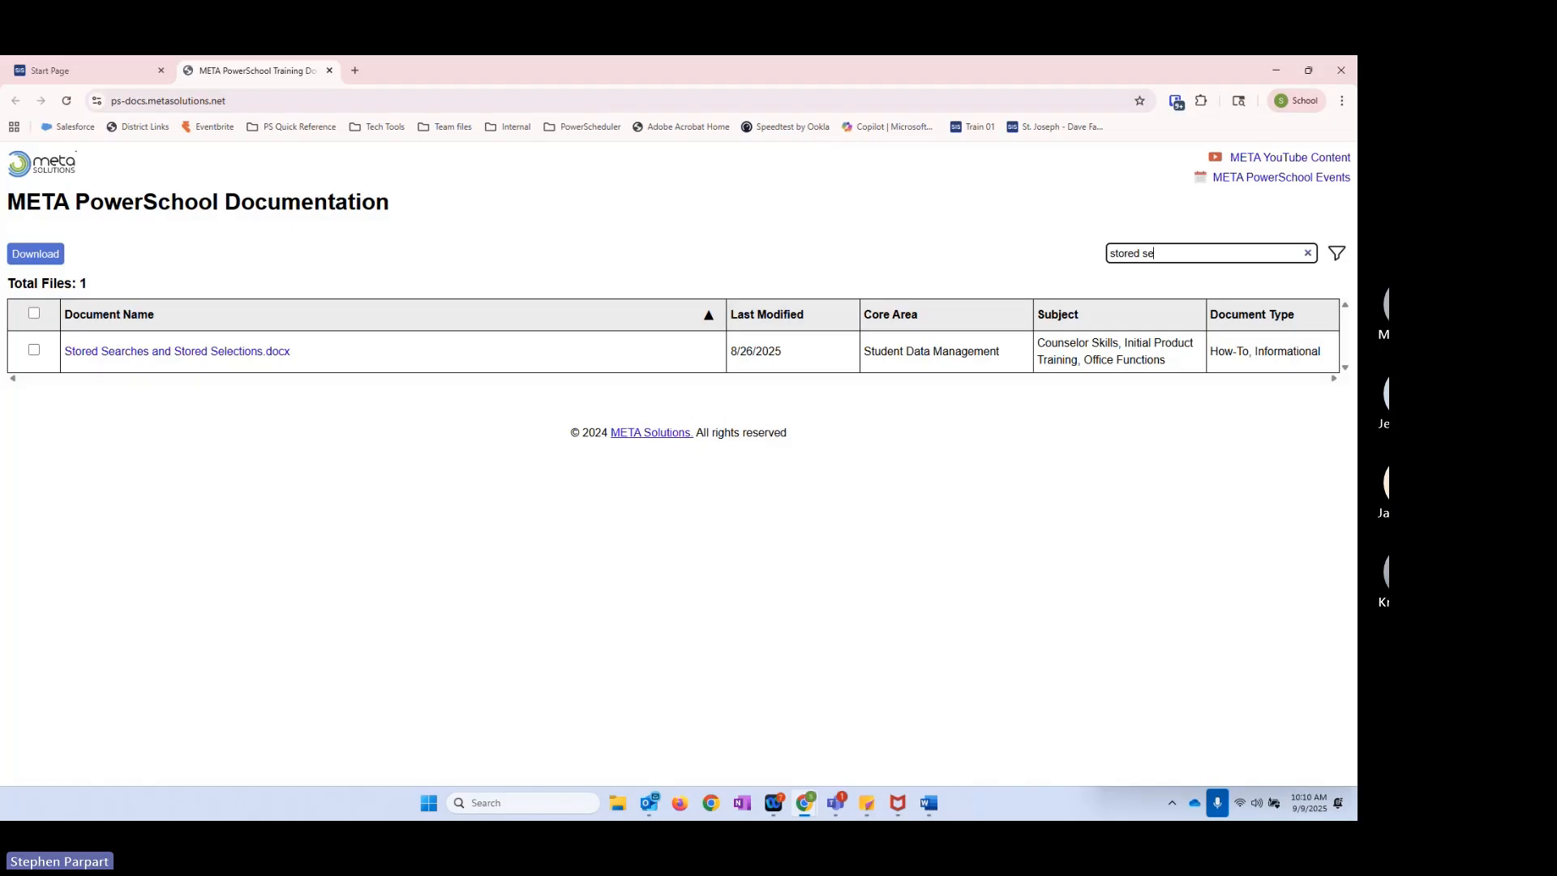
pyautogui.moveTo(0, 377); pyautogui.dragTo(1010, 252)
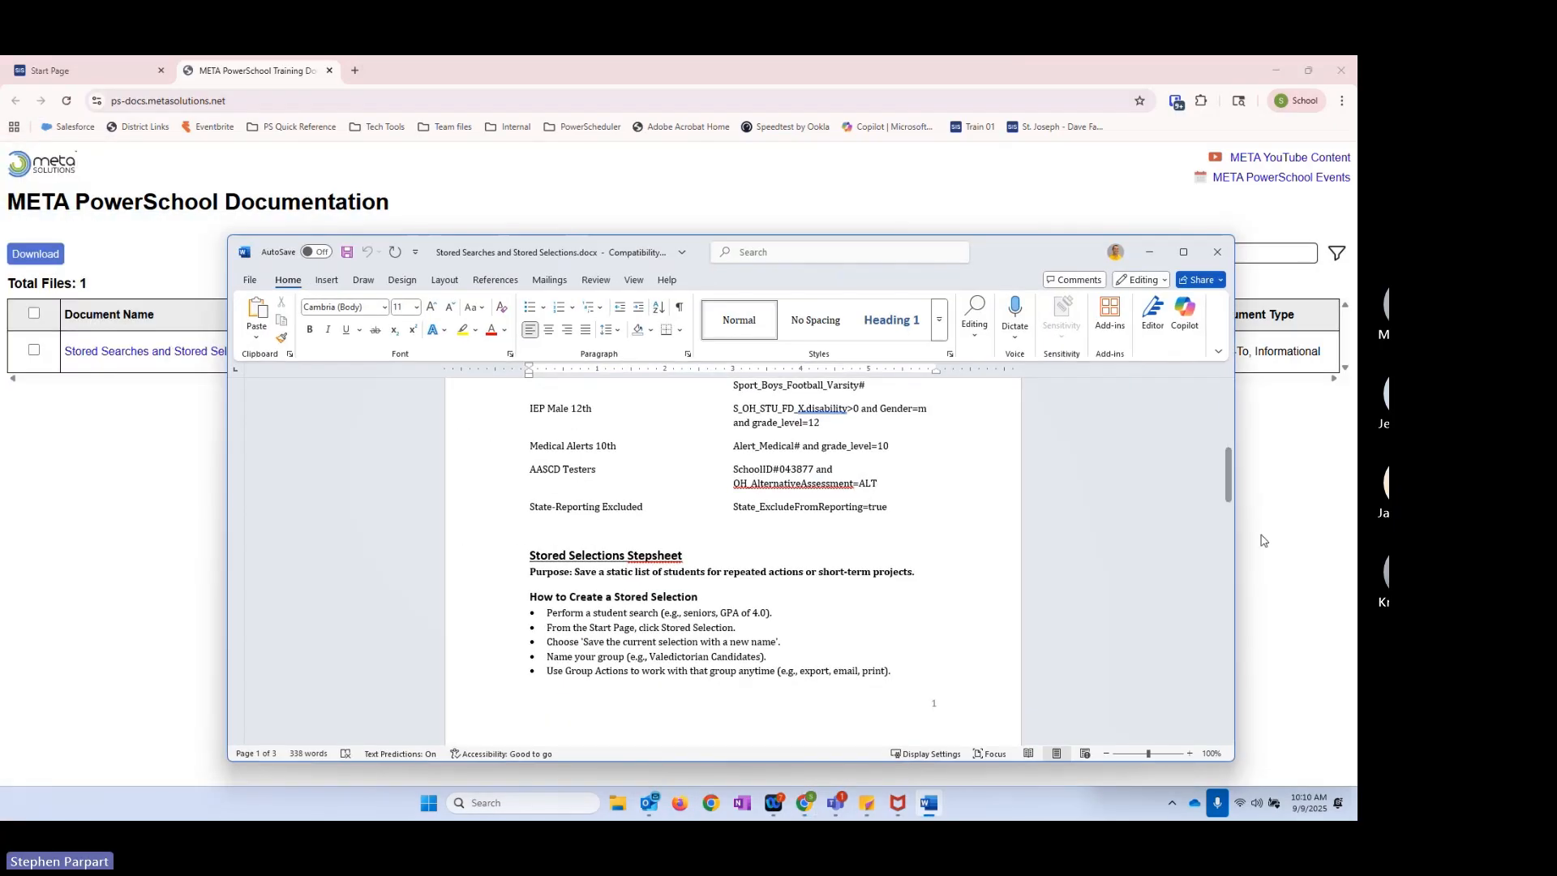
# Step: Review the stepsheet's instructions, tips, examples and comparison of stored searches and stored selections, then put away the document and close the documentation page
pyautogui.scroll(6, 887, 459)
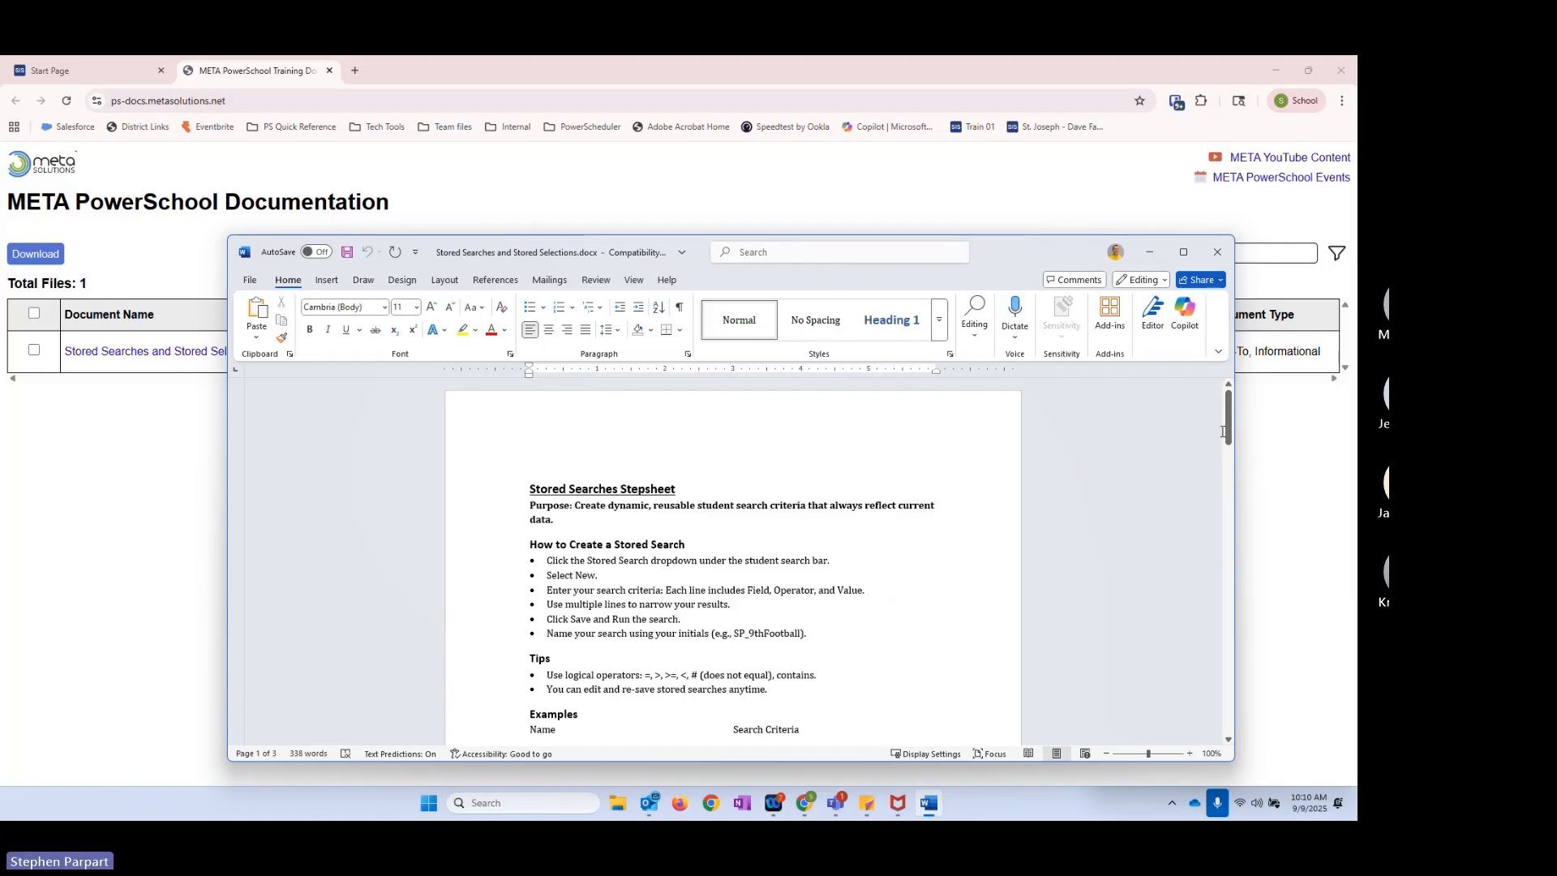
pyautogui.moveTo(1228, 419); pyautogui.dragTo(1238, 450)
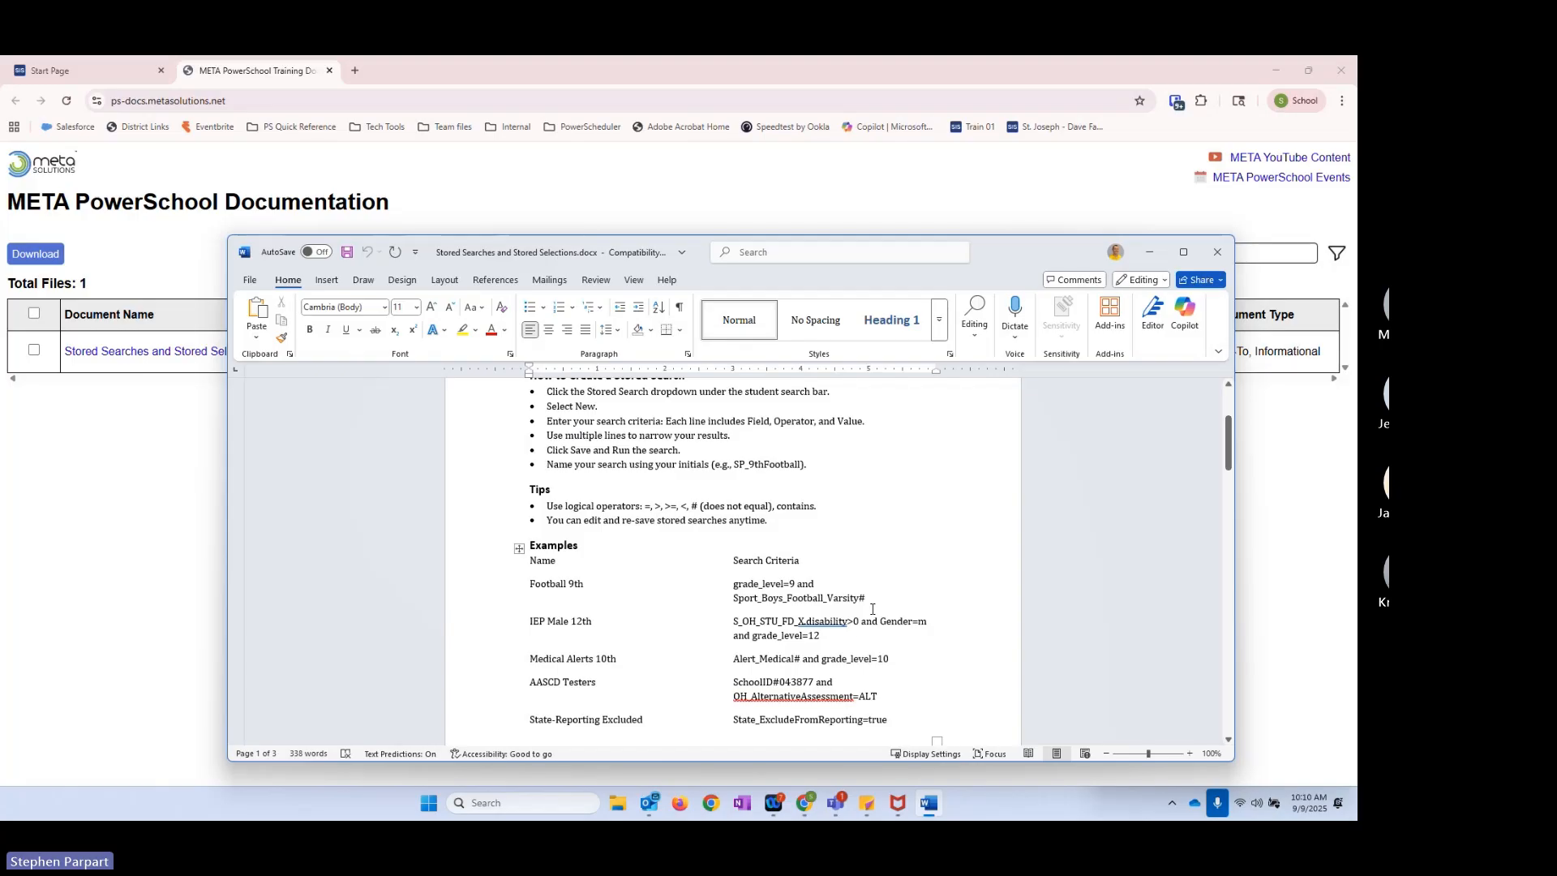
pyautogui.scroll(-2, 841, 632)
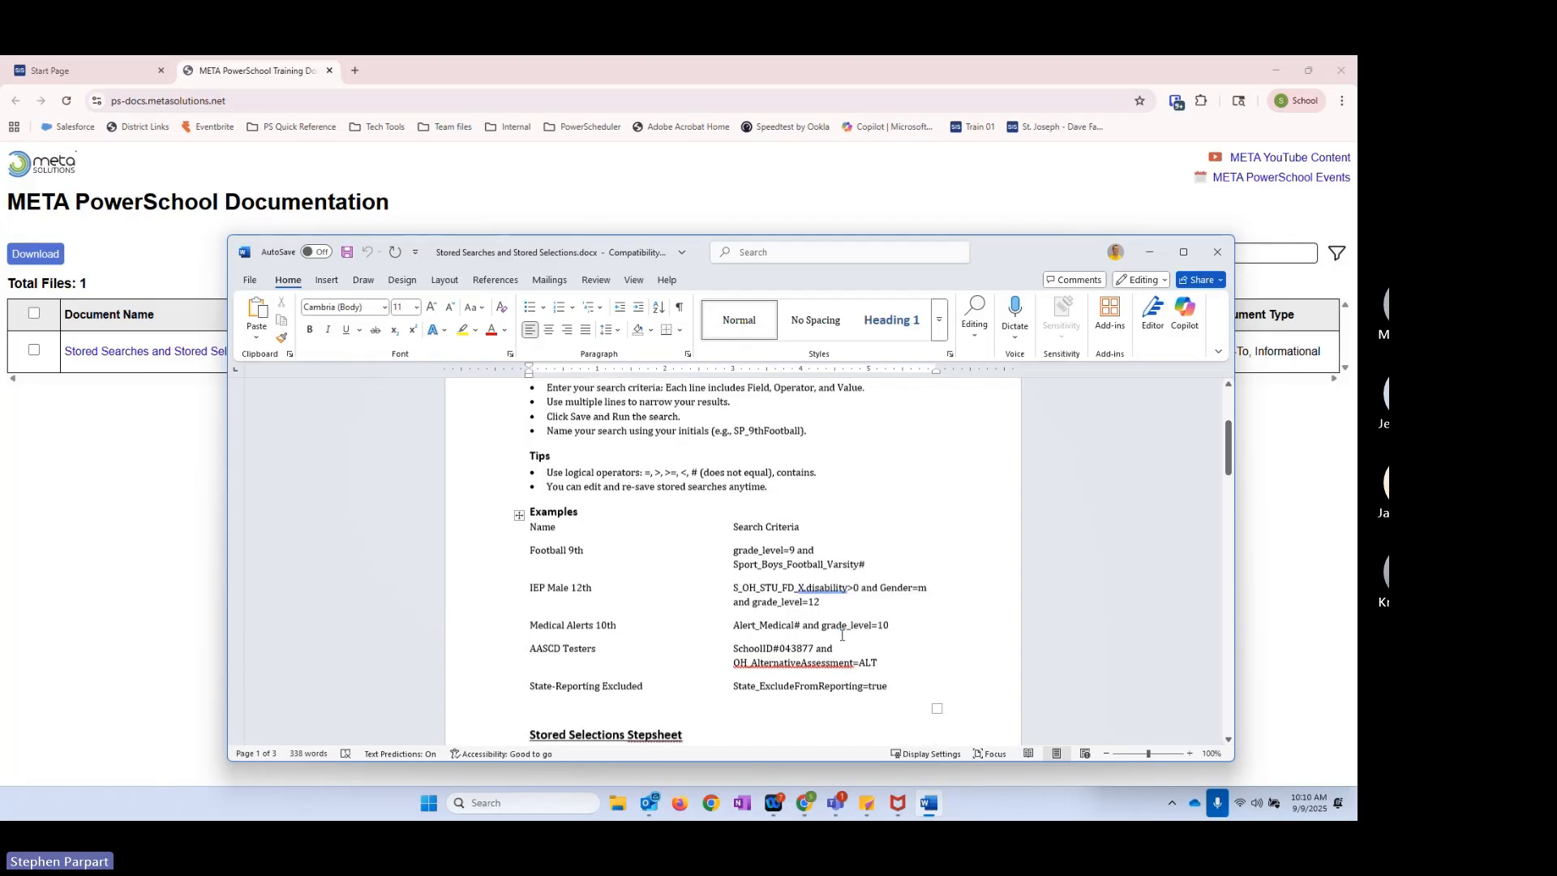
pyautogui.moveTo(1234, 448)
pyautogui.mouseDown()
pyautogui.moveTo(1225, 602)
pyautogui.moveTo(1223, 422)
pyautogui.mouseUp()
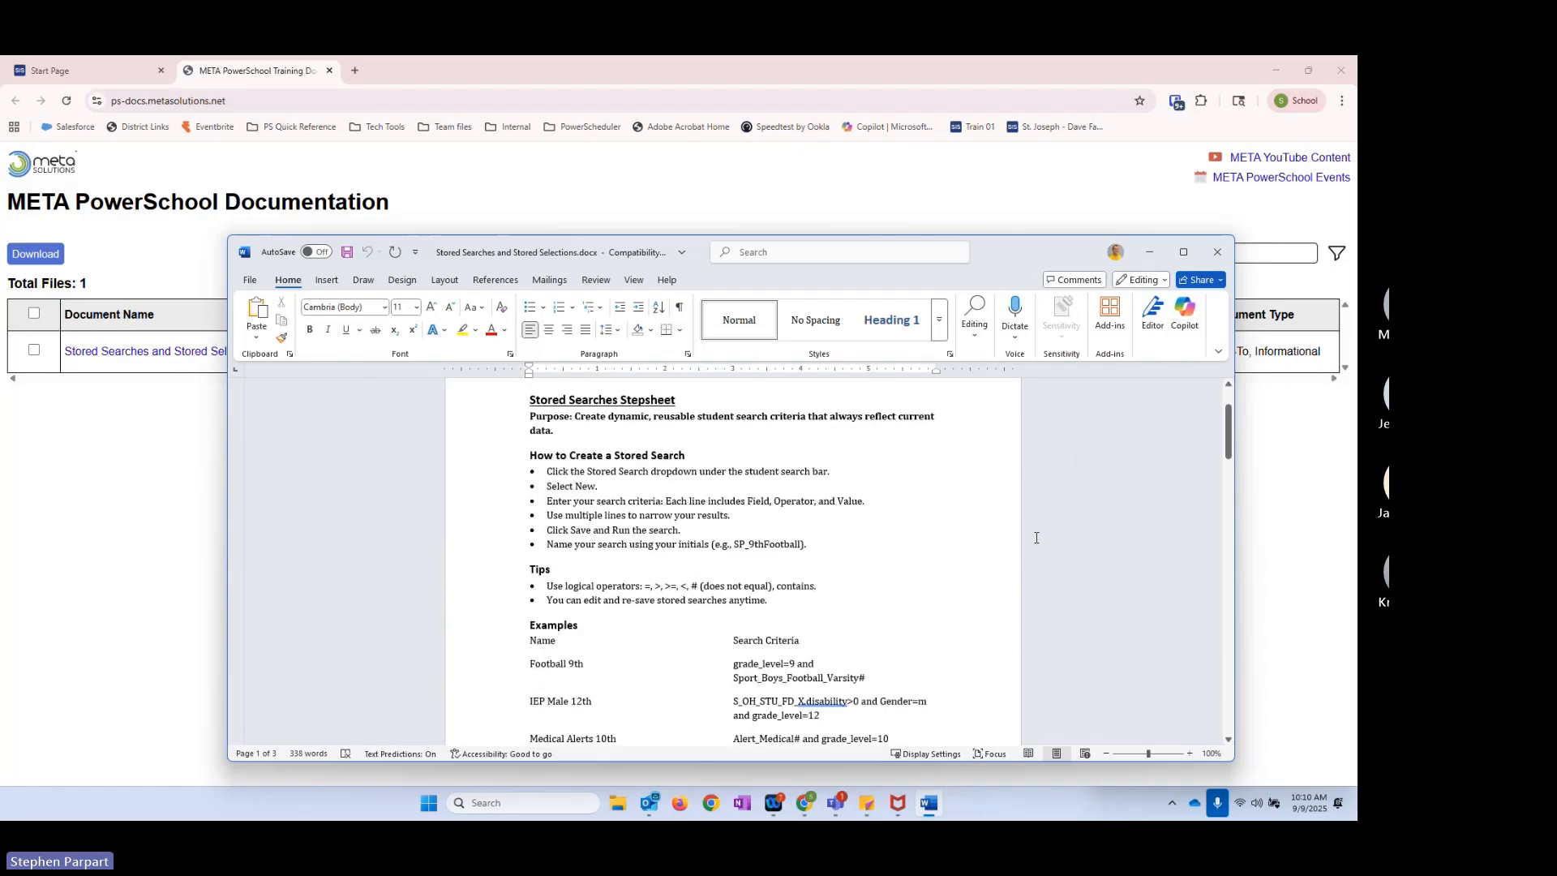
pyautogui.scroll(-20, 1036, 538)
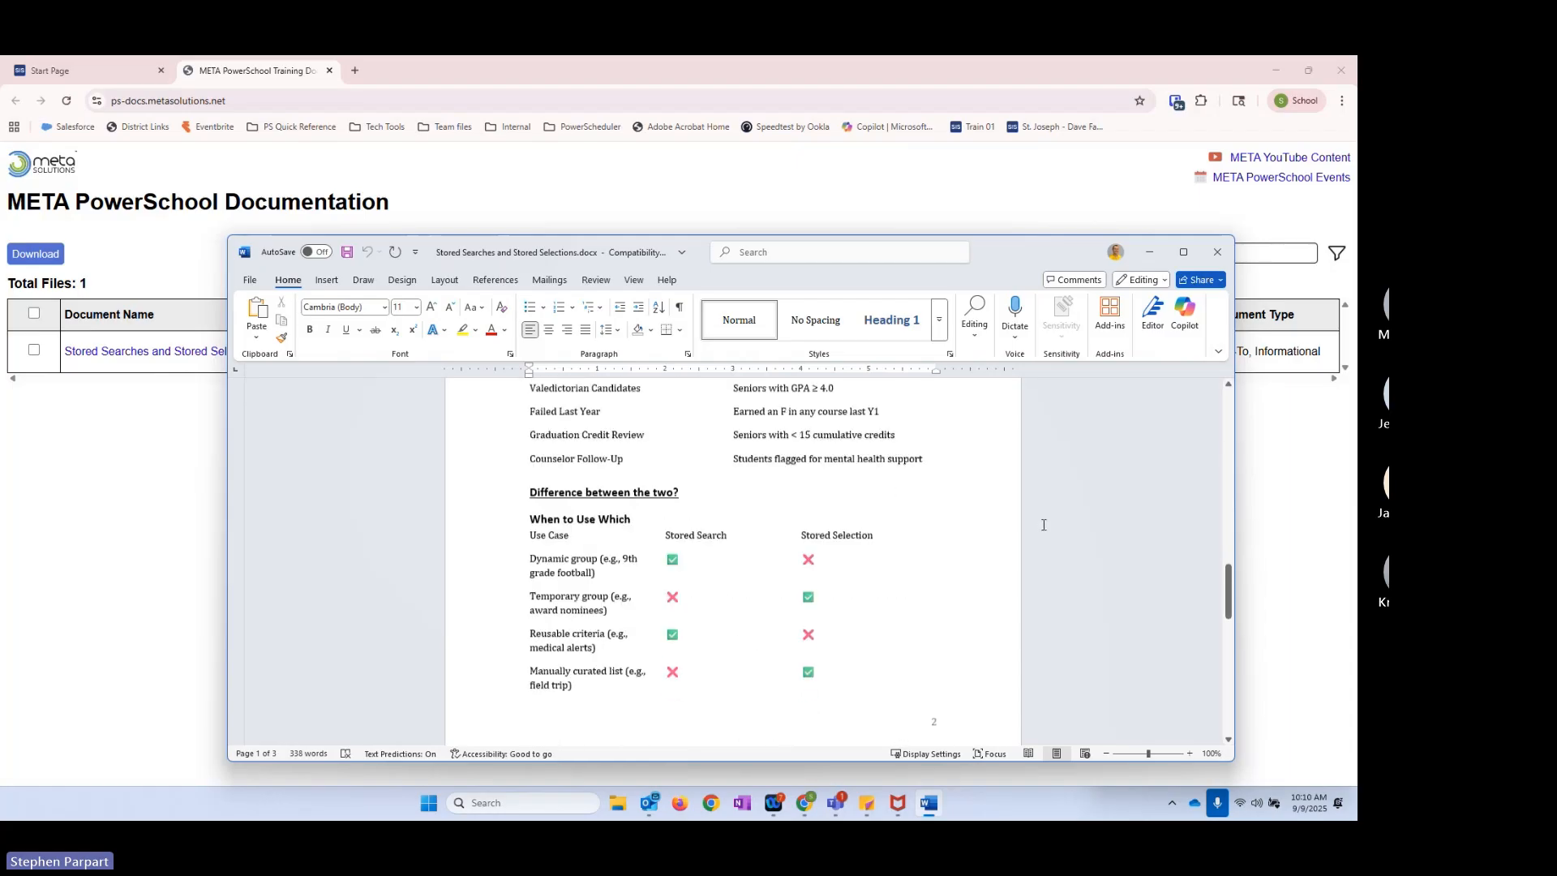
pyautogui.scroll(3, 1053, 514)
pyautogui.moveTo(1229, 568); pyautogui.dragTo(1230, 363)
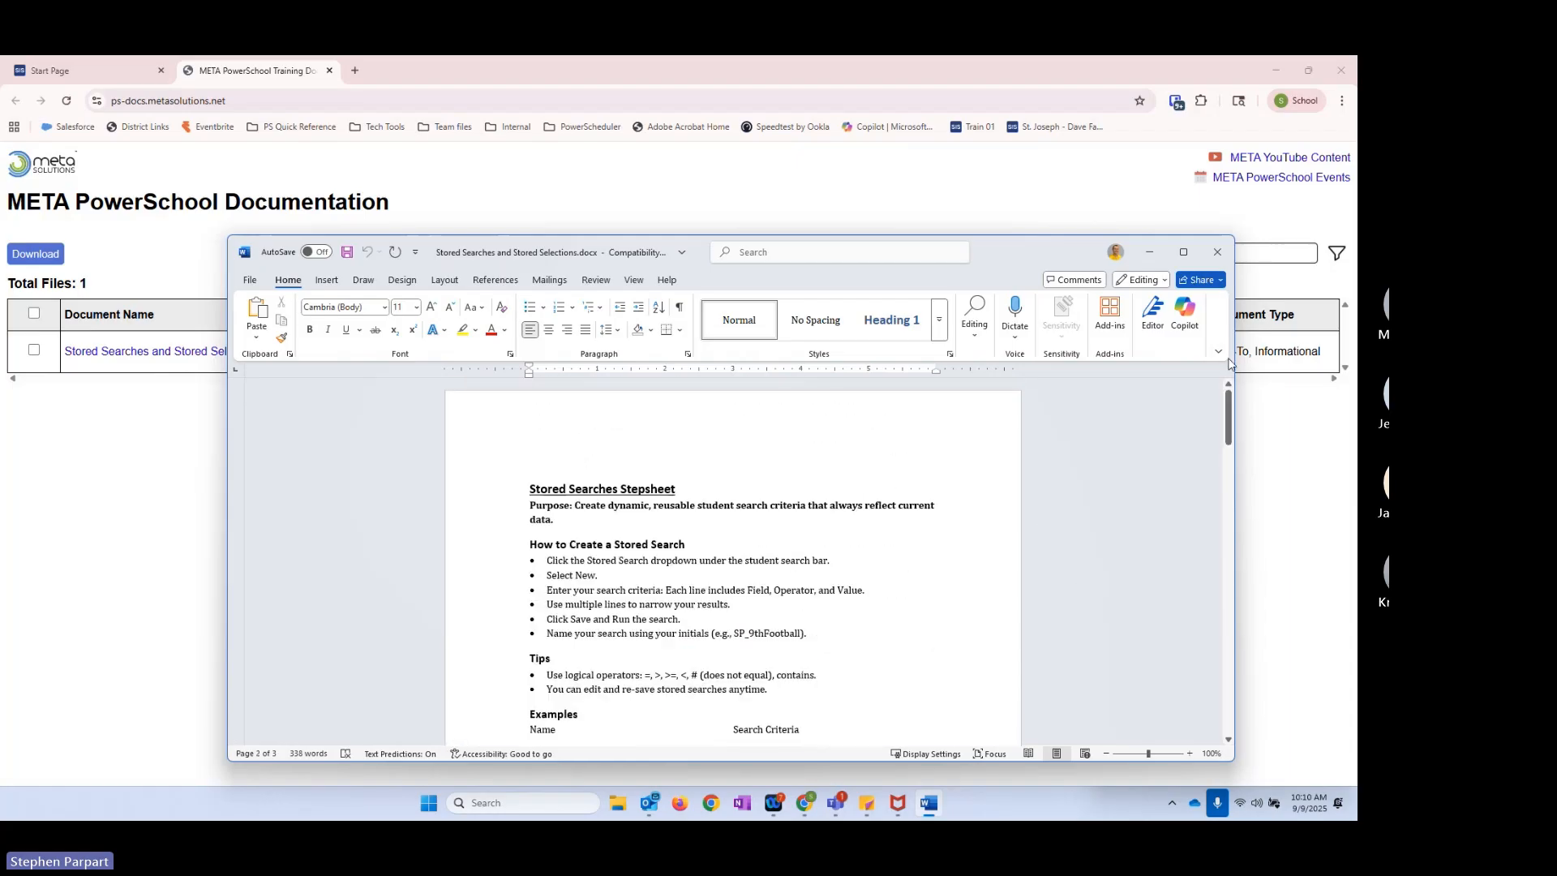
pyautogui.click(1149, 252)
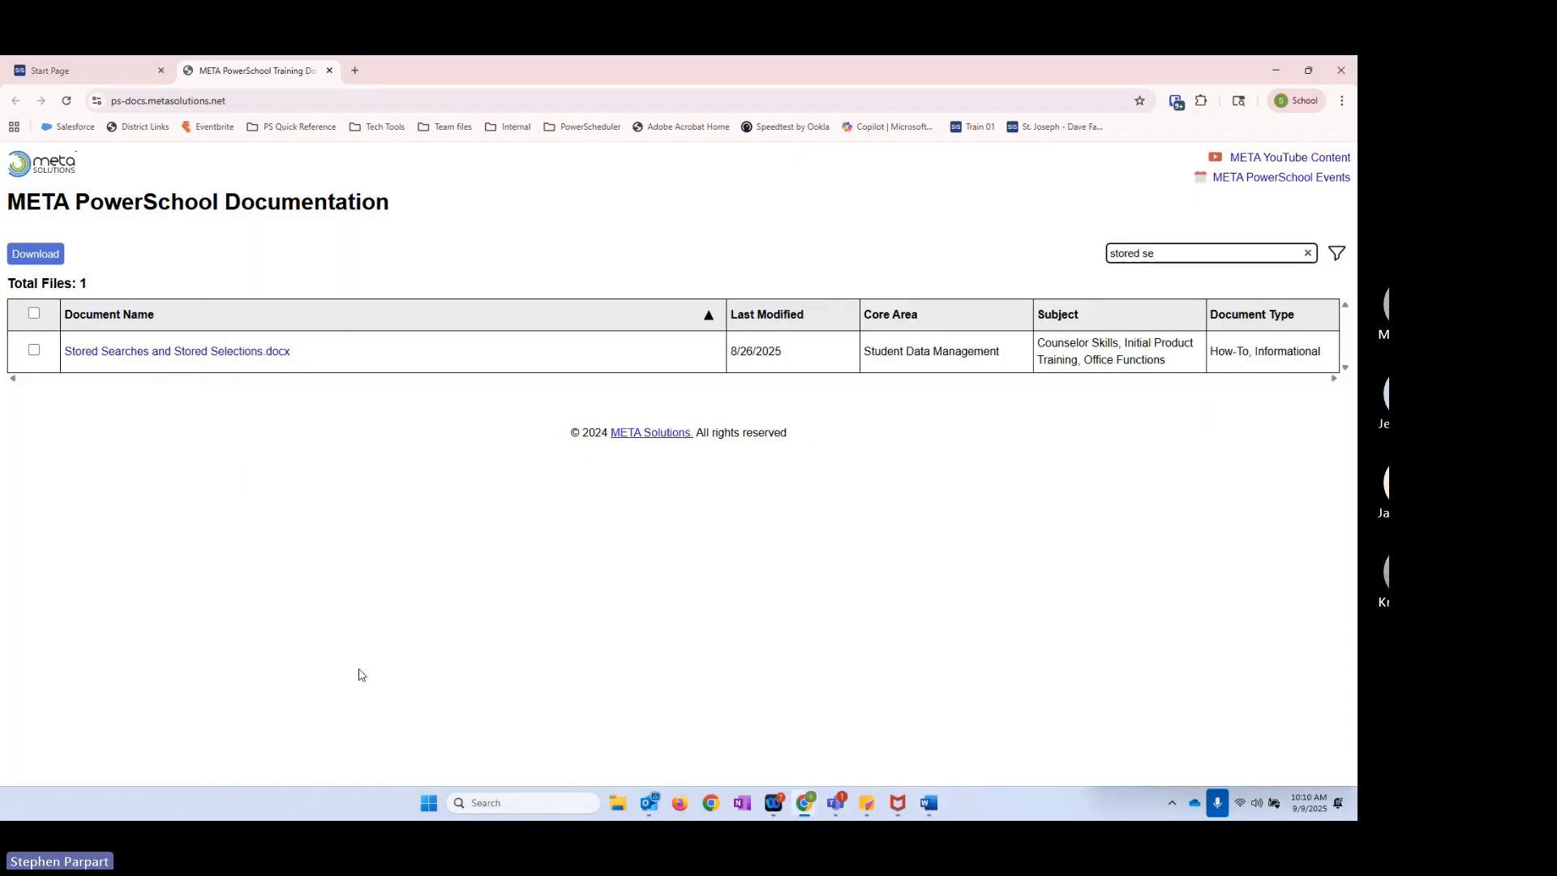
pyautogui.click(330, 72)
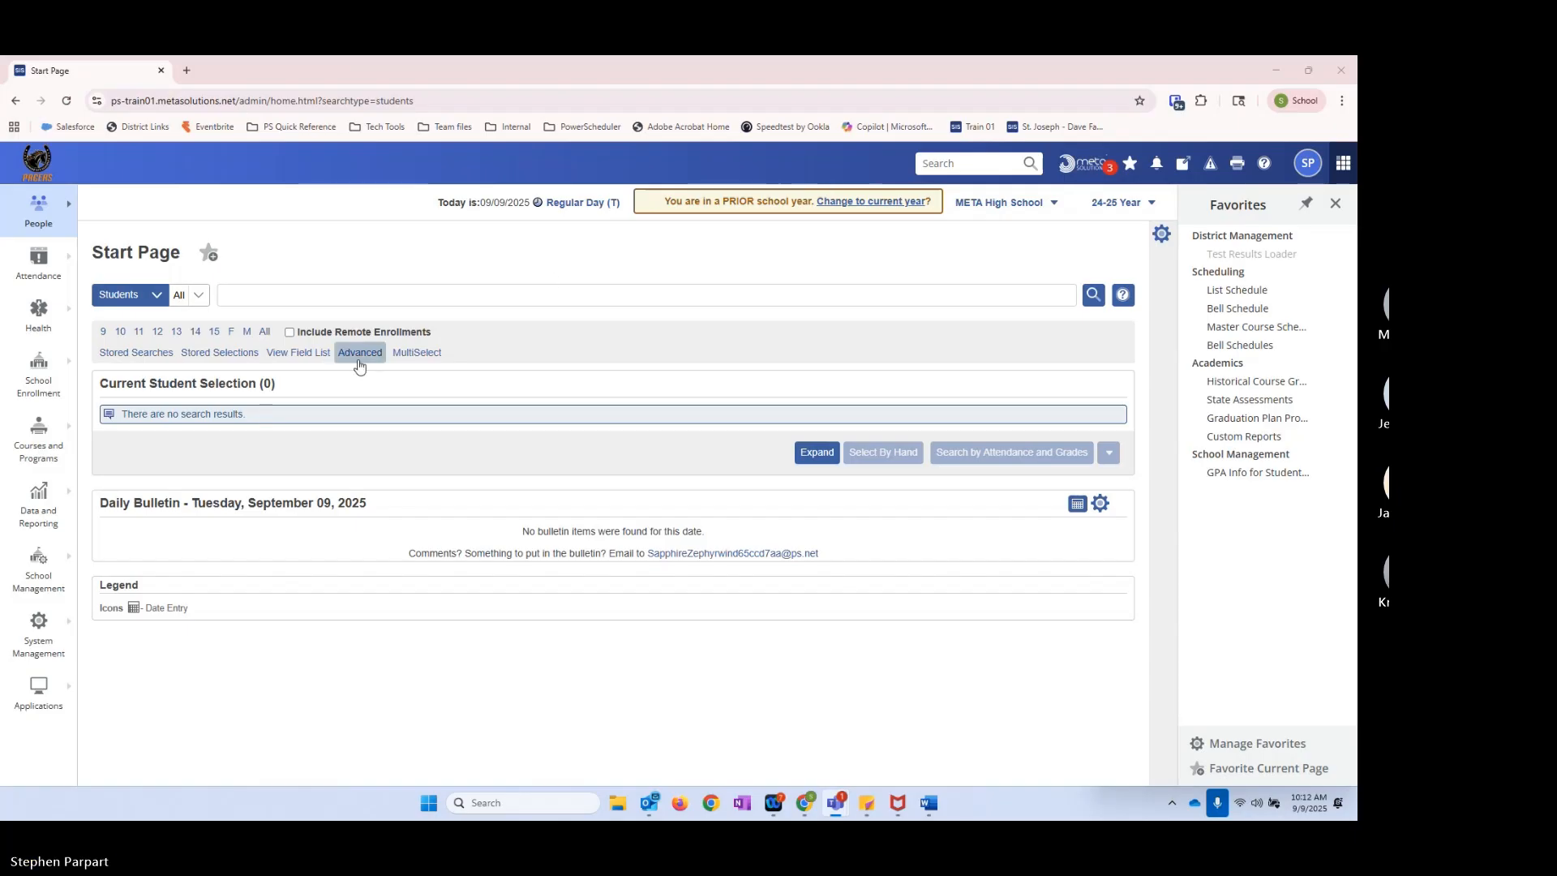
# Step: Open the list of stored searches, look through it and return to the student search page
pyautogui.click(119, 355)
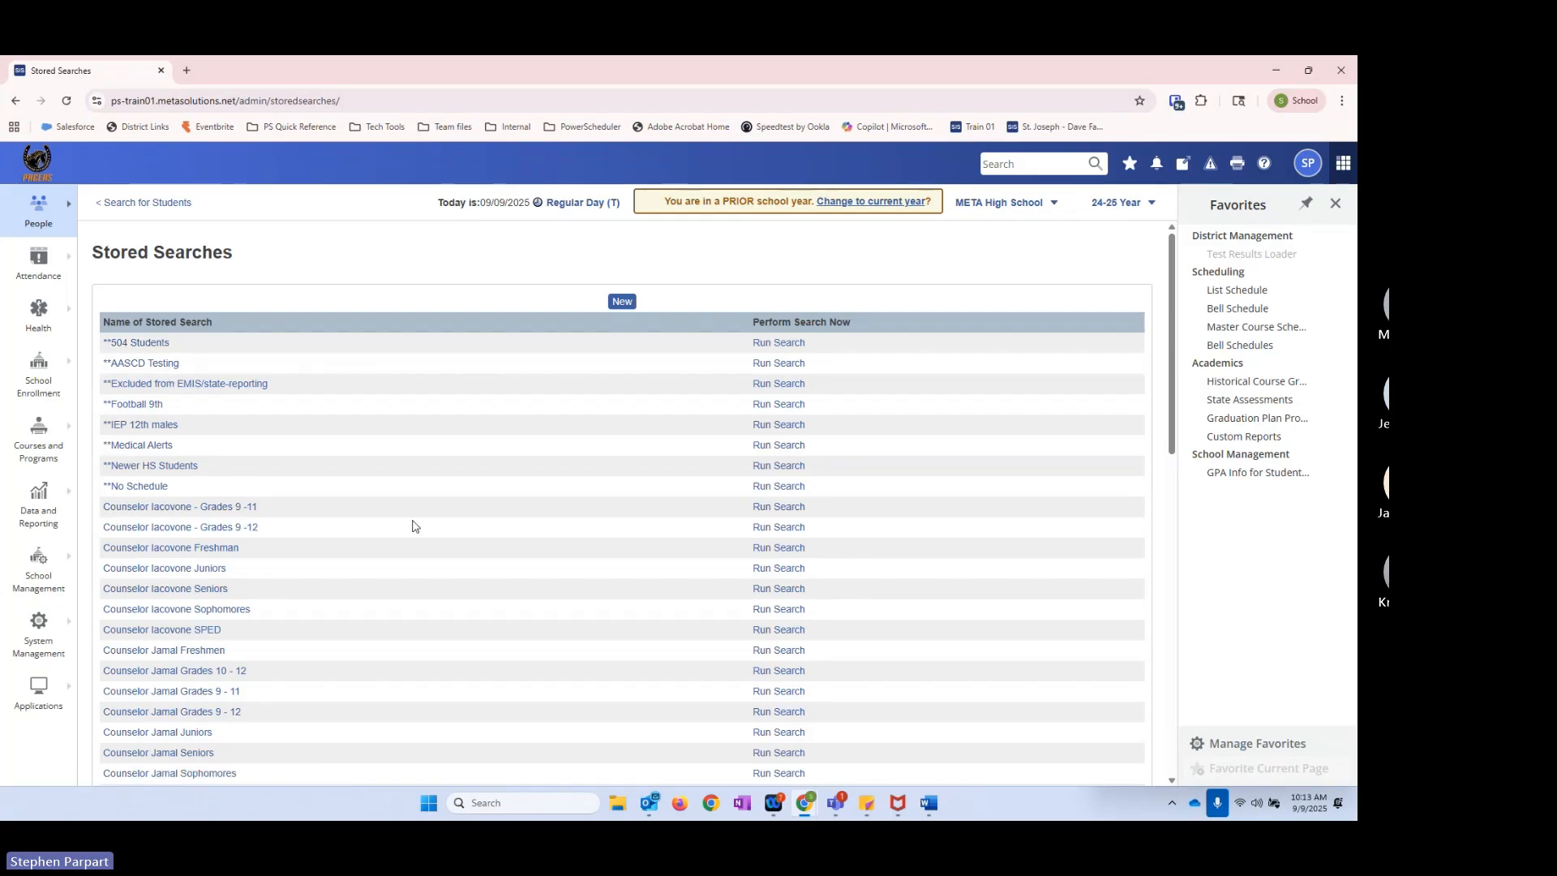
pyautogui.scroll(-2, 411, 661)
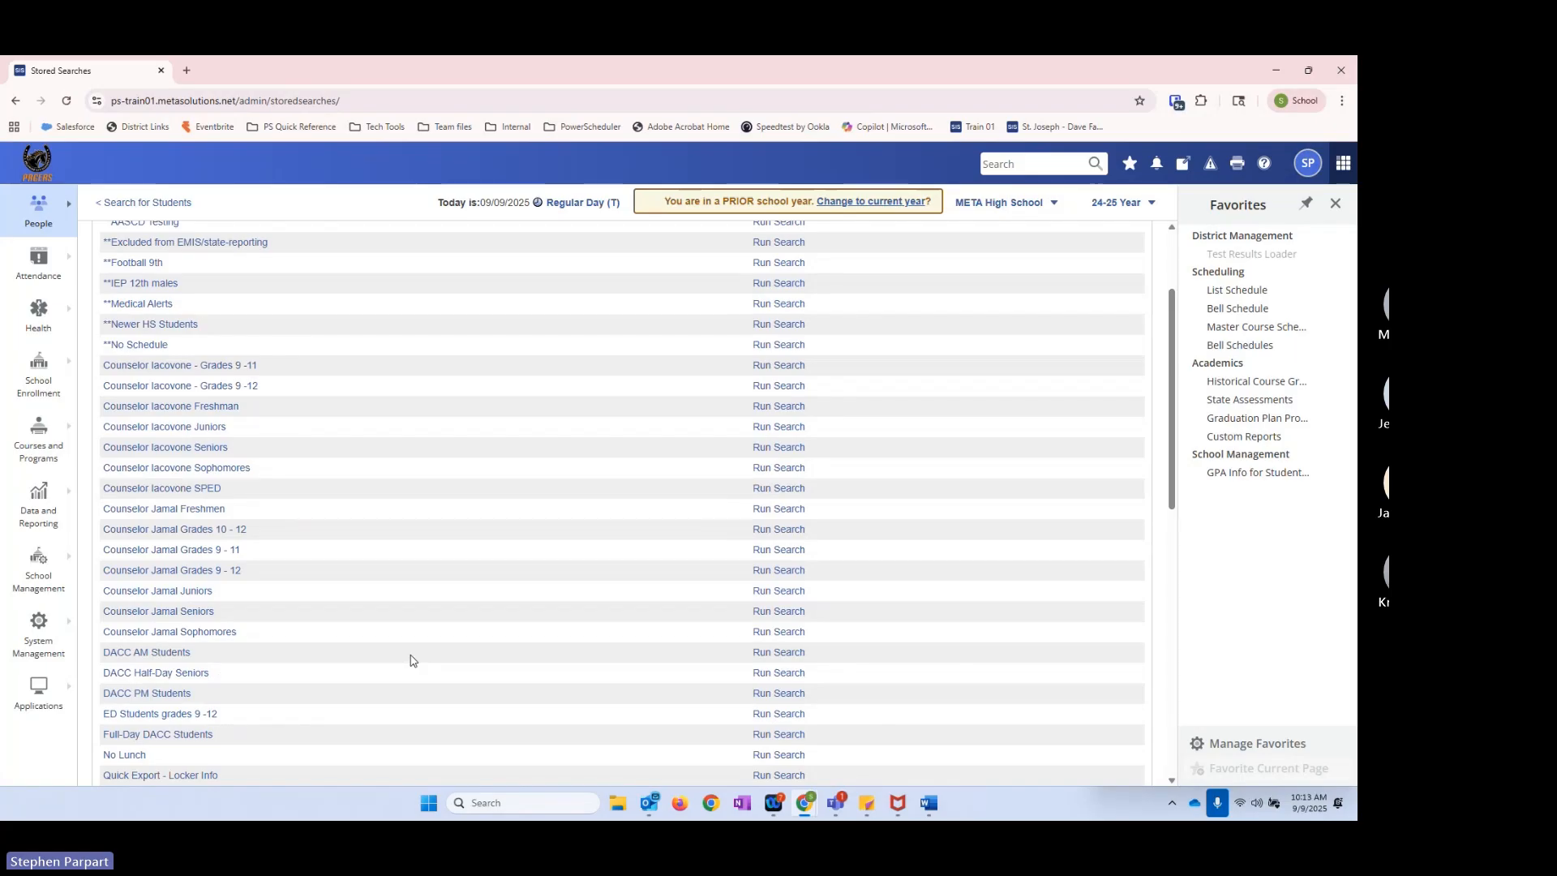
pyautogui.scroll(2, 344, 615)
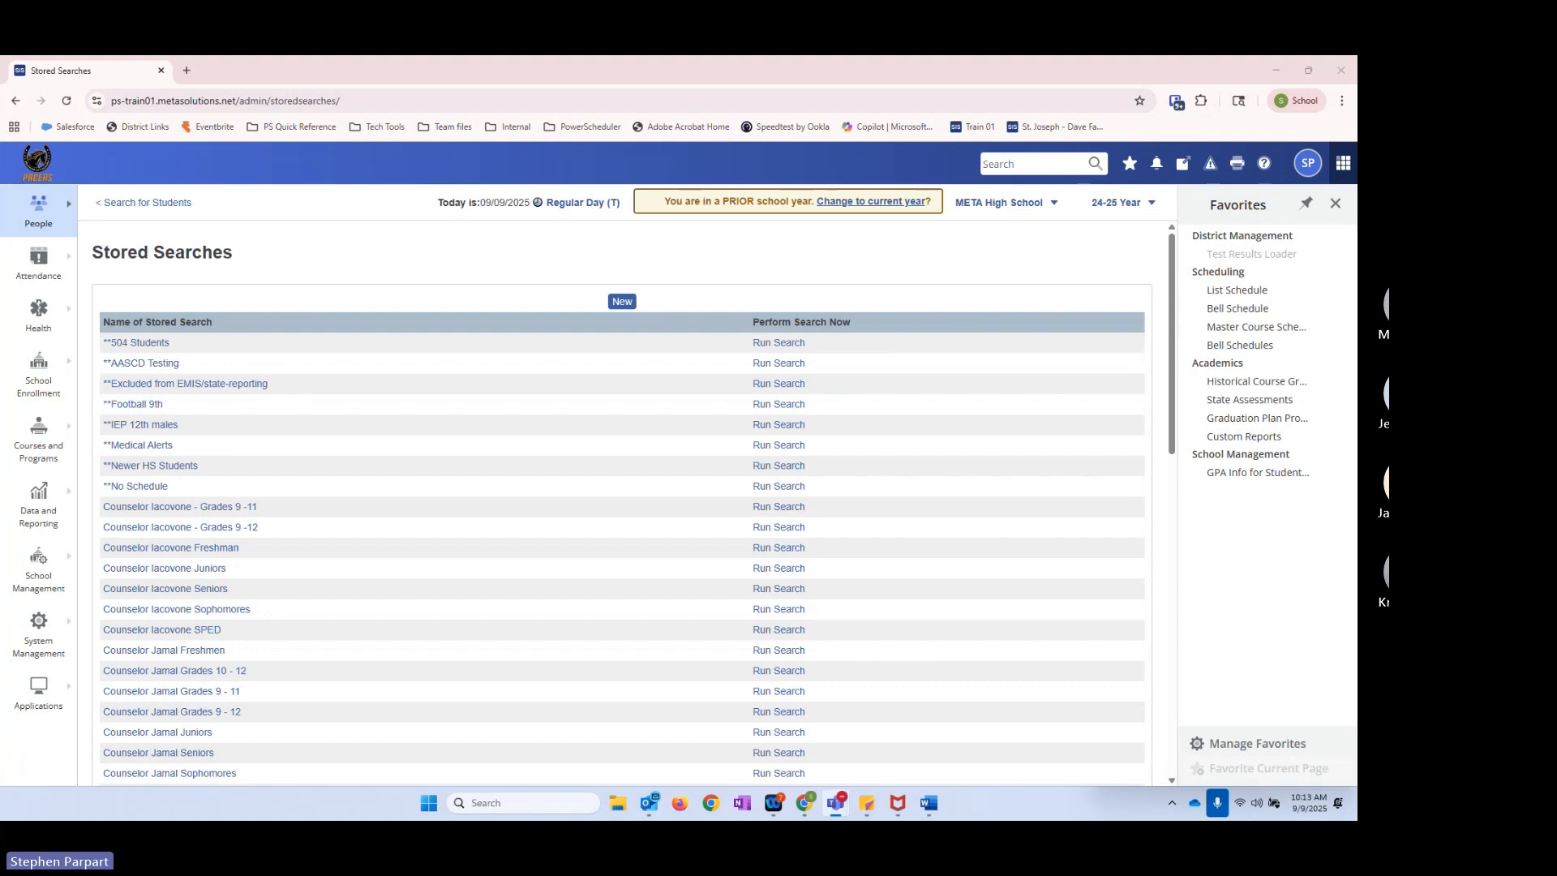
pyautogui.click(151, 204)
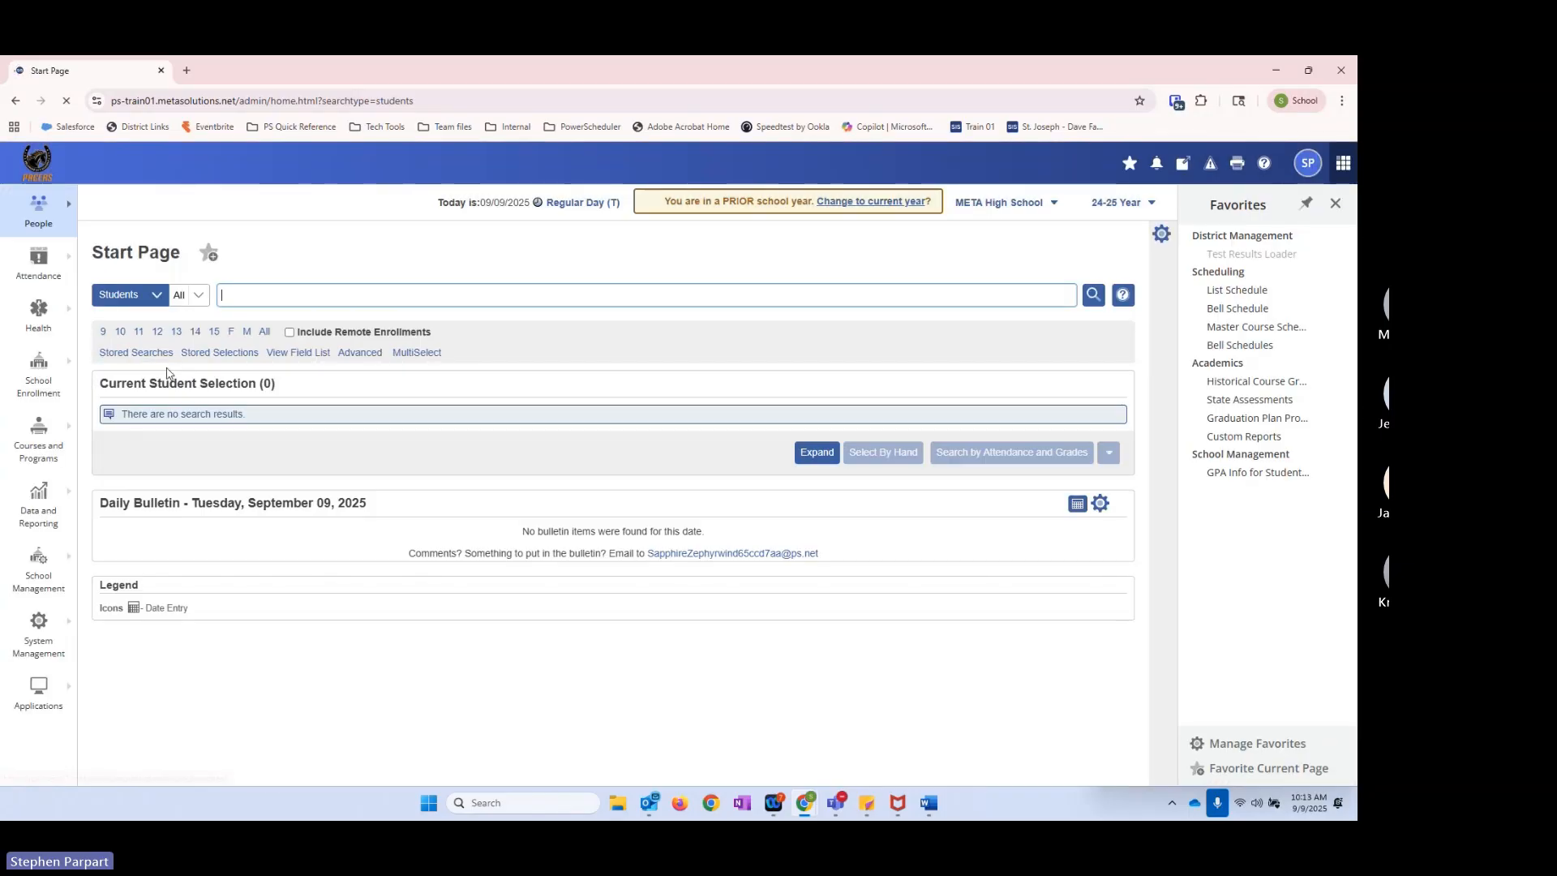
# Step: Reopen the stored searches list and examine how the saved searches are named and grouped
pyautogui.click(135, 354)
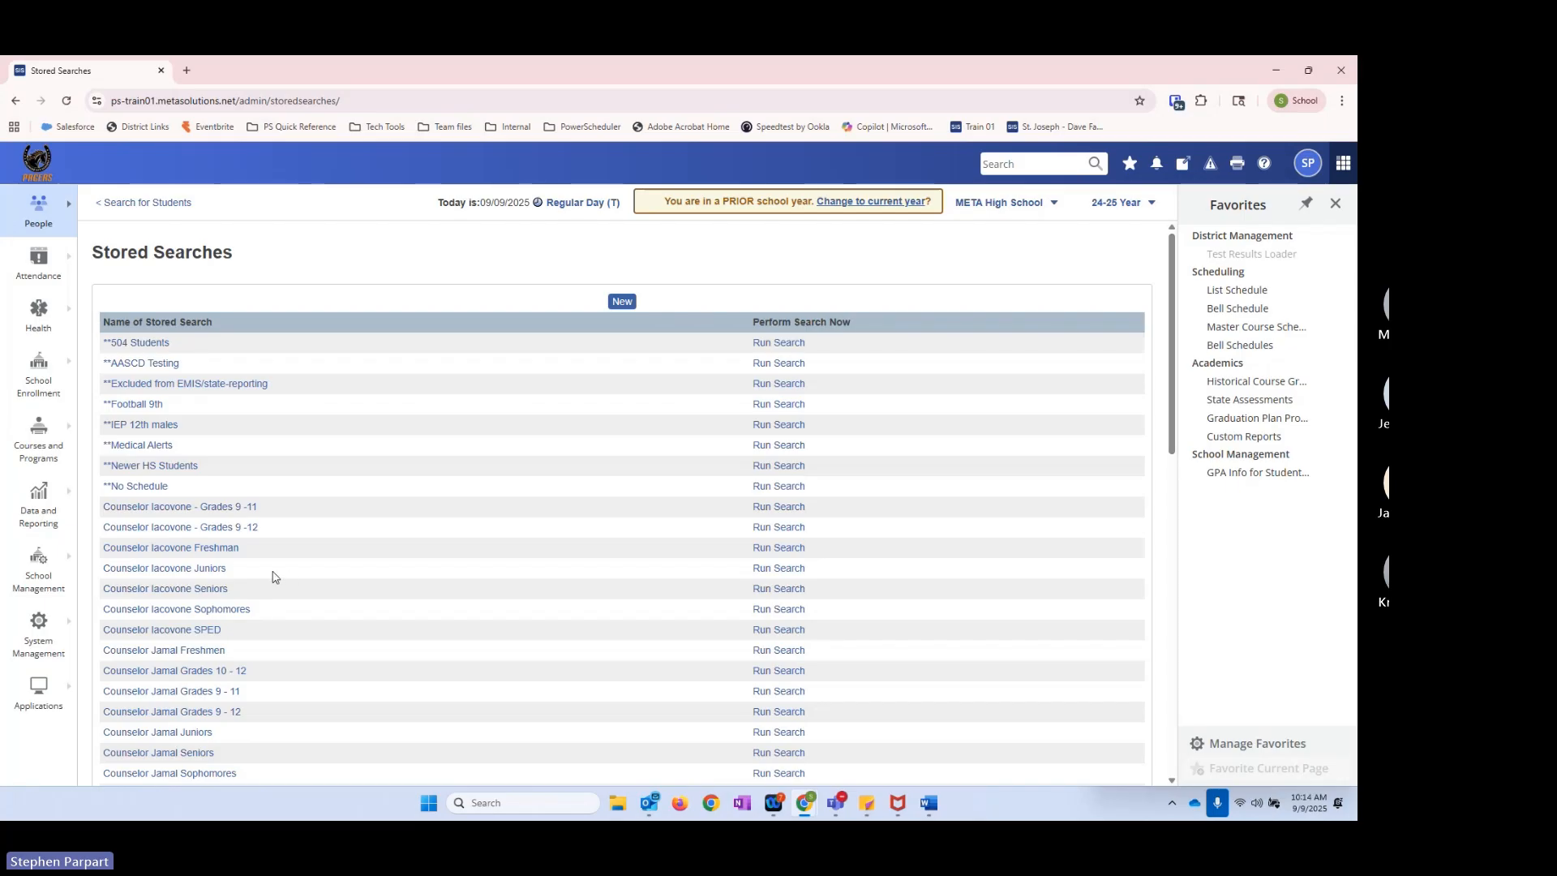
pyautogui.scroll(-3, 267, 576)
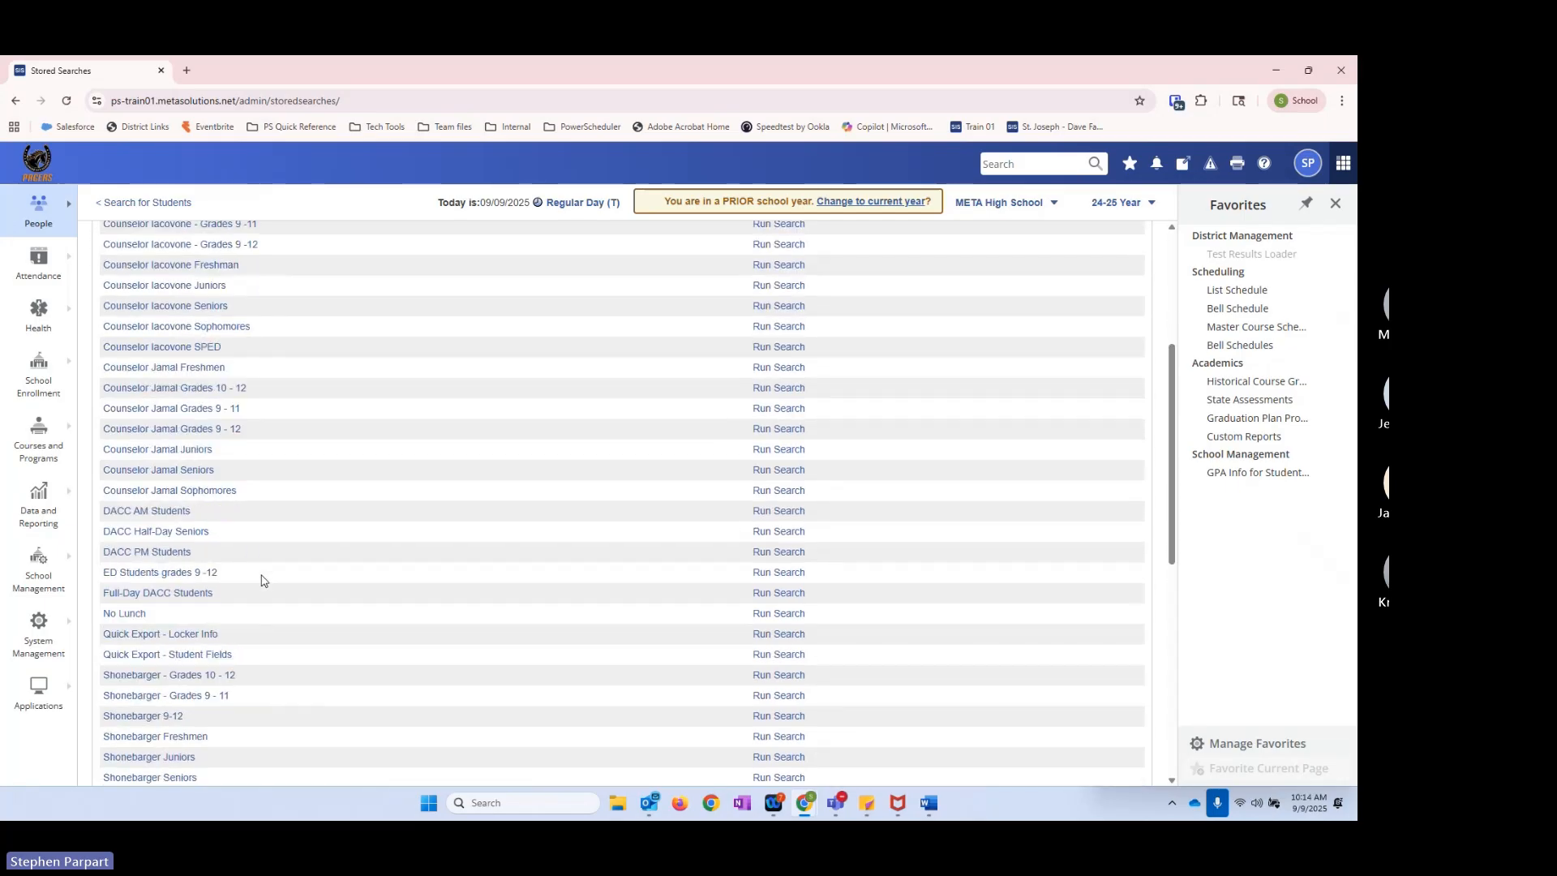
pyautogui.scroll(-4, 262, 580)
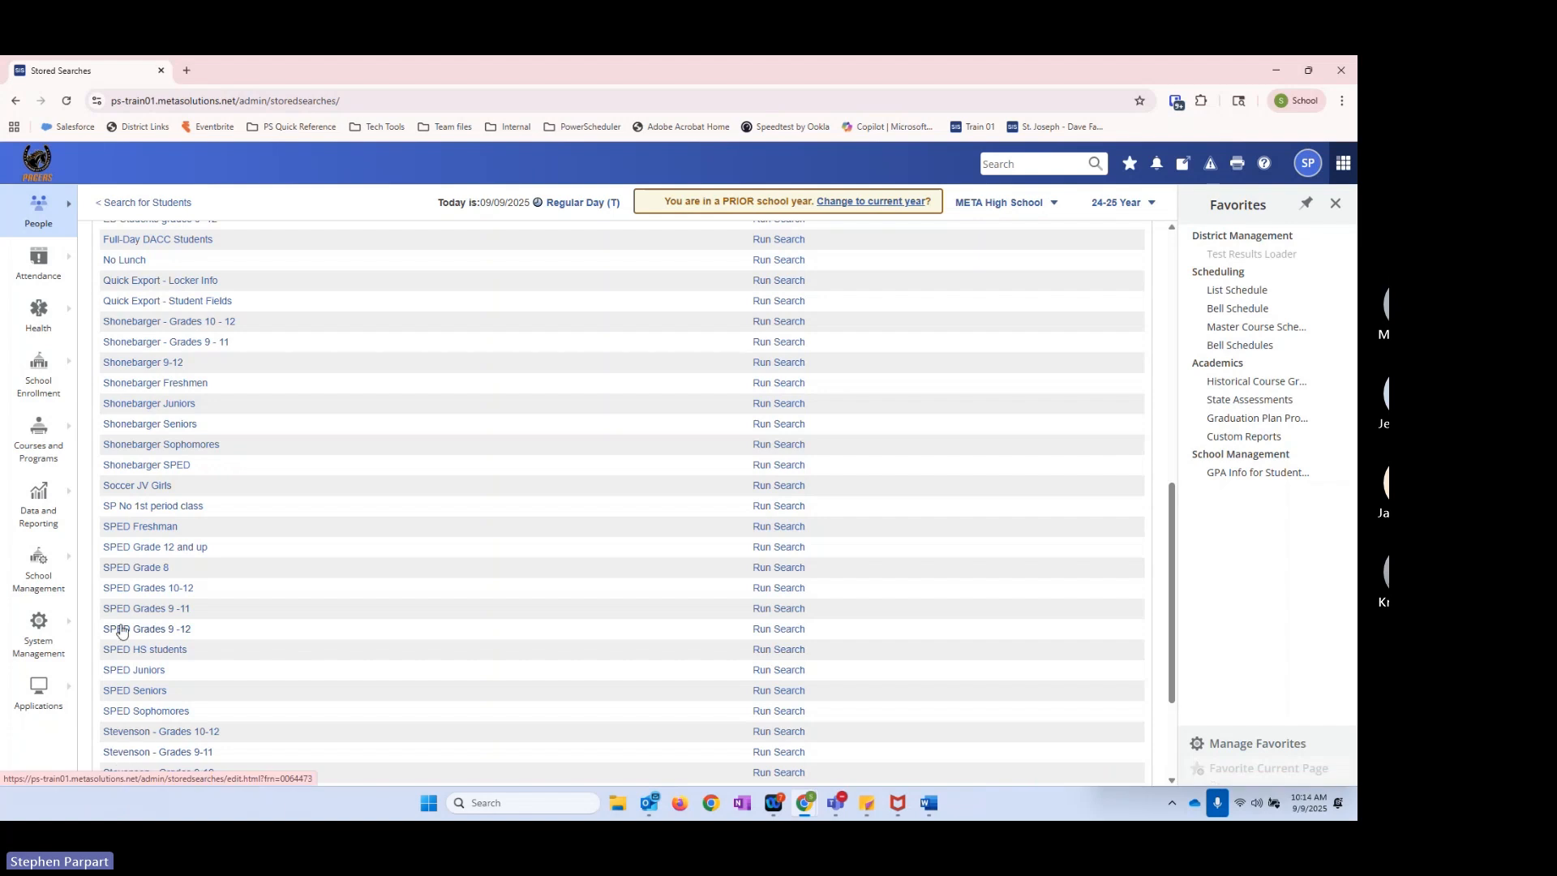
pyautogui.scroll(3, 202, 560)
pyautogui.scroll(-1, 196, 586)
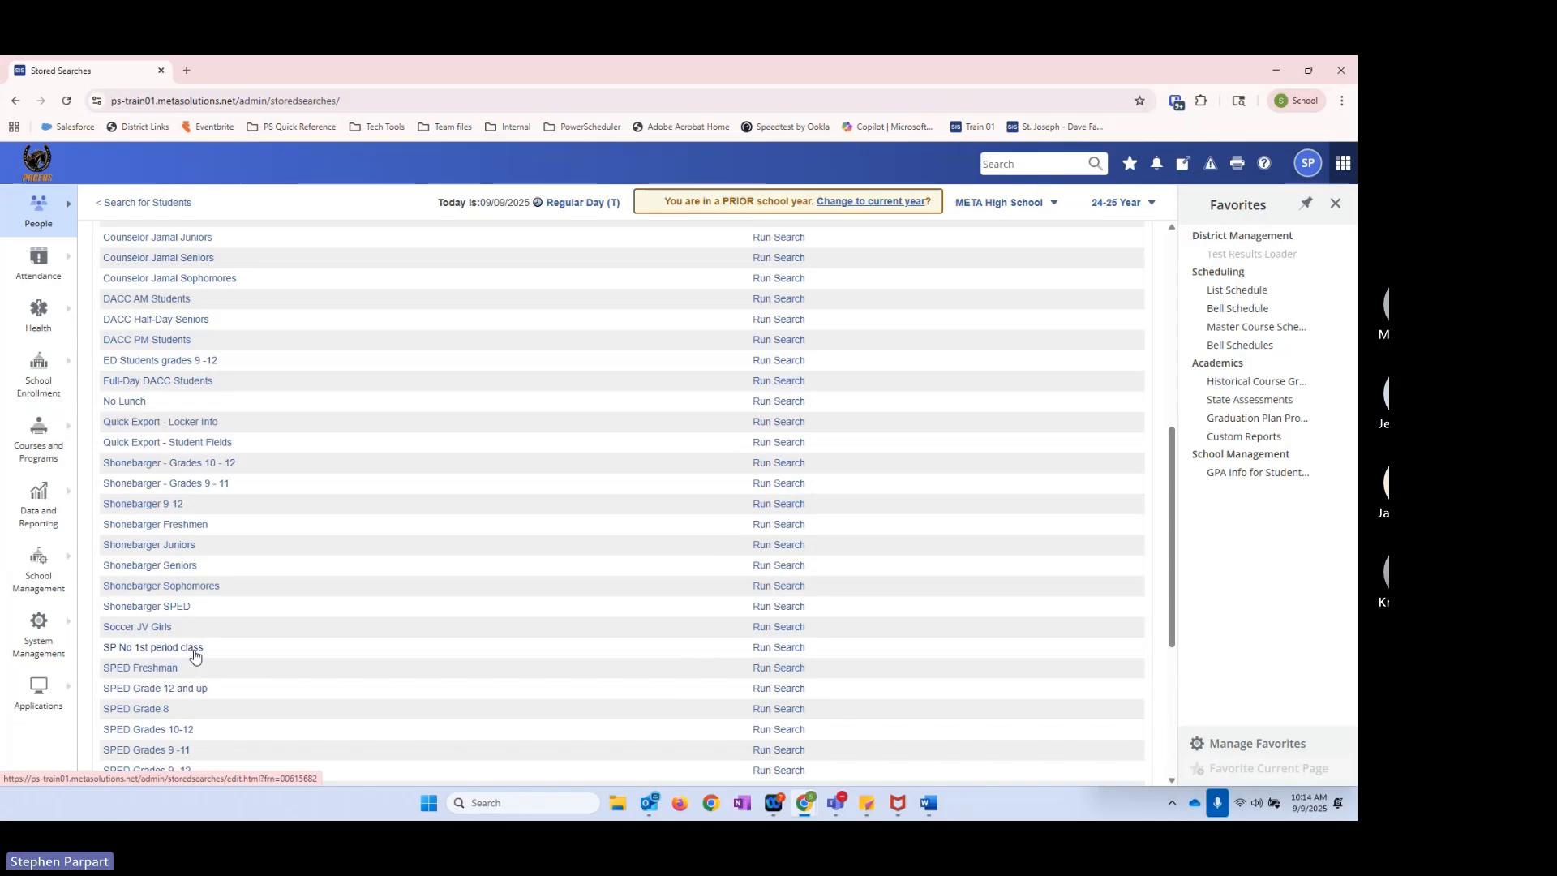
pyautogui.scroll(6, 199, 653)
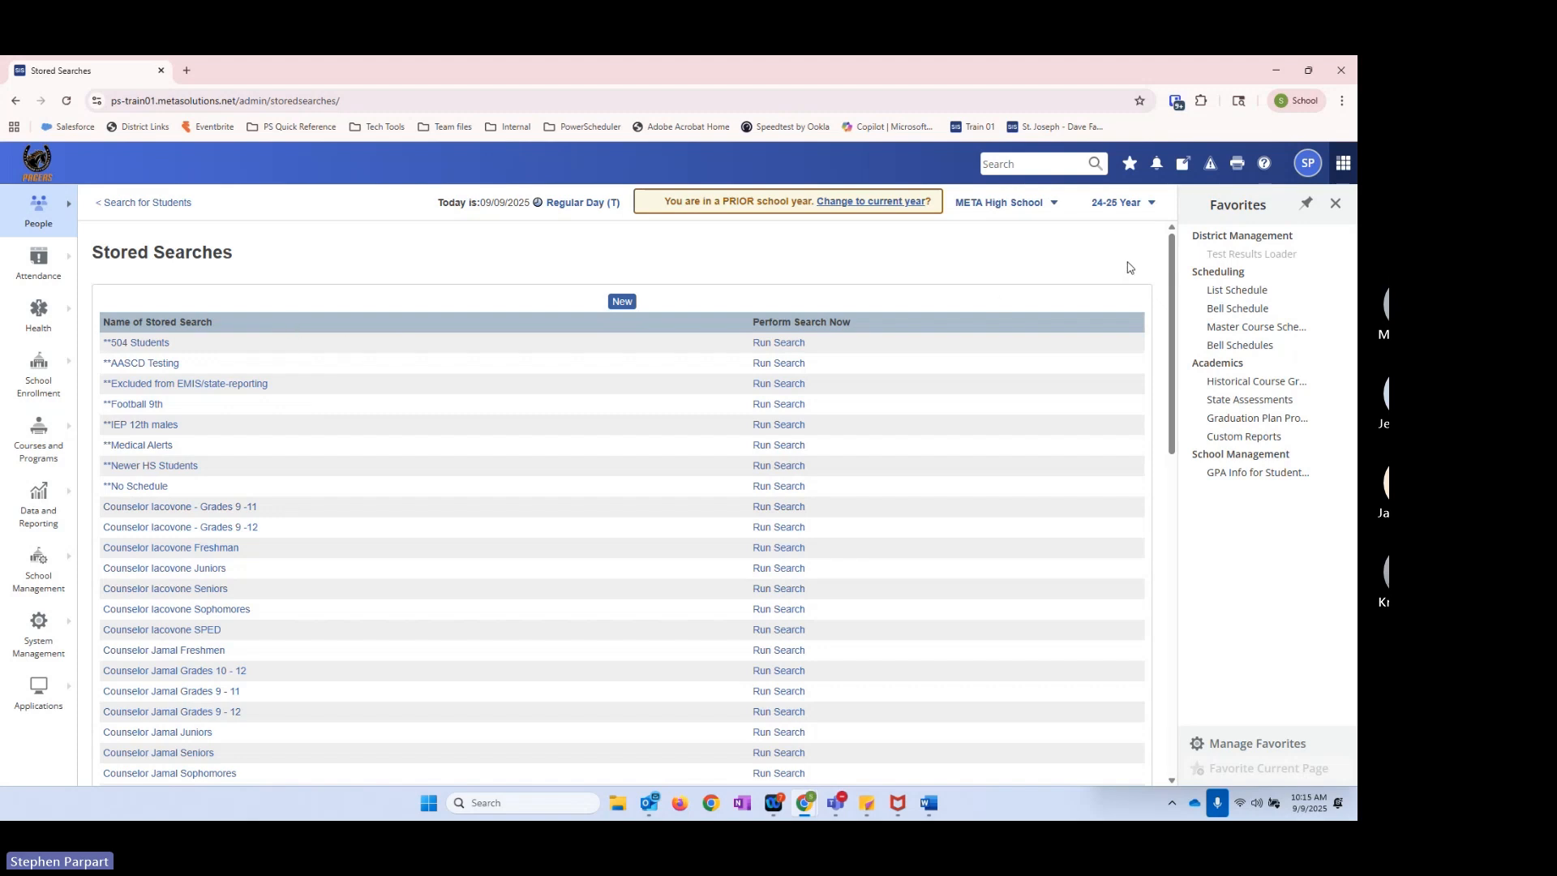
pyautogui.moveTo(1167, 268); pyautogui.dragTo(1171, 306)
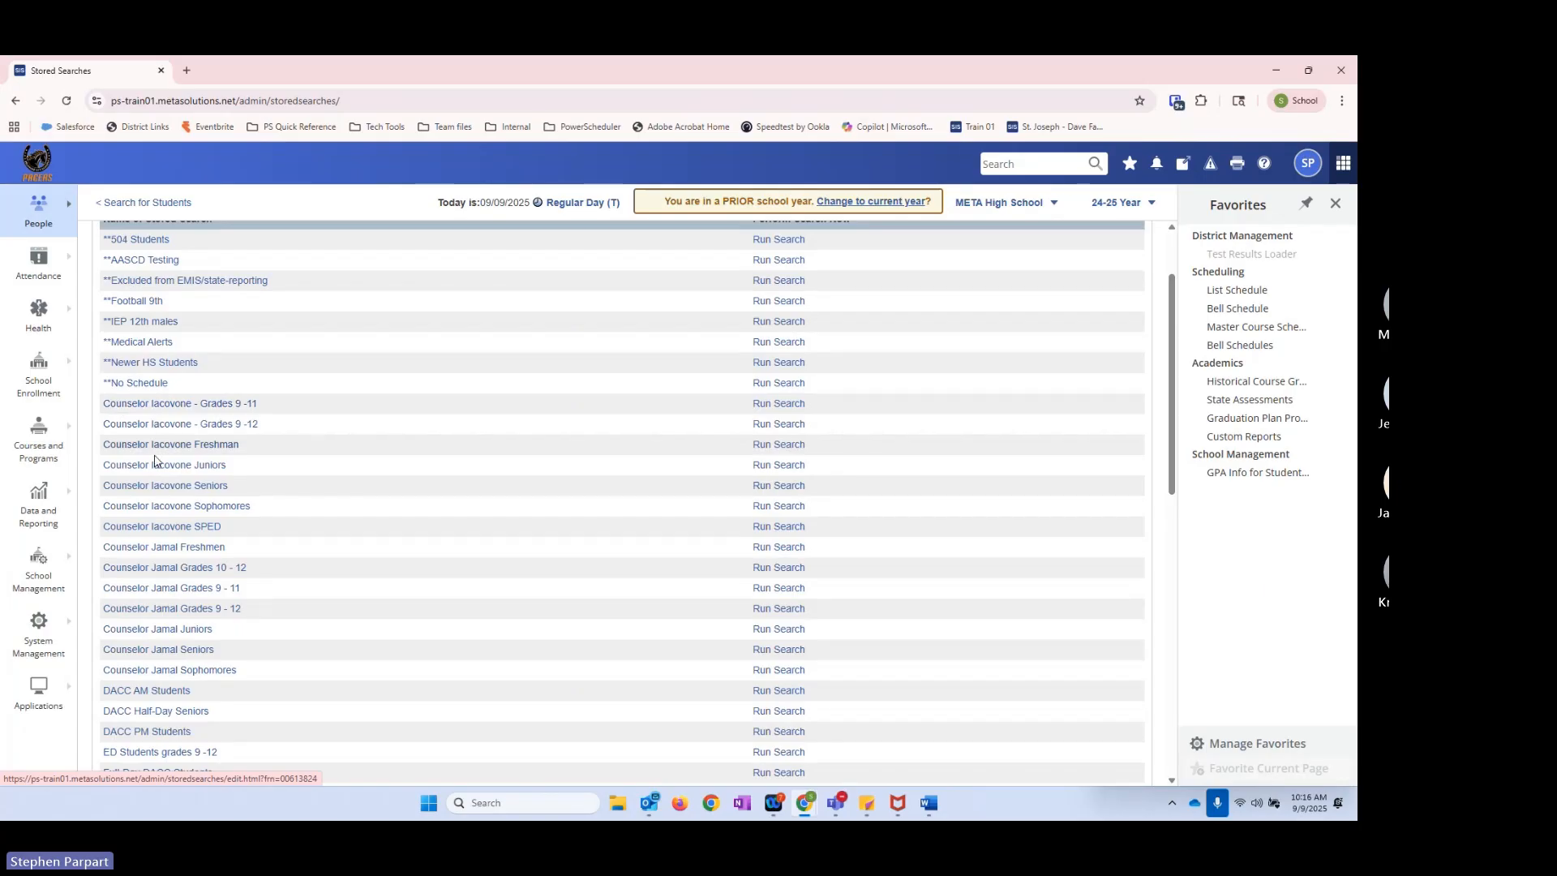
pyautogui.click(142, 529)
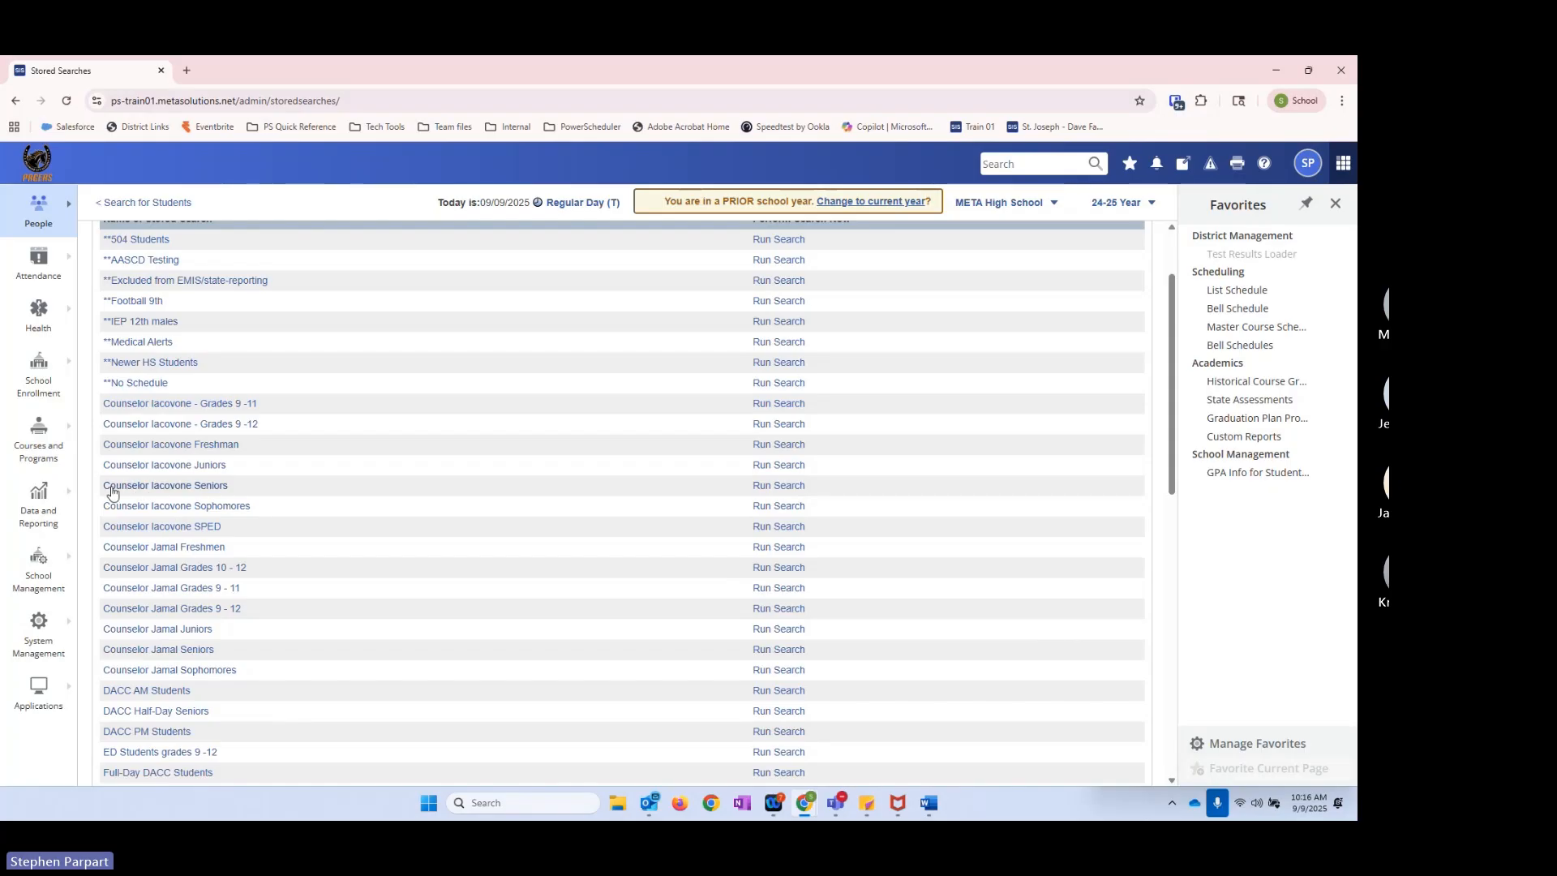
# Step: Create a new stored search named "9th Football"
pyautogui.scroll(2, 278, 421)
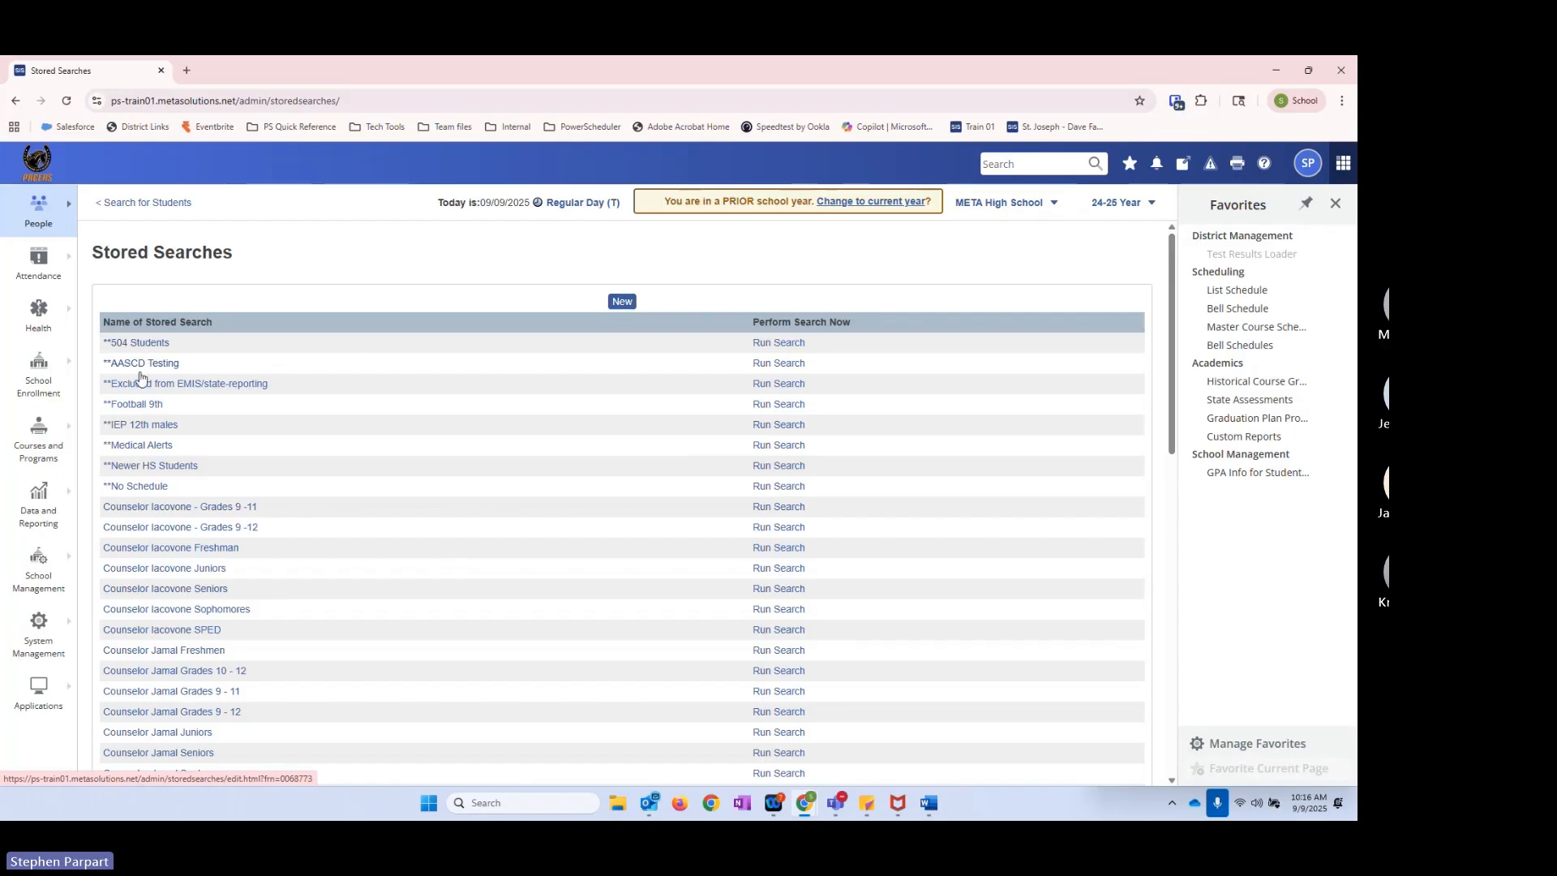
pyautogui.click(620, 305)
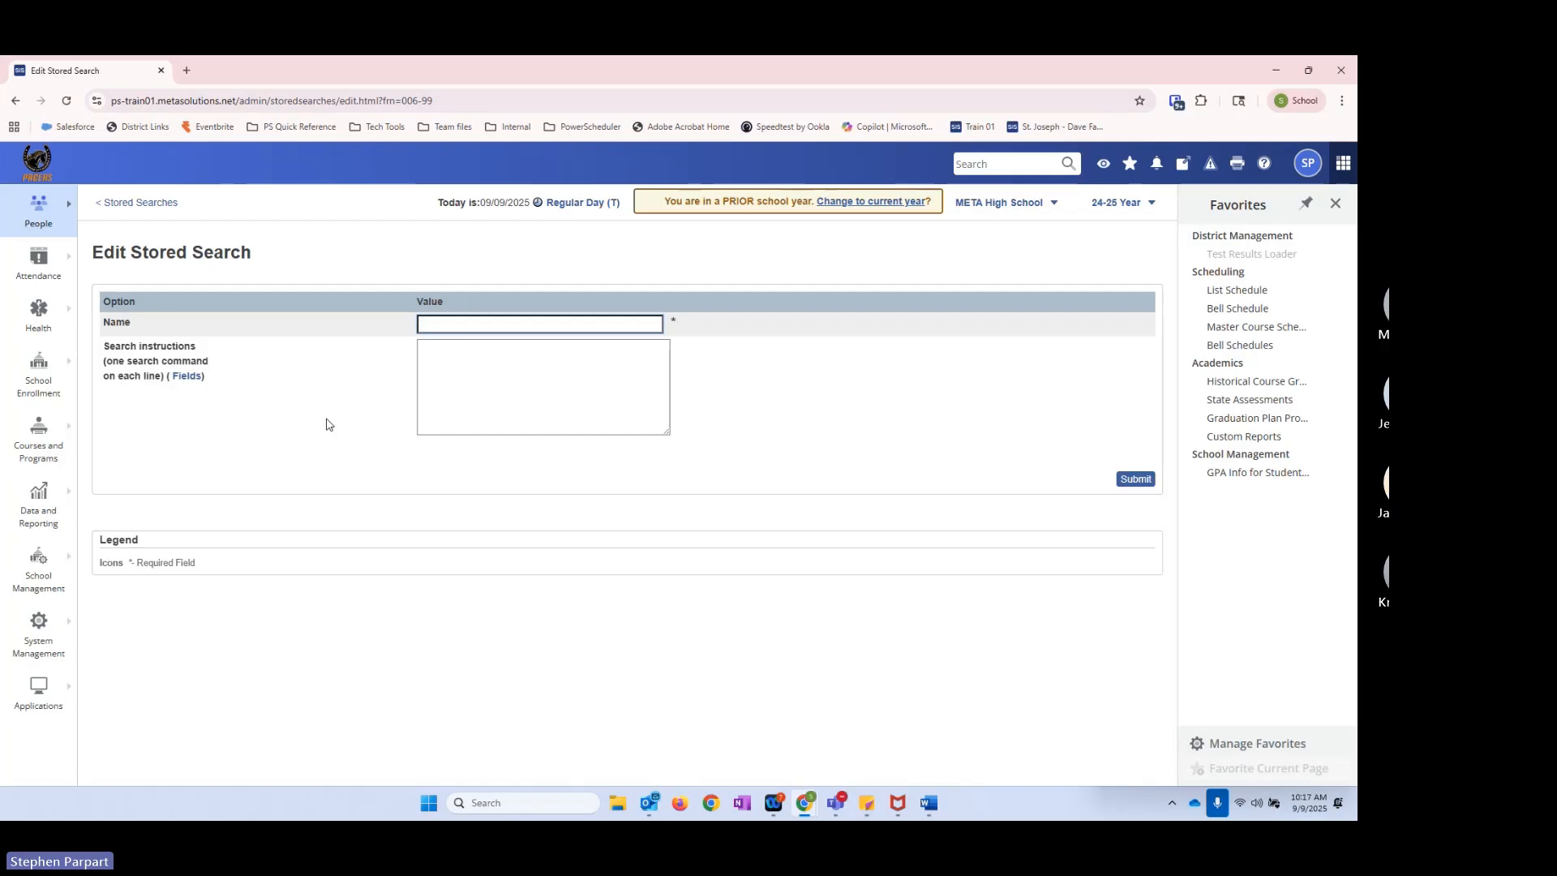
pyautogui.write('9th')
pyautogui.click(521, 359)
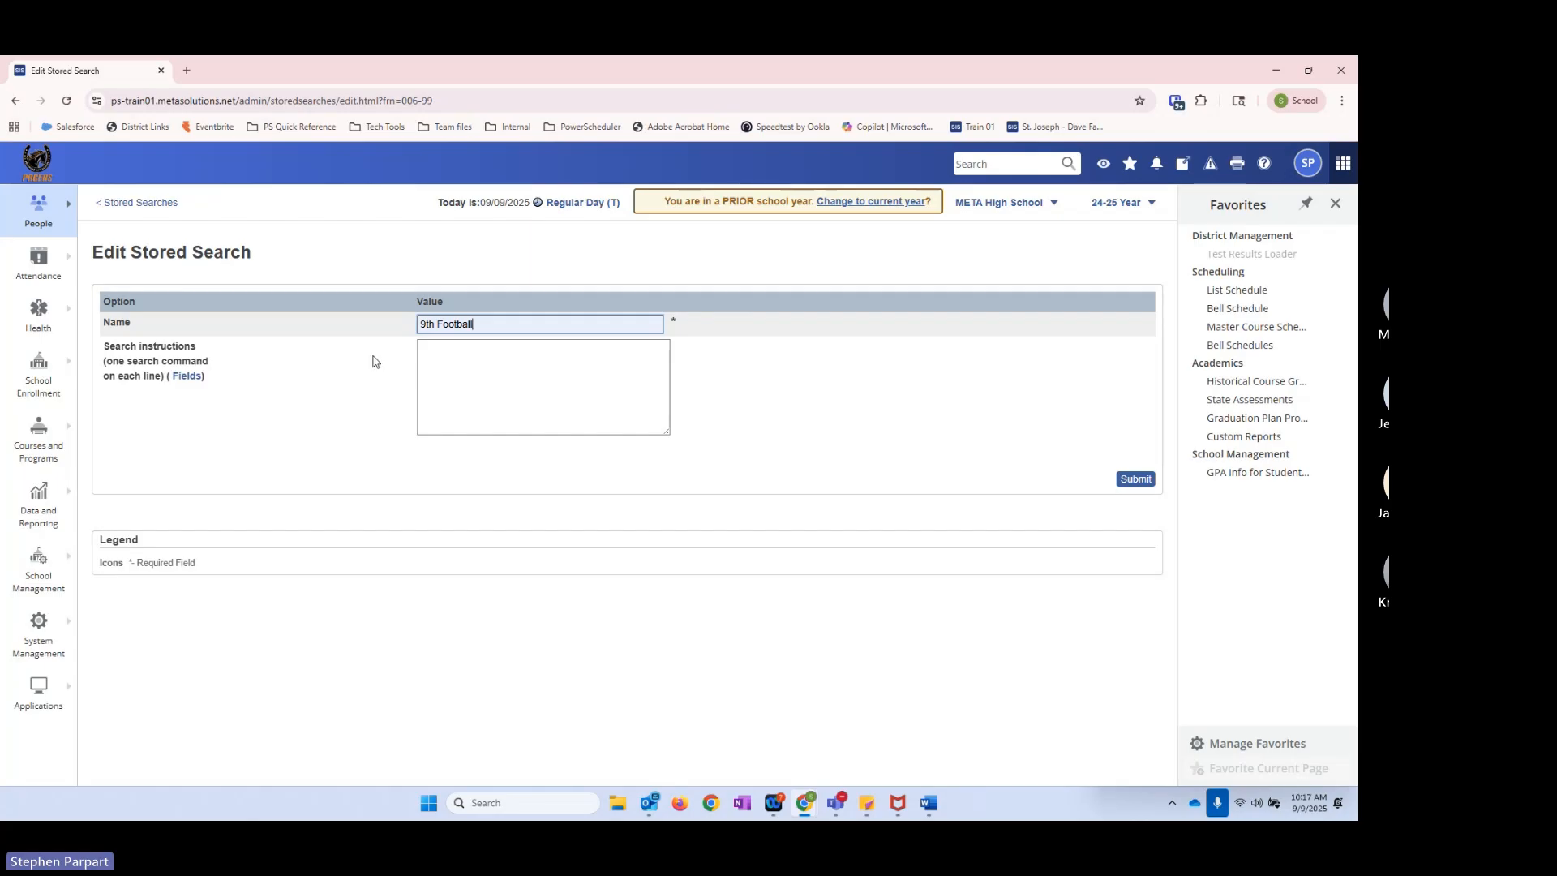
# Step: Enter grade_level=9 as the first search instruction of the 9th Football search
pyautogui.click(469, 369)
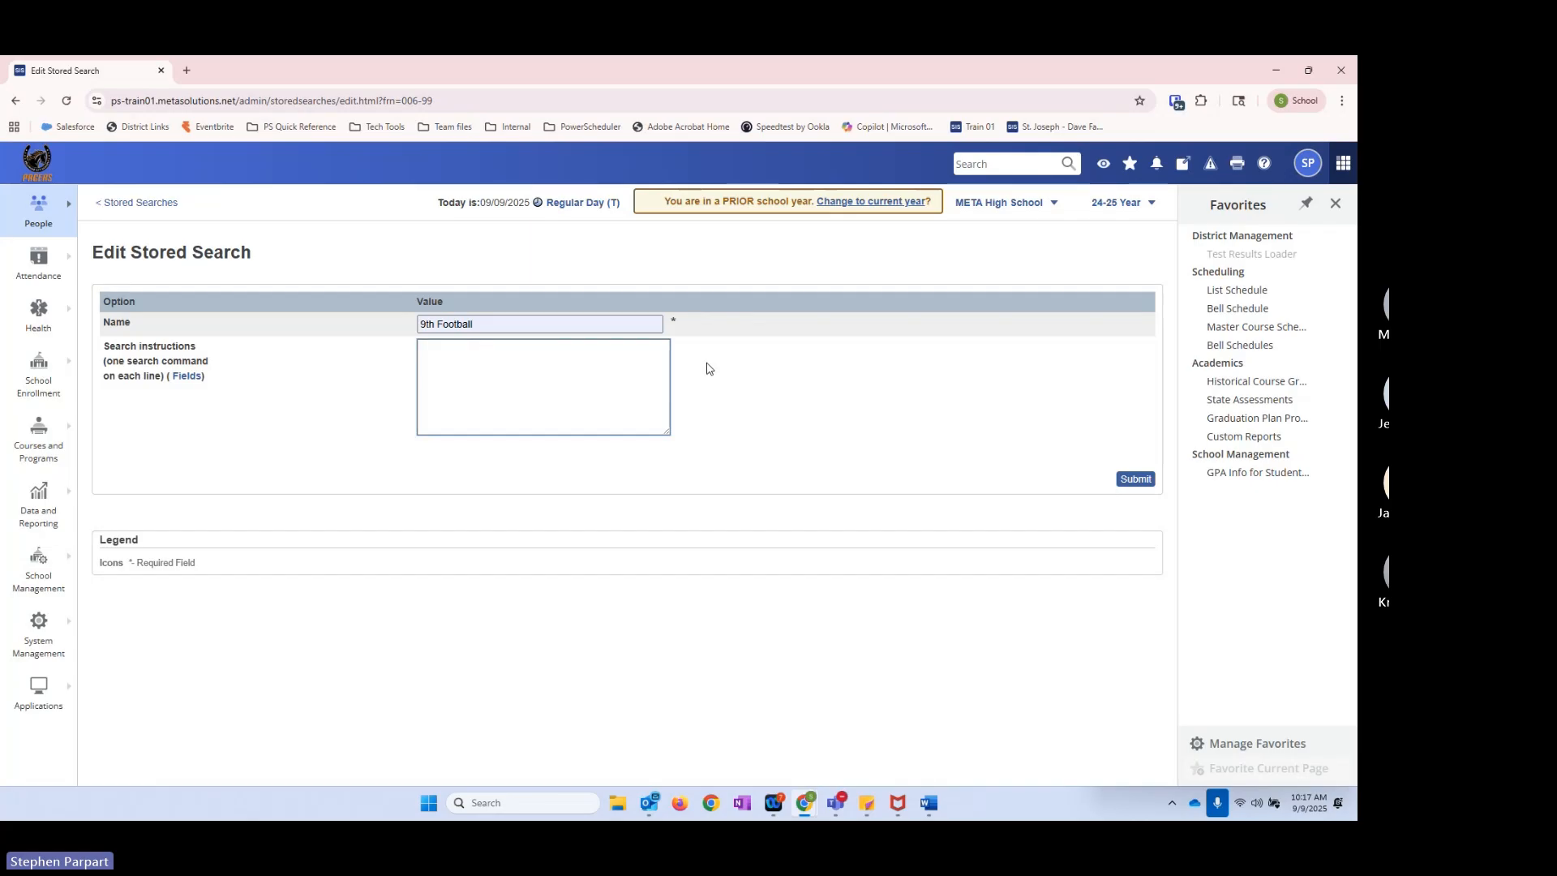
pyautogui.write('grad')
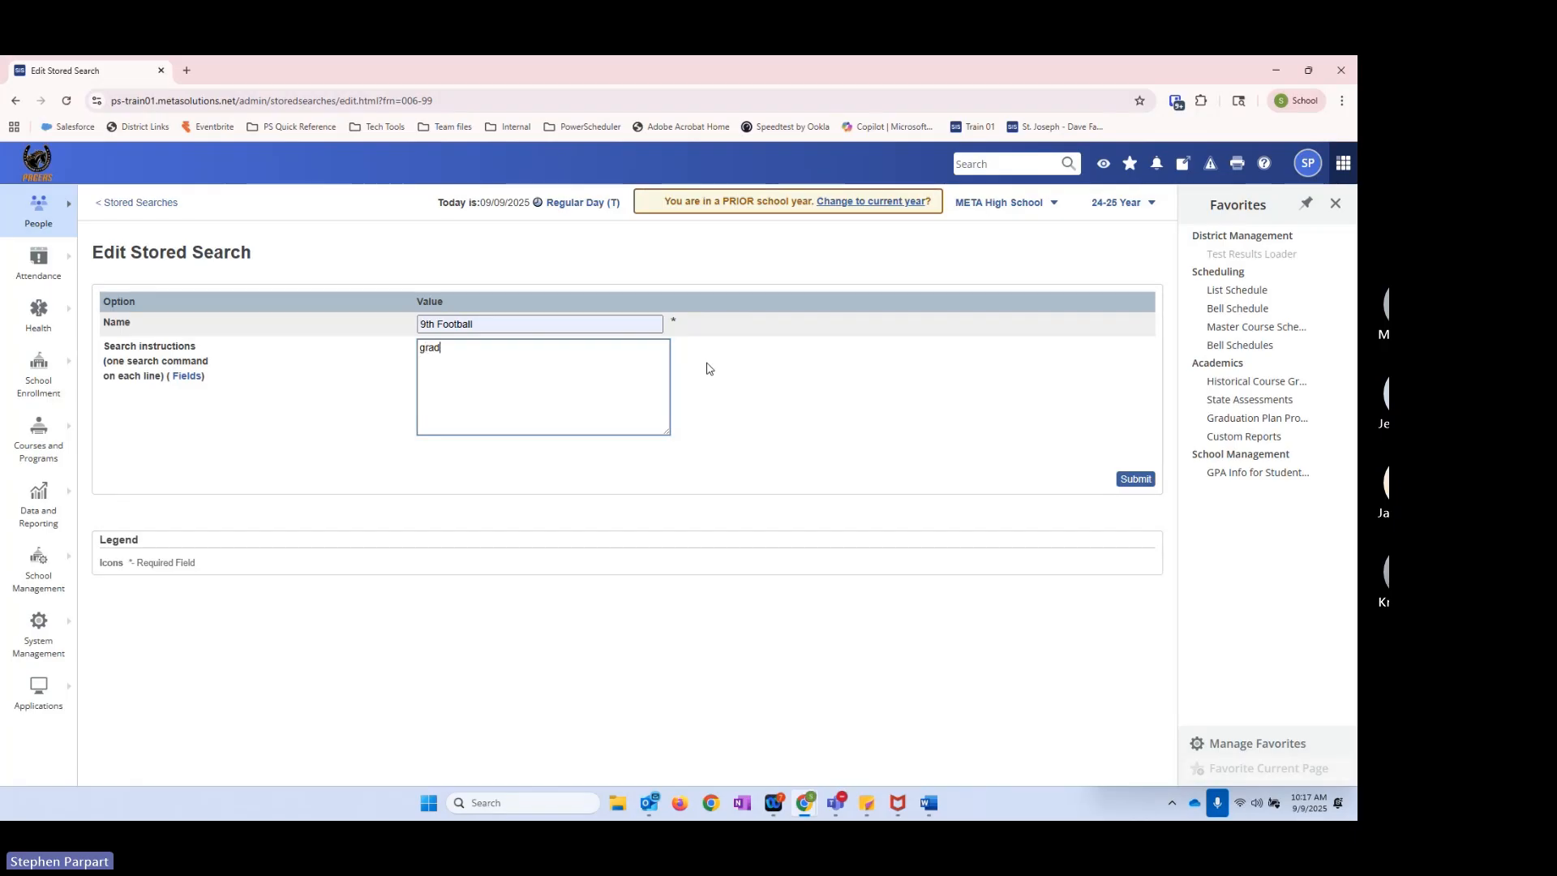
pyautogui.write('e_level')
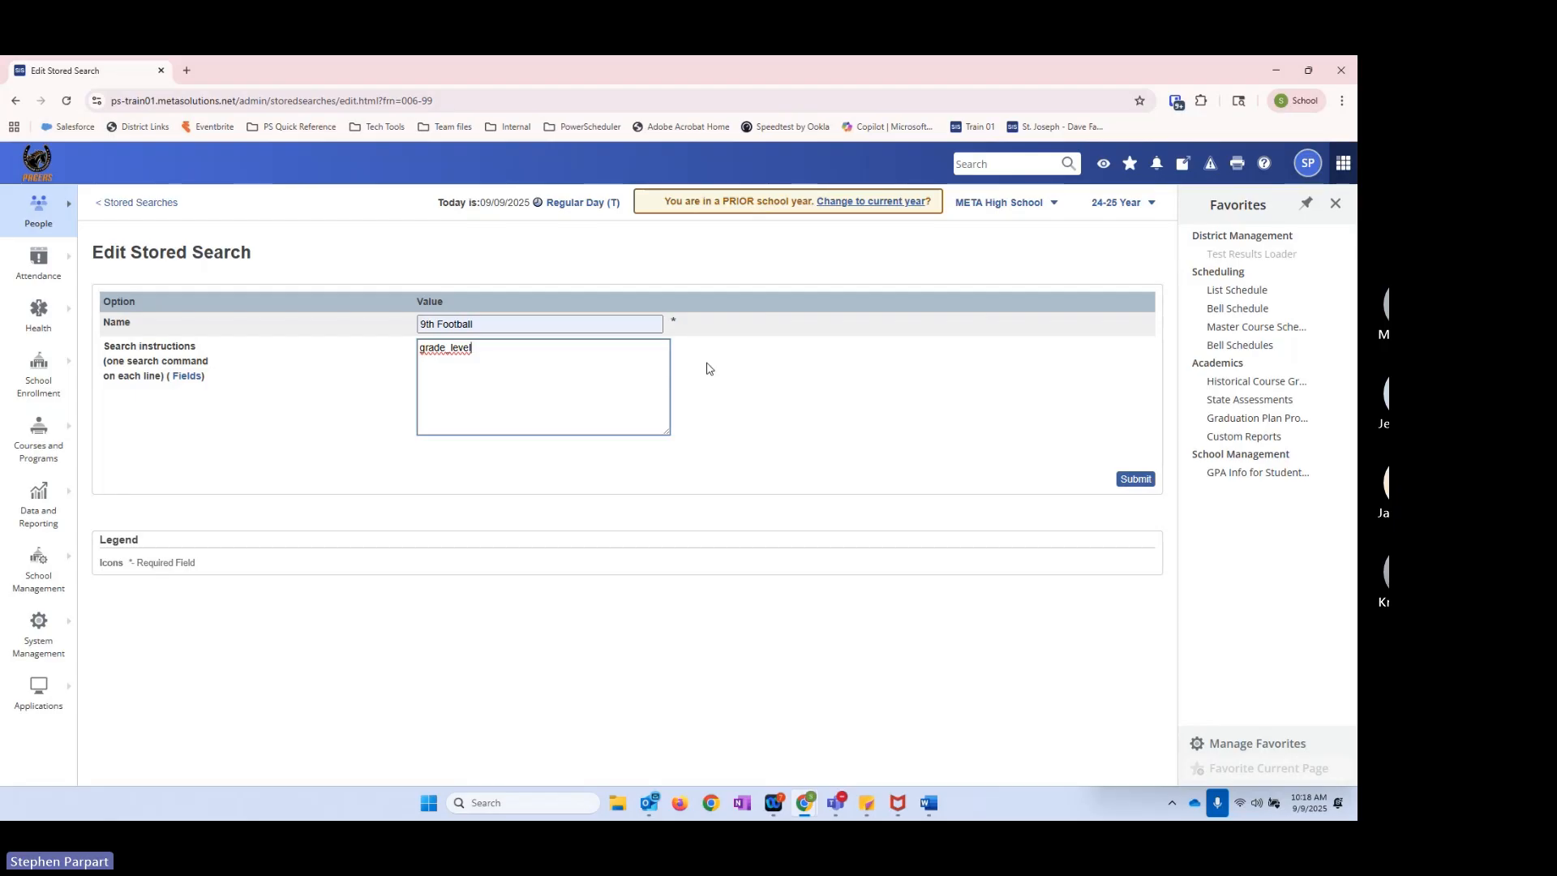
pyautogui.write('=9')
# Step: Filter the PowerSchool field list by "football" and insert Activities.sport_boys_football_varsity as the second search instruction
pyautogui.click(187, 376)
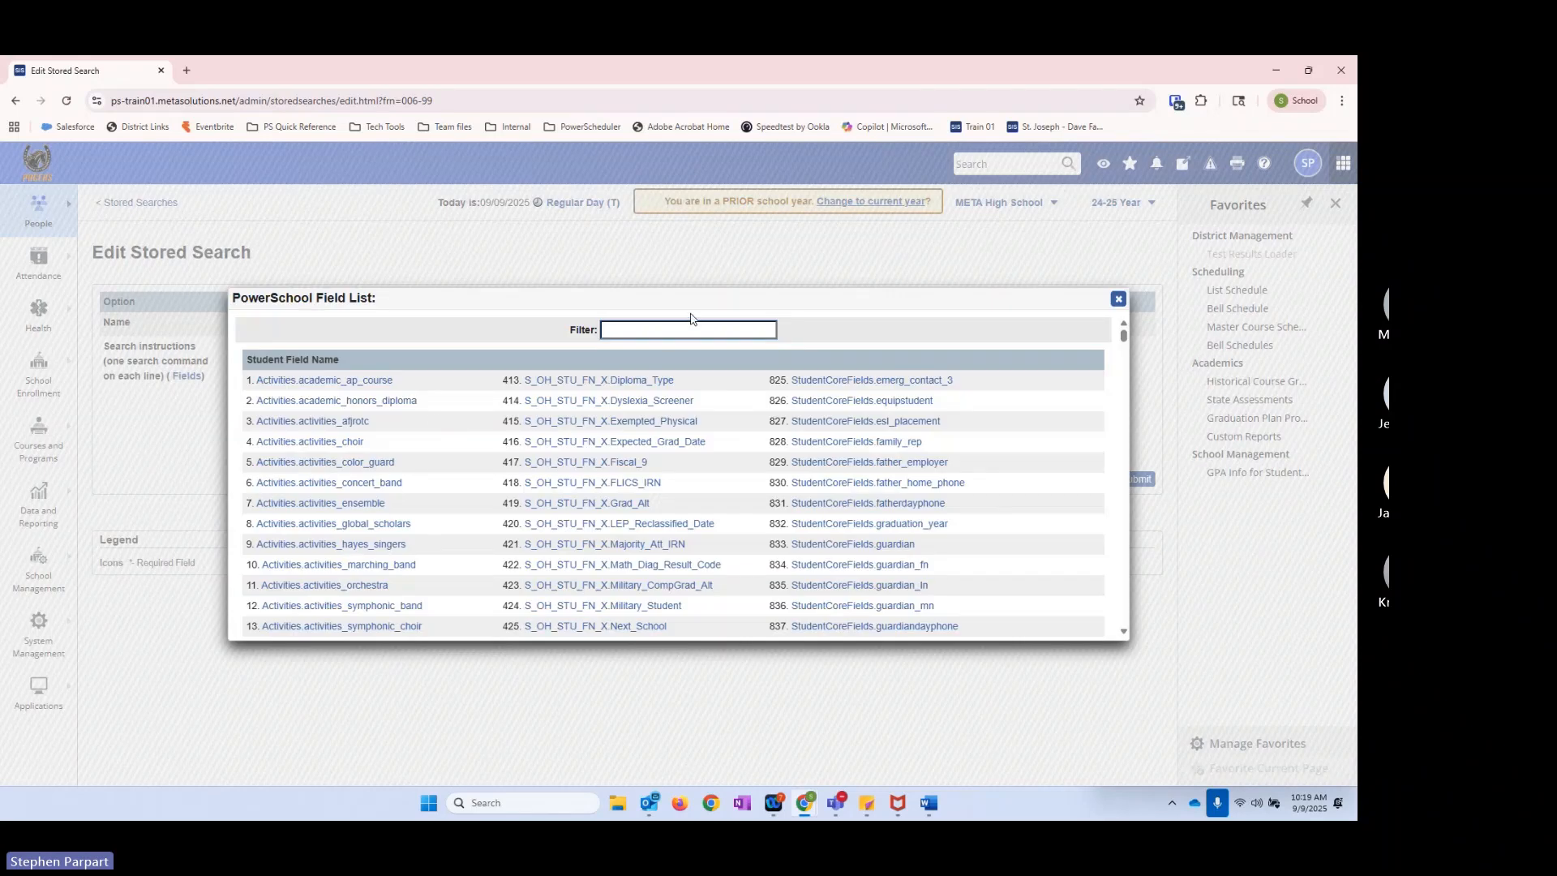
pyautogui.write('football')
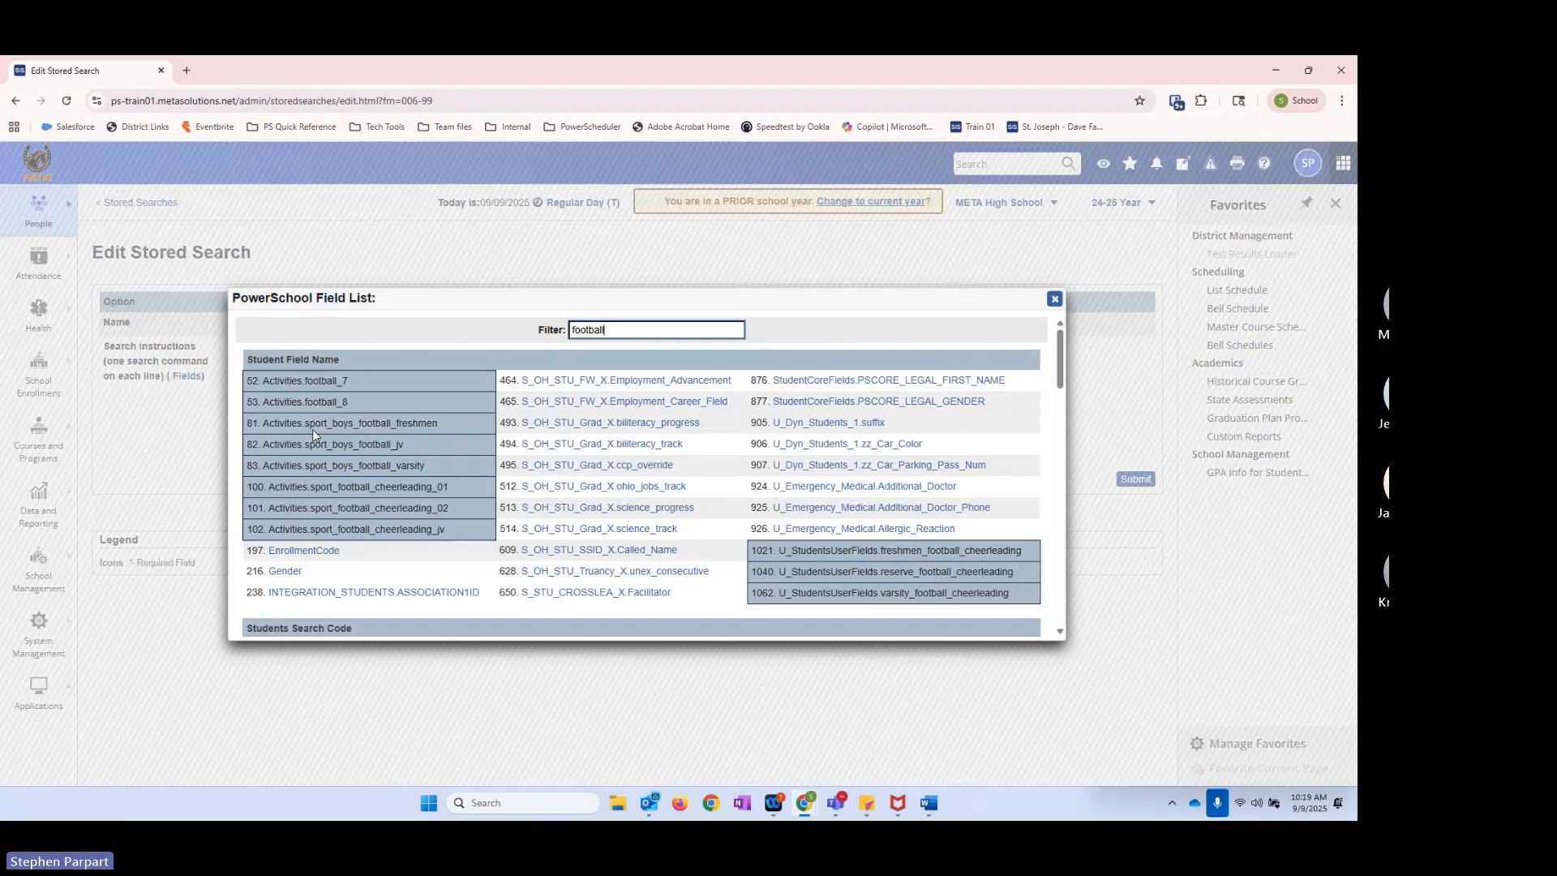
pyautogui.click(381, 475)
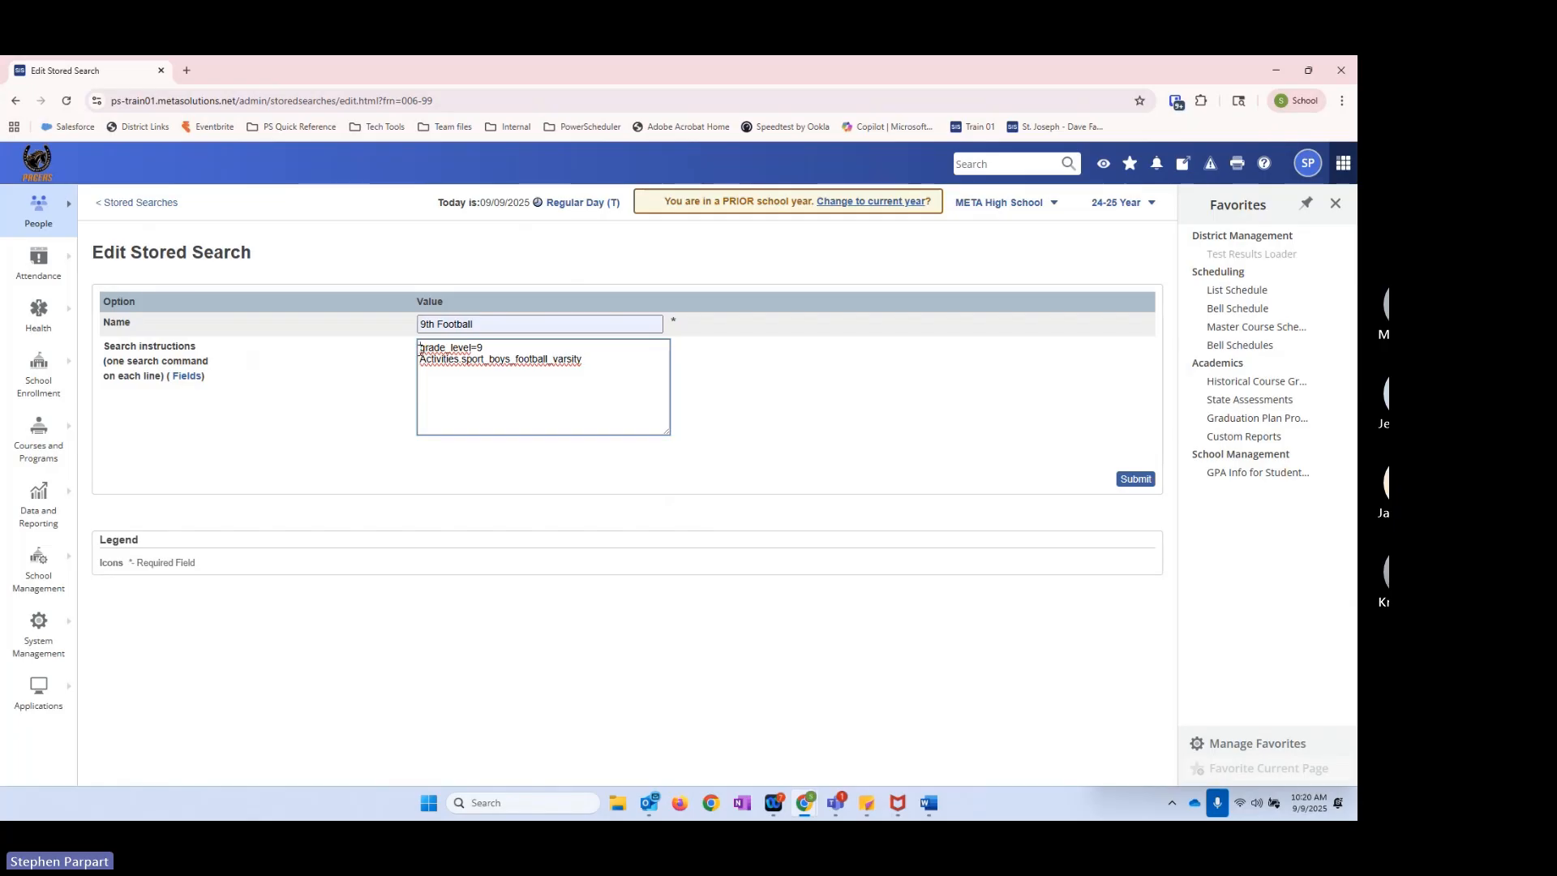
pyautogui.moveTo(421, 349)
pyautogui.mouseDown()
pyautogui.moveTo(469, 349)
pyautogui.moveTo(421, 348)
pyautogui.mouseUp()
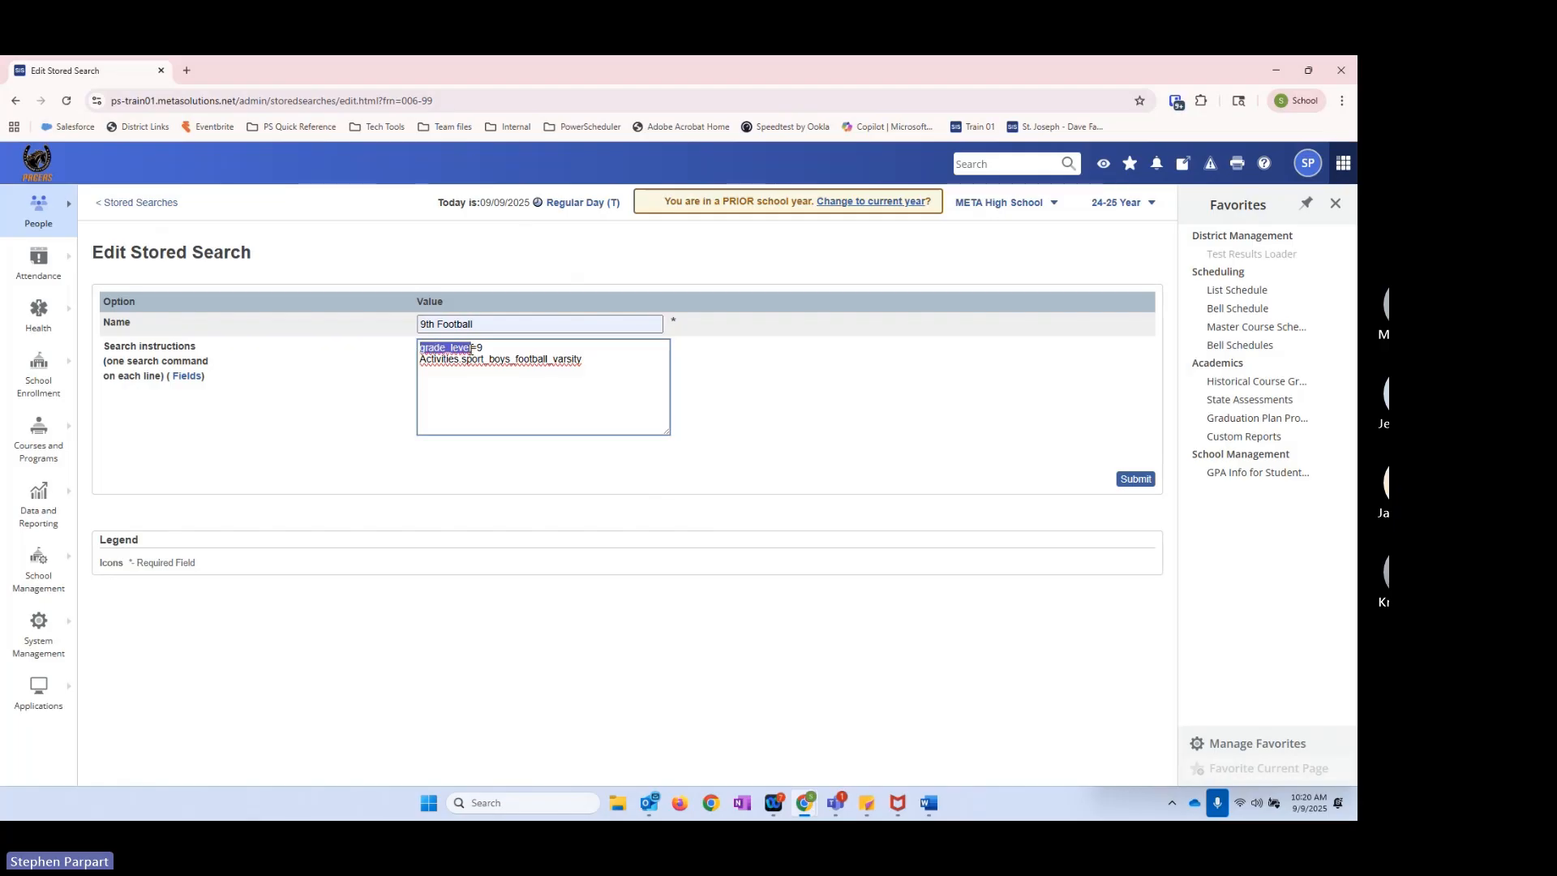
pyautogui.moveTo(478, 349); pyautogui.dragTo(471, 348)
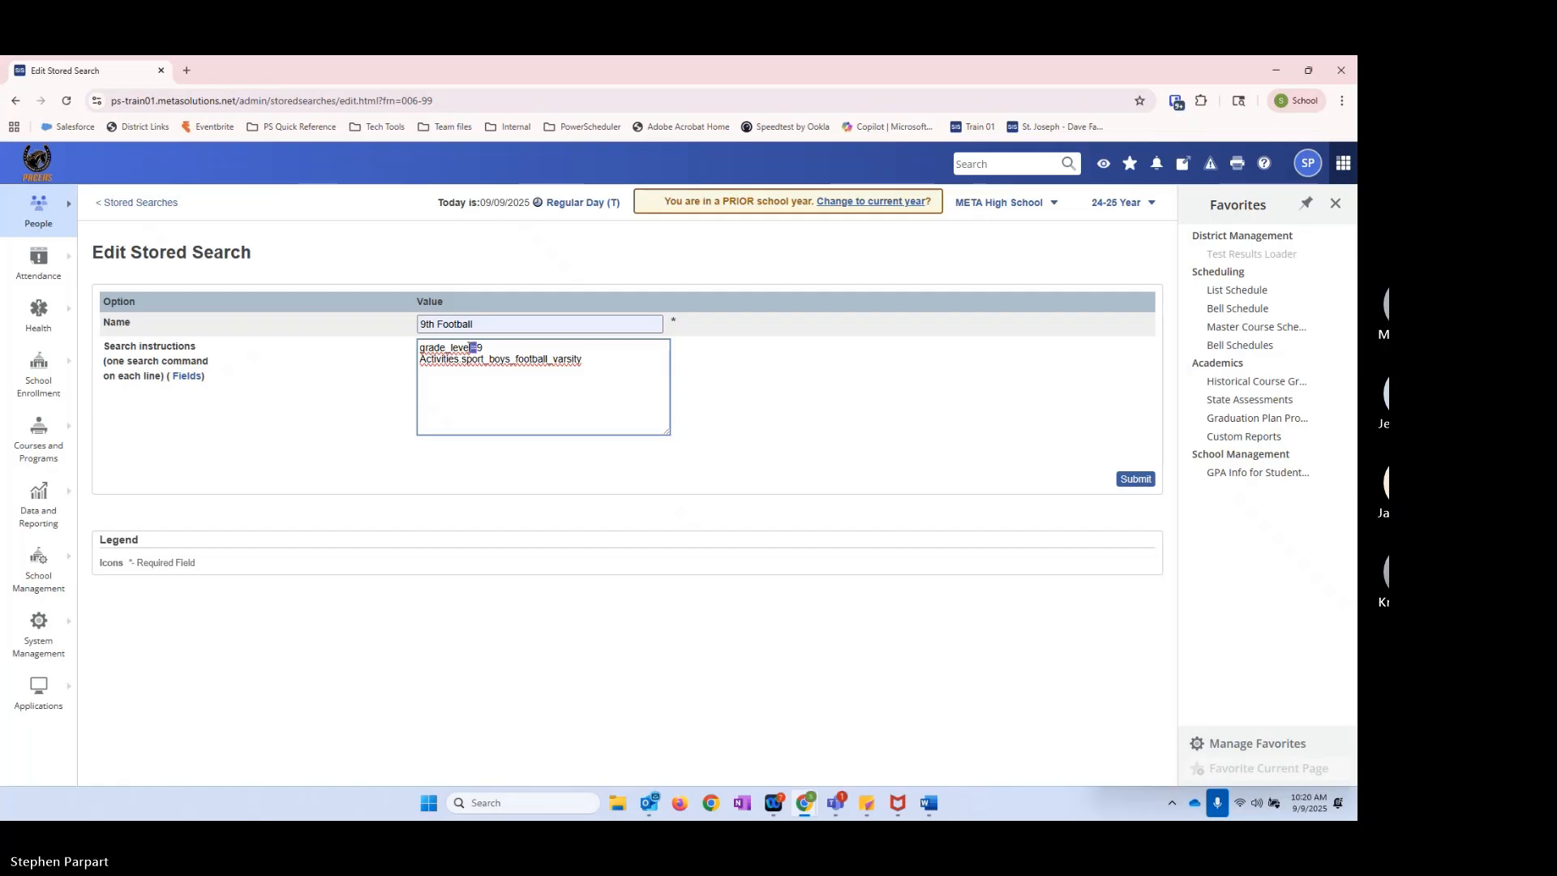
# Step: Complete the Activities.sport_boys_football_varsity instruction with # and save the 9th Football stored search
pyautogui.click(476, 347)
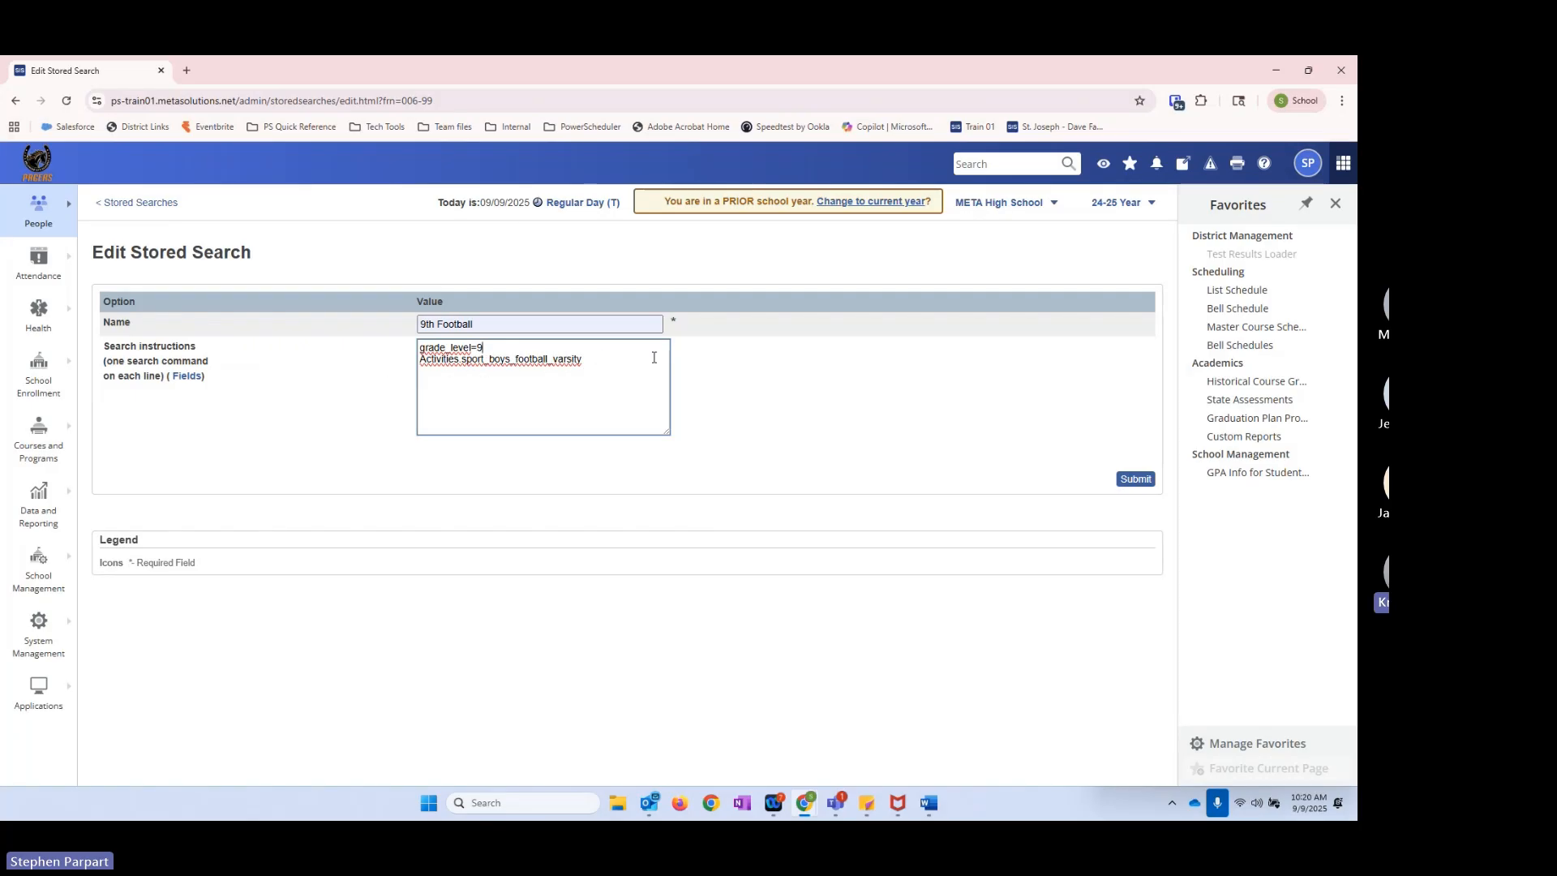
pyautogui.click(613, 363)
pyautogui.doubleClick(584, 358)
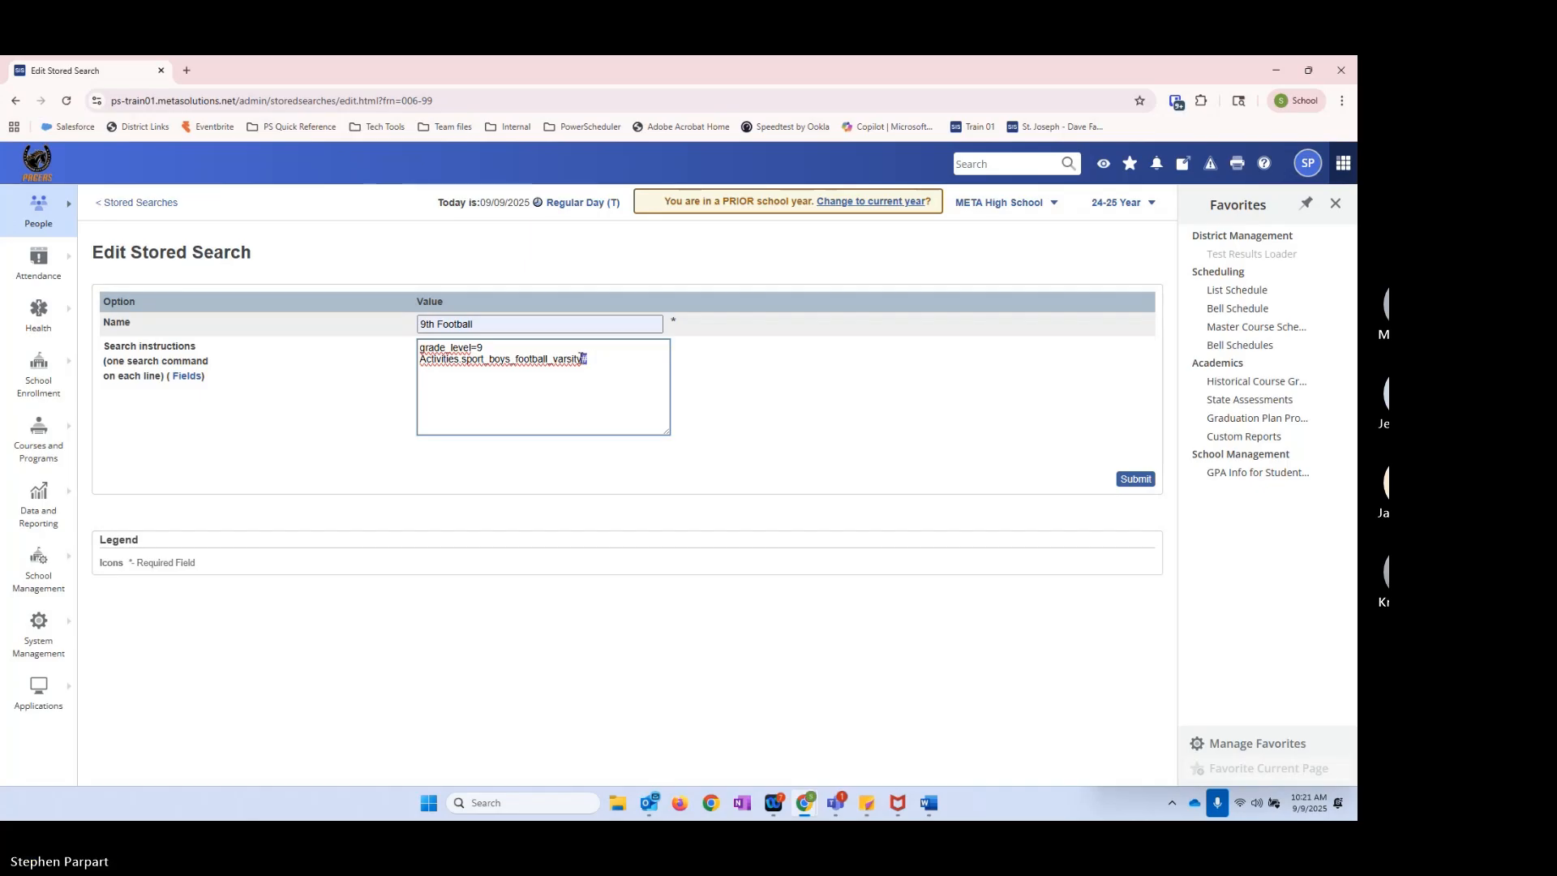
pyautogui.click(590, 361)
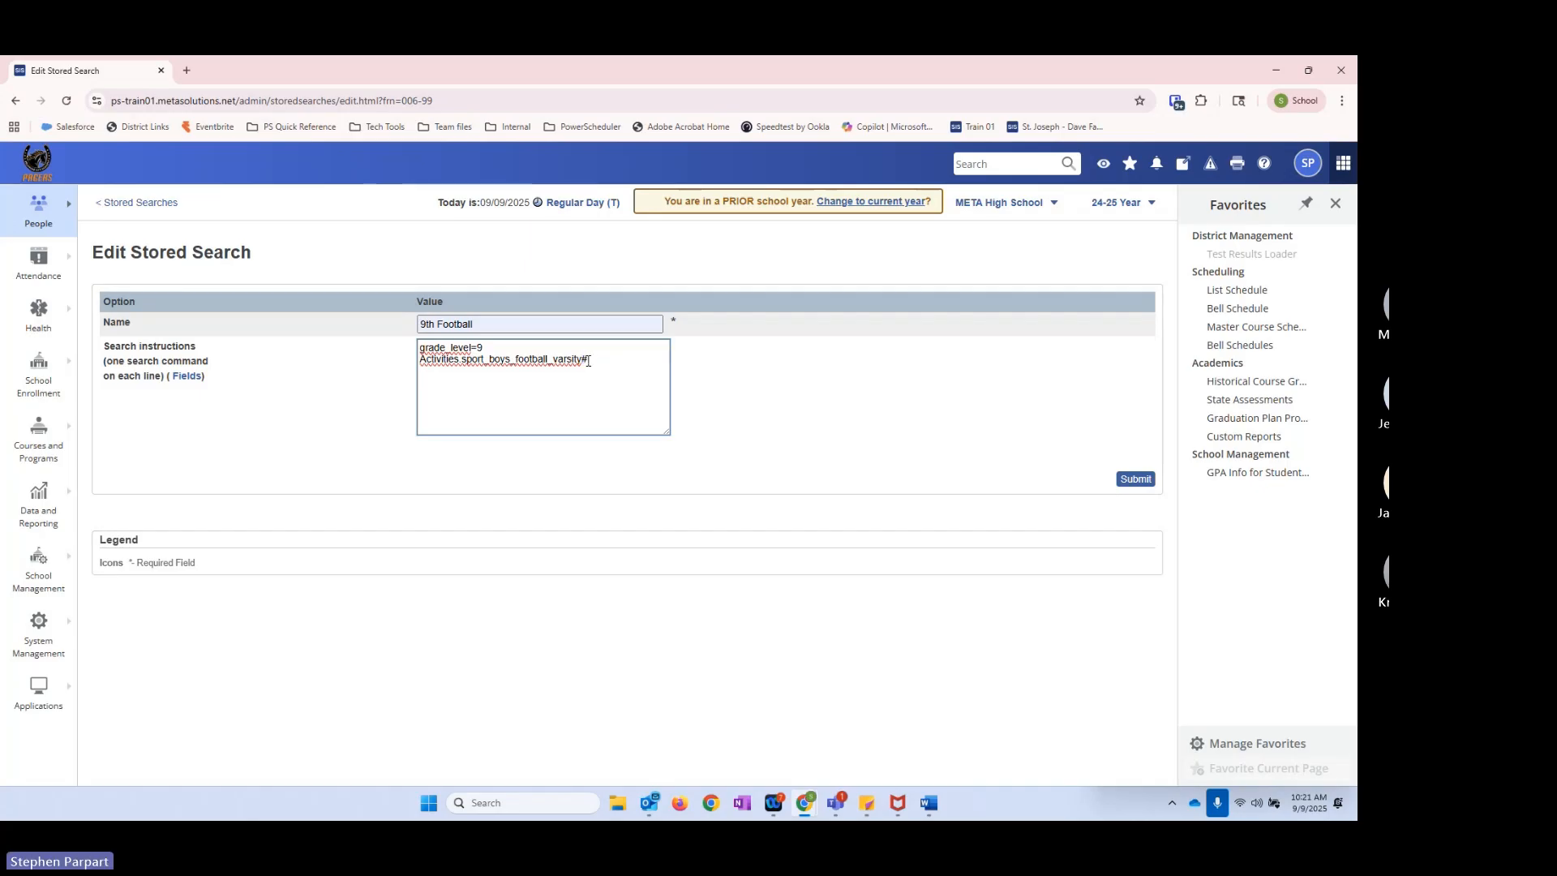
pyautogui.doubleClick(589, 361)
pyautogui.click(587, 358)
pyautogui.doubleClick(585, 358)
pyautogui.click(636, 352)
pyautogui.click(600, 360)
pyautogui.moveTo(582, 360); pyautogui.dragTo(592, 360)
pyautogui.click(586, 353)
pyautogui.click(1135, 480)
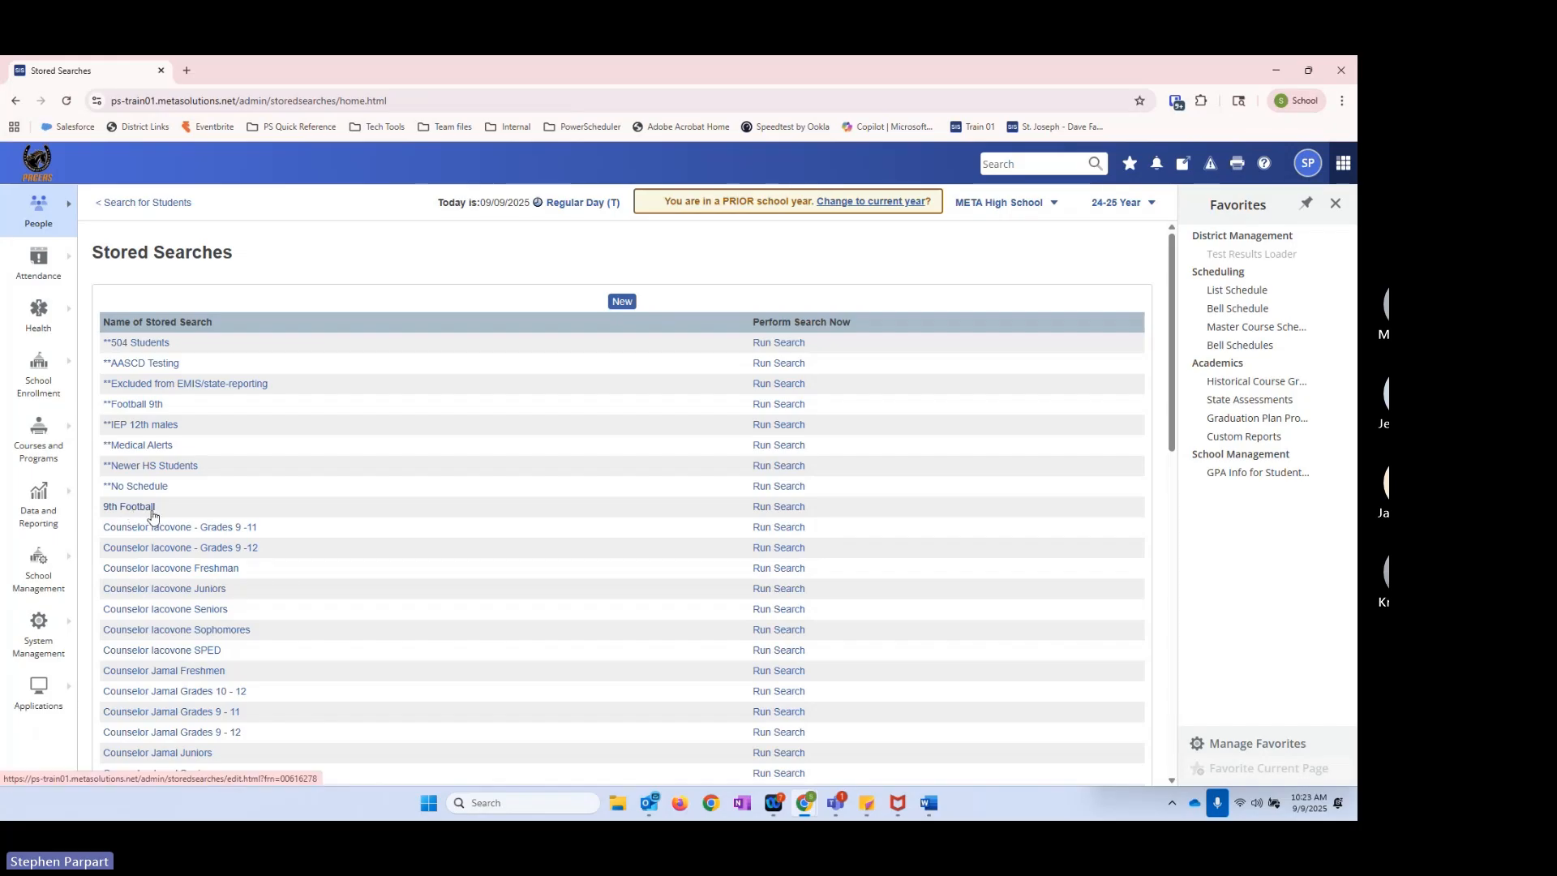
# Step: Run the 9th Football stored search, review the listed students and clear the current selection
pyautogui.click(772, 508)
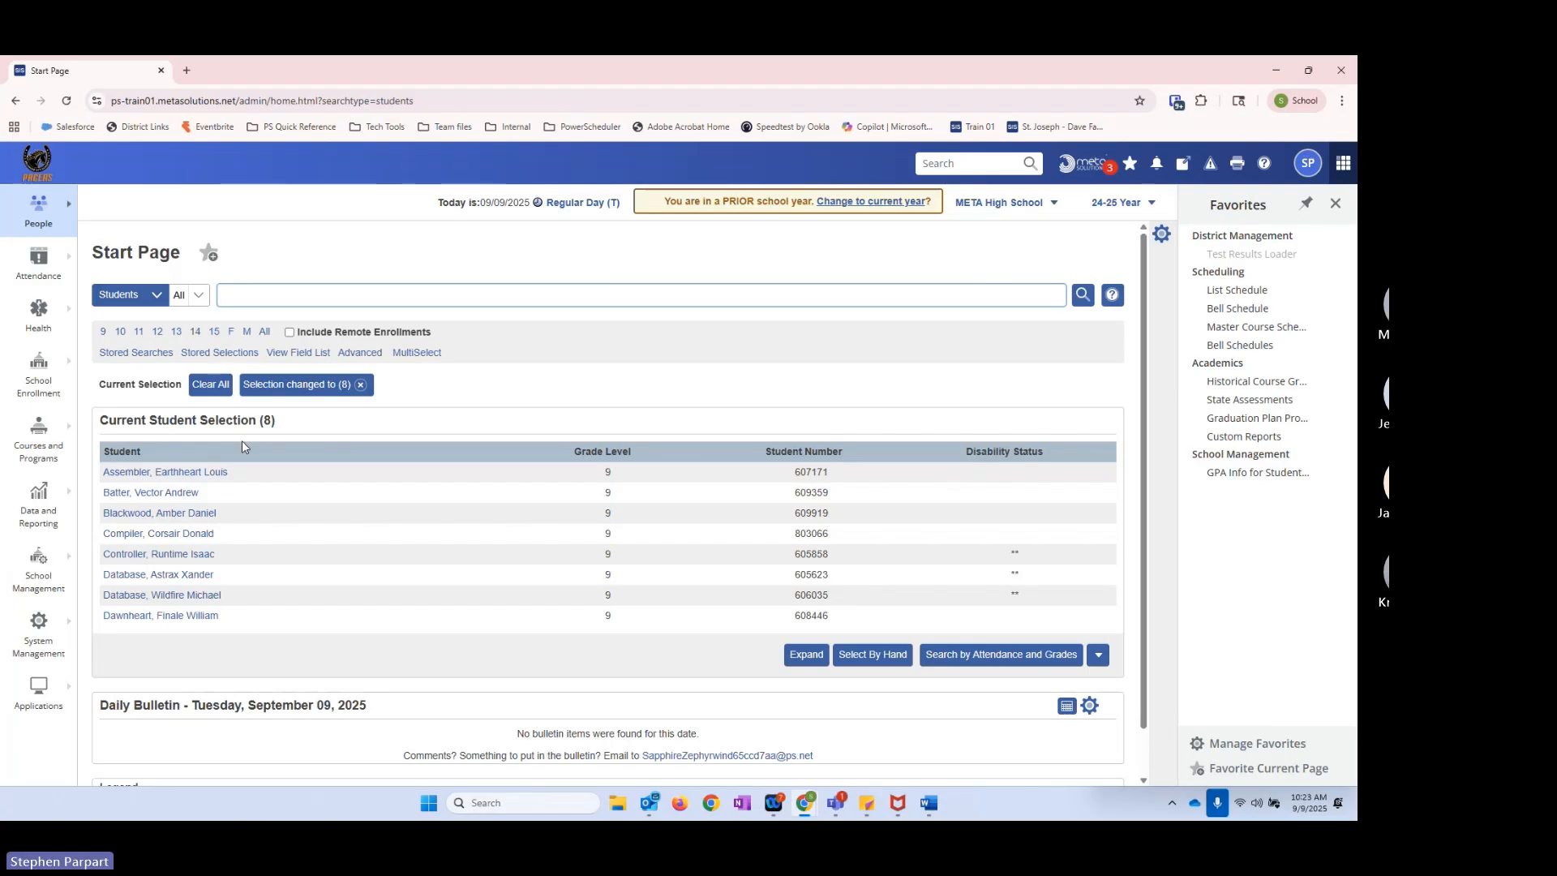
pyautogui.scroll(-1, 230, 561)
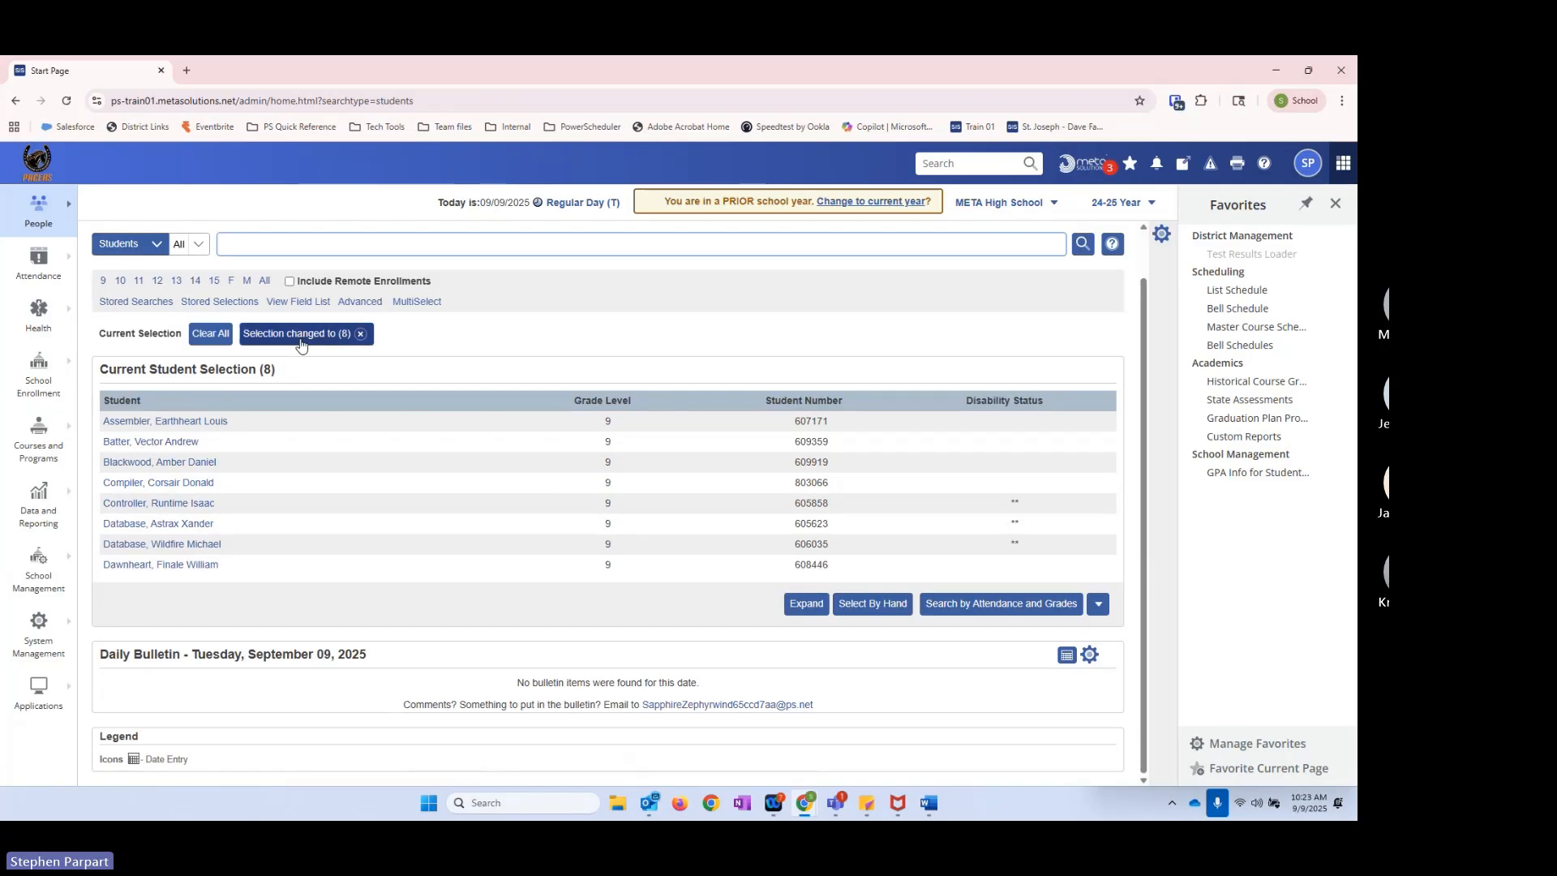
pyautogui.click(360, 334)
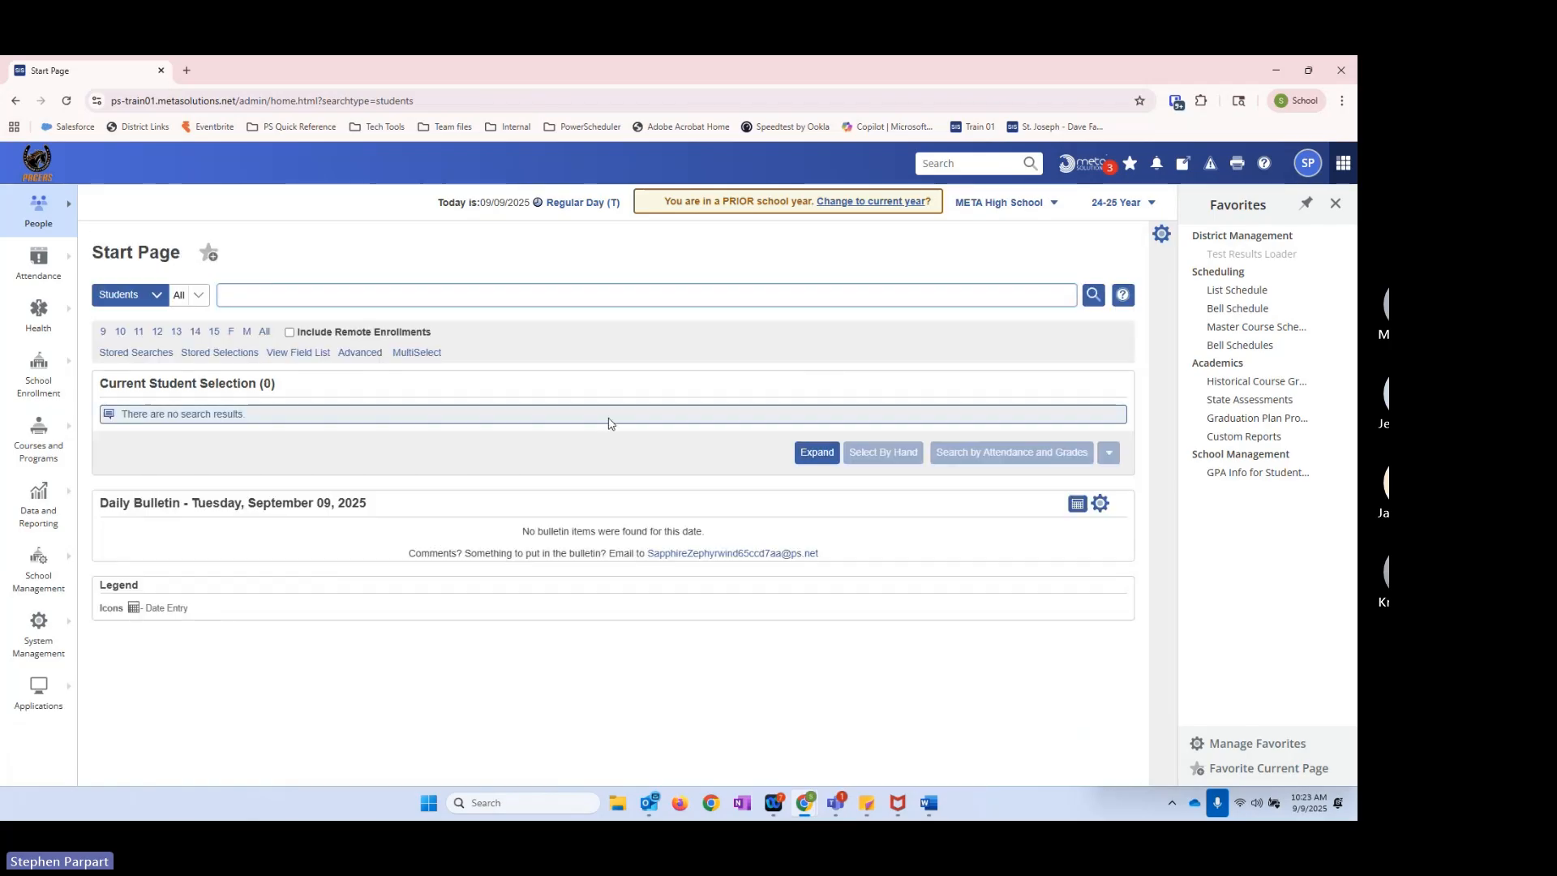
# Step: Reopen the stored searches, run 9th Football a second time and remove its student selection
pyautogui.click(114, 354)
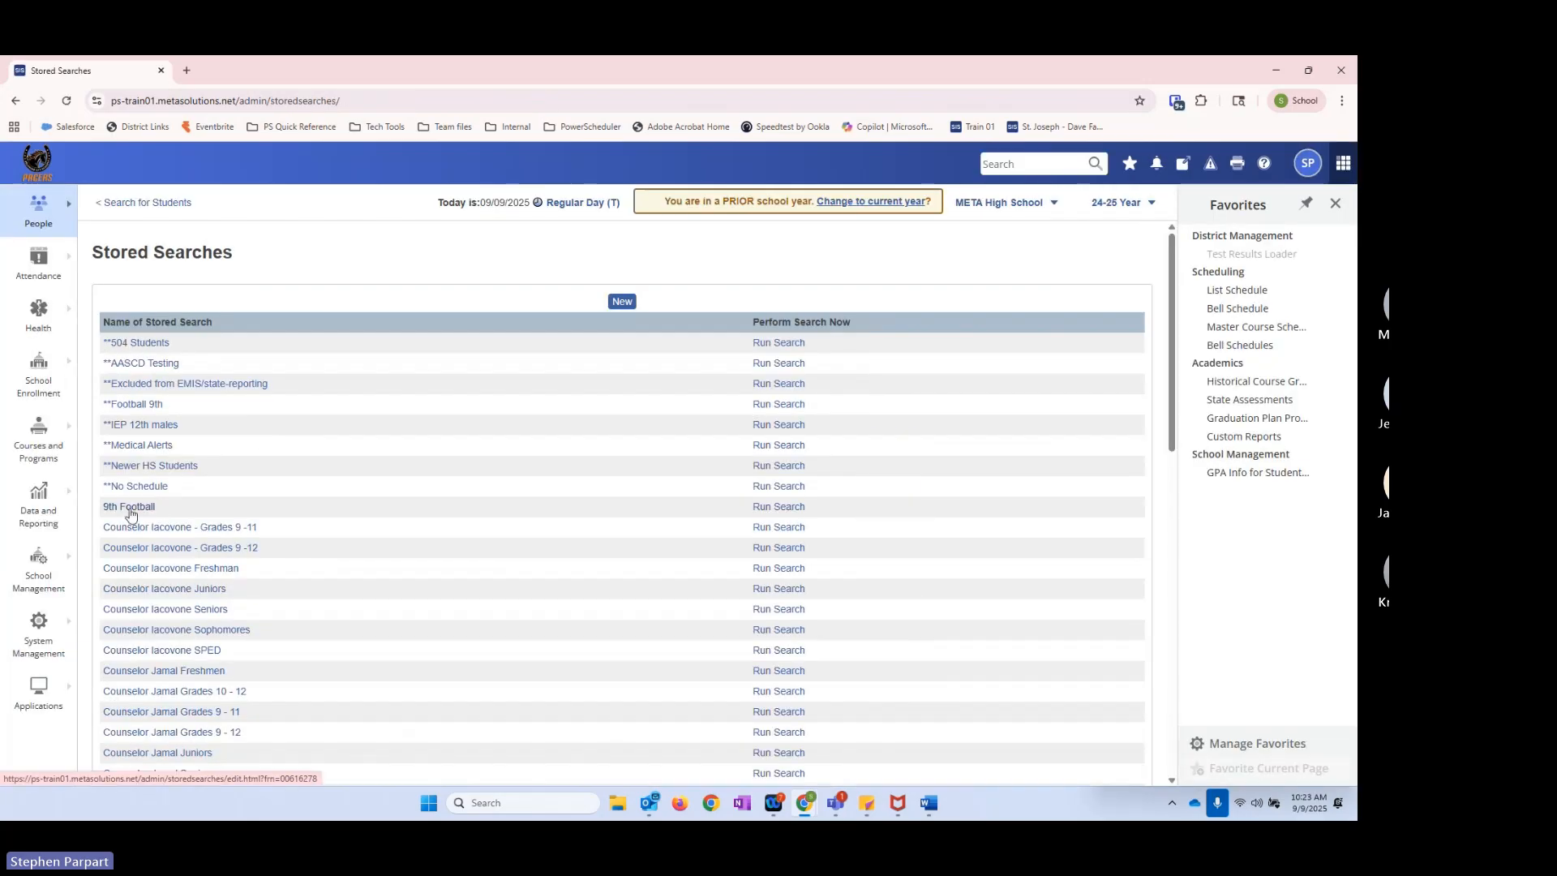
pyautogui.click(766, 509)
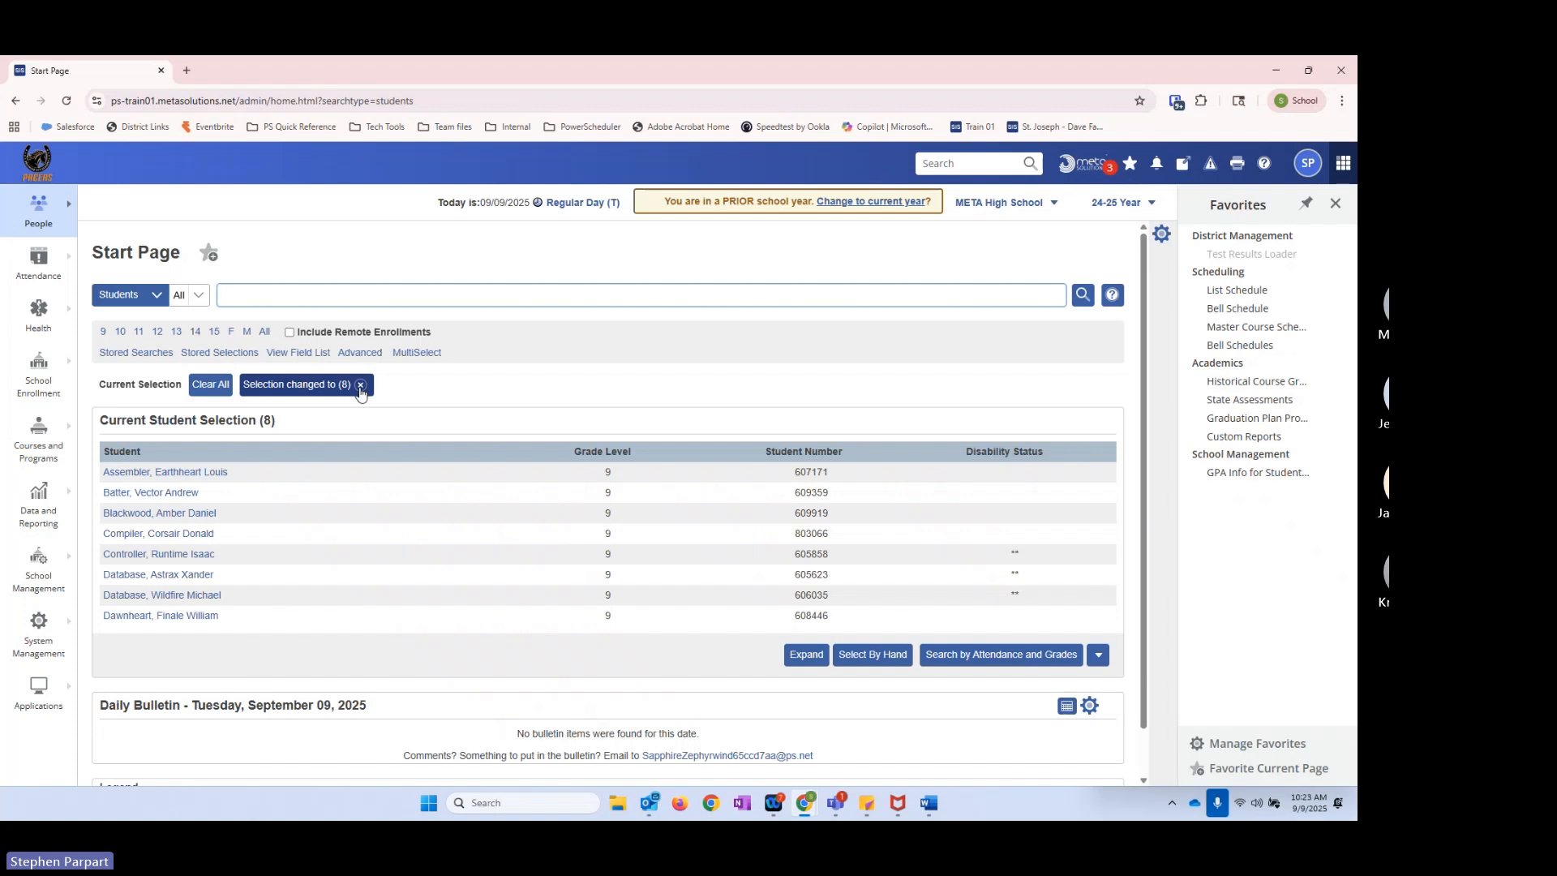
pyautogui.click(249, 299)
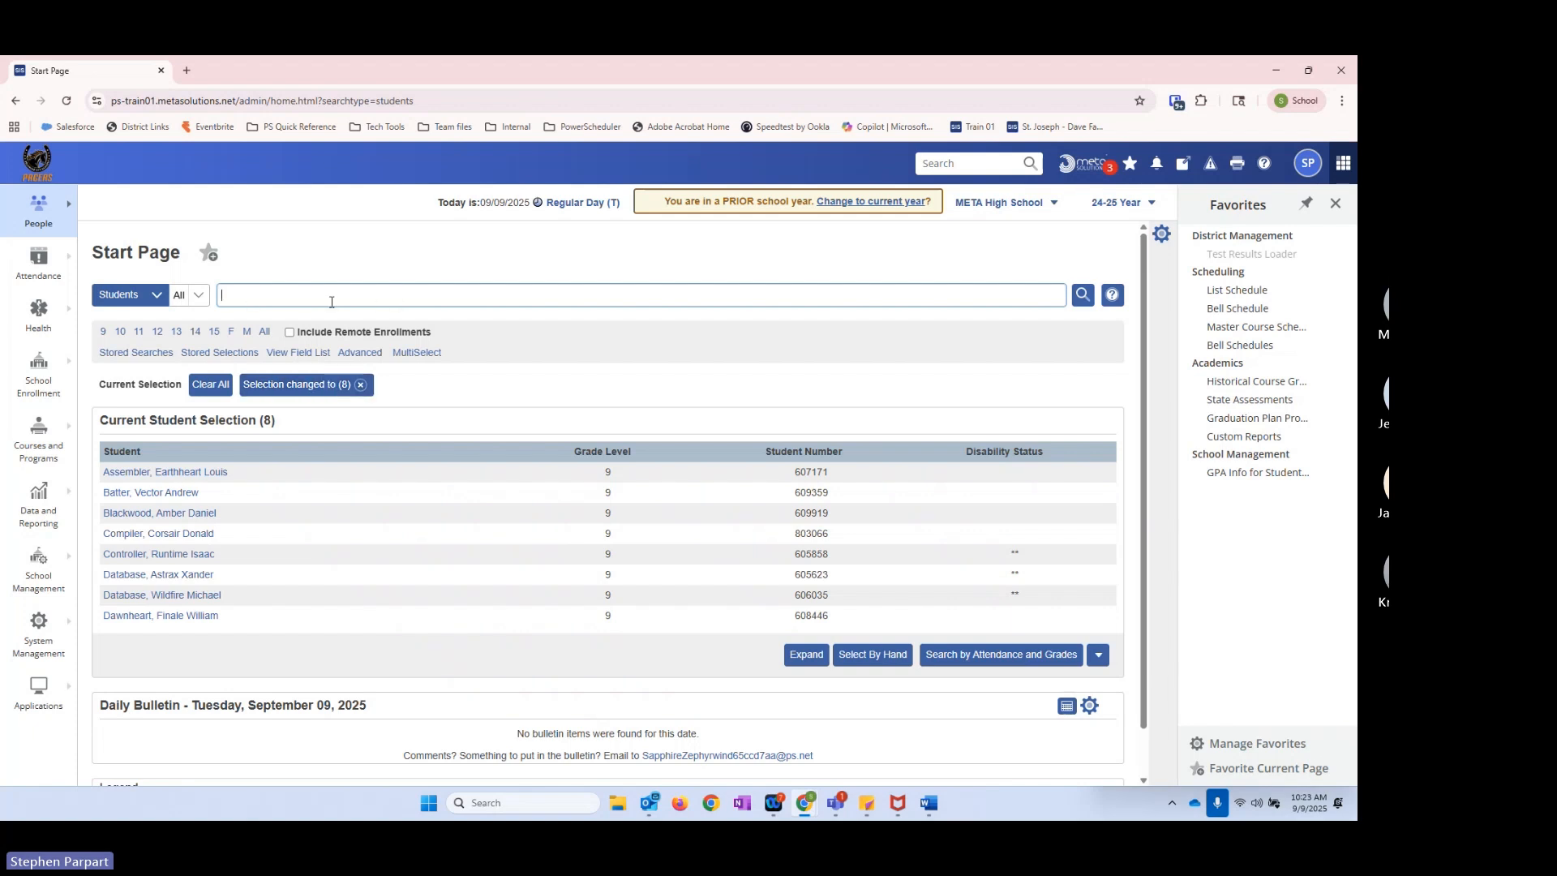
pyautogui.click(360, 385)
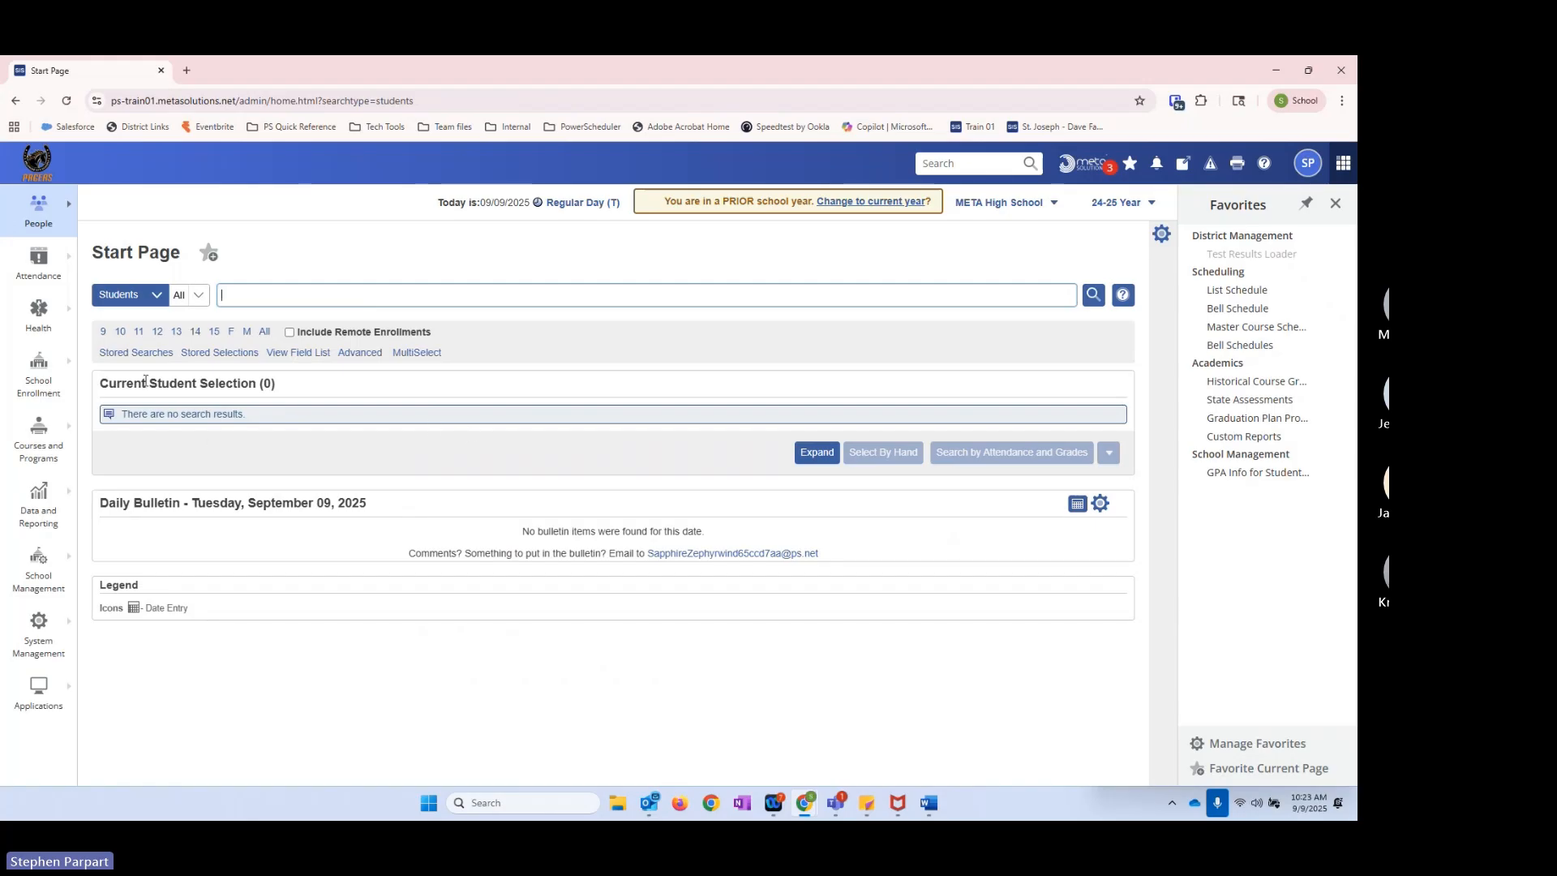
# Step: Return to the stored searches and look through the whole list down to its last entry
pyautogui.click(111, 356)
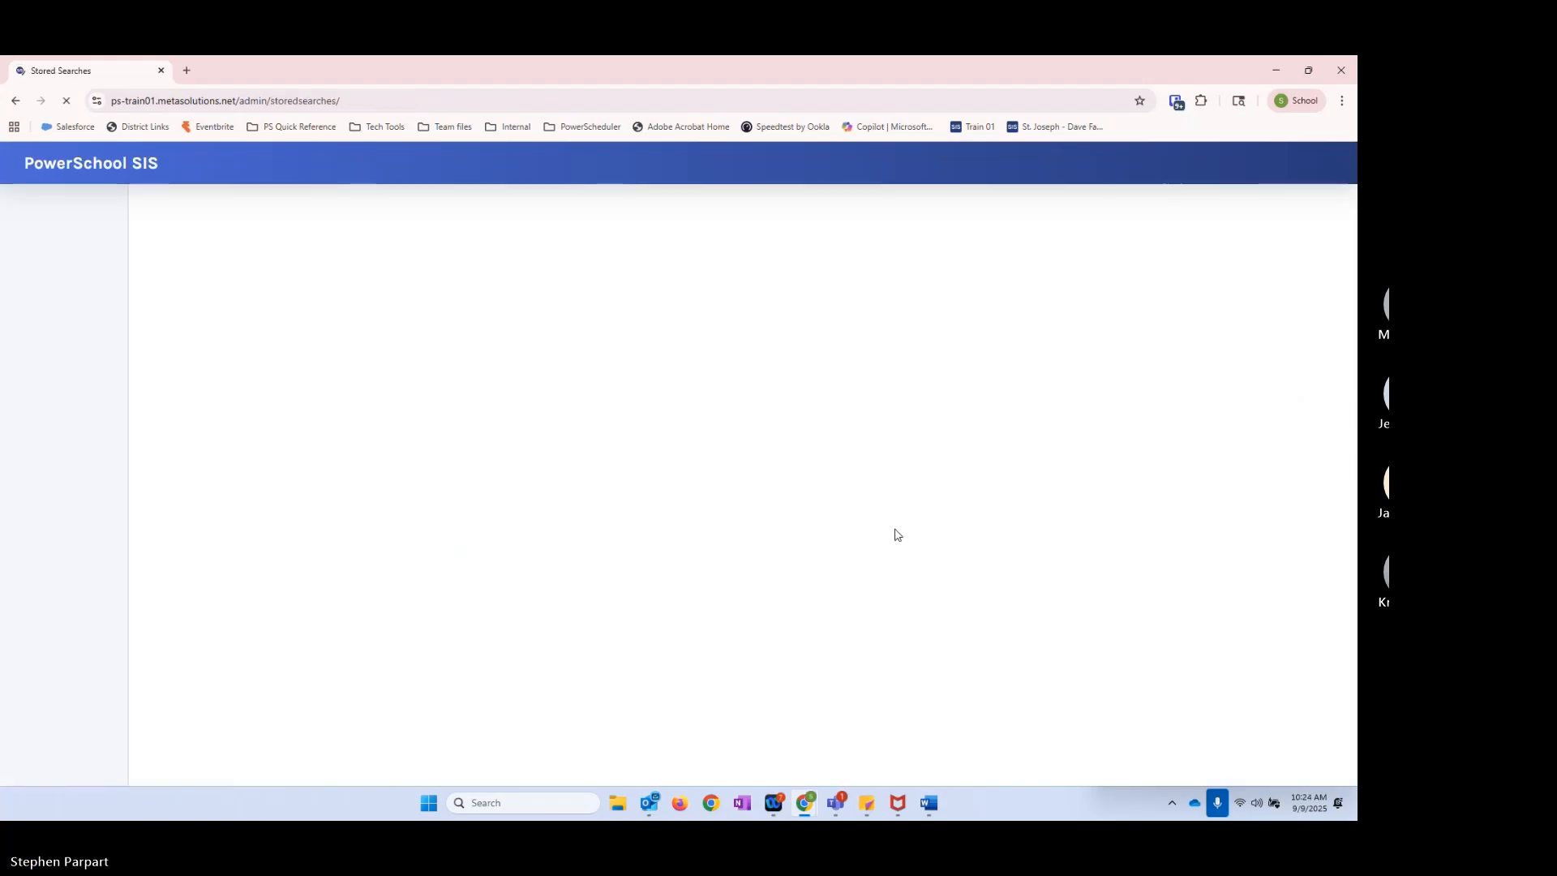
pyautogui.moveTo(1171, 323); pyautogui.dragTo(1165, 774)
pyautogui.moveTo(1172, 665); pyautogui.dragTo(573, 660)
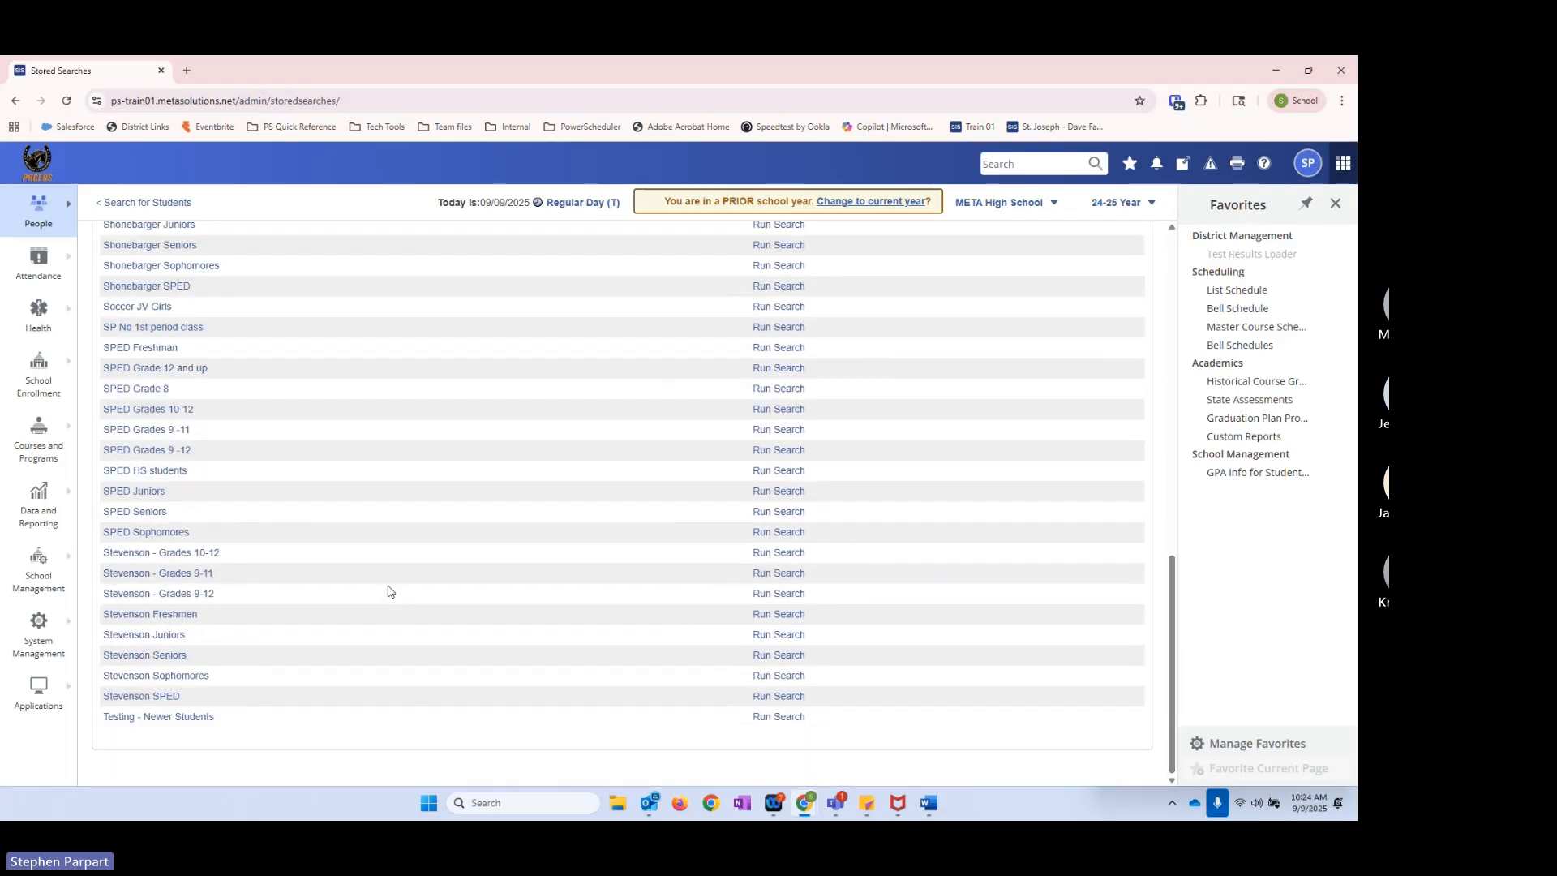
pyautogui.scroll(10, 391, 592)
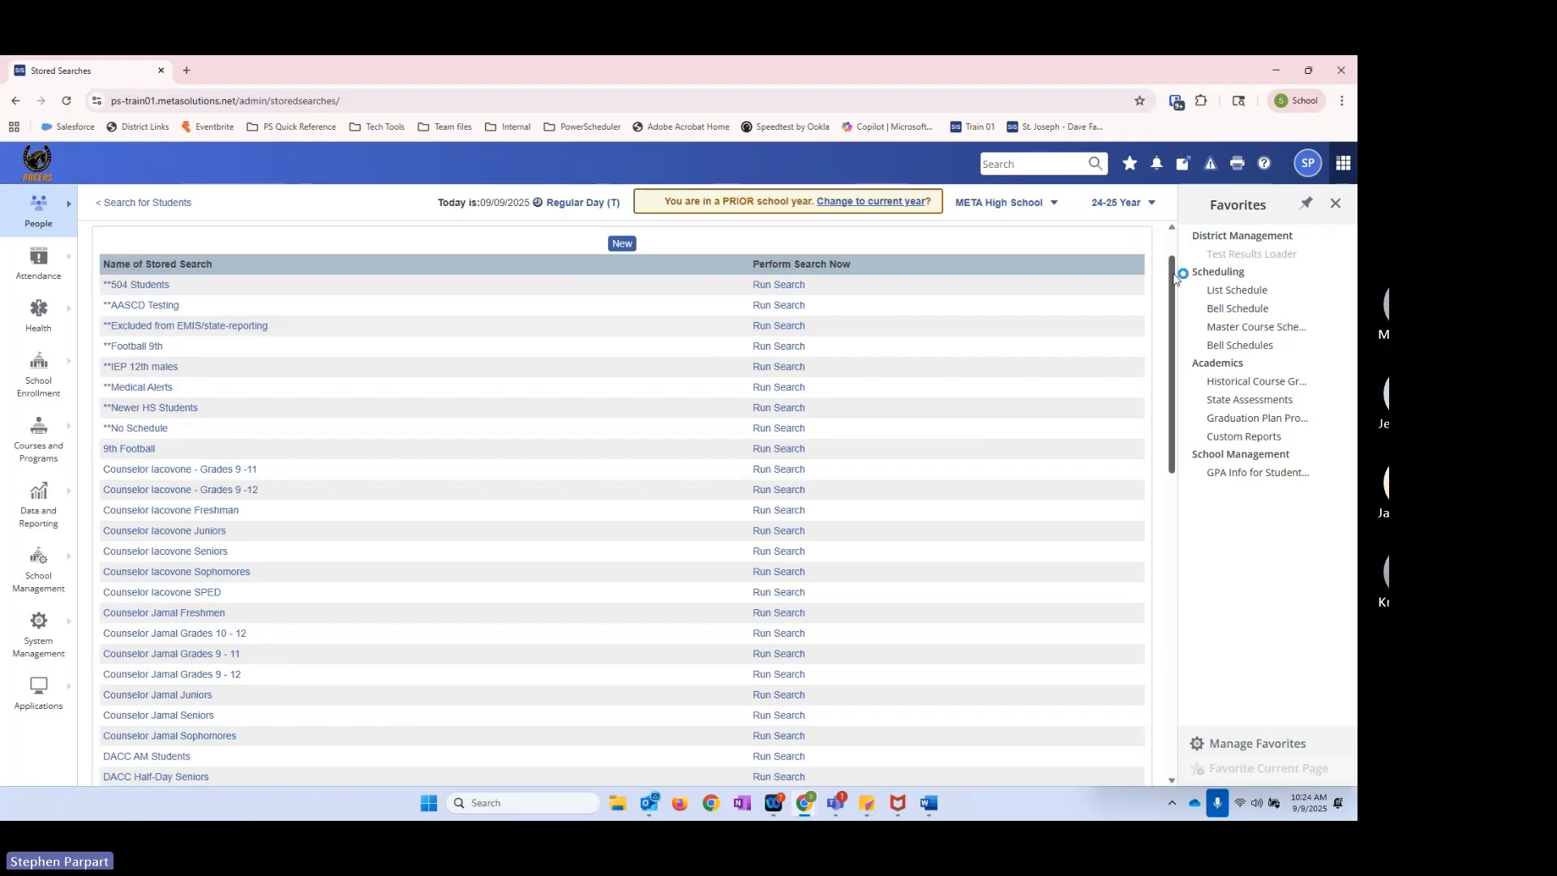
pyautogui.moveTo(1175, 277)
pyautogui.mouseDown()
pyautogui.moveTo(1175, 559)
pyautogui.moveTo(1173, 250)
pyautogui.mouseUp()
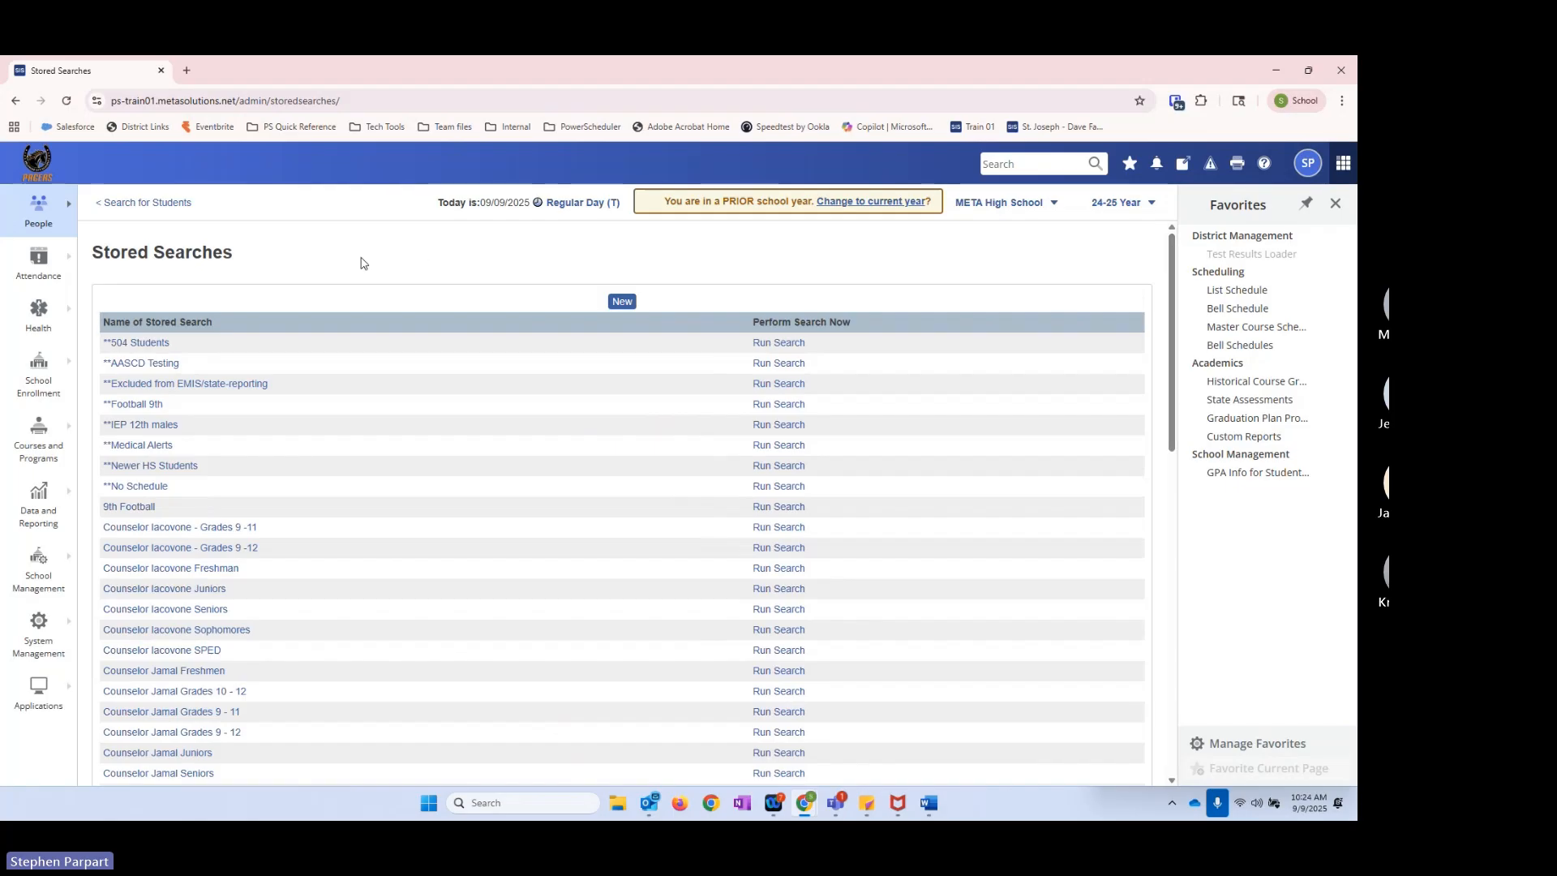
# Step: Find "football" on the stored searches page, followed by "SPED", stepping to the next SPED match
pyautogui.hotkey('ctrl', 'f')
pyautogui.write('alt')
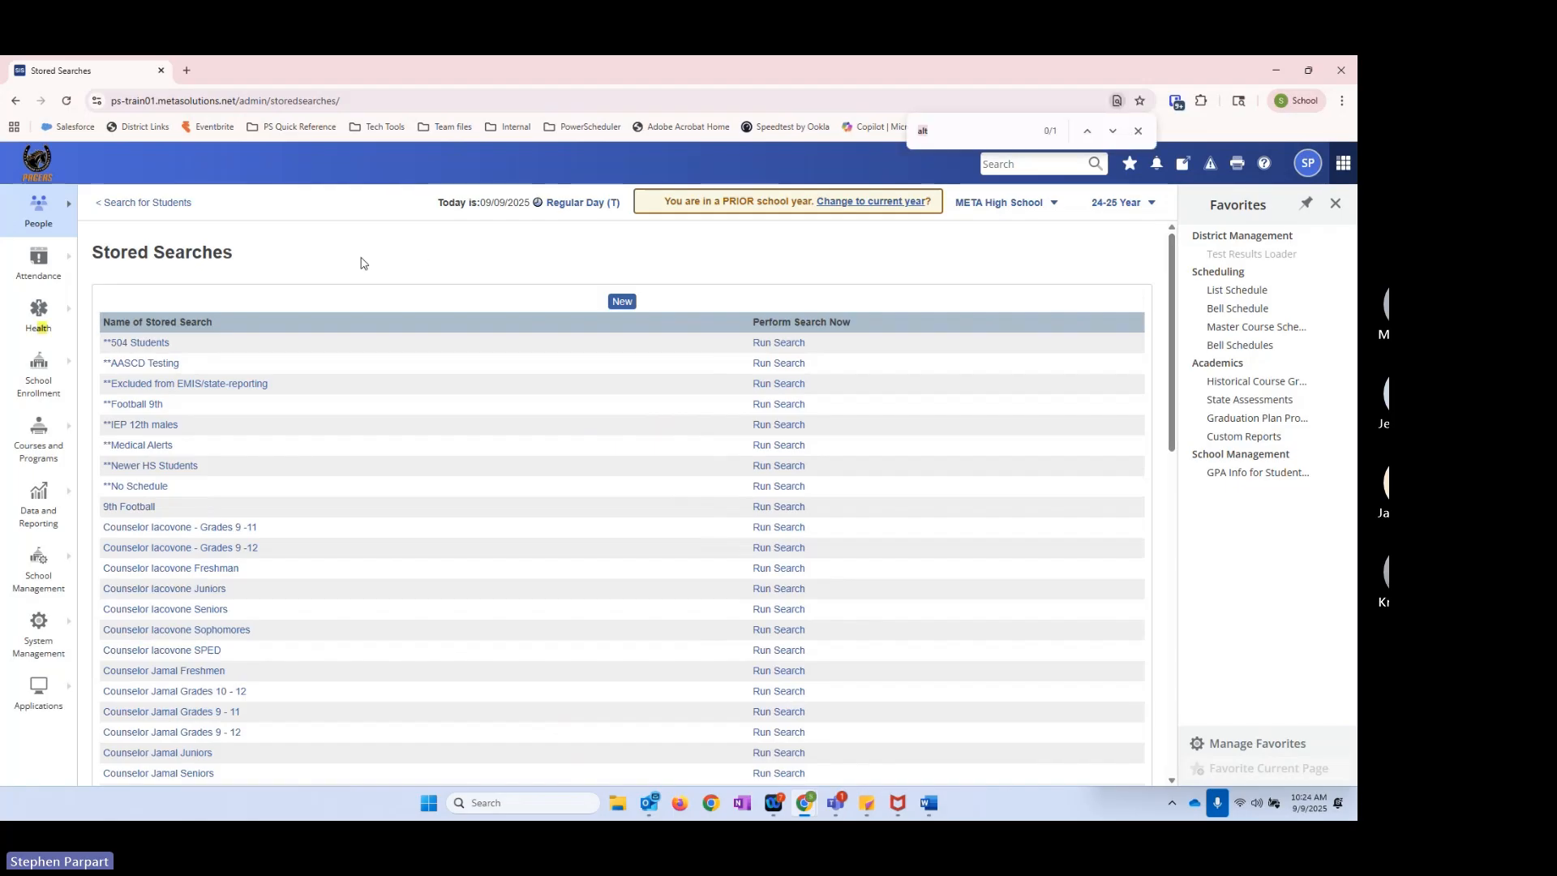
pyautogui.write('football')
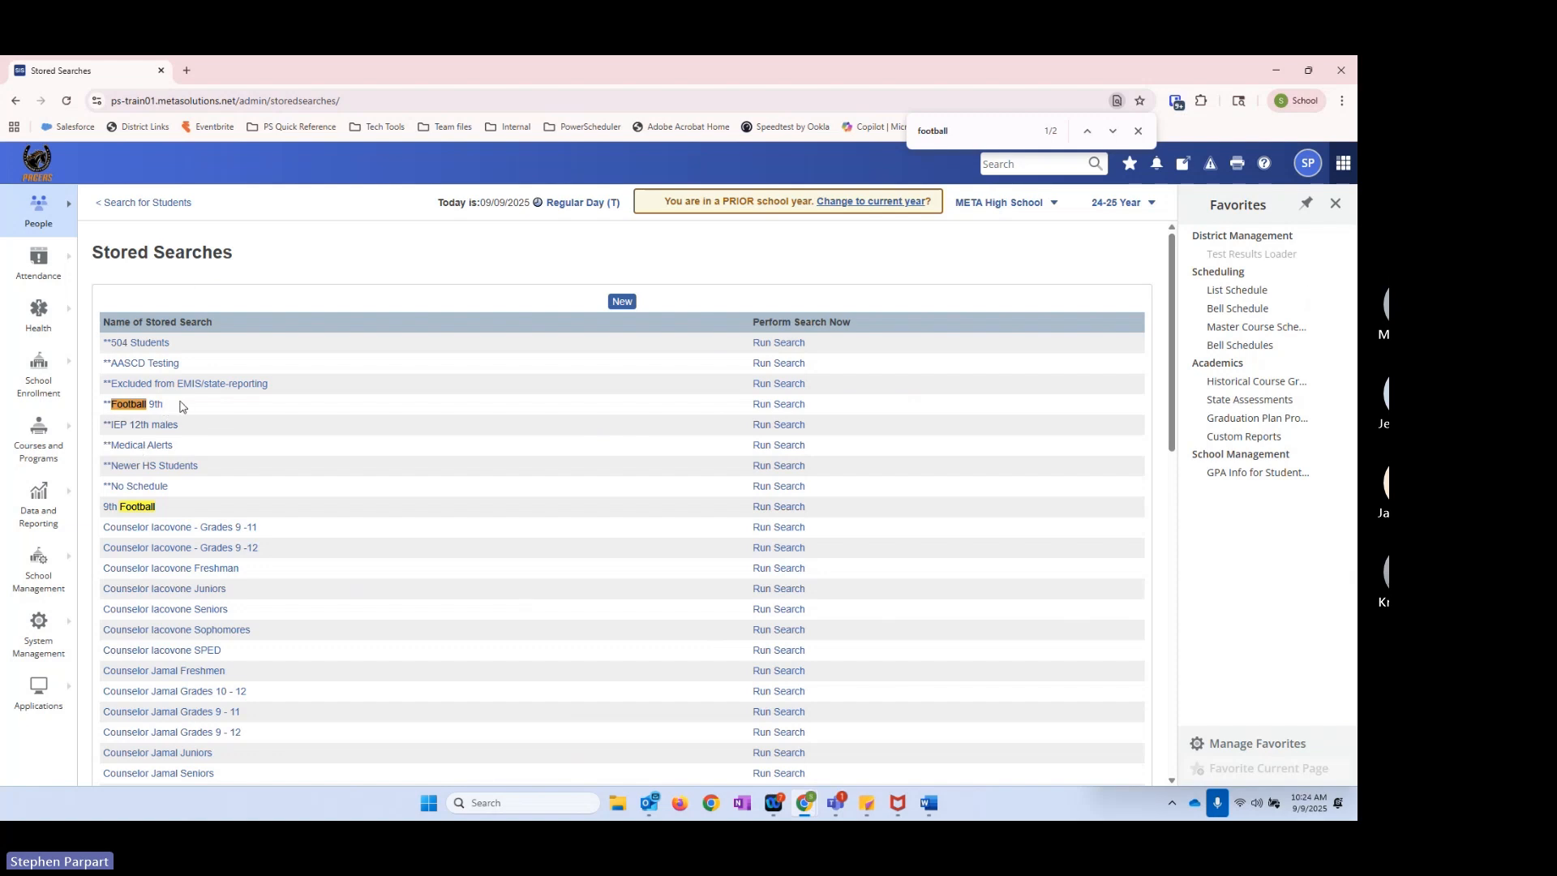
pyautogui.doubleClick(994, 140)
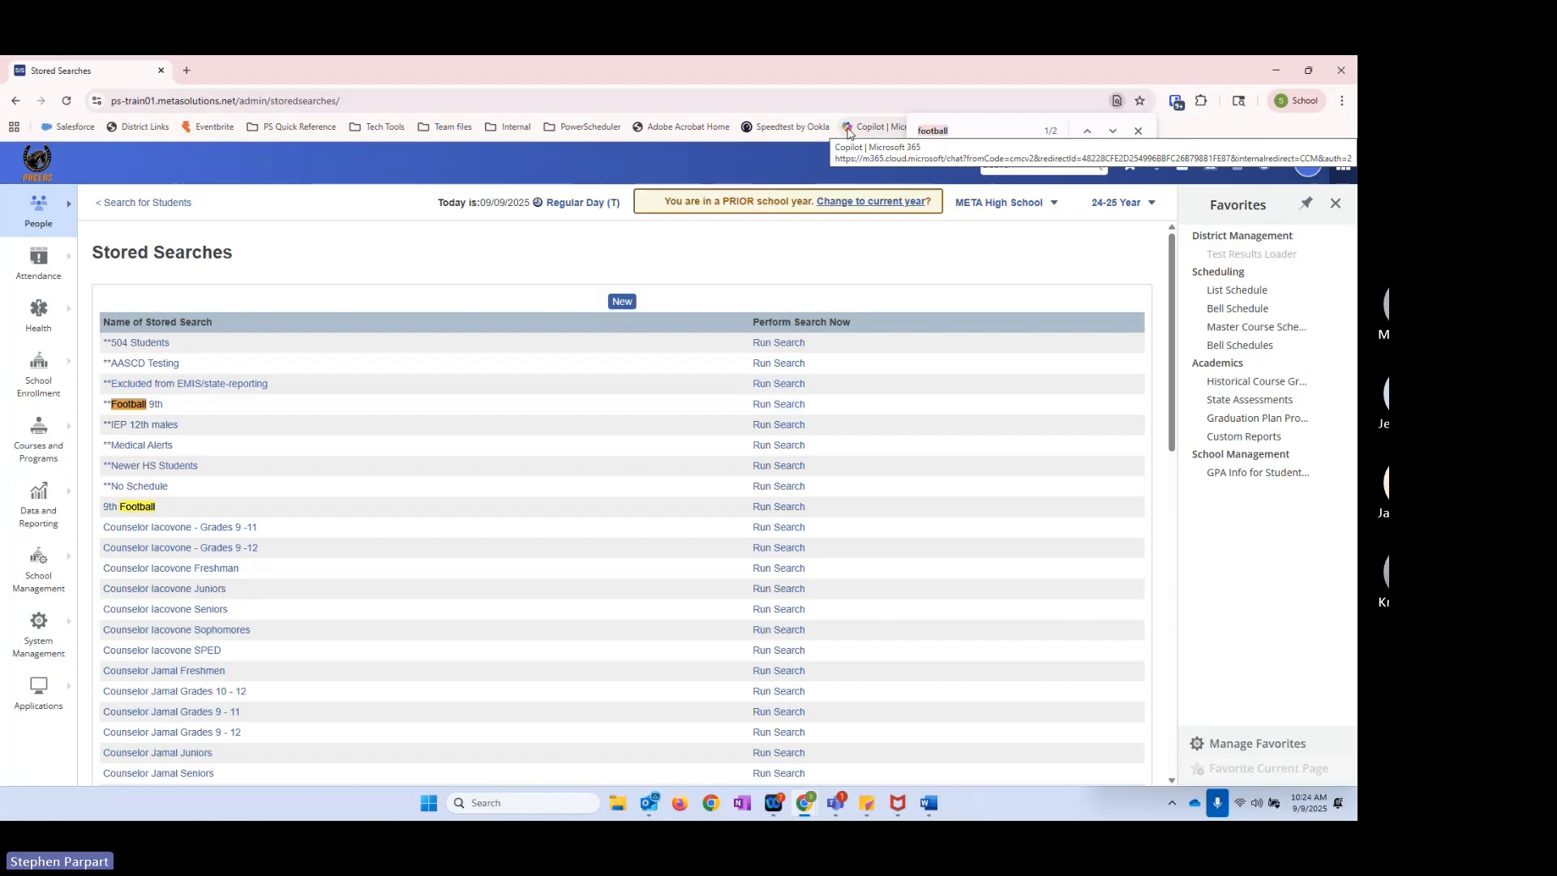
pyautogui.write('SPED')
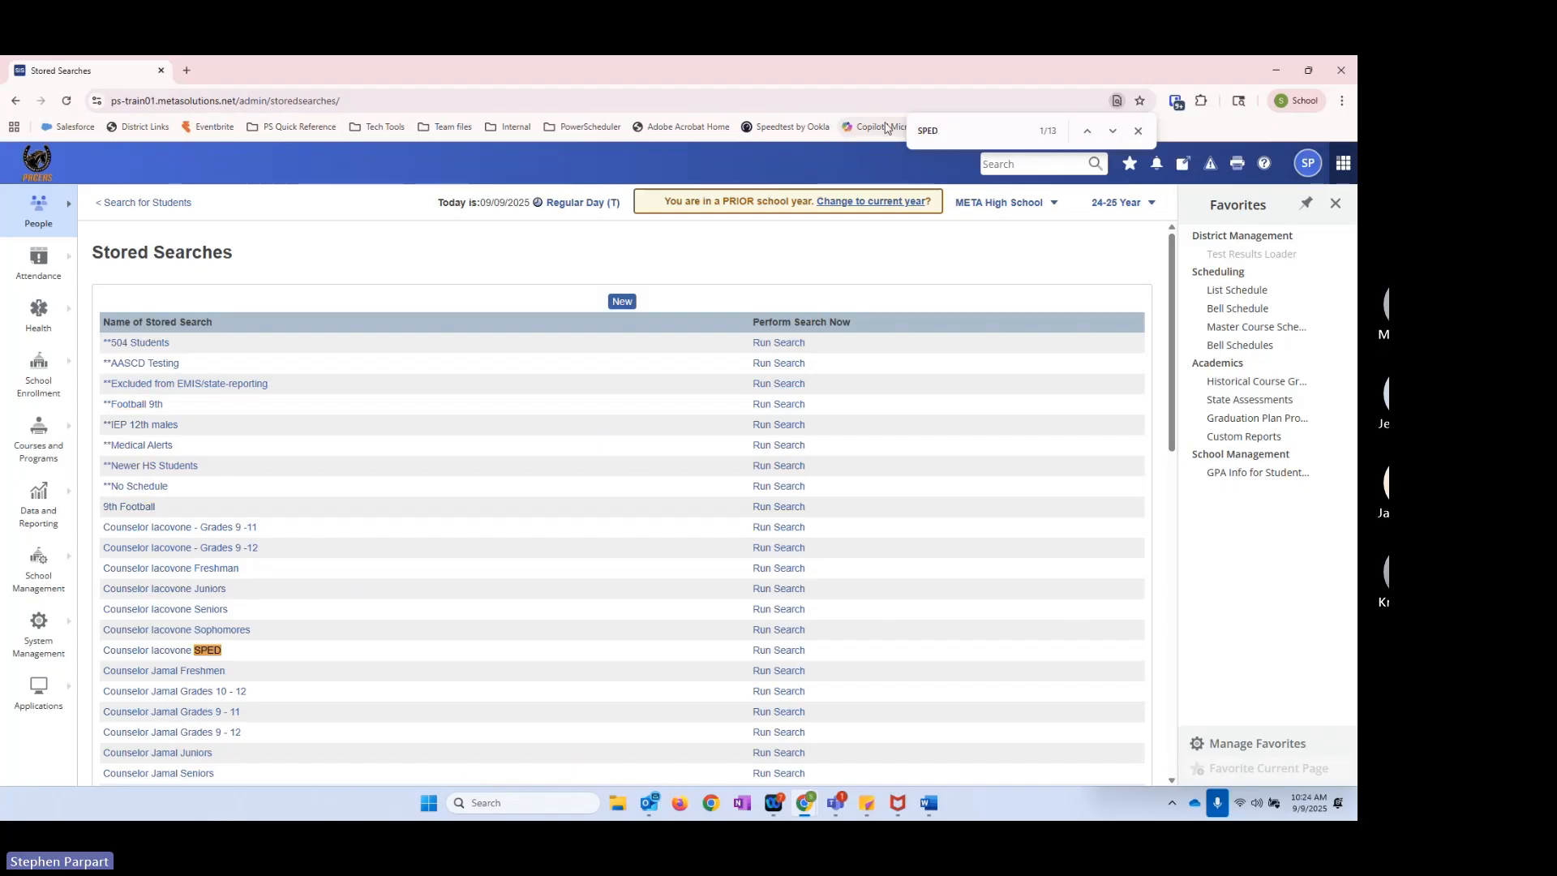
pyautogui.click(1114, 131)
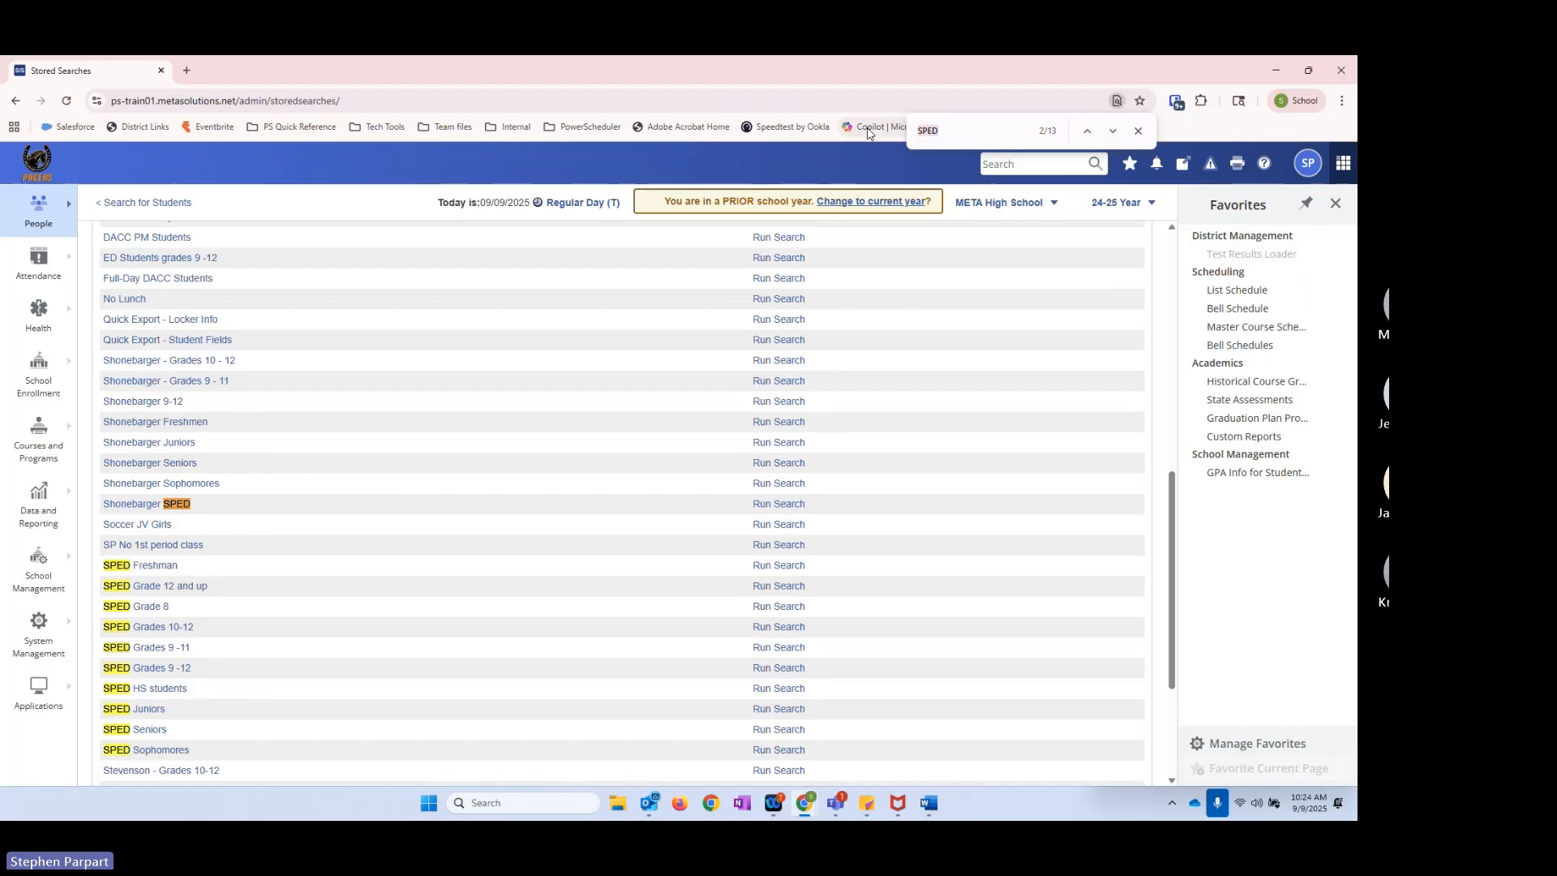
# Step: Shorten the page search to "SP", and search for "**" to locate the stored searches with that prefix
pyautogui.press('BackSpace')
pyautogui.press('BackSpace')
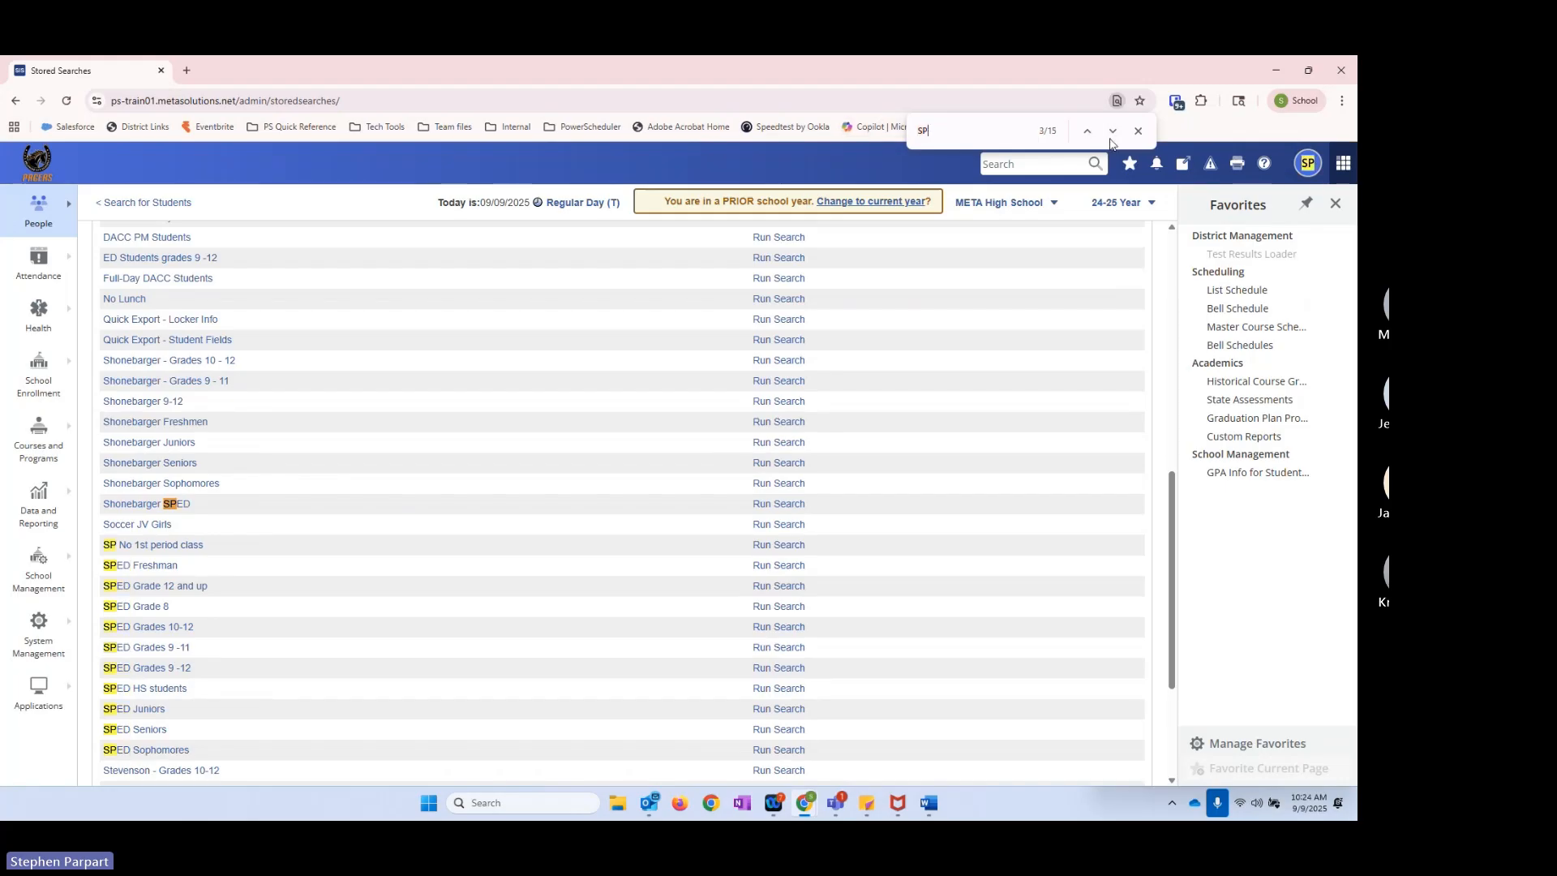
pyautogui.click(1114, 131)
pyautogui.write('**')
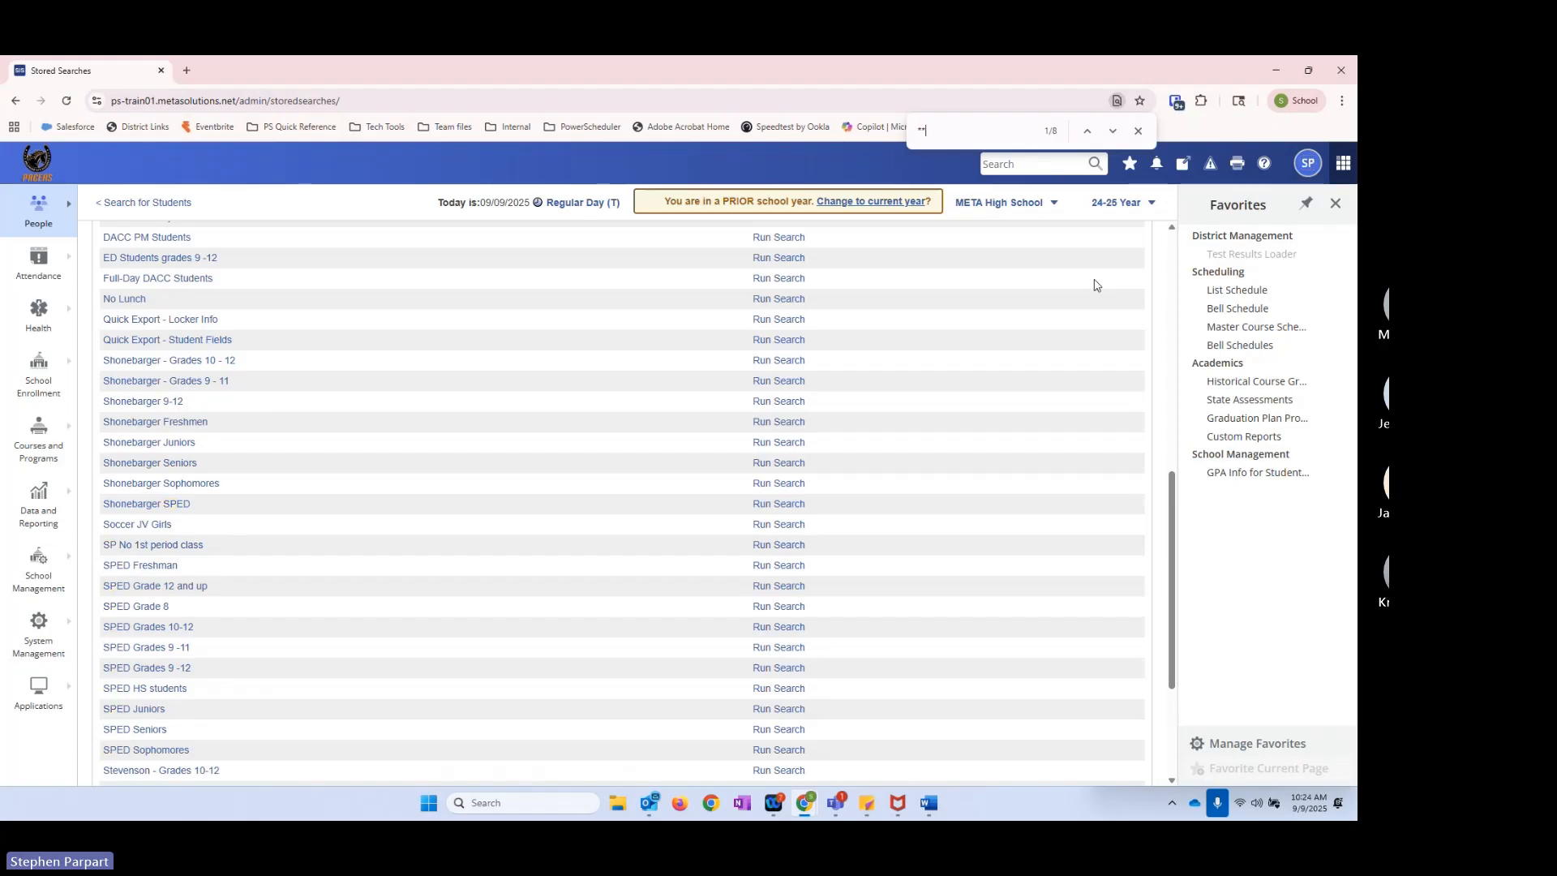
pyautogui.click(1113, 130)
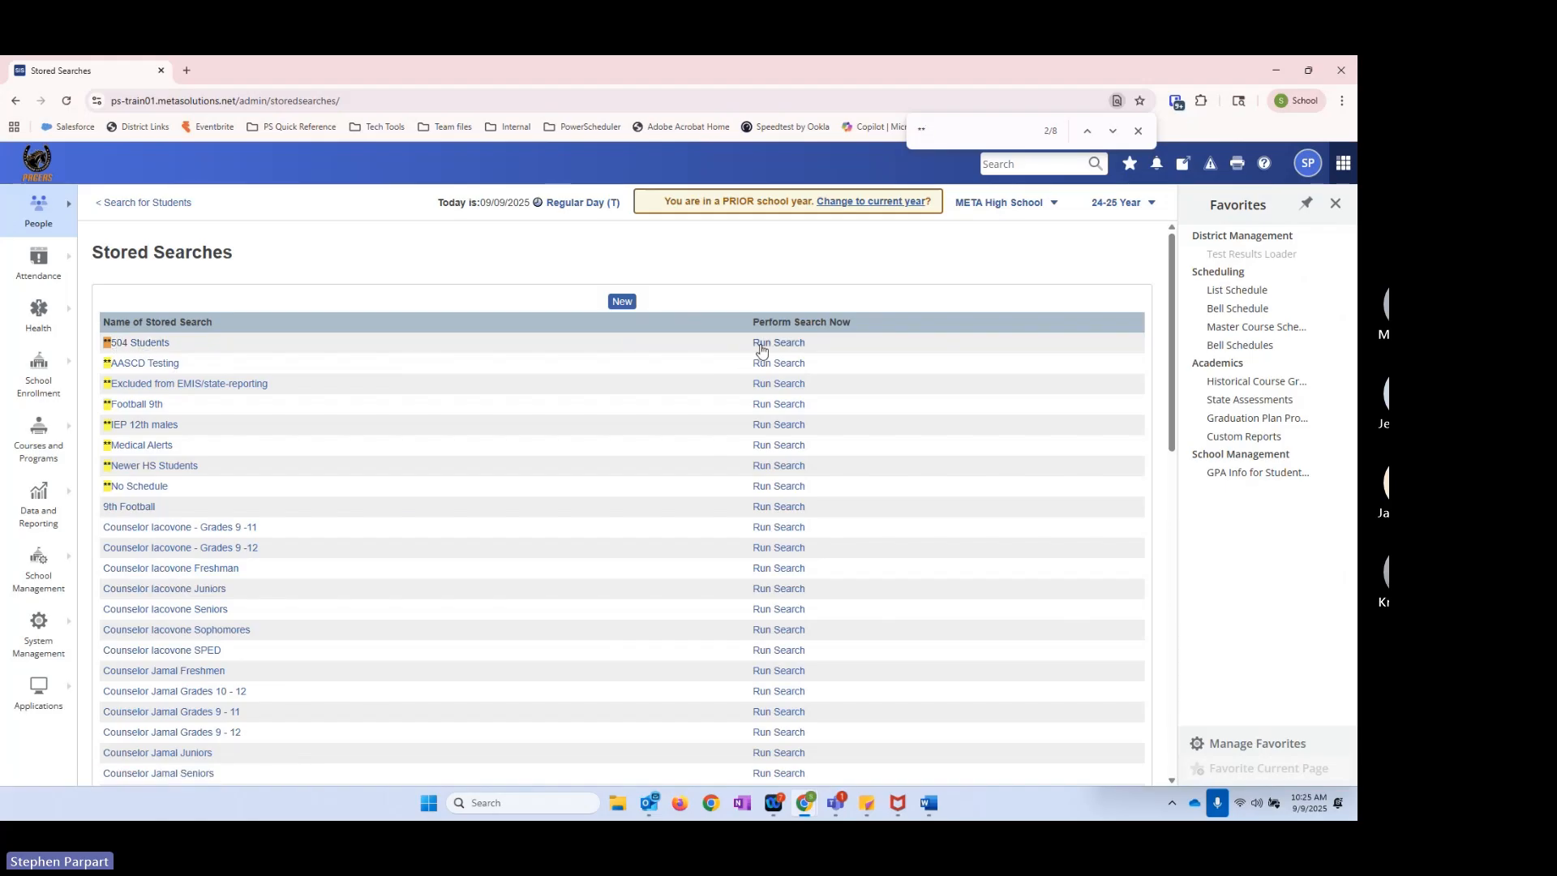
# Step: Open the **504 Students stored search and examine its OH_Section_504=Y instruction
pyautogui.click(142, 349)
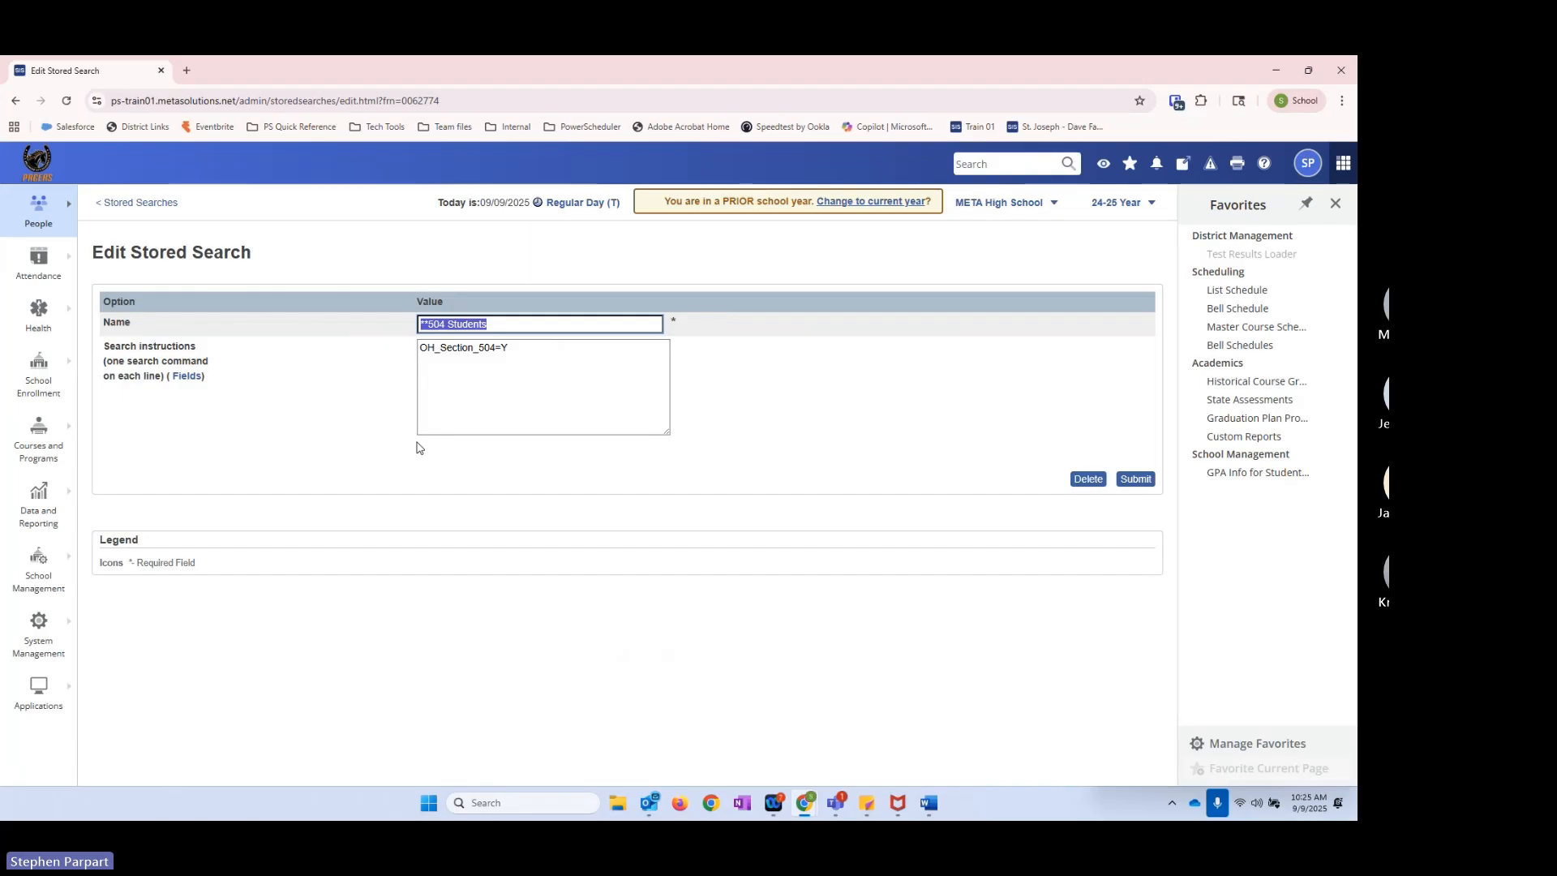
pyautogui.click(516, 350)
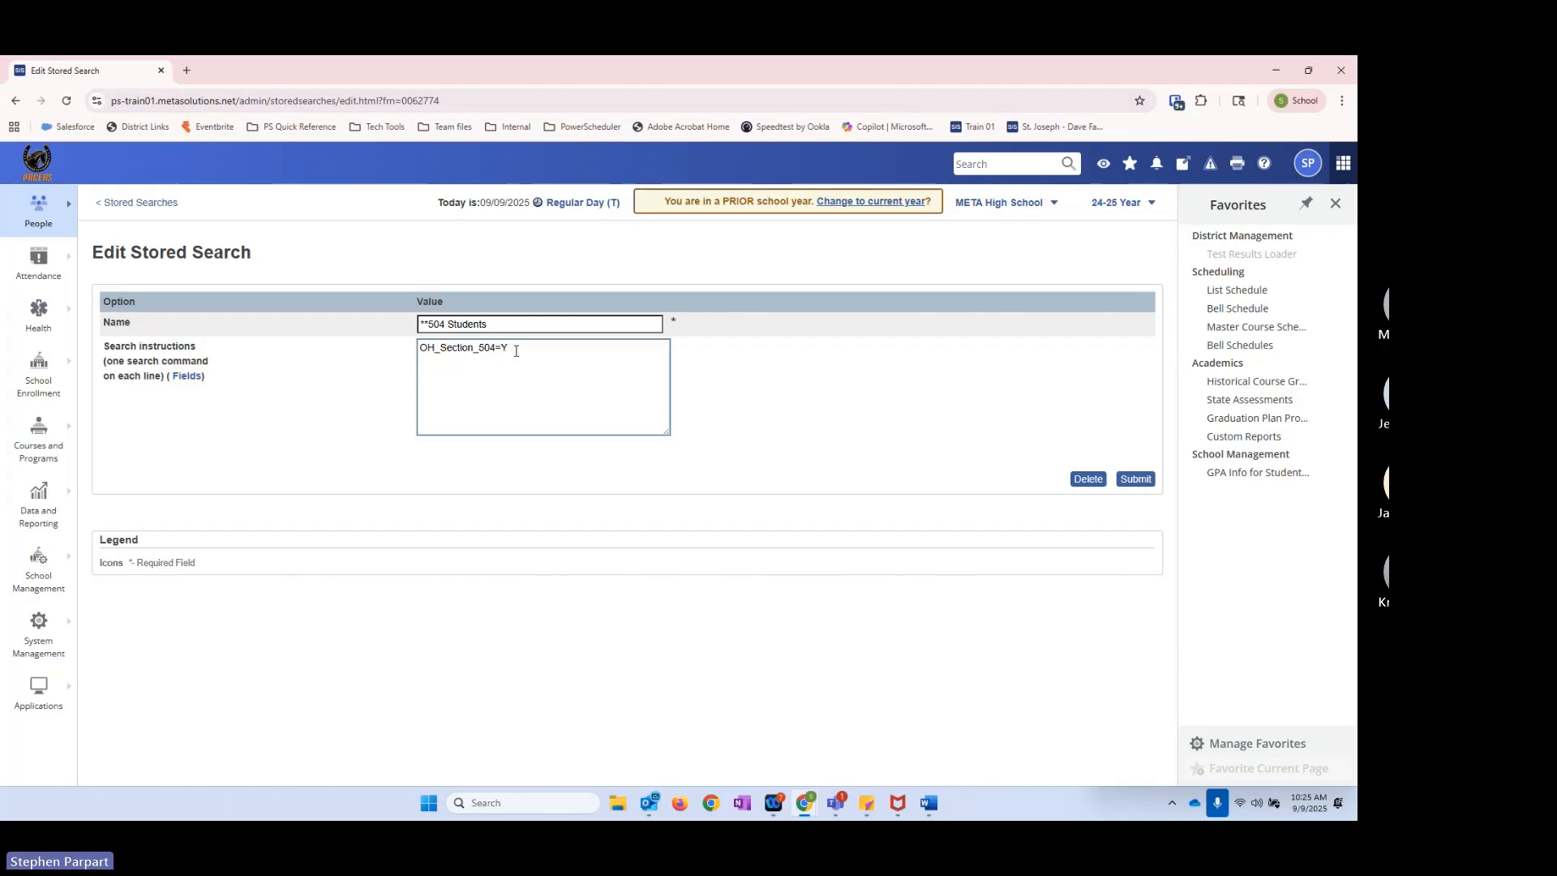
pyautogui.doubleClick(516, 350)
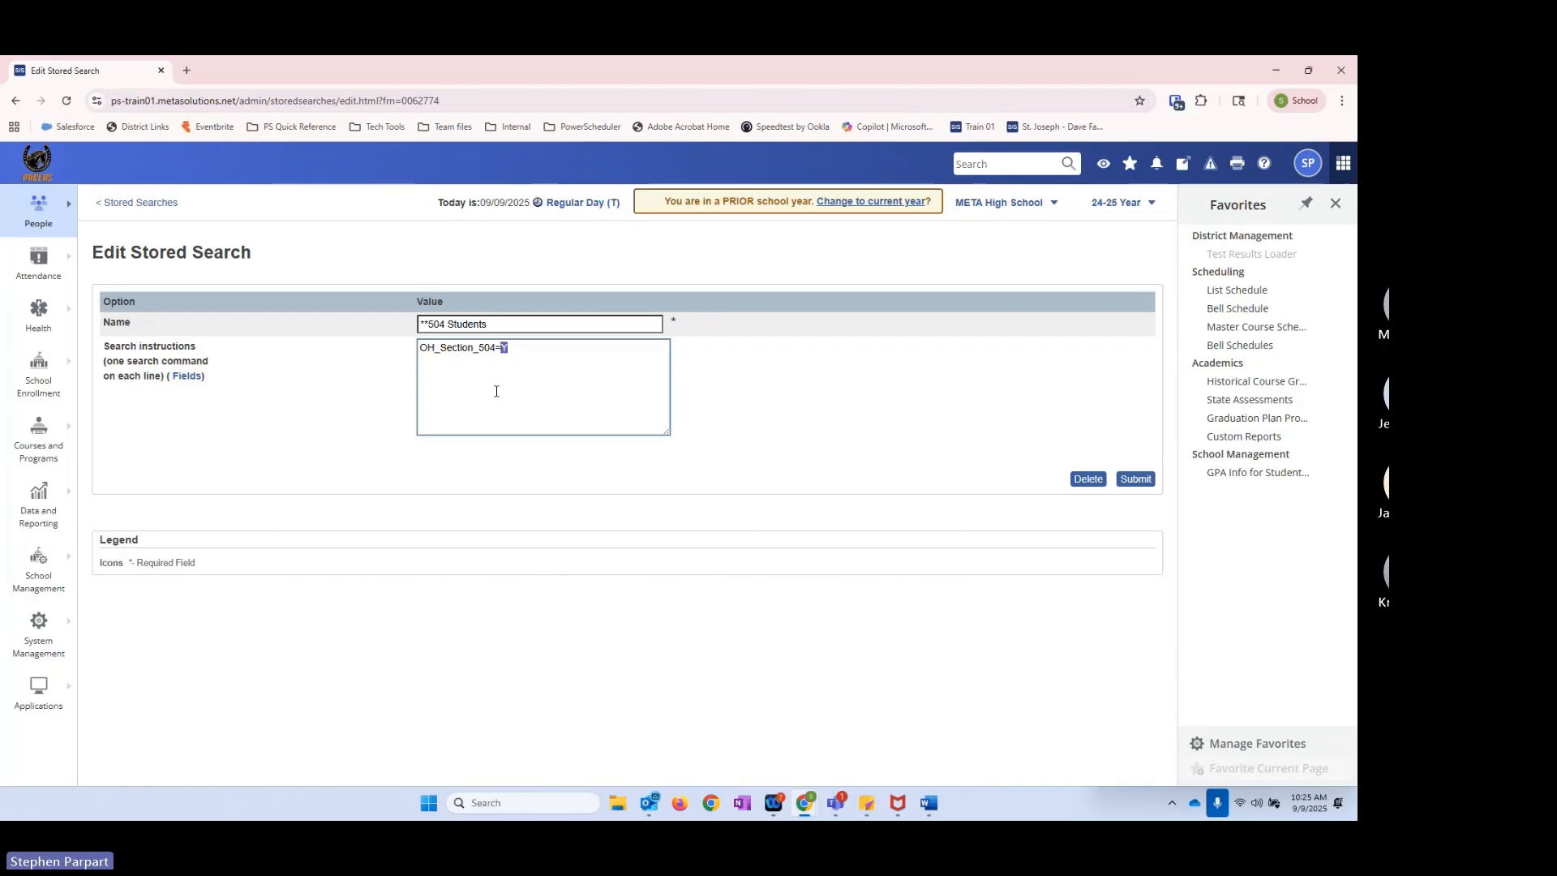
pyautogui.click(507, 348)
pyautogui.doubleClick(503, 350)
pyautogui.click(529, 348)
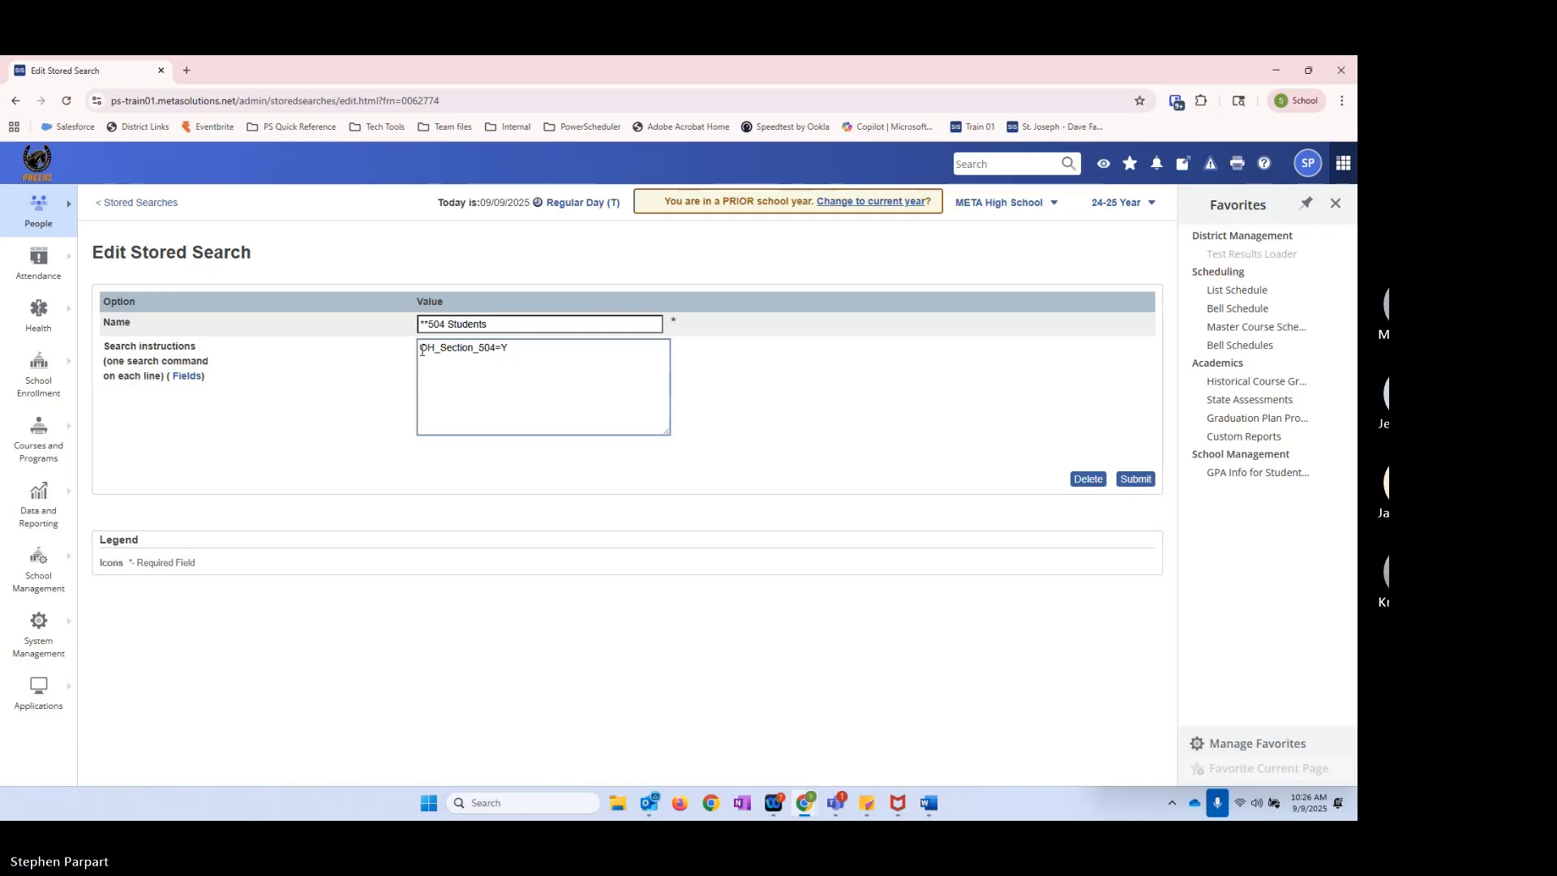
pyautogui.moveTo(420, 351); pyautogui.dragTo(501, 348)
pyautogui.click(500, 348)
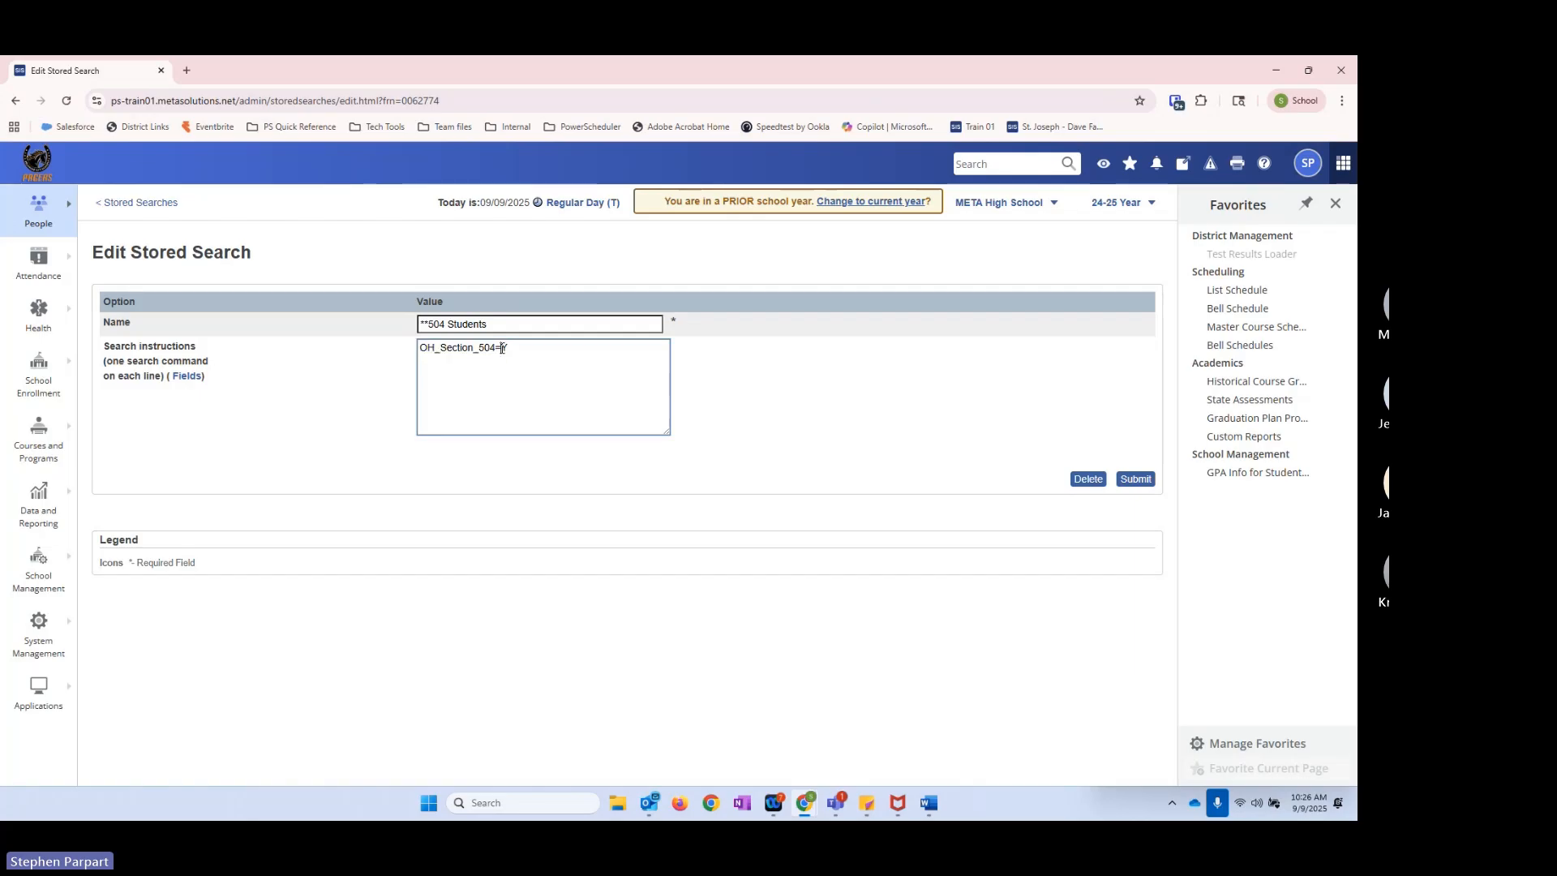
# Step: Resubmit the **504 Students stored search and run it to view the matching students
pyautogui.click(1140, 479)
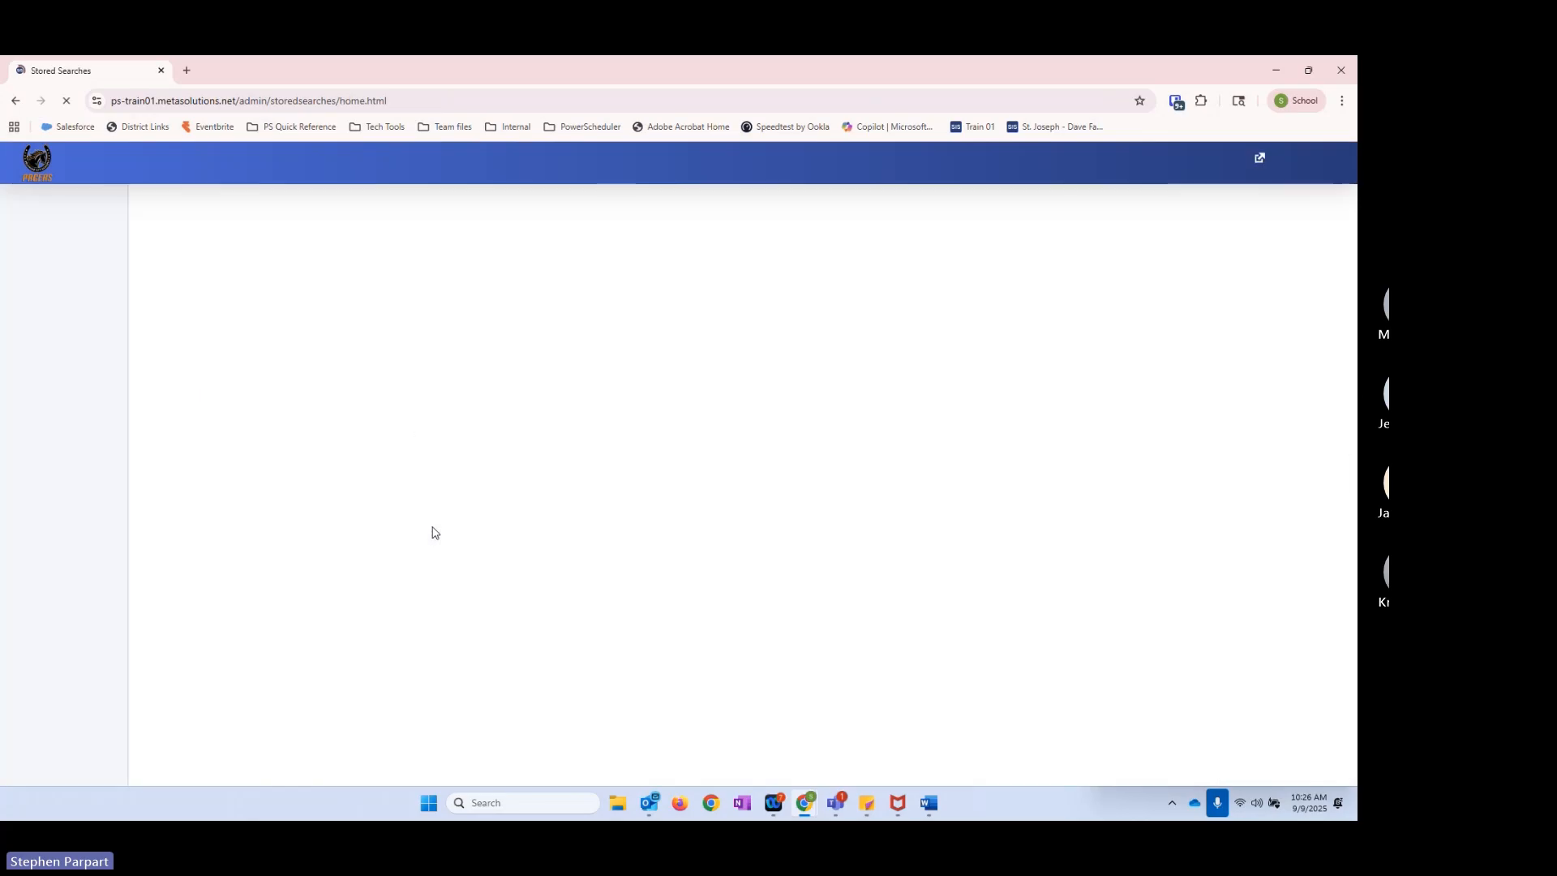
pyautogui.click(767, 346)
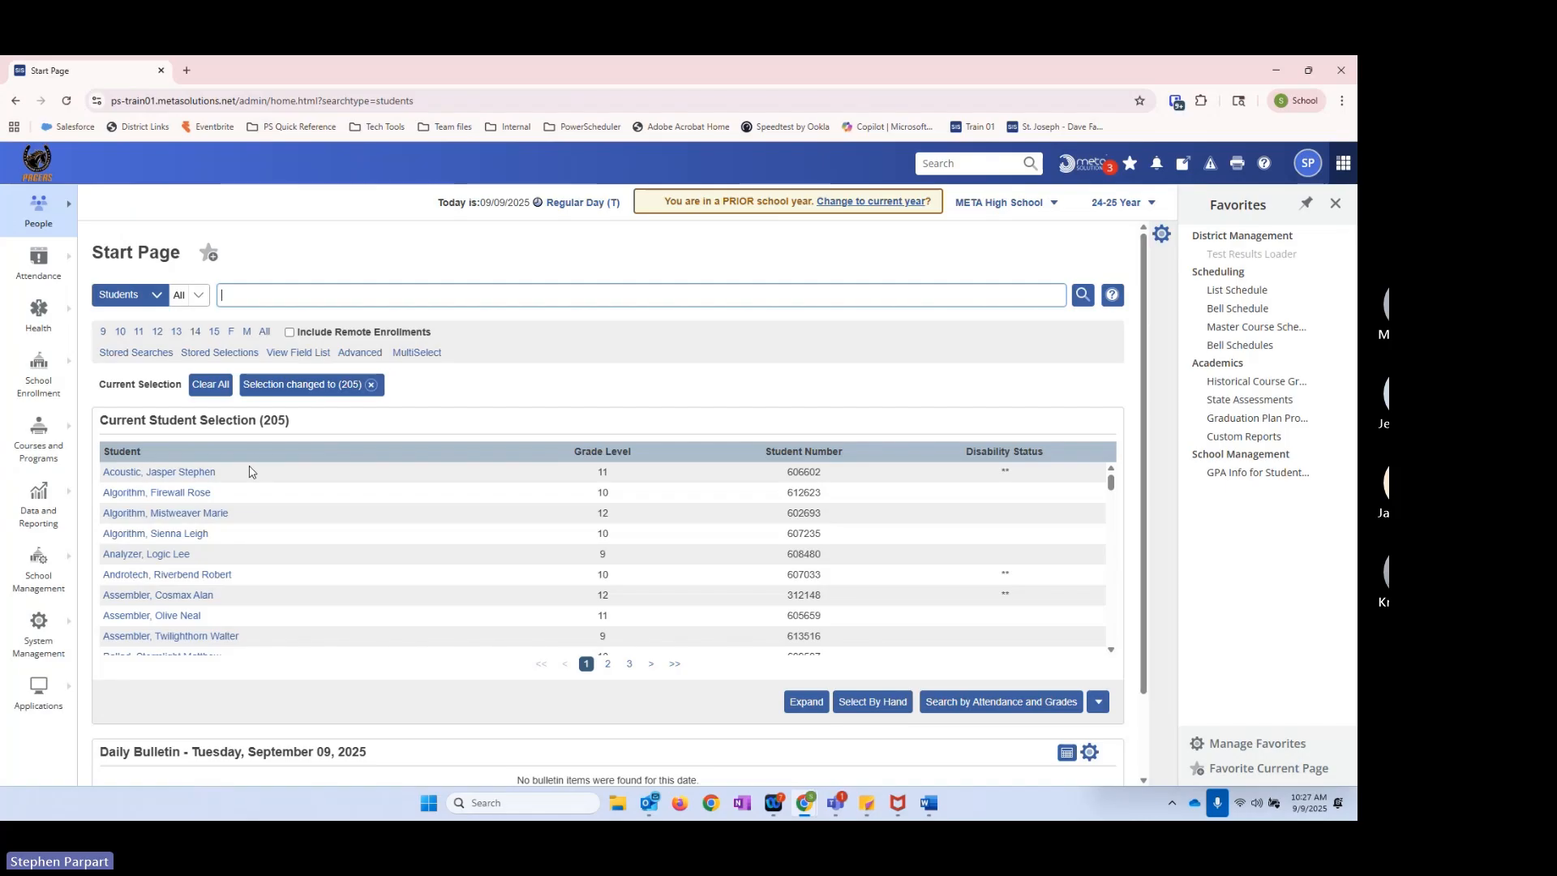
pyautogui.click(219, 352)
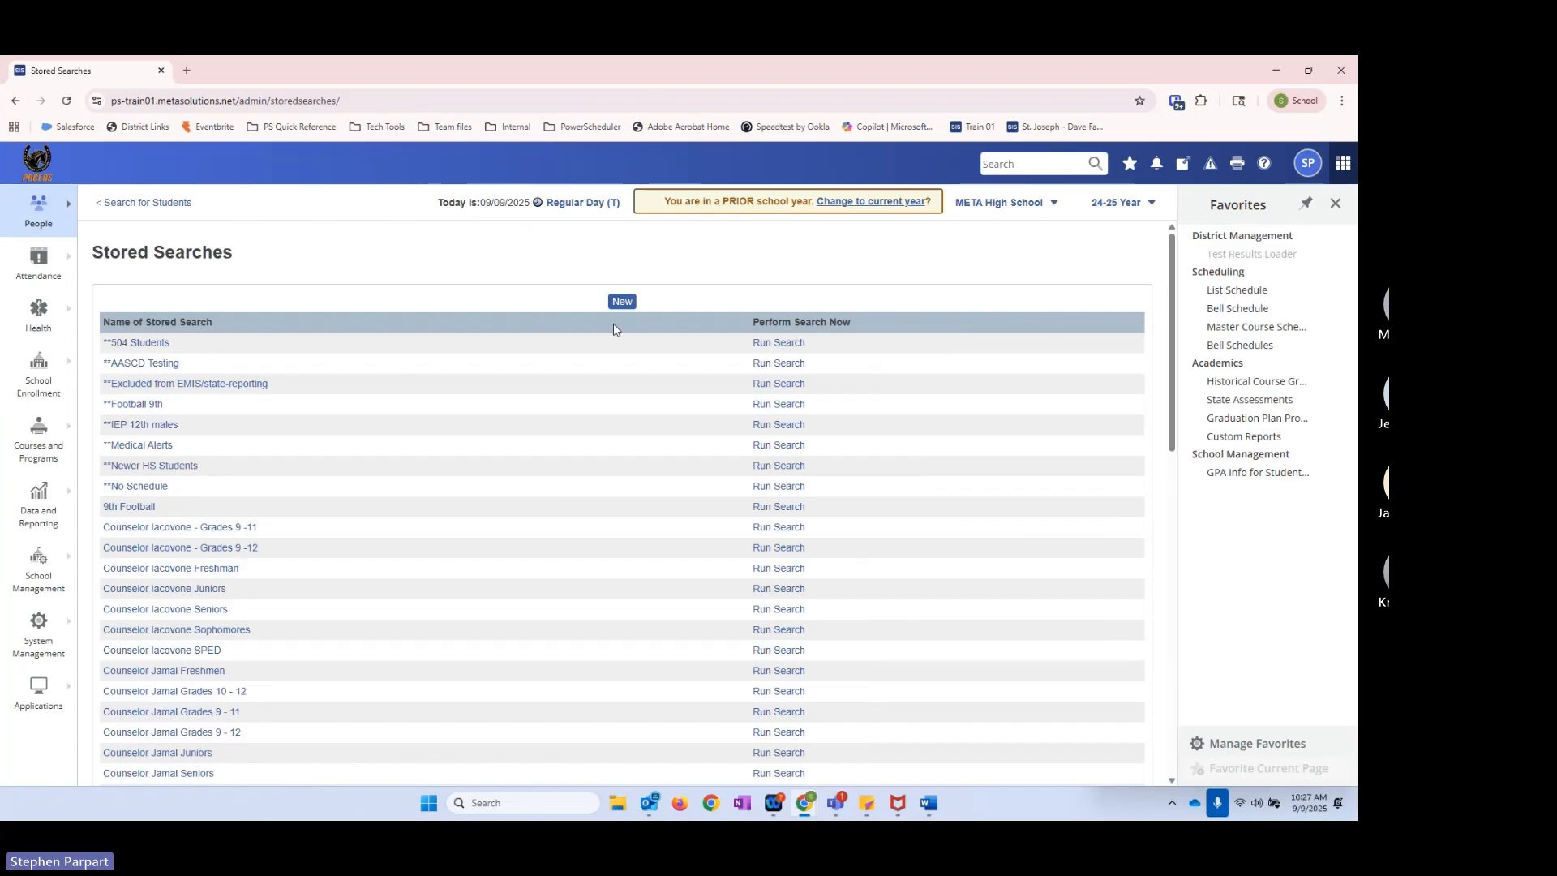
# Step: Open the **504 Students search for editing and change its name to "**504 9th Students"
pyautogui.click(116, 342)
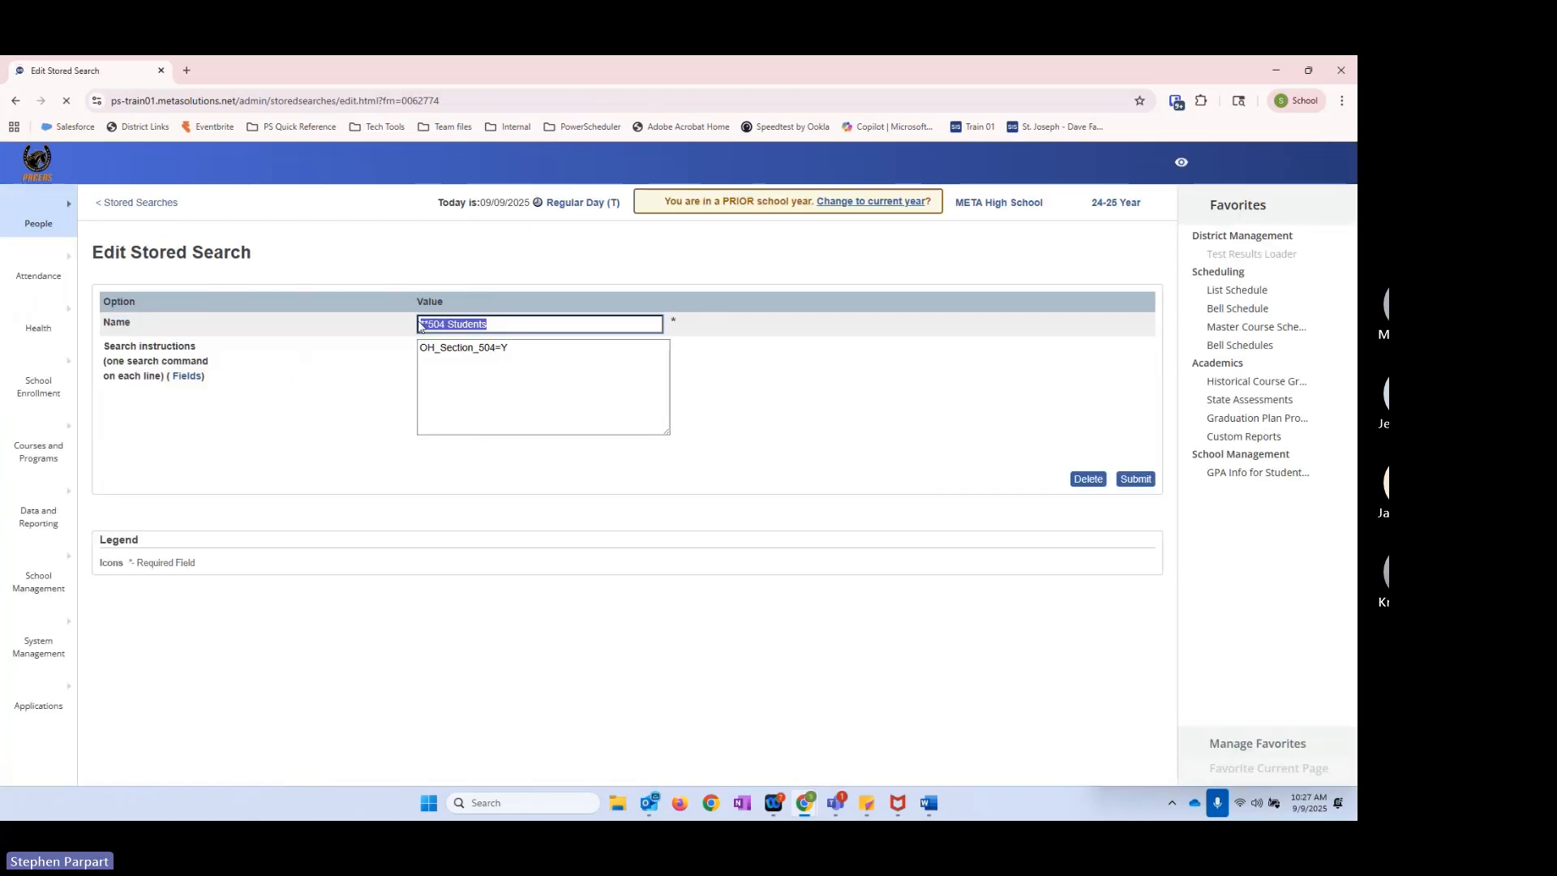
pyautogui.click(448, 325)
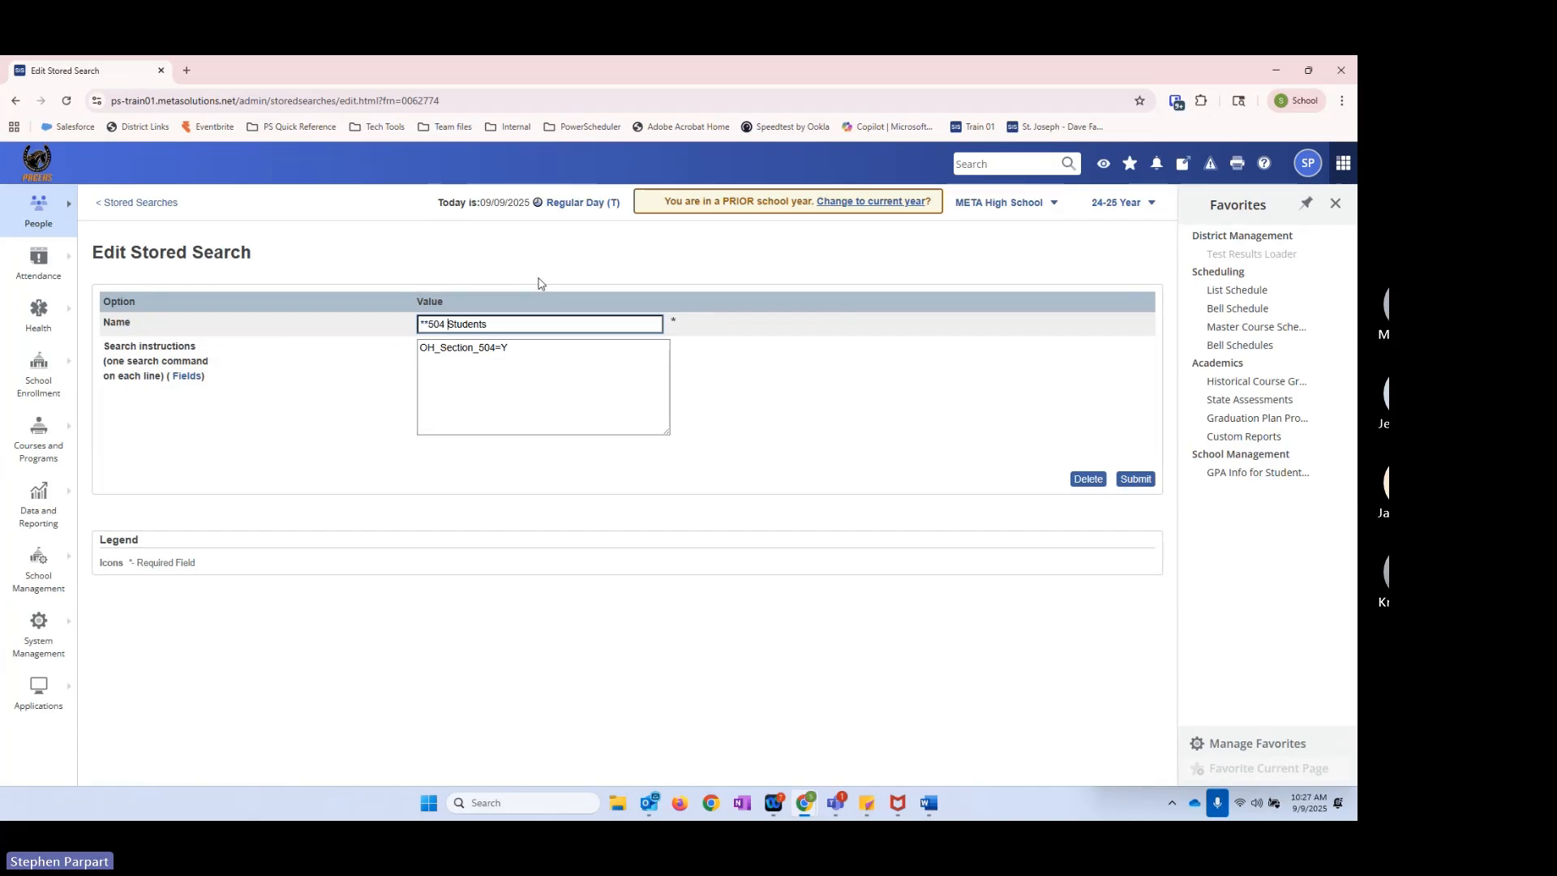
pyautogui.write('9th')
# Step: Add grade_level>10 as the second search instruction below OH_Section_504=Y
pyautogui.click(530, 350)
pyautogui.write('grade+')
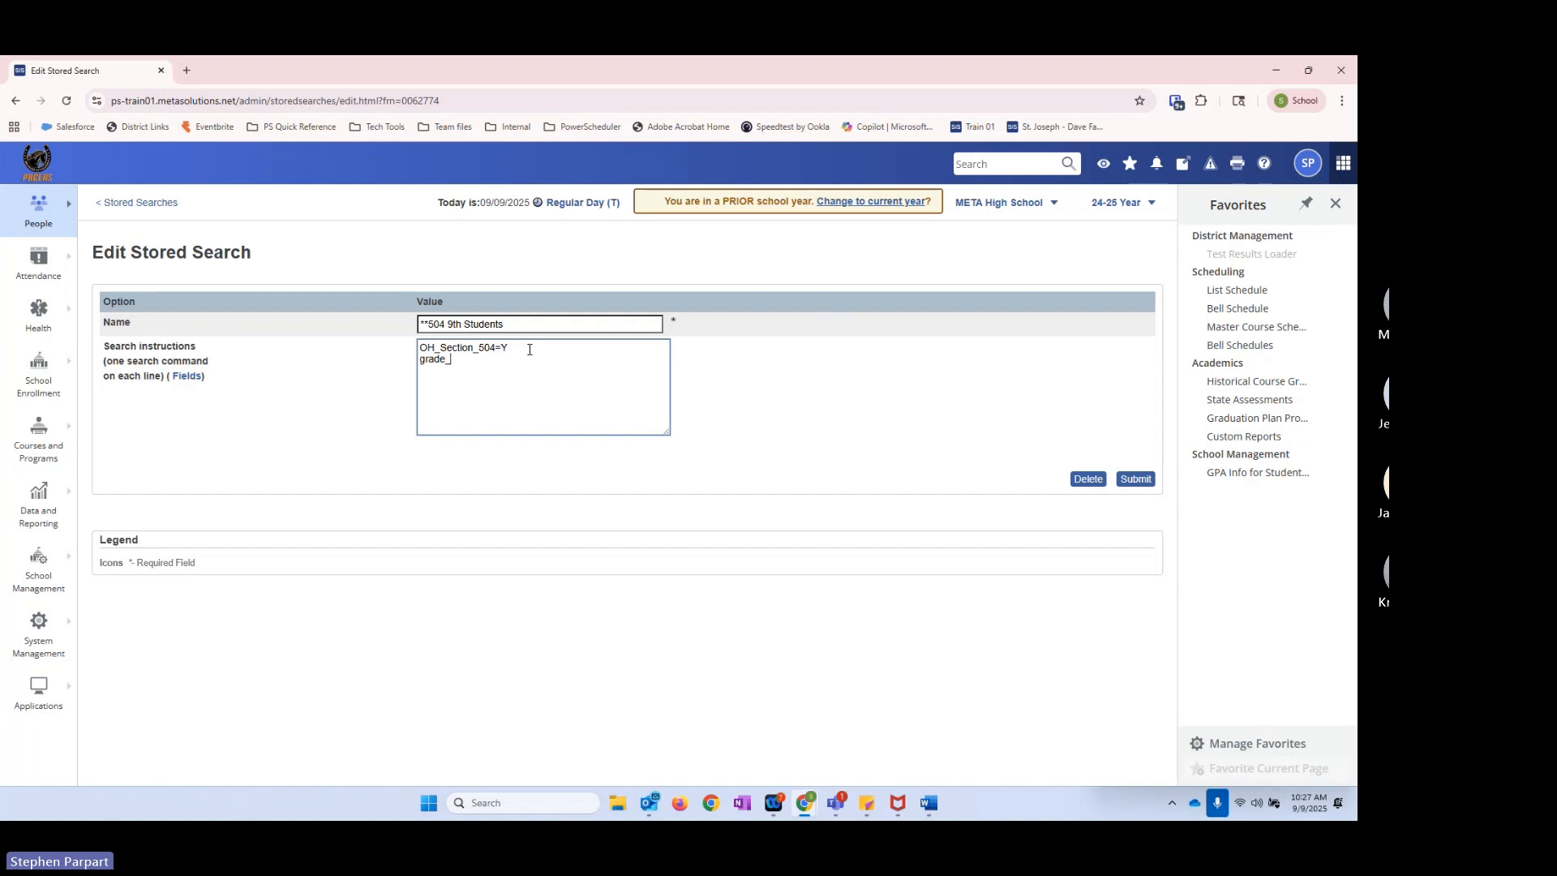
pyautogui.write('level=')
pyautogui.press('BackSpace')
pyautogui.press('BackSpace')
pyautogui.write('>10')
# Step: Replace 9th in the stored search's name so it reads "**504 11-12th Students"
pyautogui.moveTo(462, 324); pyautogui.dragTo(455, 323)
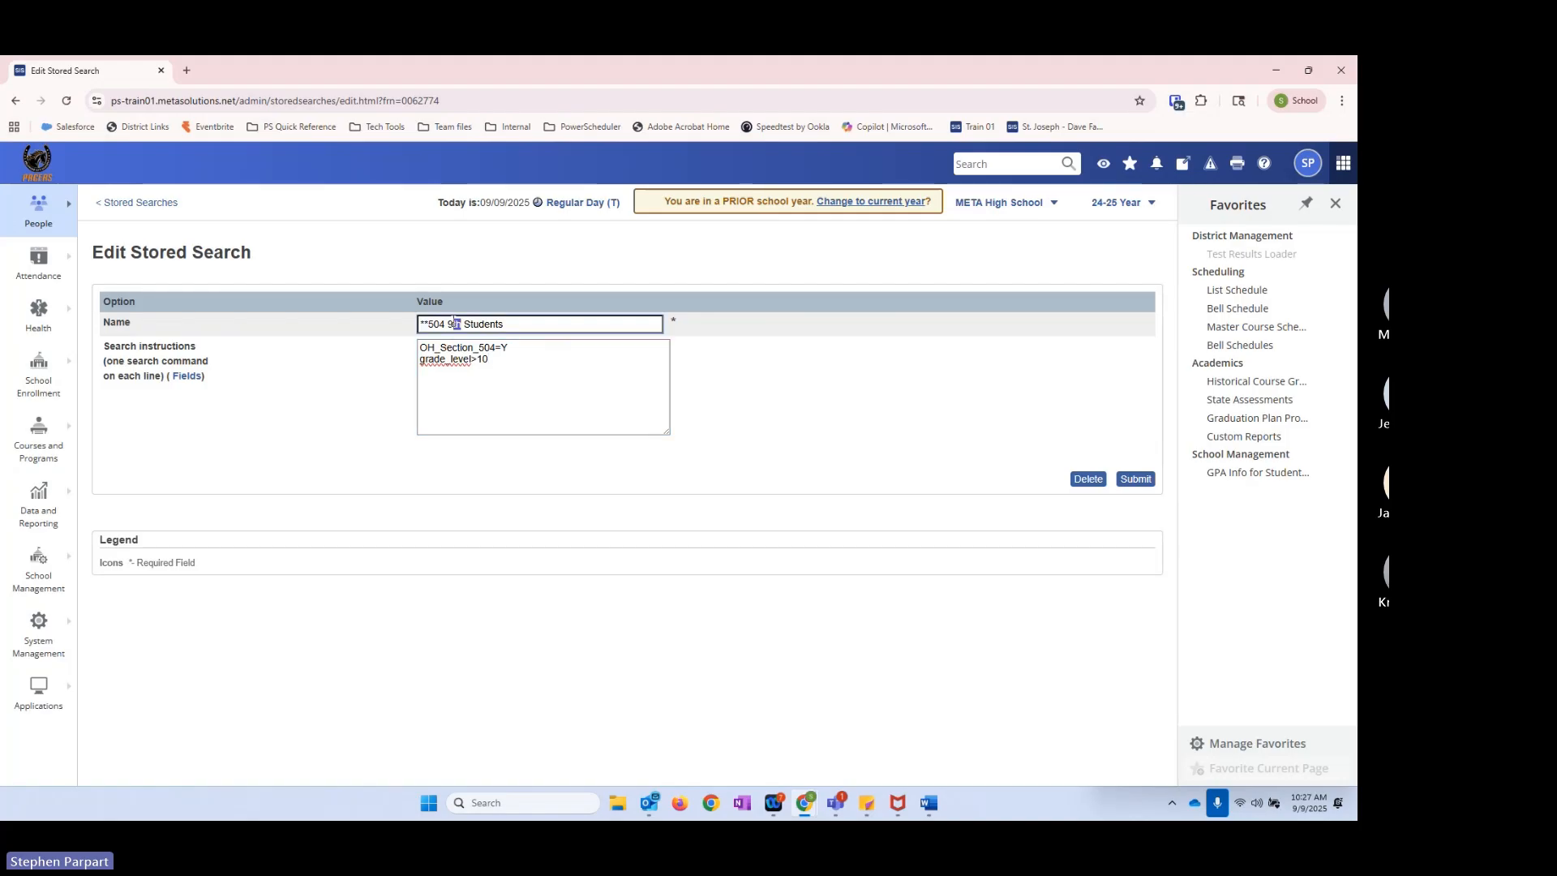
pyautogui.press('BackSpace')
pyautogui.press('BackSpace')
pyautogui.write('11-12th')
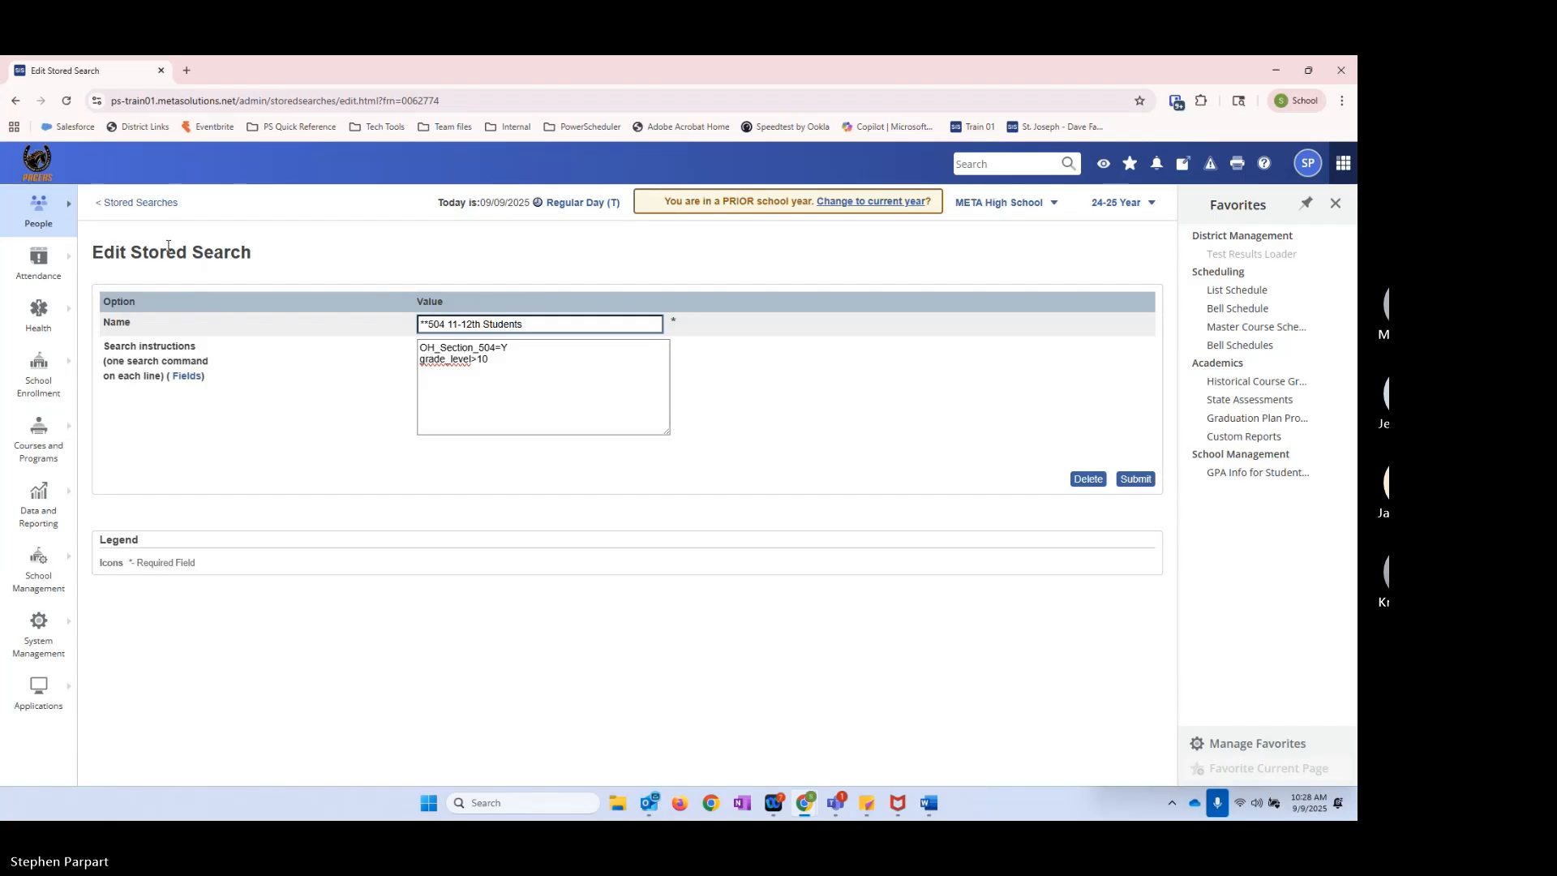
# Step: Leave the 504 search without submitting, then review the State_ExcludeFromReporting=true instruction in the **Excluded from EMIS/state-reporting search and resubmit it
pyautogui.click(144, 203)
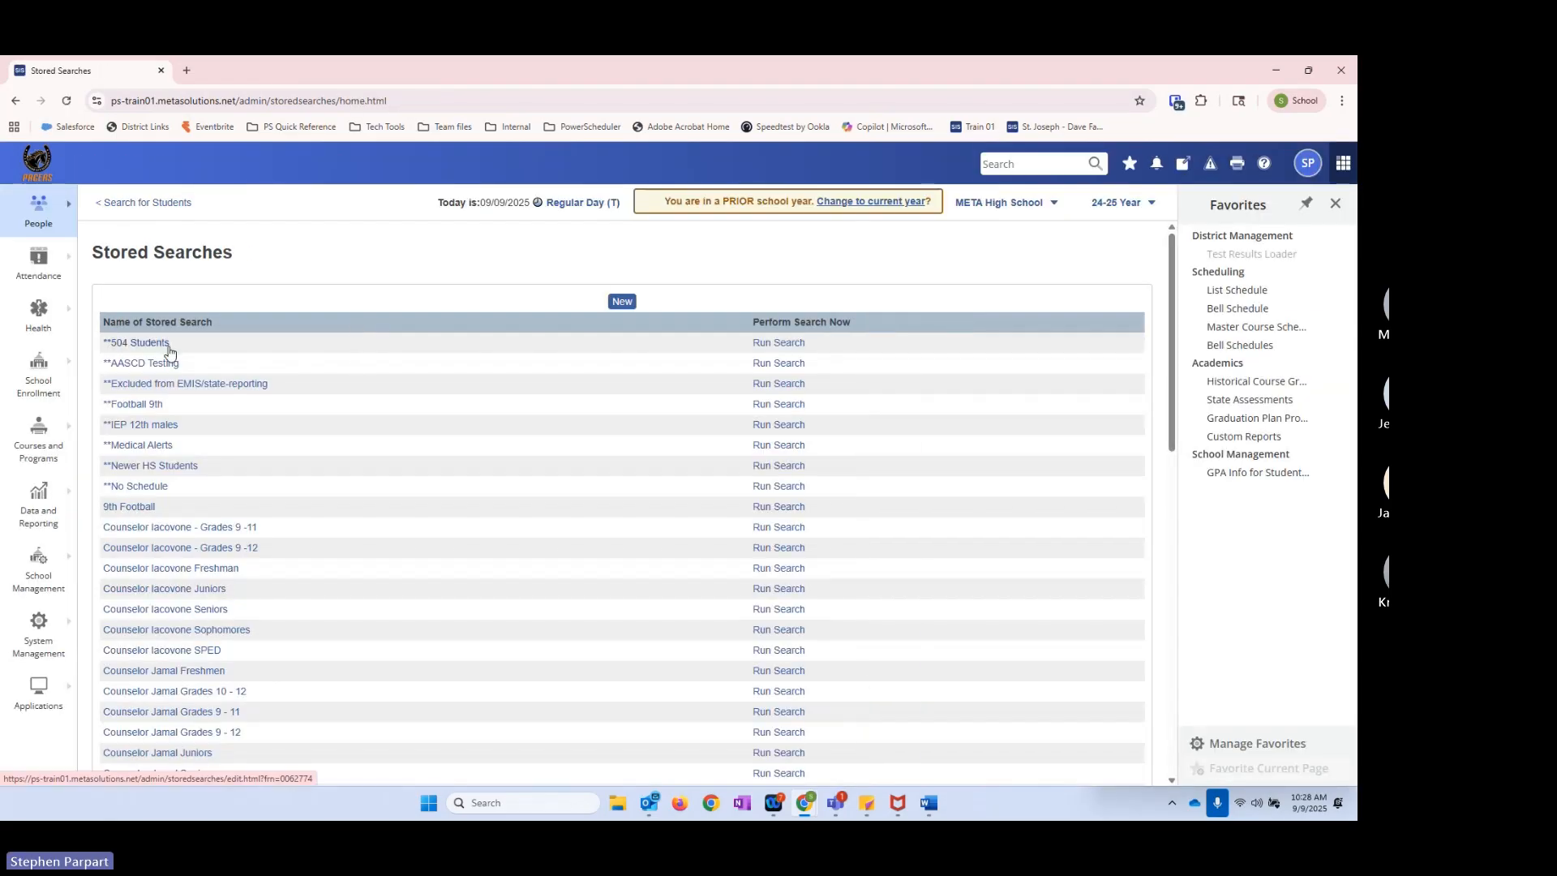
pyautogui.click(146, 387)
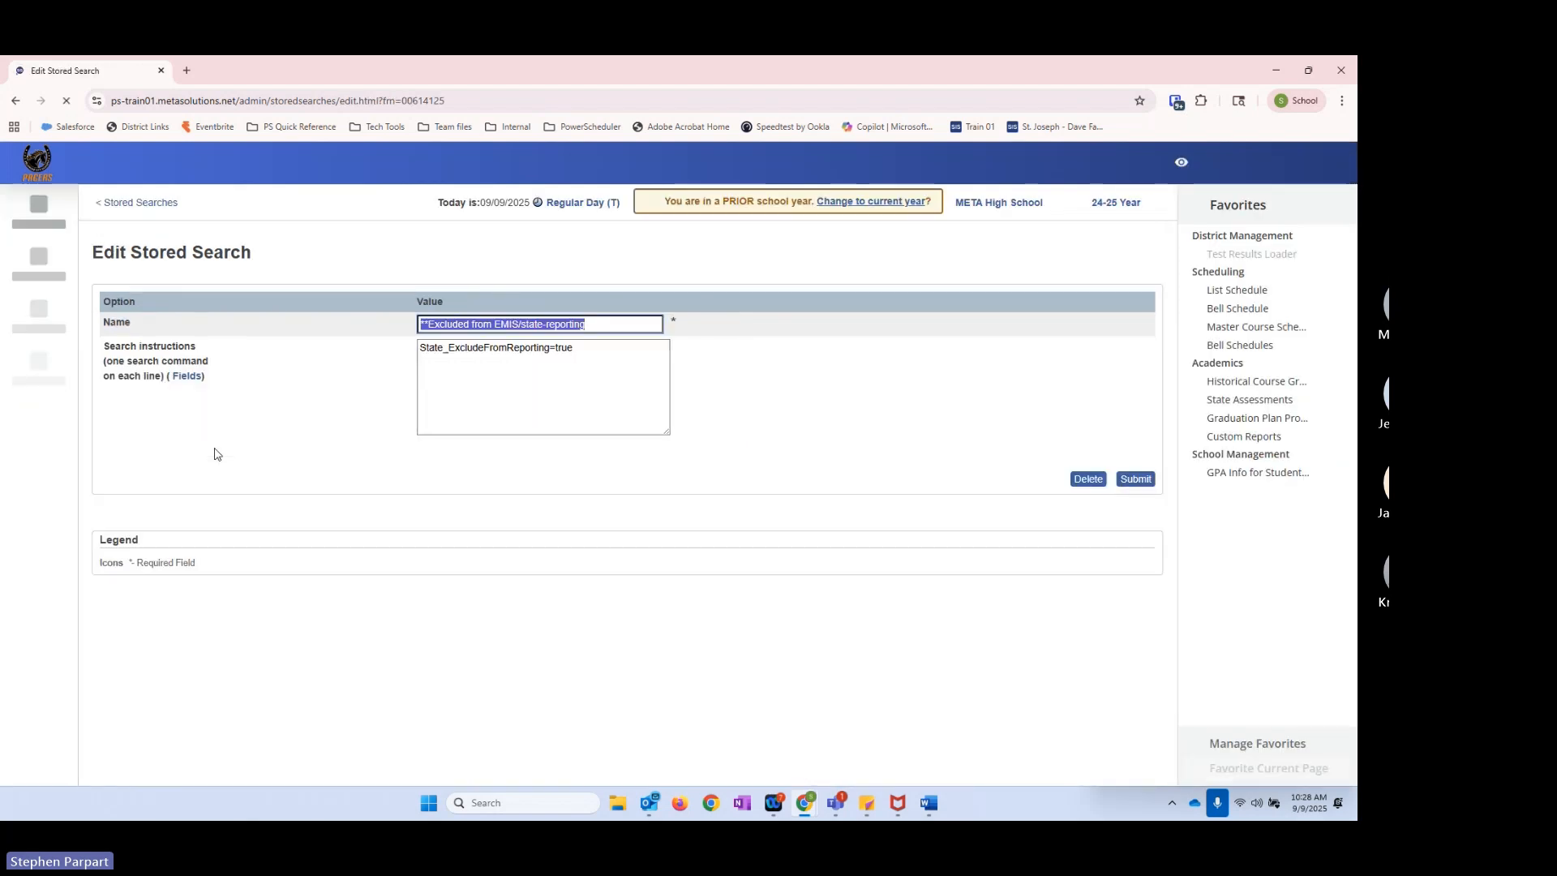
pyautogui.click(558, 352)
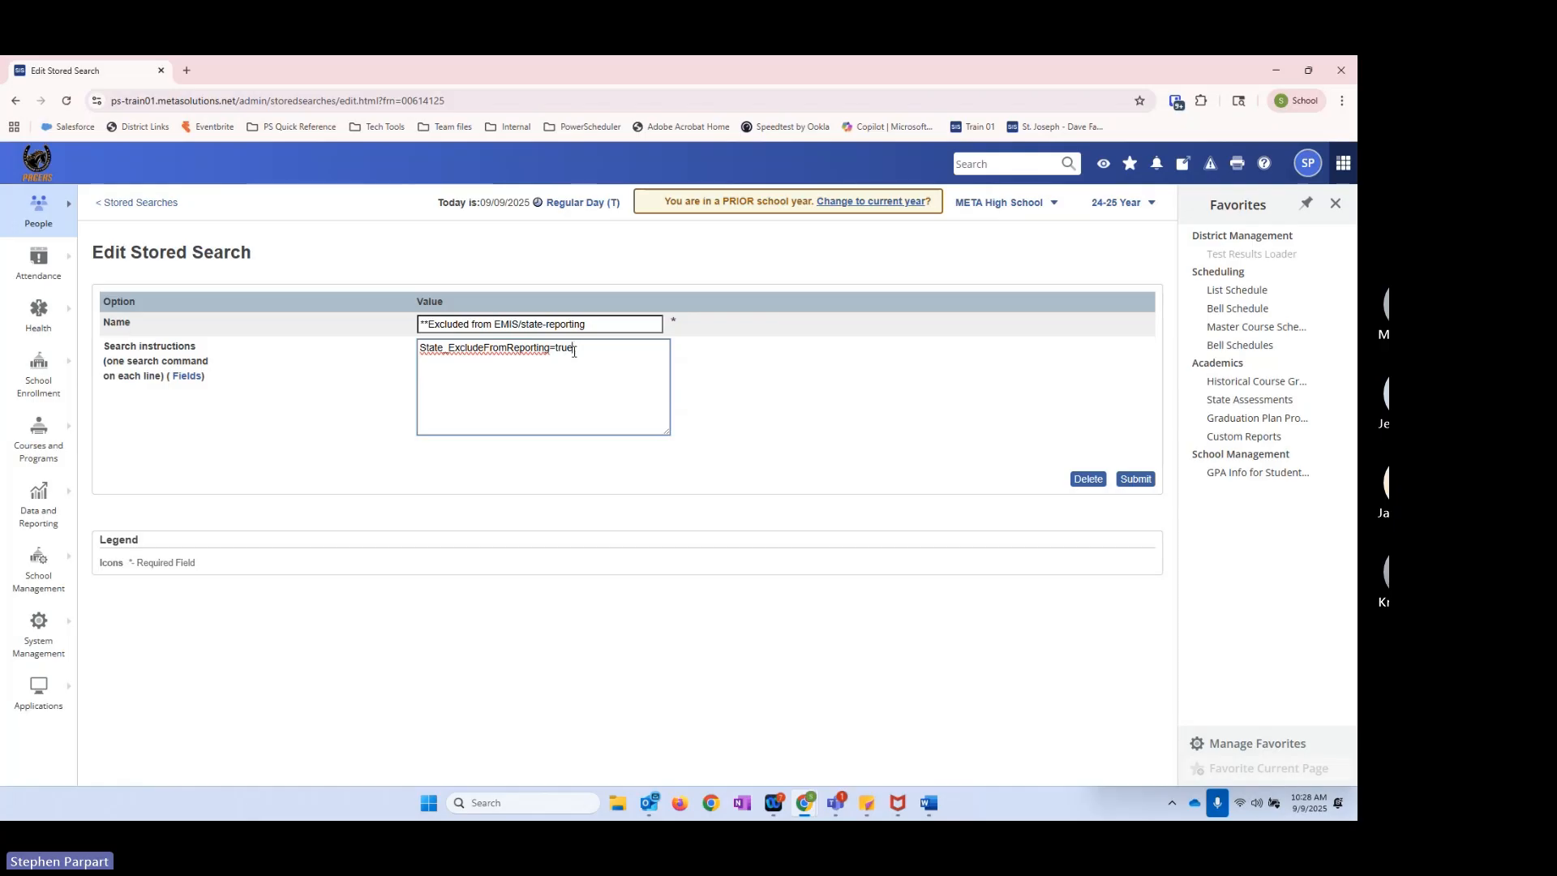
pyautogui.doubleClick(572, 352)
pyautogui.click(583, 349)
pyautogui.click(1135, 478)
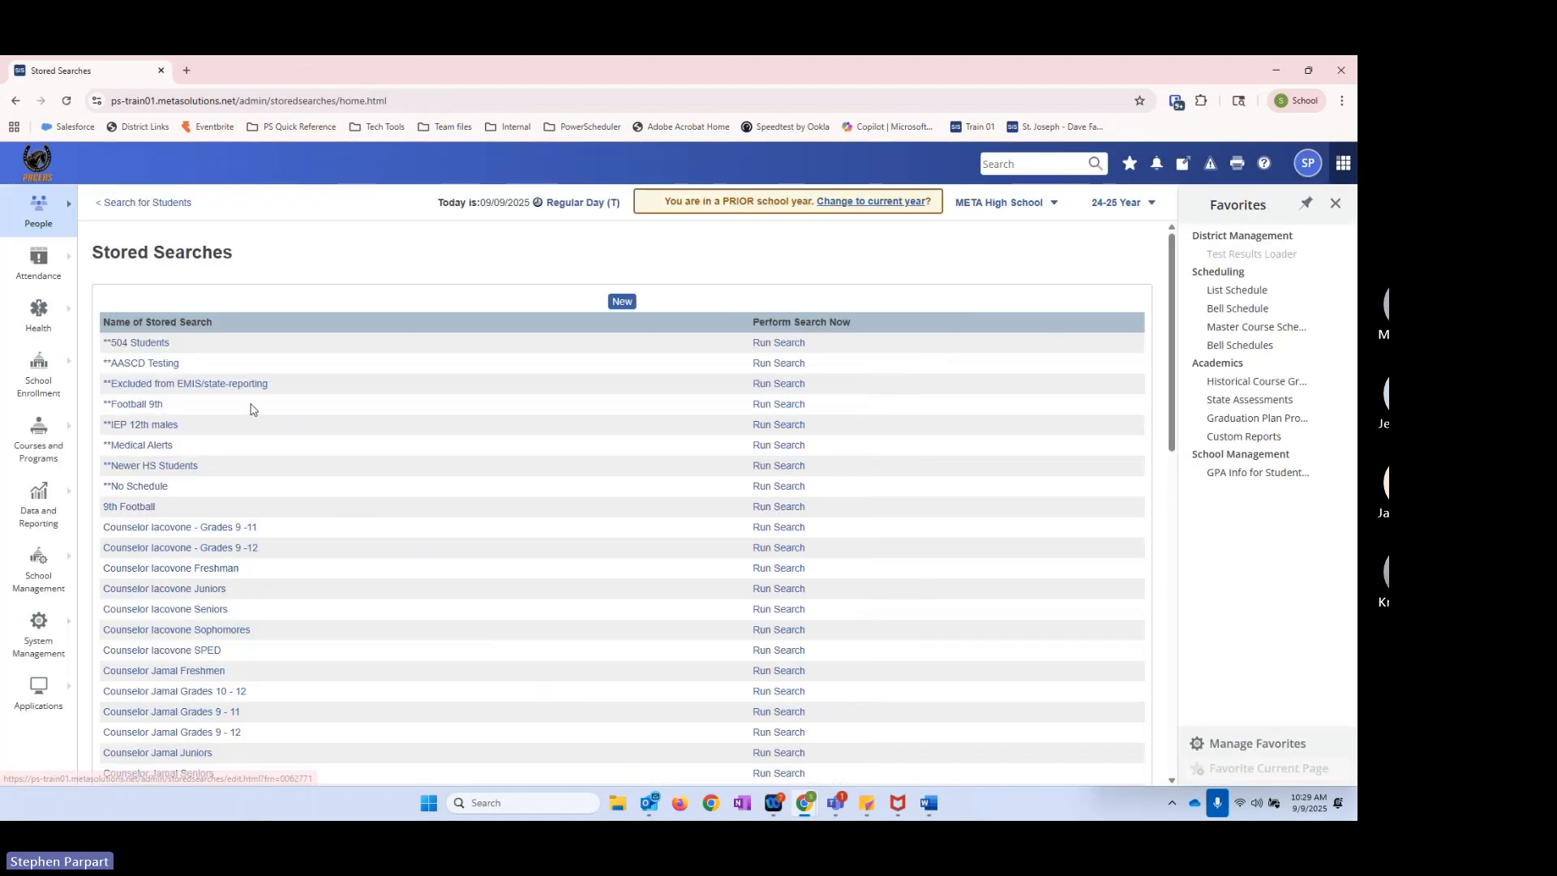
# Step: Run the **Excluded from EMIS/state-reporting search and view a matching student's Ohio State Information home page for the 25-26 Year
pyautogui.click(791, 392)
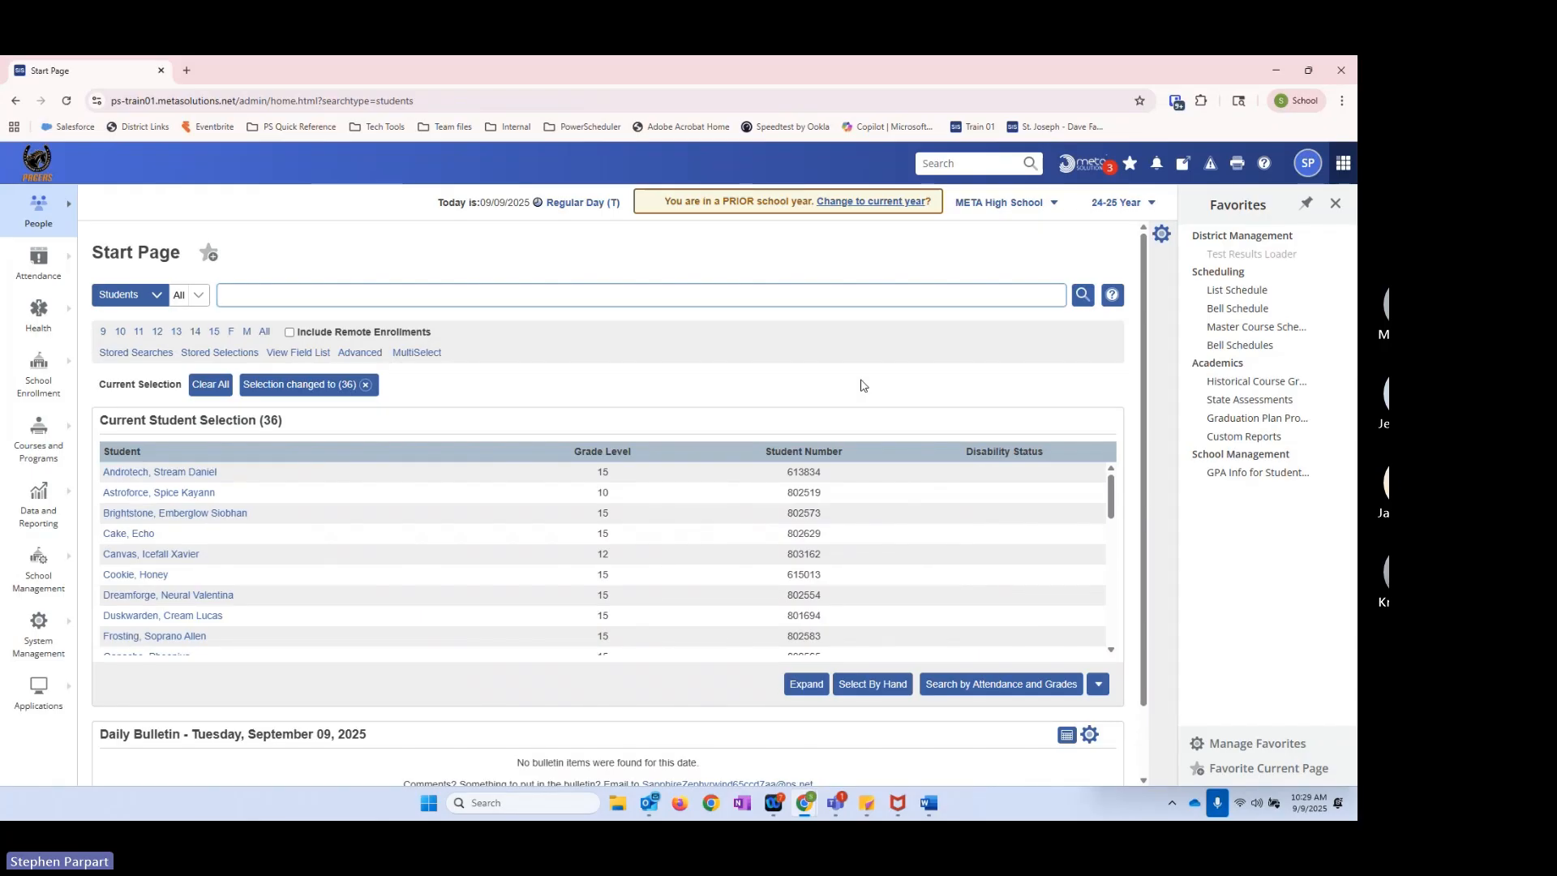
pyautogui.click(162, 576)
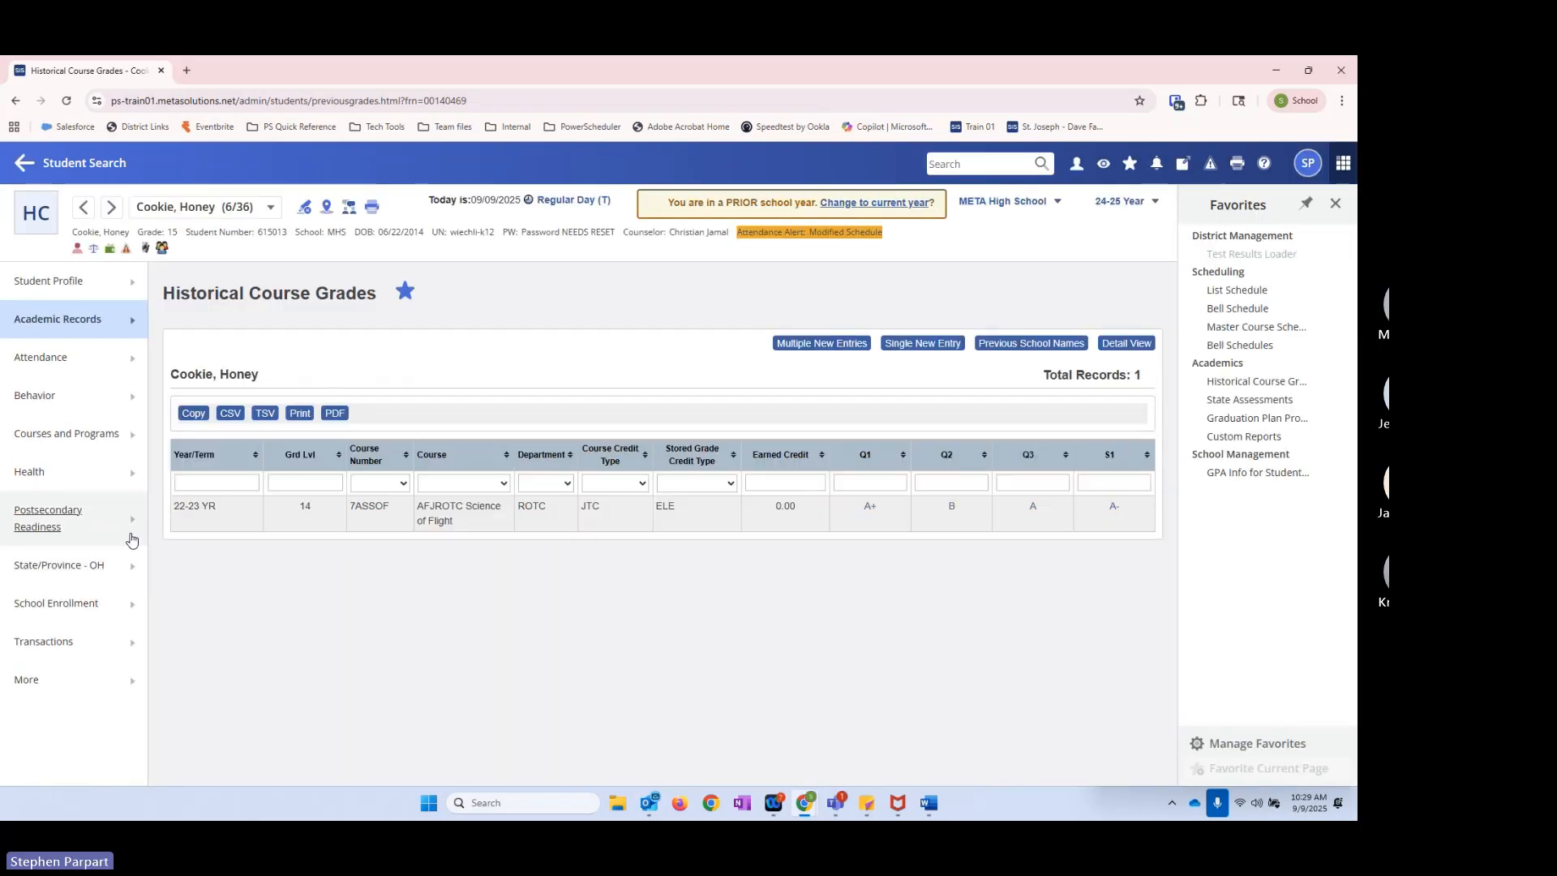
pyautogui.click(136, 574)
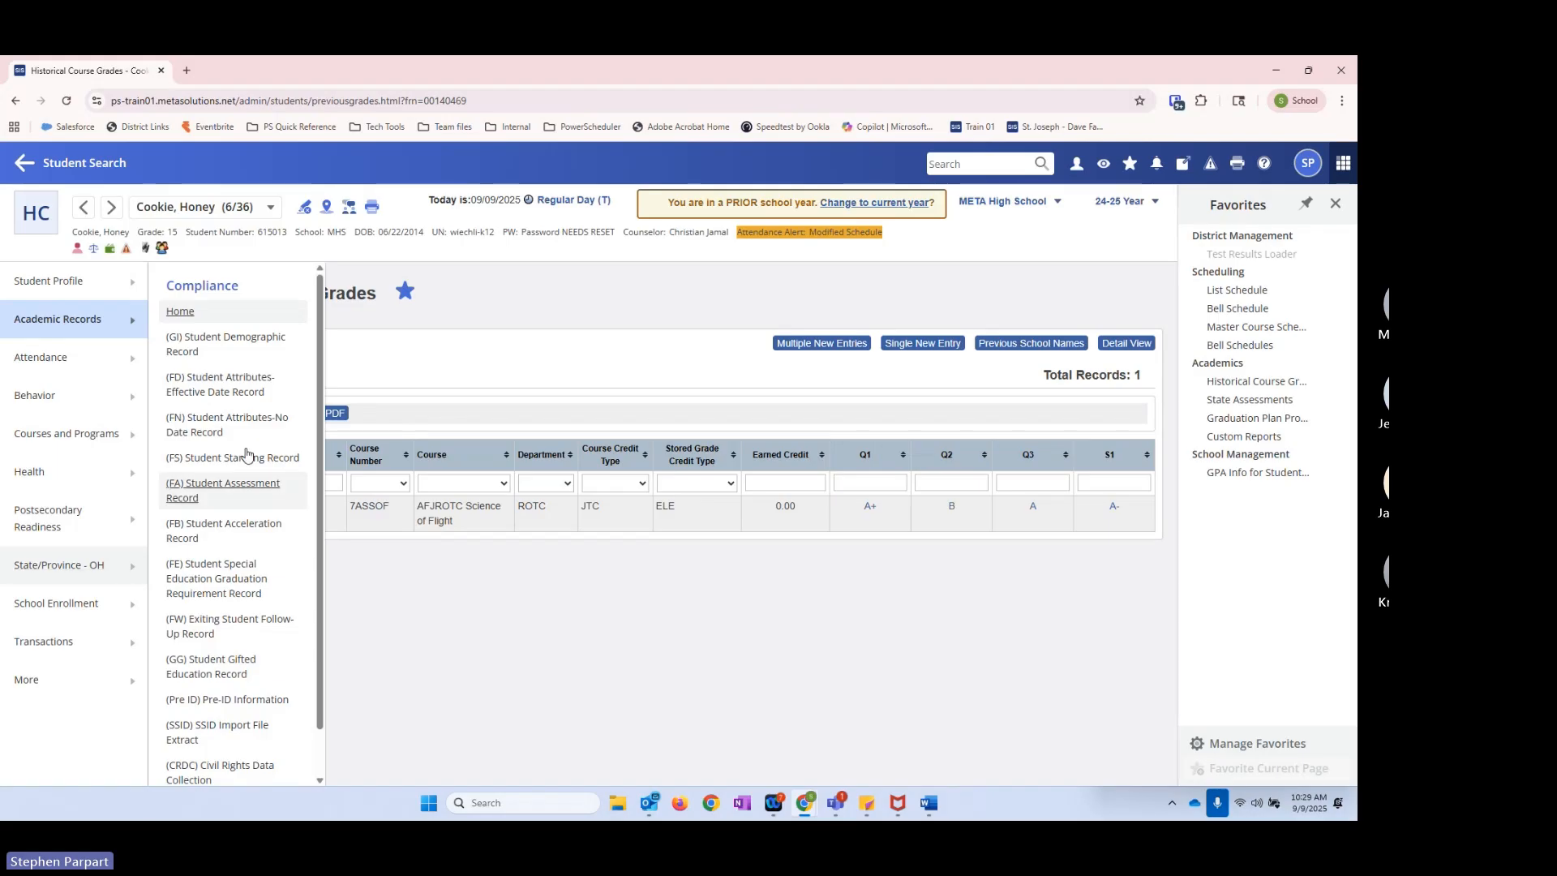
pyautogui.click(180, 313)
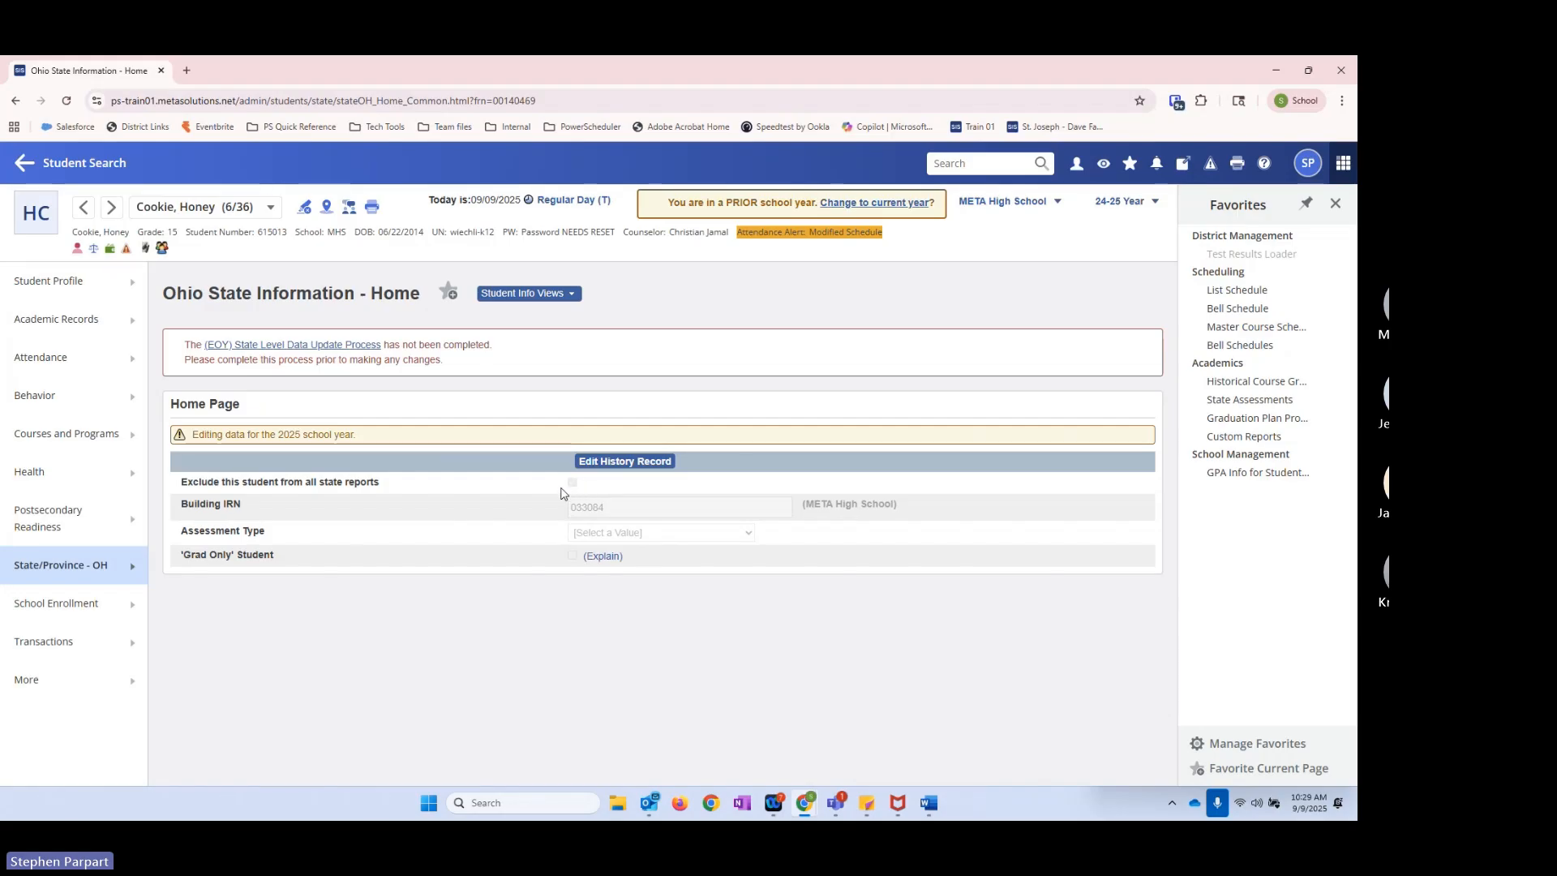
pyautogui.click(1123, 201)
pyautogui.click(1090, 238)
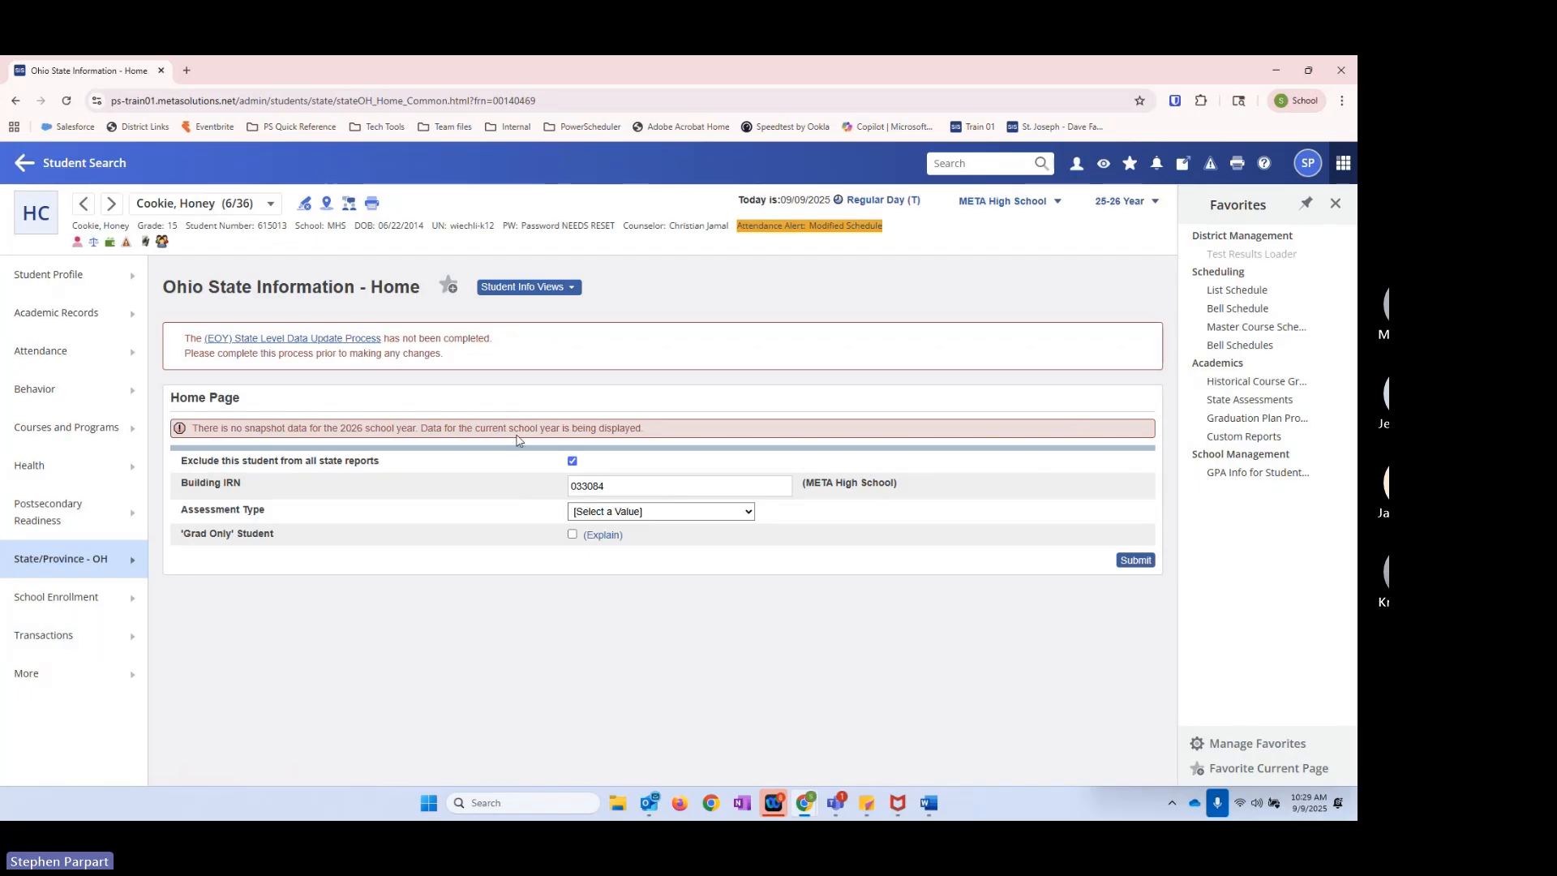
# Step: Clear the current student selection and browse the list of stored searches
pyautogui.click(85, 166)
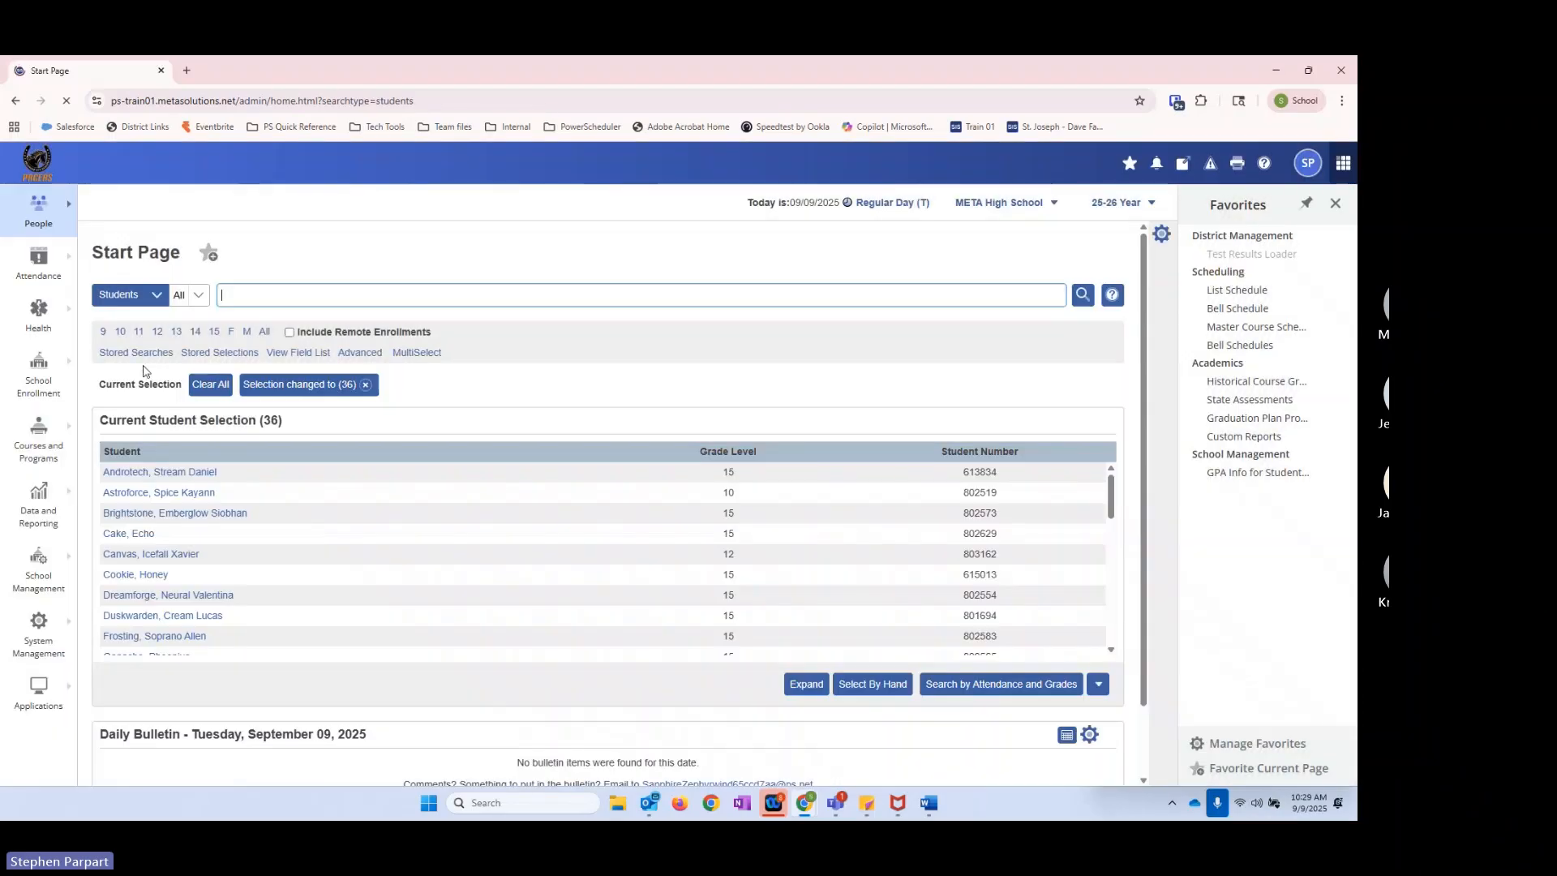
pyautogui.click(366, 385)
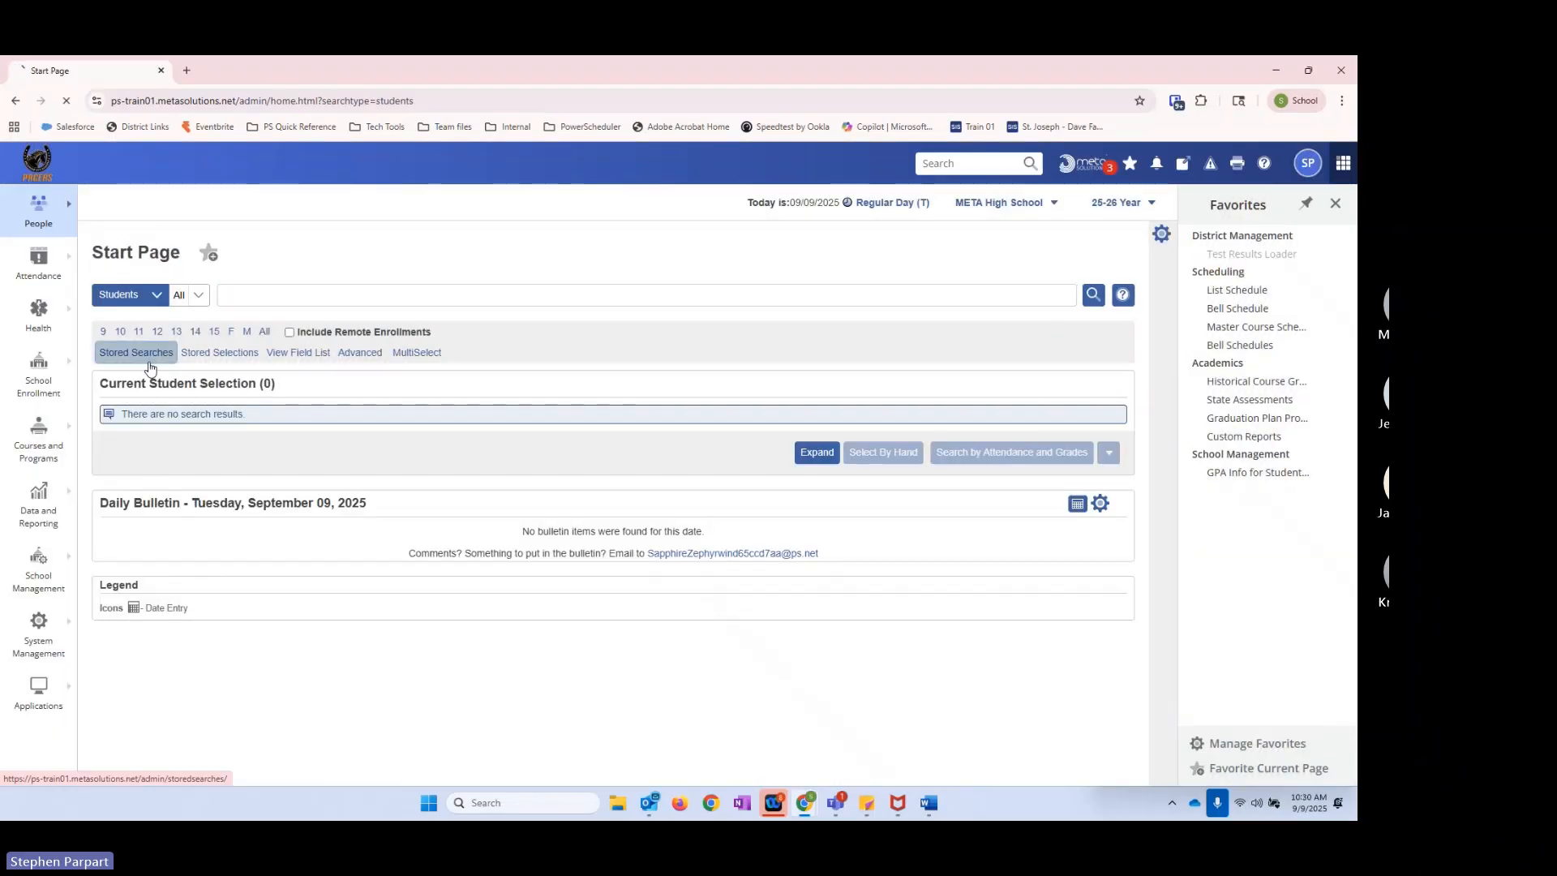
pyautogui.click(149, 368)
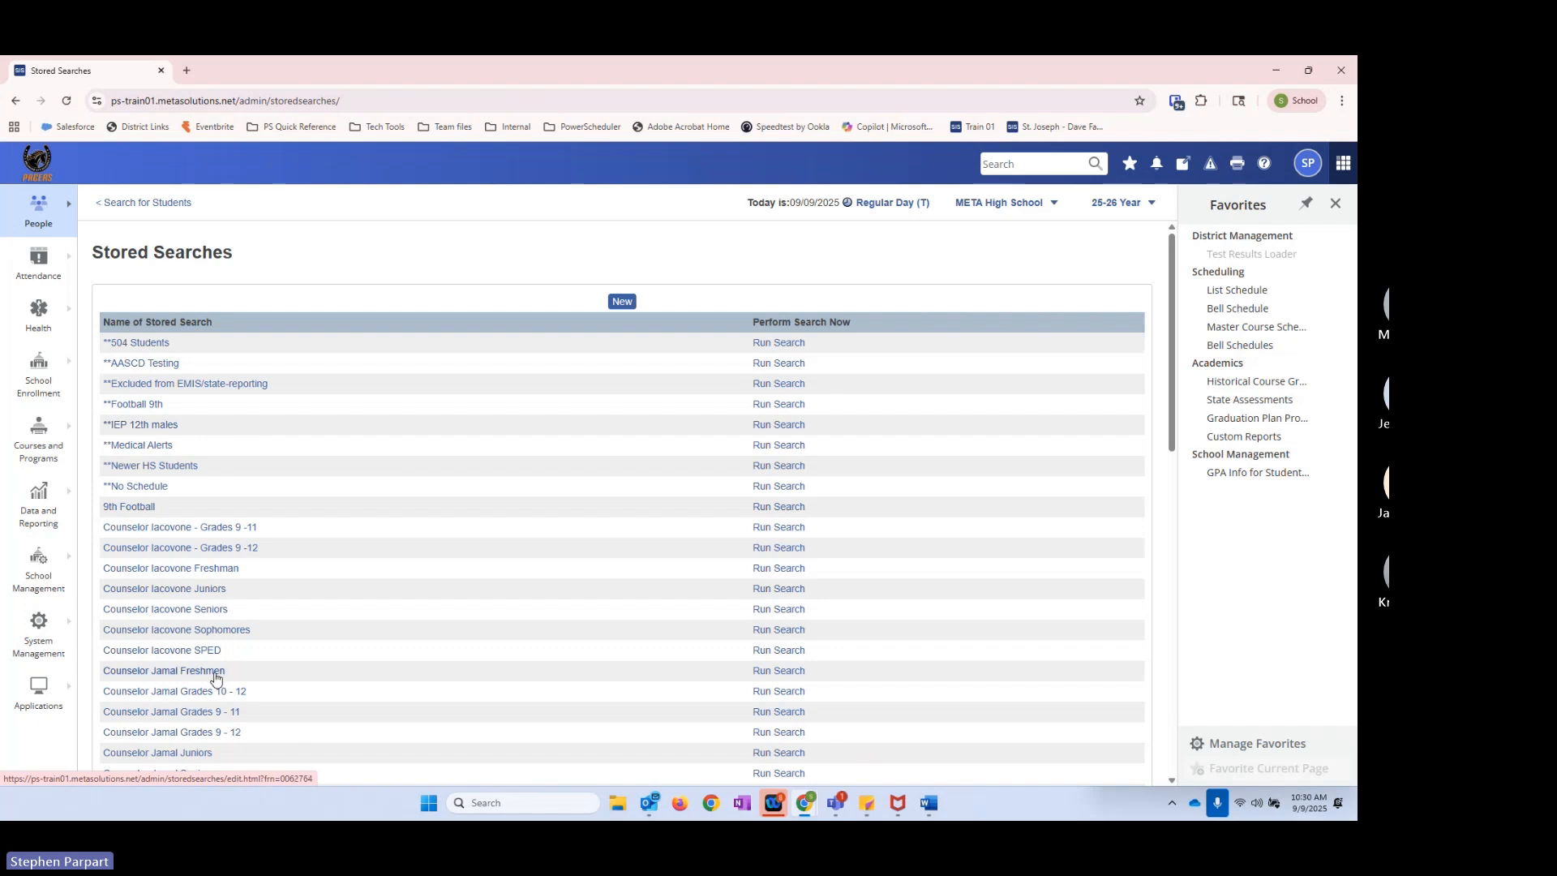
pyautogui.scroll(-5, 186, 697)
pyautogui.scroll(-2, 160, 712)
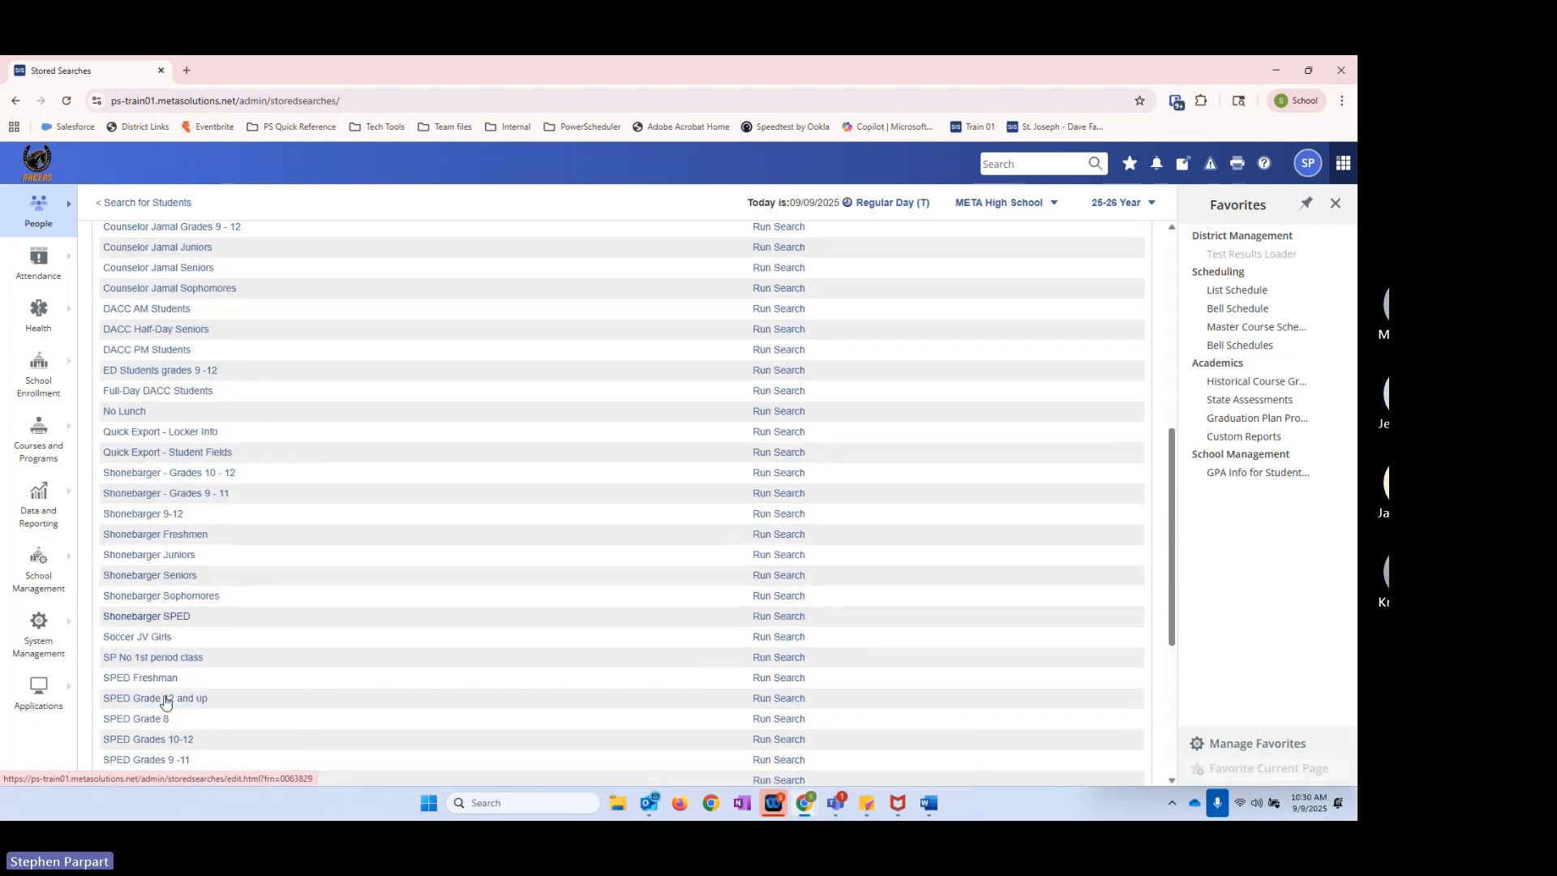
pyautogui.scroll(7, 117, 676)
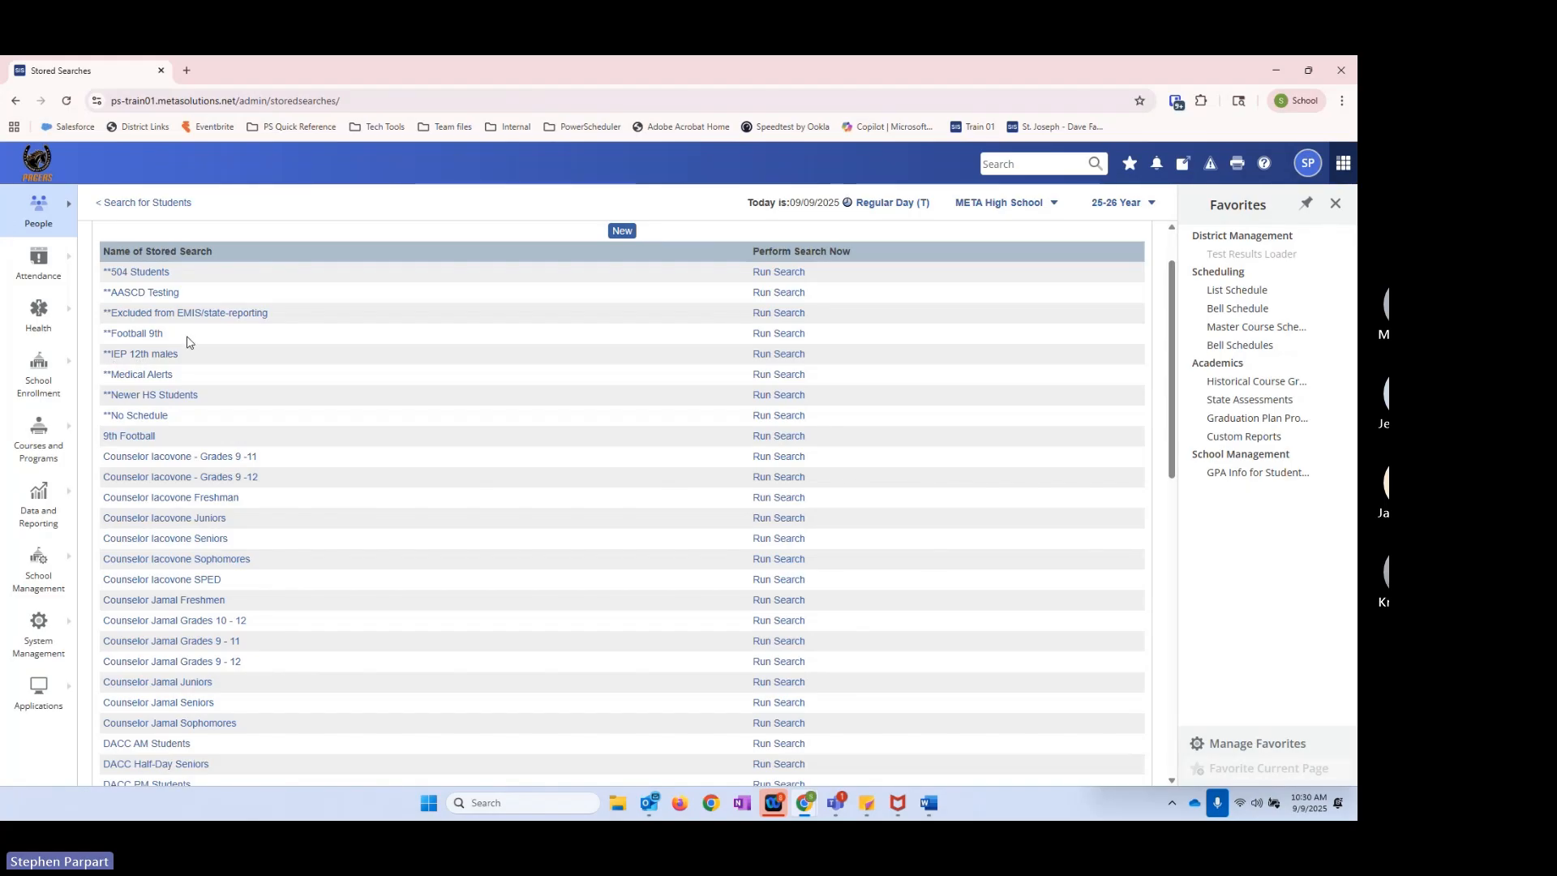
# Step: Open the **IEP 12th males stored search and examine its disability, gender and grade level instructions
pyautogui.click(150, 354)
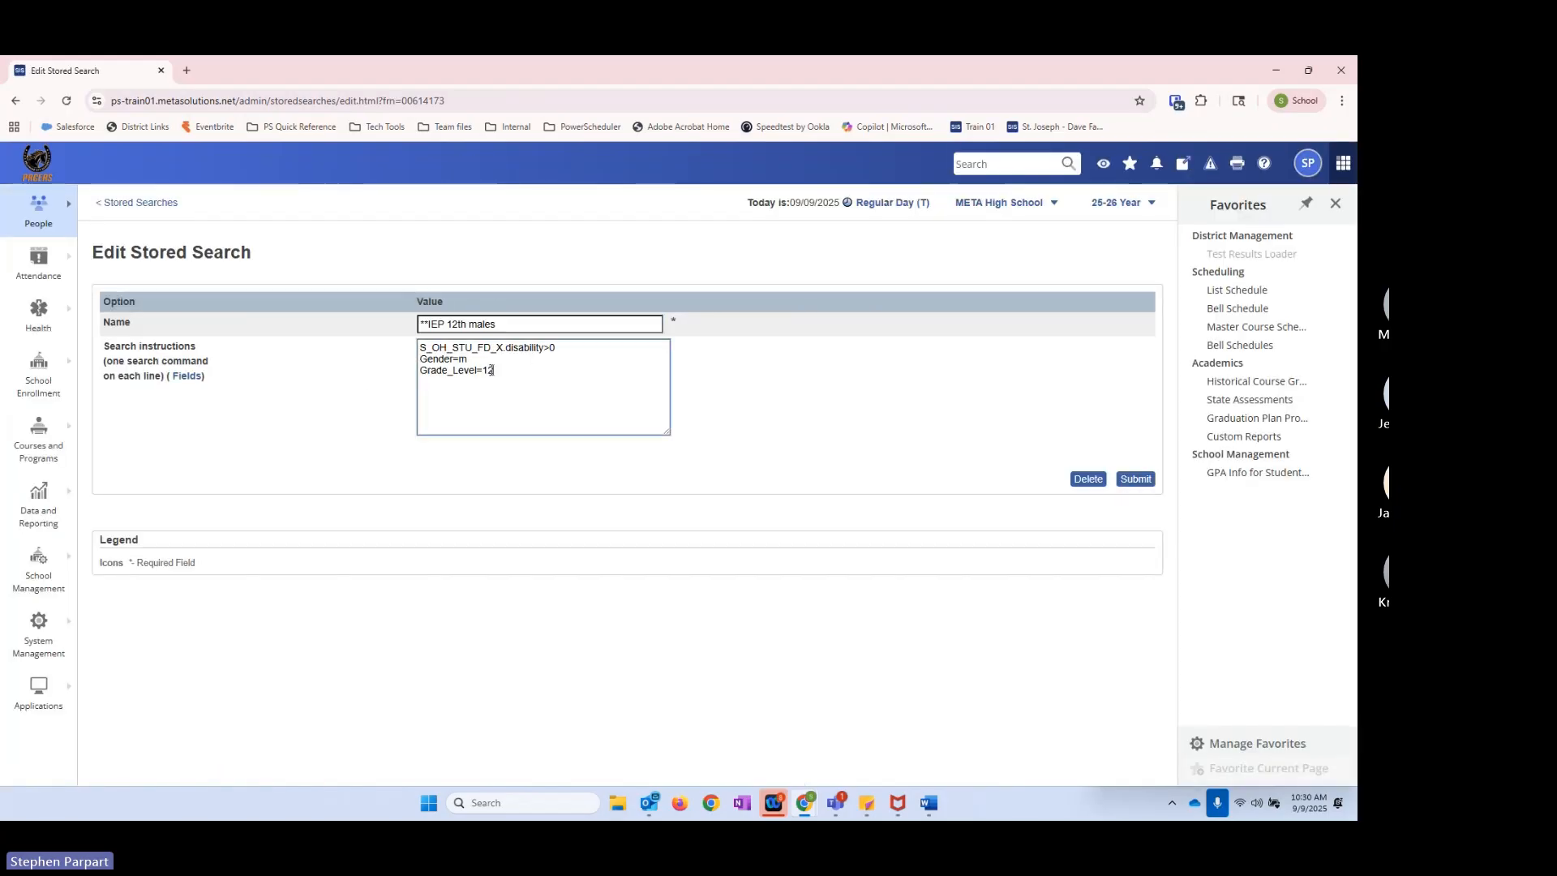
pyautogui.moveTo(491, 366); pyautogui.dragTo(414, 366)
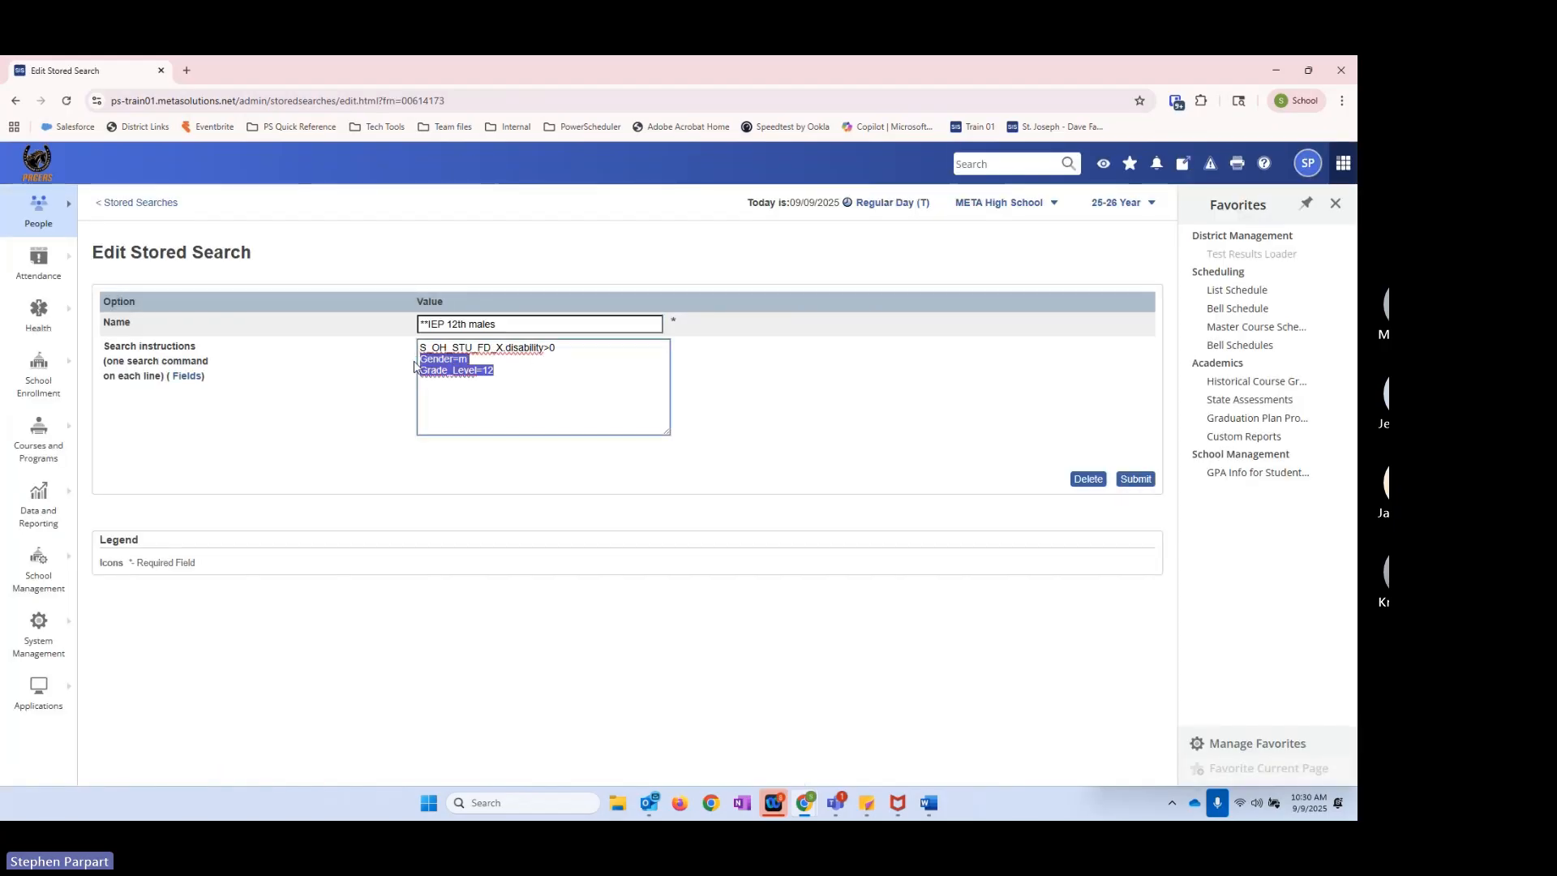
pyautogui.click(469, 391)
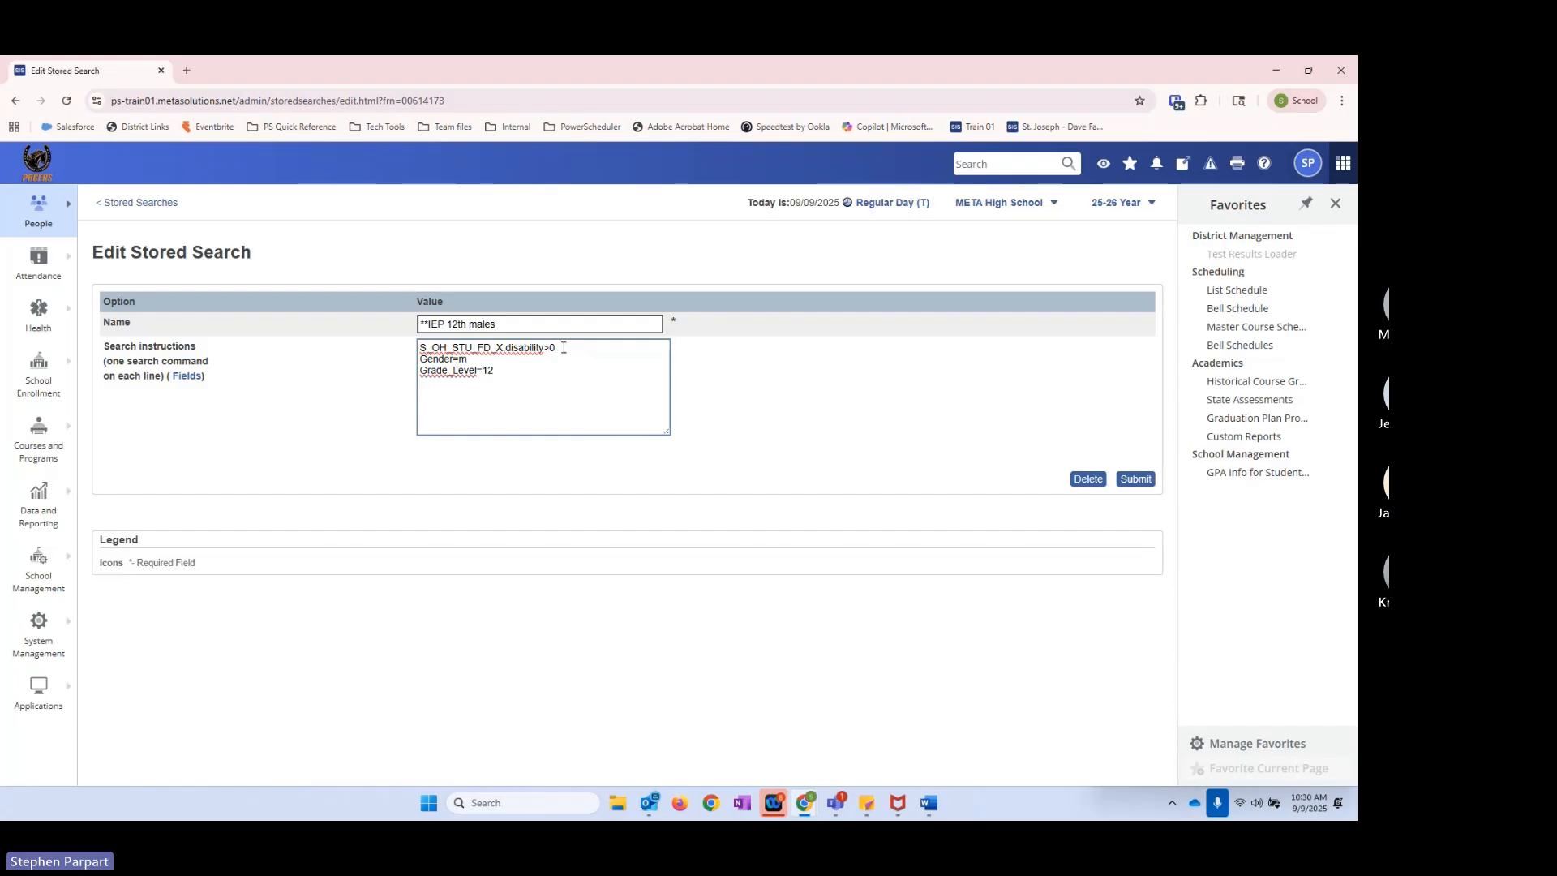
pyautogui.moveTo(431, 349); pyautogui.dragTo(448, 349)
pyautogui.click(432, 347)
pyautogui.click(457, 348)
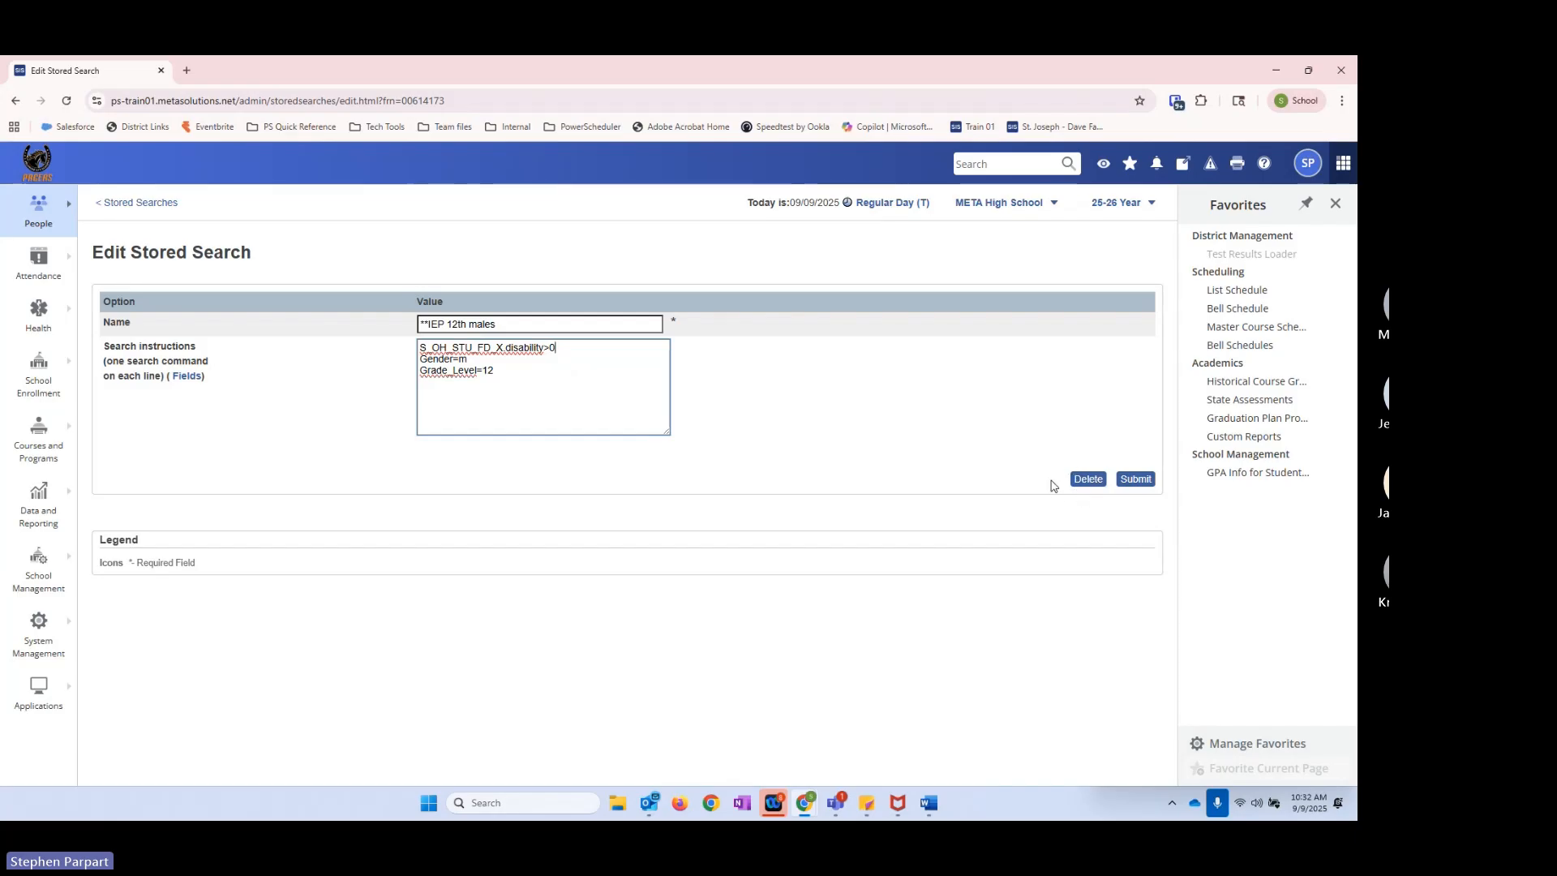
pyautogui.click(519, 324)
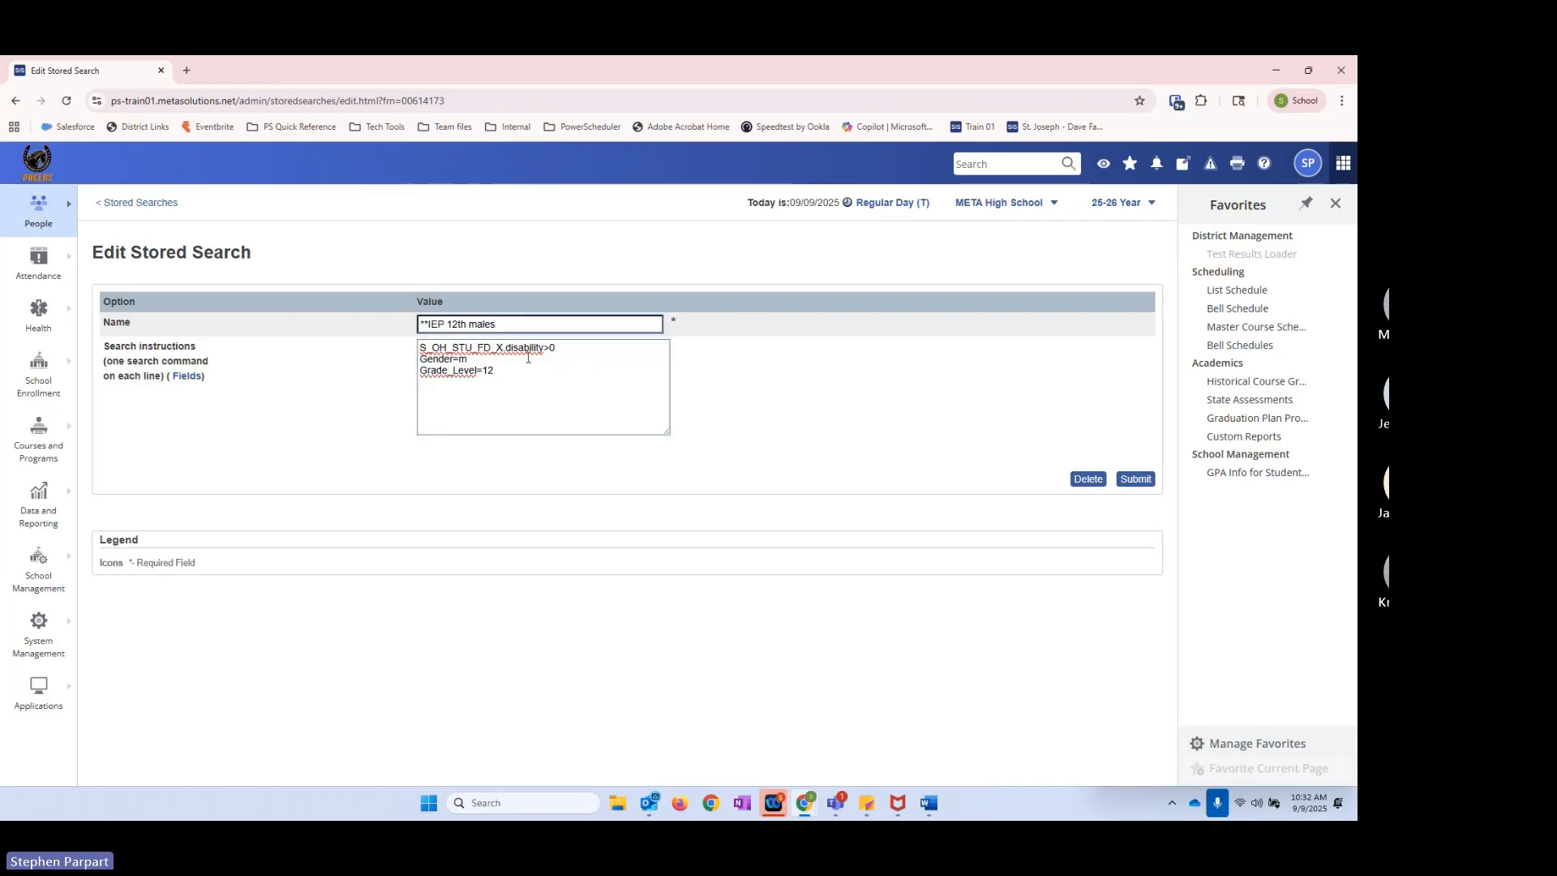
pyautogui.click(506, 374)
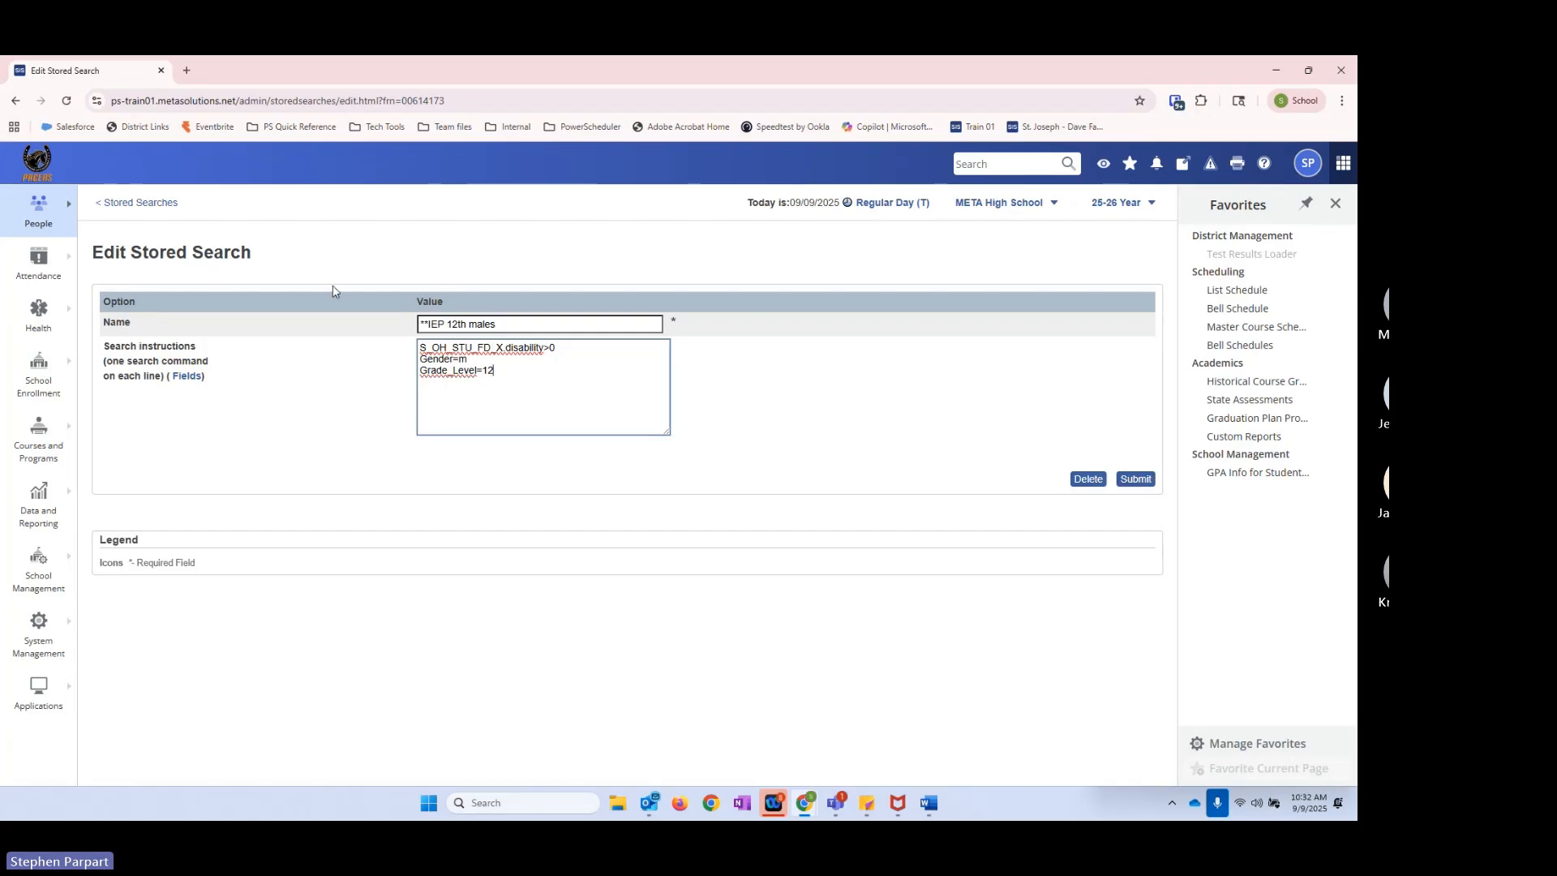
# Step: Run the **IEP 12th males search and check the Disability Status column for the matching students
pyautogui.click(160, 204)
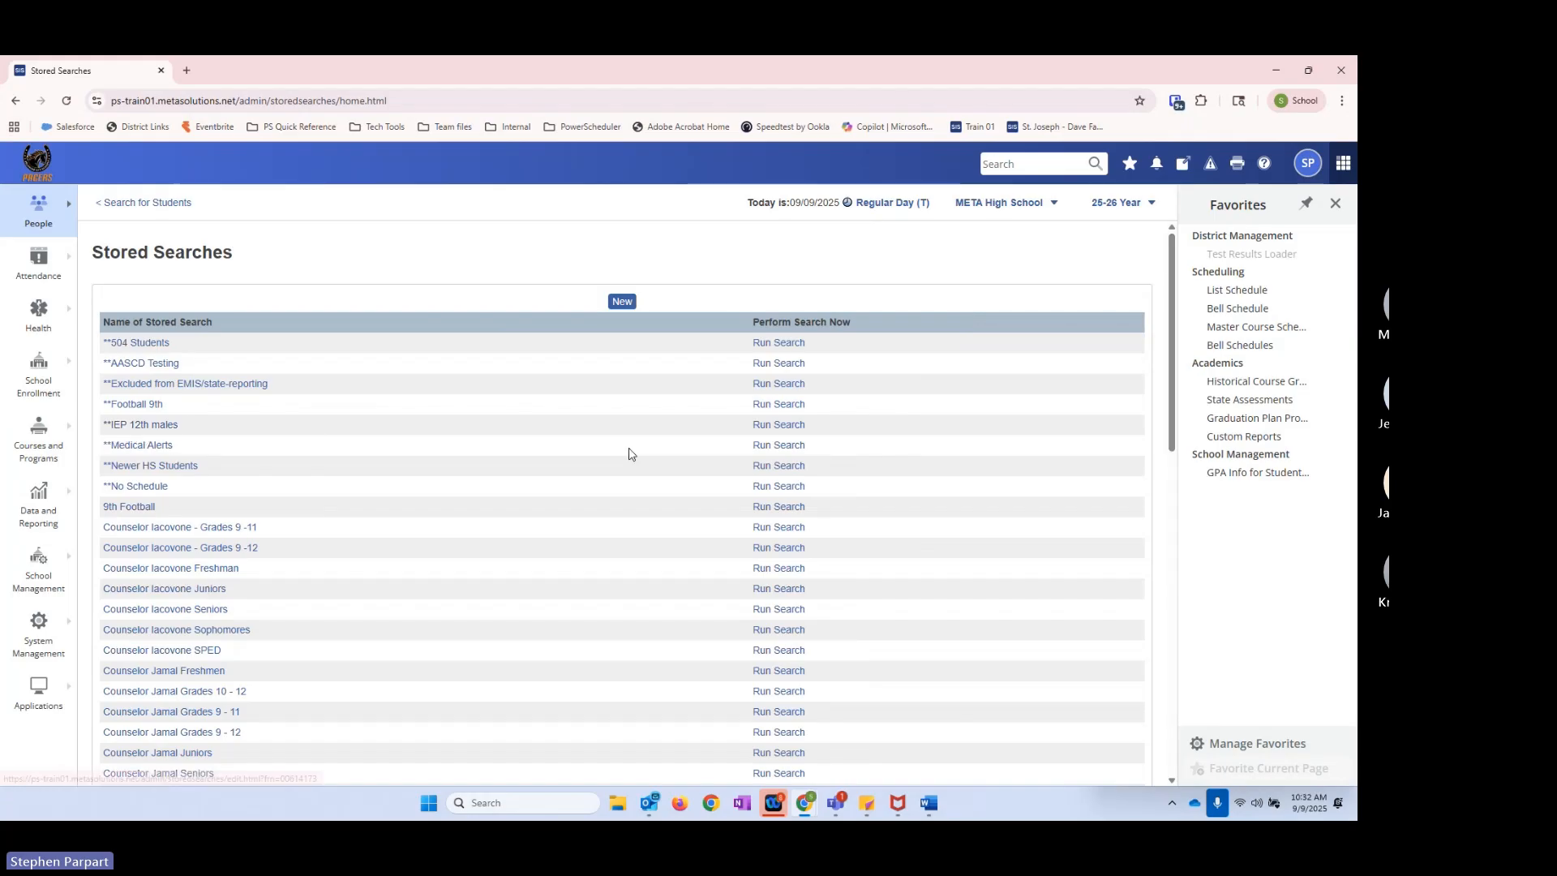
pyautogui.click(780, 427)
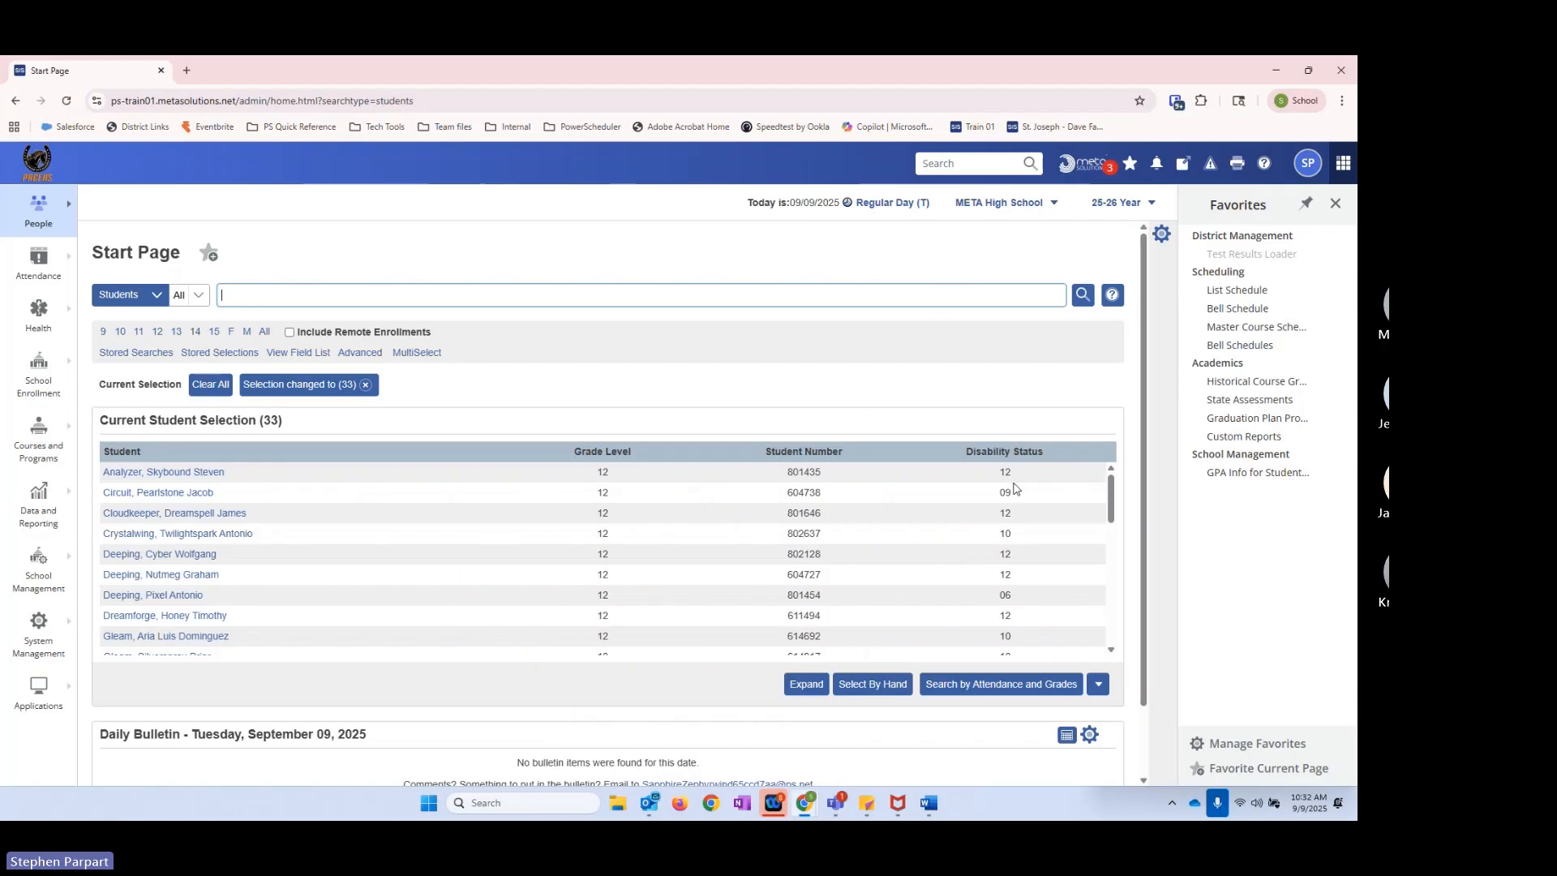
pyautogui.moveTo(1003, 475); pyautogui.dragTo(1013, 479)
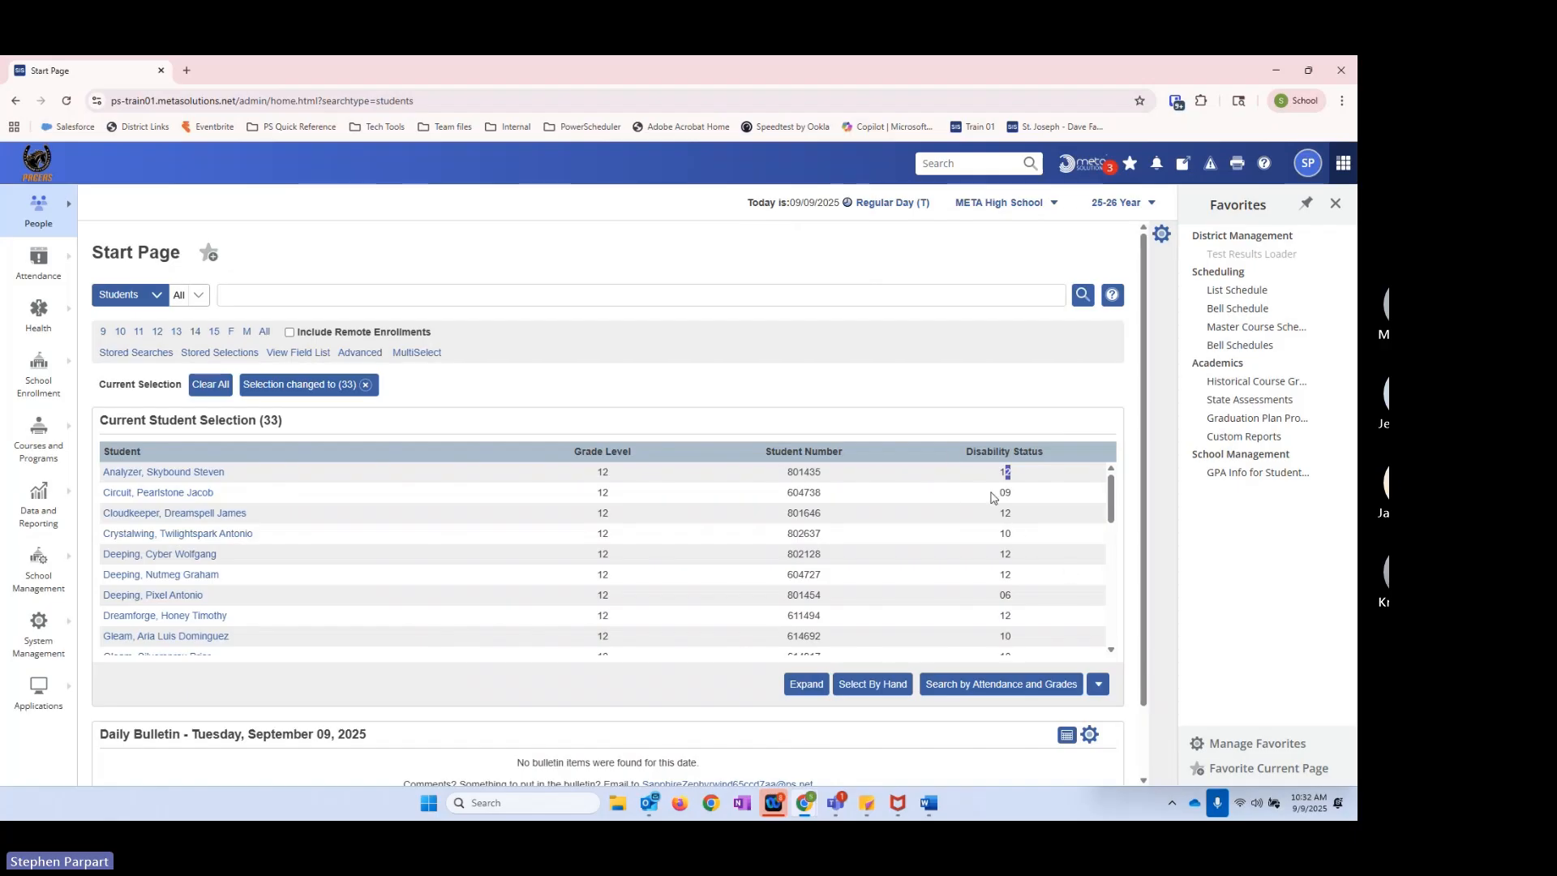
pyautogui.moveTo(963, 451); pyautogui.dragTo(1057, 452)
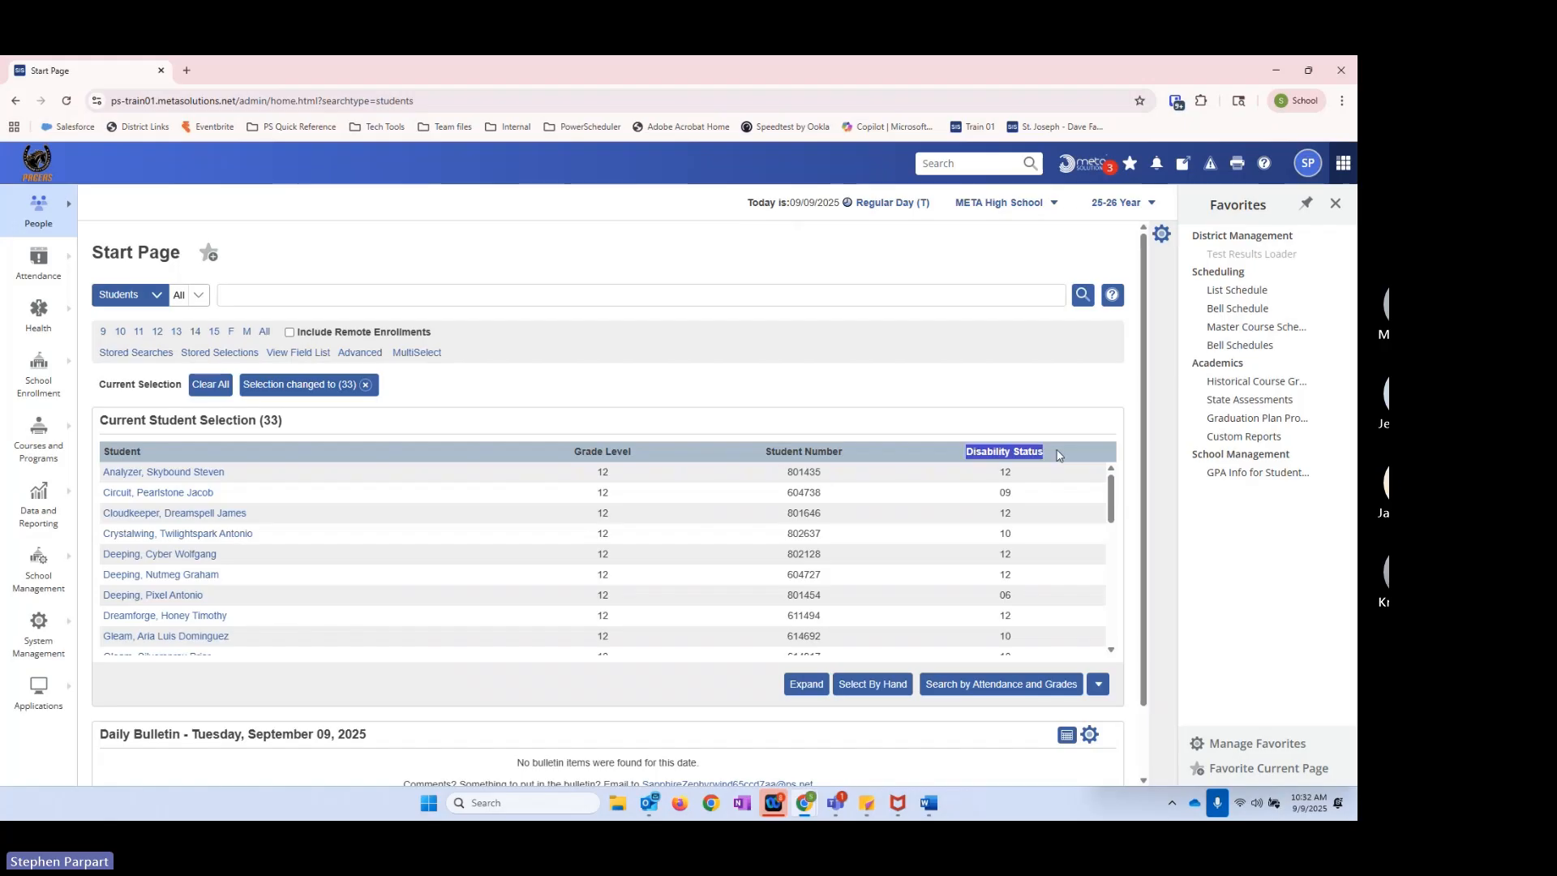
pyautogui.click(1044, 482)
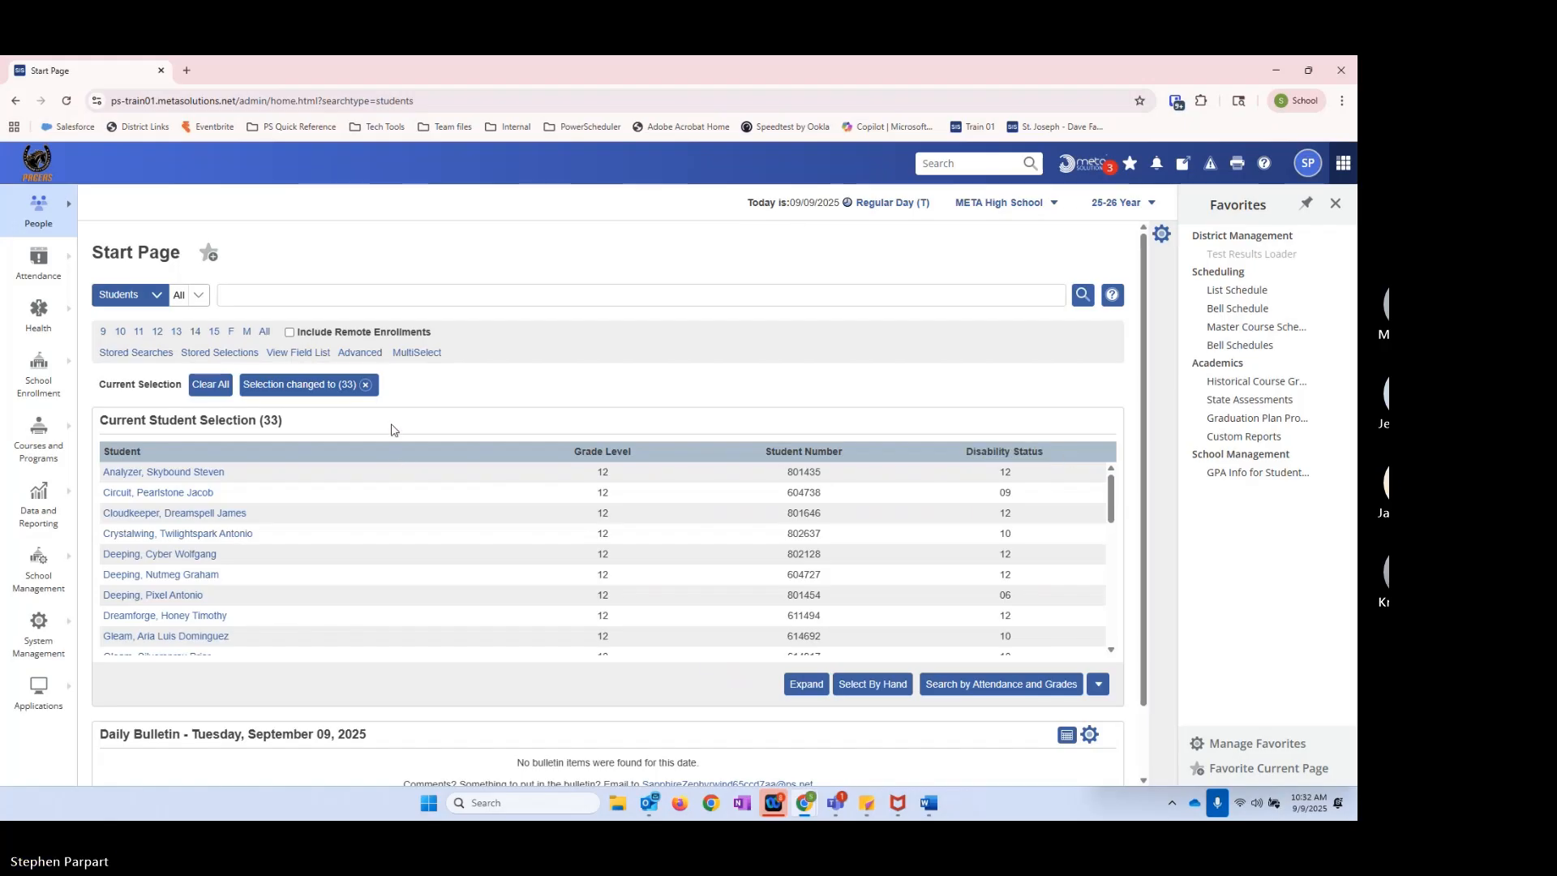
# Step: Clear the student selection, then open the **Medical Alerts stored search and examine its Alert_medical# instruction
pyautogui.click(366, 386)
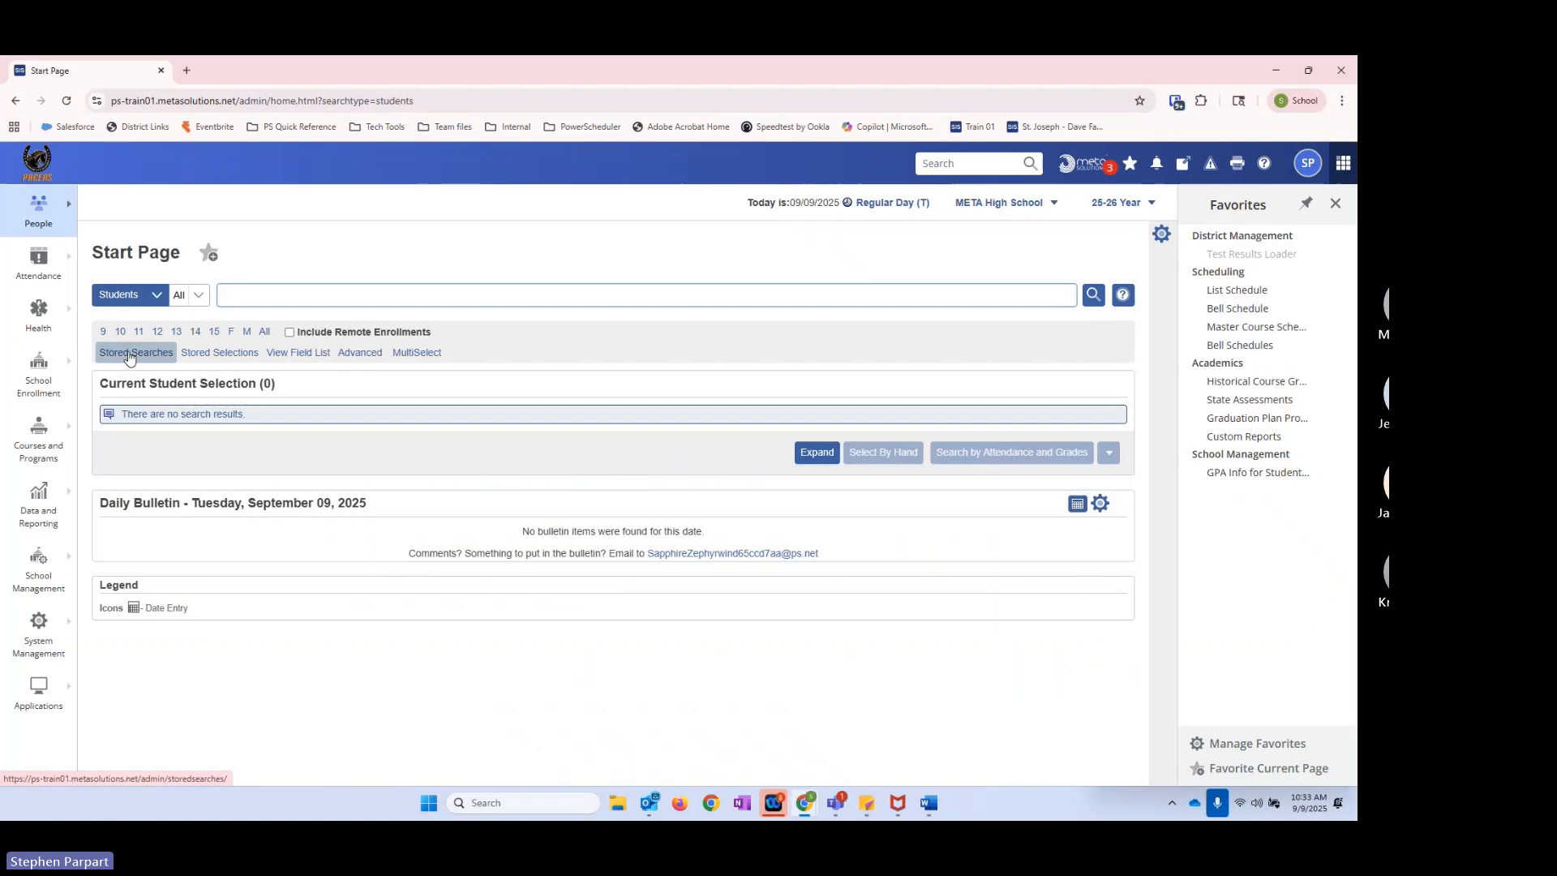
pyautogui.click(133, 355)
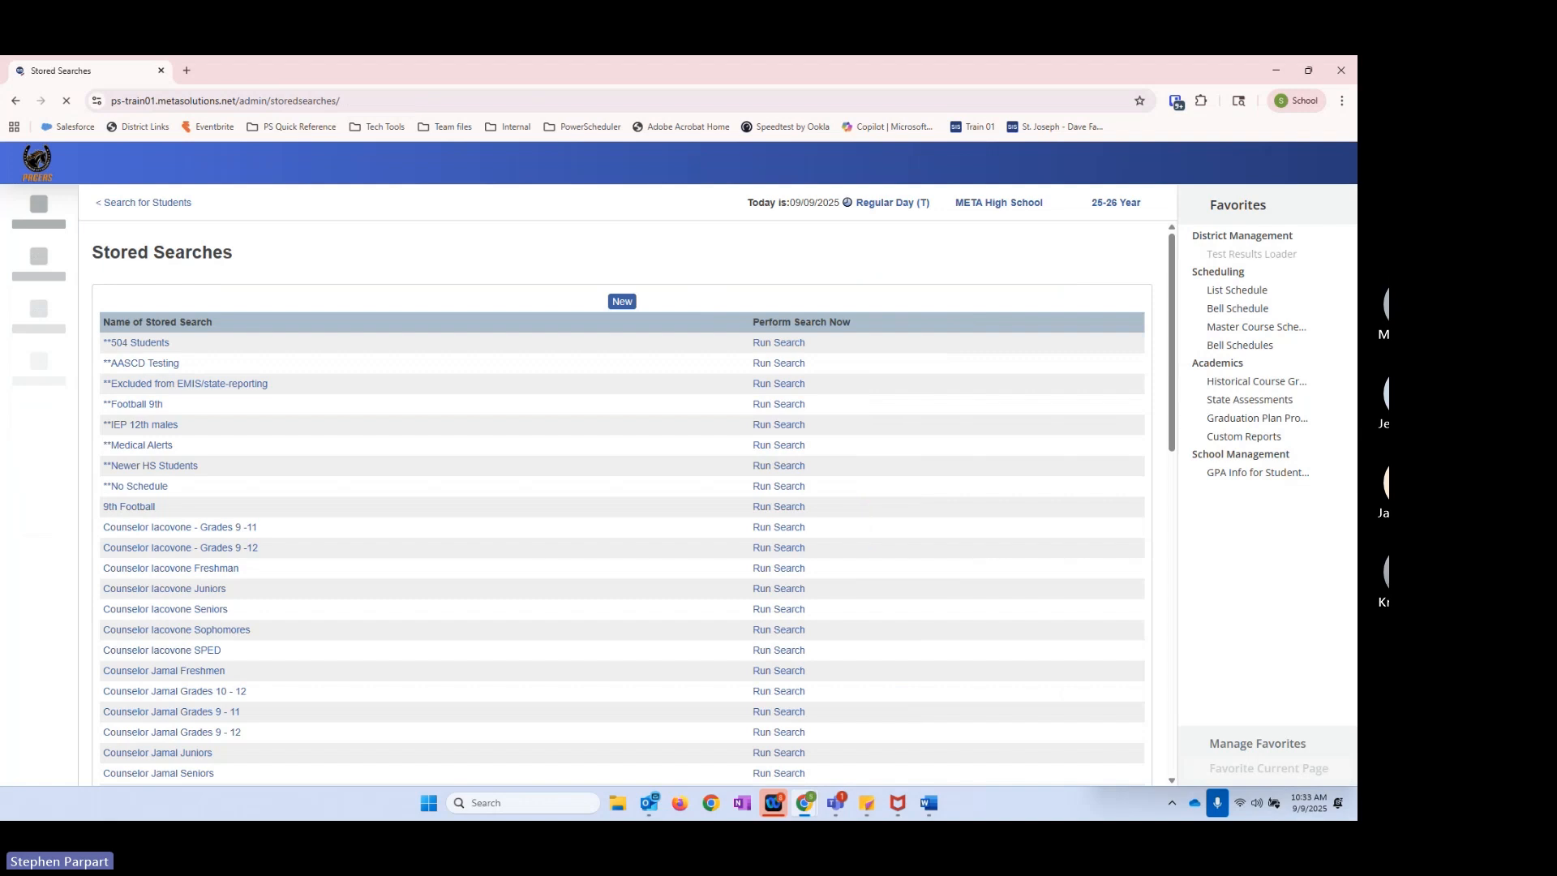
pyautogui.click(150, 448)
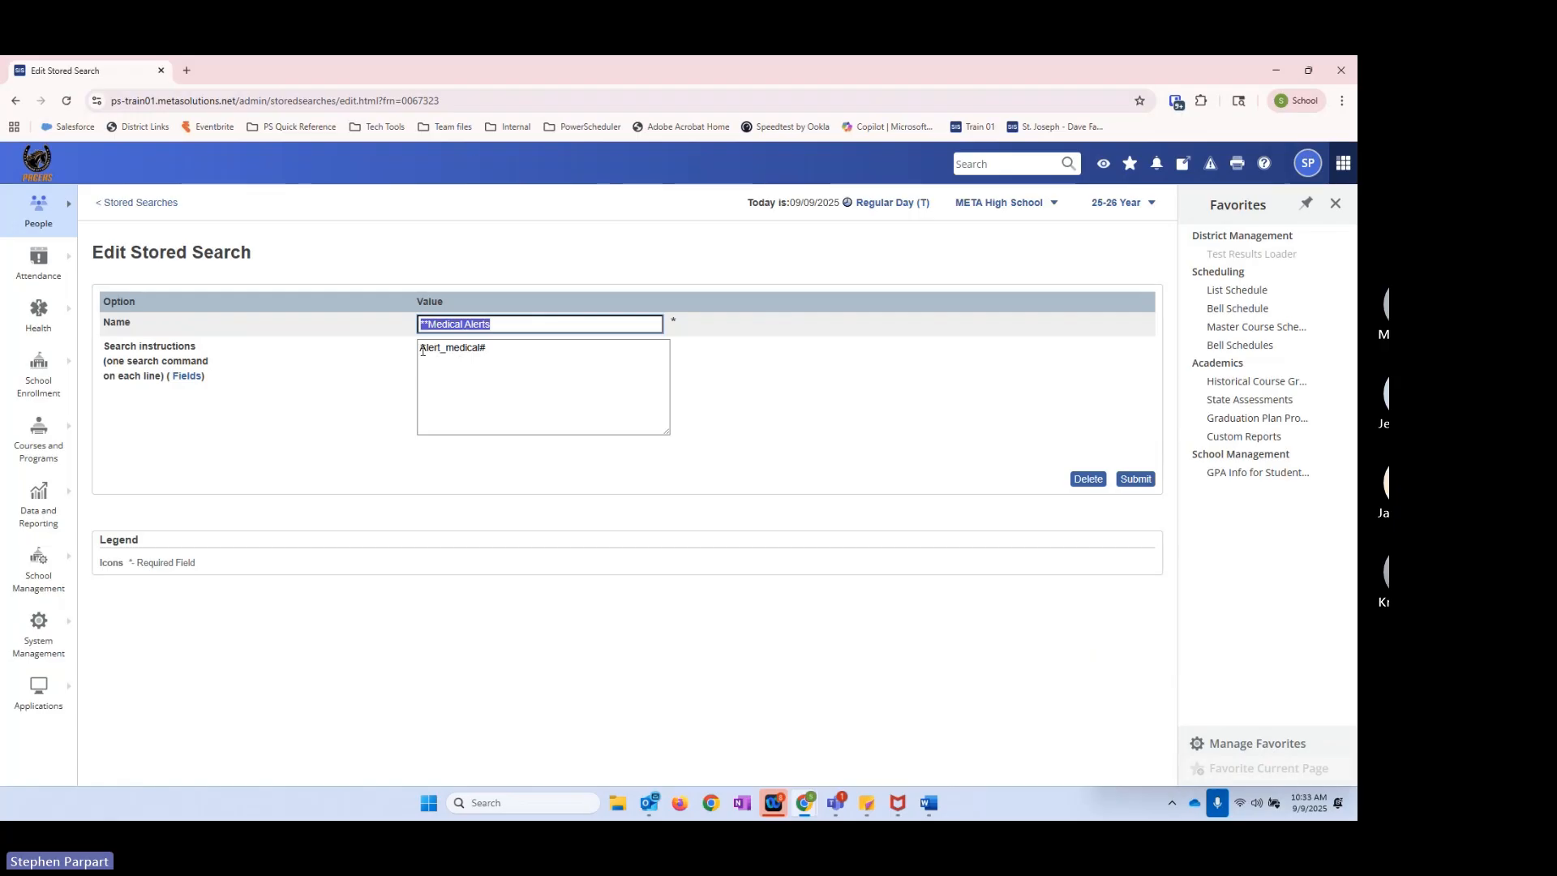
pyautogui.moveTo(422, 350); pyautogui.dragTo(481, 348)
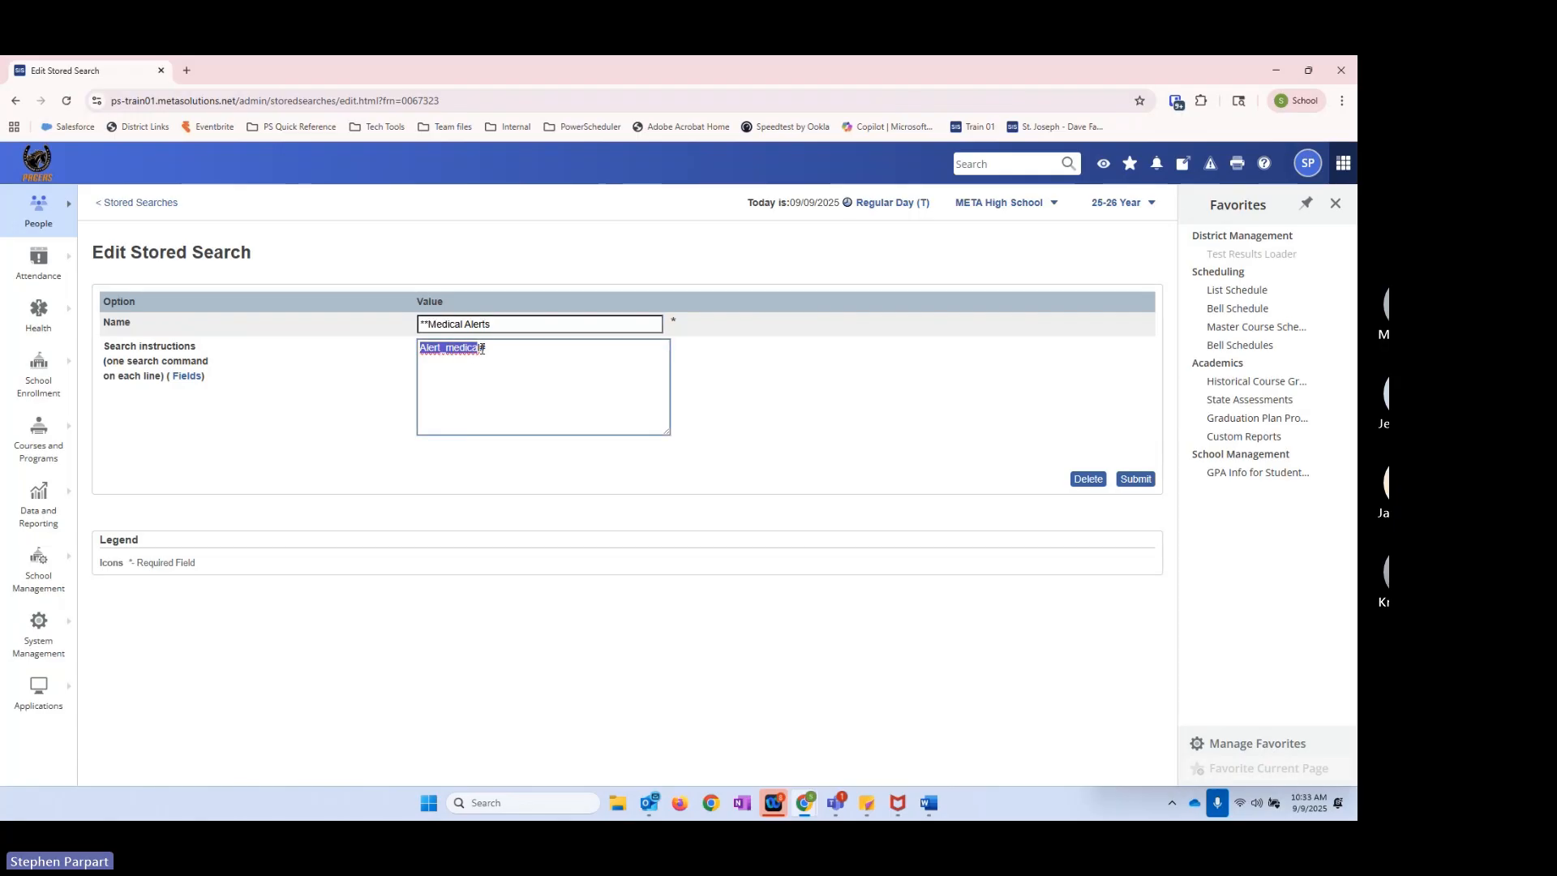
pyautogui.click(483, 349)
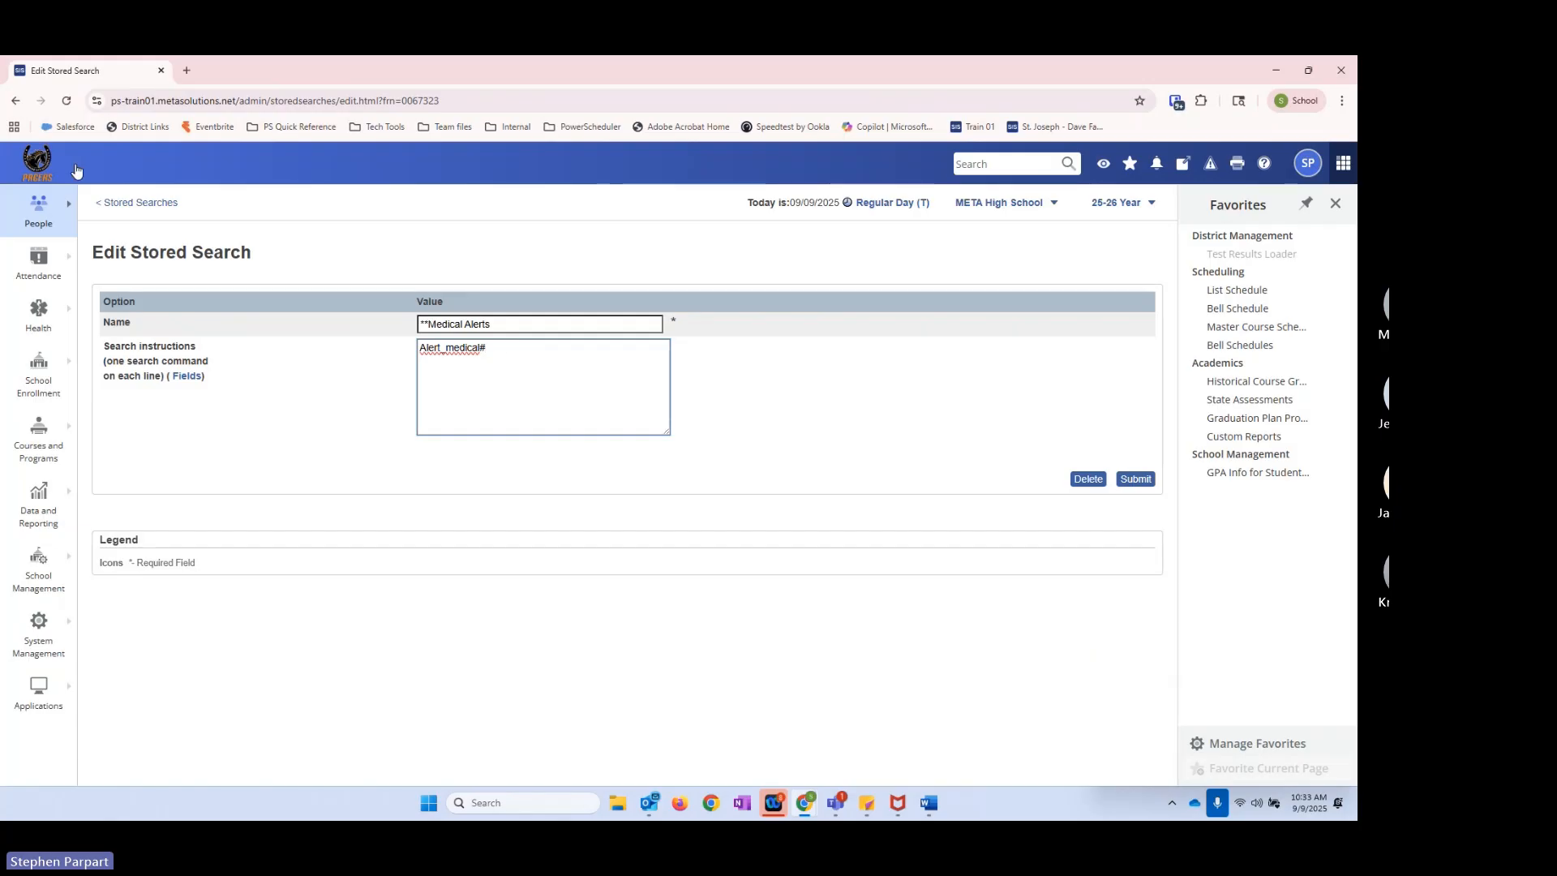
# Step: Run the **Medical Alerts stored search and open the first matching student's record
pyautogui.click(137, 202)
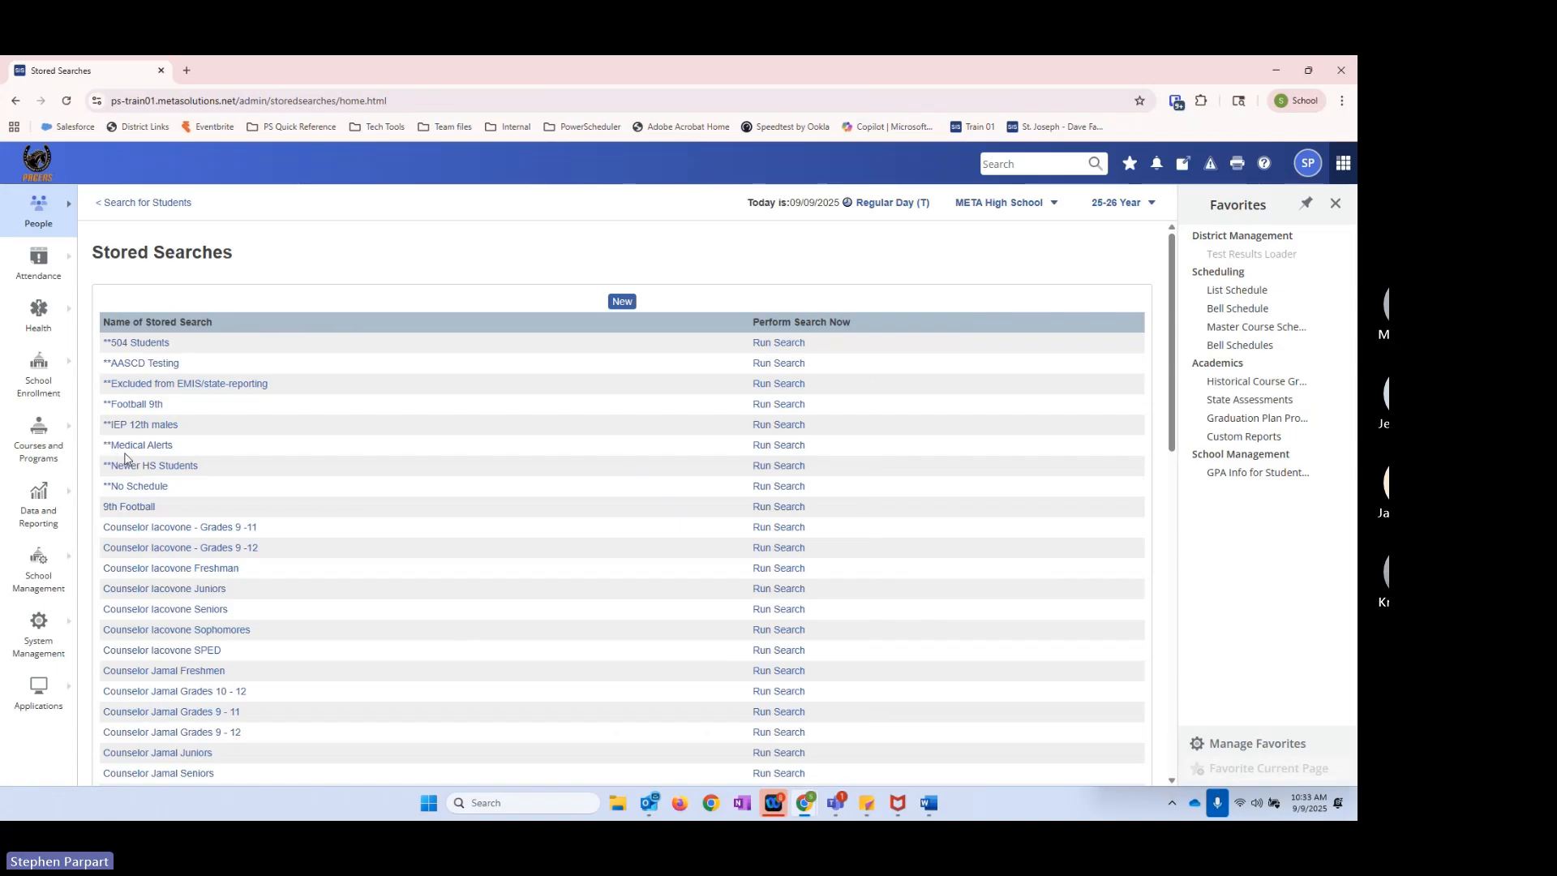
pyautogui.click(765, 452)
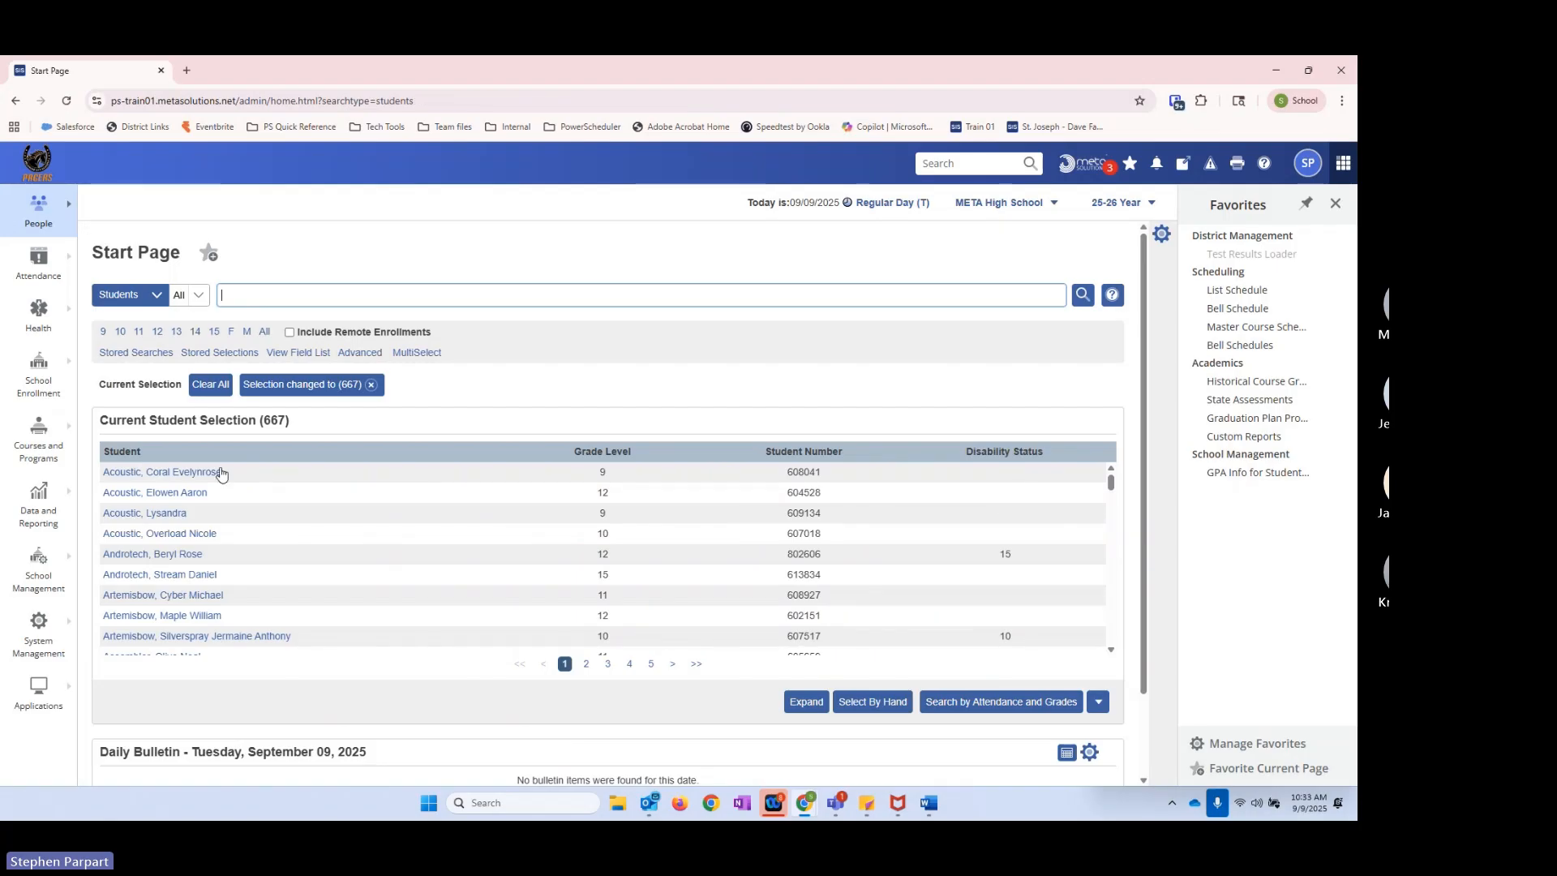
pyautogui.click(166, 479)
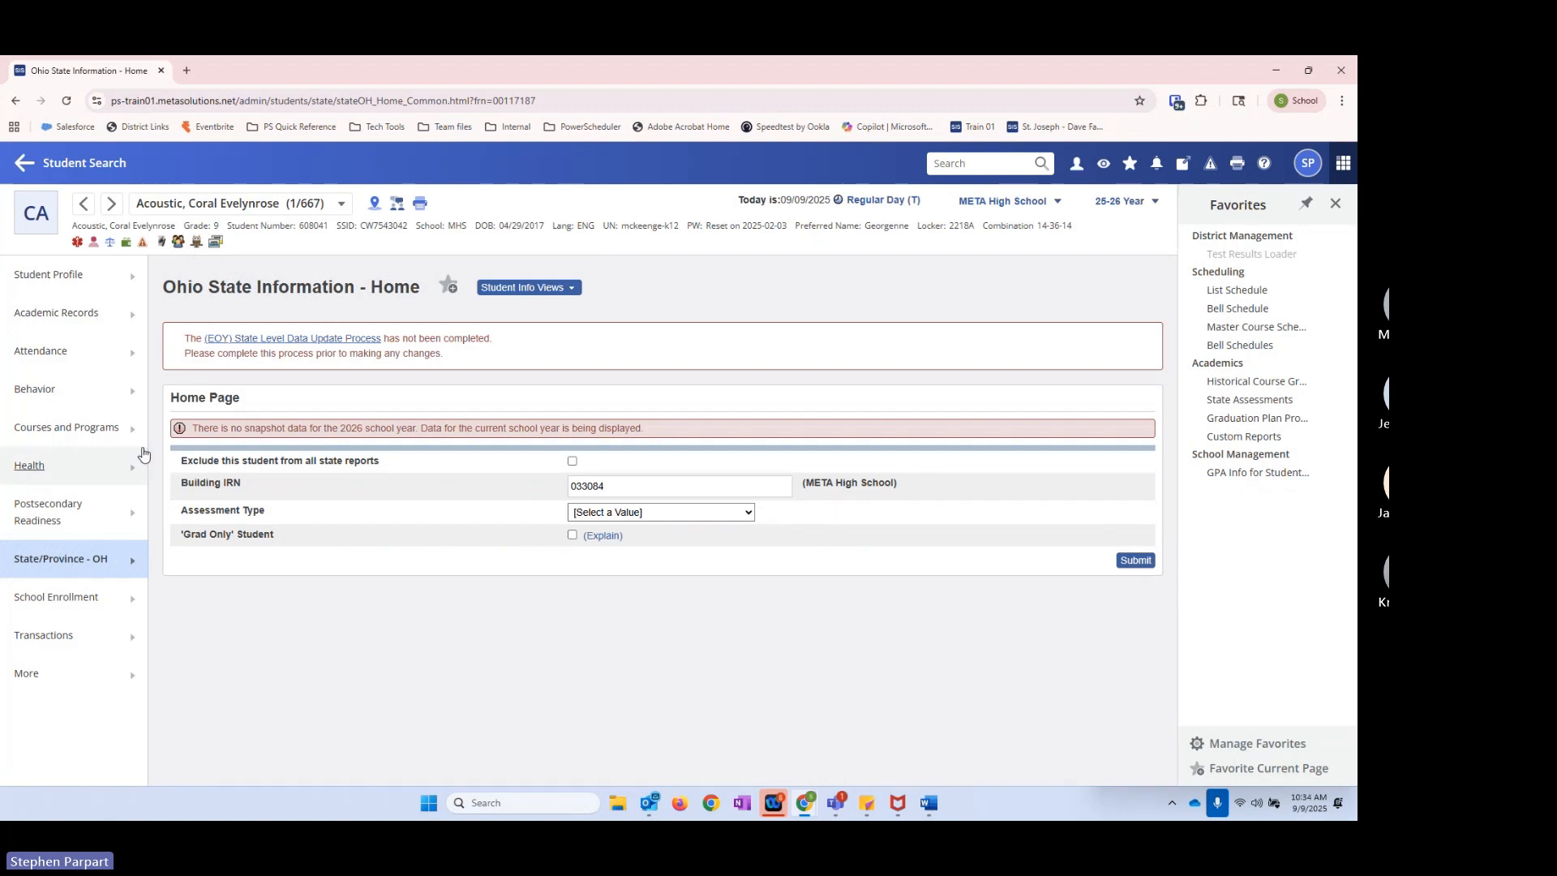
# Step: Open the student's Emergency and Medical Contacts page and examine the Medical Alert field
pyautogui.click(129, 282)
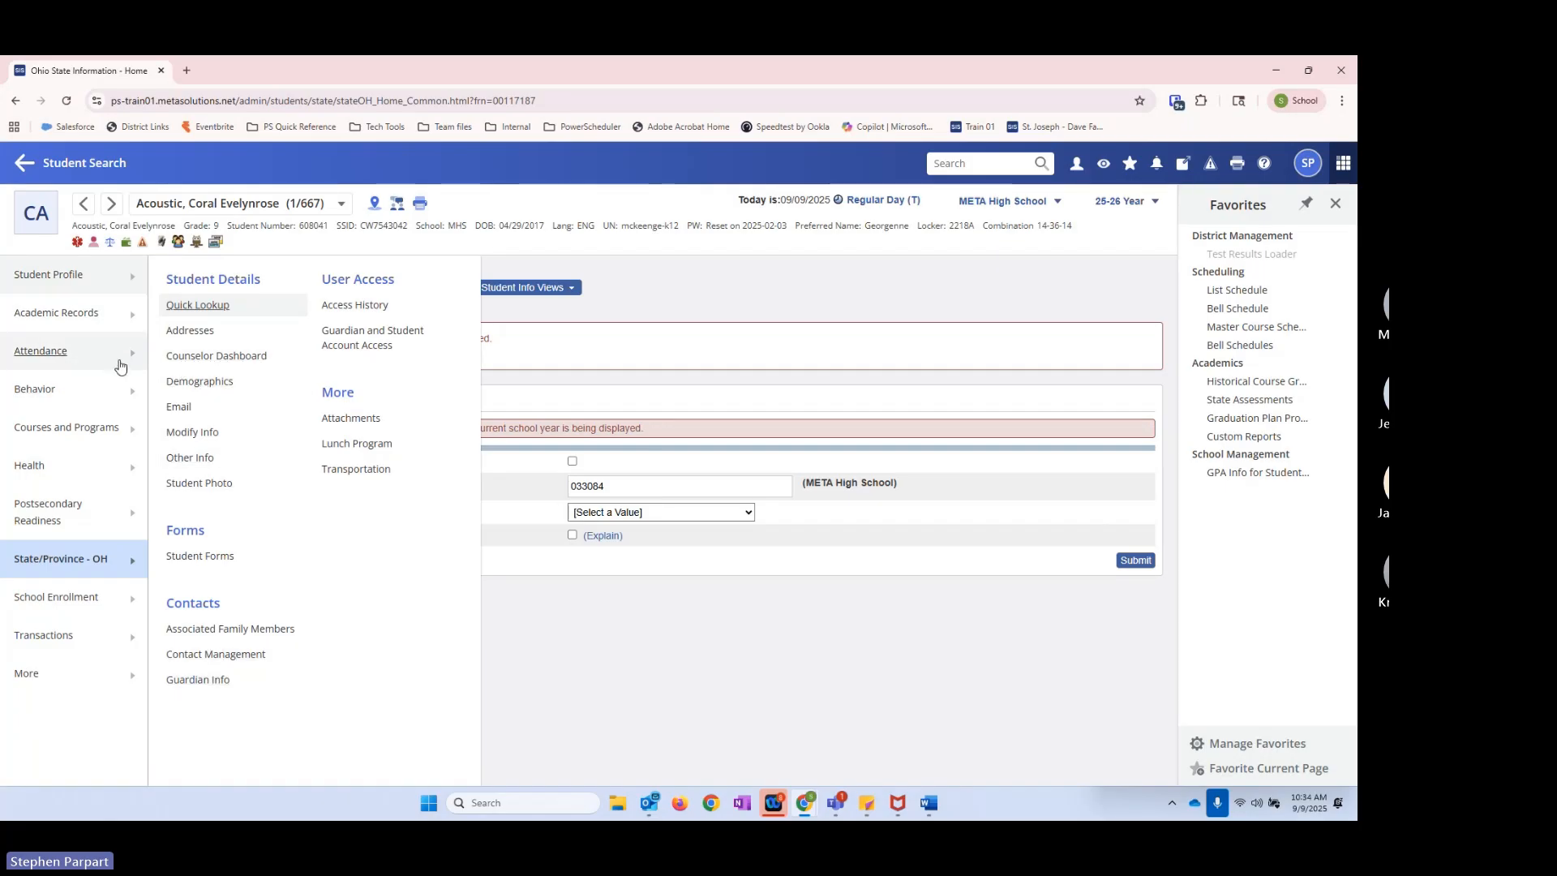
pyautogui.click(92, 467)
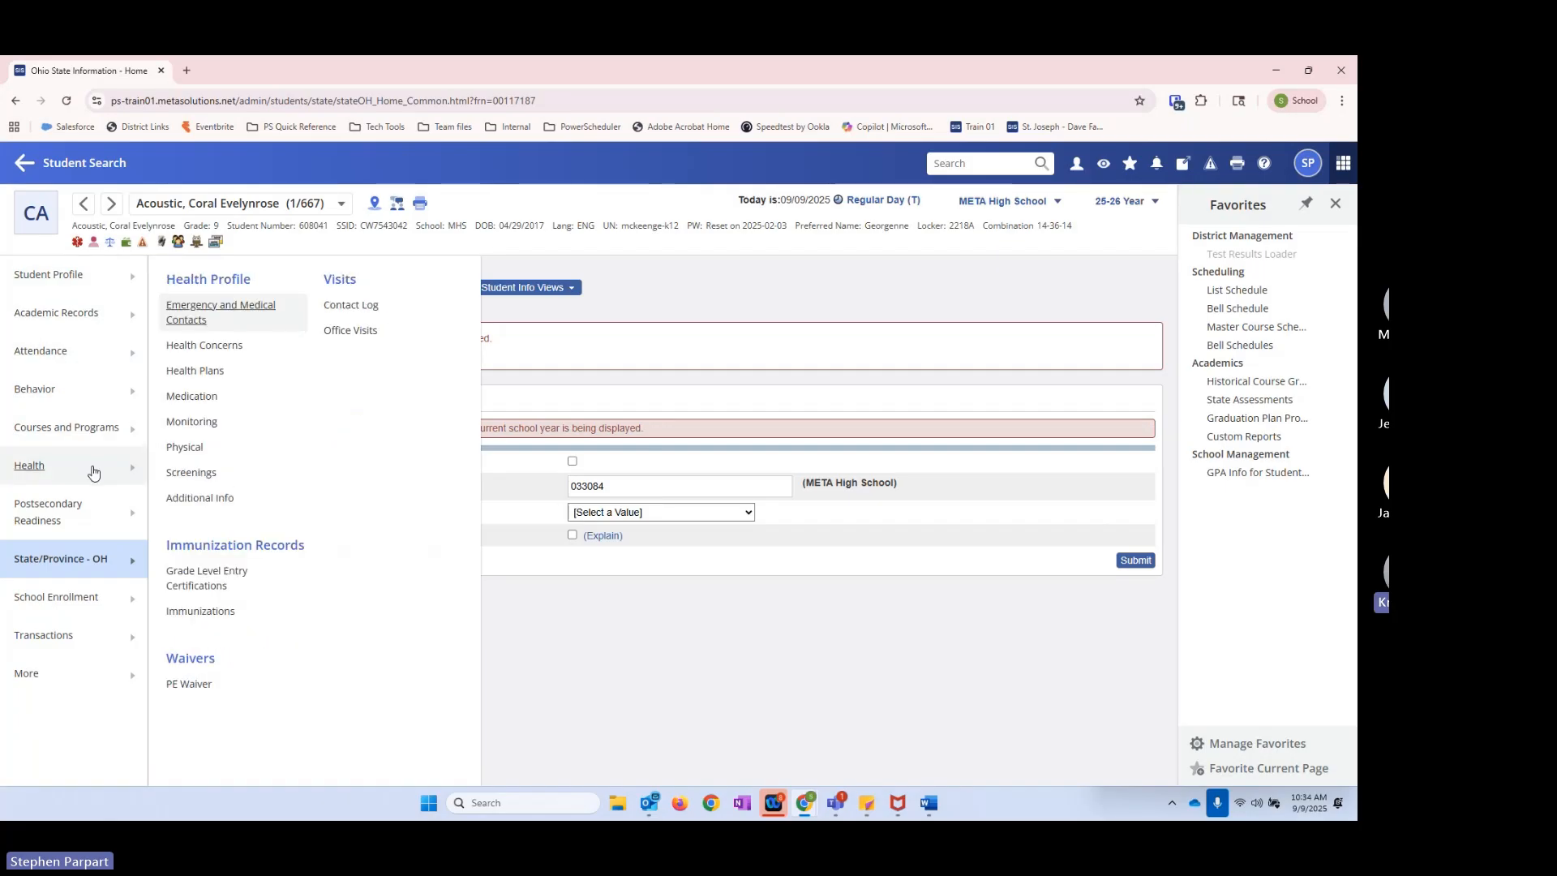
pyautogui.click(188, 312)
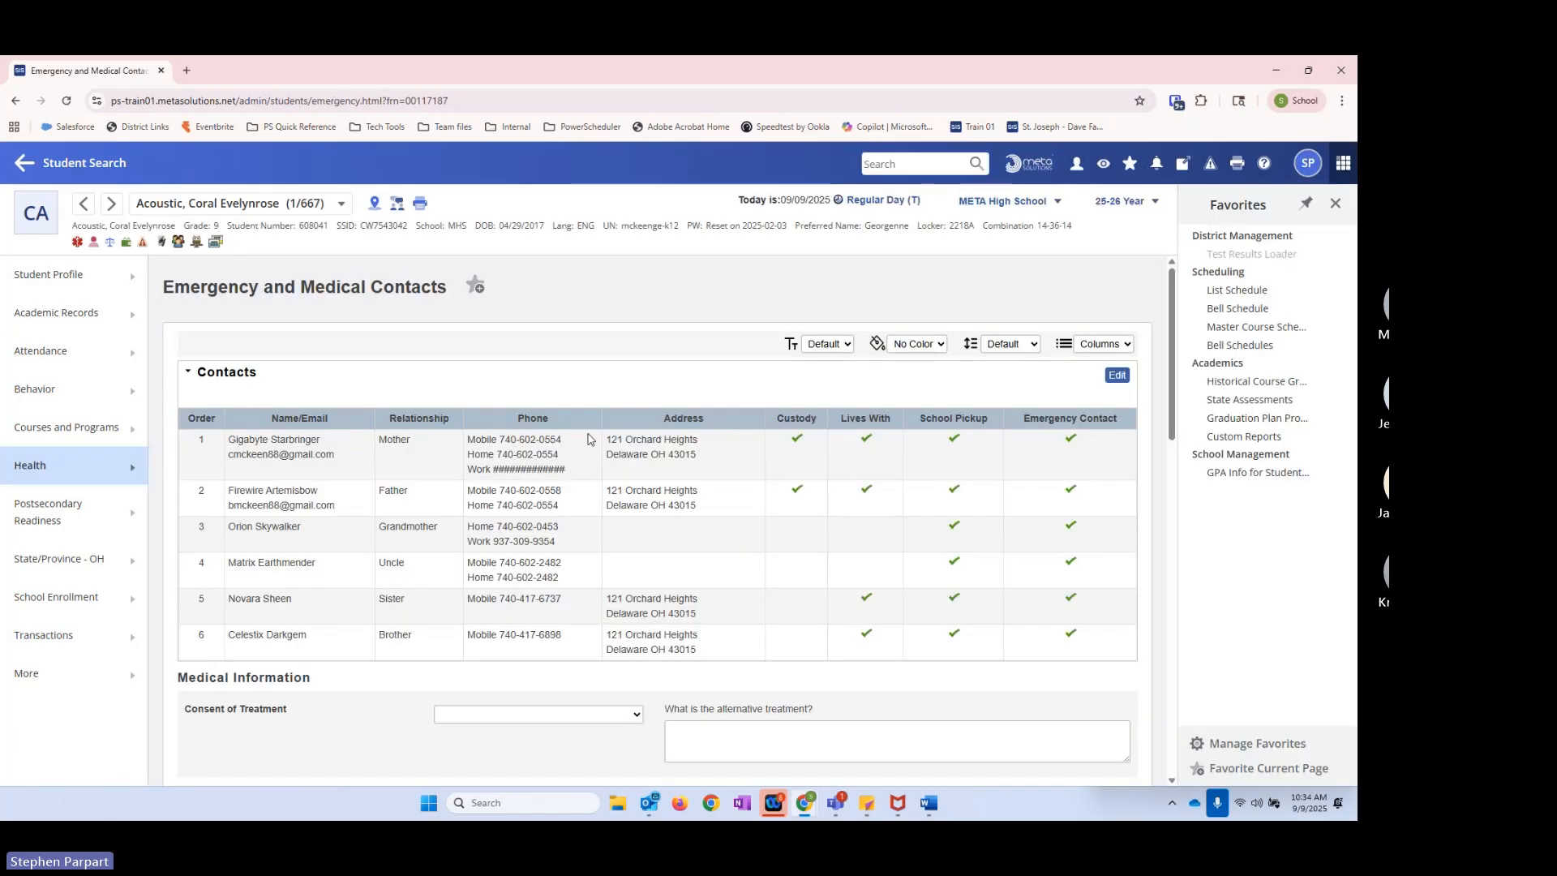
pyautogui.scroll(-2, 603, 396)
pyautogui.scroll(-2, 604, 678)
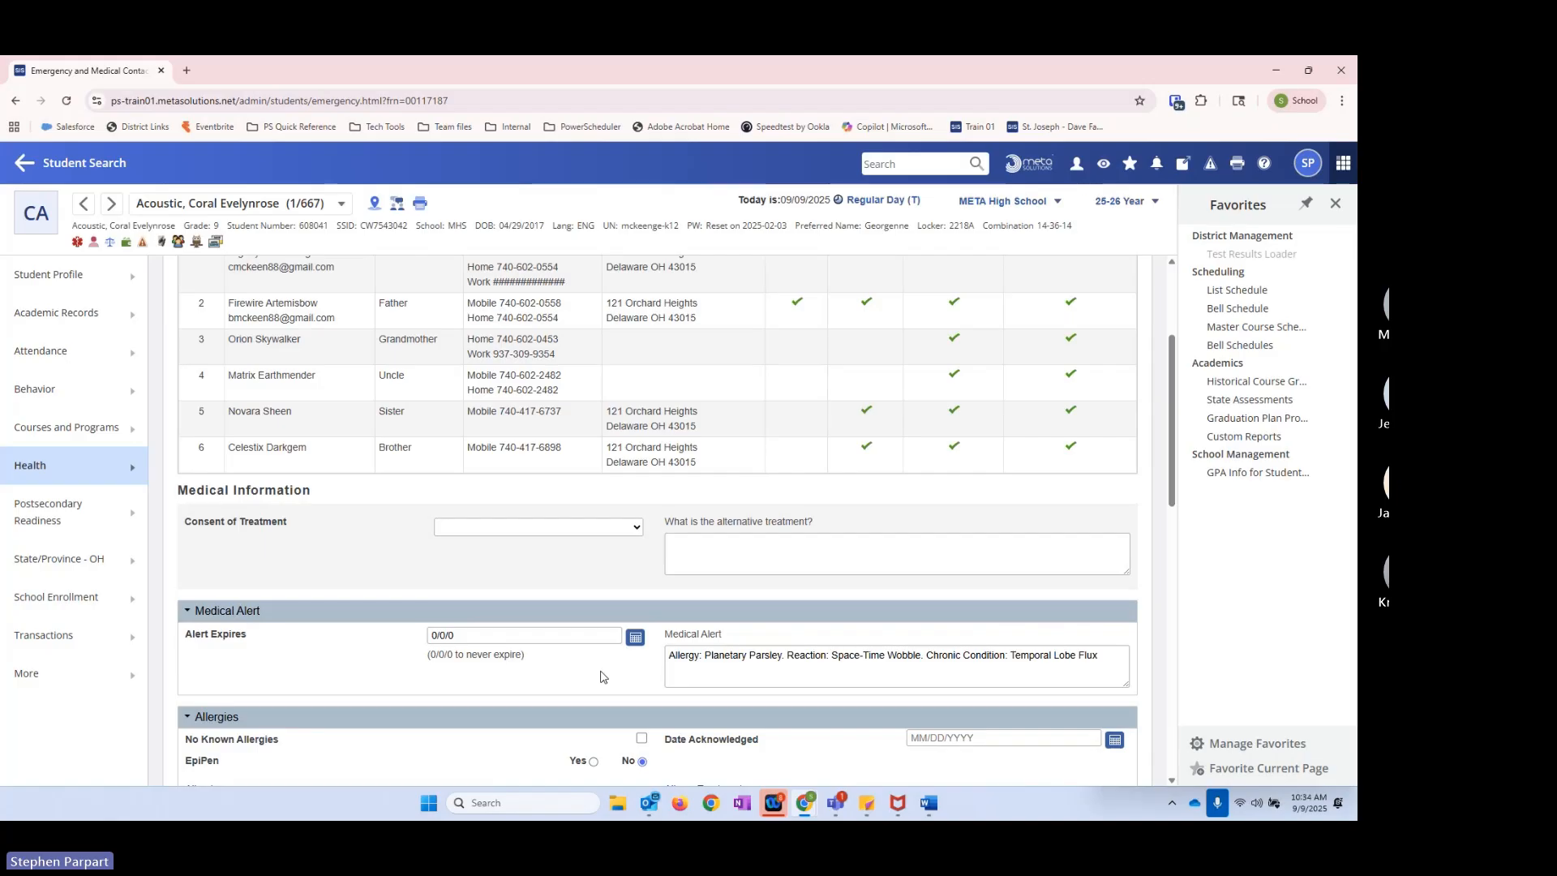
pyautogui.moveTo(671, 564); pyautogui.dragTo(819, 561)
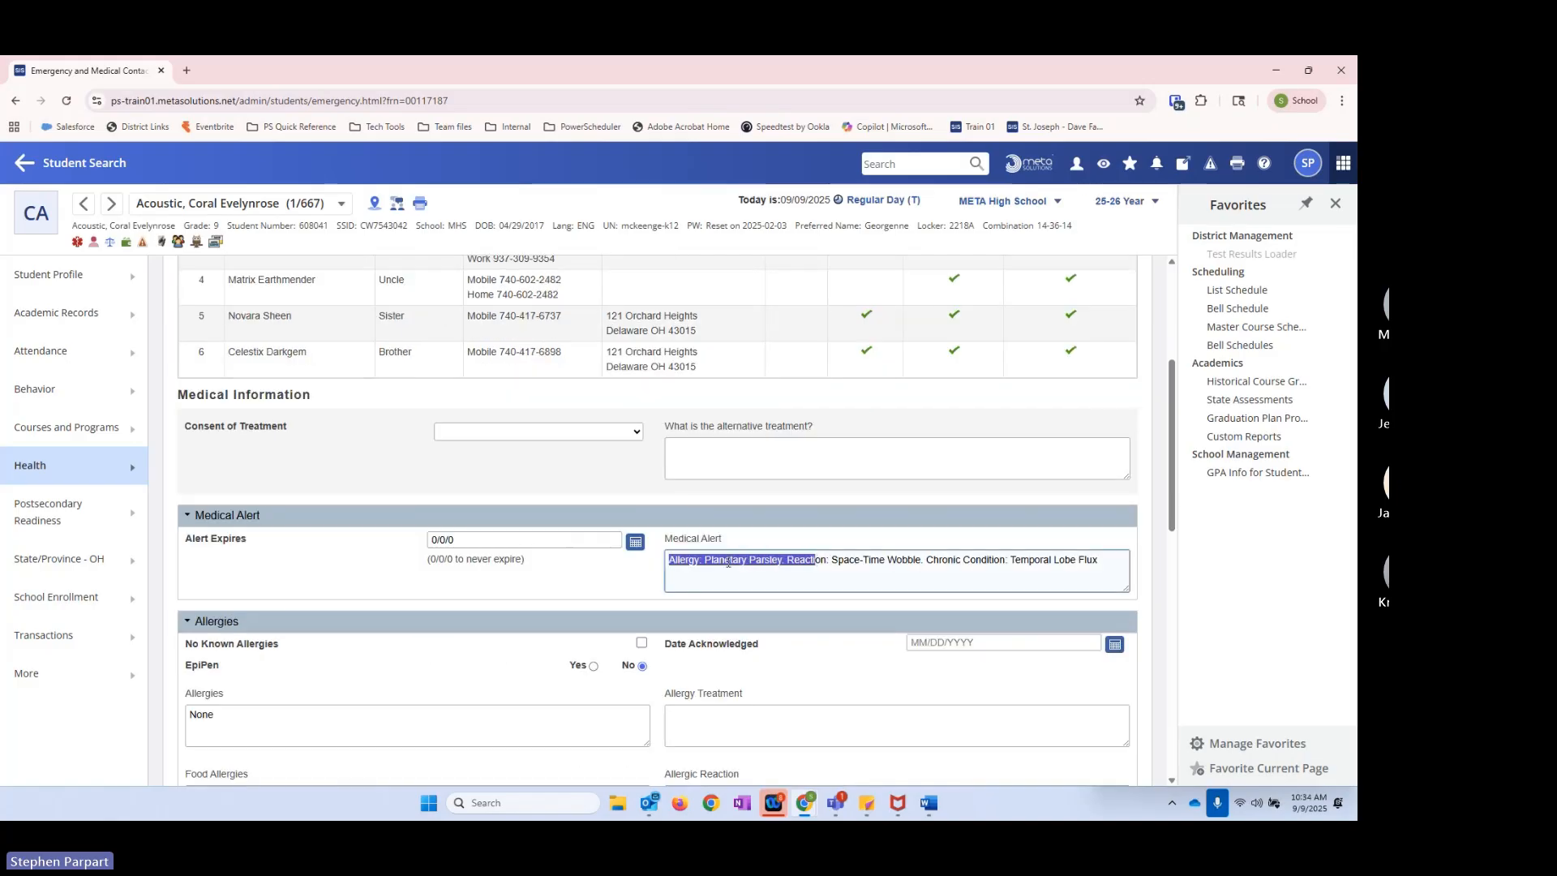
pyautogui.click(733, 560)
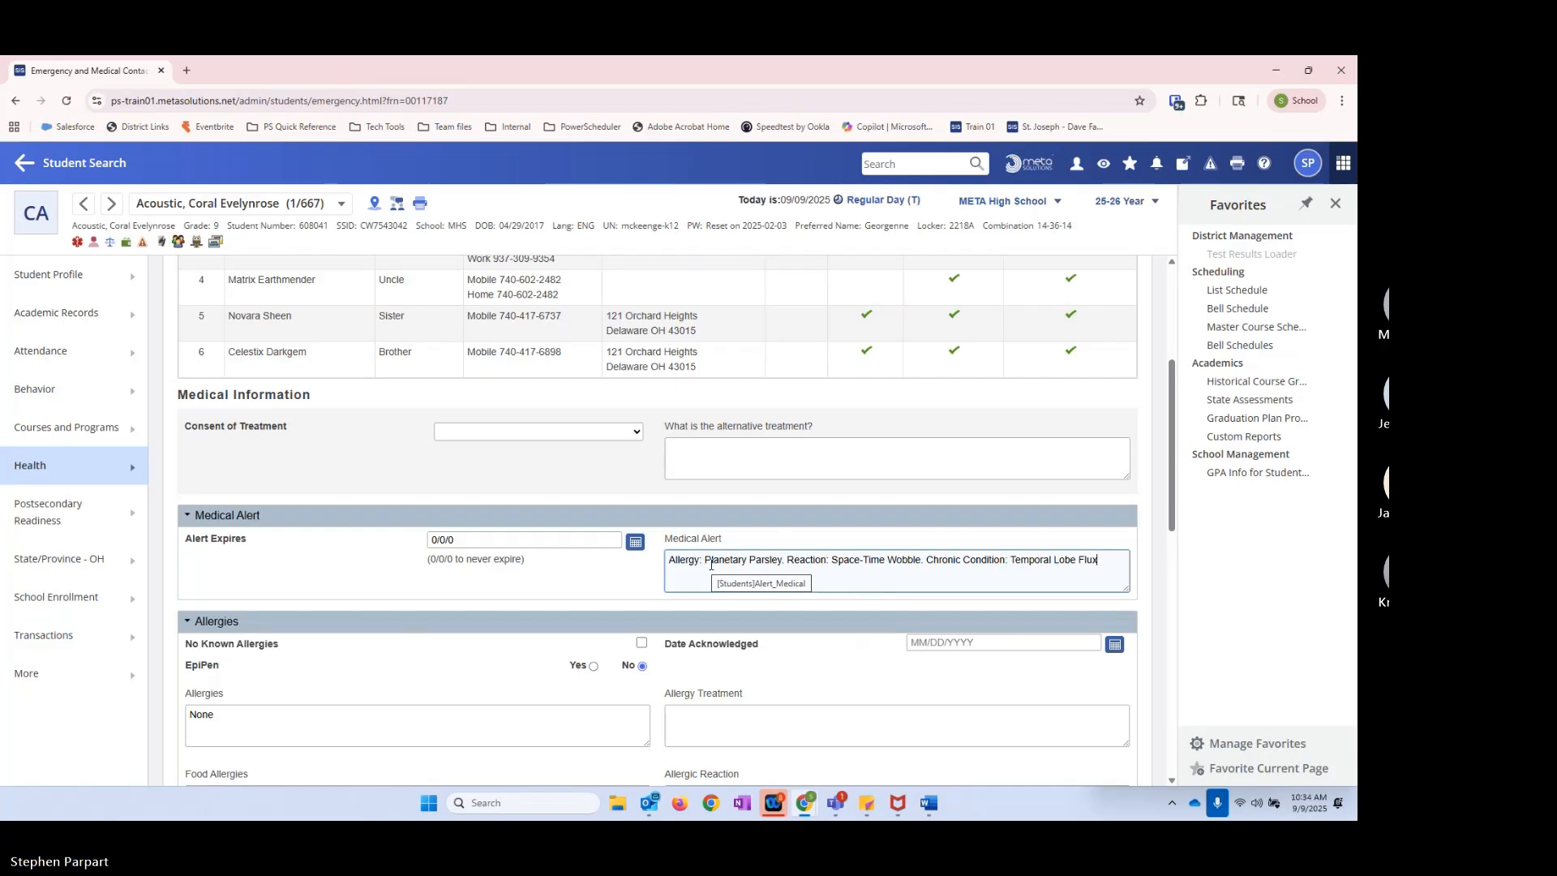
# Step: Replace the student's Medical Alert text with 2, then return to the student search without saving
pyautogui.moveTo(1104, 556); pyautogui.dragTo(667, 561)
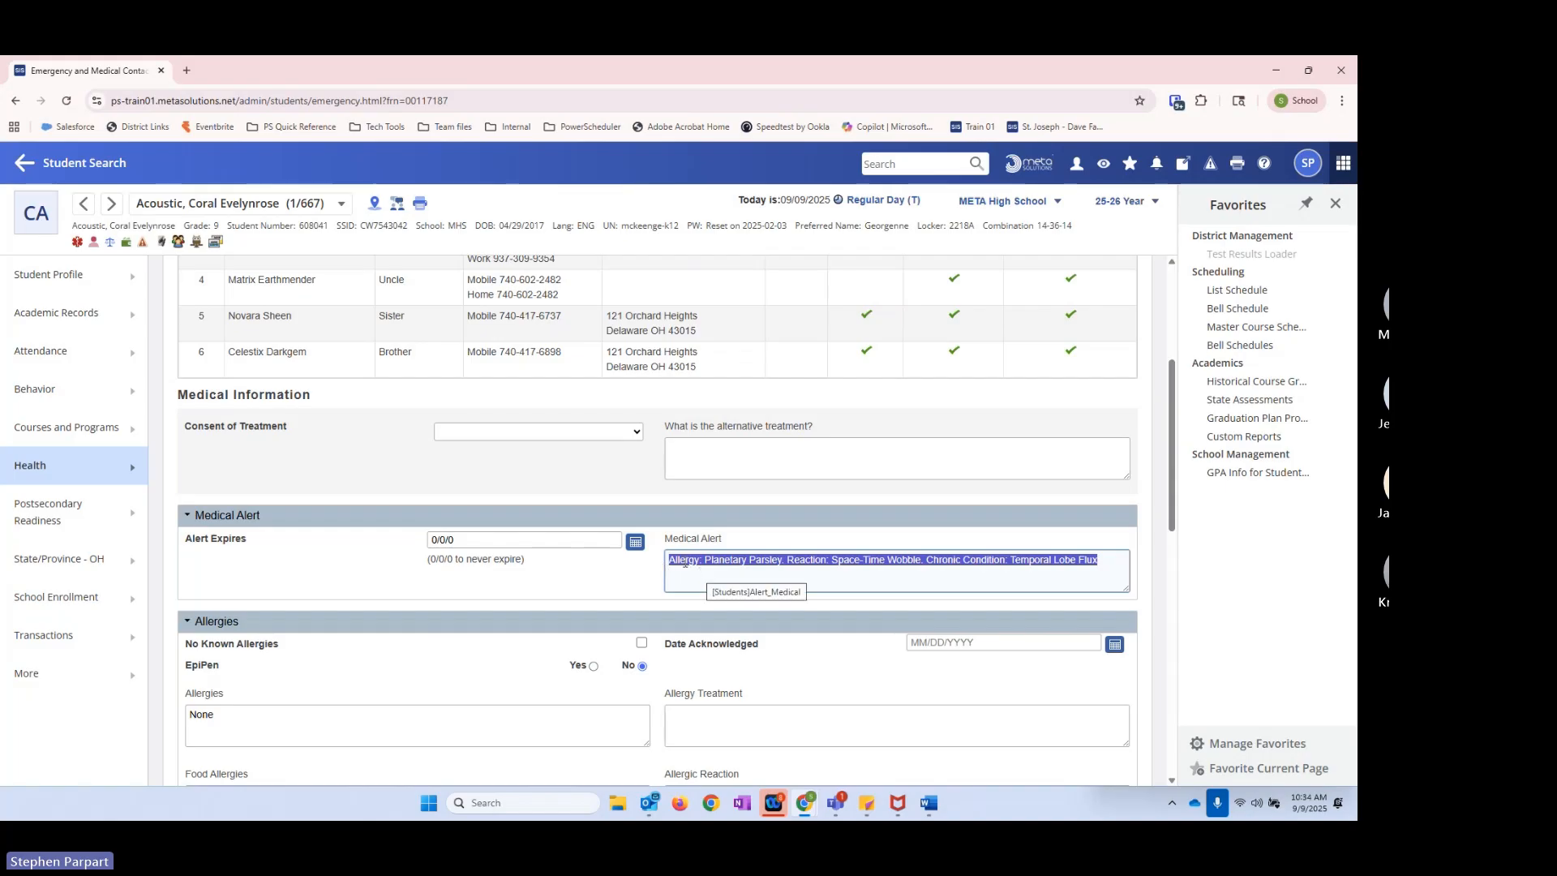
pyautogui.write('2')
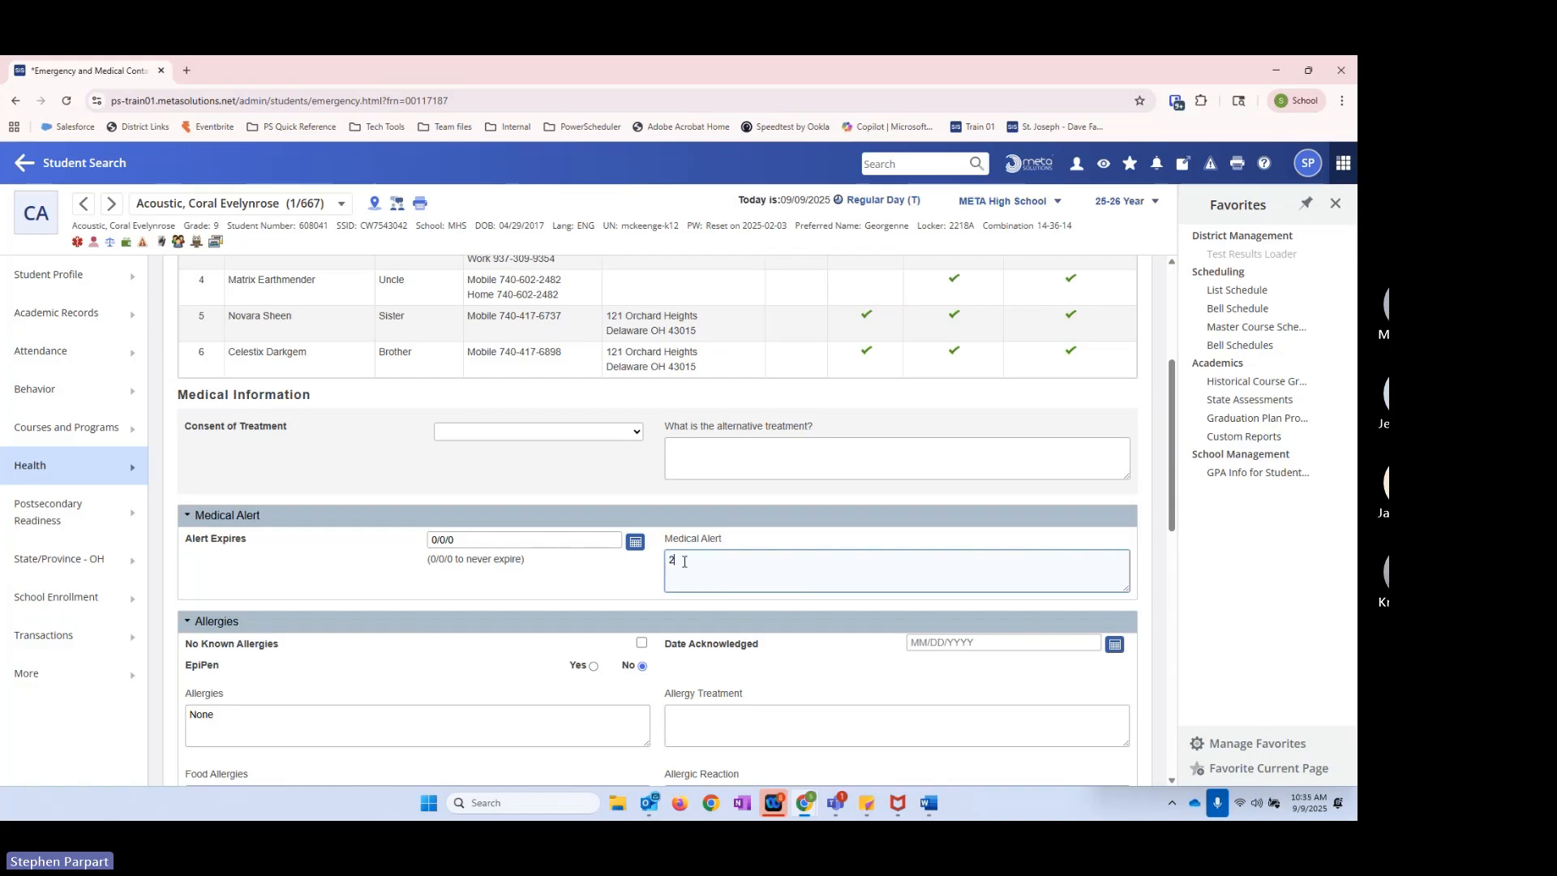
pyautogui.moveTo(683, 562); pyautogui.dragTo(650, 564)
pyautogui.click(762, 562)
pyautogui.scroll(1, 644, 588)
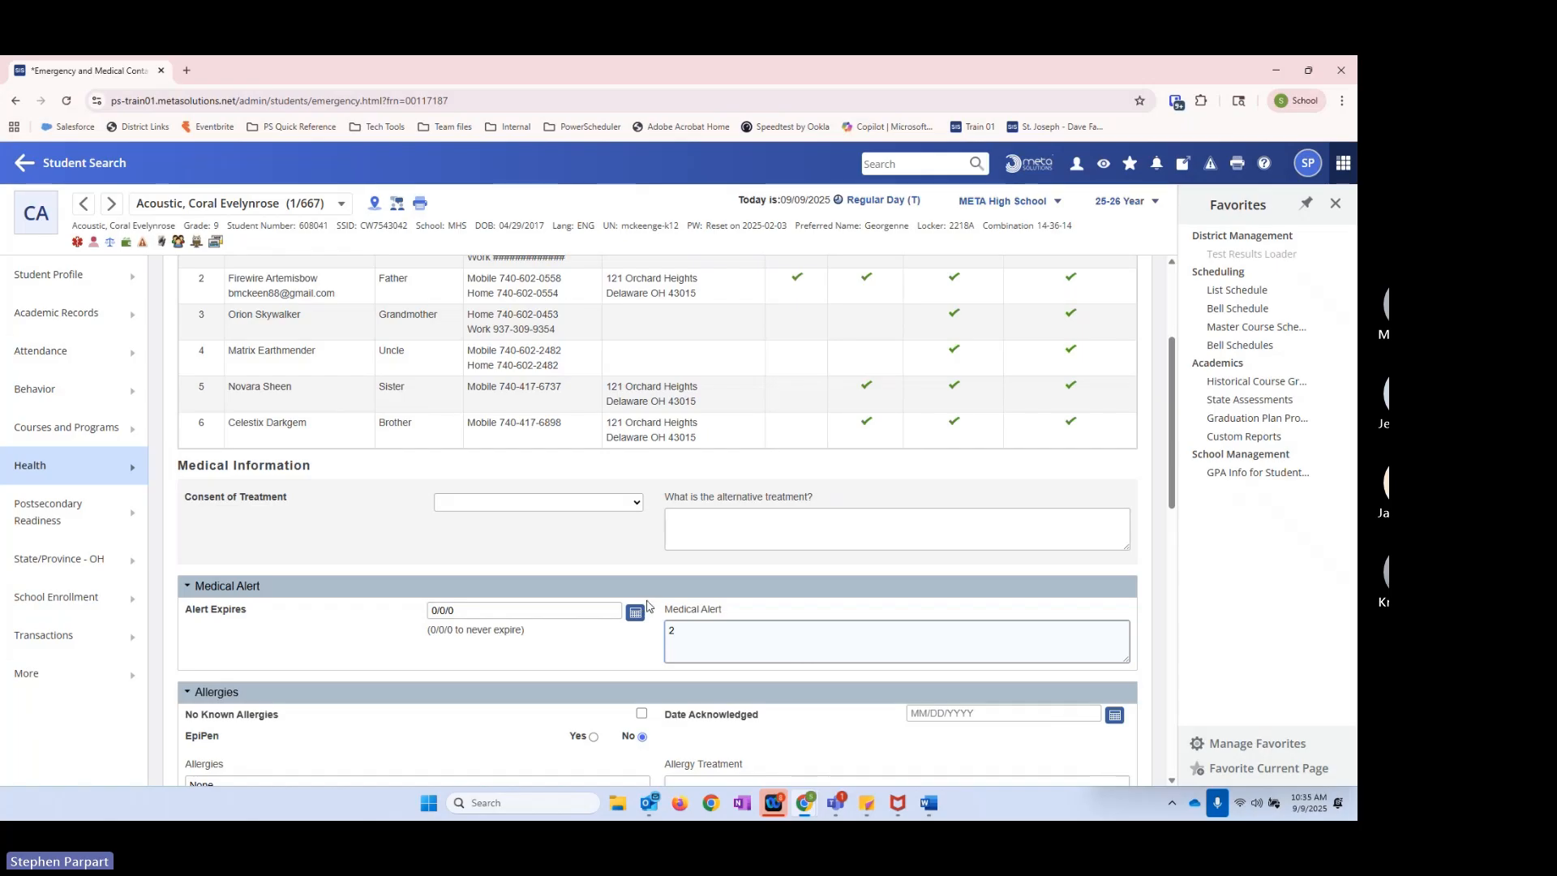
pyautogui.click(84, 163)
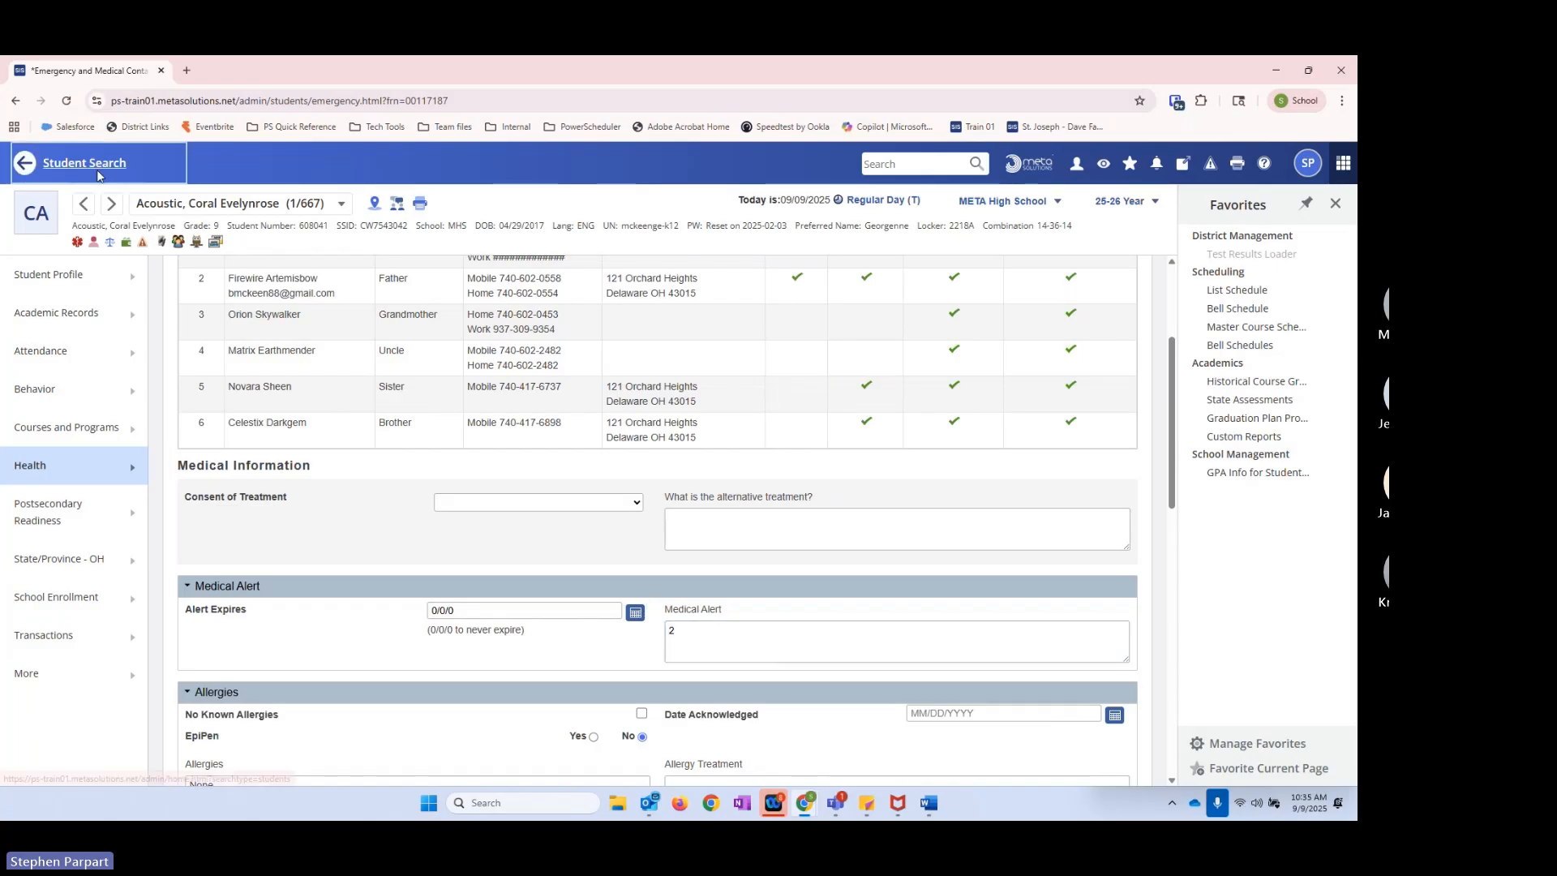
pyautogui.press('Return')
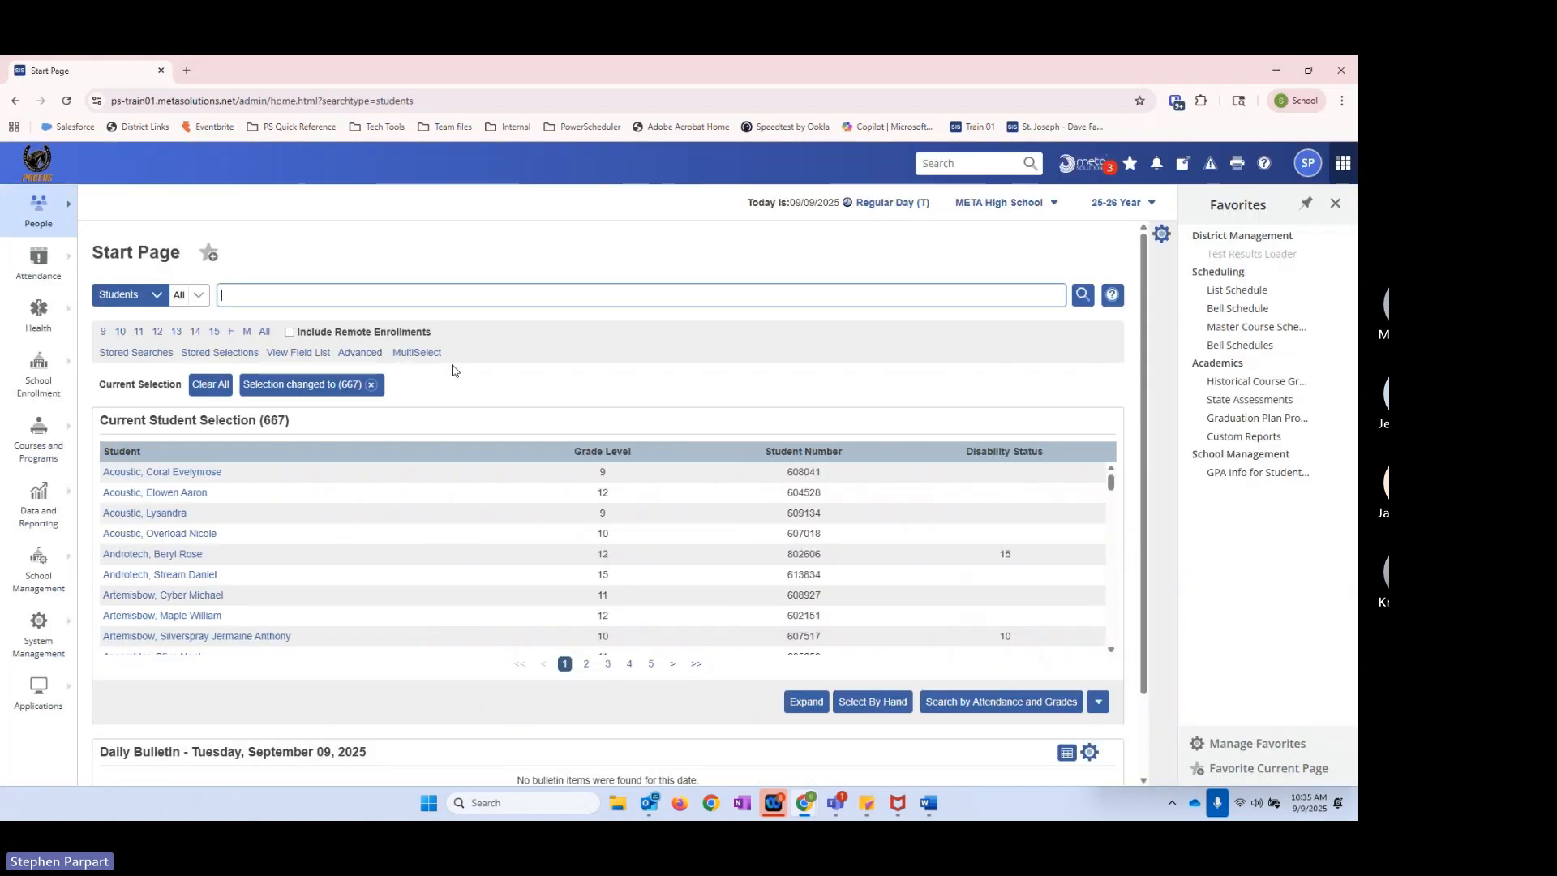
# Step: Clear the student selection, find the Alert_Medical field by filtering the field list for "med", and run an Alert_Medical# search
pyautogui.click(372, 385)
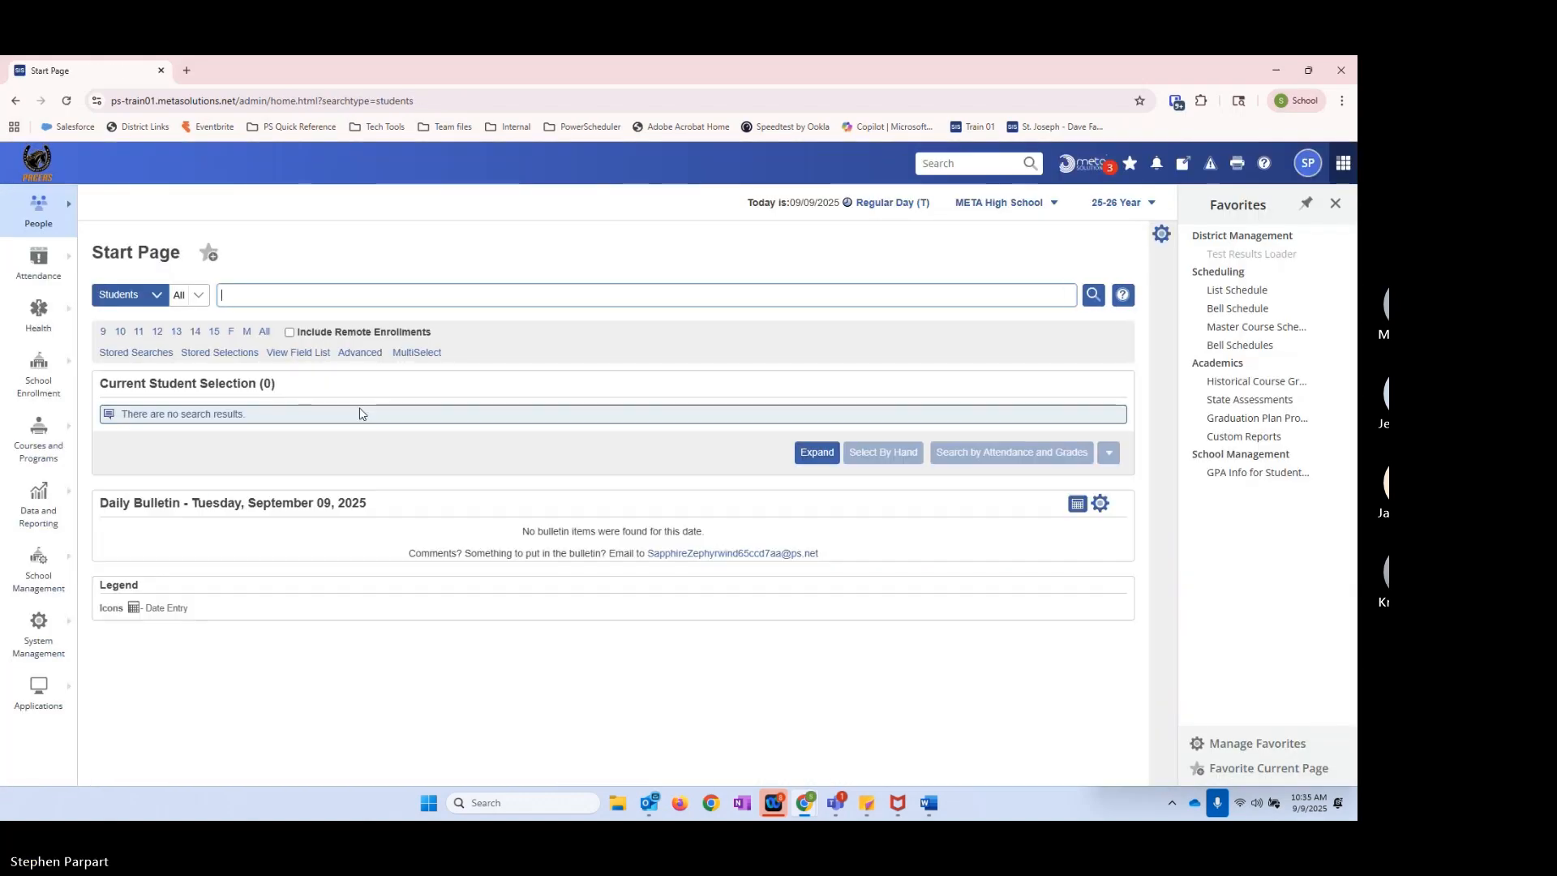
pyautogui.click(278, 355)
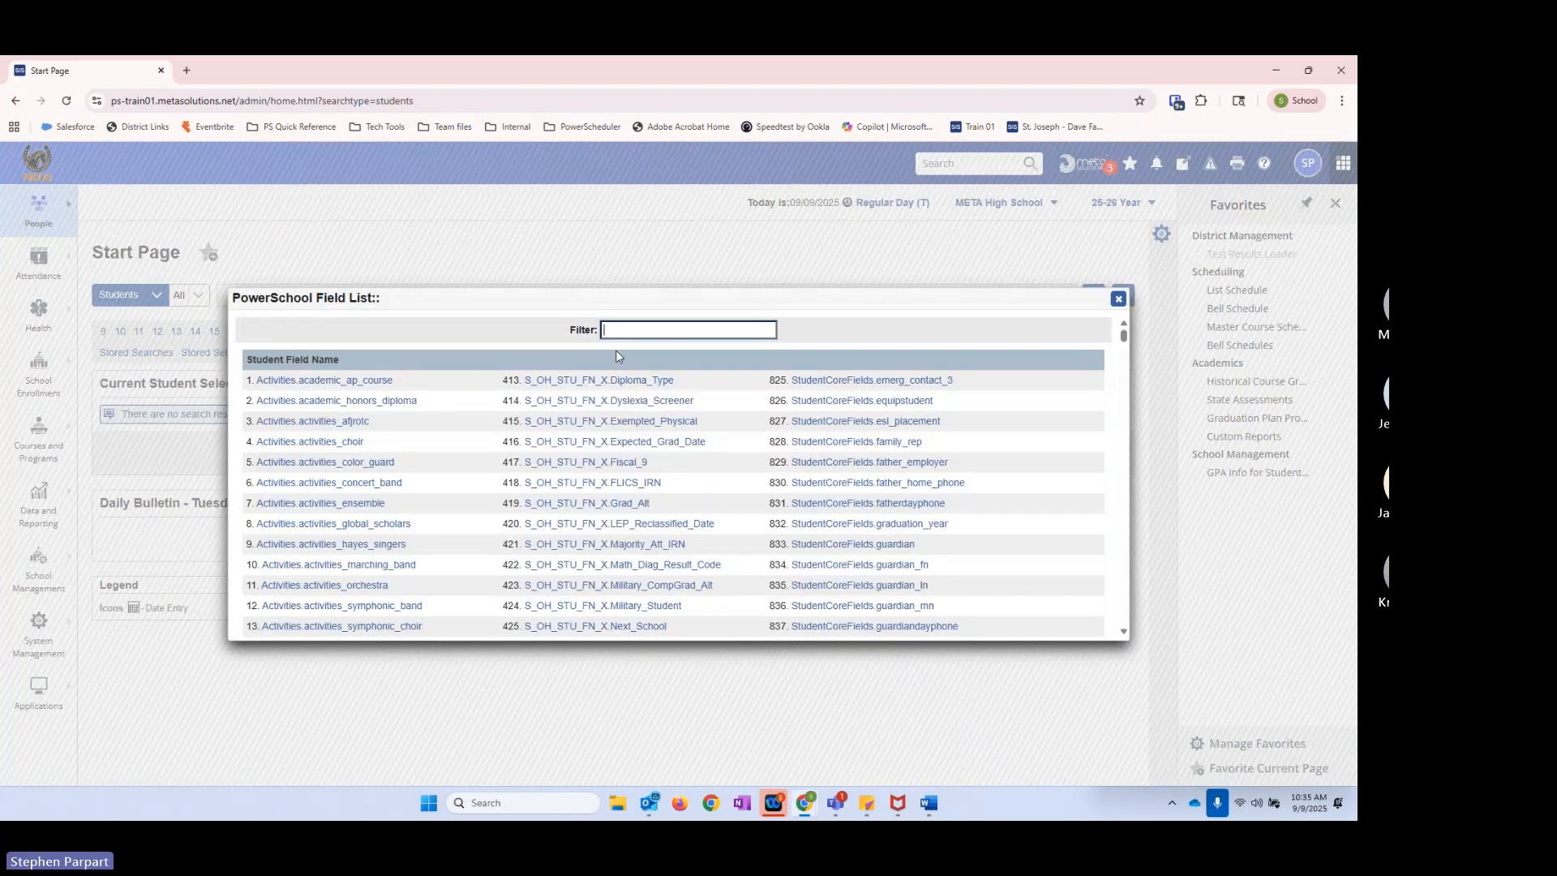
pyautogui.write('medical_al')
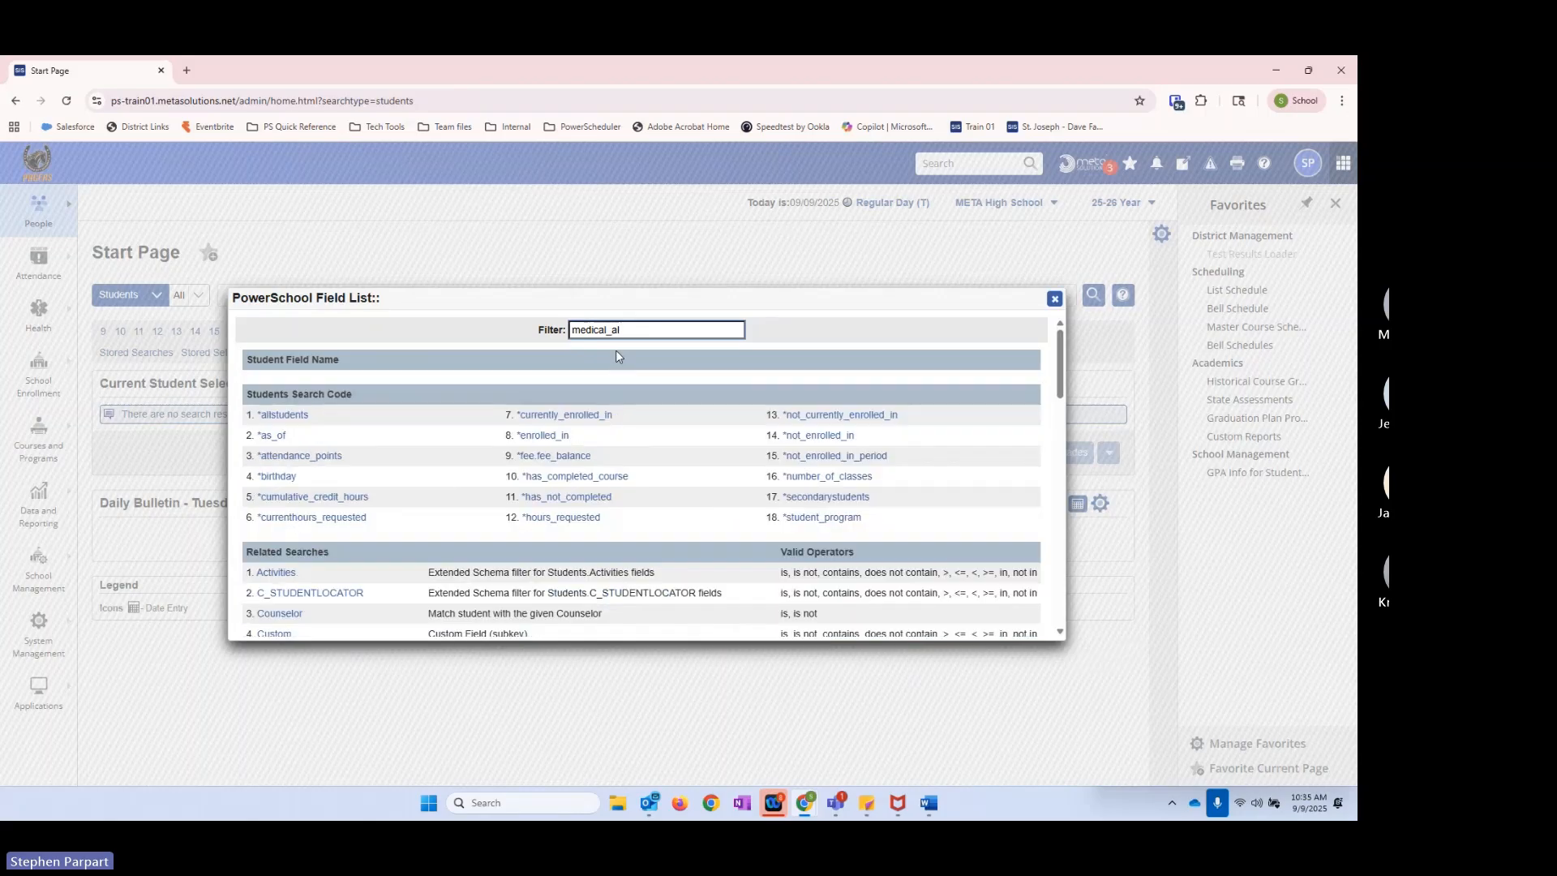
pyautogui.press('BackSpace')
pyautogui.press('BackSpace')
pyautogui.press('BackSpace')
pyautogui.press('BackSpace')
pyautogui.press('BackSpace')
pyautogui.press('BackSpace')
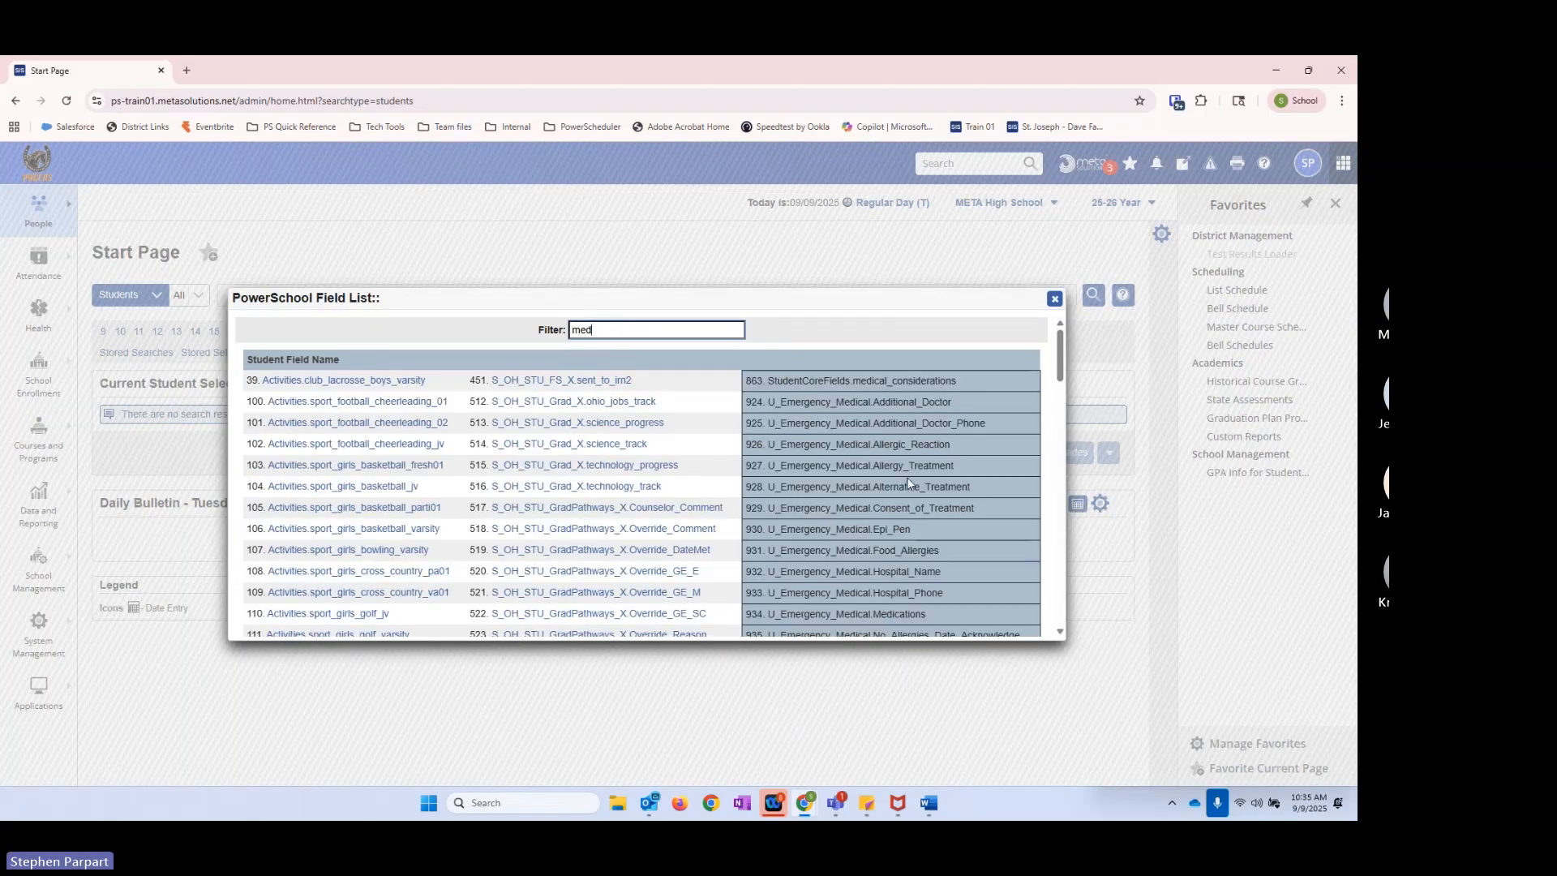
pyautogui.scroll(-2, 310, 568)
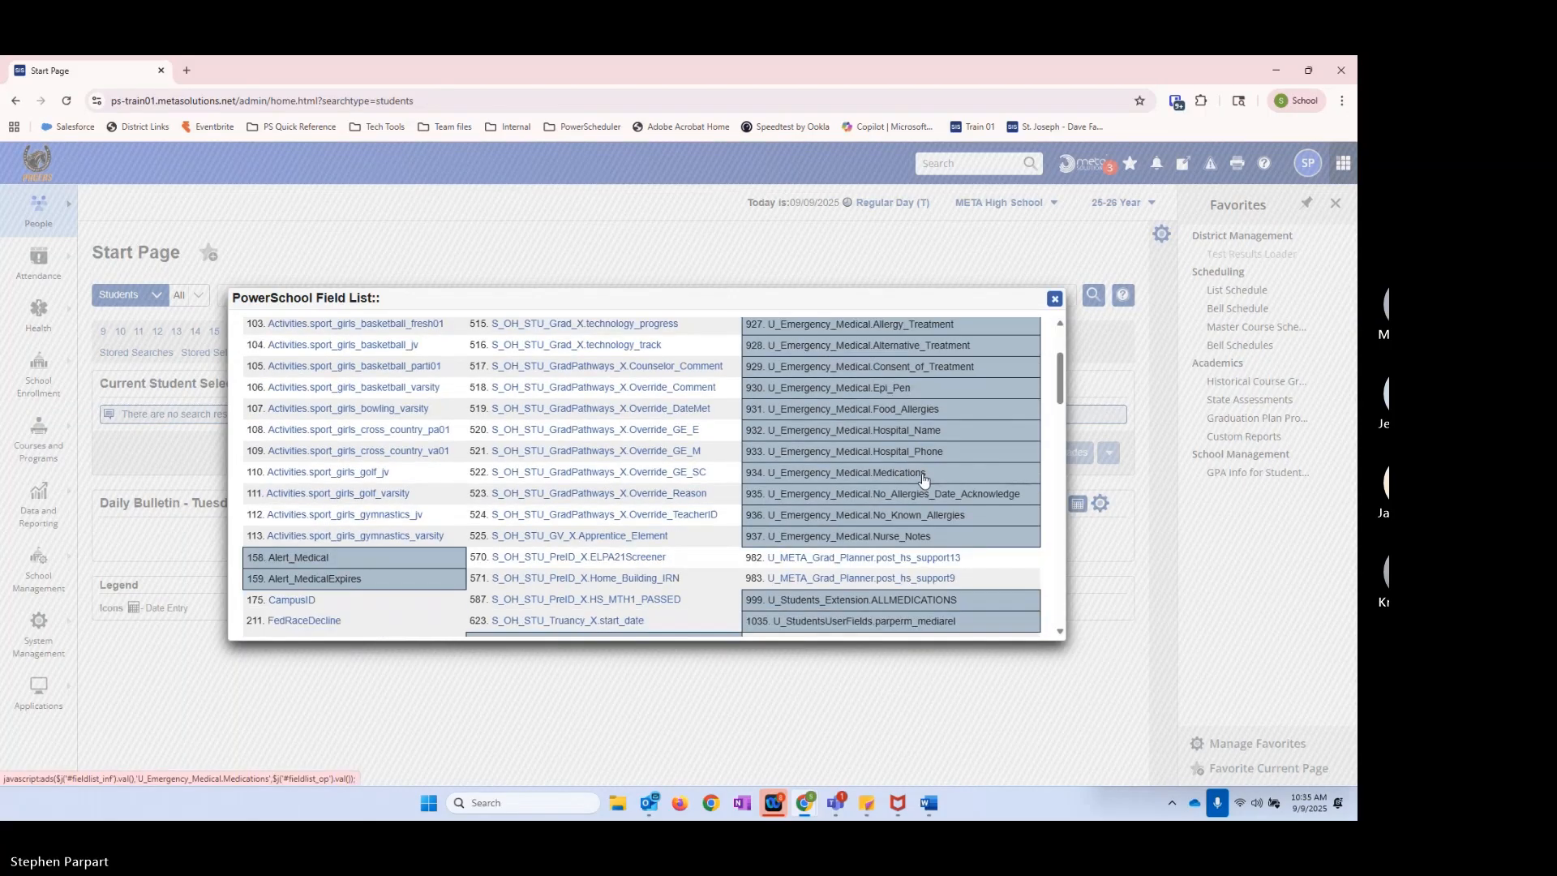
pyautogui.click(311, 558)
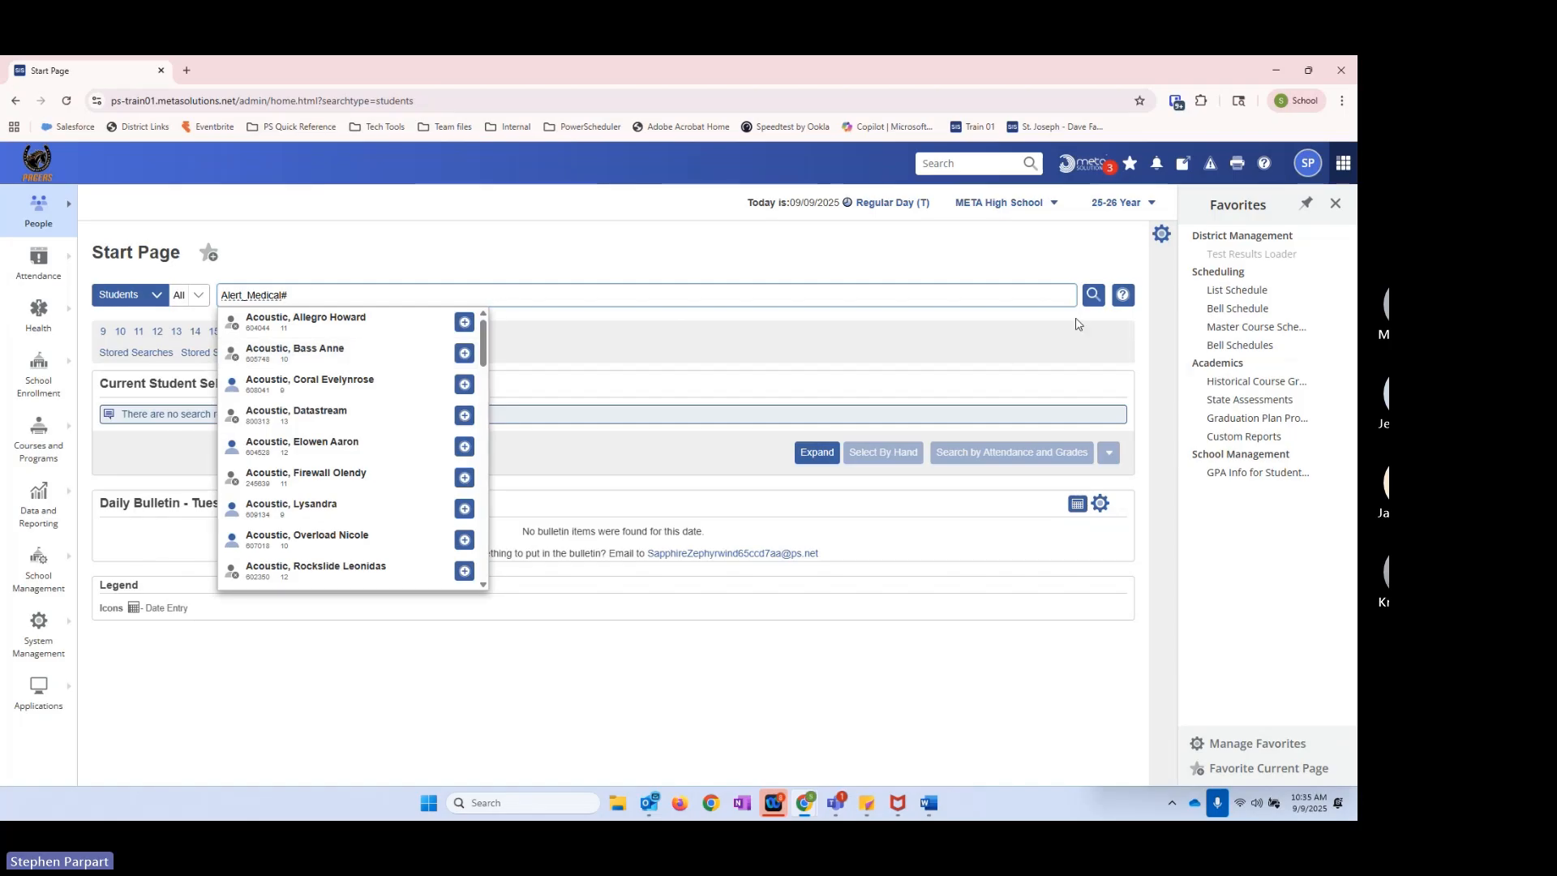
pyautogui.click(1094, 294)
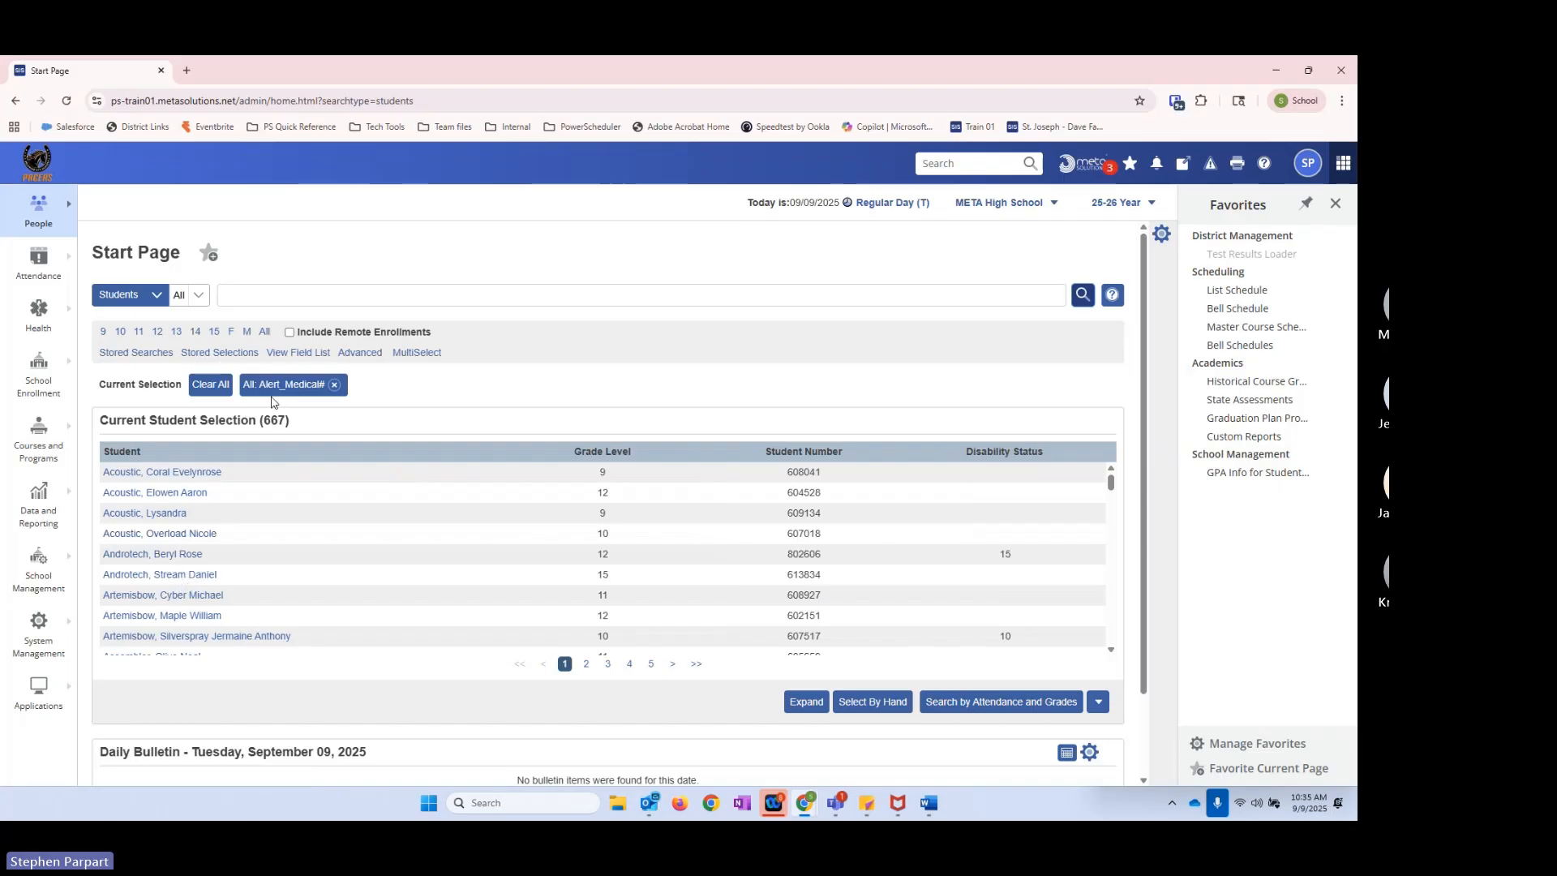
# Step: Open the **Newer HS Students stored search and examine its name against its DistrictEntryDate and grade_level instructions
pyautogui.click(130, 353)
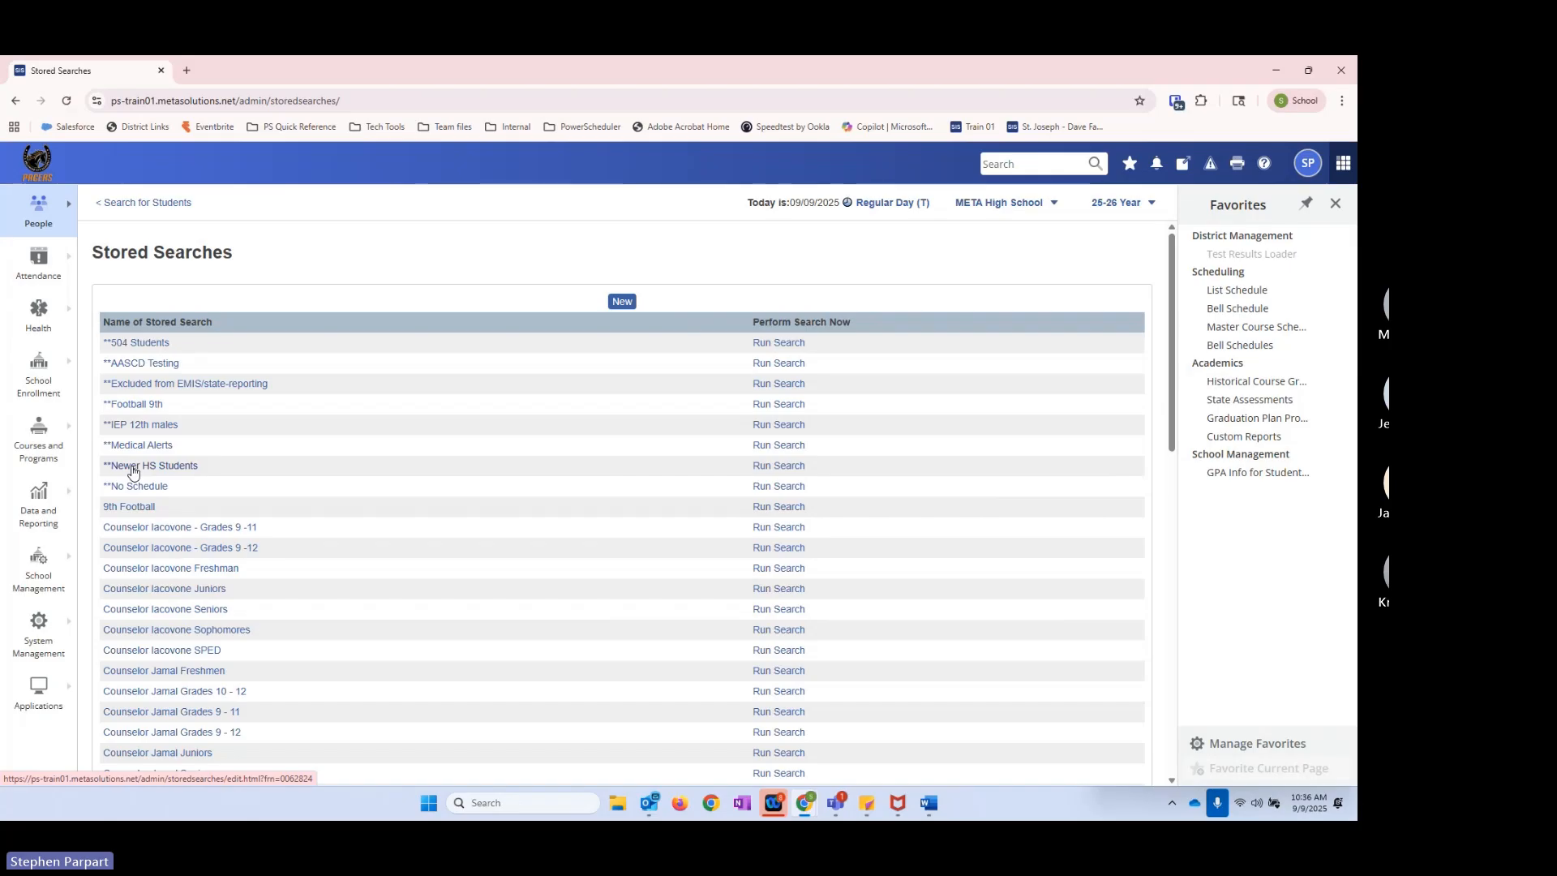
pyautogui.click(134, 472)
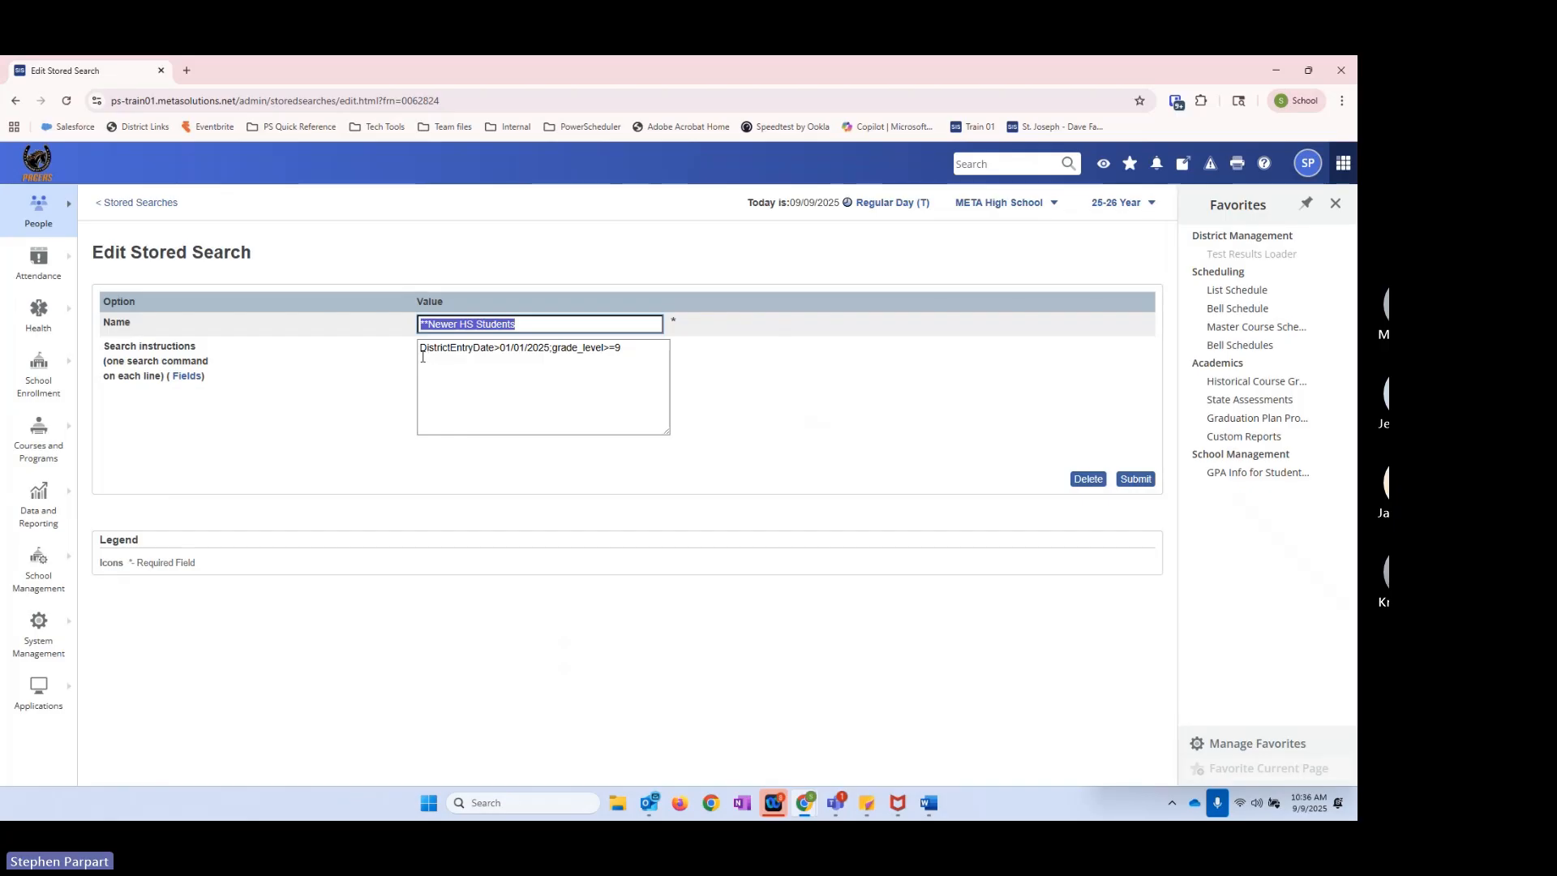
pyautogui.moveTo(420, 349); pyautogui.dragTo(495, 348)
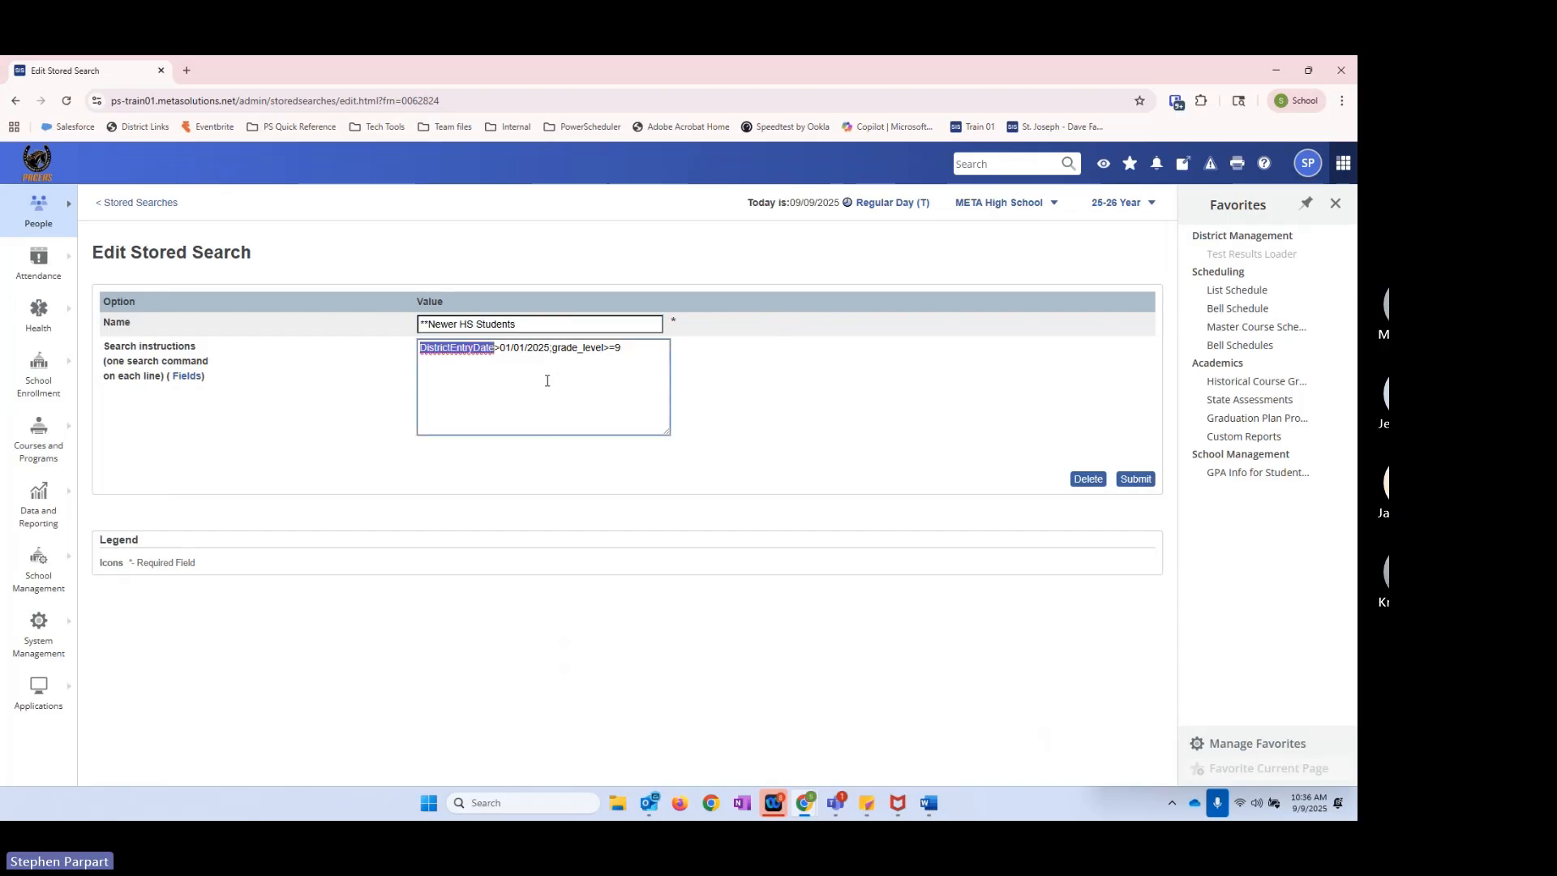
pyautogui.click(518, 324)
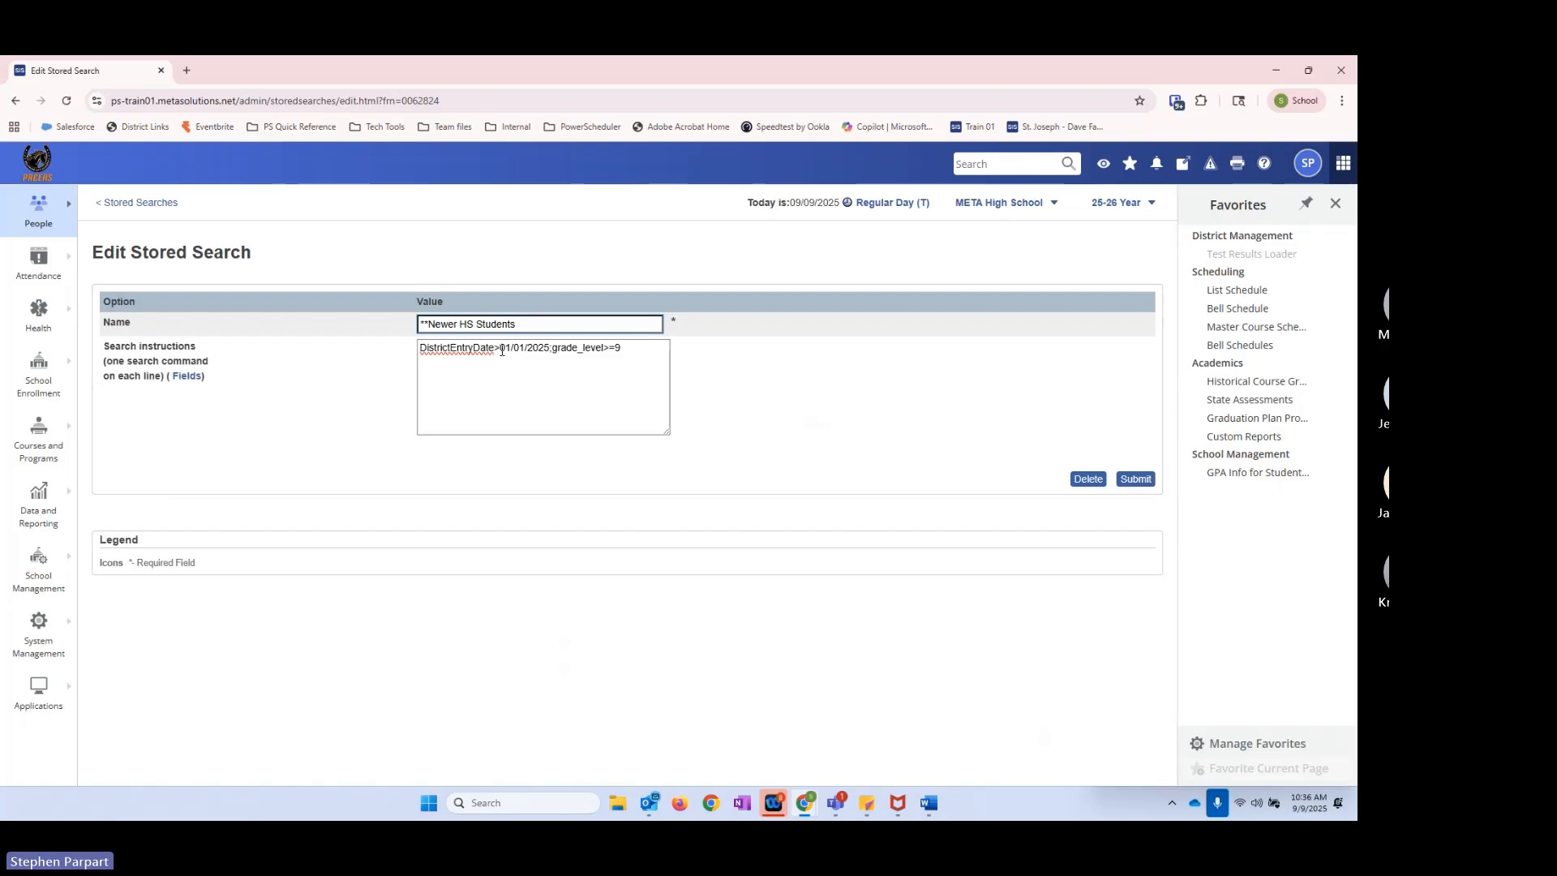
pyautogui.moveTo(502, 348); pyautogui.dragTo(550, 348)
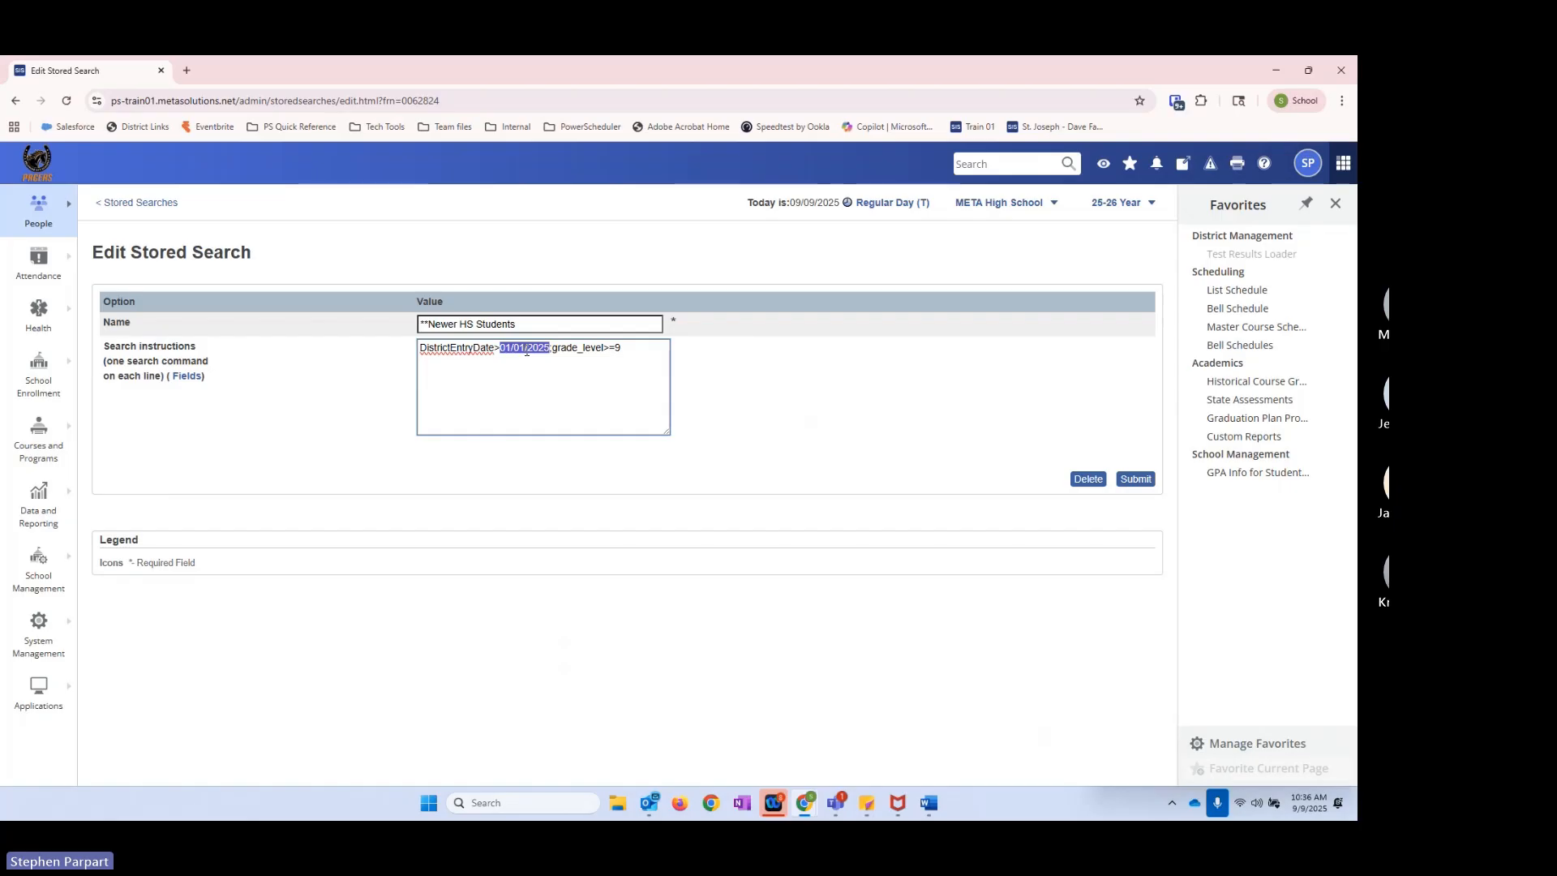
pyautogui.click(622, 387)
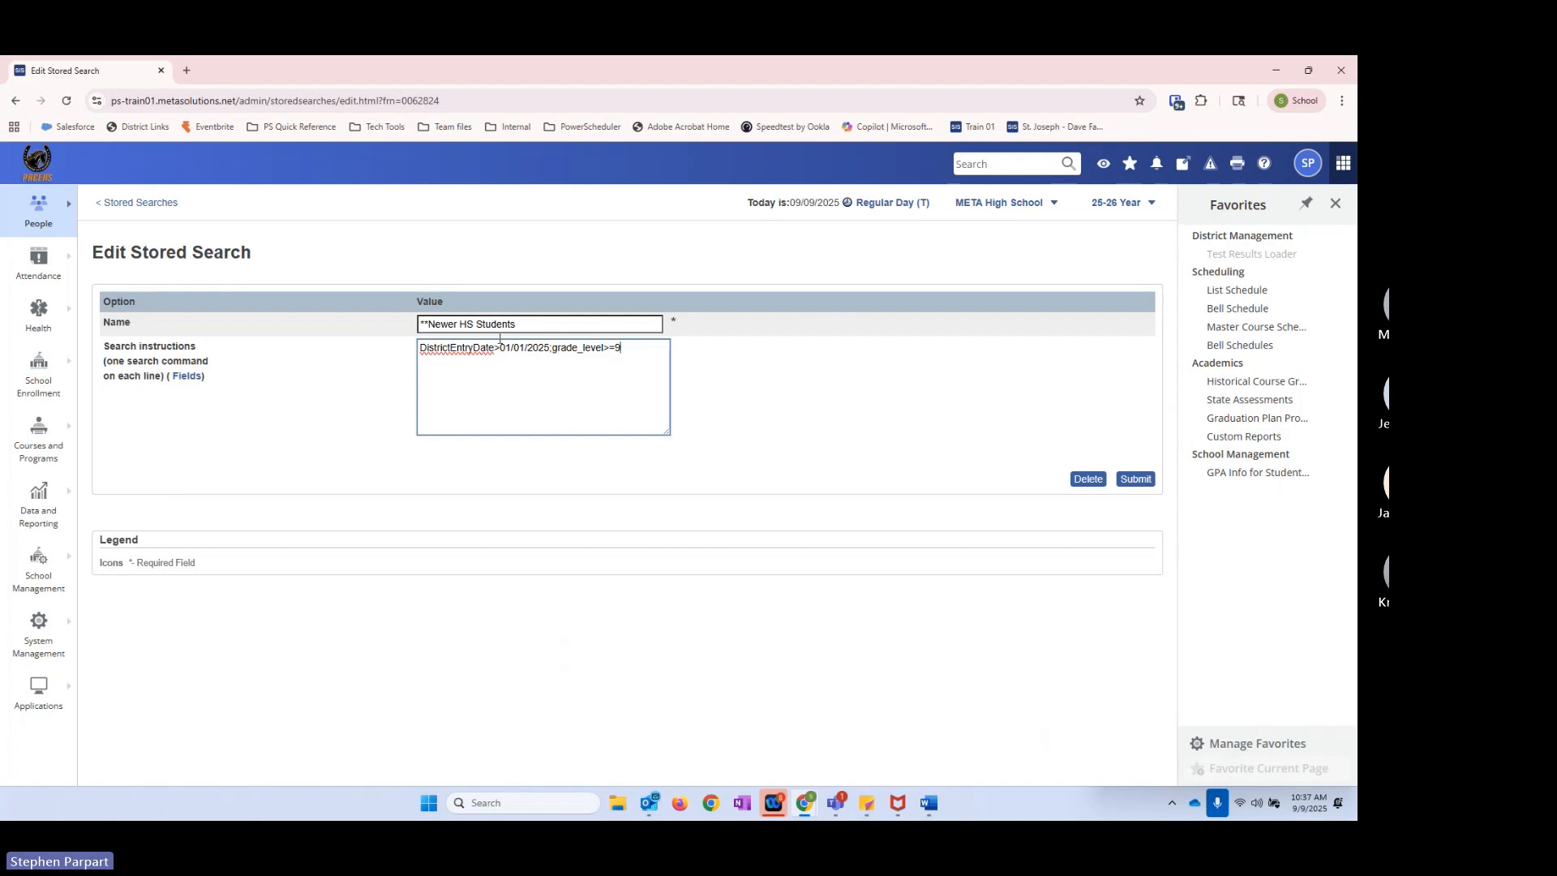
pyautogui.moveTo(460, 323); pyautogui.dragTo(474, 324)
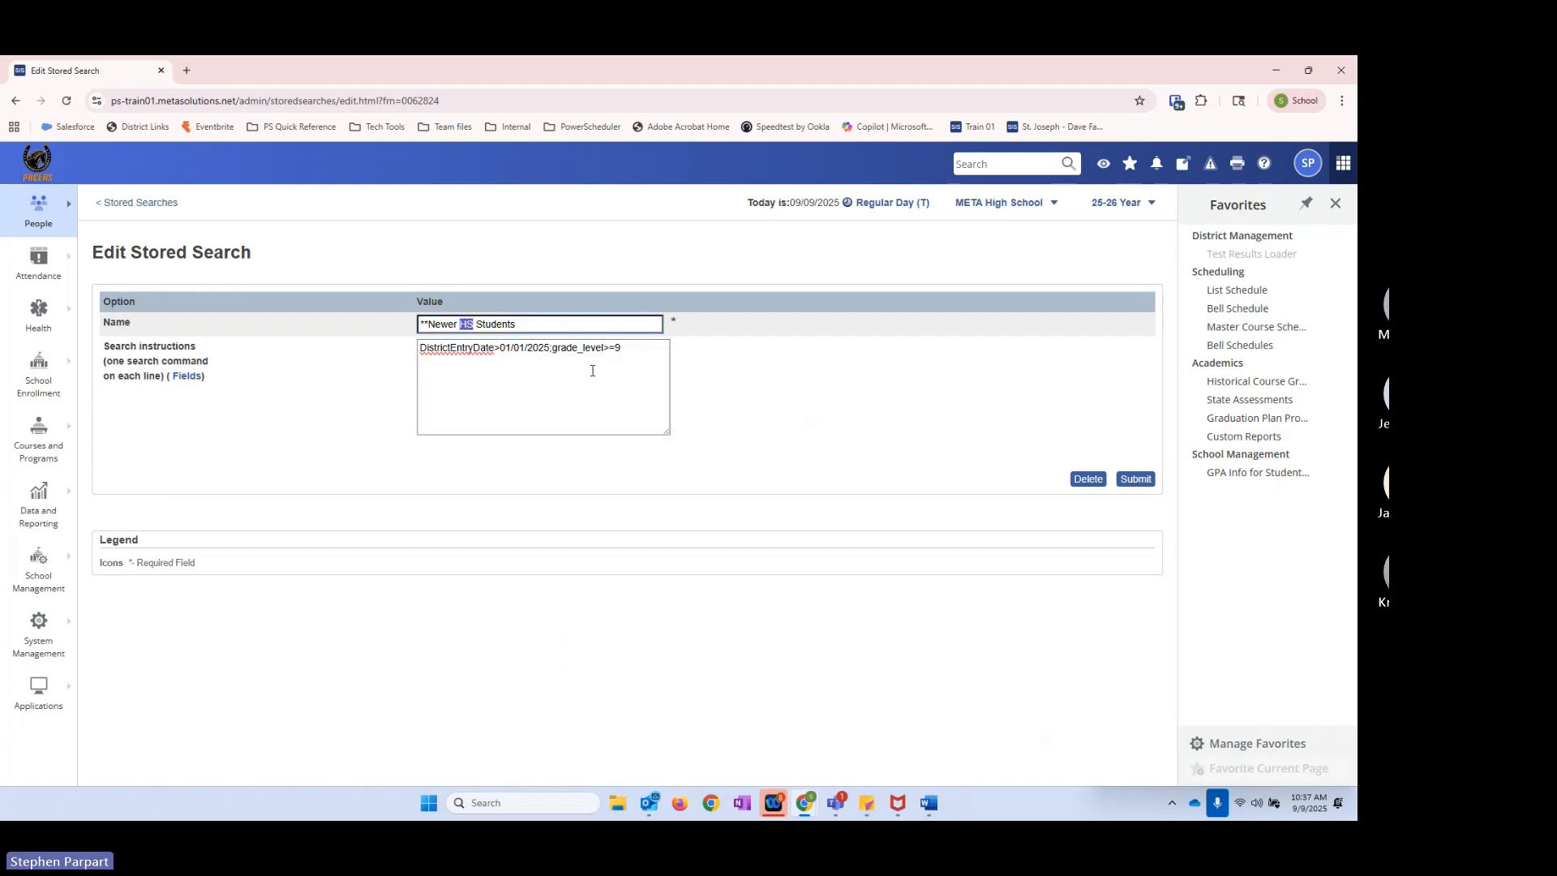
pyautogui.click(623, 351)
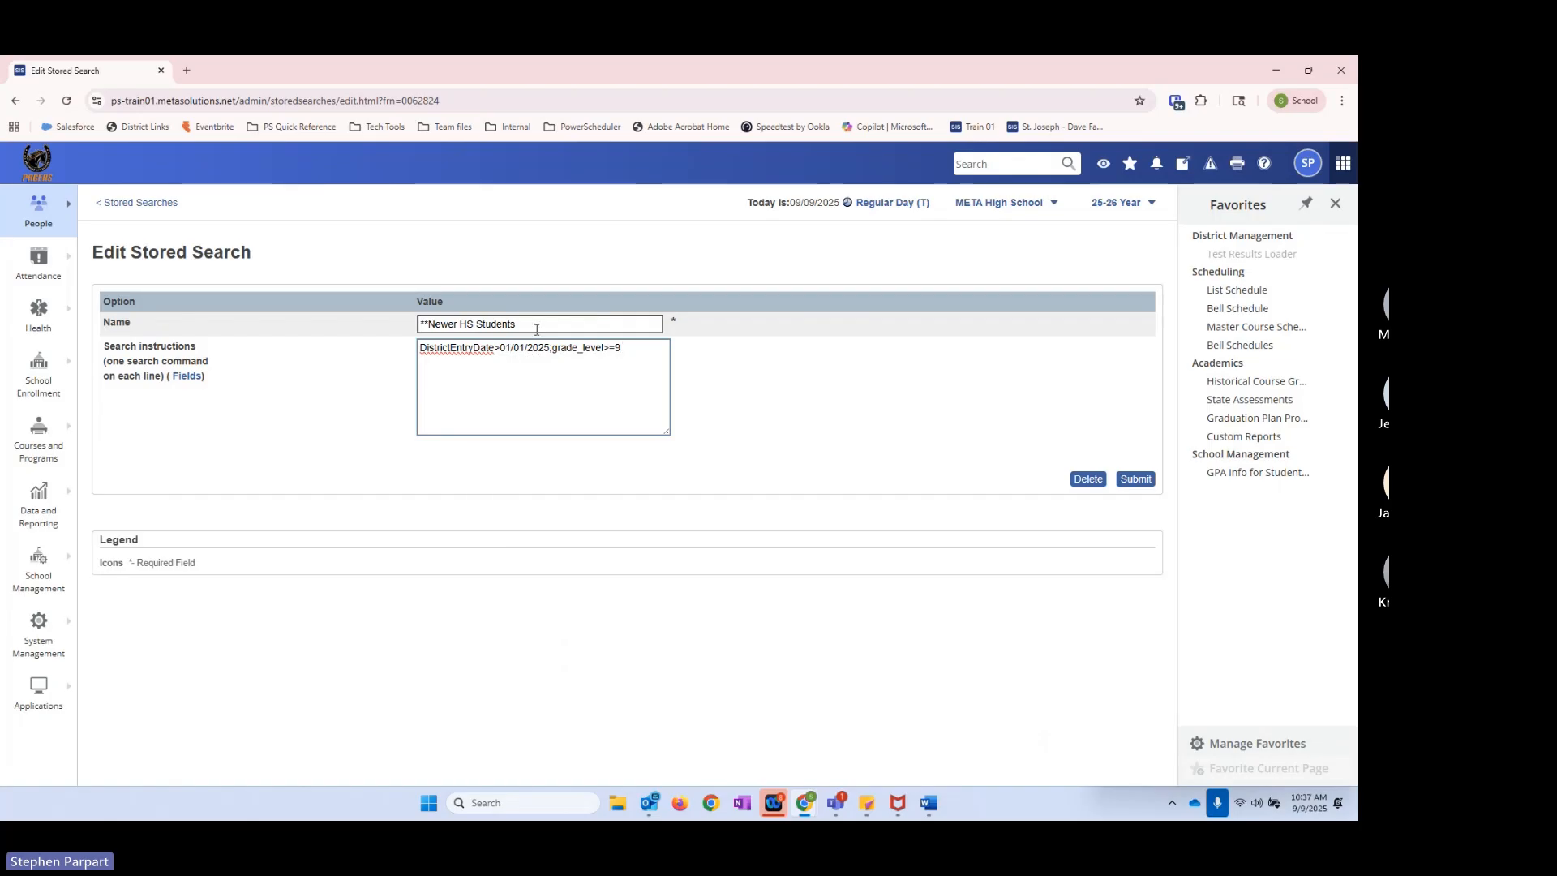
# Step: Set the DistrictEntryDate criterion to >08/01/2025 and review the grade_level criterion
pyautogui.press('BackSpace')
pyautogui.write('8')
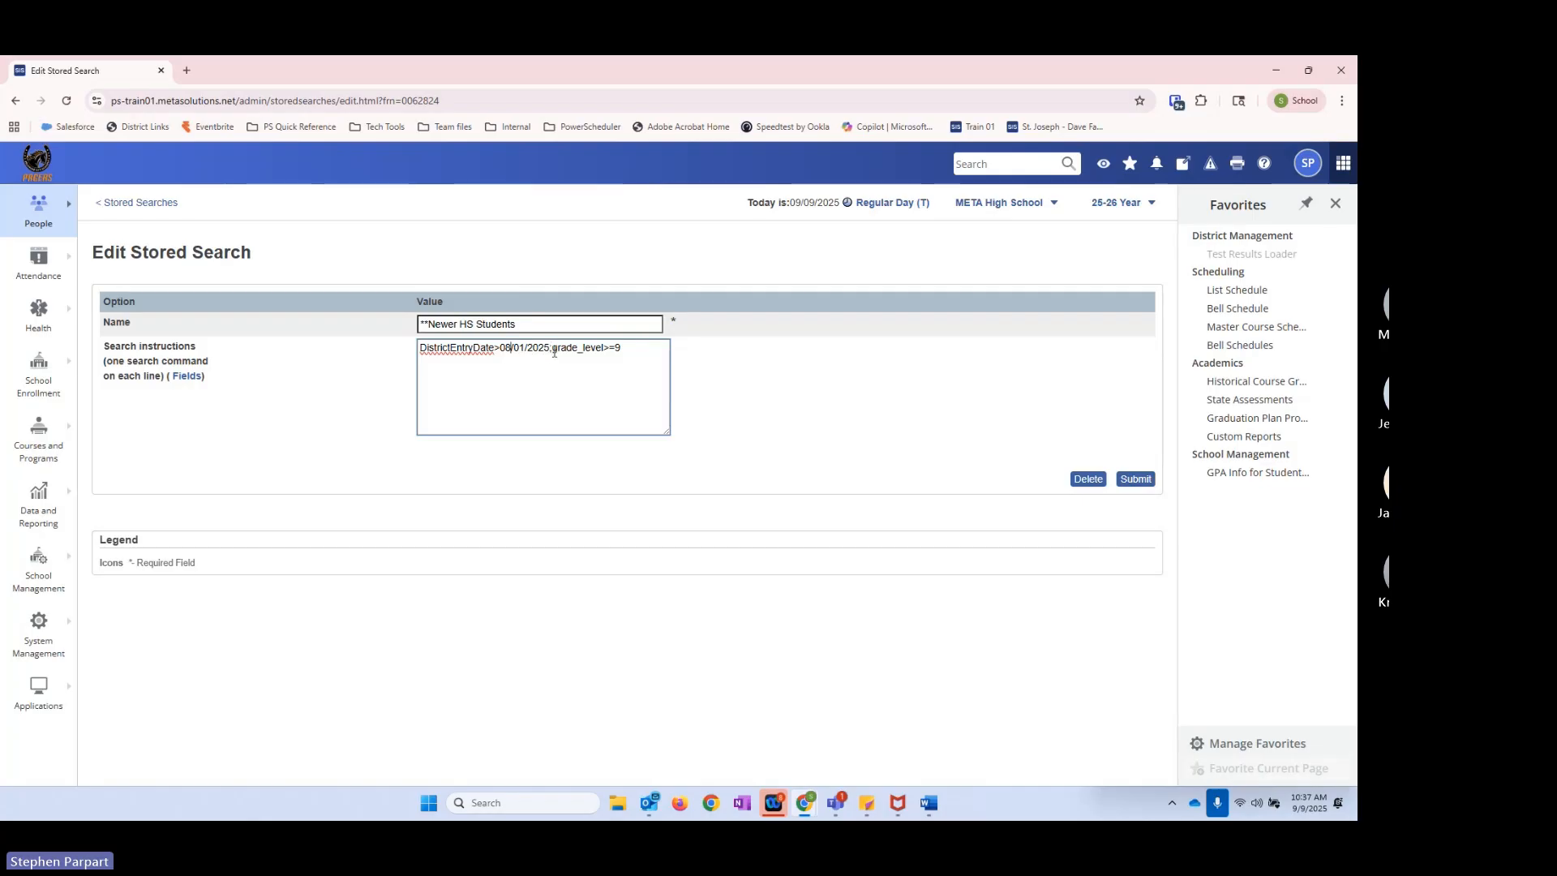
pyautogui.moveTo(552, 348); pyautogui.dragTo(619, 351)
pyautogui.click(625, 351)
# Step: Restore the DistrictEntryDate criterion to >01/01/2025, submit the stored search and run **Newer HS Students
pyautogui.moveTo(504, 349); pyautogui.dragTo(513, 349)
pyautogui.write('1')
pyautogui.click(1136, 479)
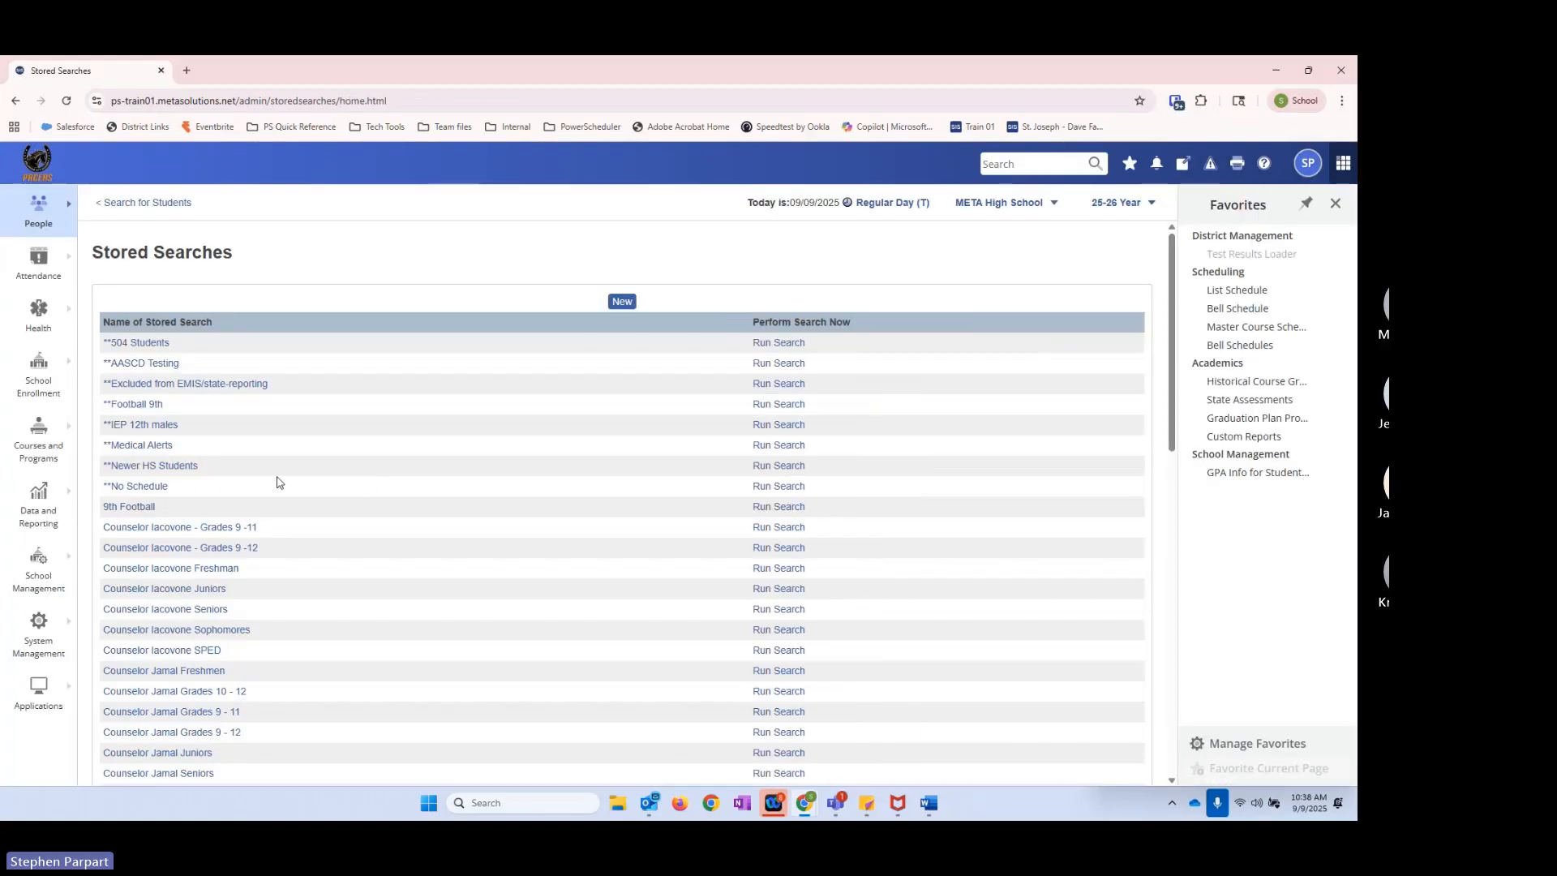
pyautogui.click(778, 466)
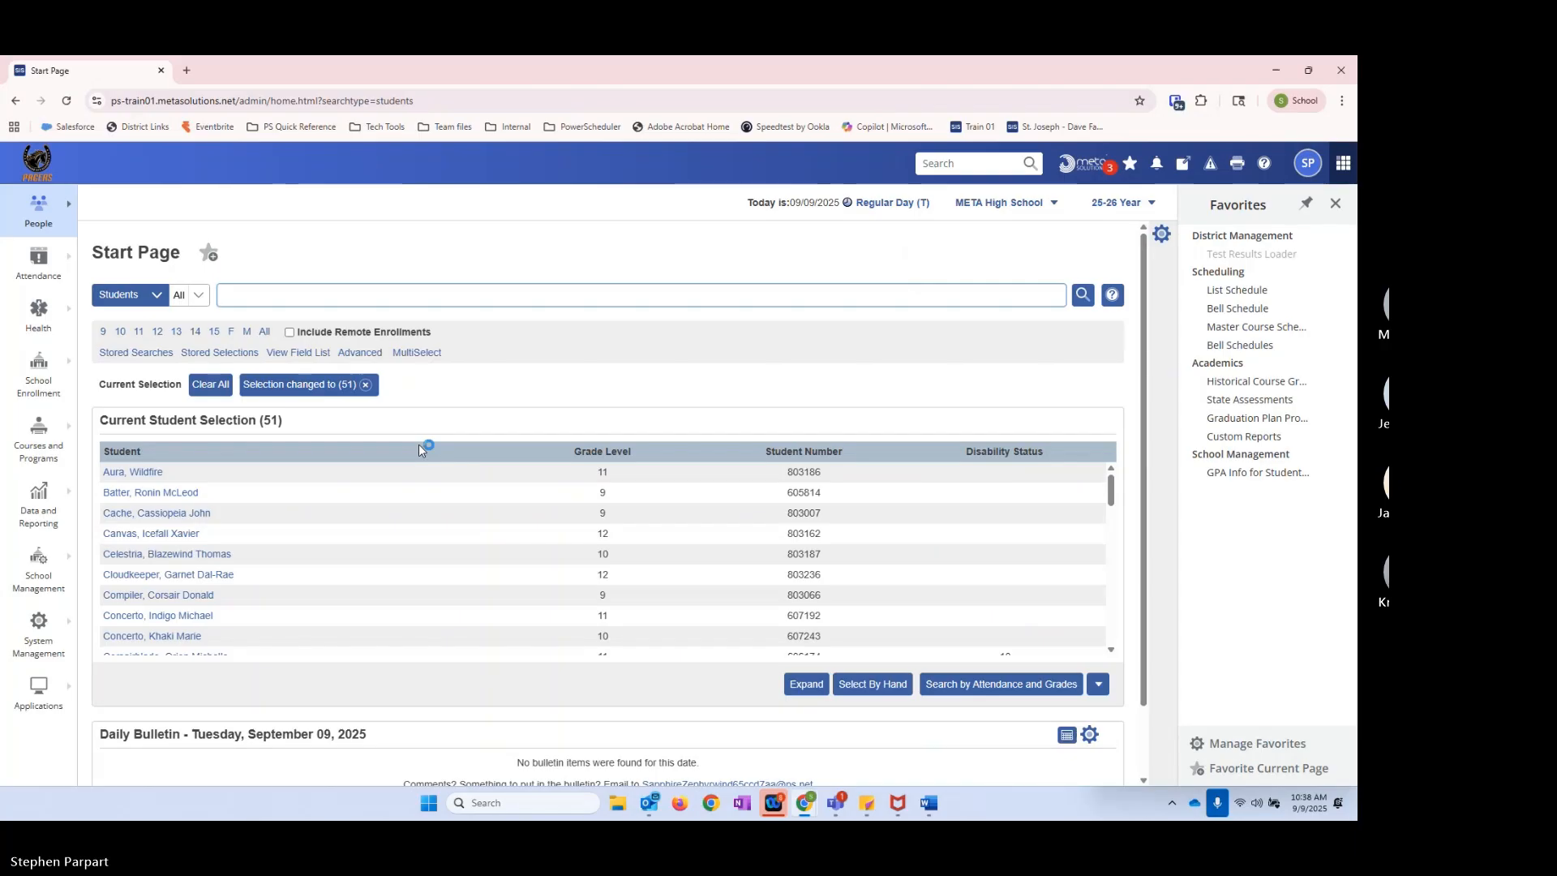
# Step: Open the **No Schedule stored search and examine its name and *number_of_classes=0 instruction
pyautogui.click(130, 353)
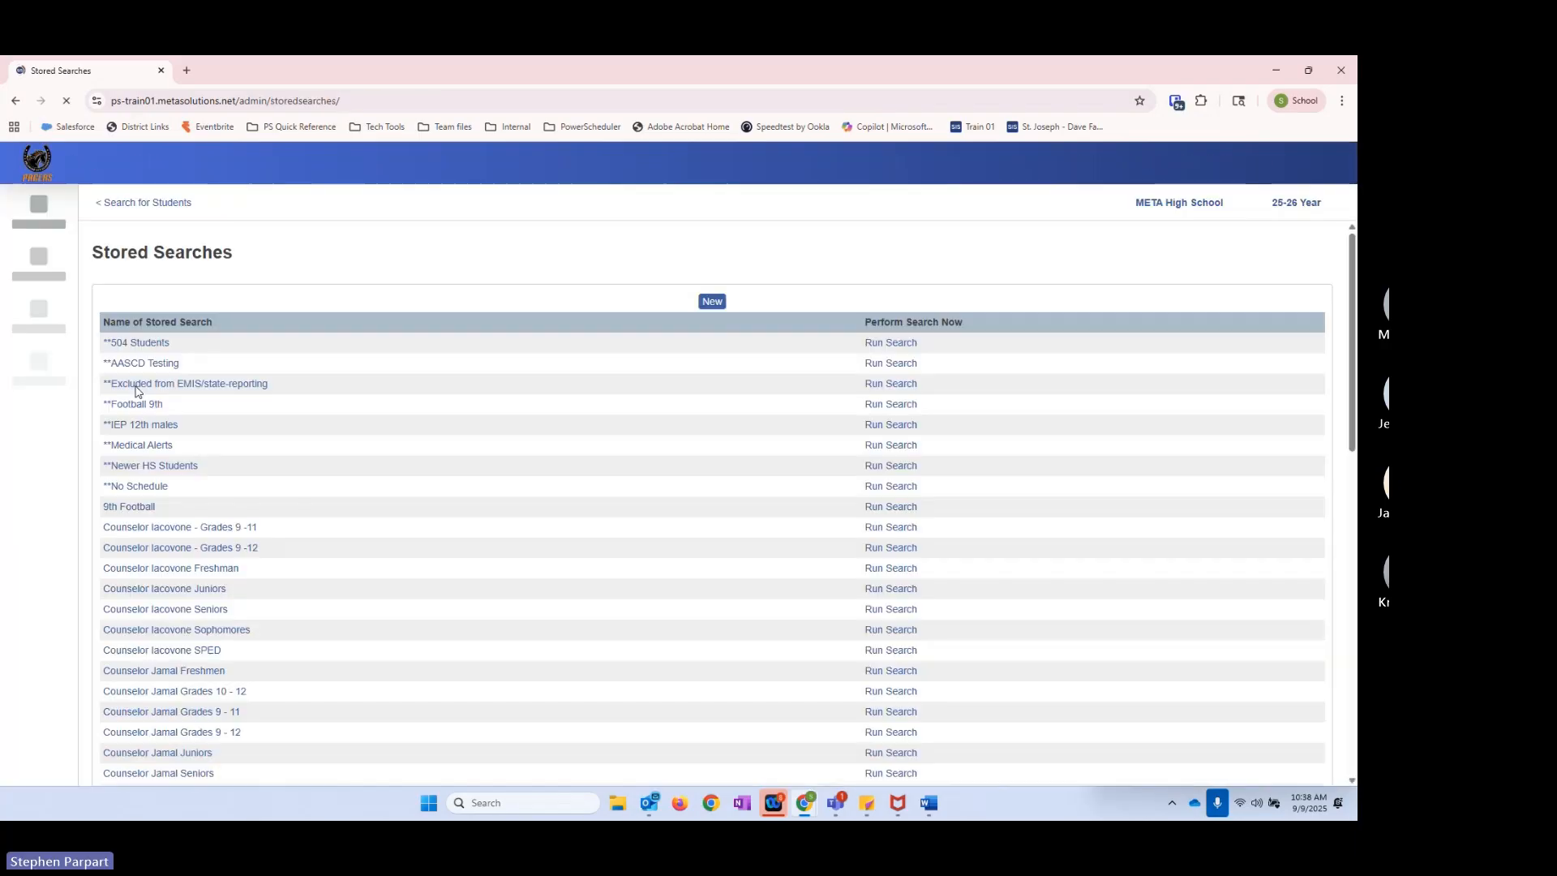
pyautogui.click(135, 488)
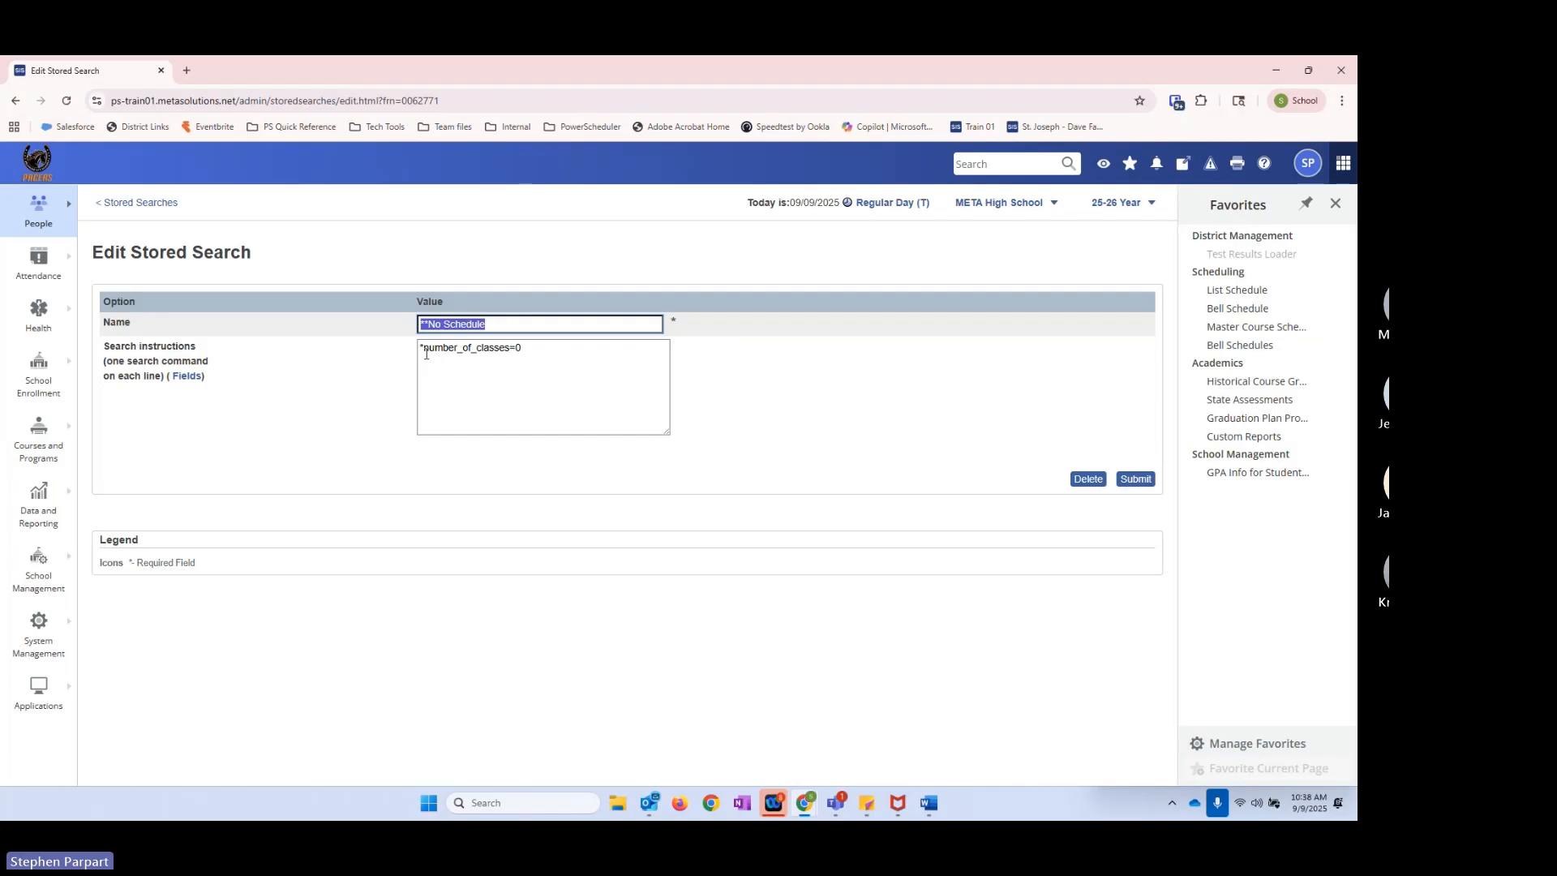
pyautogui.moveTo(424, 349); pyautogui.dragTo(510, 352)
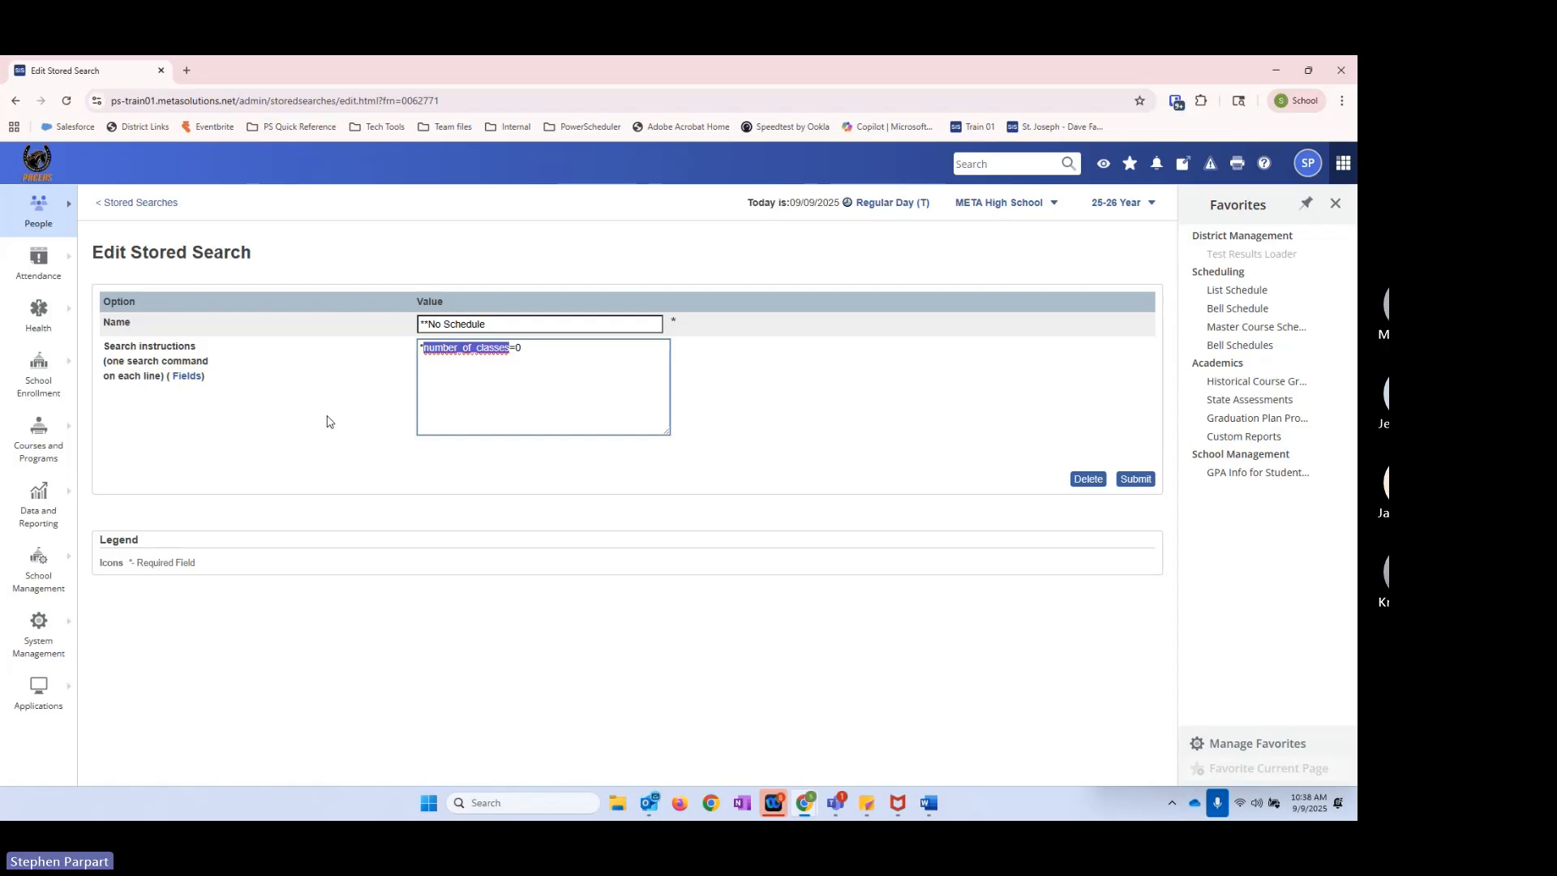
pyautogui.click(527, 351)
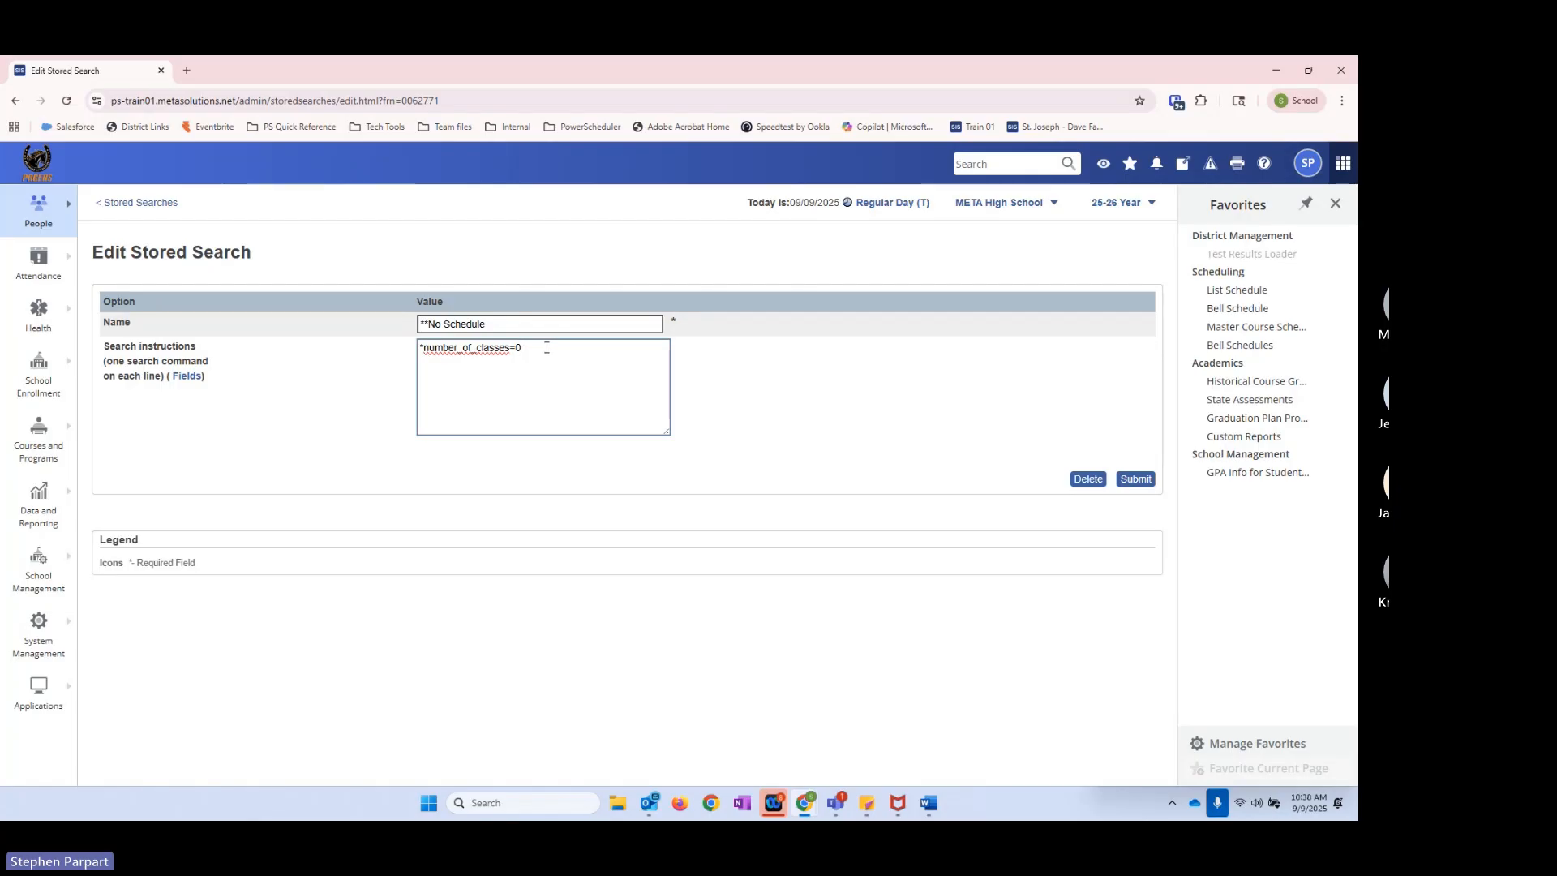
pyautogui.moveTo(488, 323); pyautogui.dragTo(424, 324)
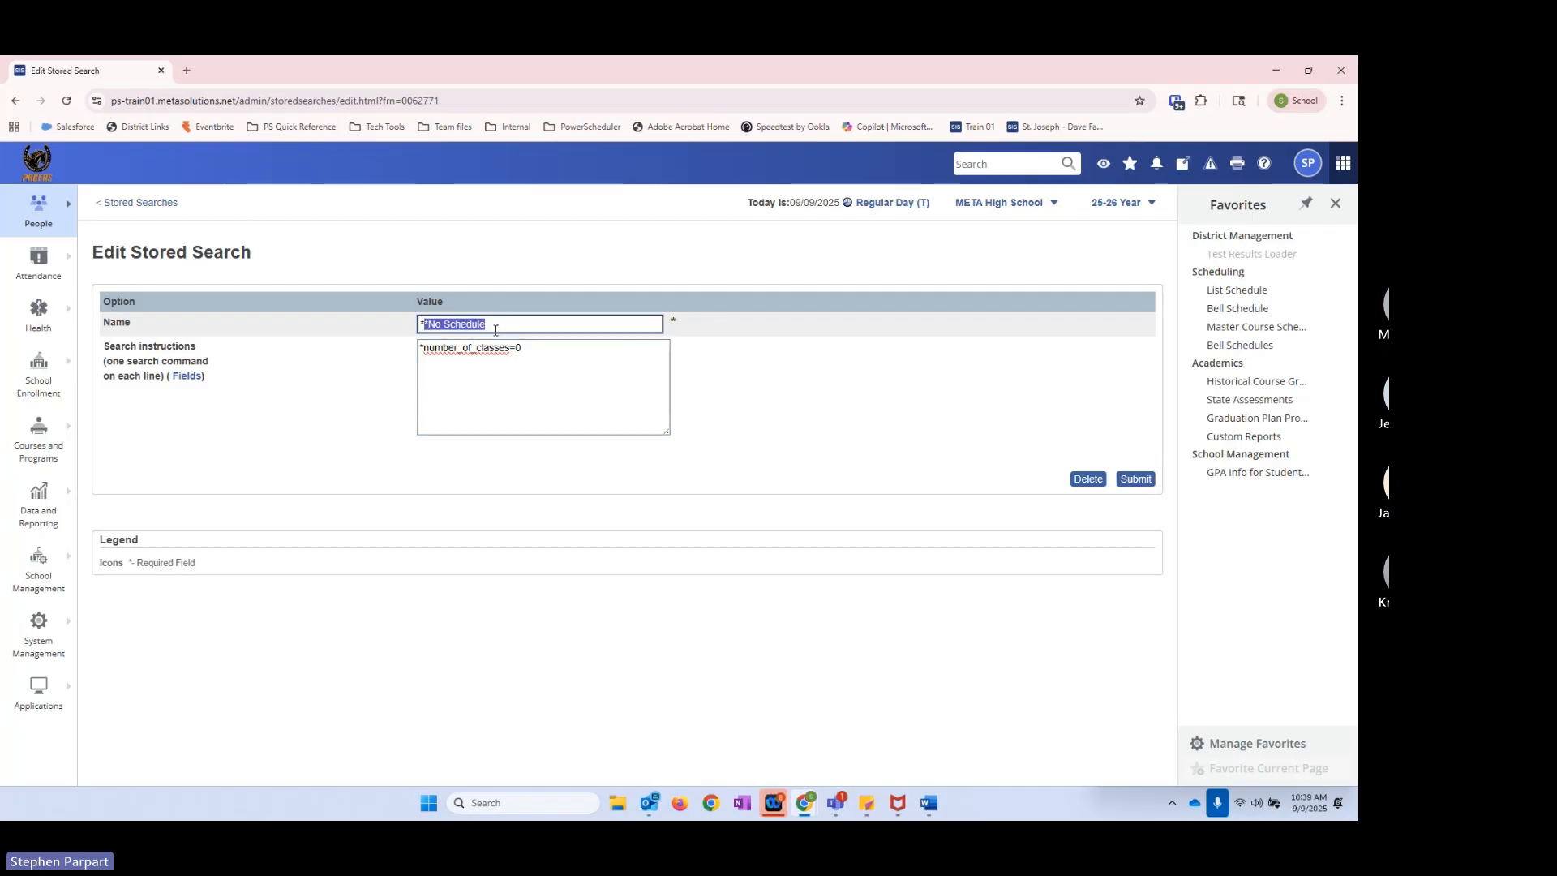
pyautogui.click(495, 328)
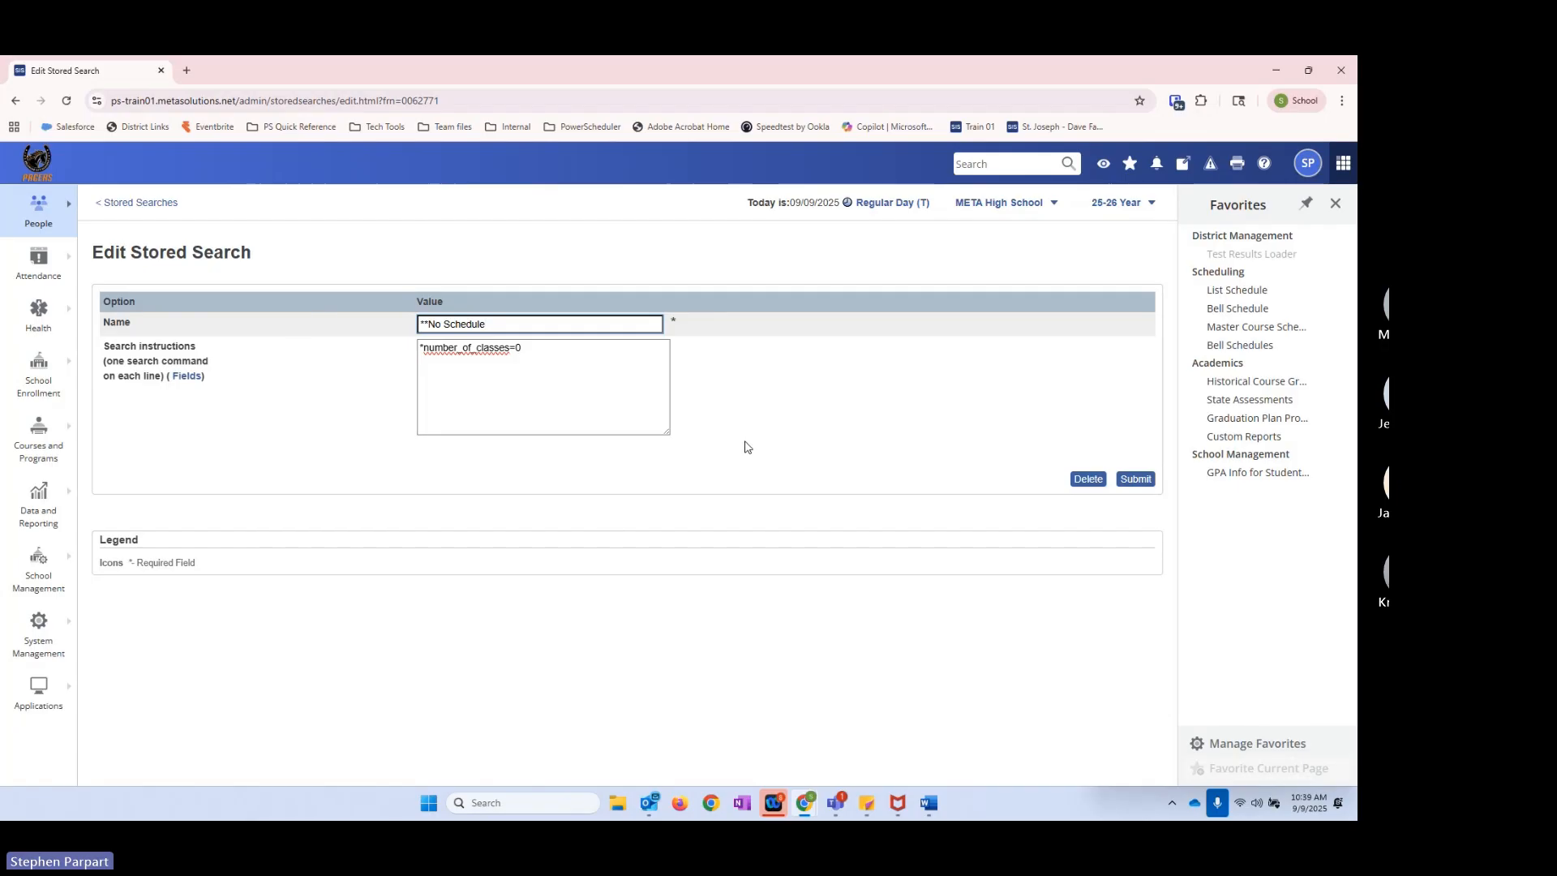
# Step: Run the **No Schedule stored search and clear the resulting student selection
pyautogui.click(133, 205)
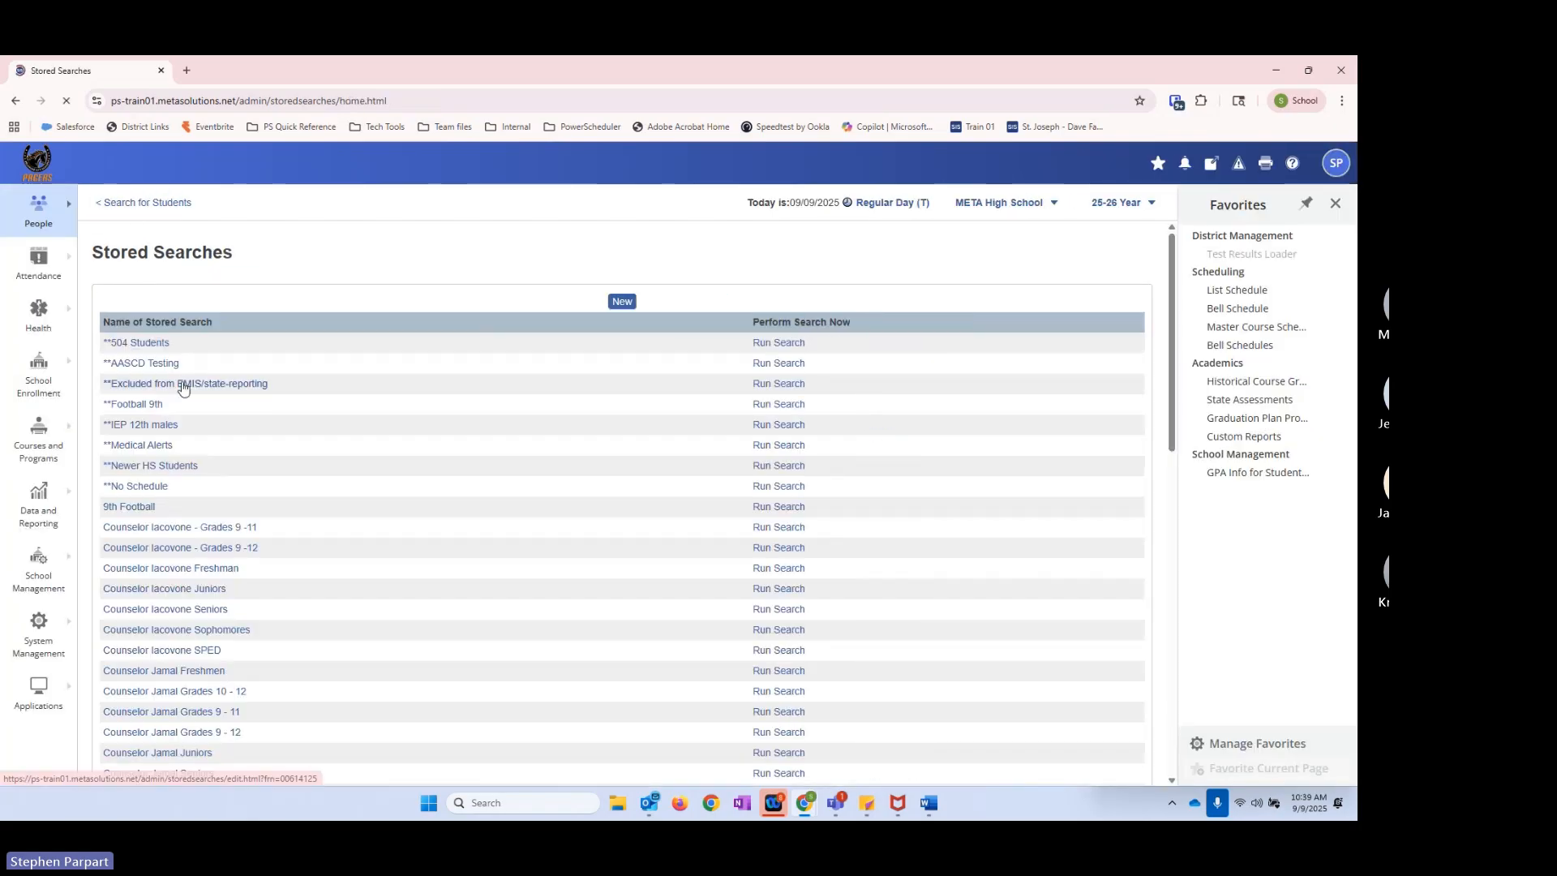
pyautogui.click(799, 487)
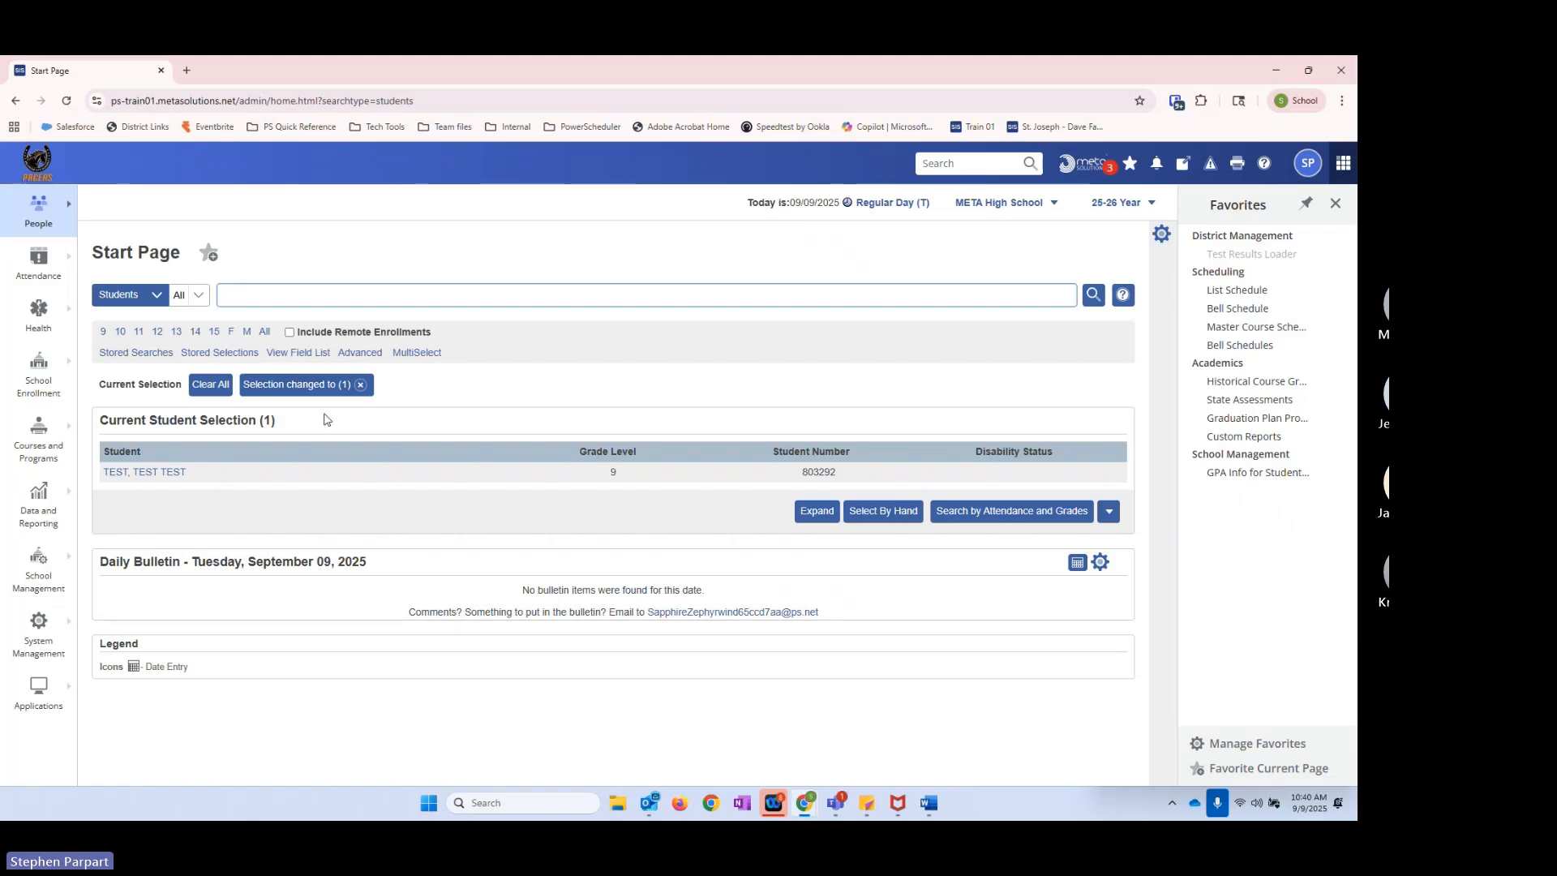
pyautogui.click(360, 386)
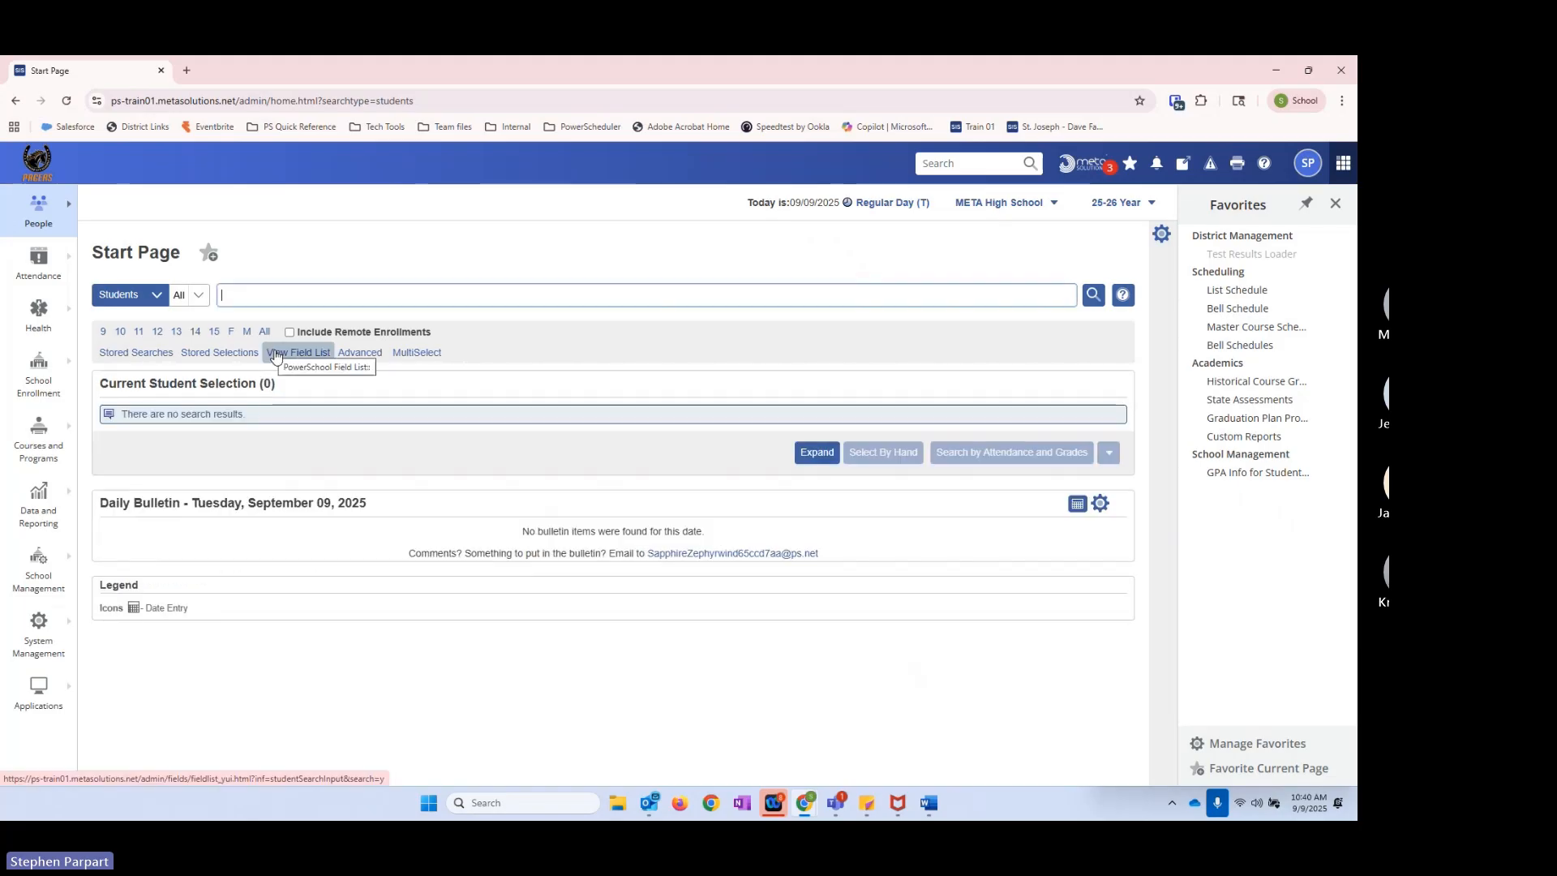
# Step: Filter the field list by * and search students with *not_enrolled_in_period=1
pyautogui.click(297, 352)
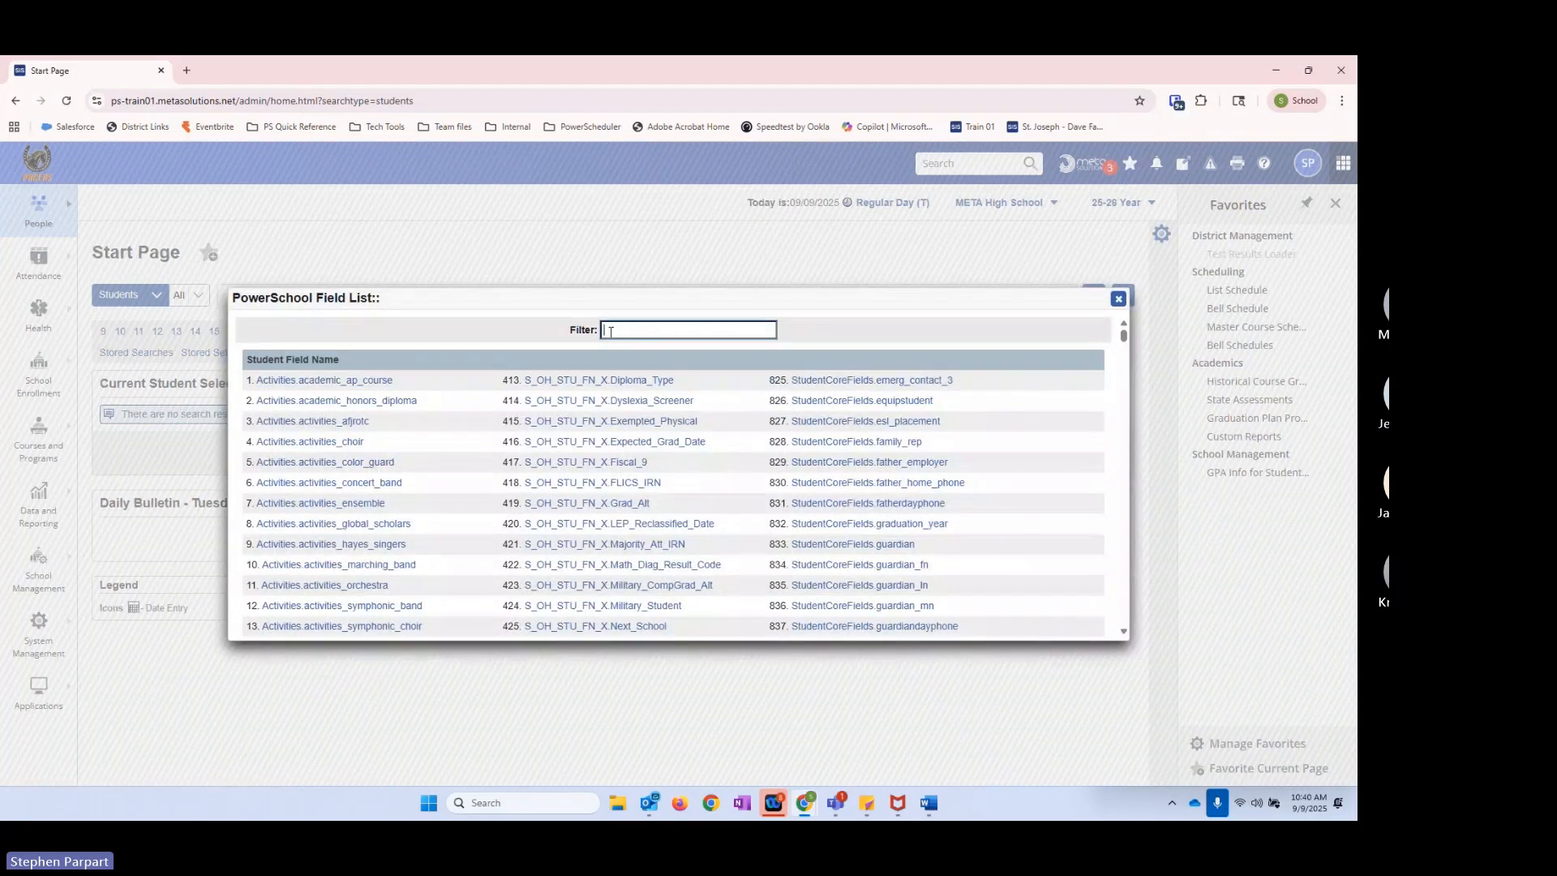
pyautogui.write('*')
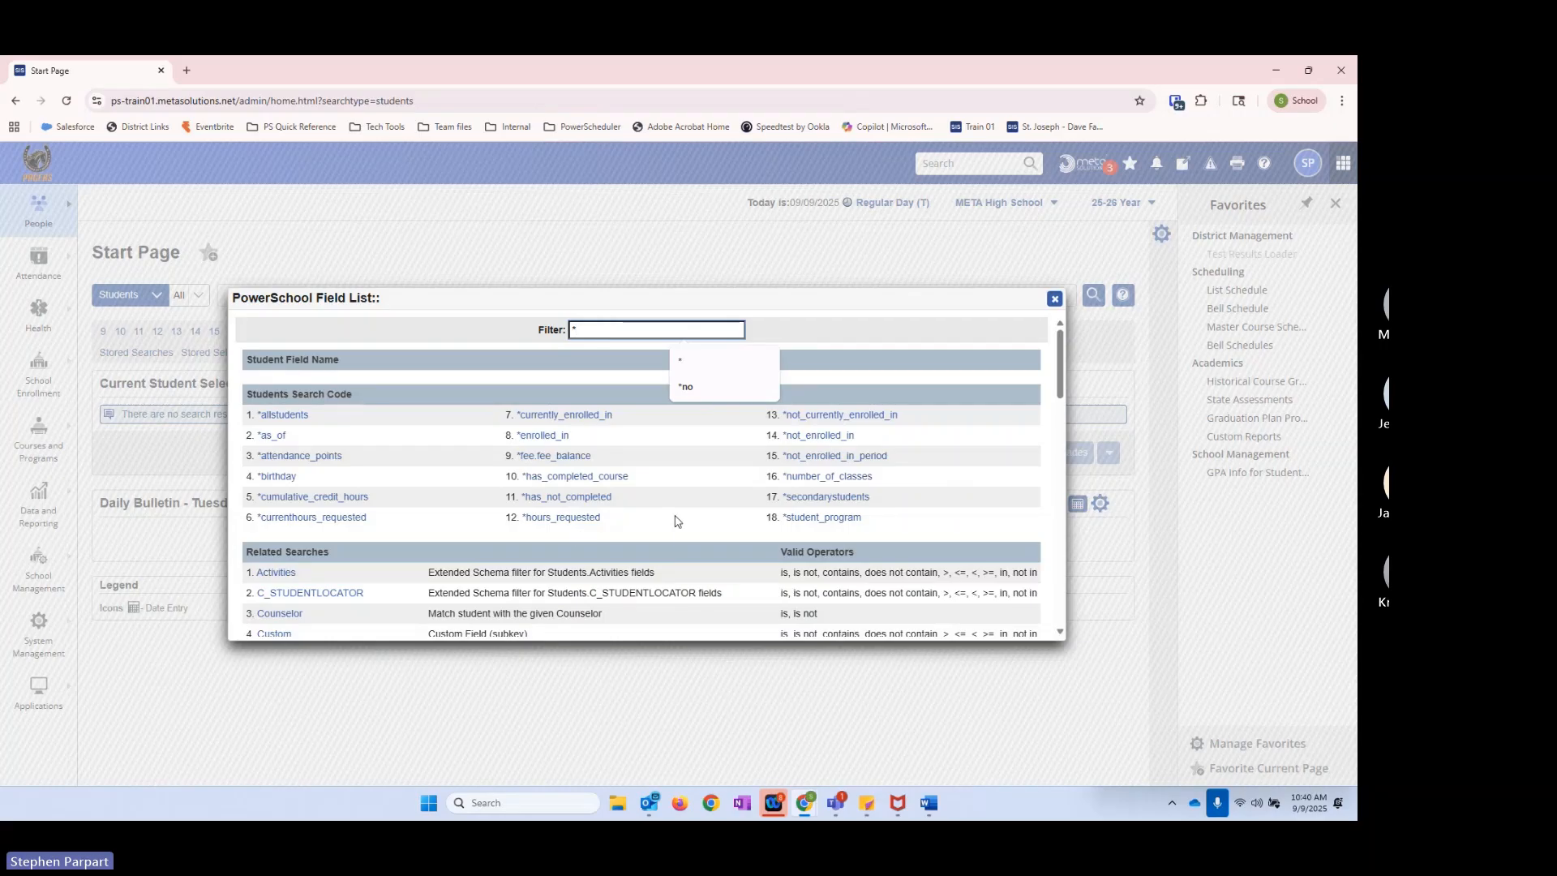
pyautogui.click(884, 335)
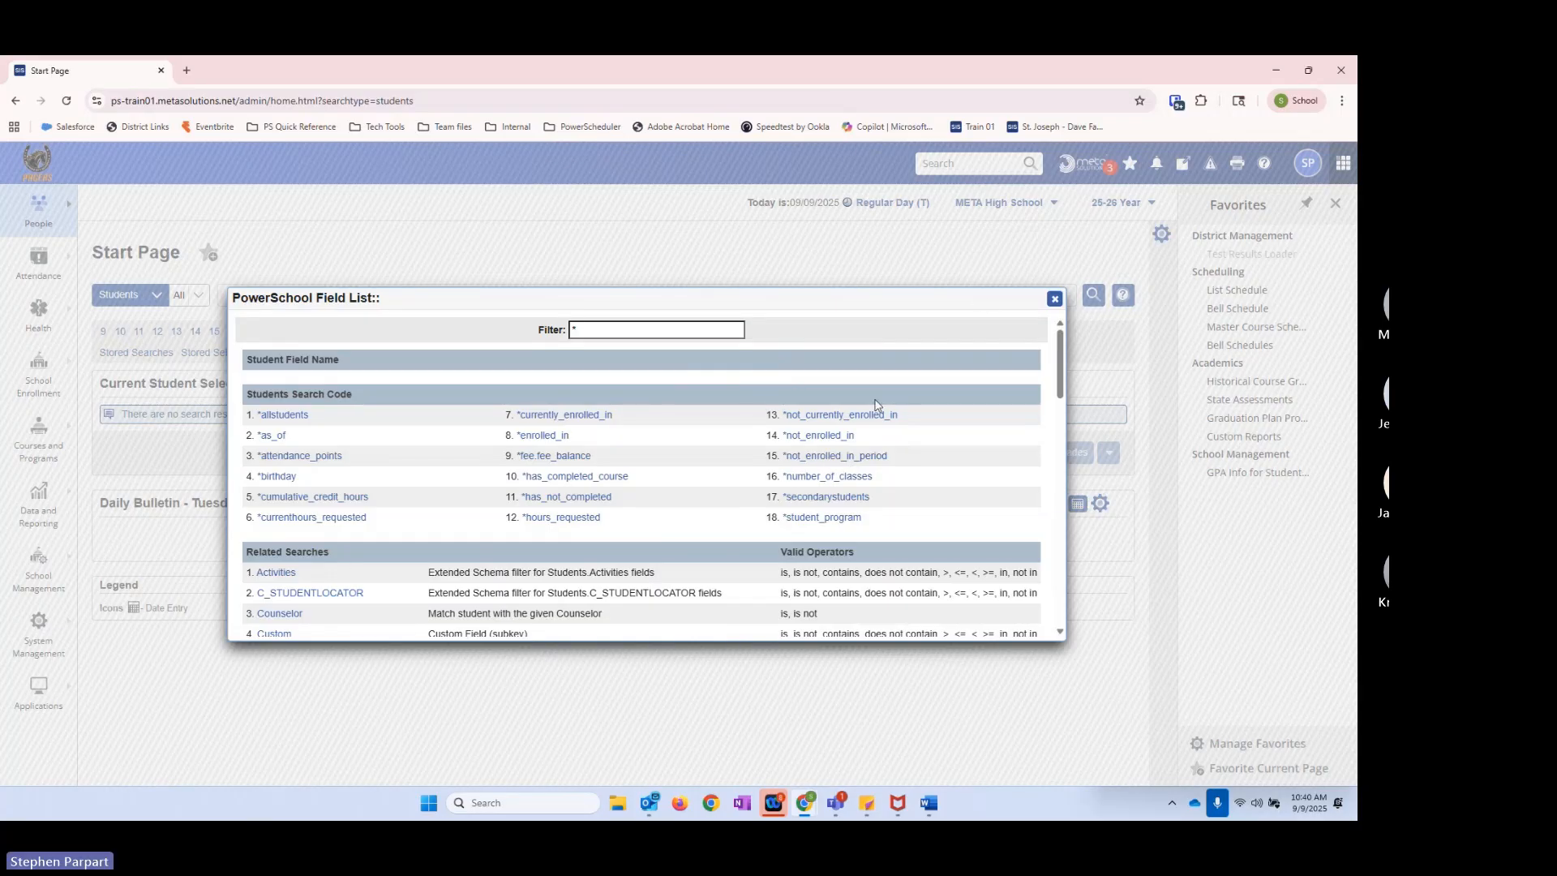
pyautogui.click(834, 459)
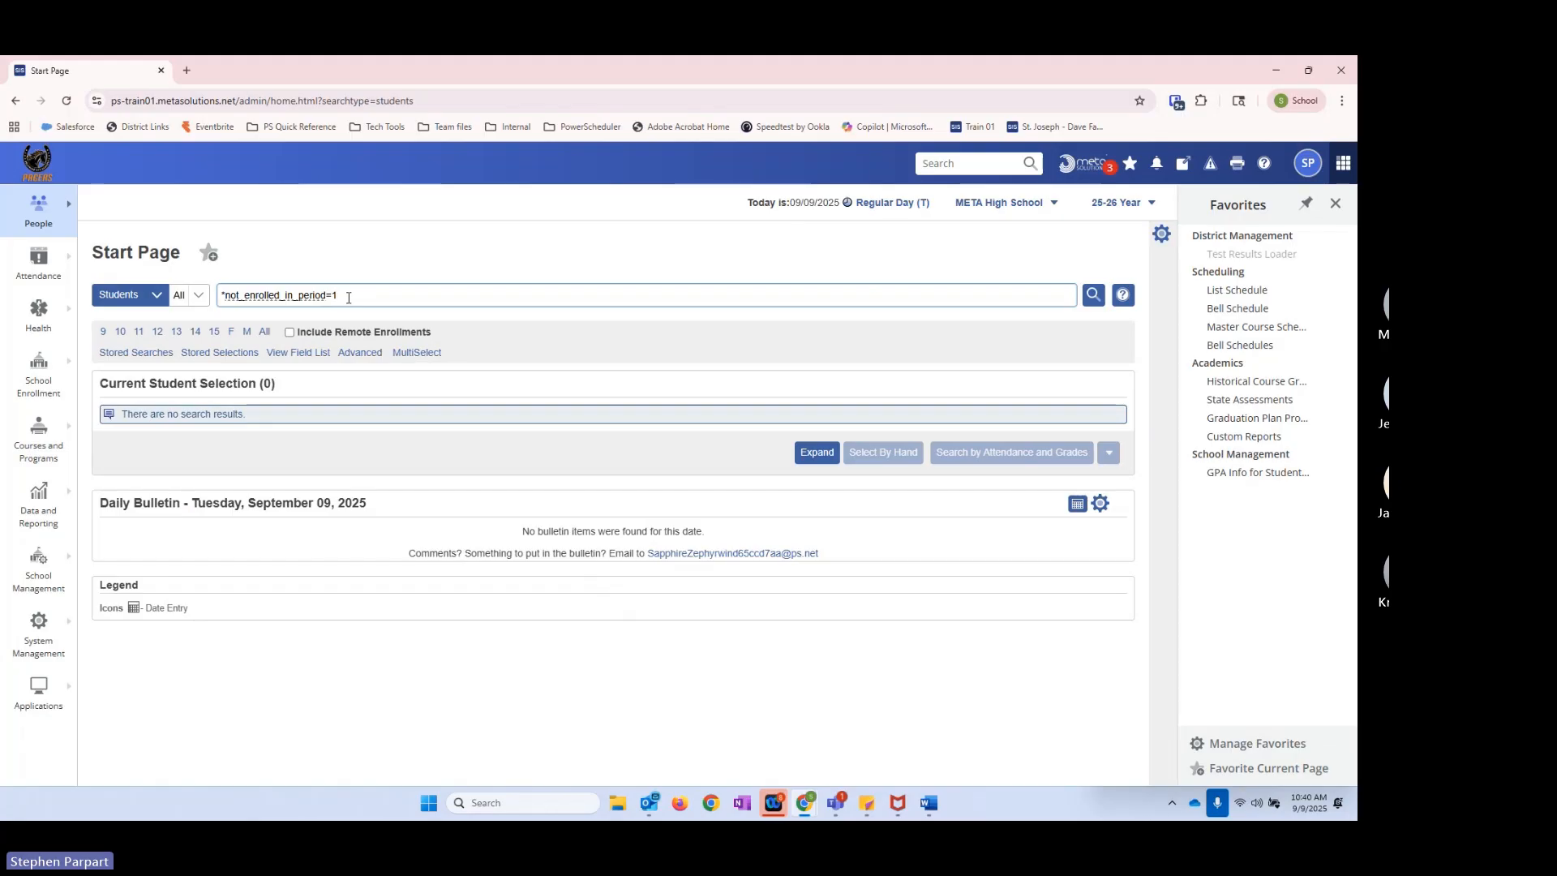
pyautogui.click(1092, 296)
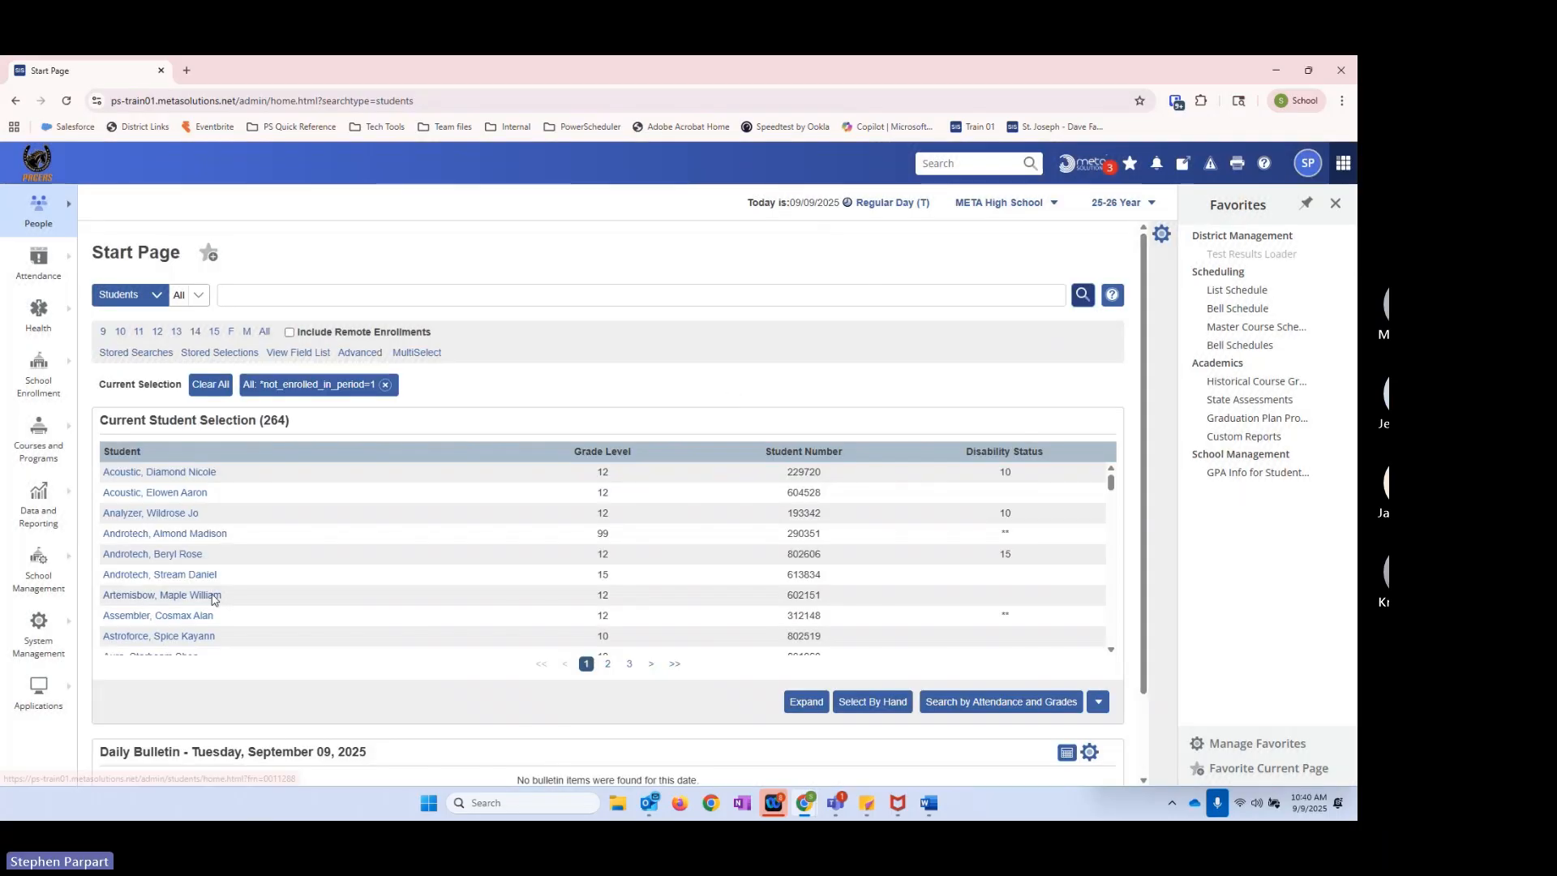
# Step: Open the first student in the current selection and review the student's List Schedule
pyautogui.click(171, 477)
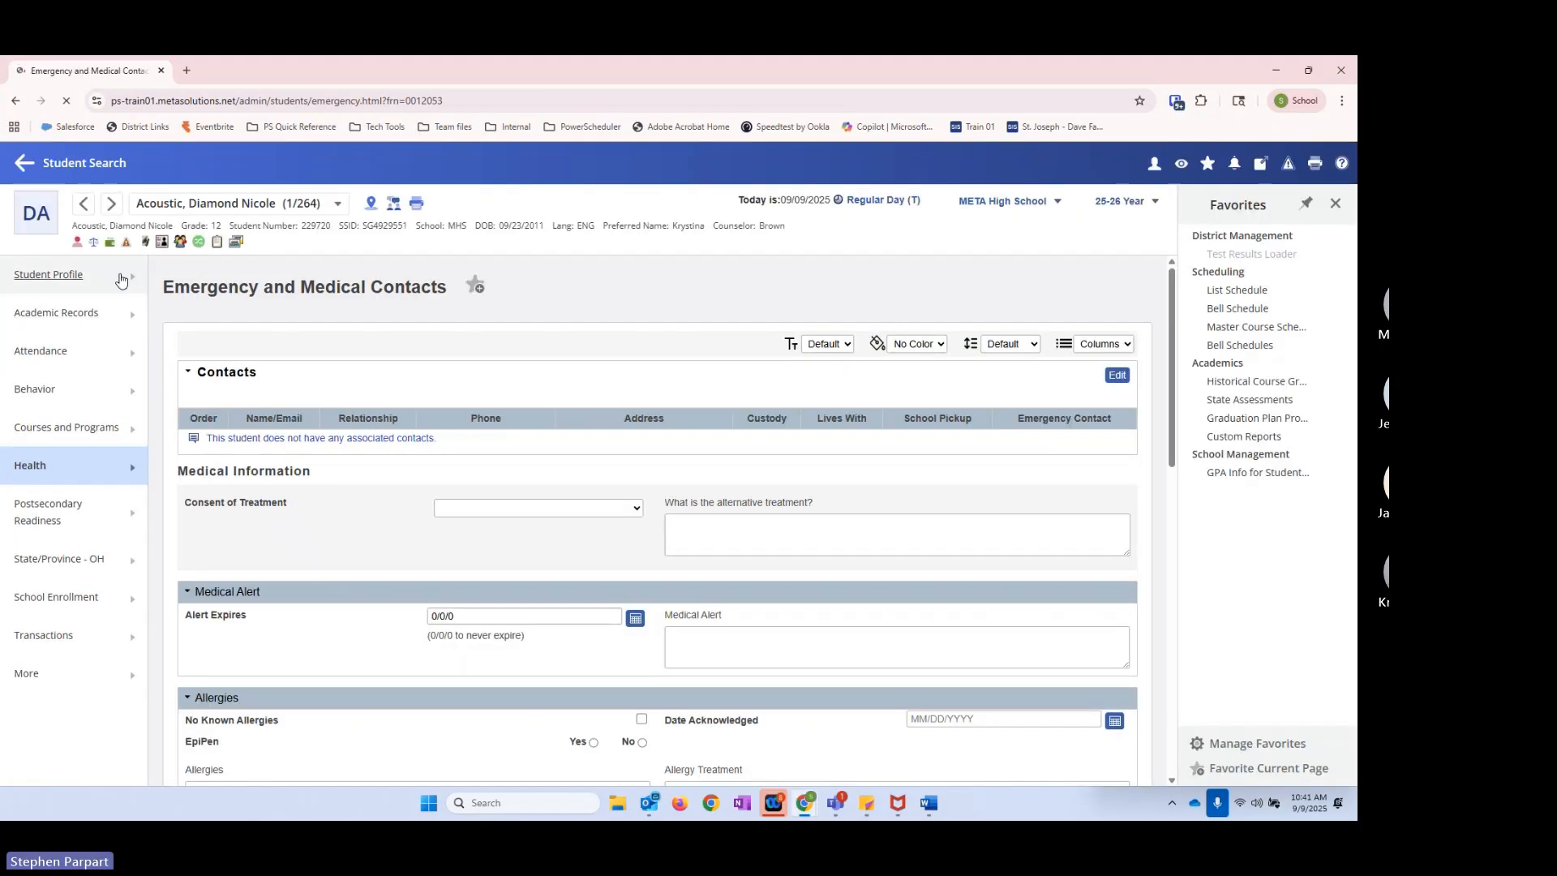
pyautogui.moveTo(120, 279)
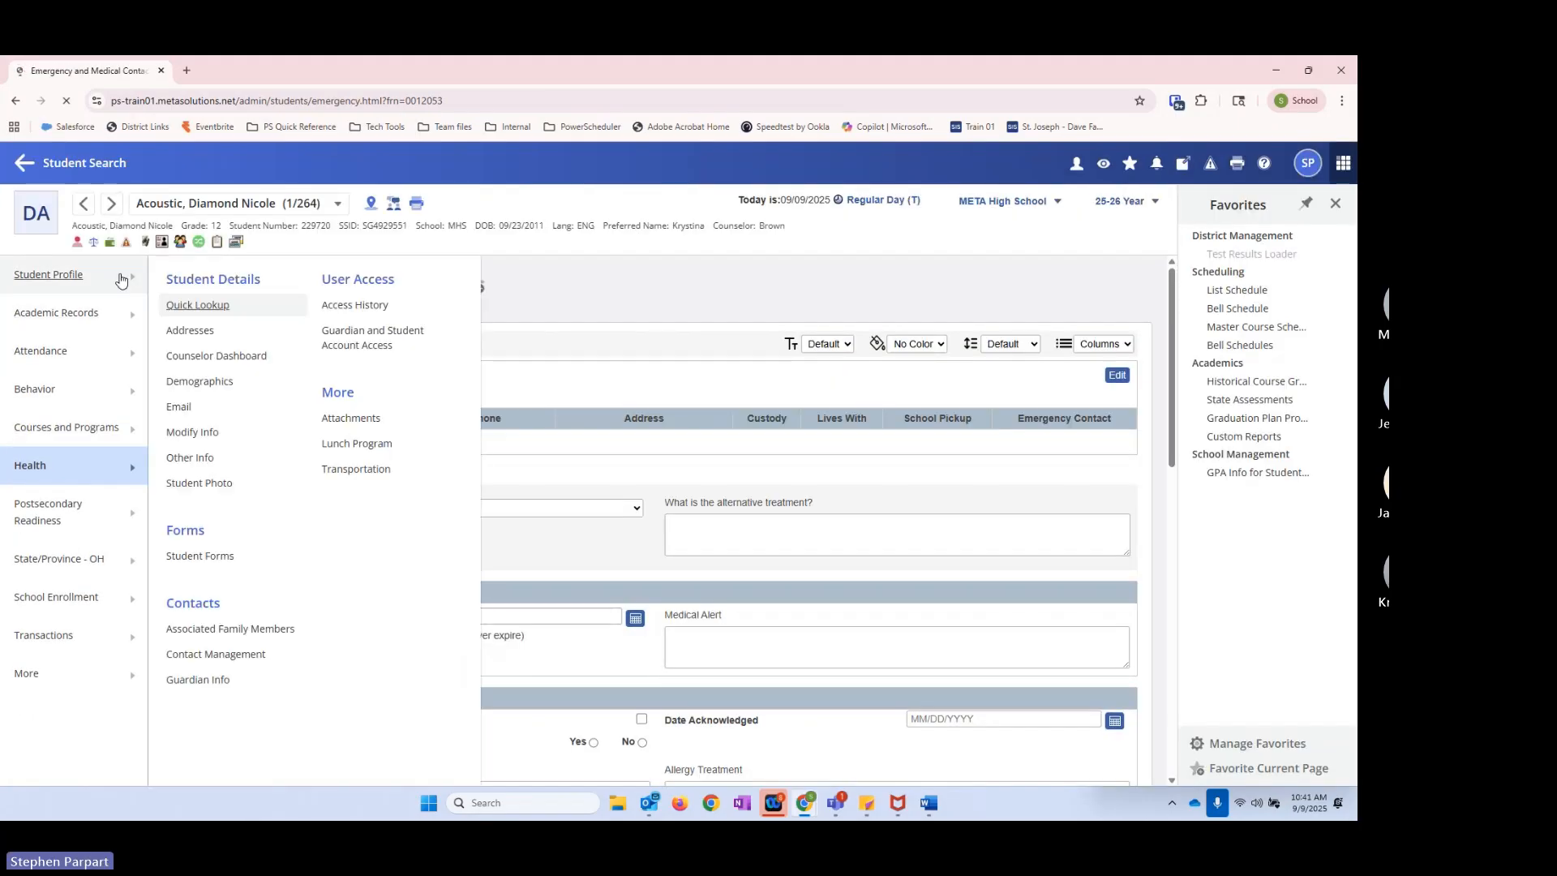
pyautogui.moveTo(130, 430)
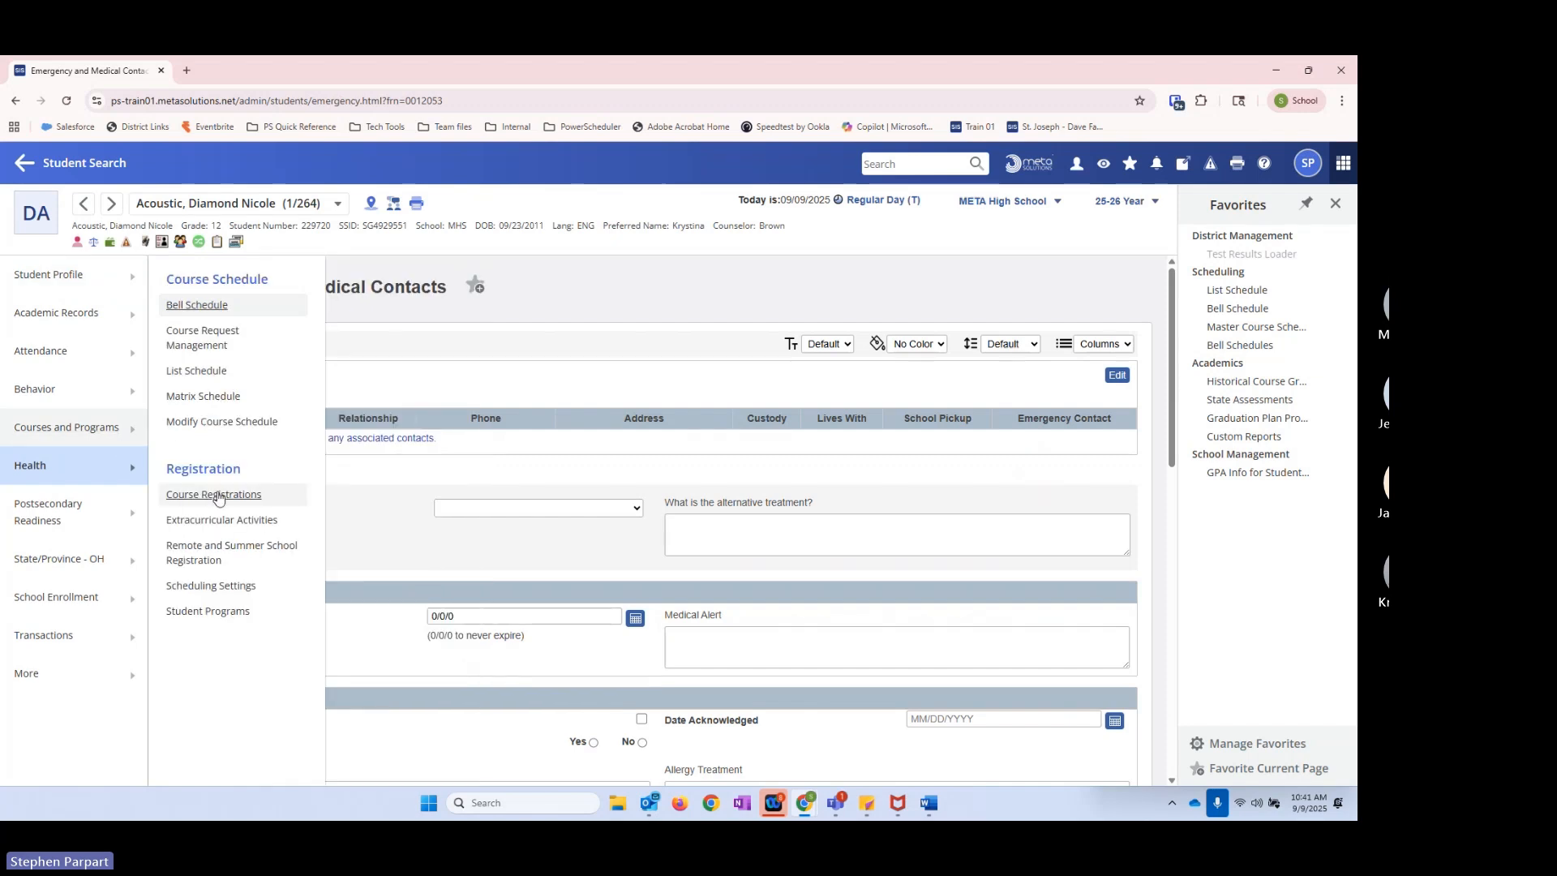
pyautogui.click(197, 370)
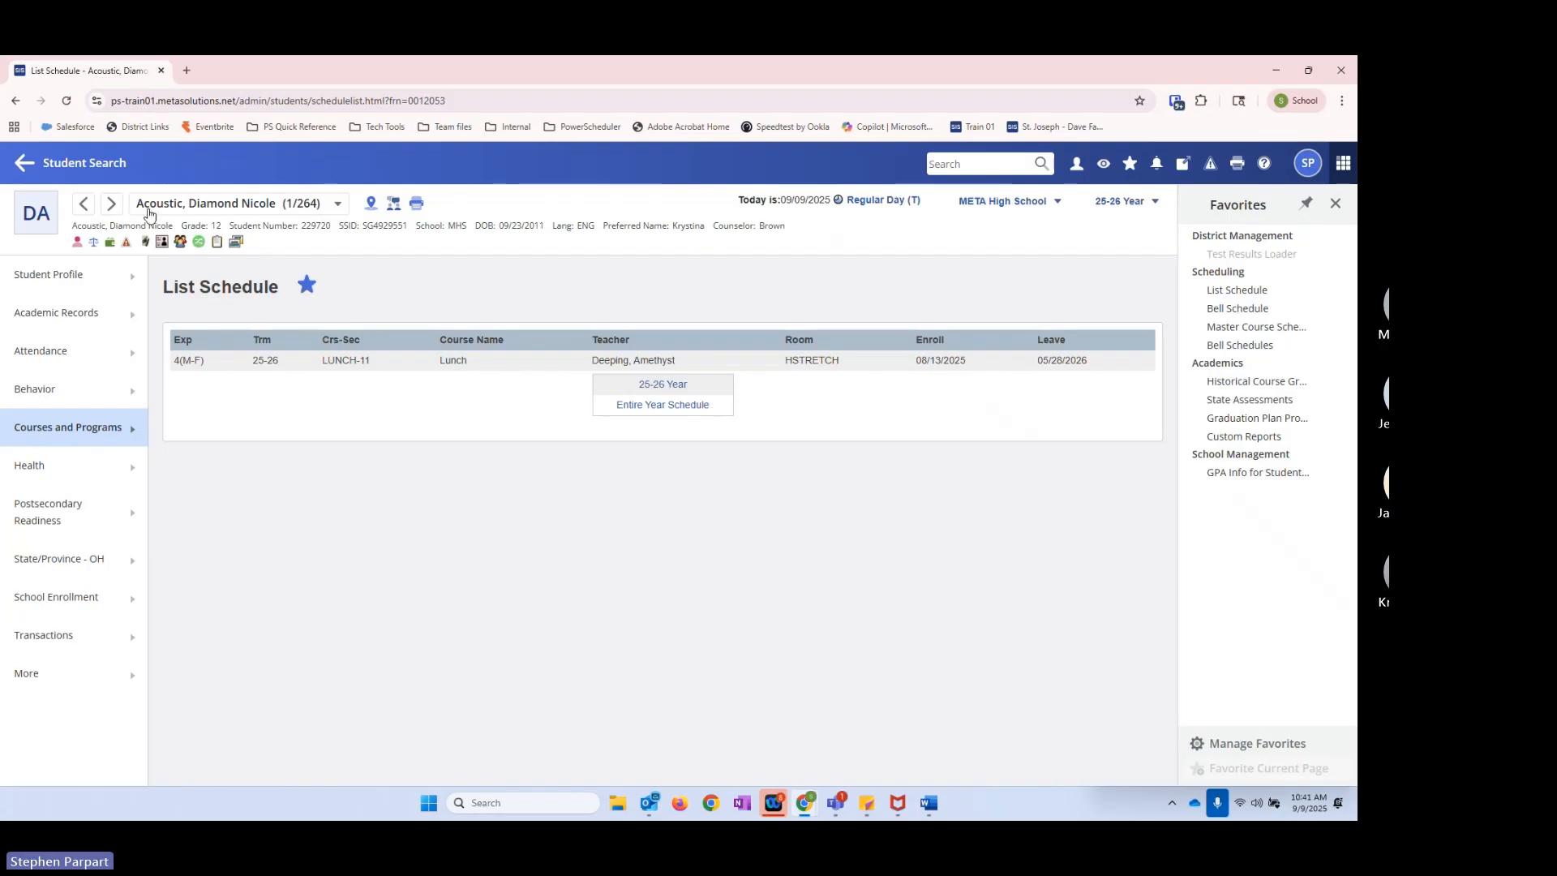
# Step: Return to the student search and review the list of stored searches
pyautogui.click(103, 178)
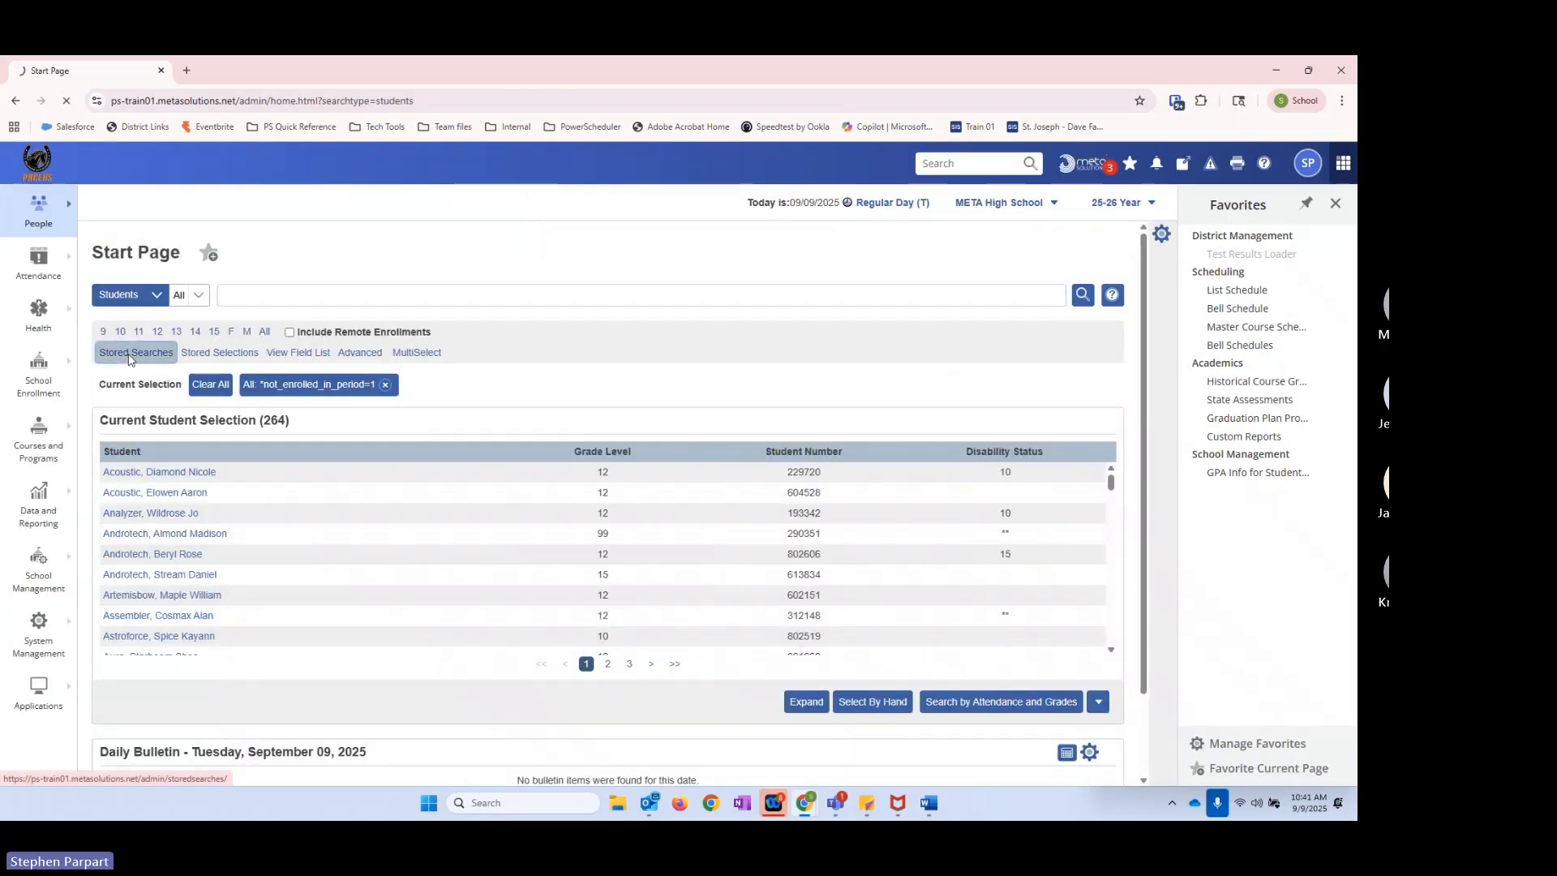
pyautogui.click(137, 354)
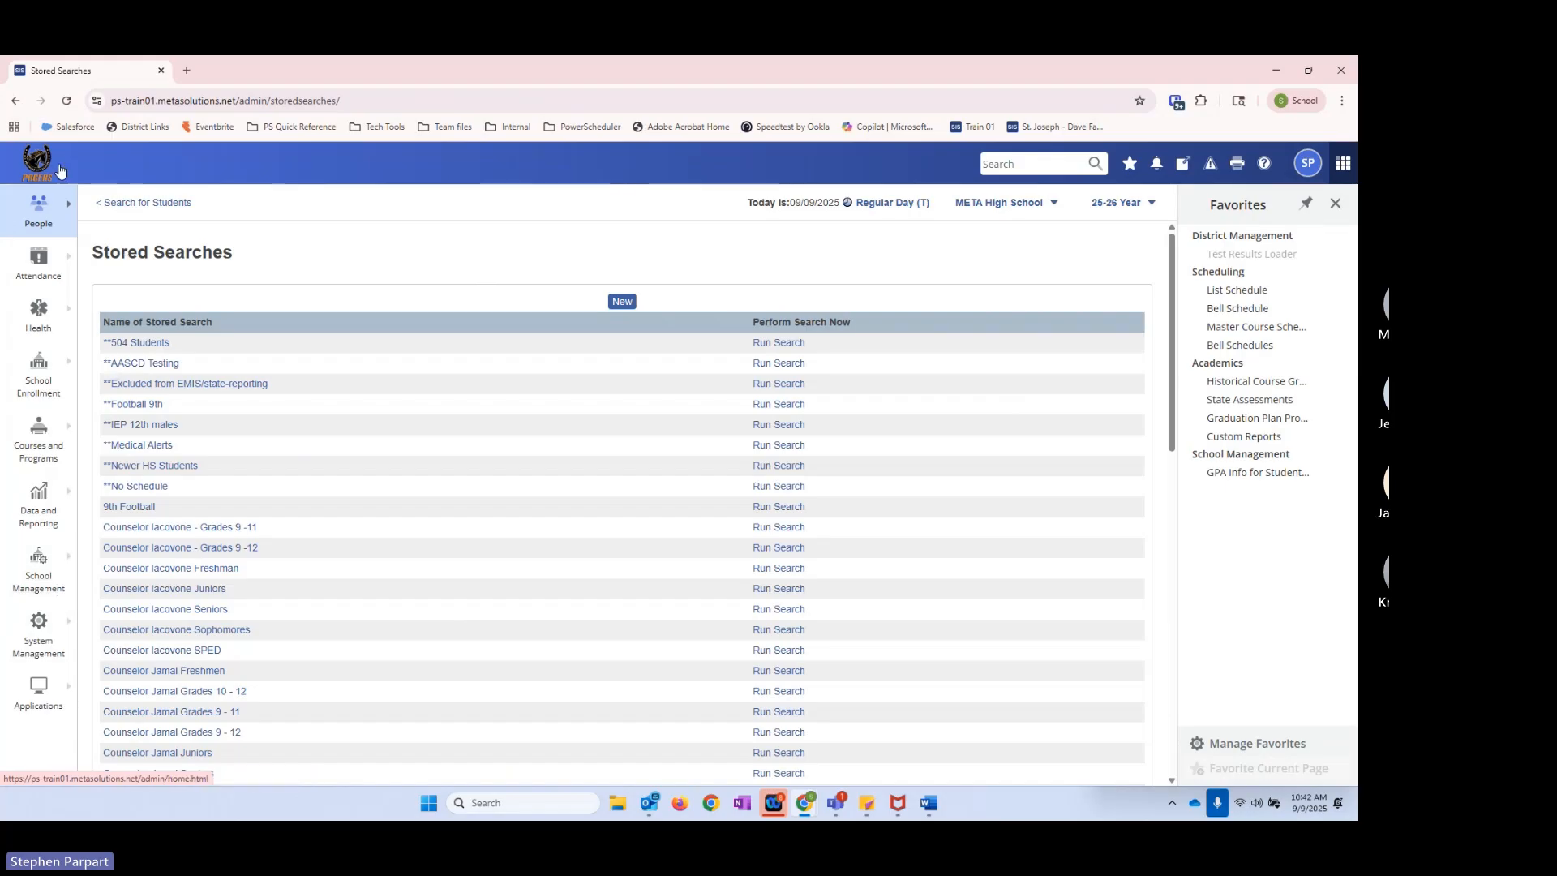
# Step: Reopen the first student from the start page and view the student's Enrollment History
pyautogui.click(90, 162)
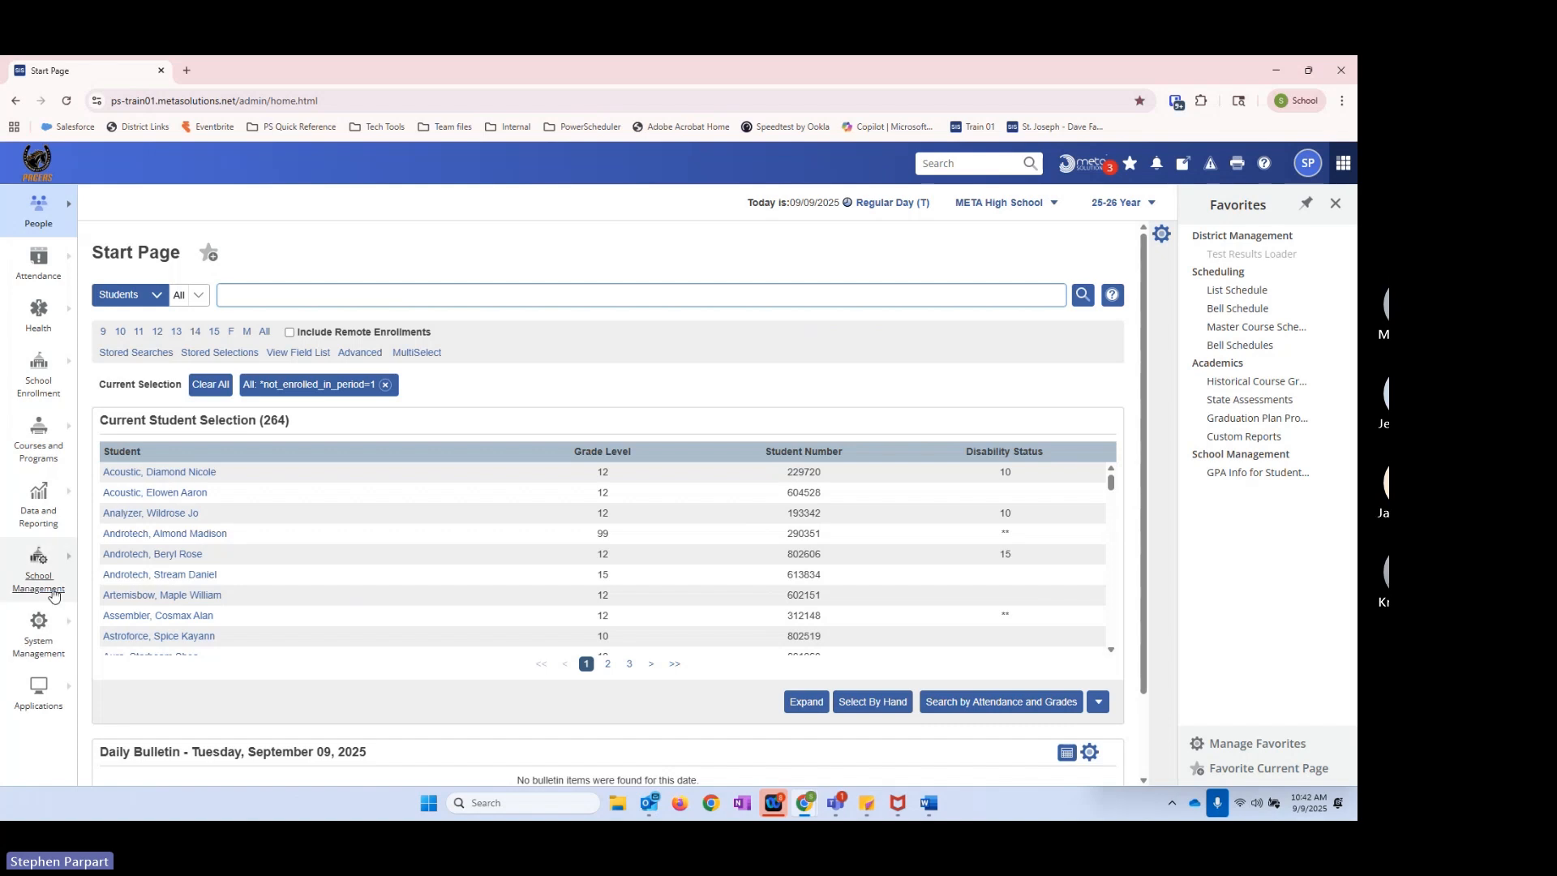
pyautogui.click(122, 472)
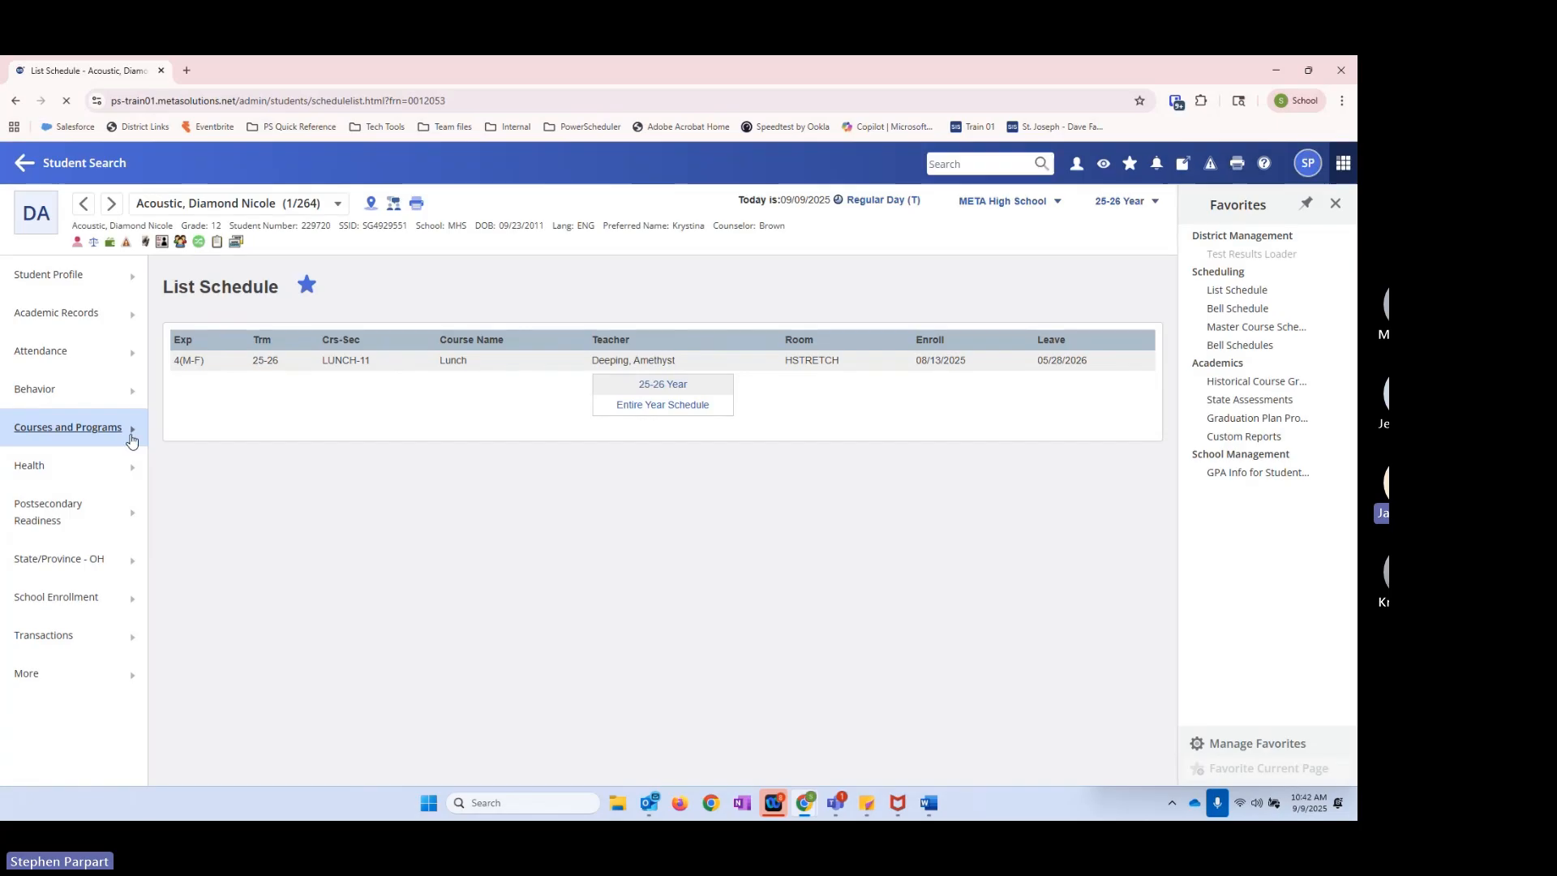
pyautogui.click(135, 606)
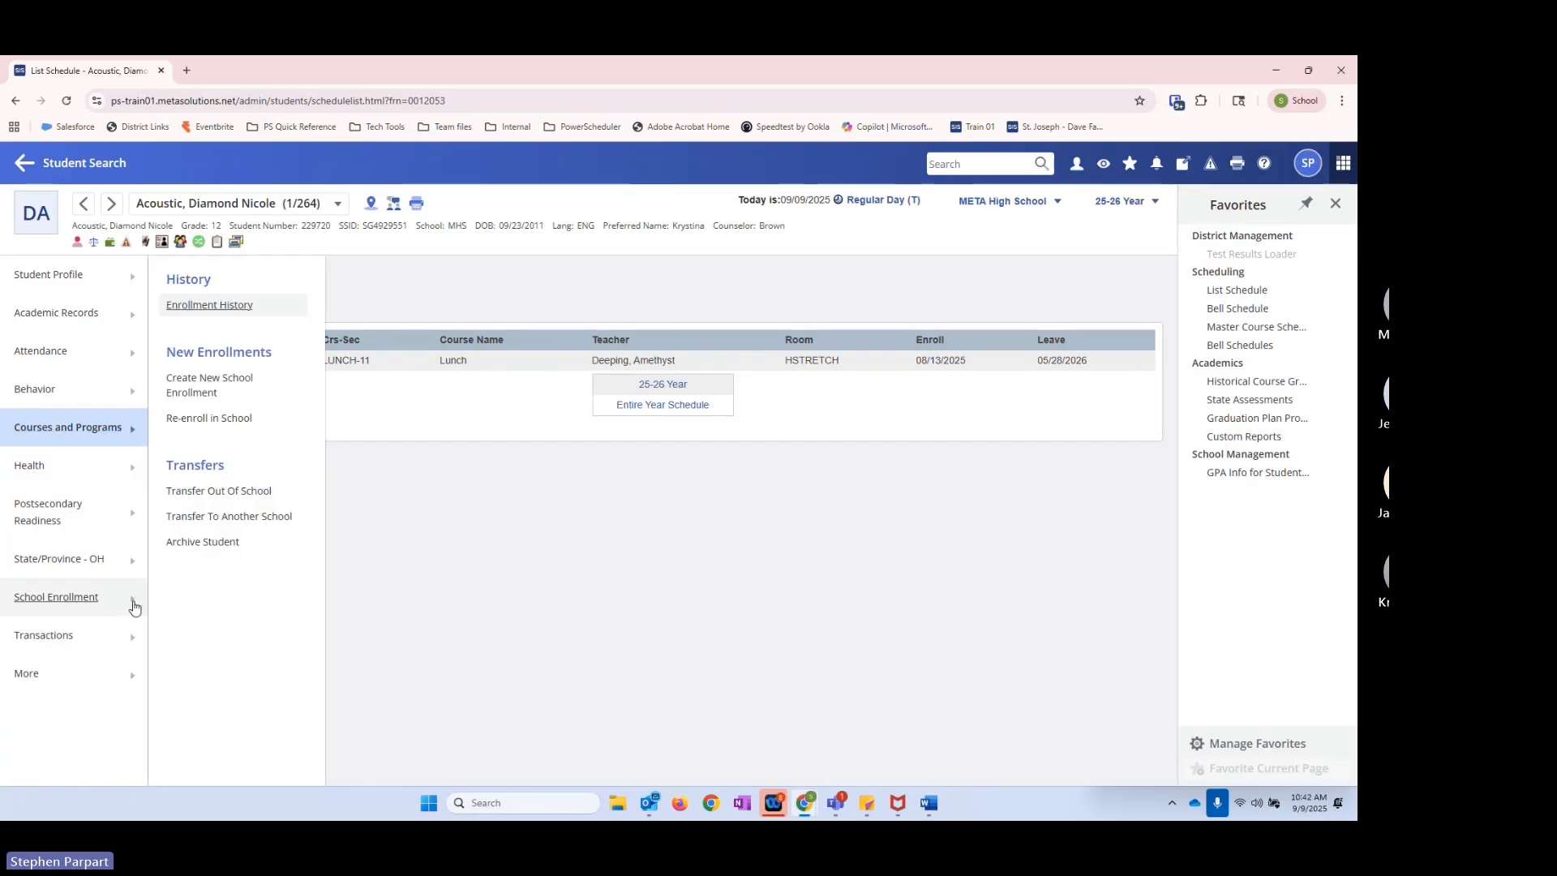
pyautogui.click(209, 315)
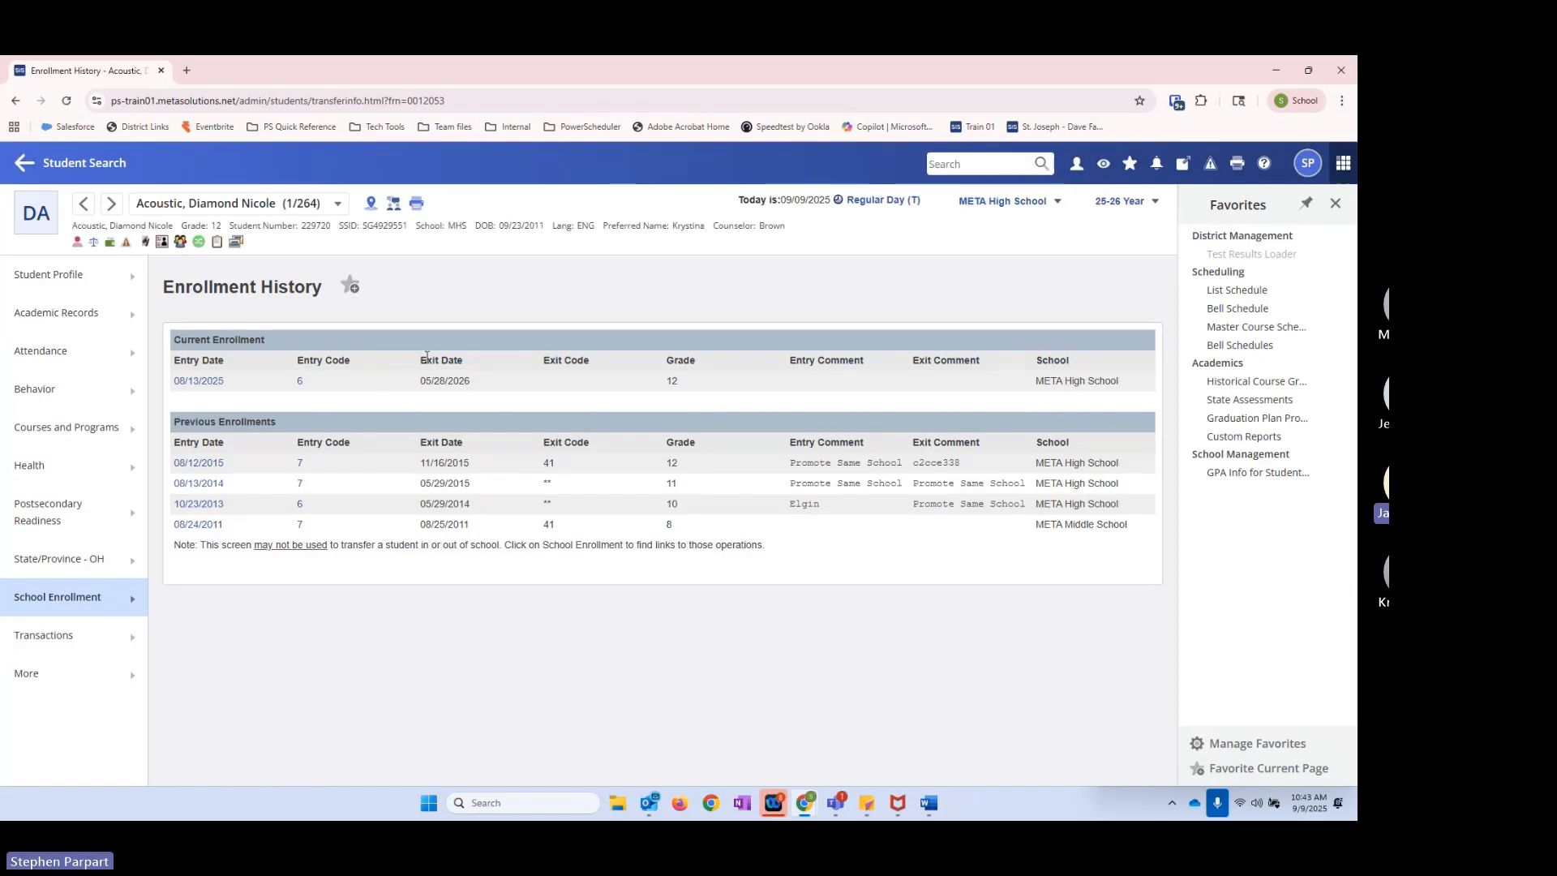
# Step: Examine the current enrollment's exit date and copy it from the Enrollment History
pyautogui.tripleClick(427, 360)
pyautogui.moveTo(423, 385); pyautogui.dragTo(468, 381)
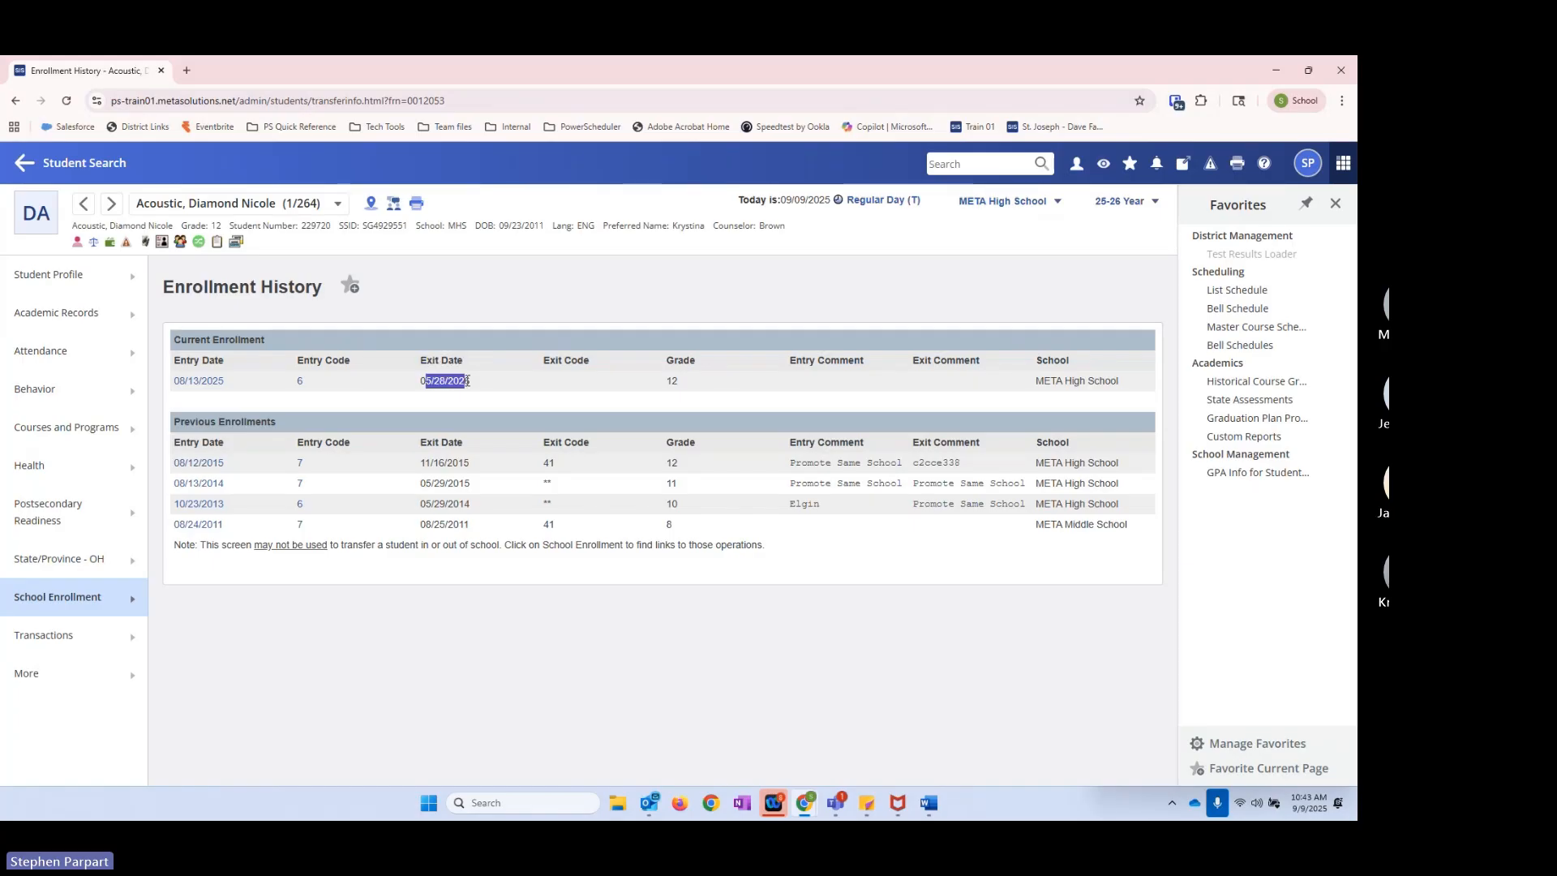
pyautogui.click(473, 387)
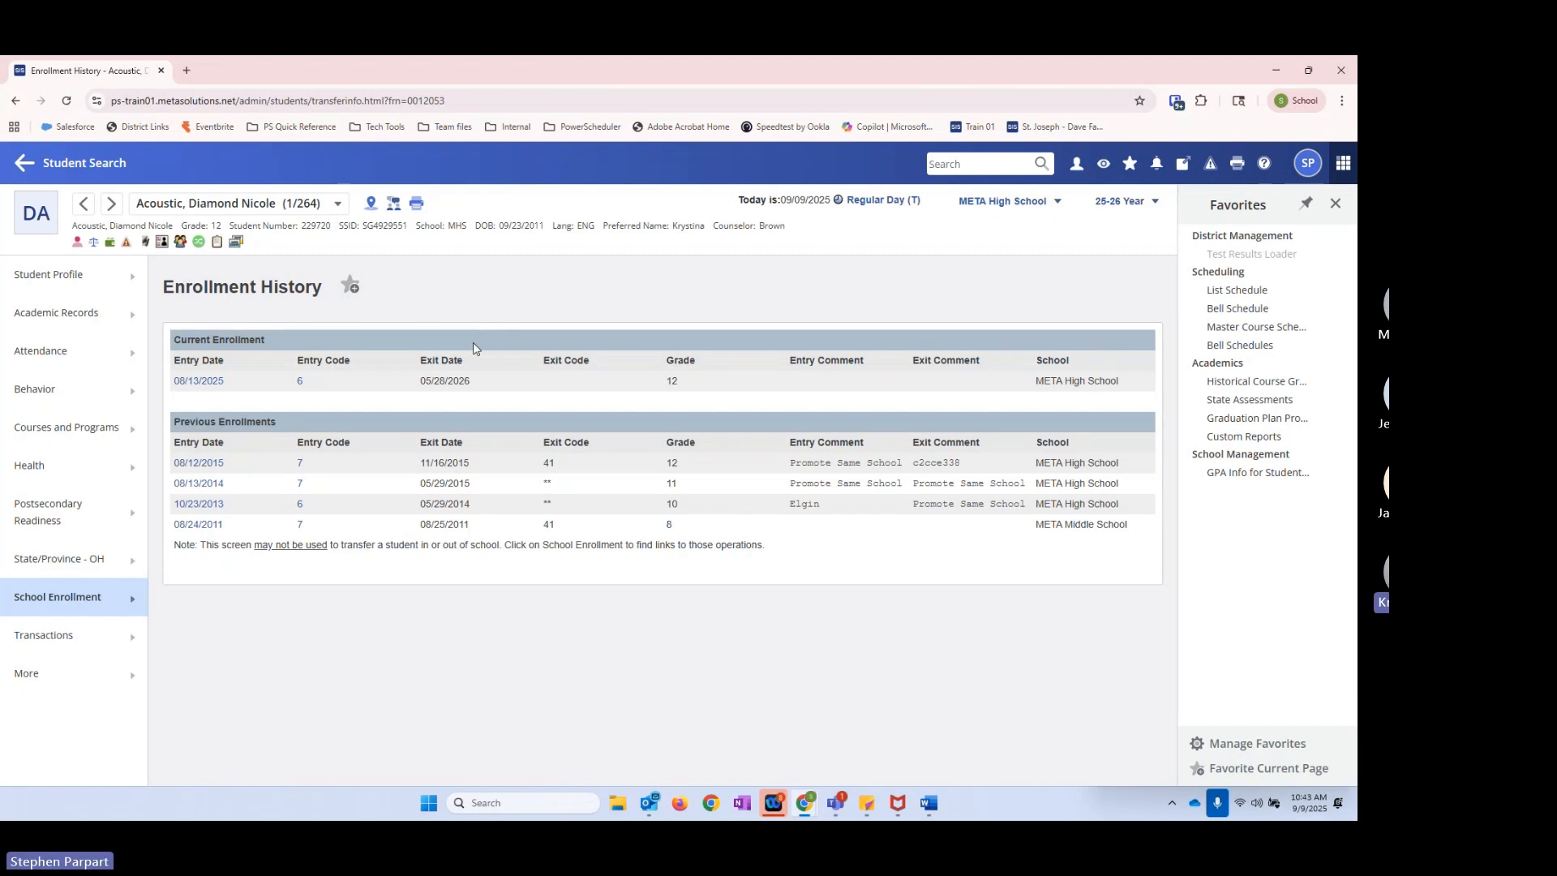
pyautogui.moveTo(419, 390); pyautogui.dragTo(474, 390)
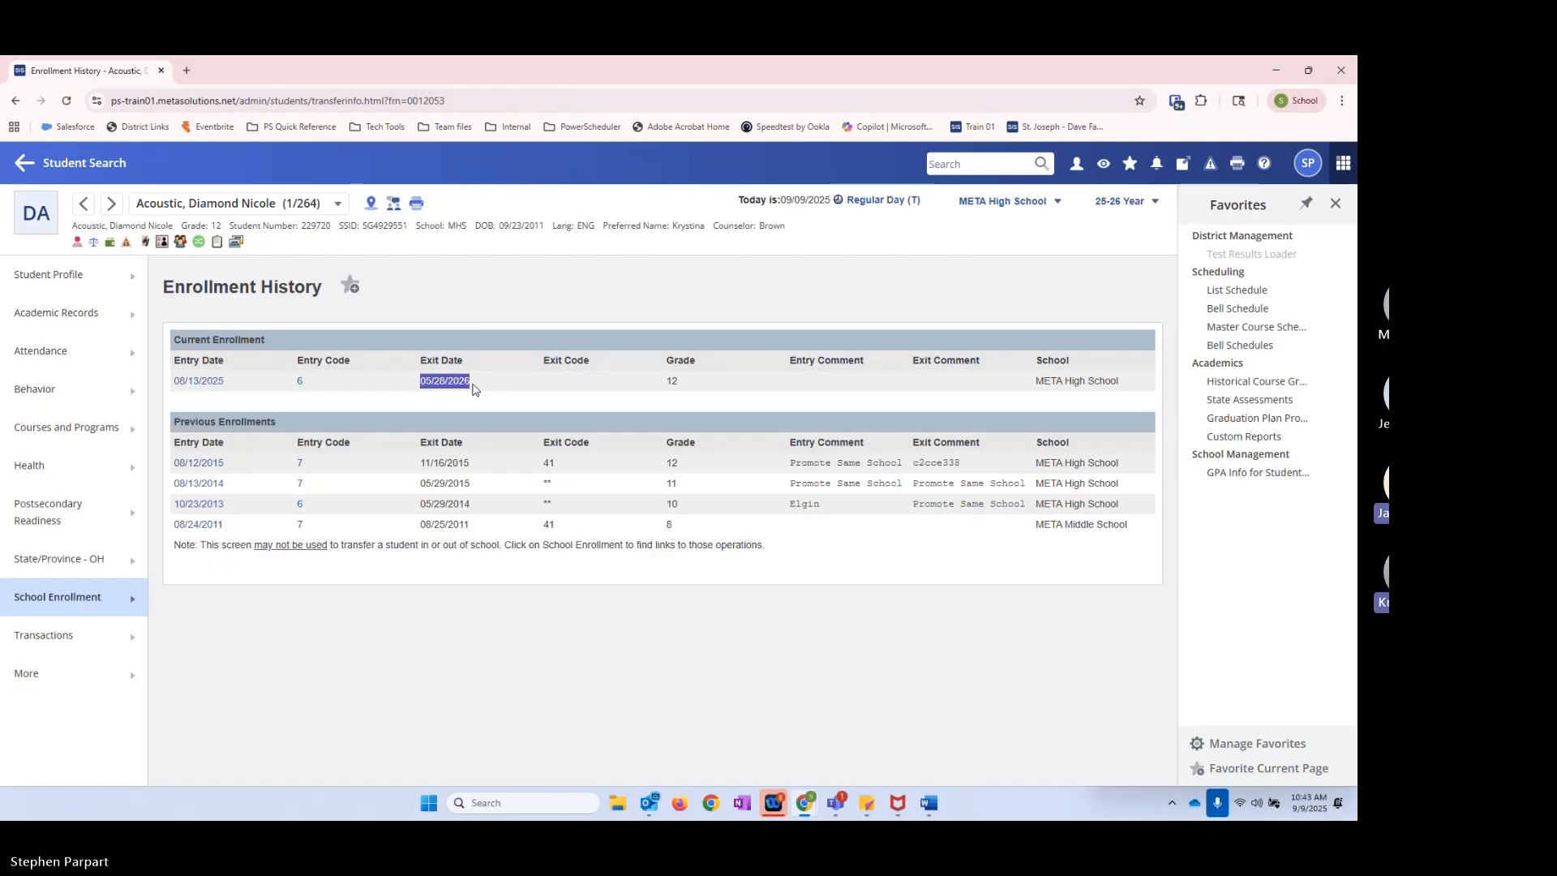
pyautogui.rightClick(464, 386)
pyautogui.click(523, 401)
pyautogui.click(436, 259)
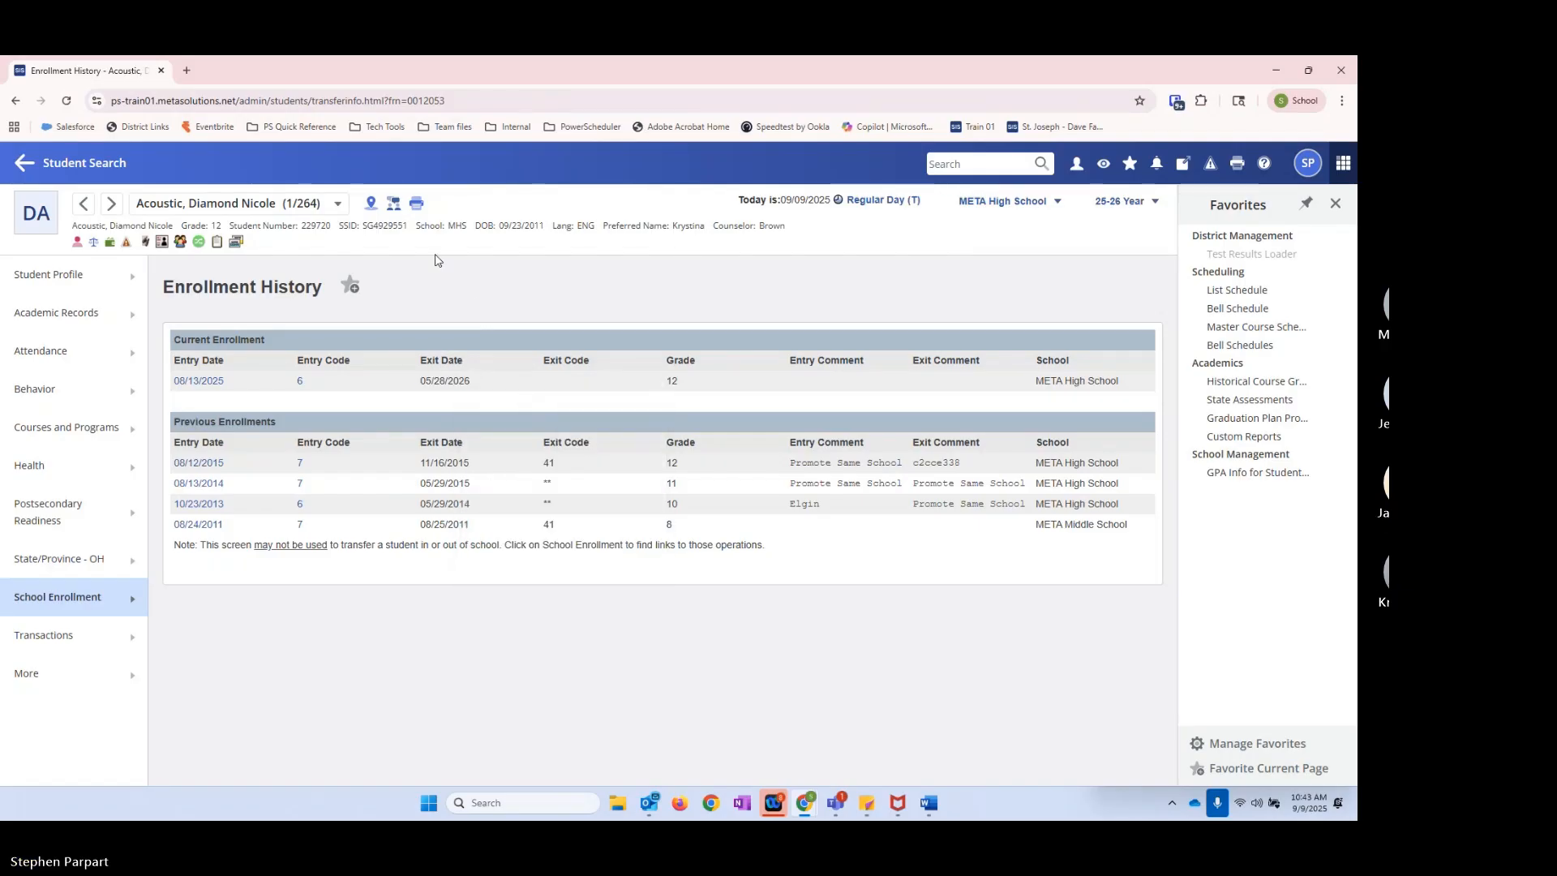
# Step: Create a new stored search named **Recently Withdrawn
pyautogui.click(78, 166)
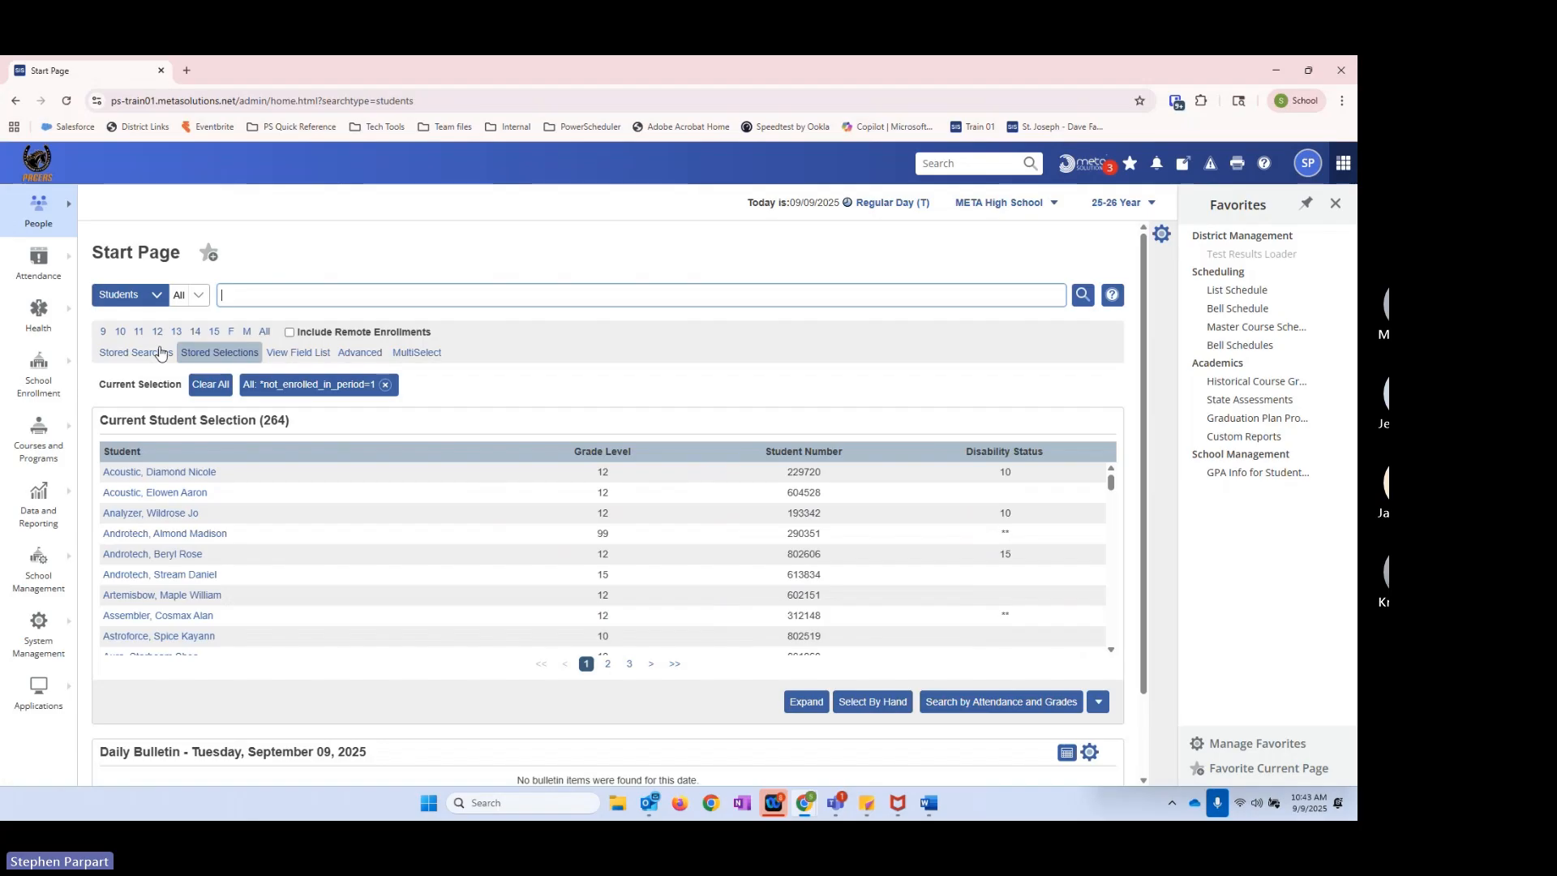
pyautogui.click(159, 353)
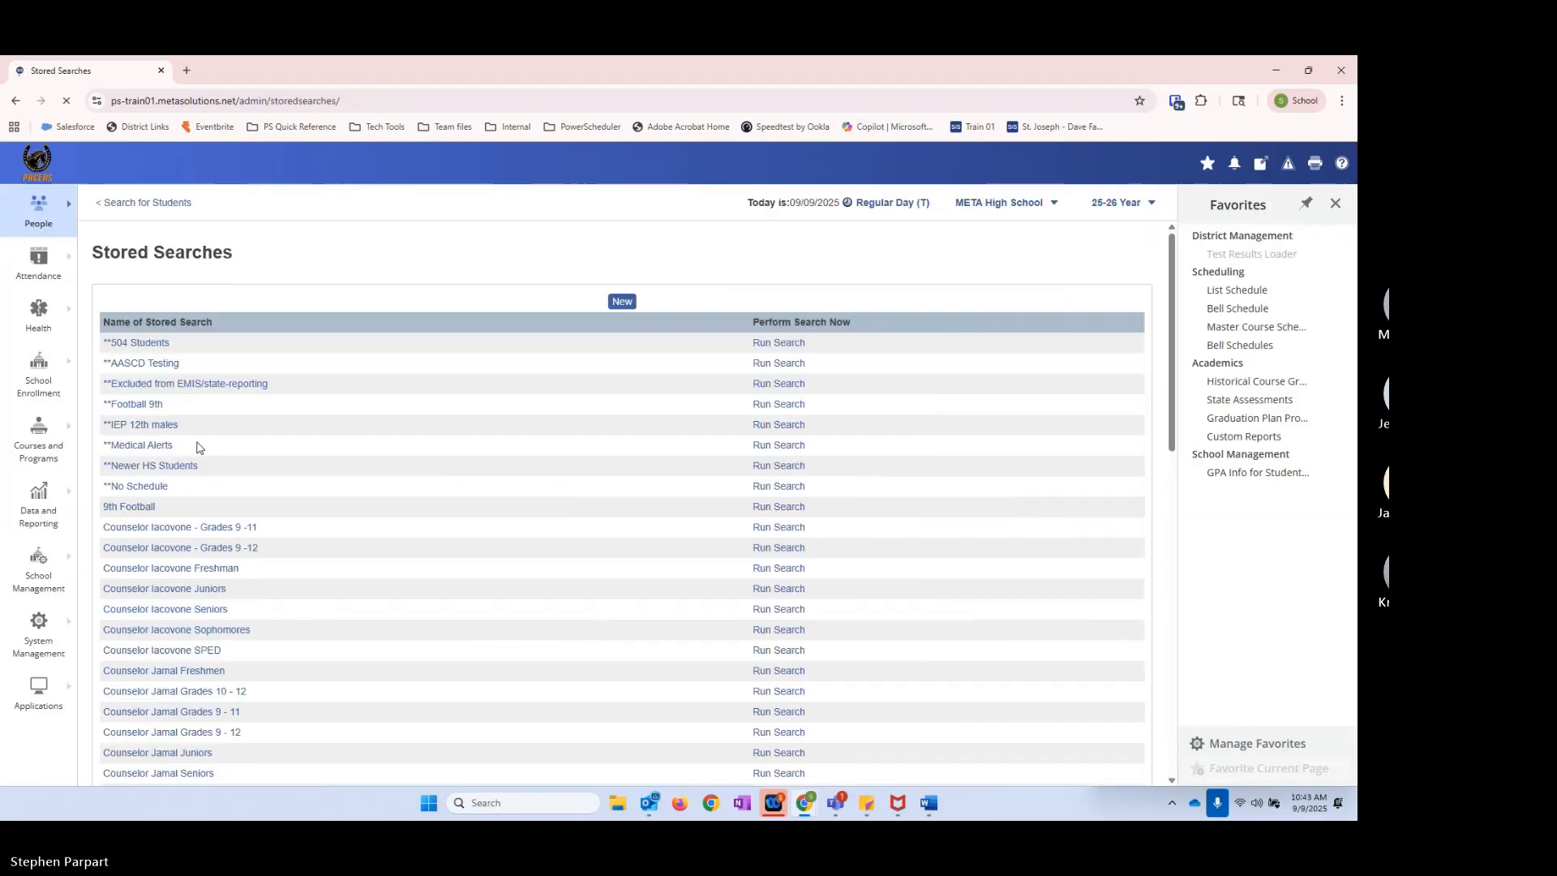
pyautogui.click(622, 301)
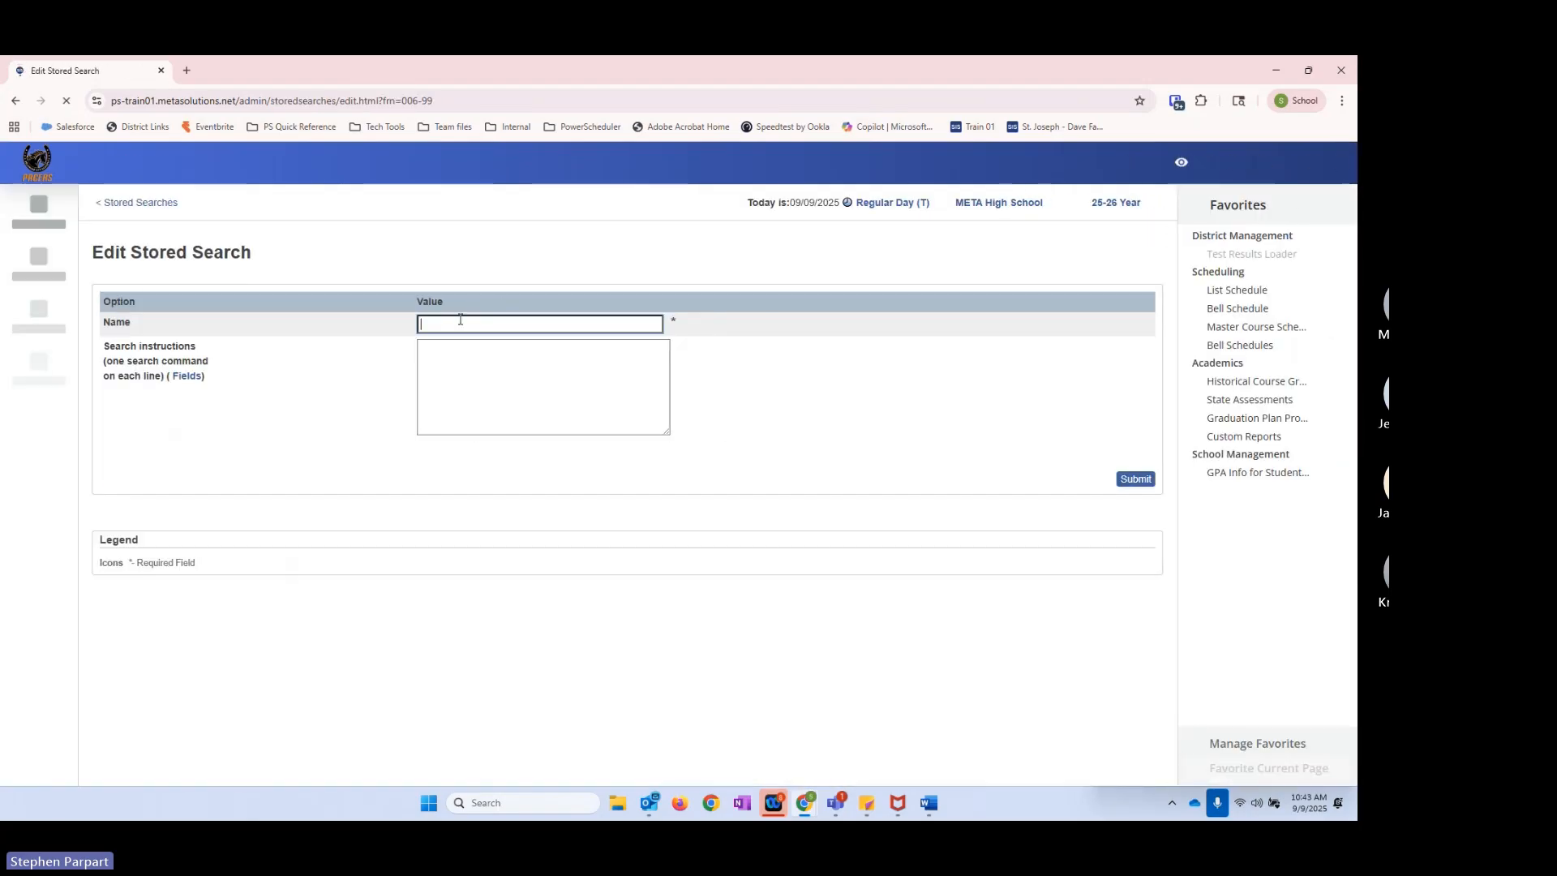
pyautogui.write('Witho')
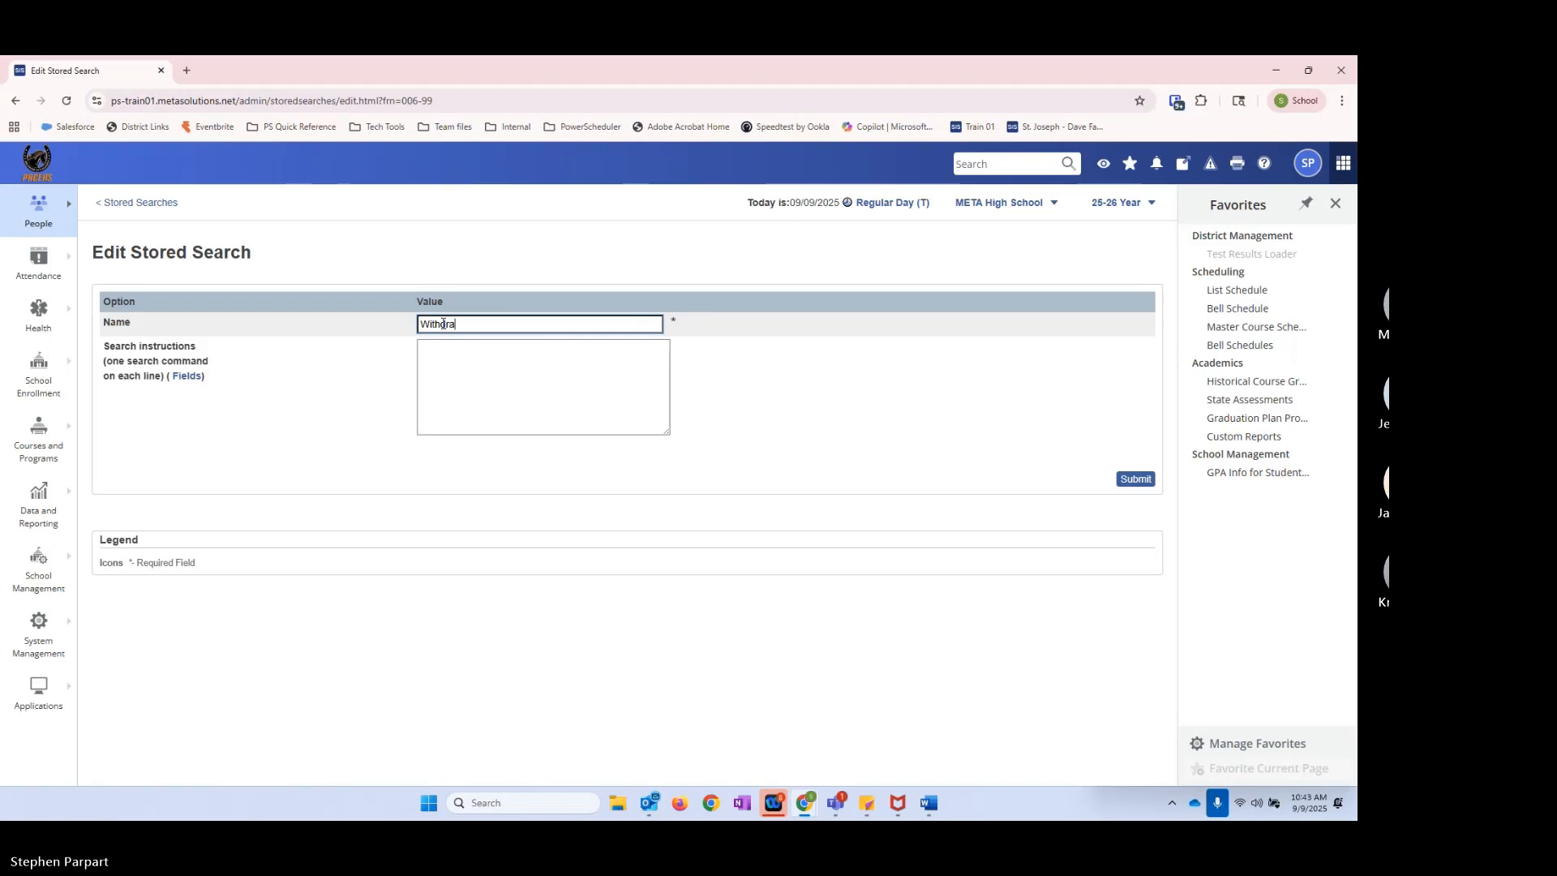
pyautogui.press('BackSpace')
pyautogui.write('**Recently Wit')
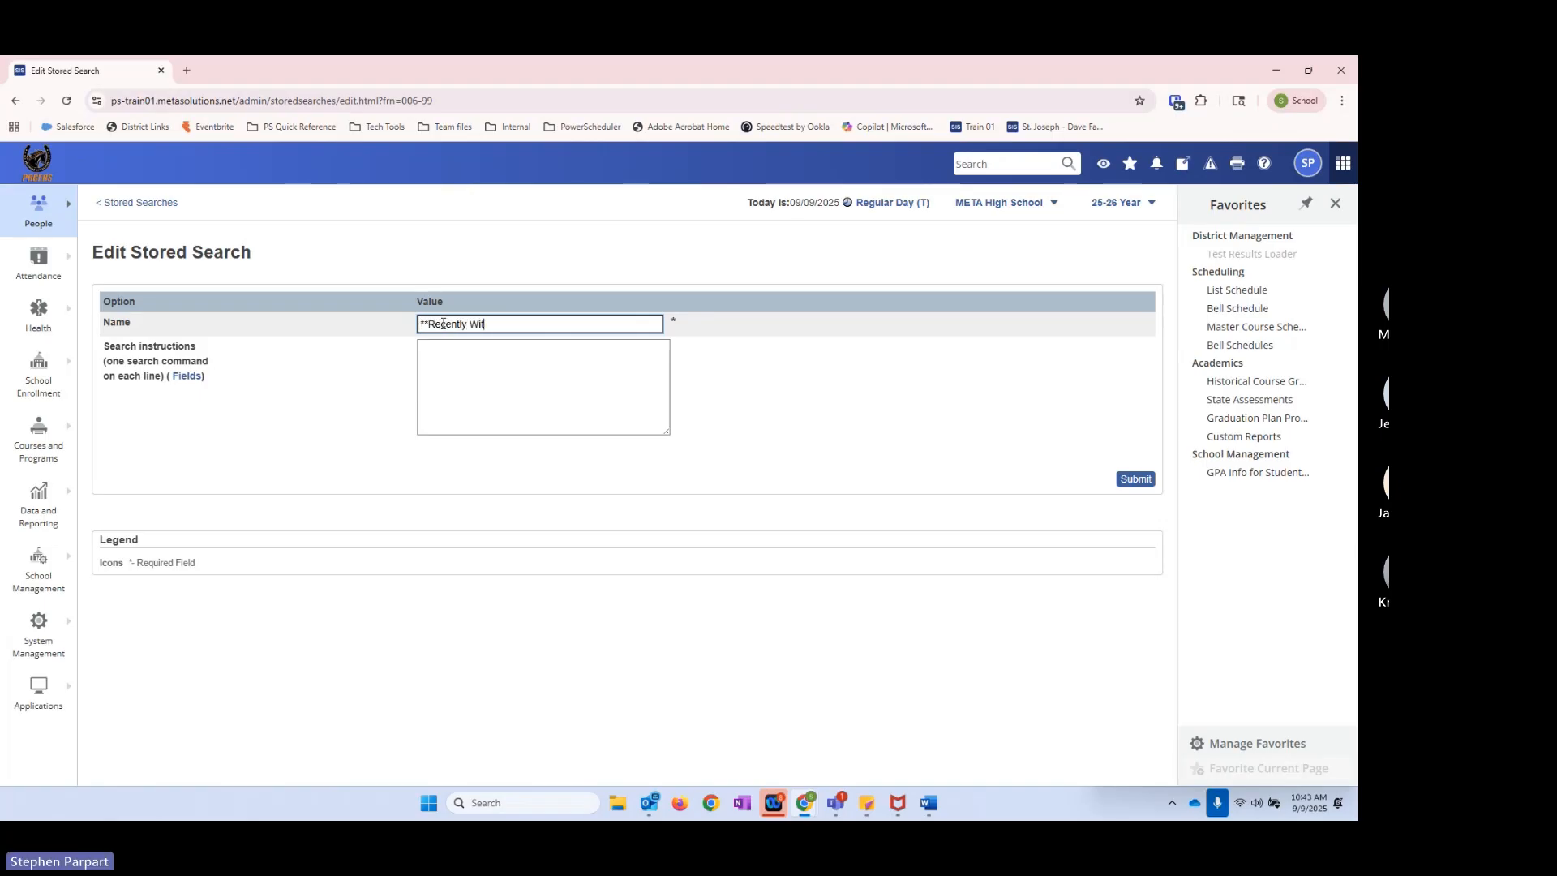
pyautogui.write('hdrawn')
pyautogui.press('Tab')
pyautogui.press('Tab')
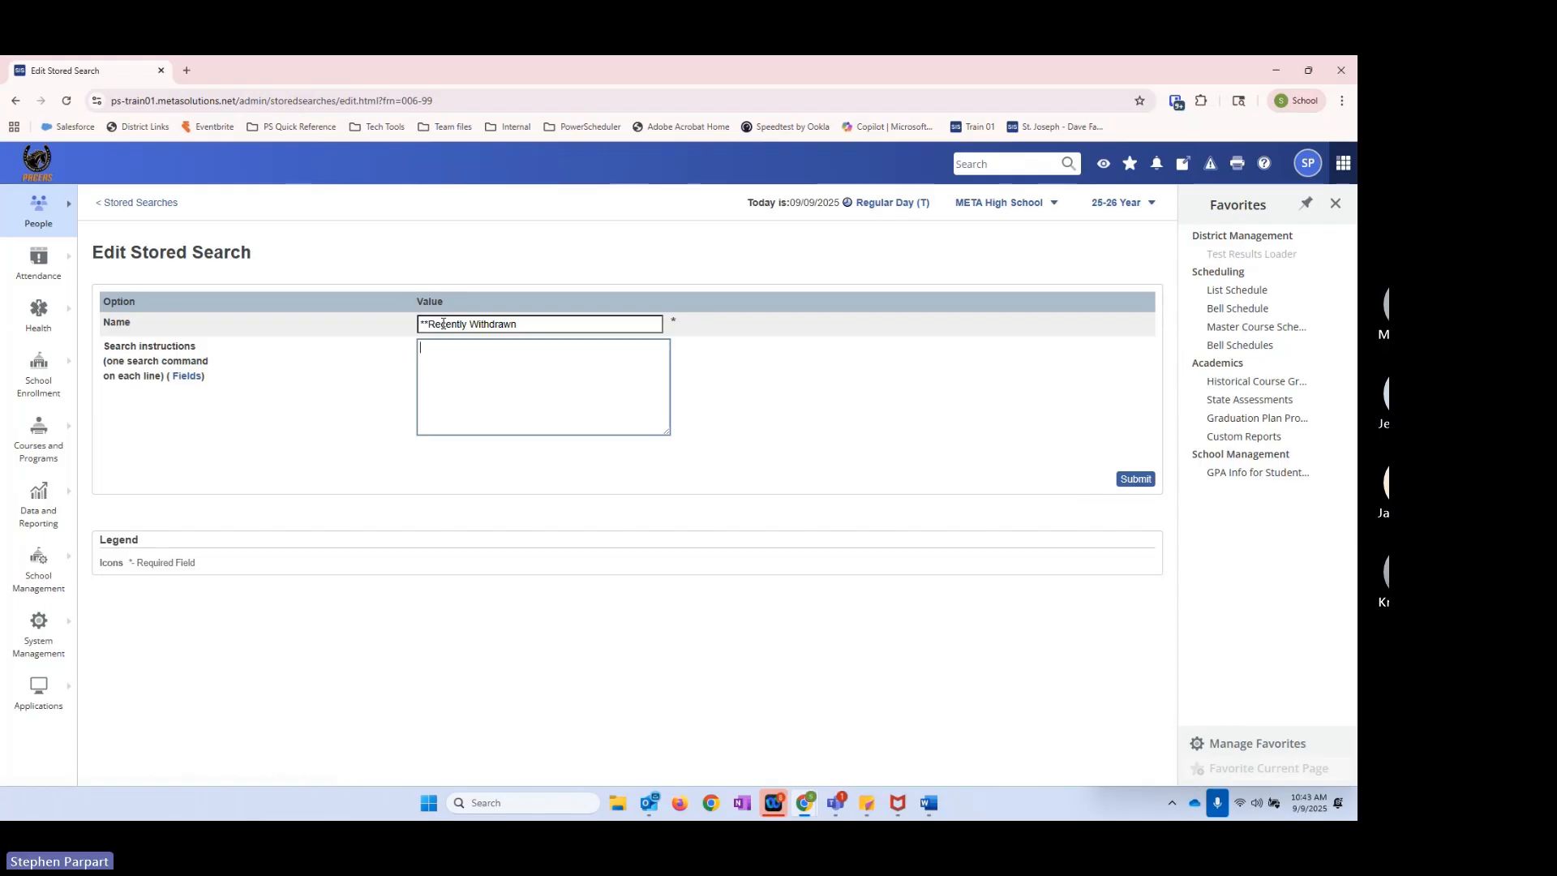
# Step: Find the ExitDate field by filtering for exit and make the first search instruction ExitDate#05/28/2026
pyautogui.click(188, 376)
pyautogui.write('e')
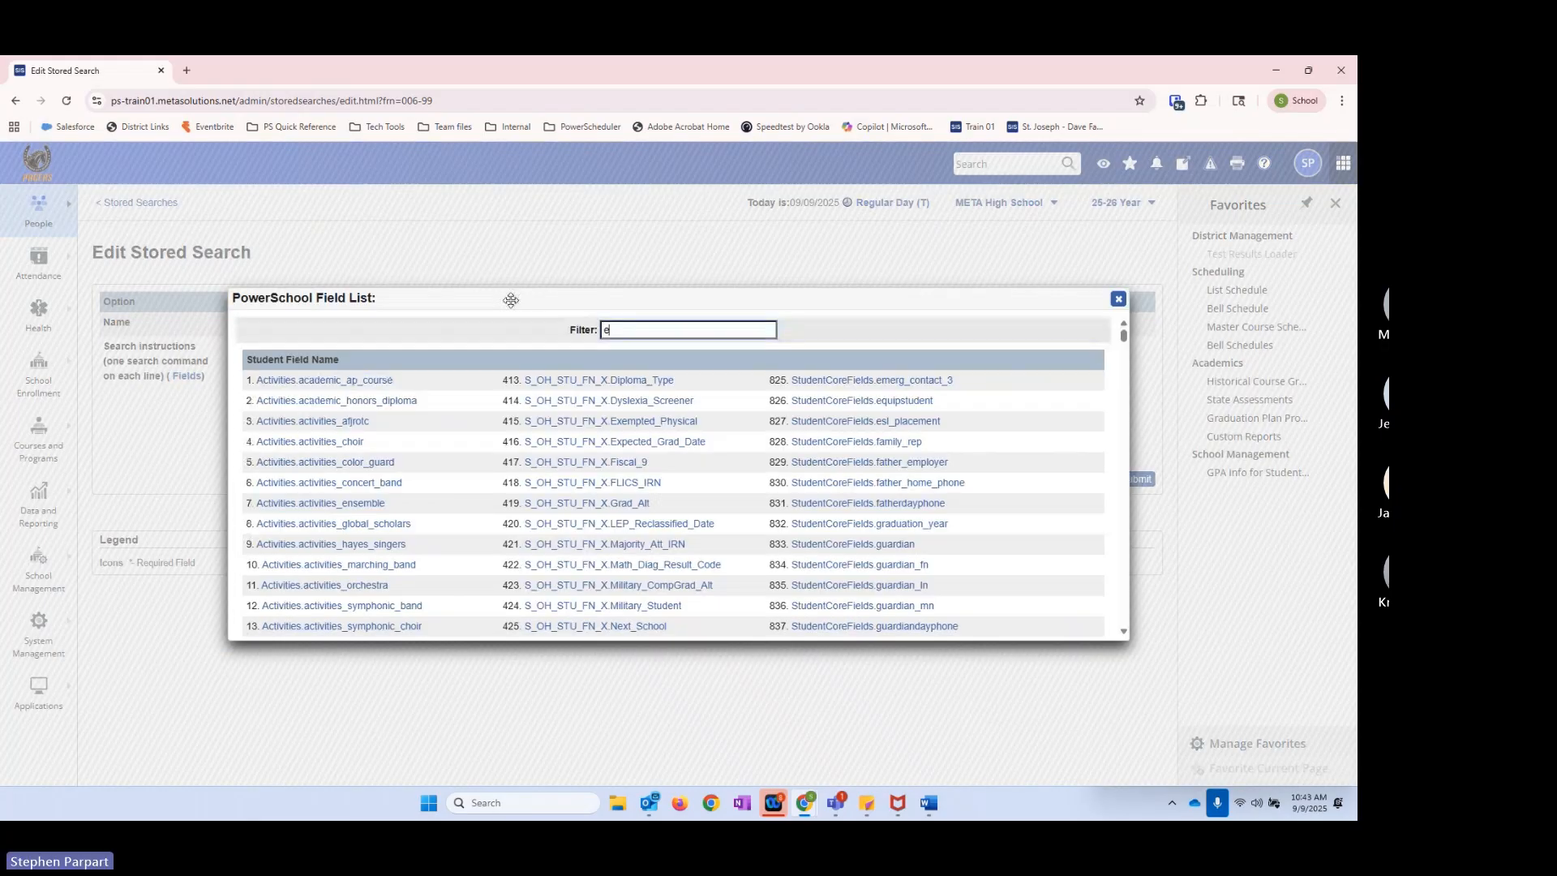
pyautogui.write('xit')
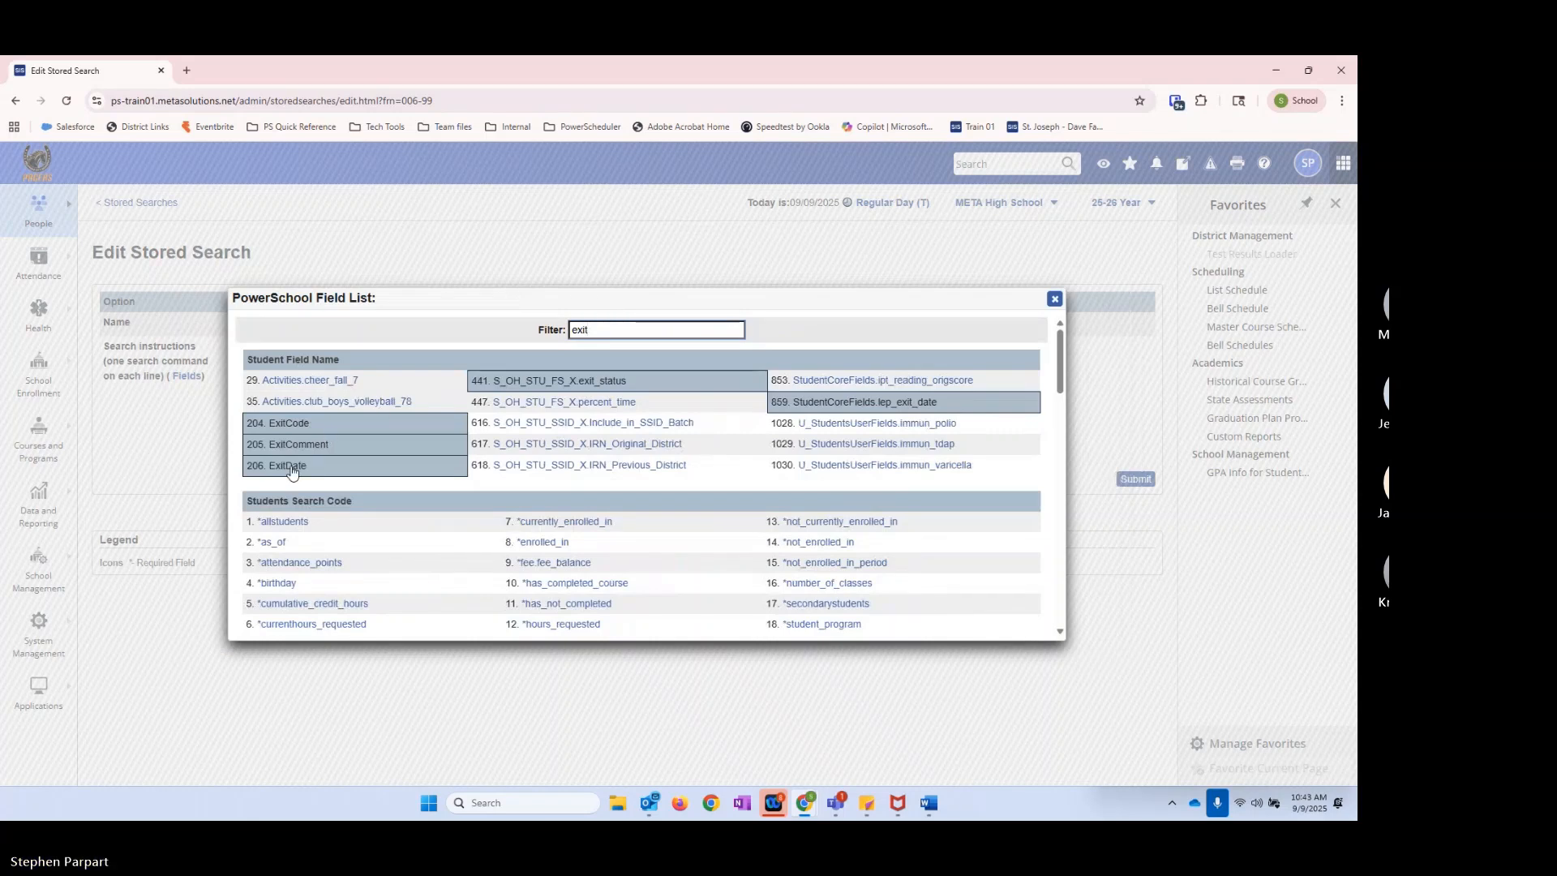
pyautogui.click(292, 466)
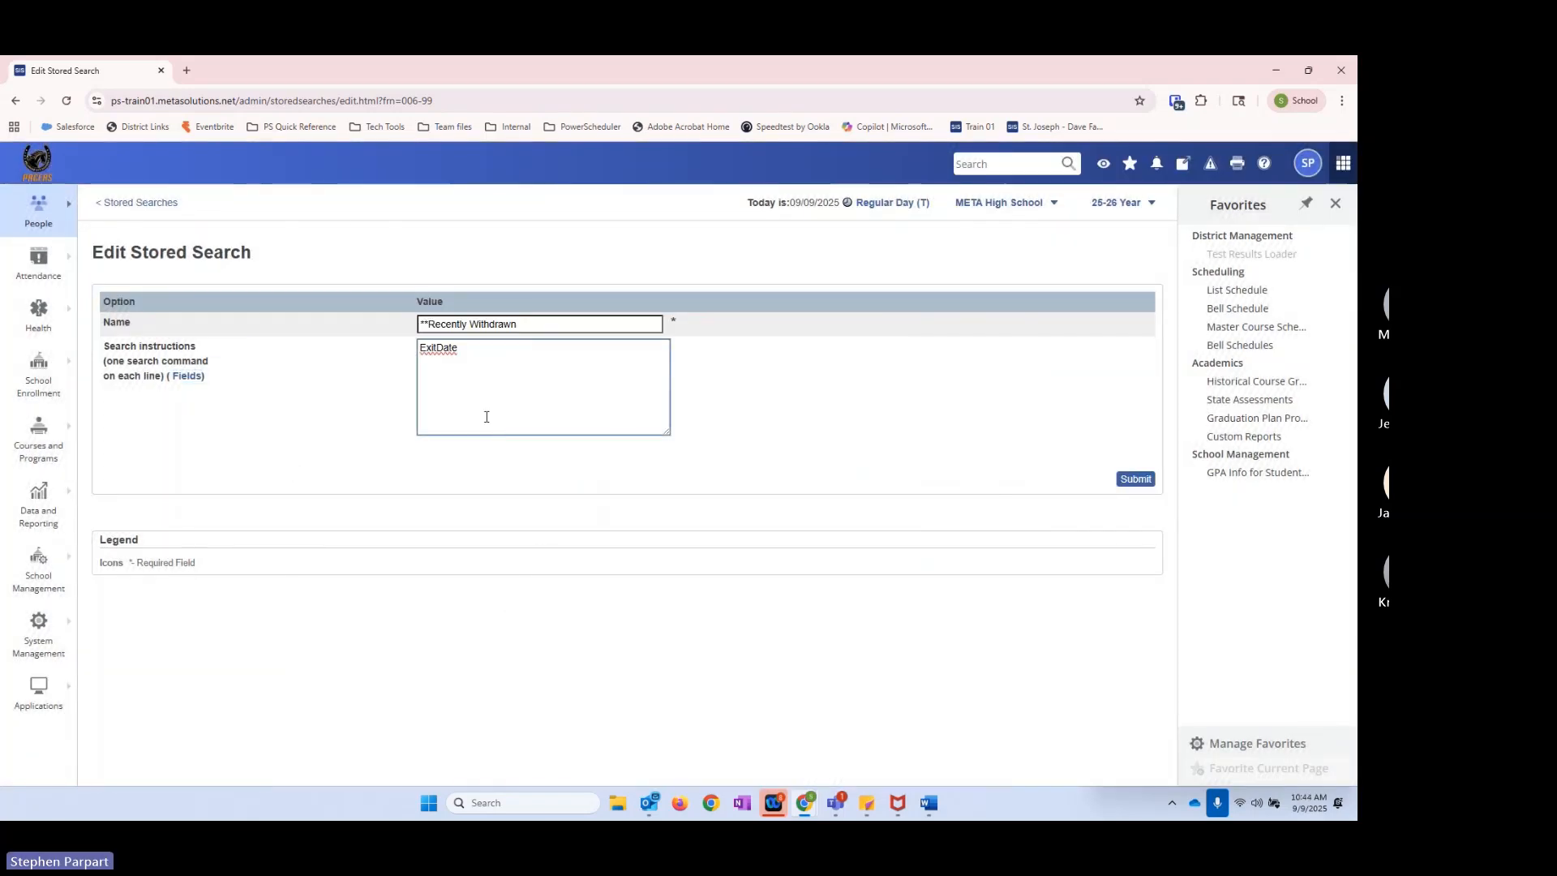
pyautogui.write('#05/28/2026')
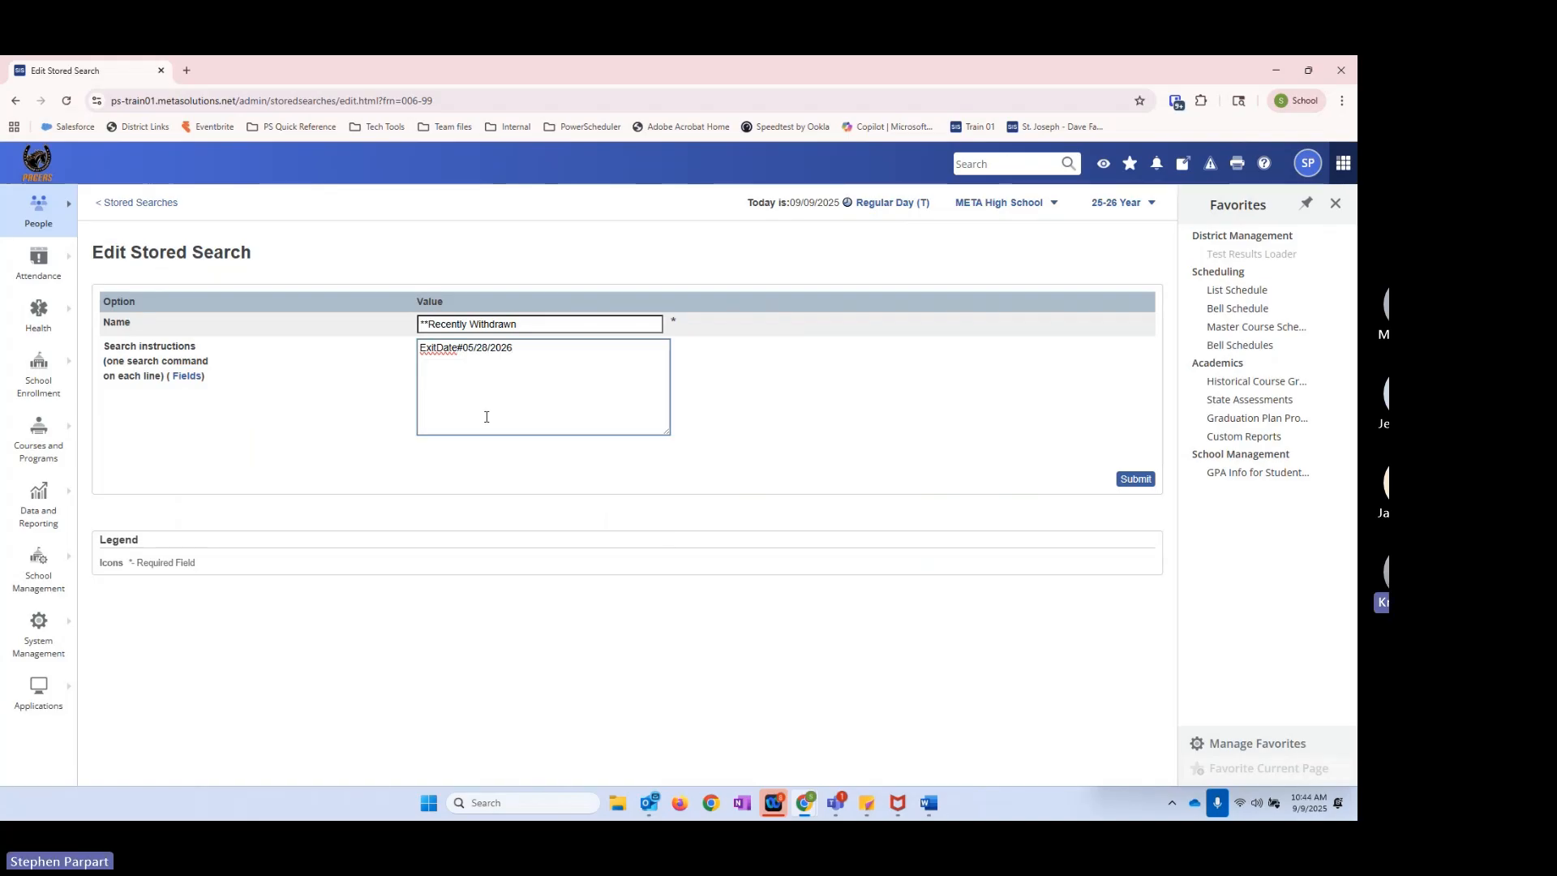
# Step: Add a second search instruction, ExitDate>8/1/2025, to the **Recently Withdrawn stored search and save it
pyautogui.press('Return')
pyautogui.write('ExitDate')
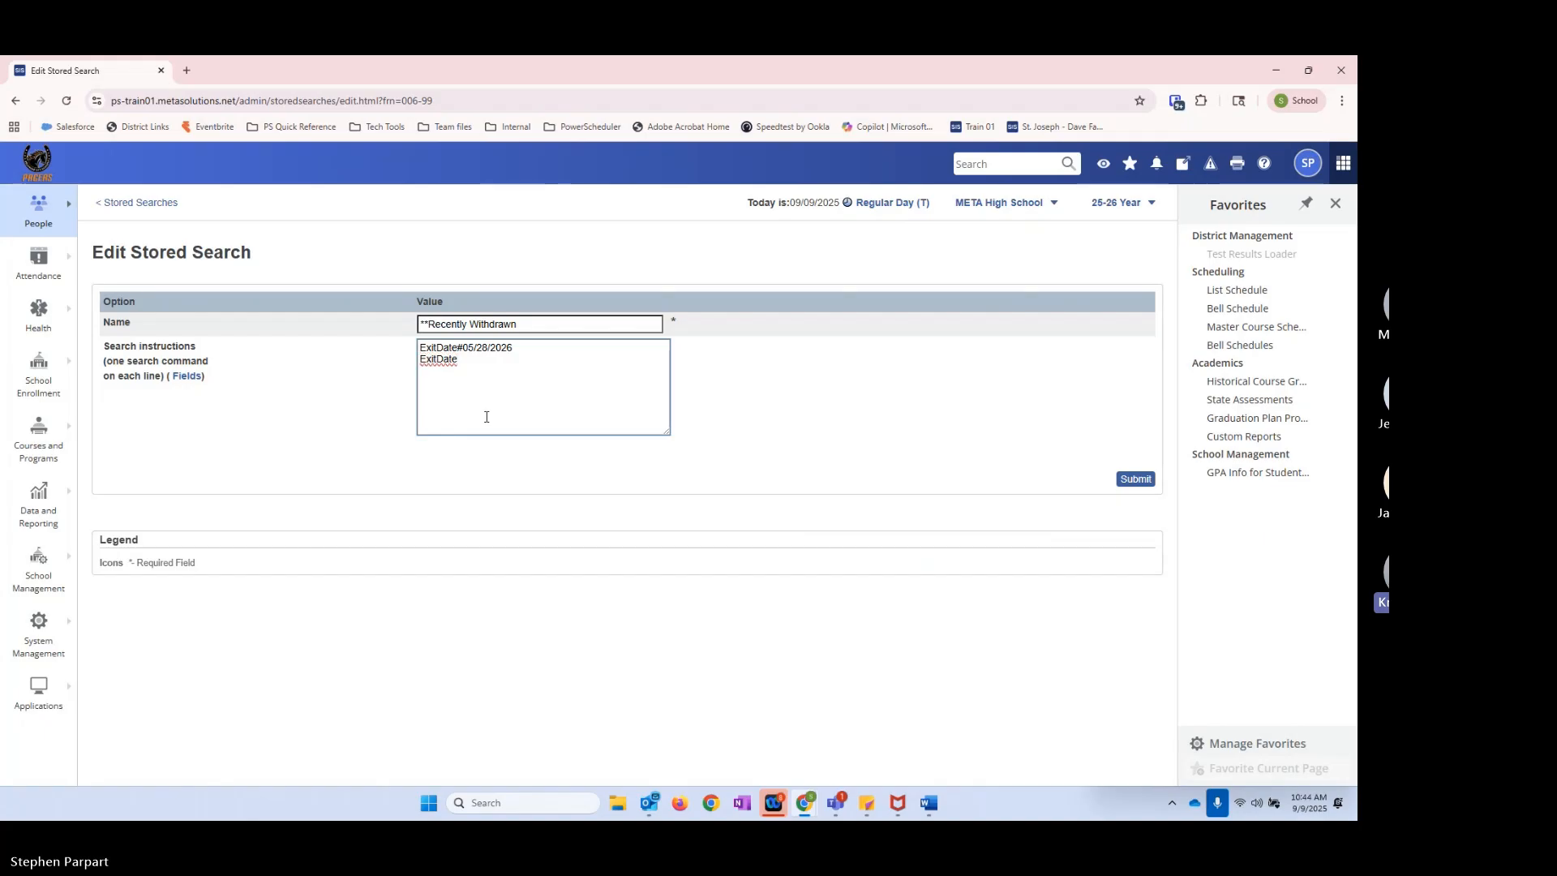
pyautogui.write('>8/1/')
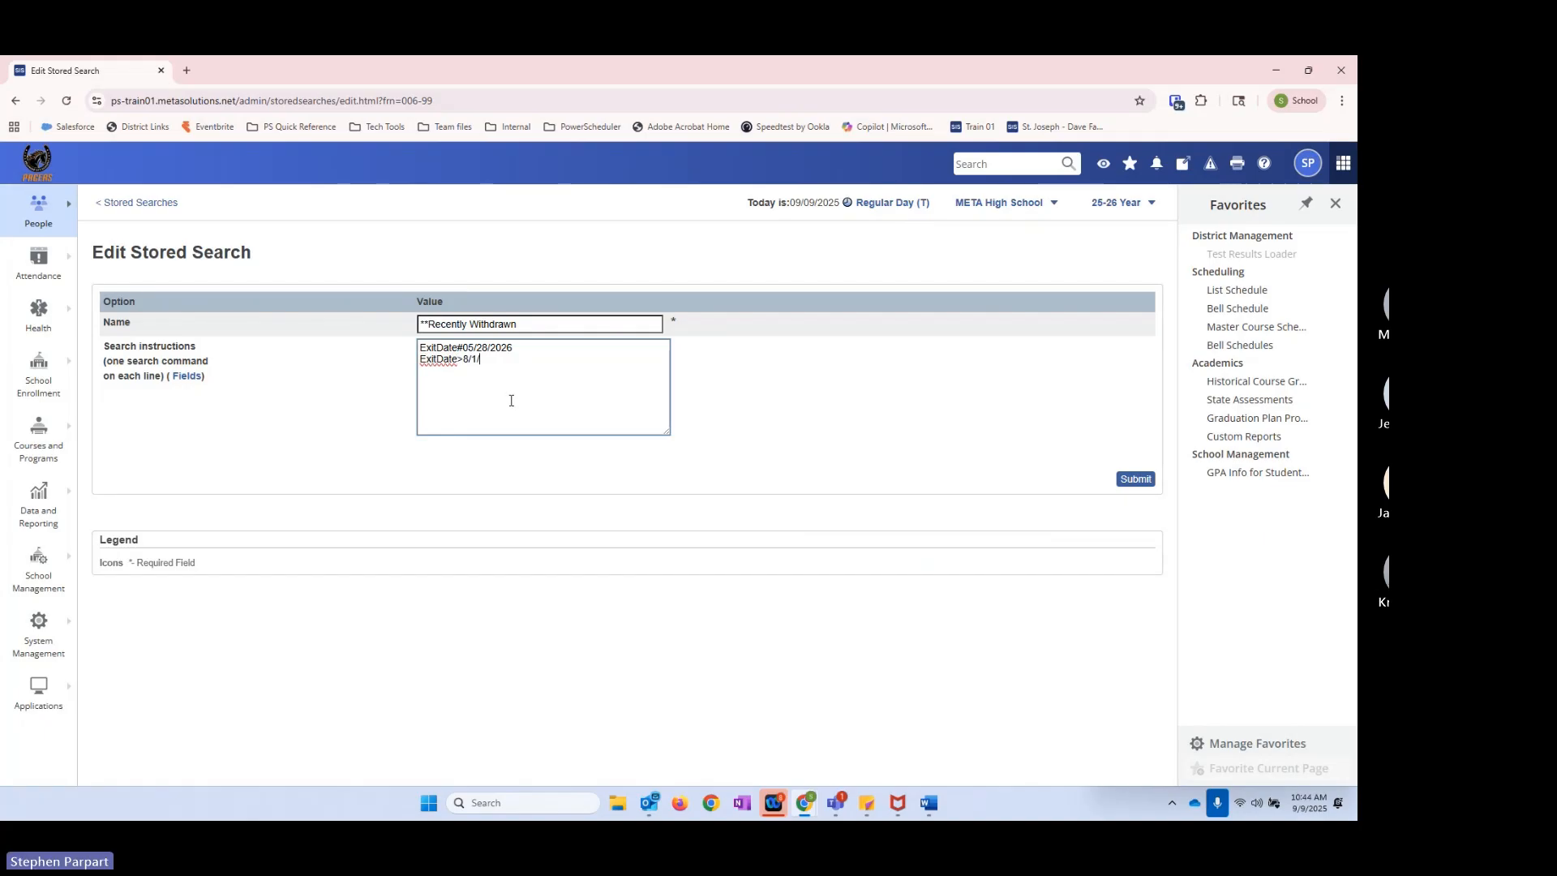
pyautogui.moveTo(515, 348); pyautogui.dragTo(403, 352)
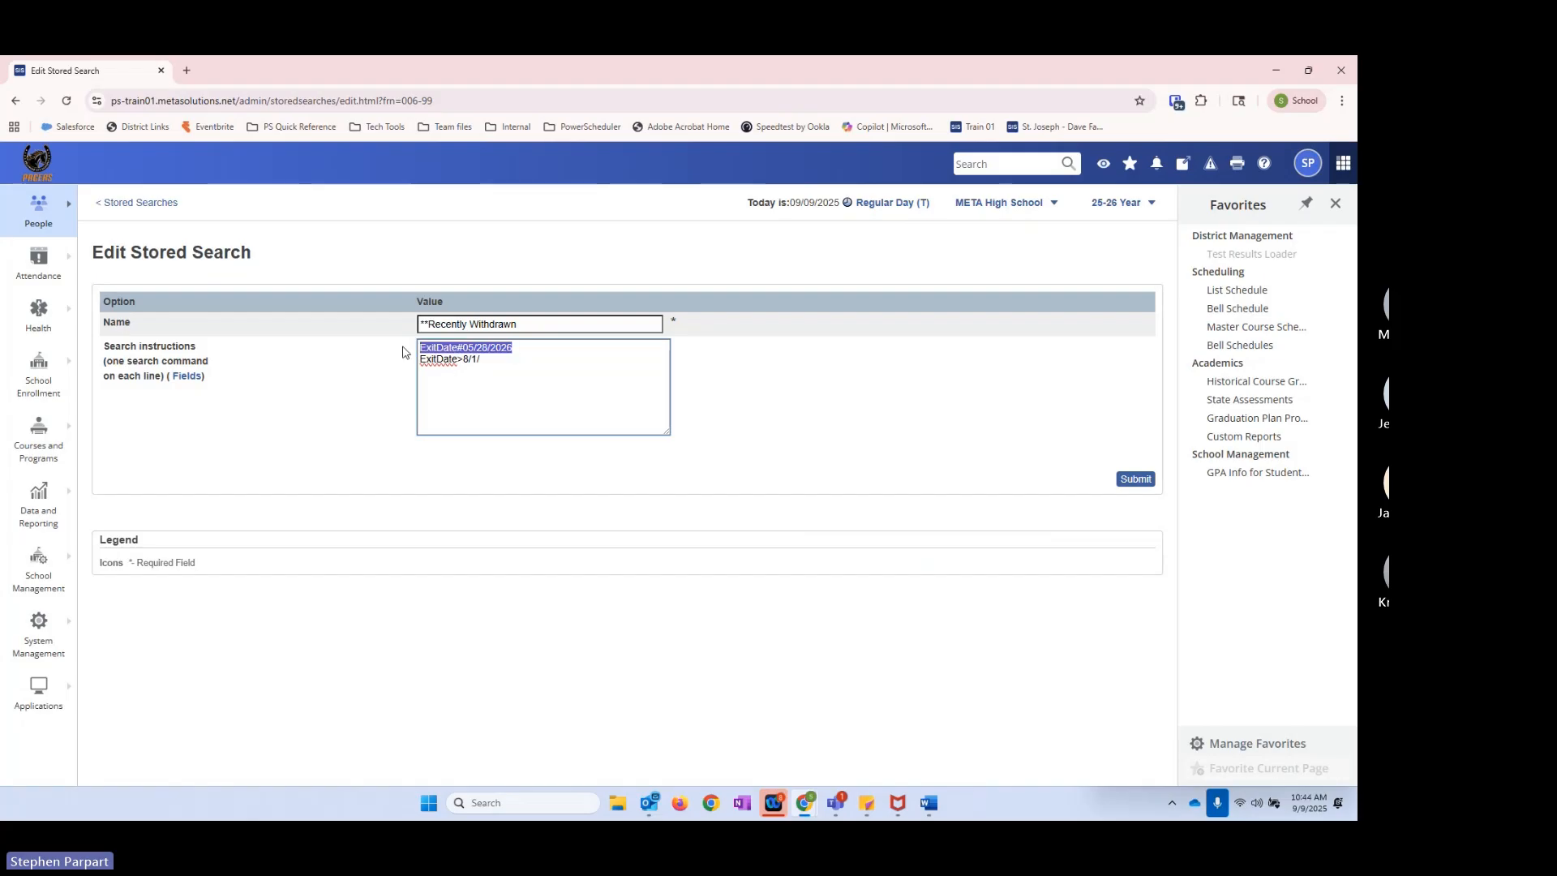
pyautogui.click(490, 361)
pyautogui.press('BackSpace')
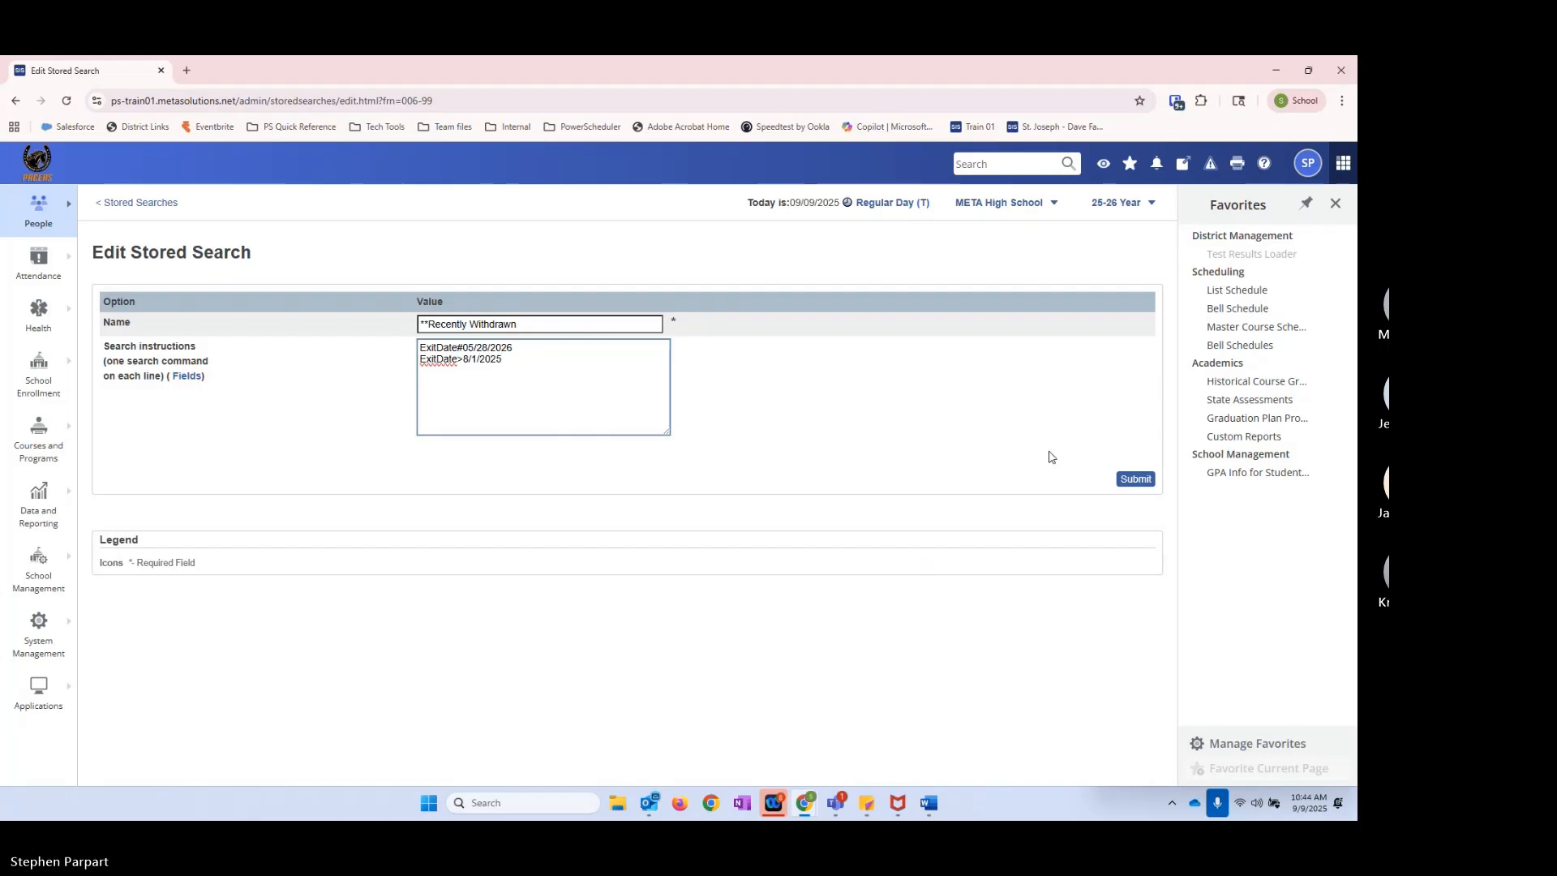
pyautogui.click(1135, 481)
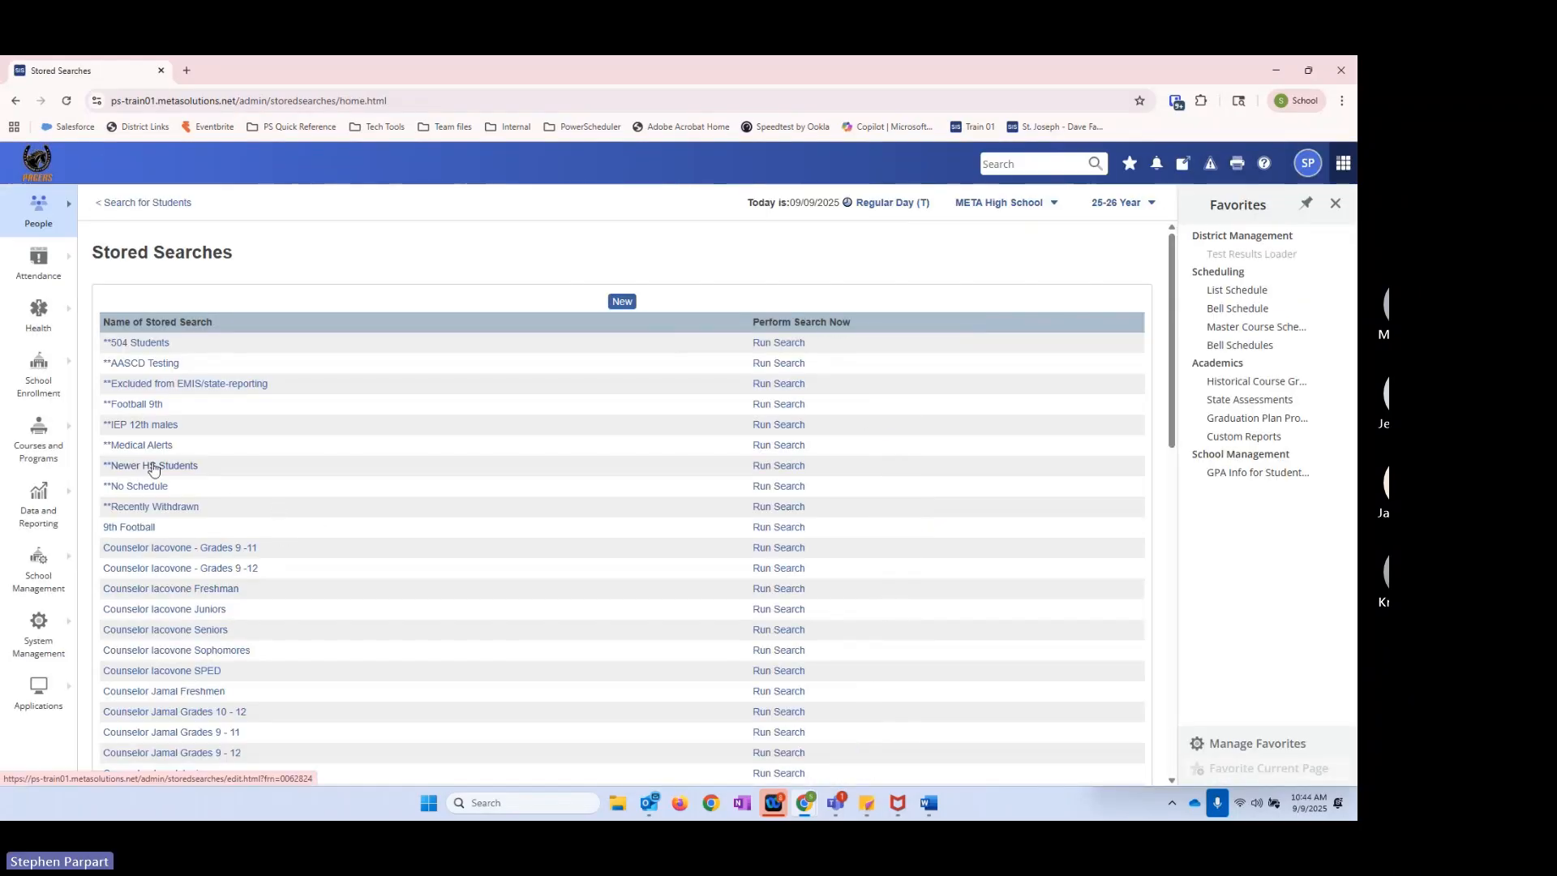
# Step: Run the **Recently Withdrawn search, remove the leftover not_enrolled_in_period filter from the current selection, and rerun the search
pyautogui.click(767, 509)
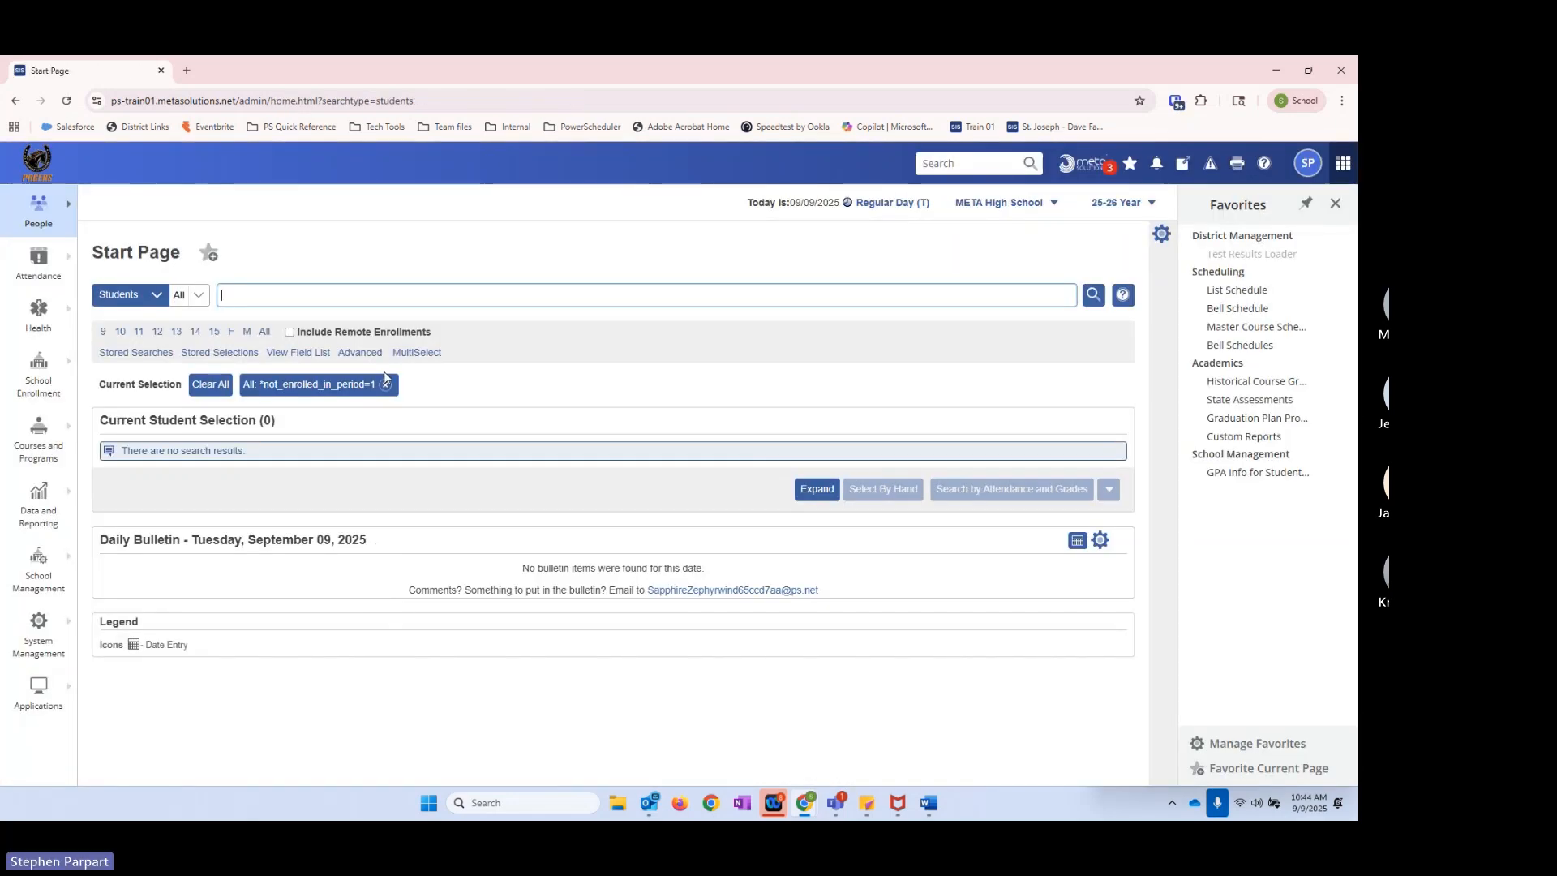
pyautogui.click(386, 386)
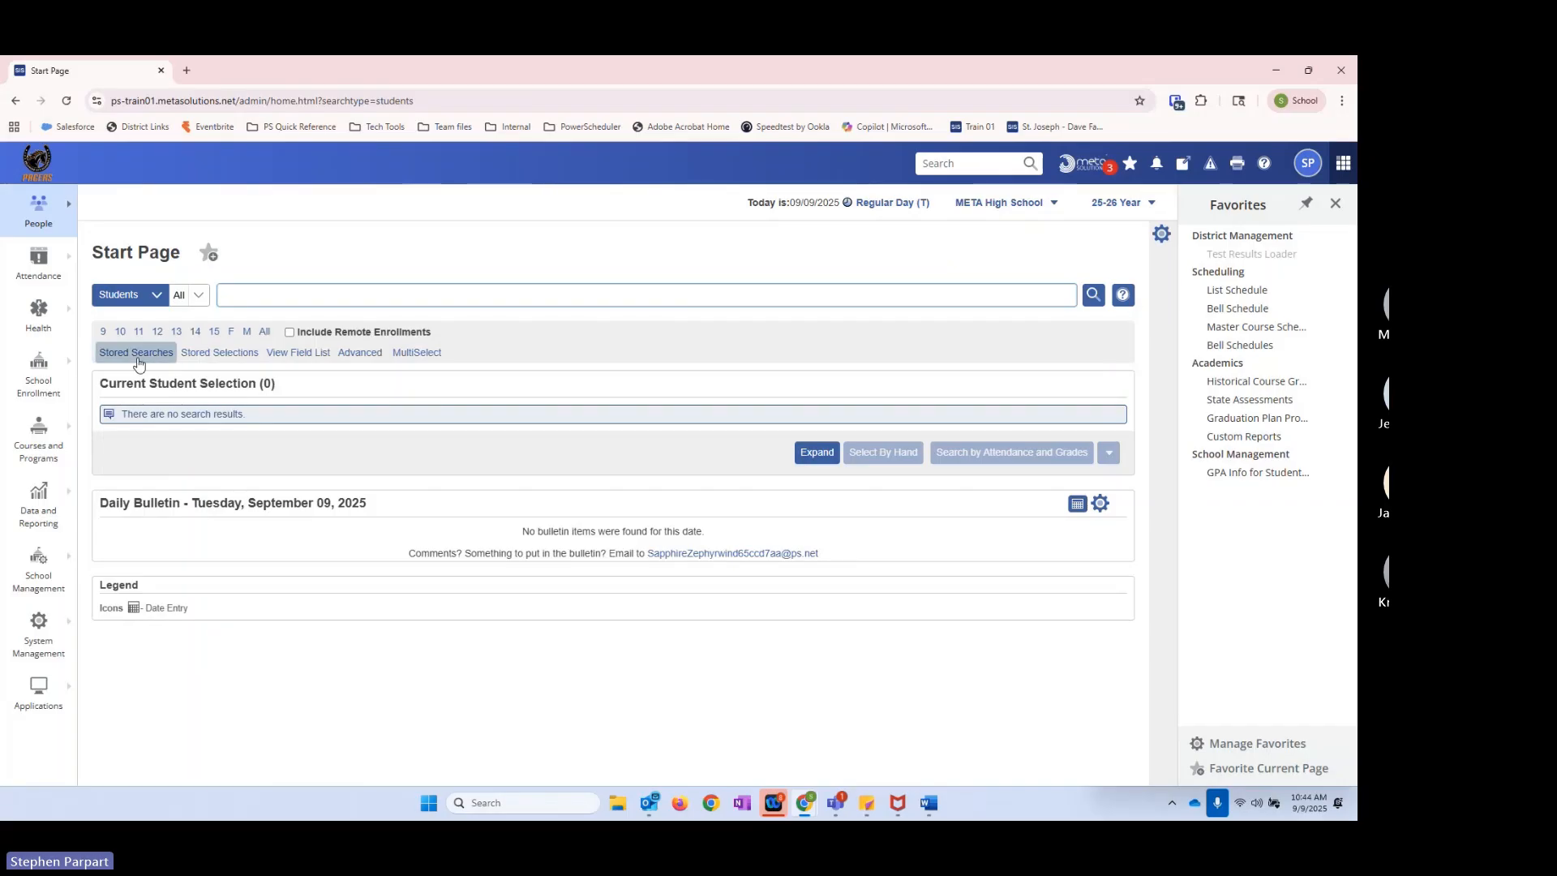
pyautogui.click(136, 352)
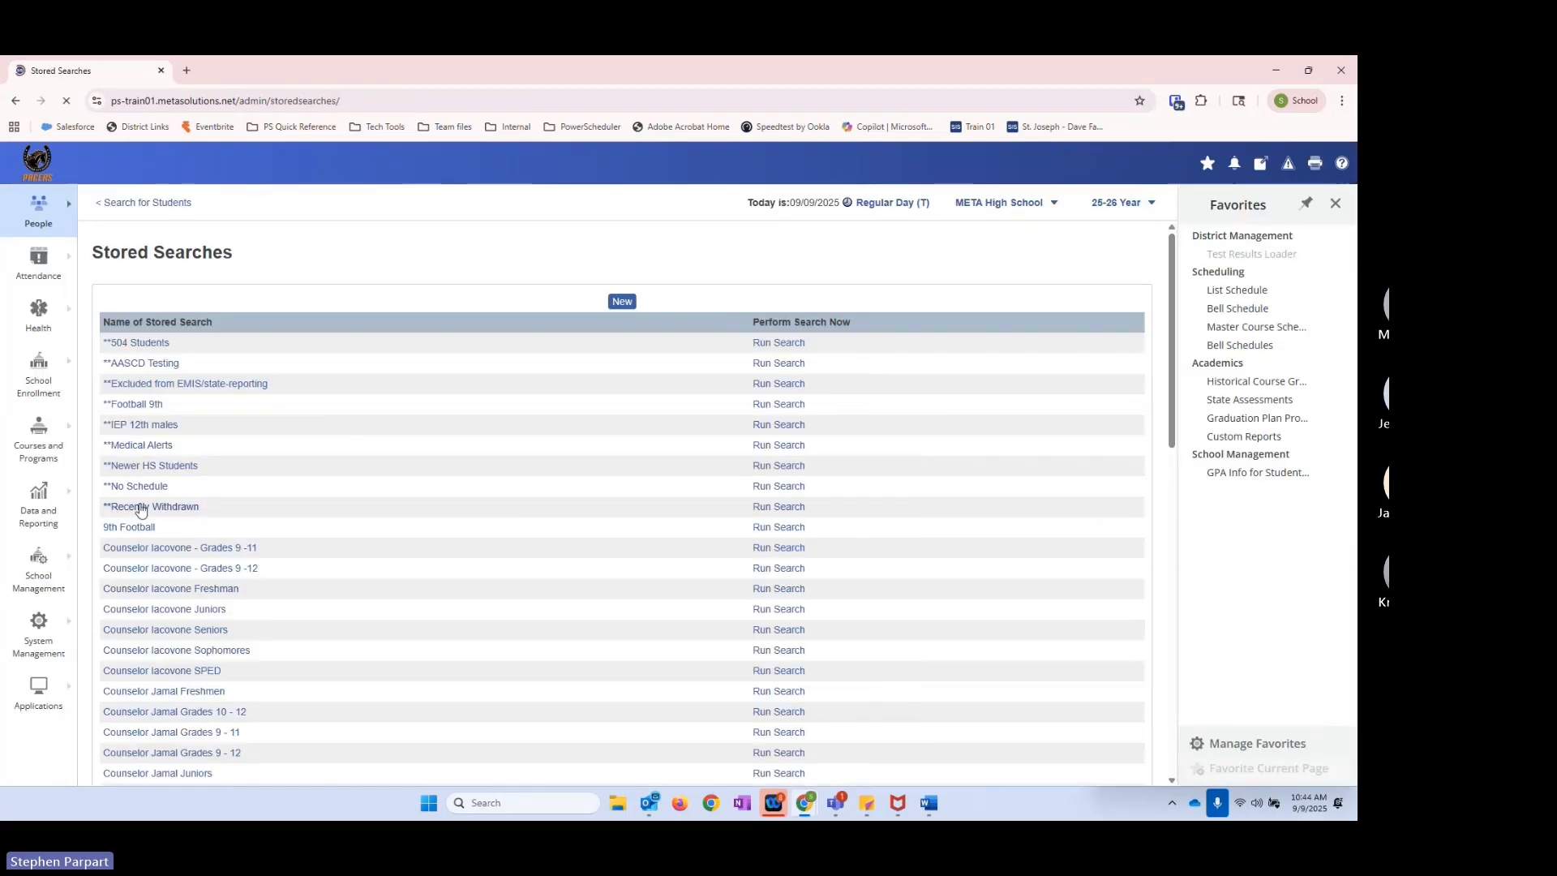
pyautogui.click(774, 509)
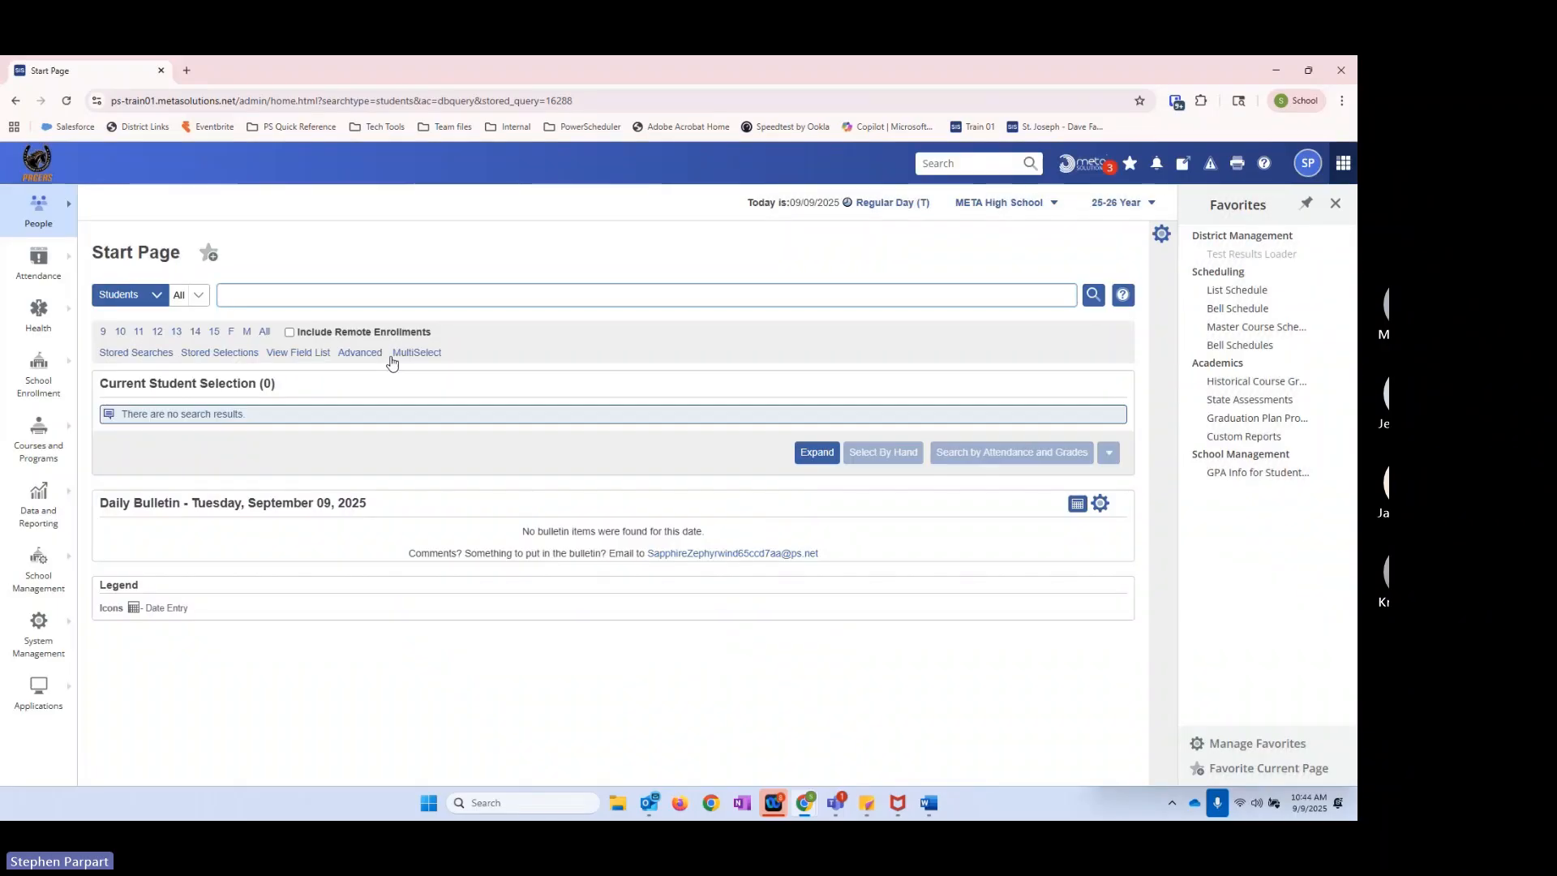
# Step: Remove the ExitDate>8/1/2025 instruction from the **Recently Withdrawn stored search and save it
pyautogui.click(140, 354)
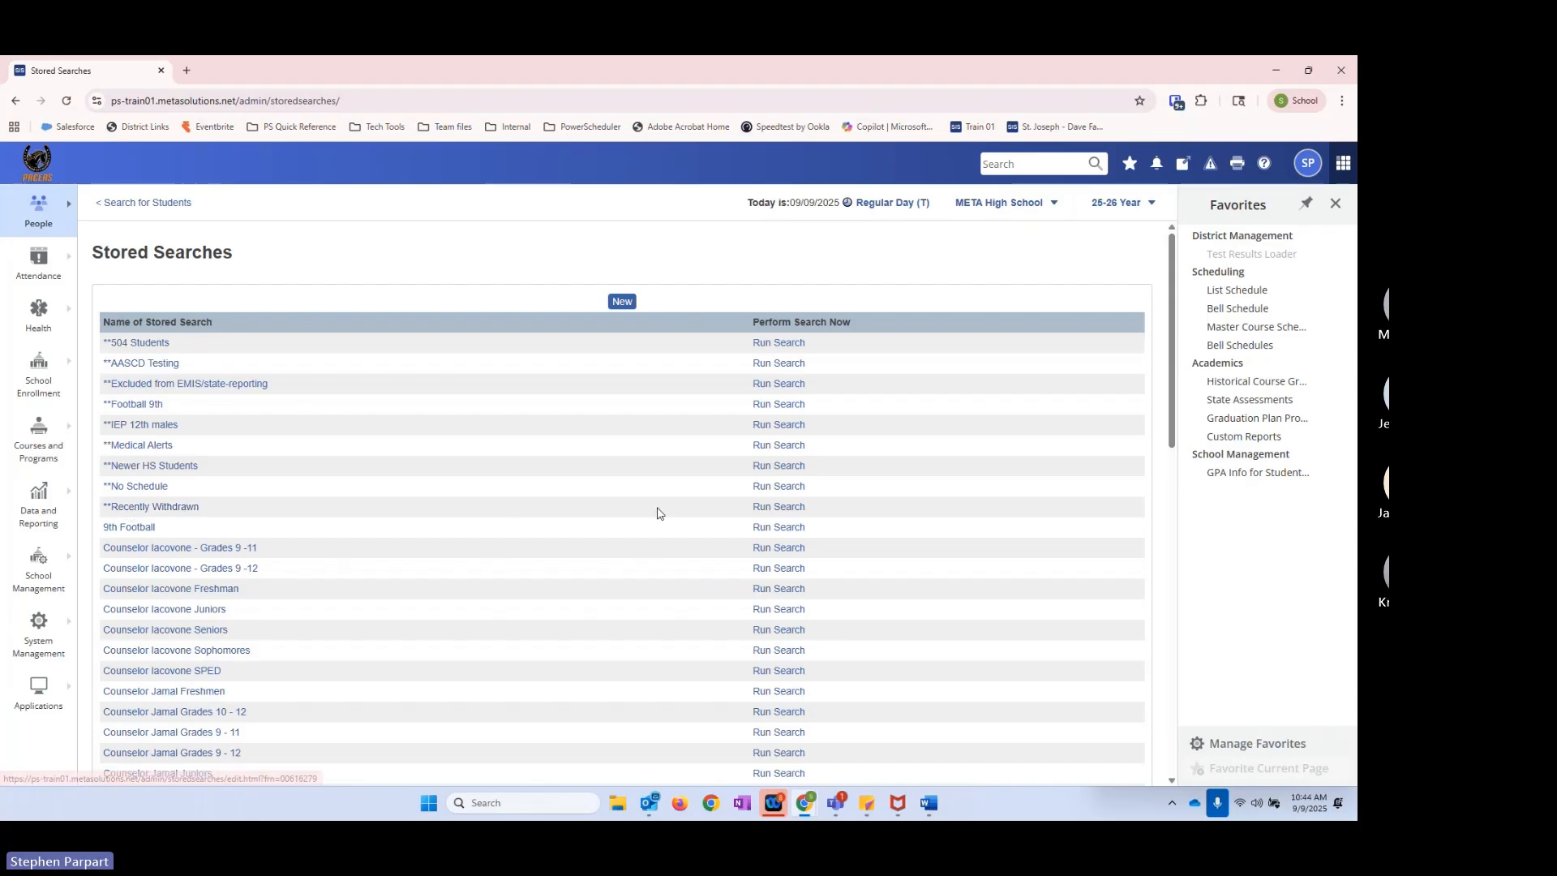
pyautogui.click(170, 509)
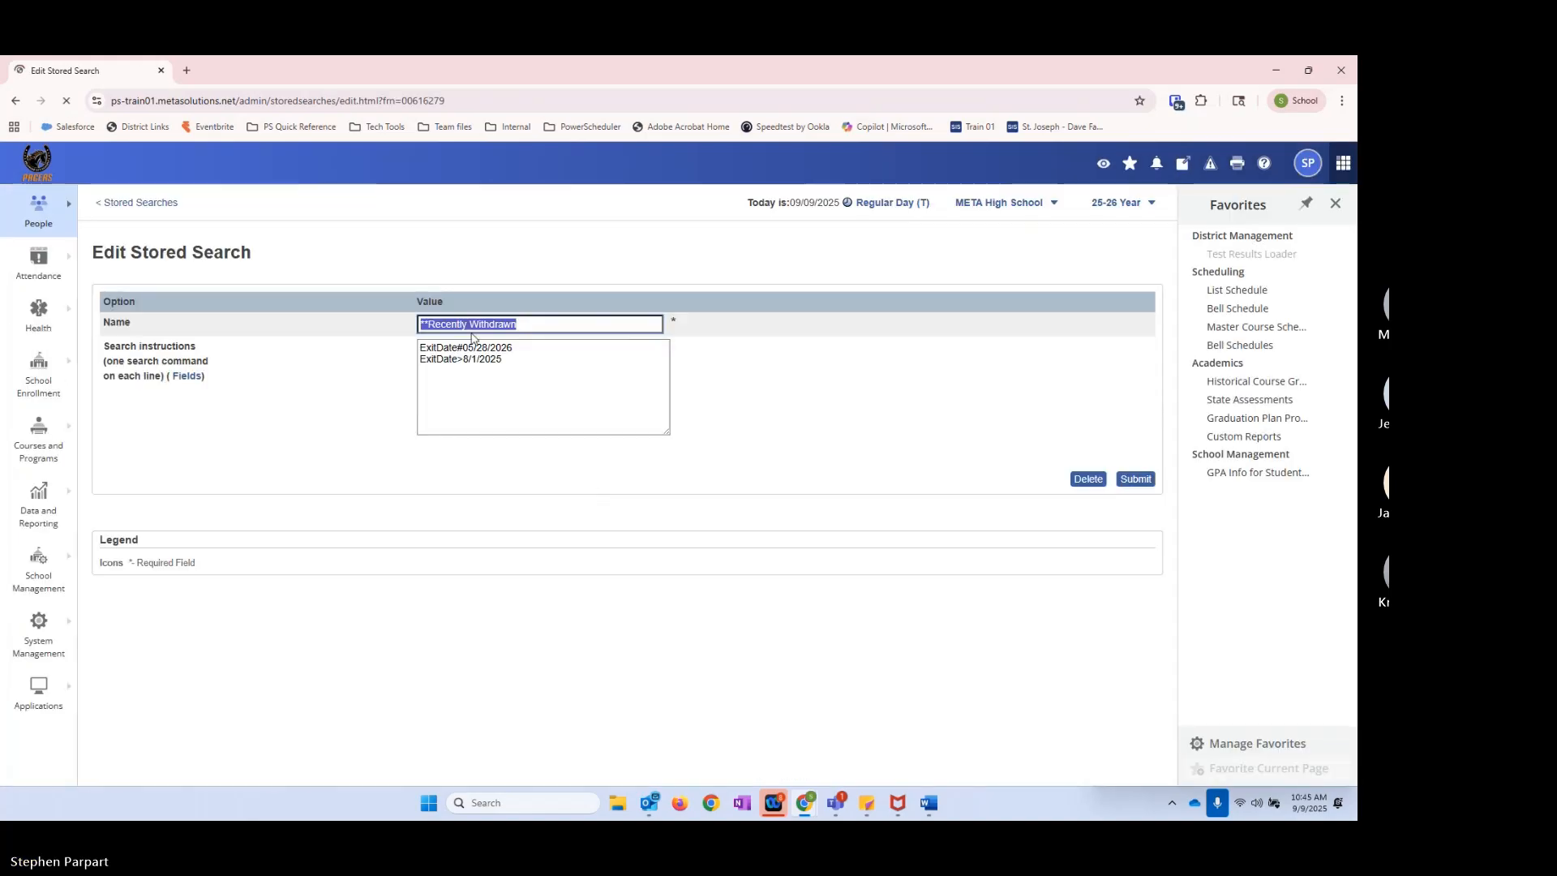
pyautogui.click(521, 346)
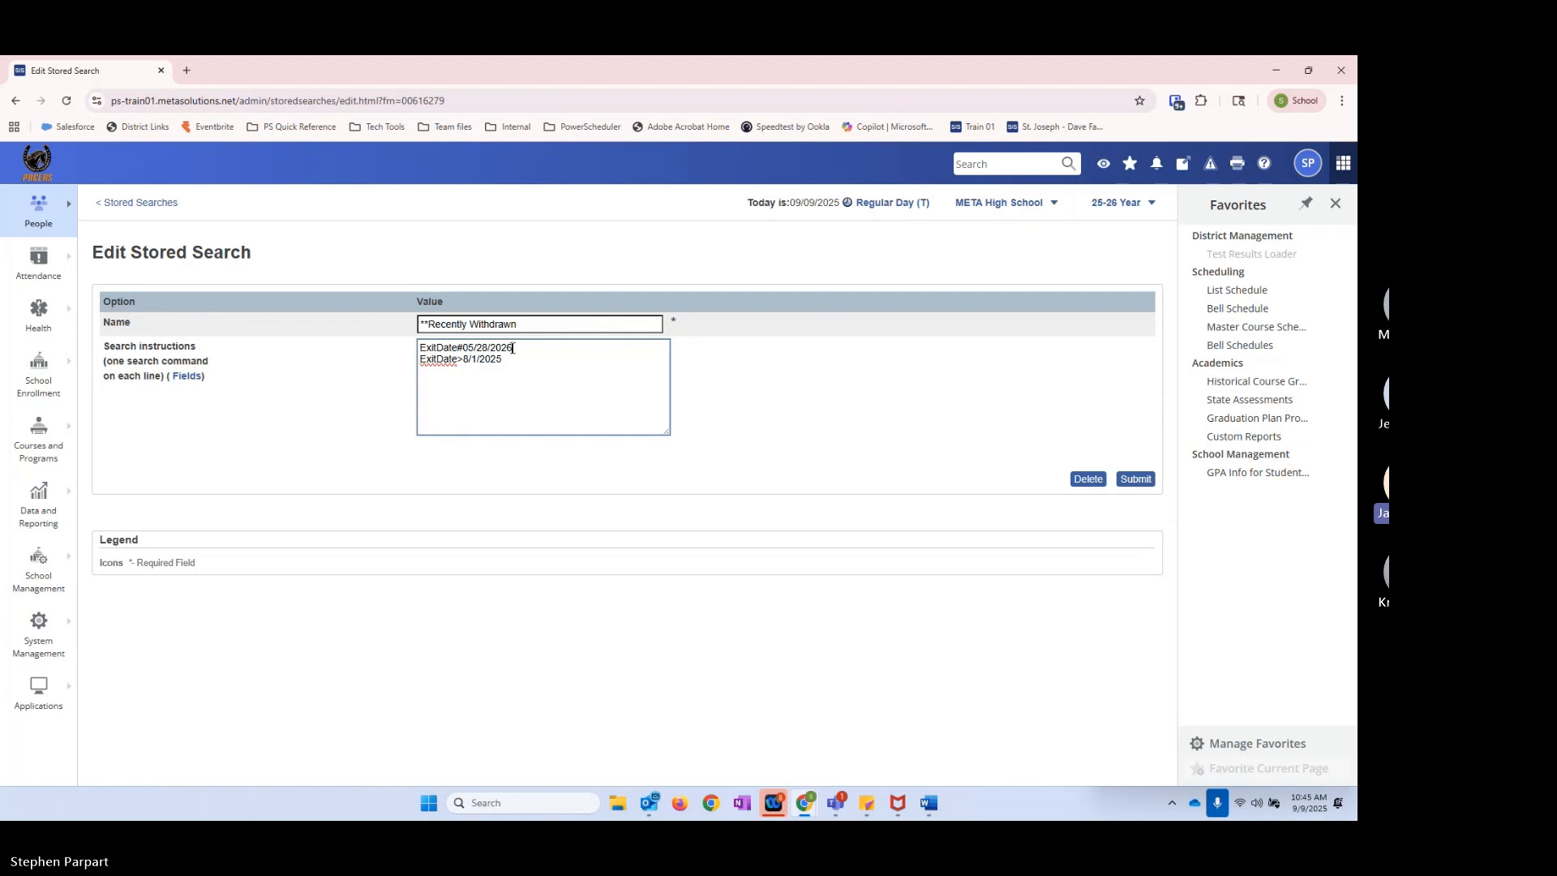
pyautogui.moveTo(502, 360); pyautogui.dragTo(359, 383)
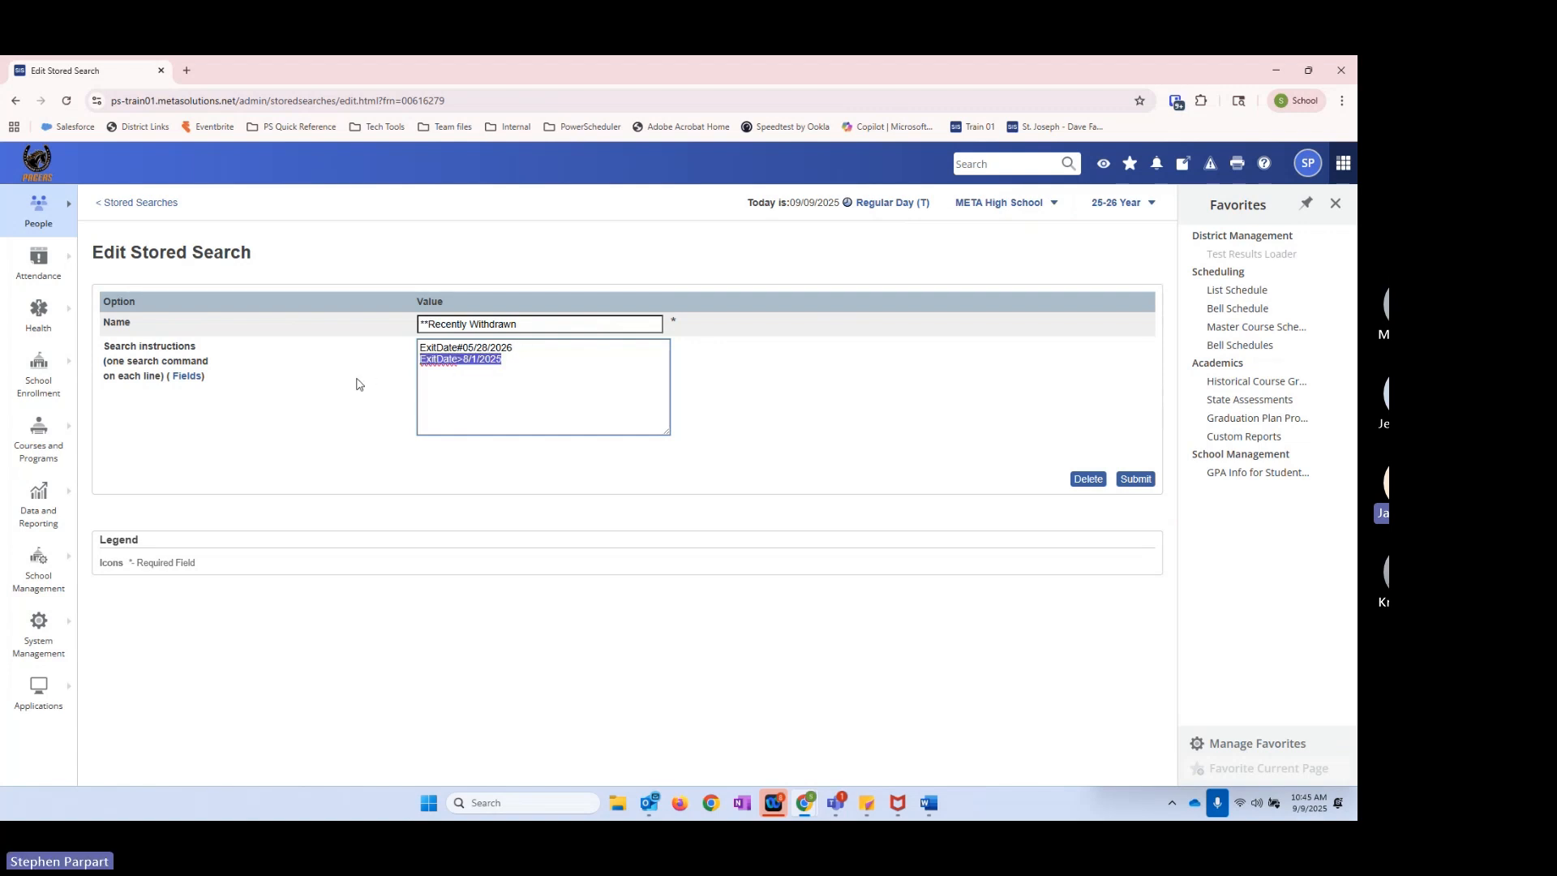
pyautogui.press('BackSpace')
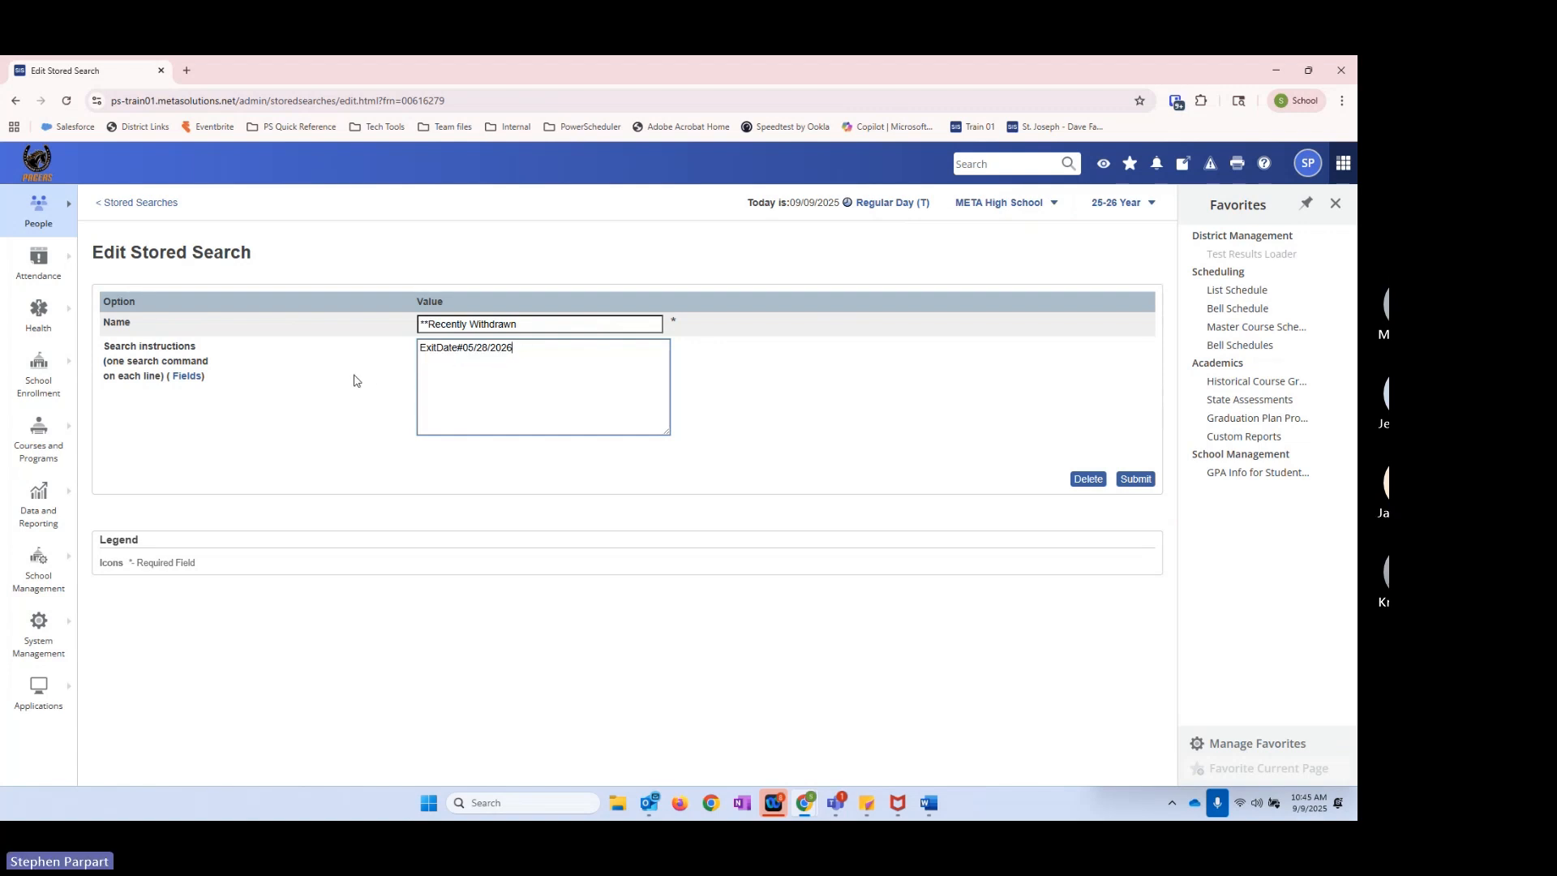
pyautogui.click(1136, 478)
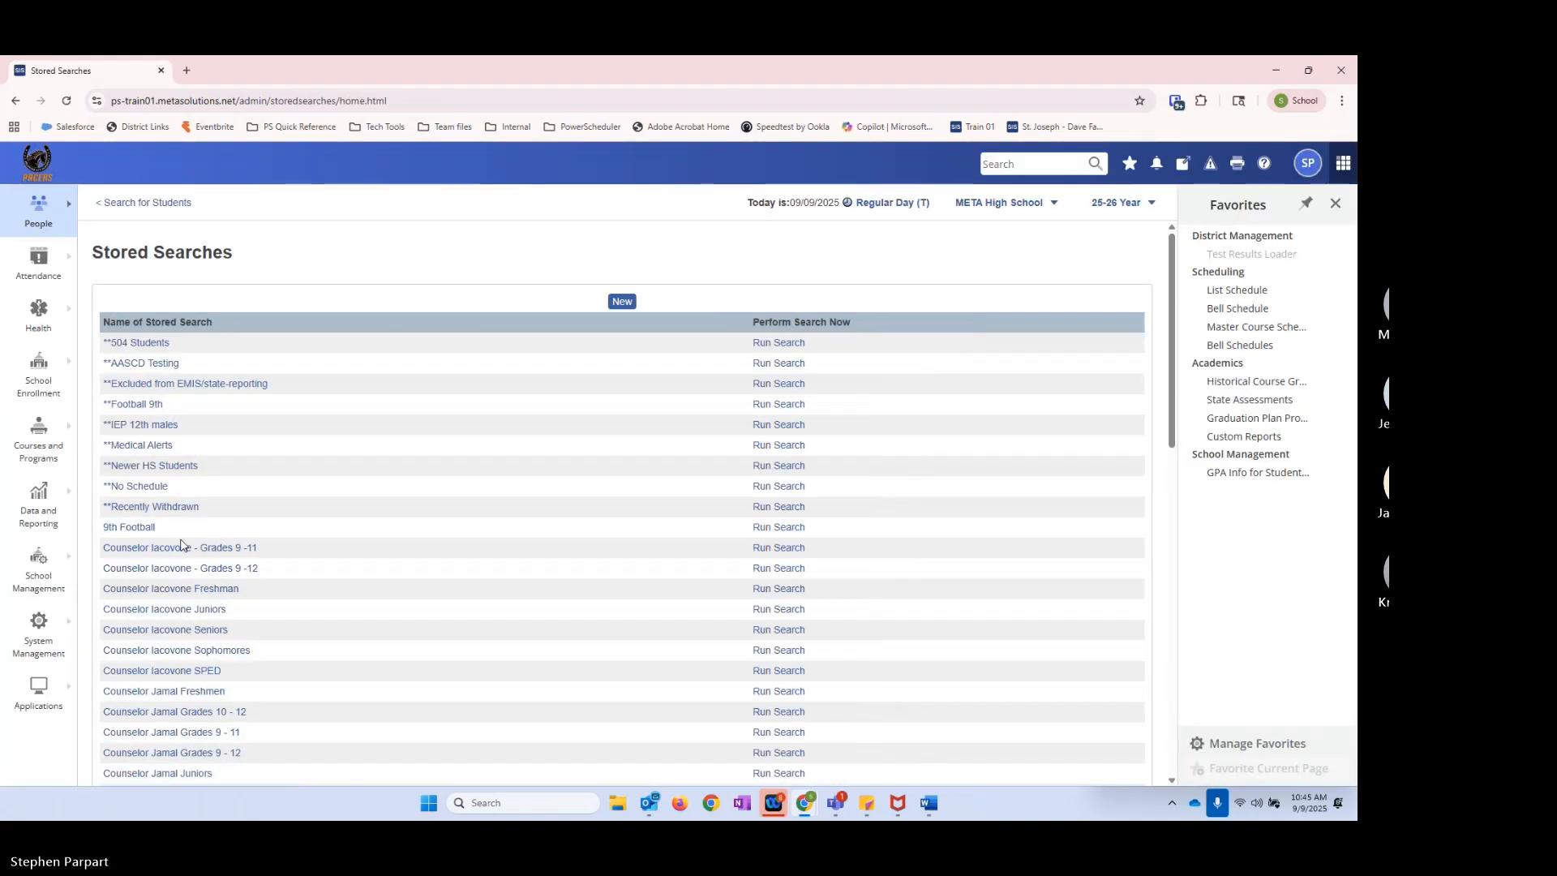
# Step: Run the edited **Recently Withdrawn stored search twice to check which students it returns
pyautogui.click(766, 508)
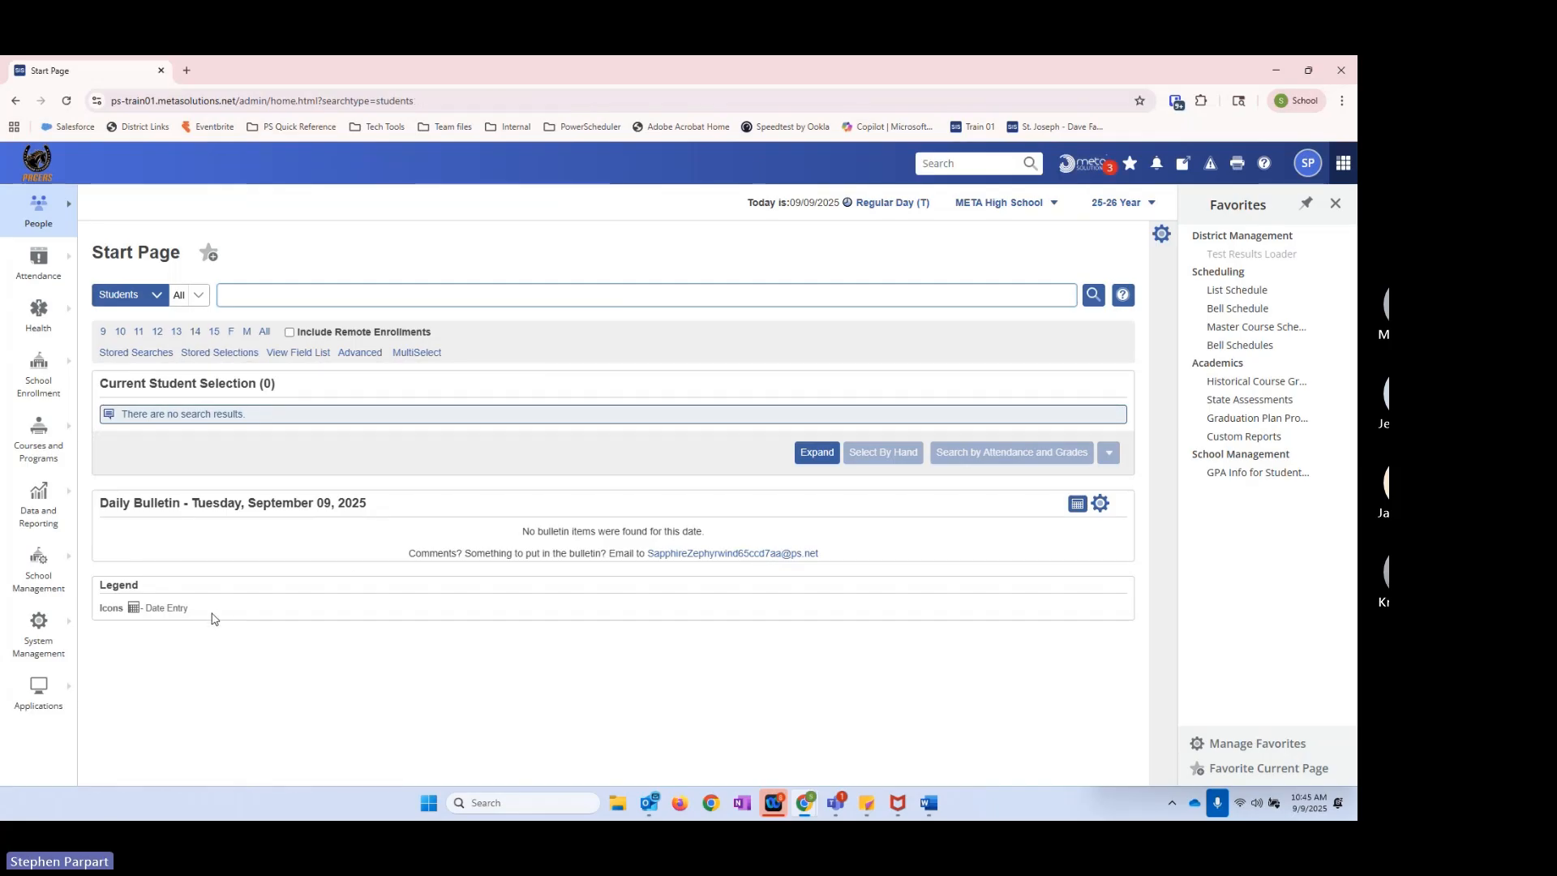
pyautogui.click(148, 362)
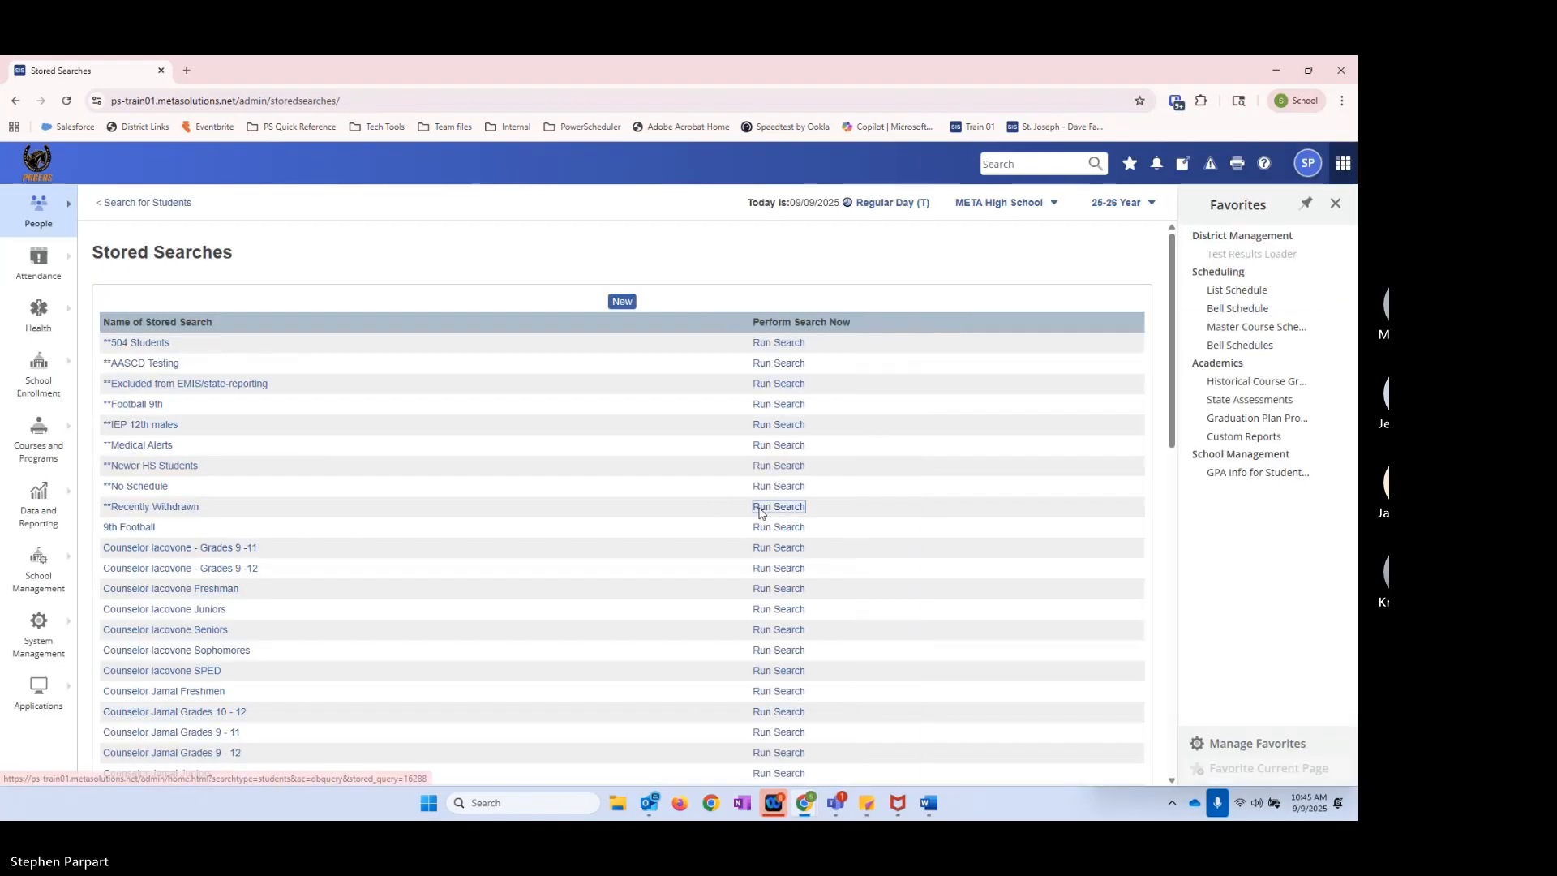
pyautogui.click(762, 506)
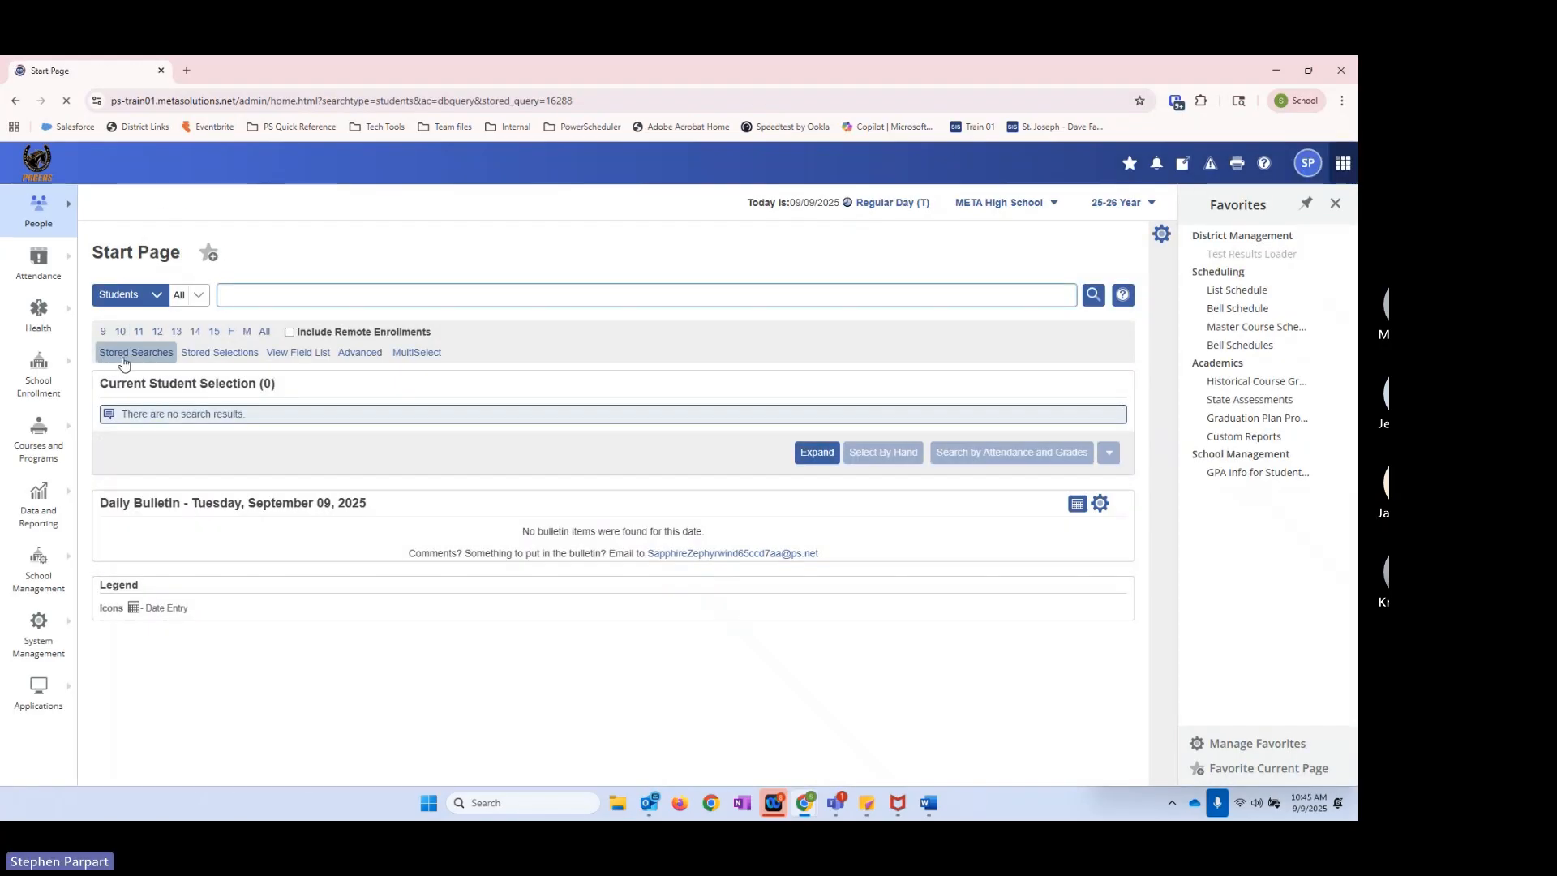
# Step: Reopen the search instructions of the **Recently Withdrawn stored search for editing
pyautogui.click(130, 356)
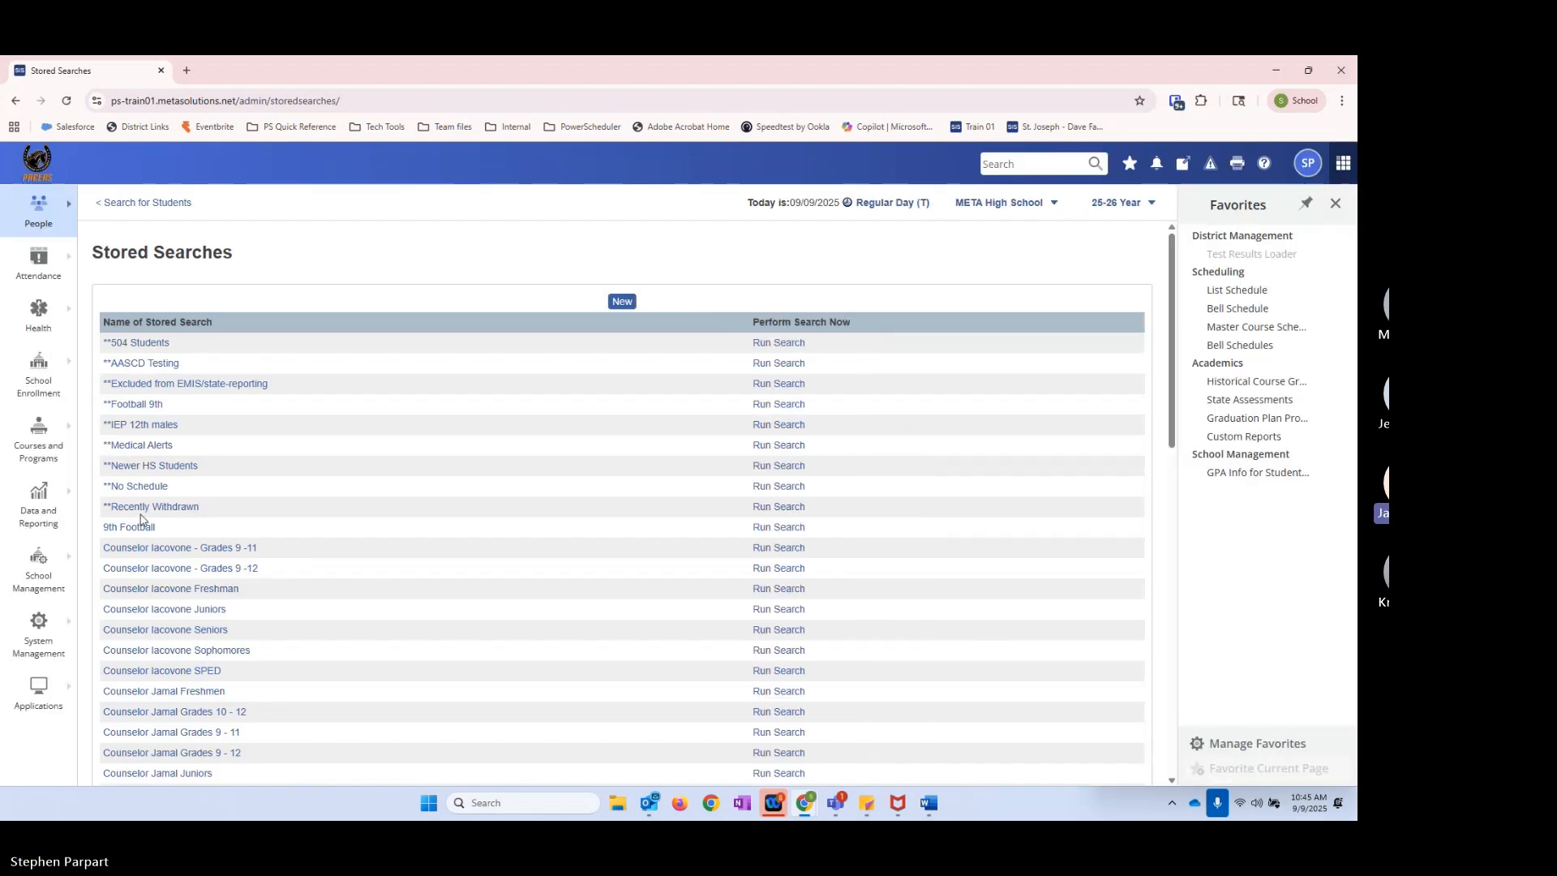
pyautogui.click(142, 507)
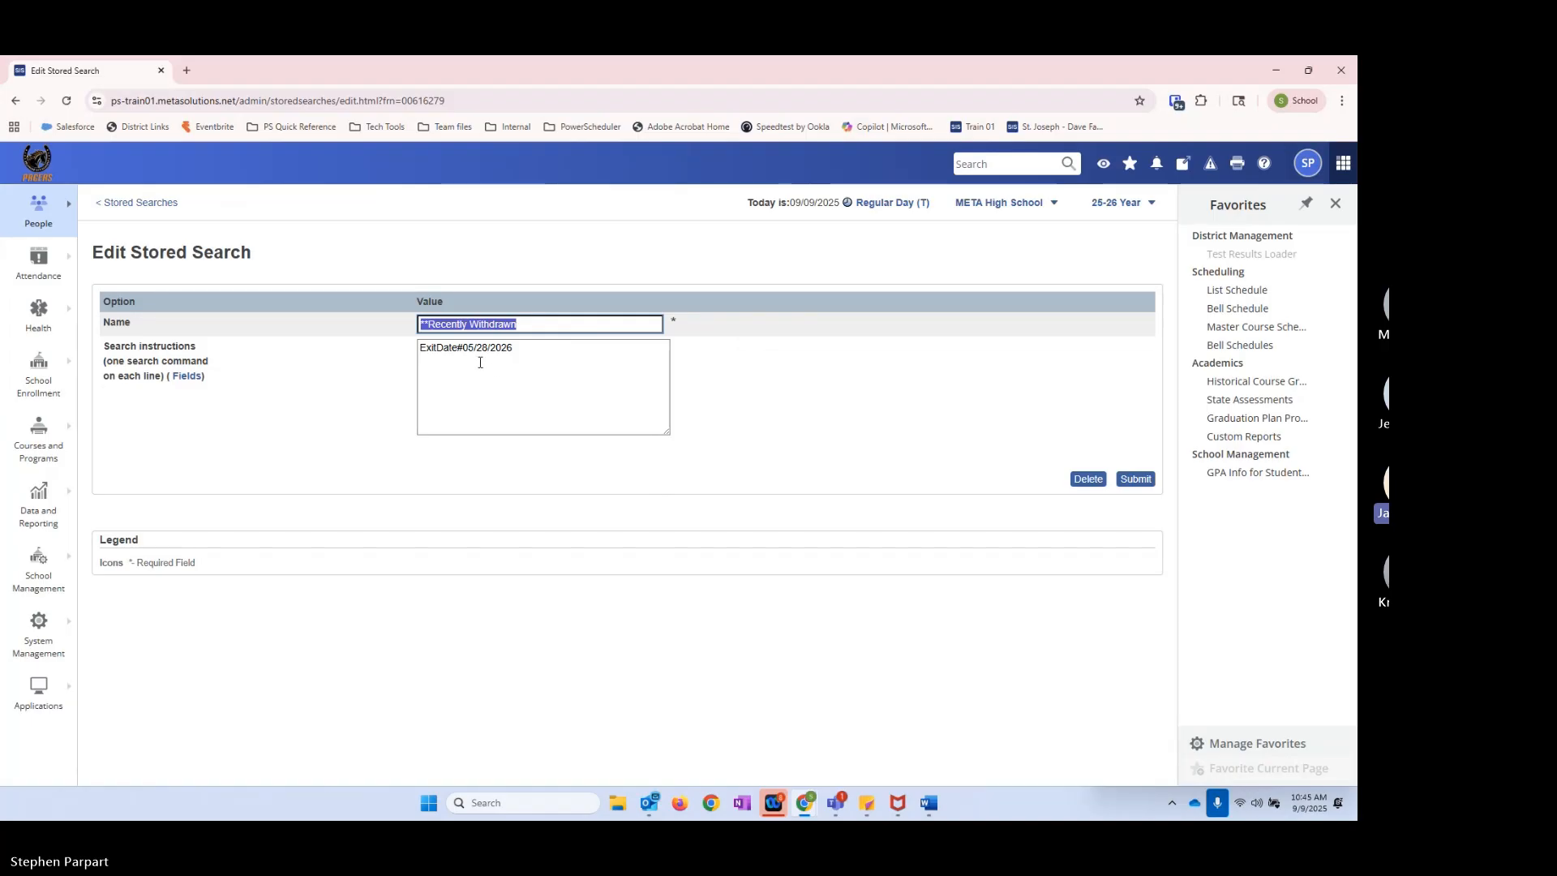
pyautogui.click(543, 352)
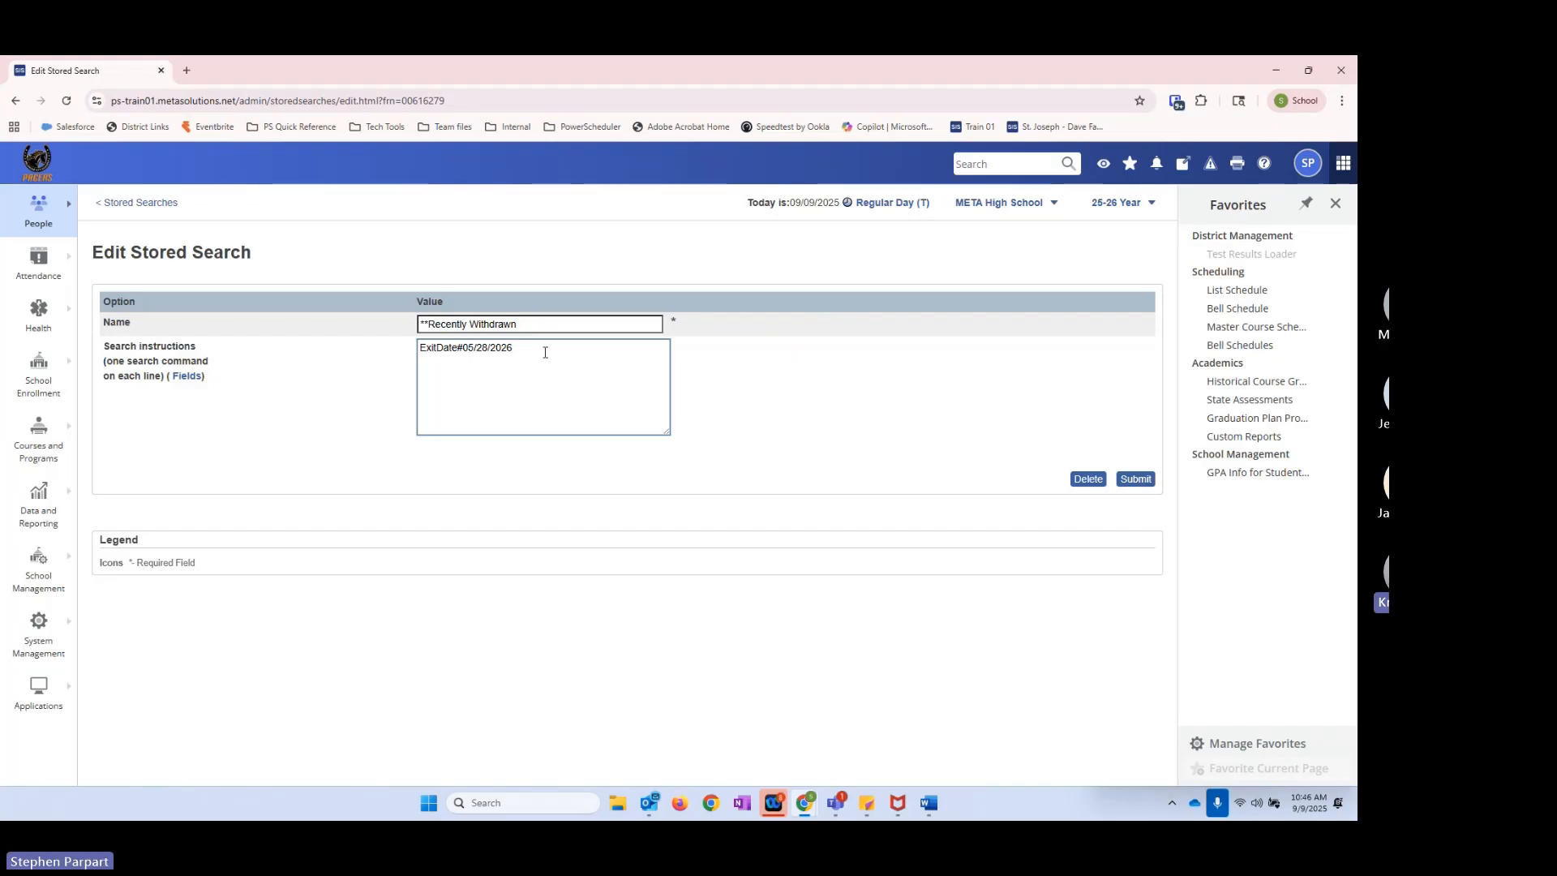
# Step: Try ExitDate<9/9/2025 as the only search instruction
pyautogui.moveTo(458, 348); pyautogui.dragTo(666, 398)
pyautogui.write('<')
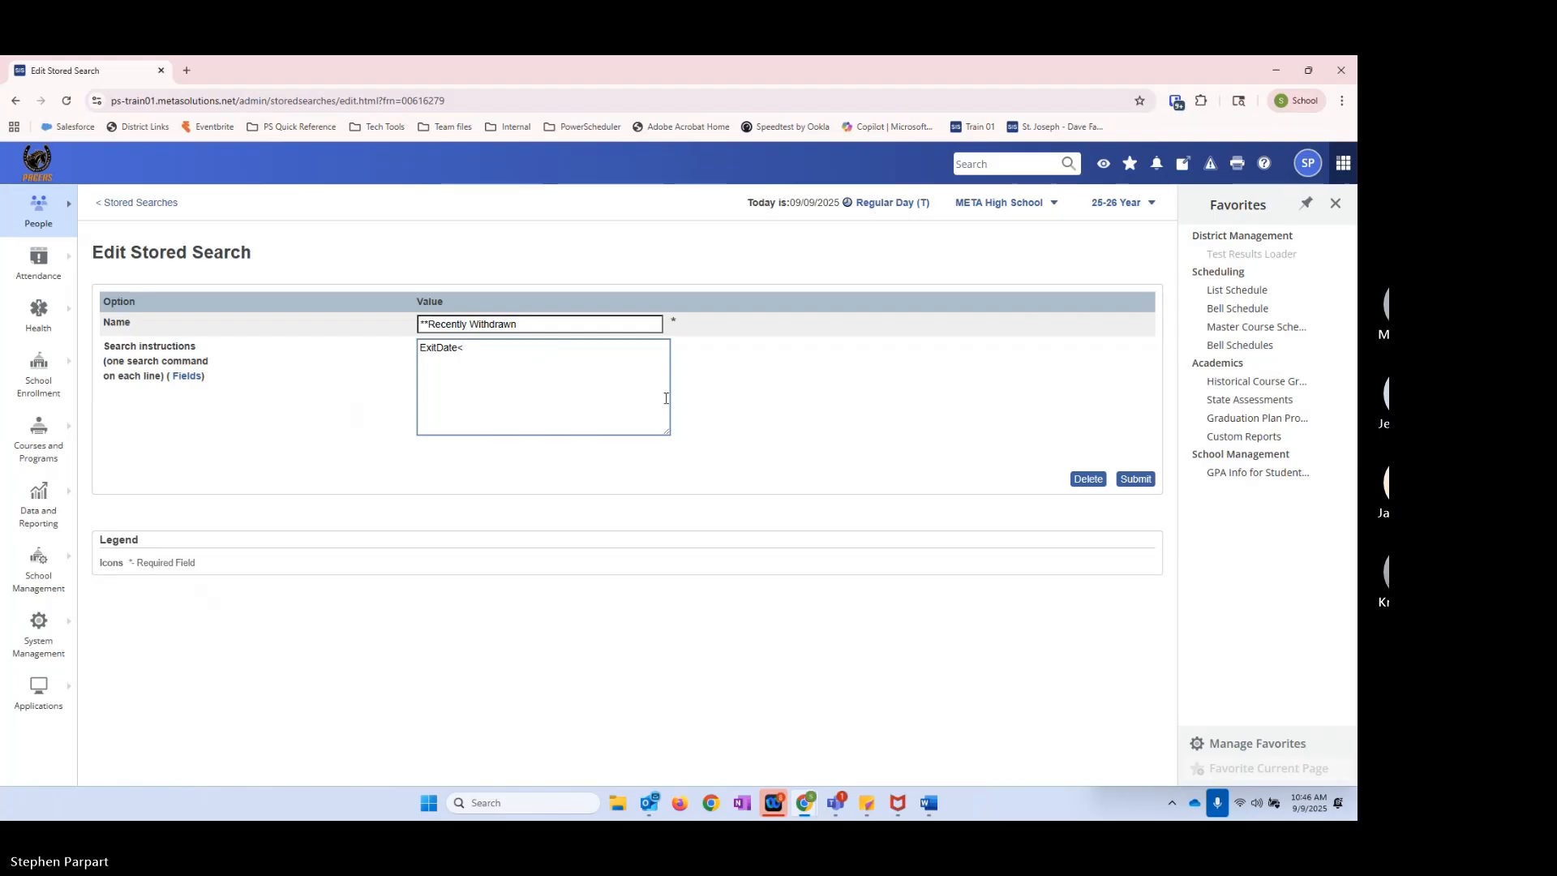
pyautogui.write('9/9')
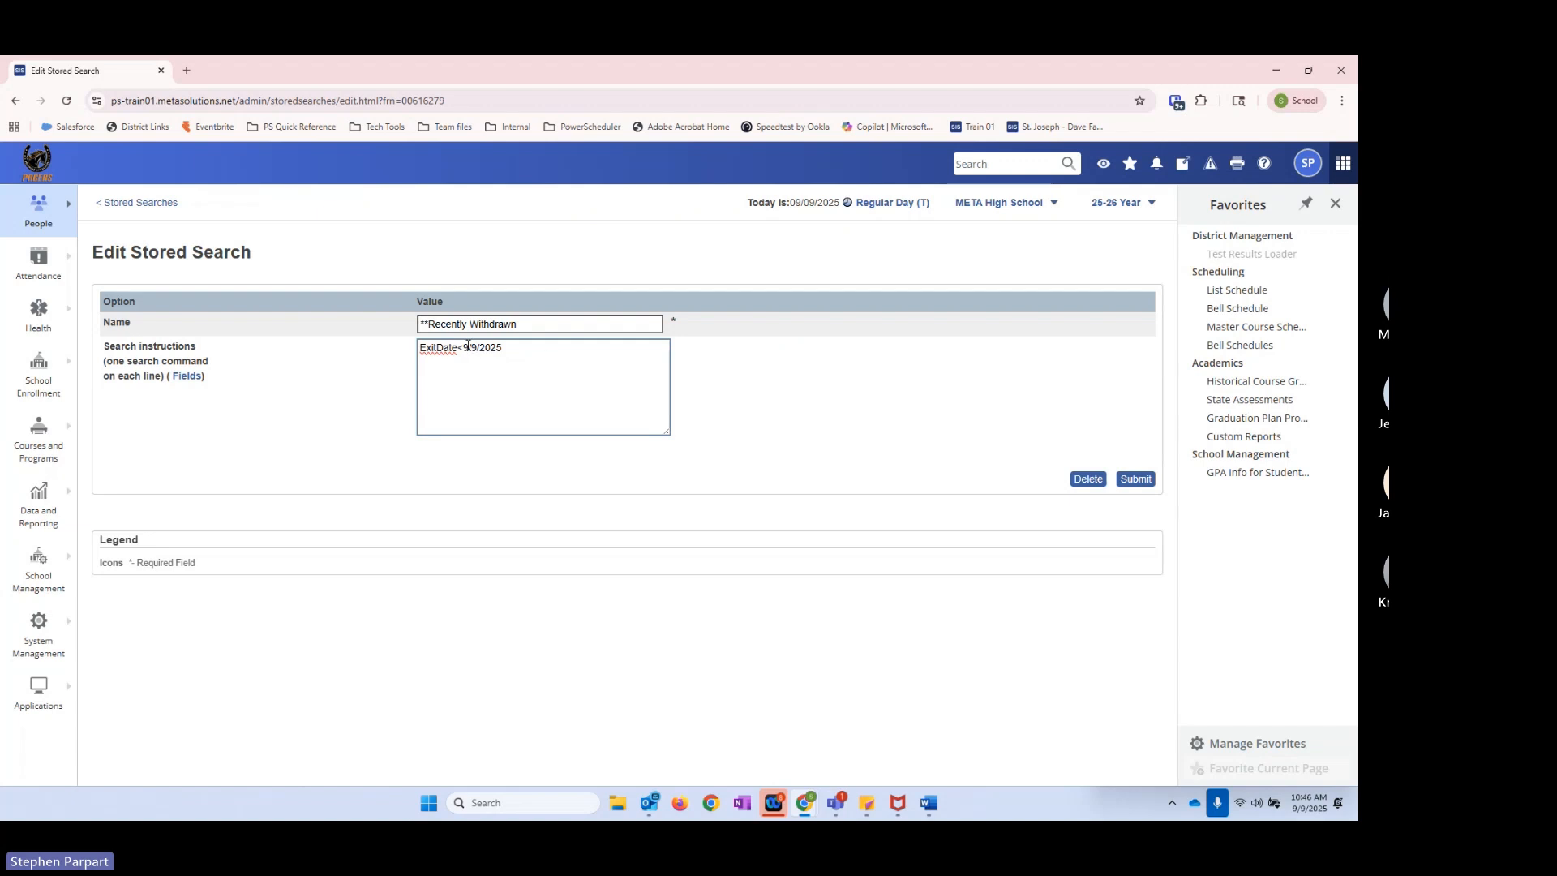
# Step: Set the search instruction to ExitDate#5/28/2026
pyautogui.moveTo(531, 349); pyautogui.dragTo(460, 347)
pyautogui.write('#')
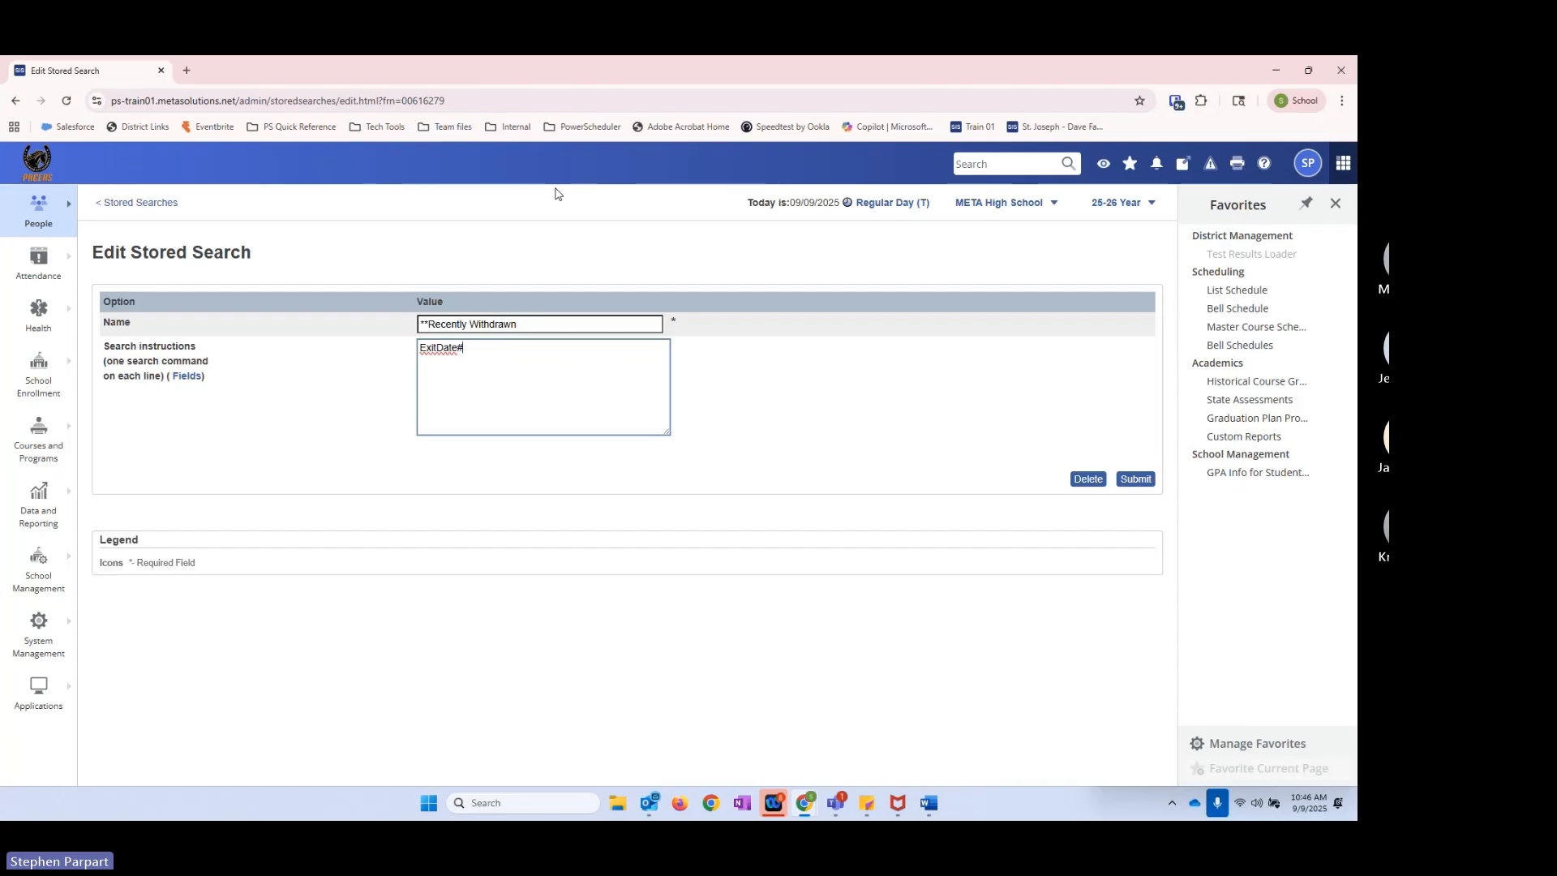
pyautogui.write('5/26/')
pyautogui.press('BackSpace')
pyautogui.press('BackSpace')
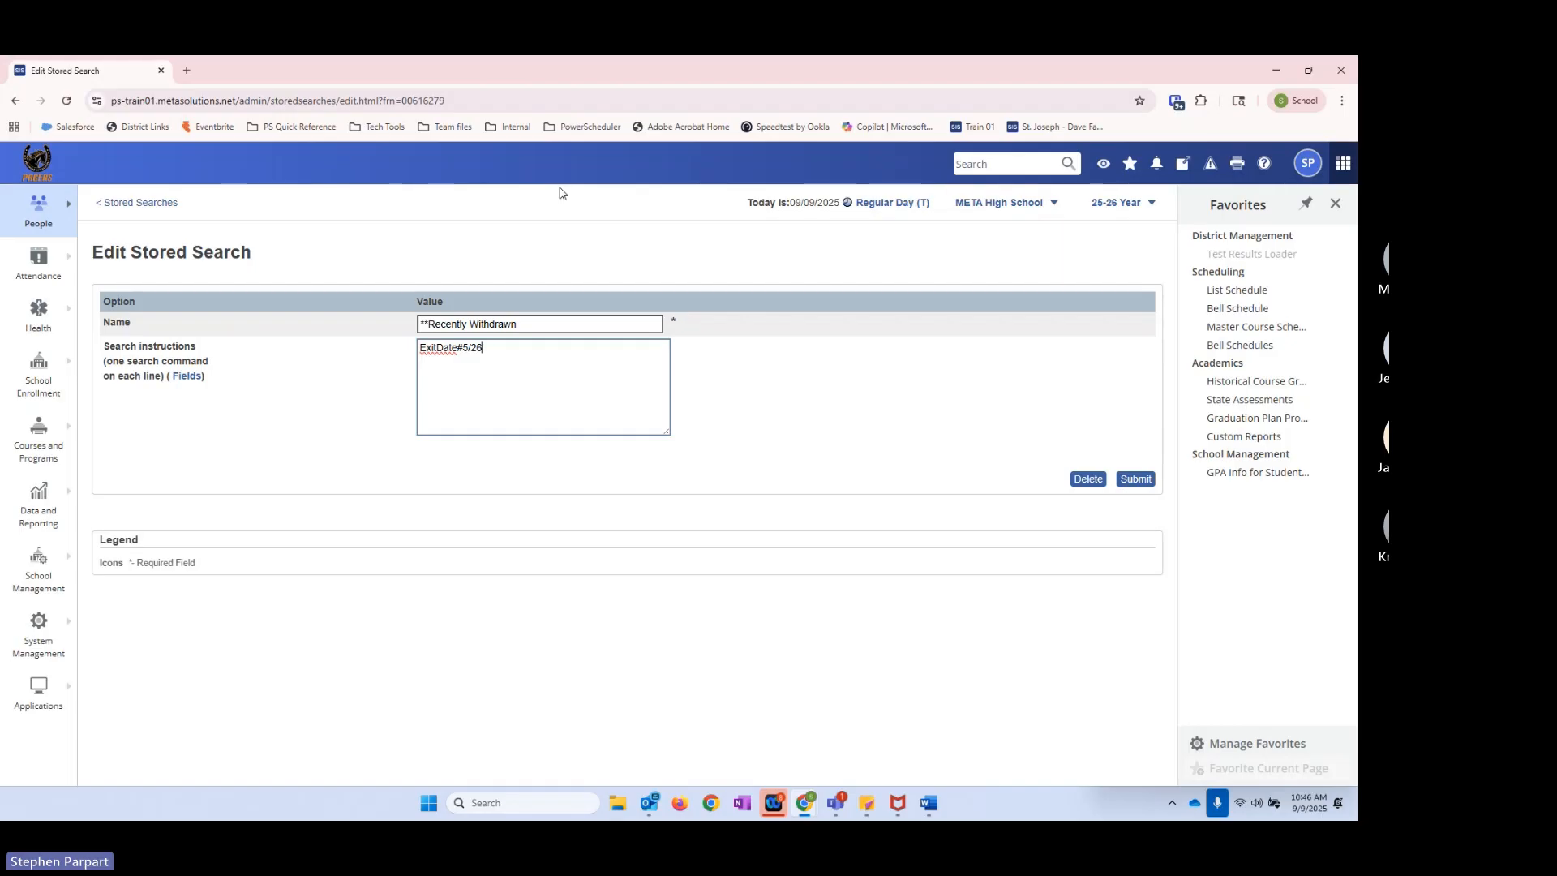
pyautogui.write('8/2026')
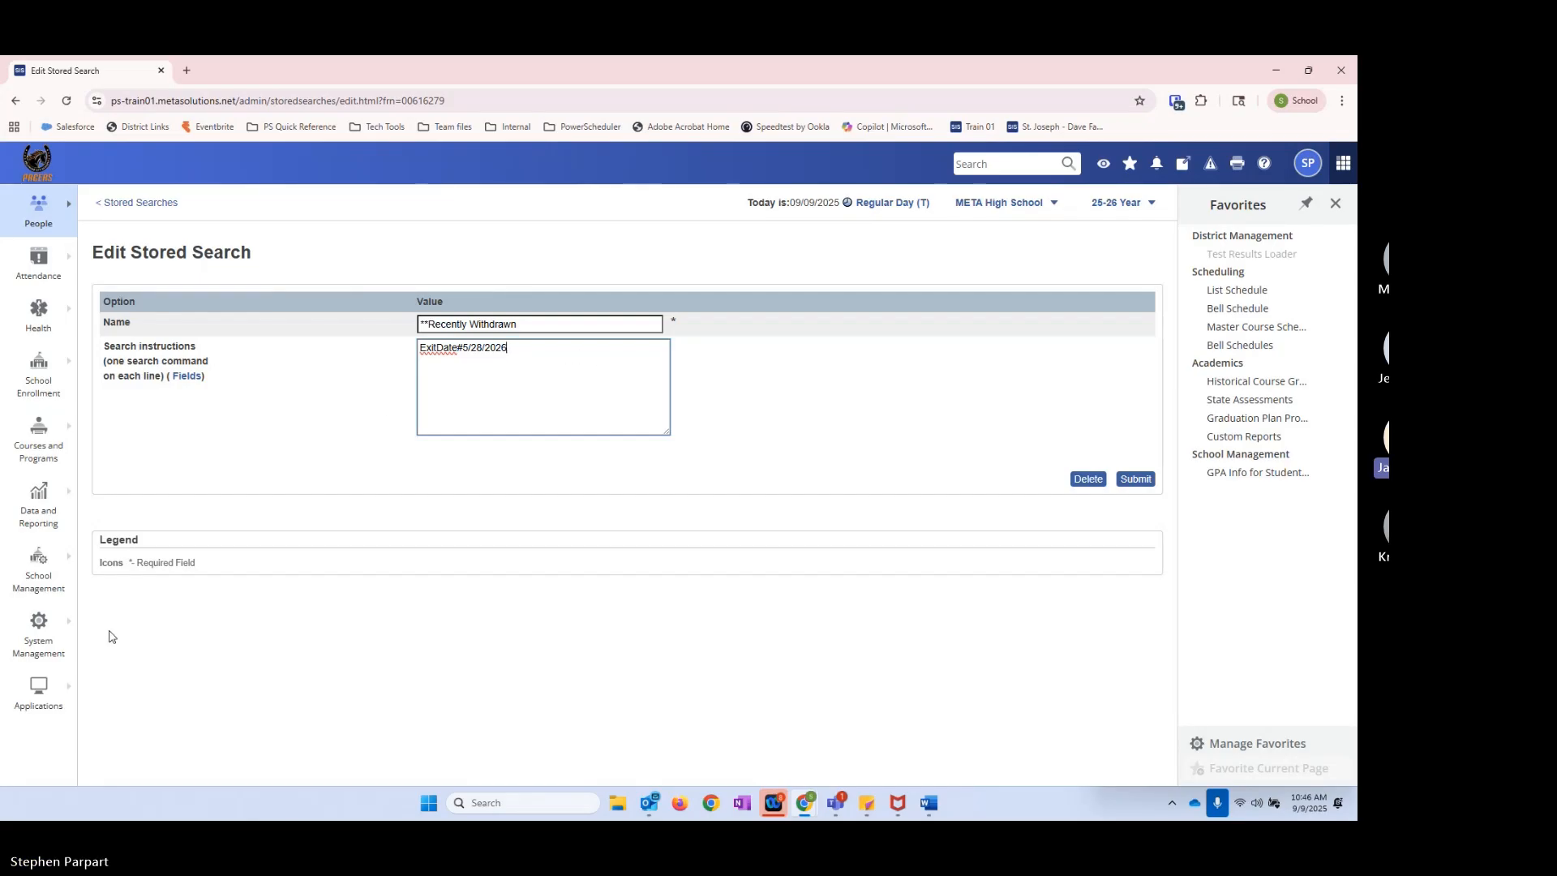
# Step: Open the start page in a separate browser tab, select grade 9, and examine the first student's current exit date in Enrollment History
pyautogui.rightClick(31, 151)
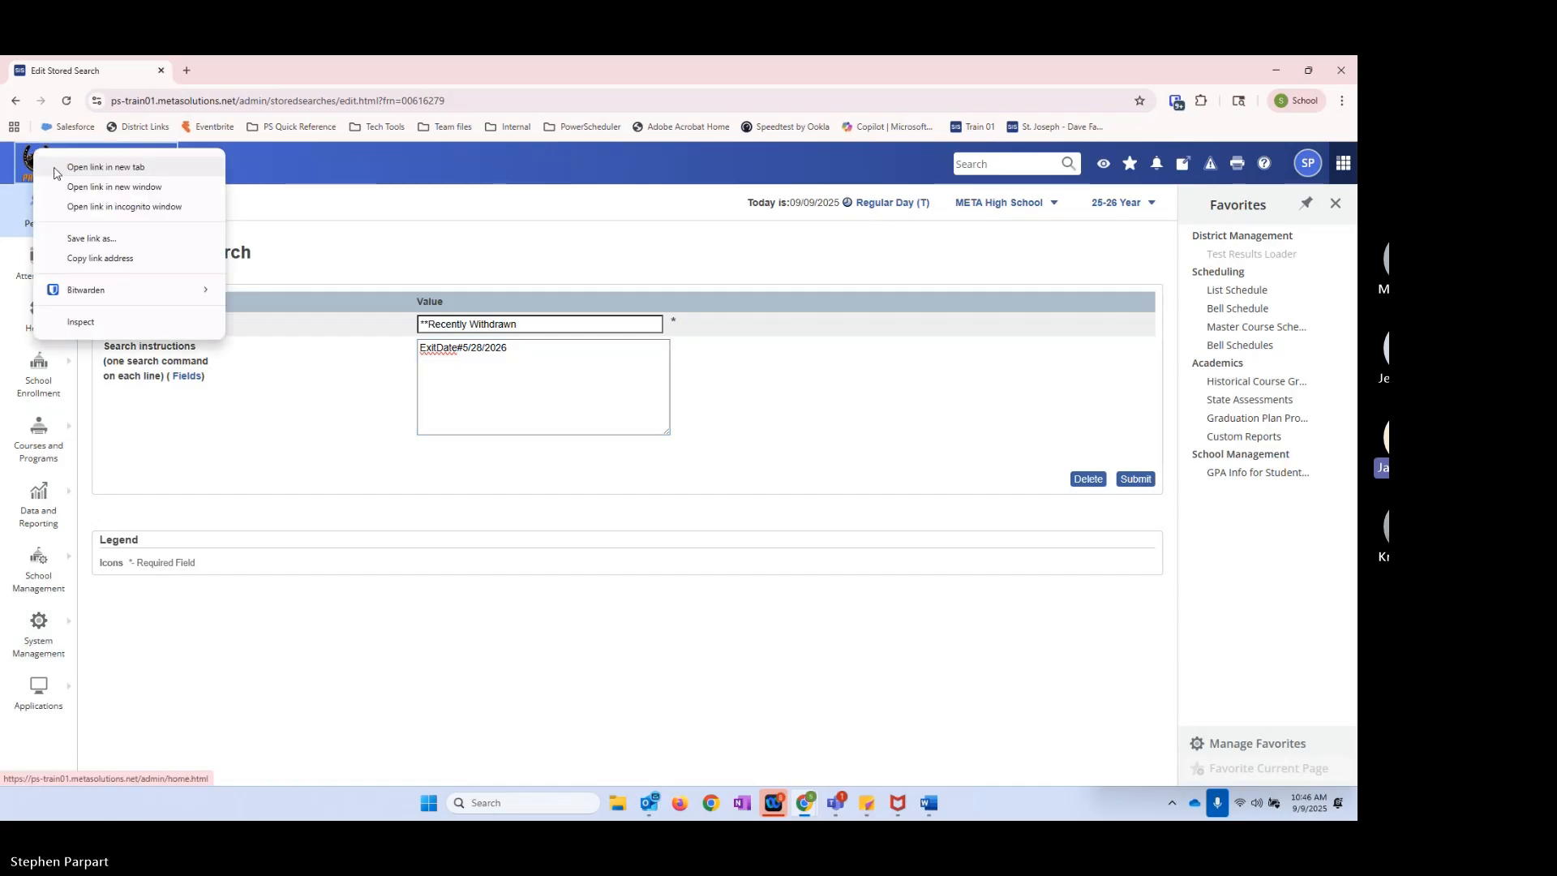
pyautogui.click(81, 160)
pyautogui.click(245, 73)
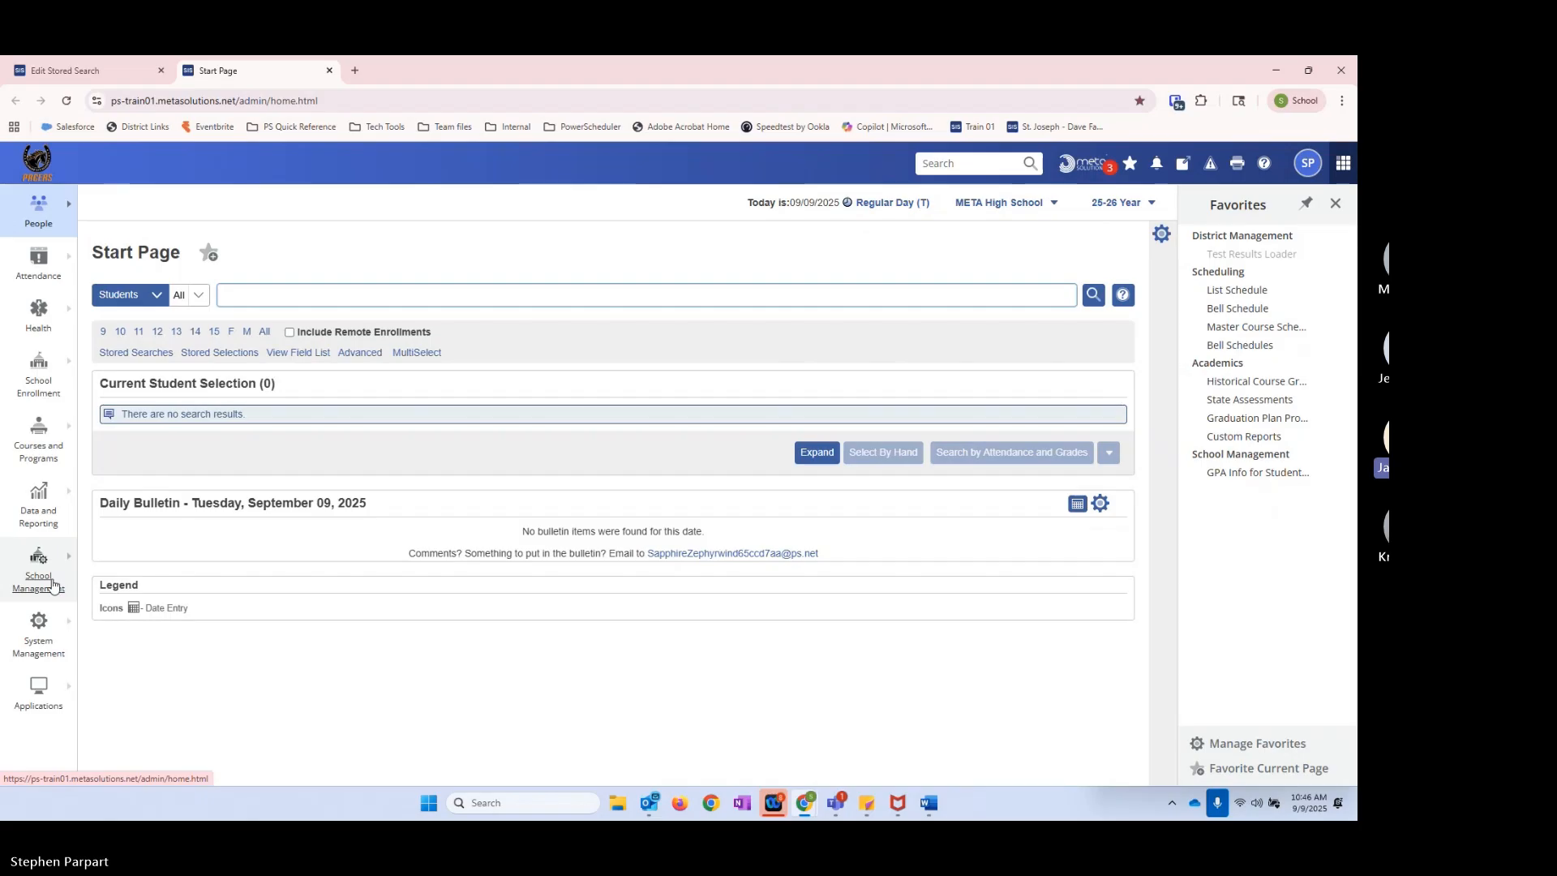
pyautogui.click(103, 332)
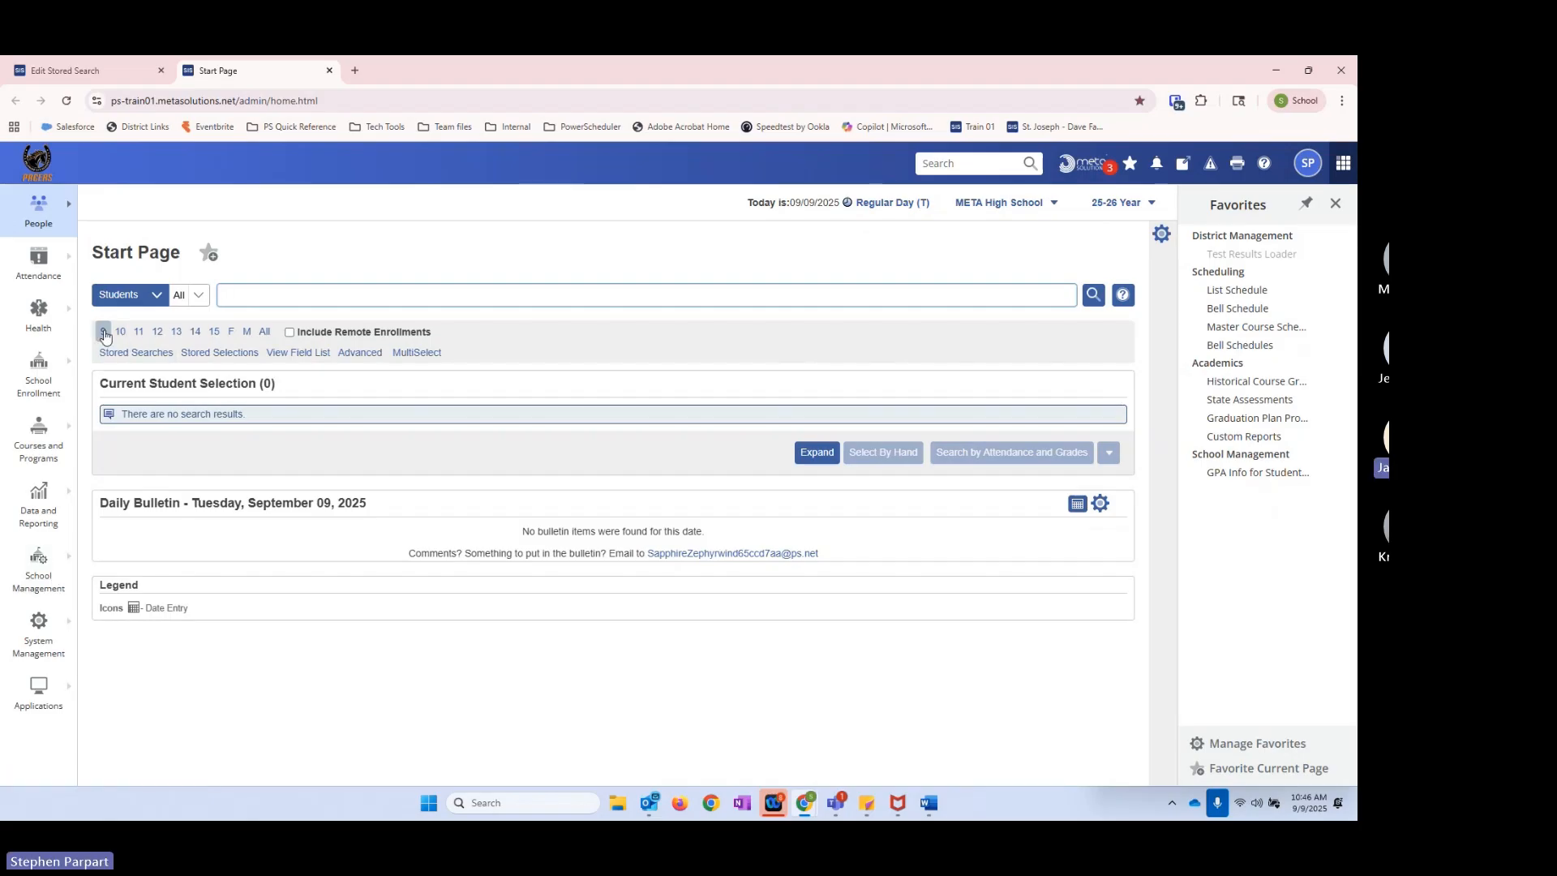
pyautogui.click(122, 470)
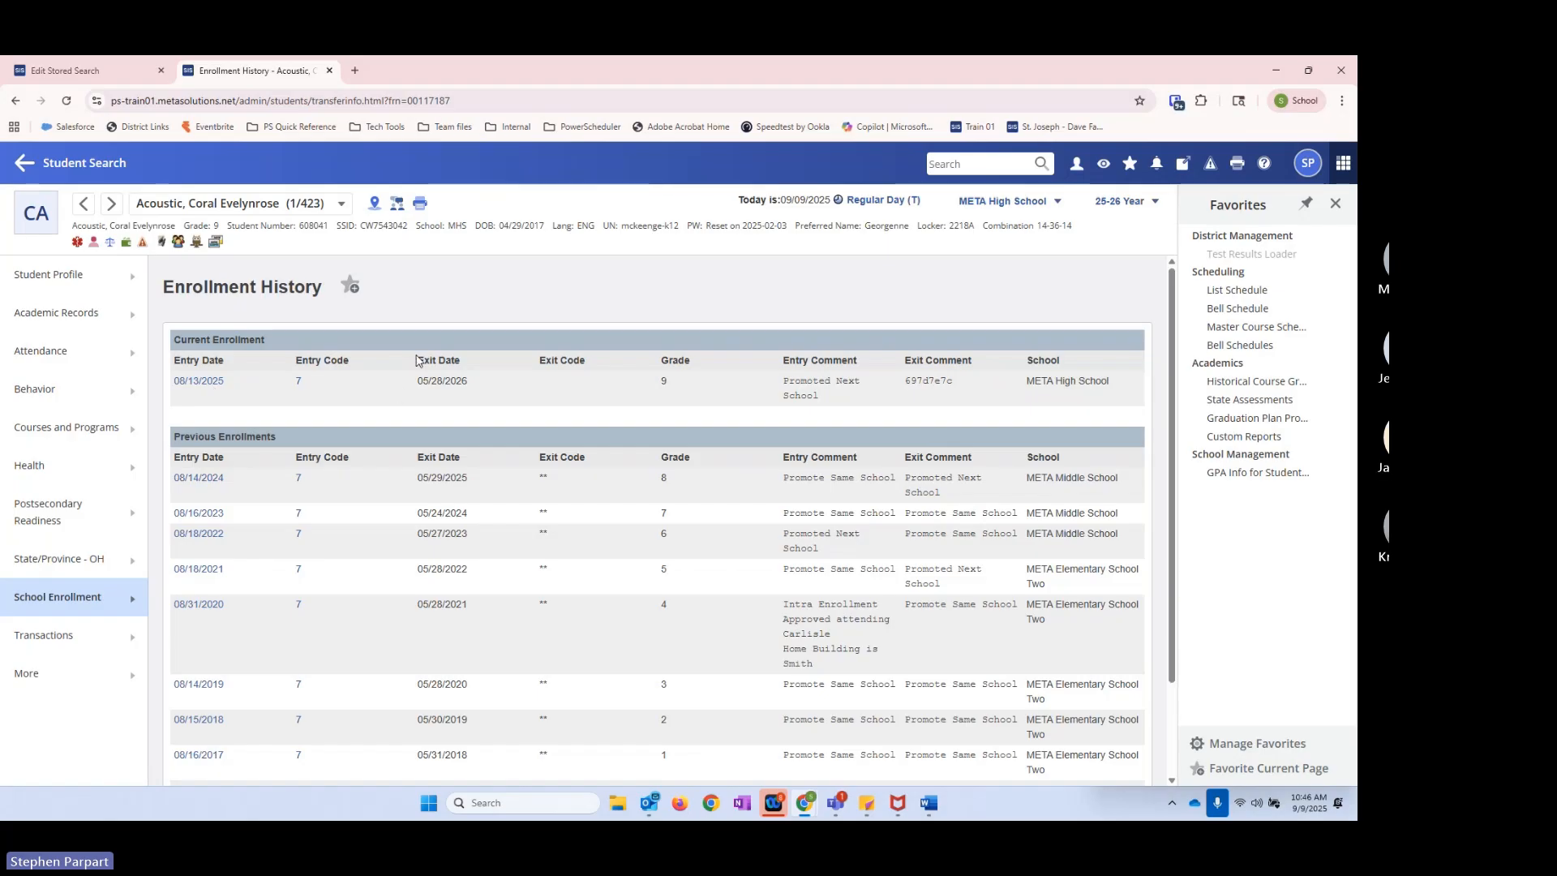
pyautogui.moveTo(417, 360); pyautogui.dragTo(452, 395)
pyautogui.click(495, 391)
# Step: Change the **Recently Withdrawn instruction to /ExitDate#5/28/2026 by prefixing a slash, save the search, and return to the student search page
pyautogui.click(94, 77)
pyautogui.click(479, 376)
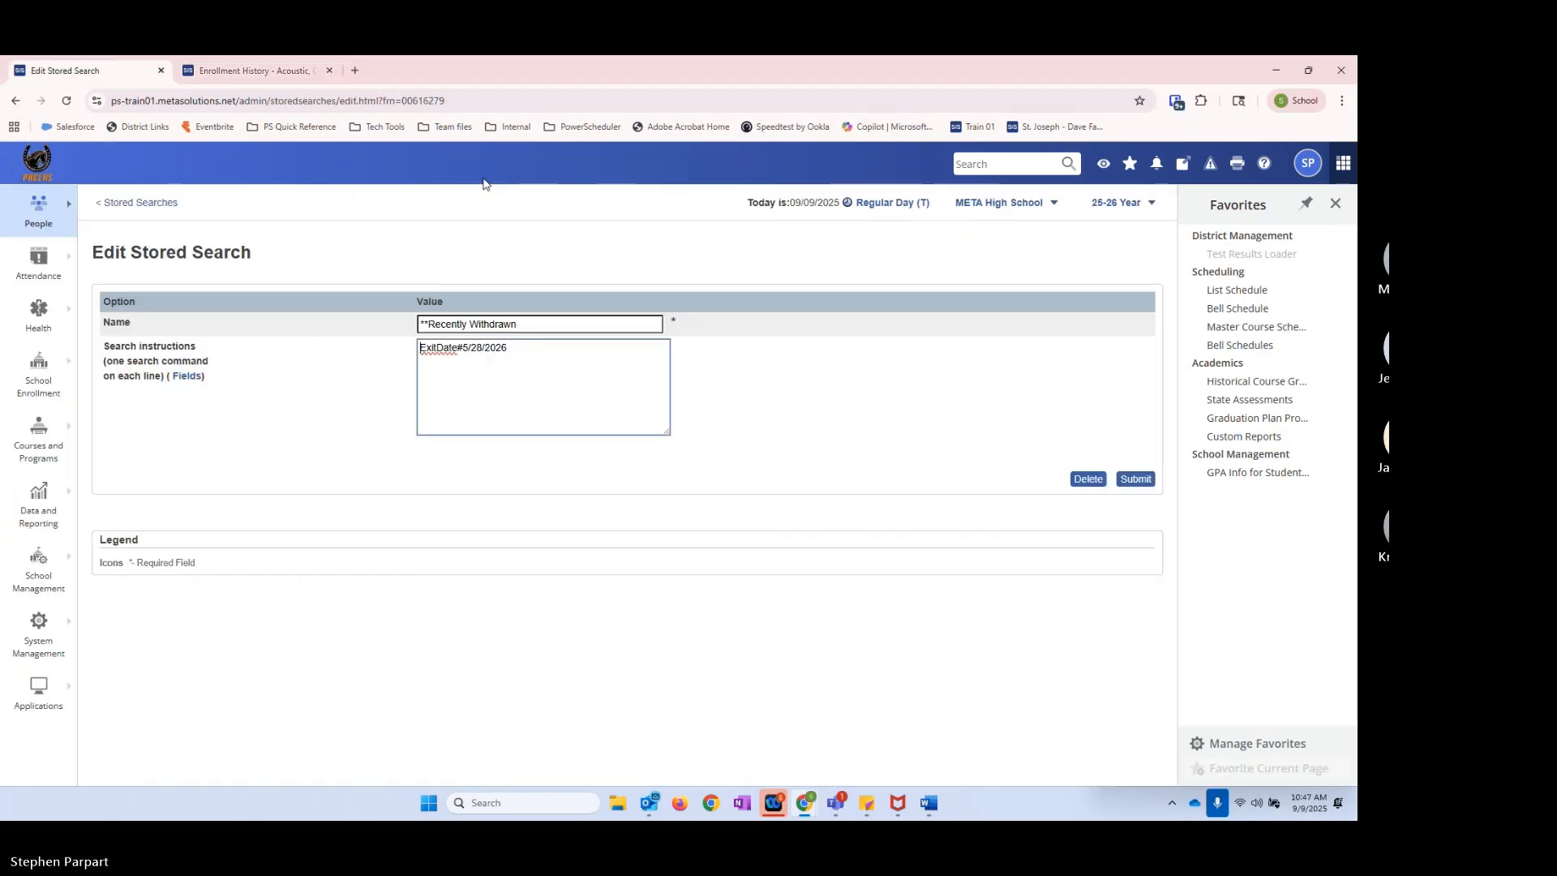
pyautogui.write('/')
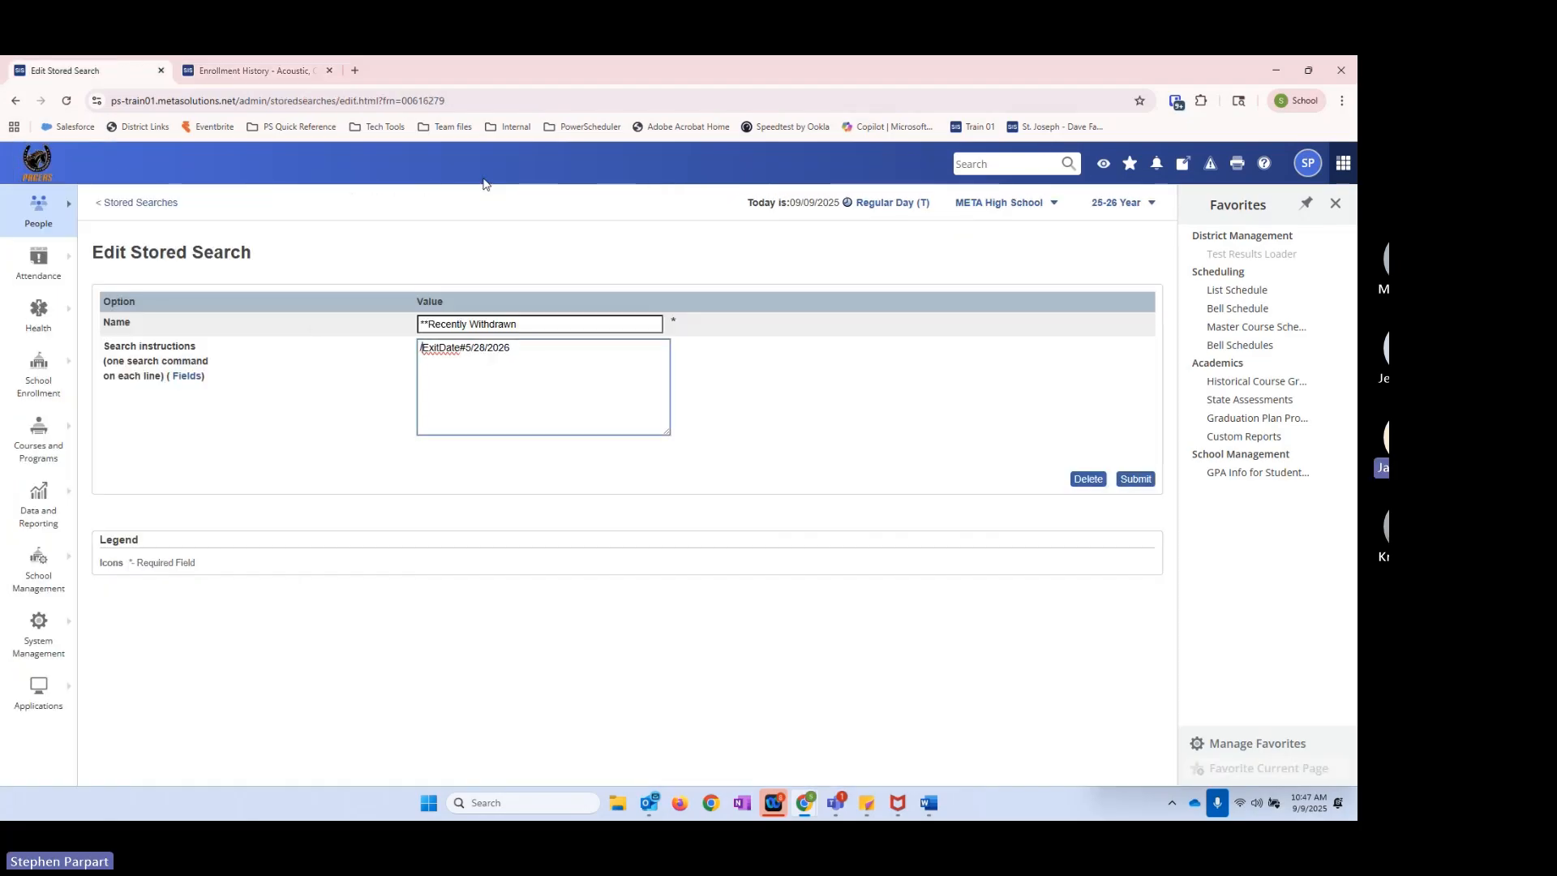
pyautogui.click(1145, 482)
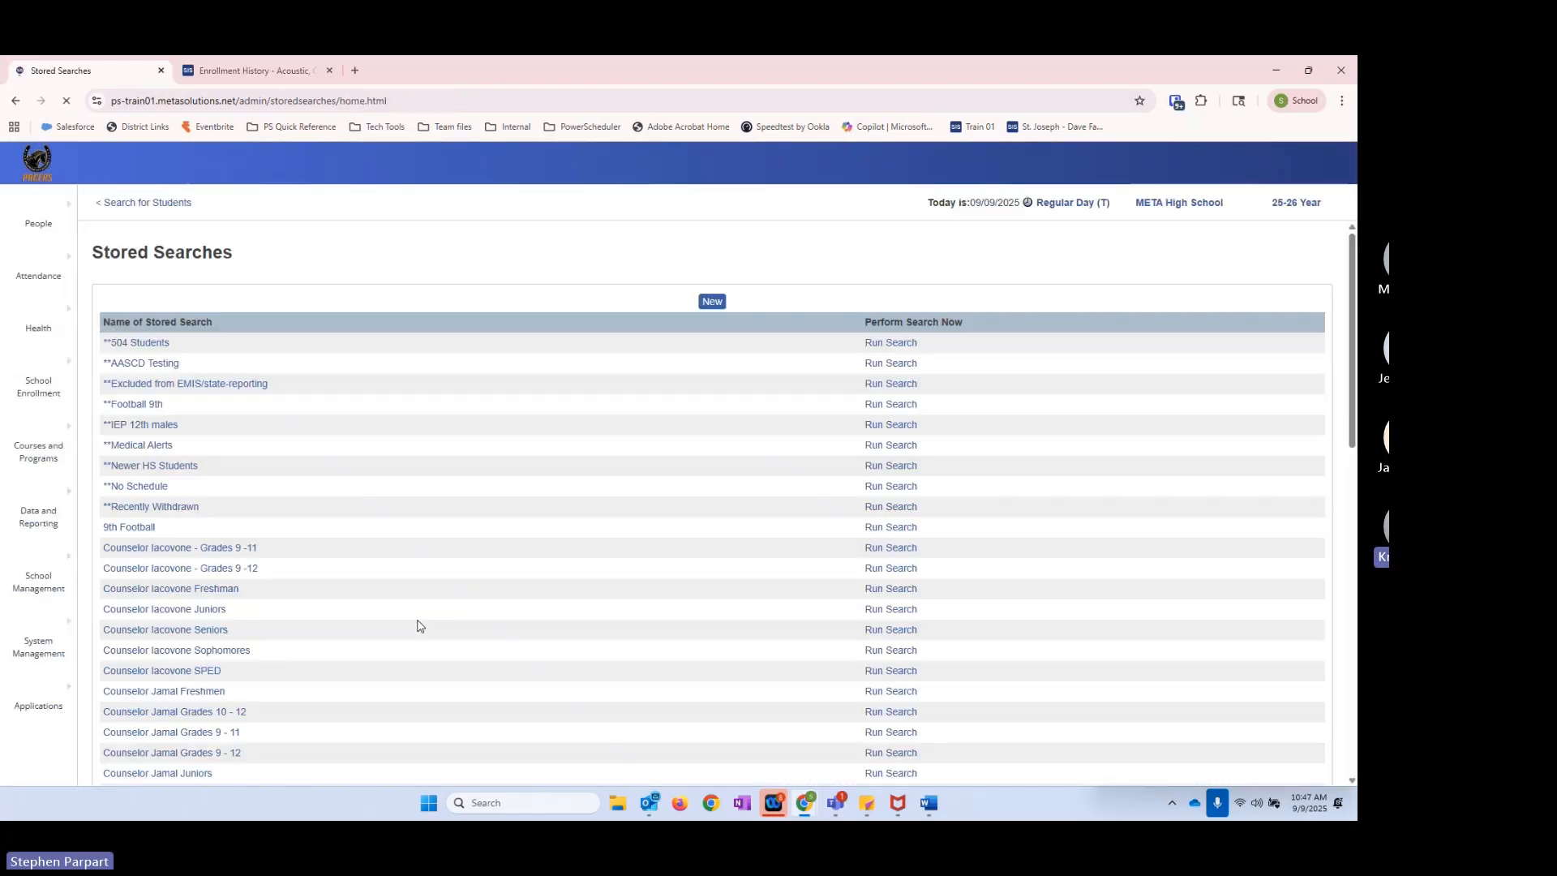
pyautogui.click(166, 203)
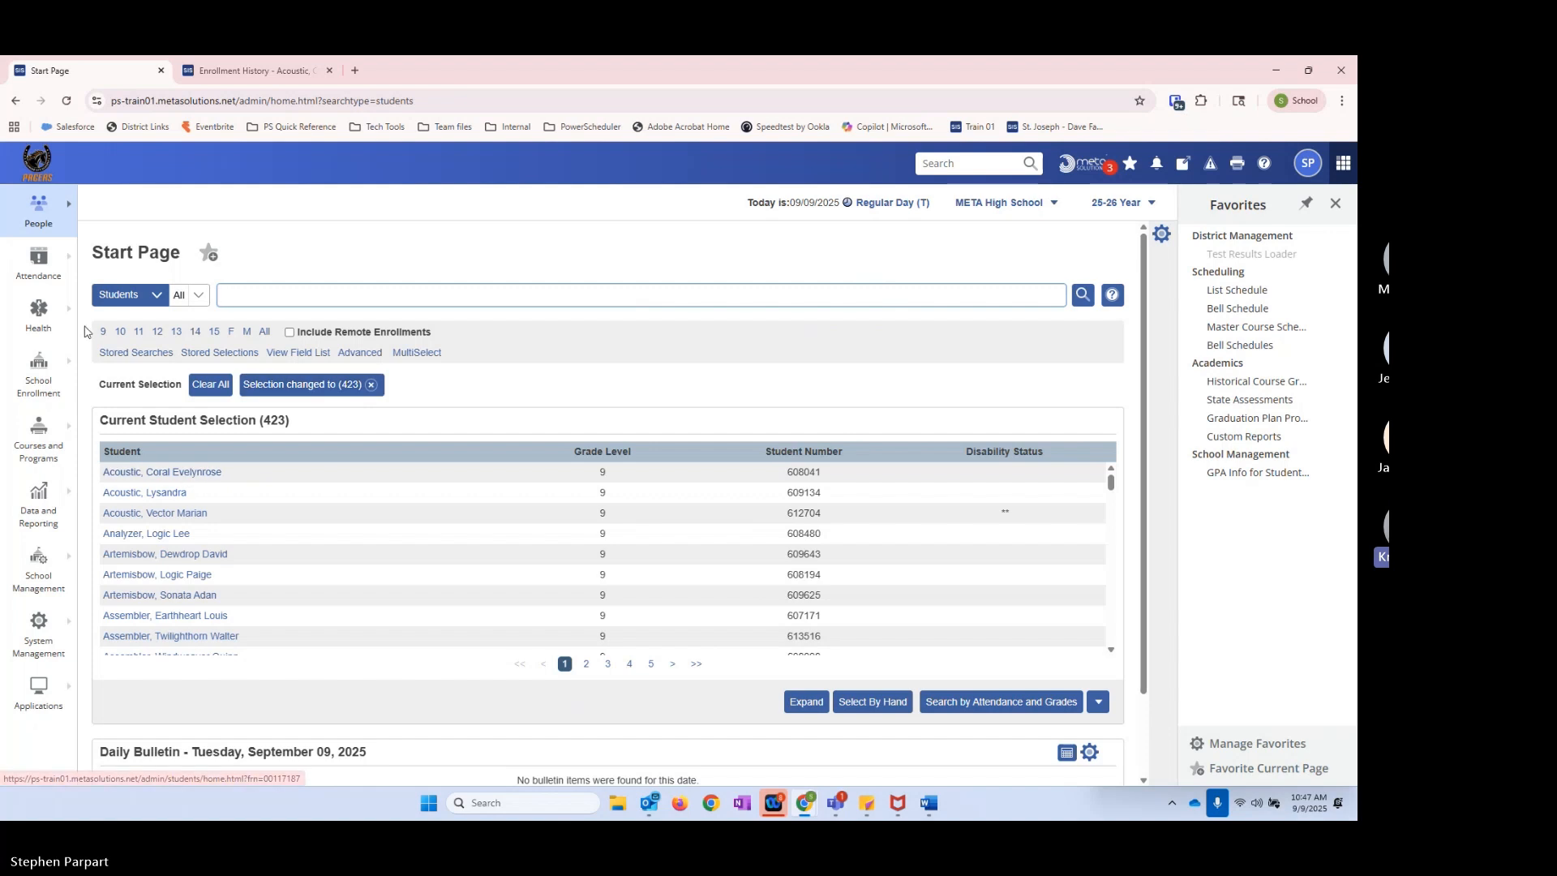
# Step: Open the **Recently Withdrawn stored search and try adding EntryDate>8/1/2025 as a line above the existing exit-date instruction
pyautogui.click(135, 352)
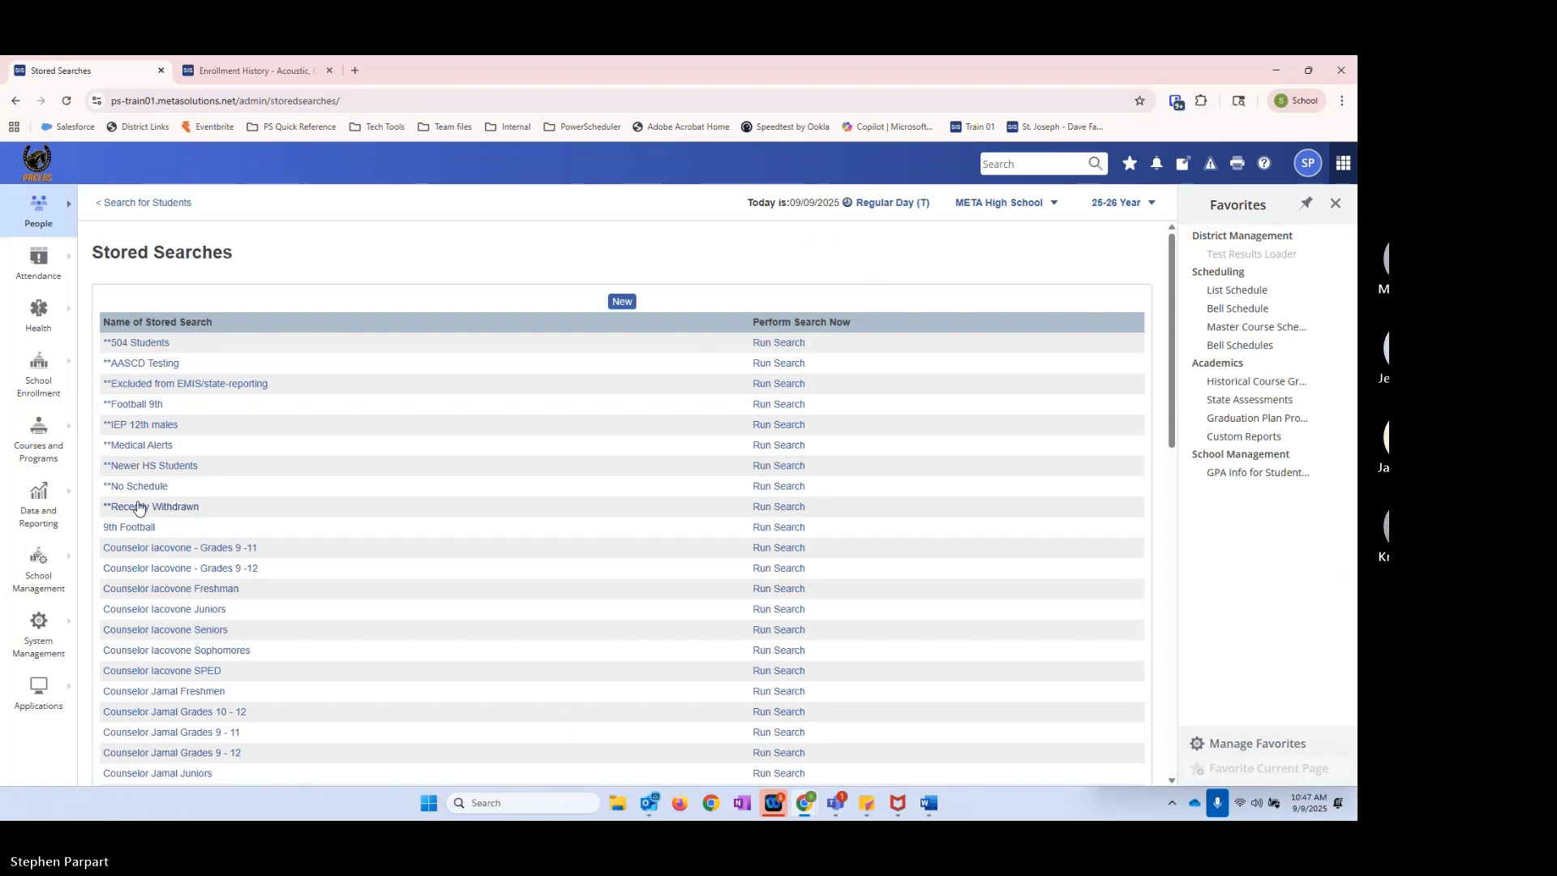
pyautogui.click(167, 508)
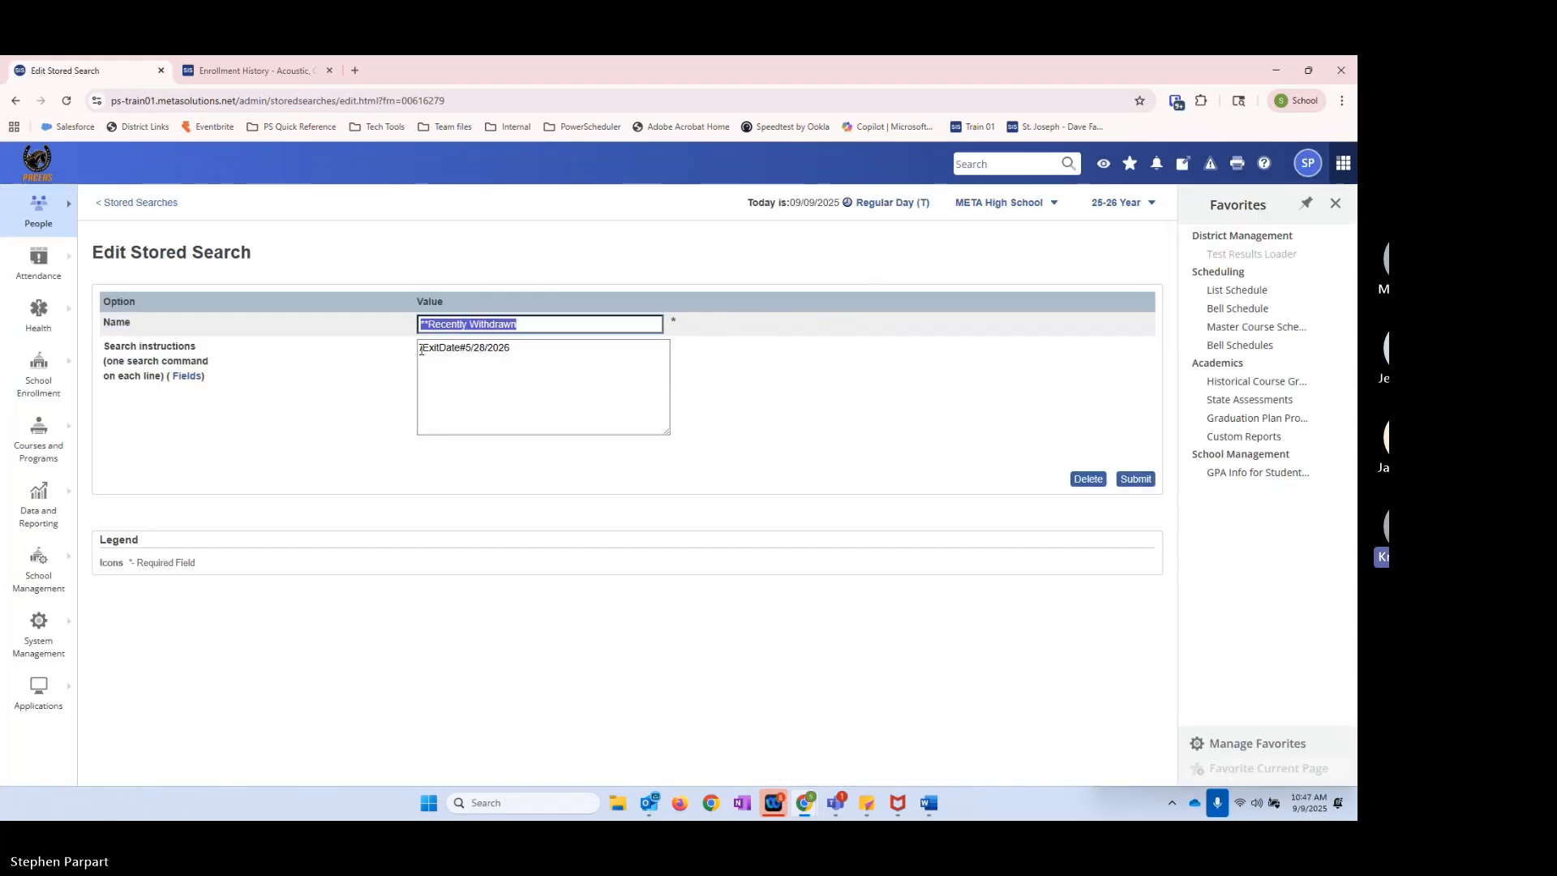
pyautogui.click(422, 349)
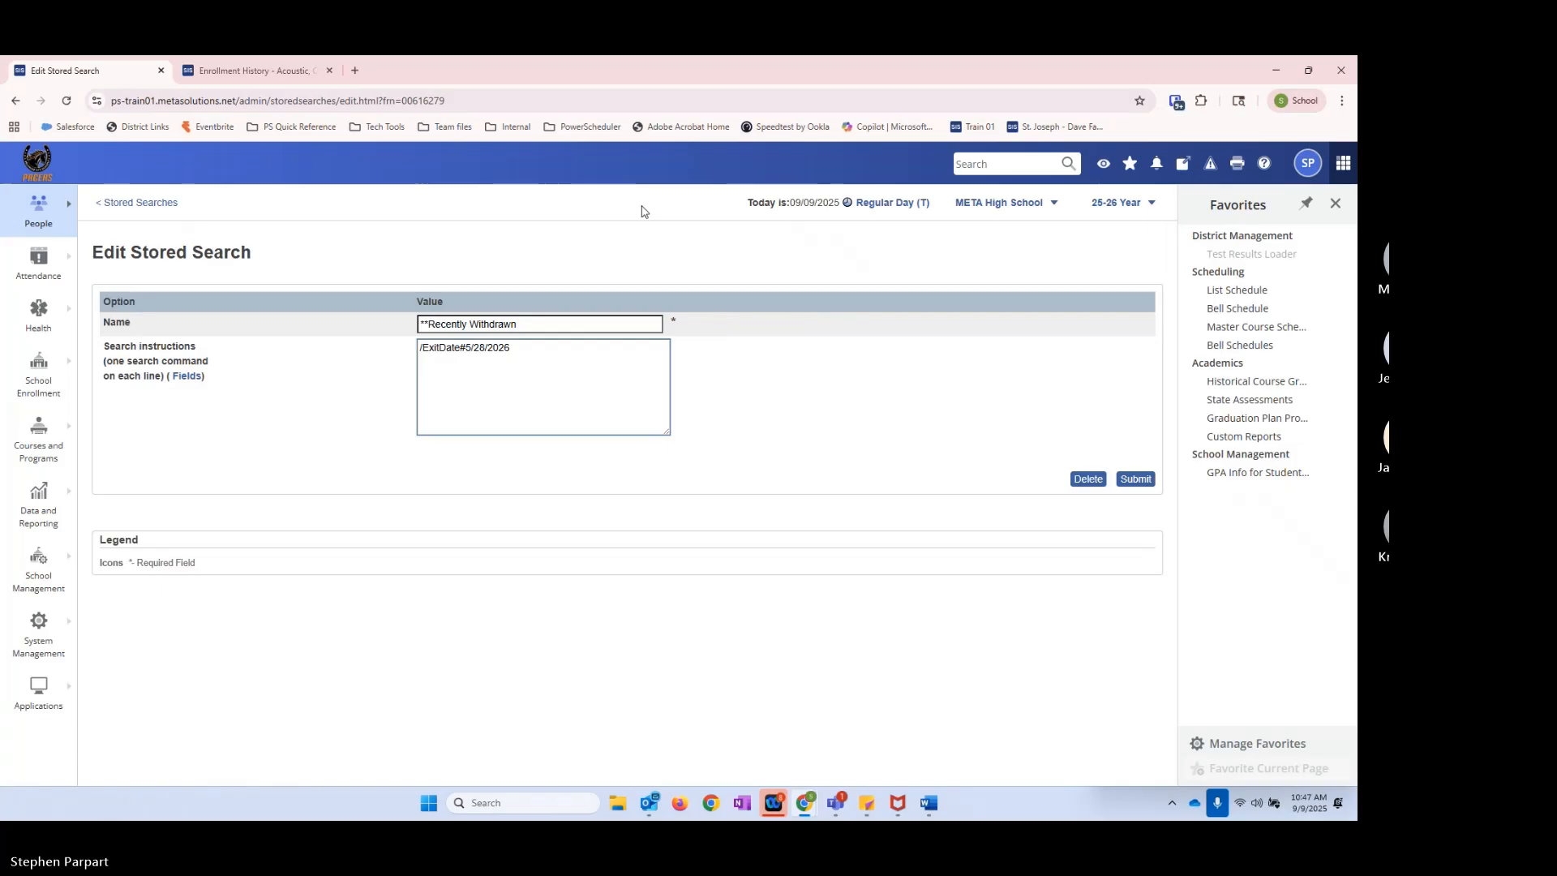
pyautogui.press('Return')
pyautogui.write('Entry')
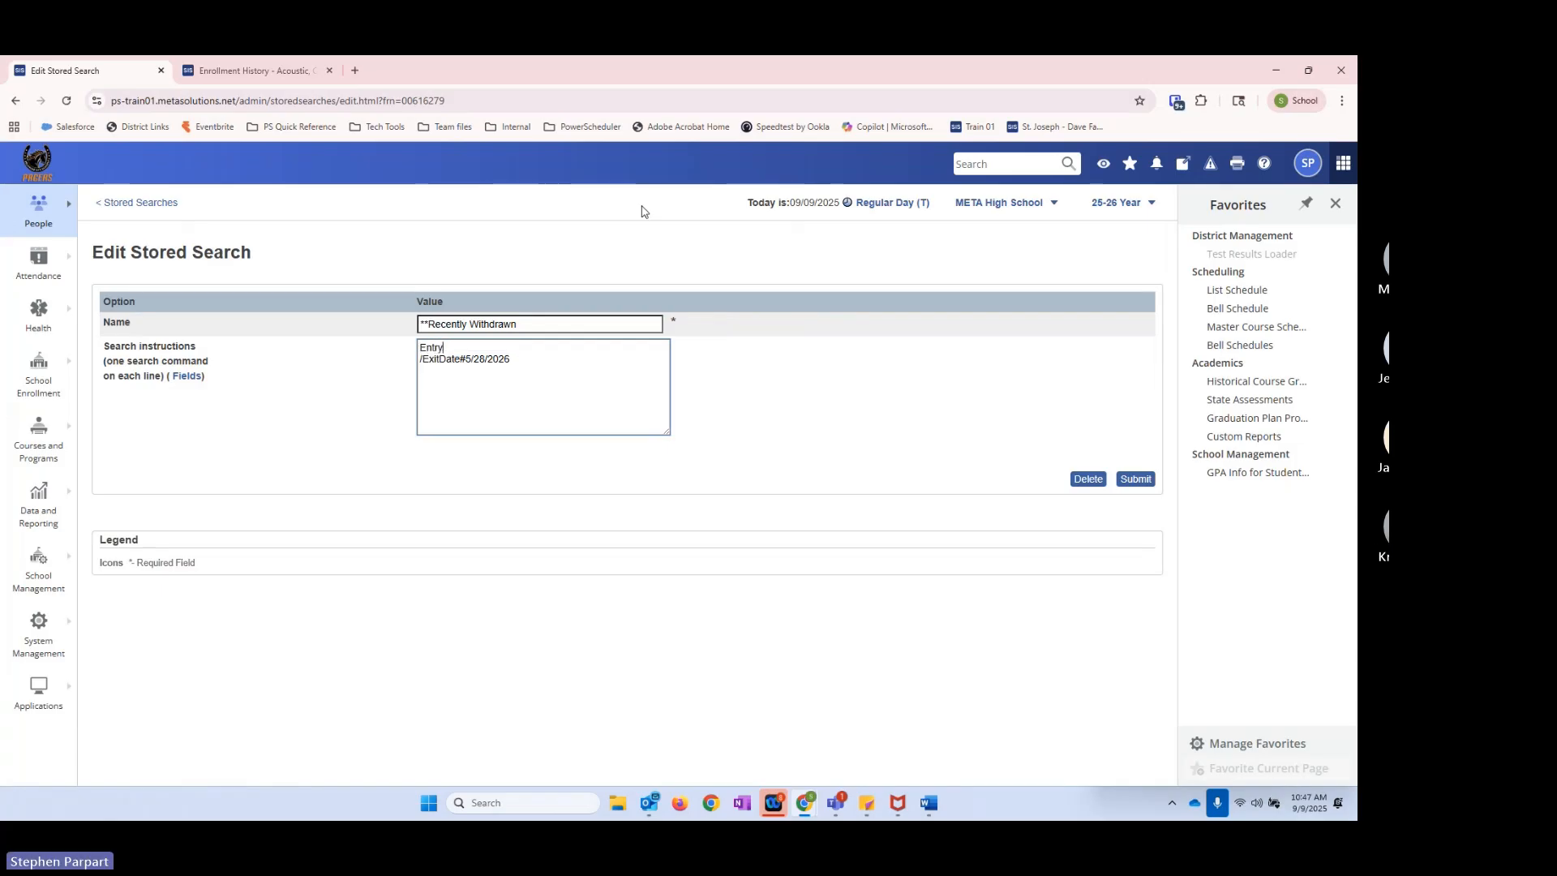
pyautogui.write('Date>')
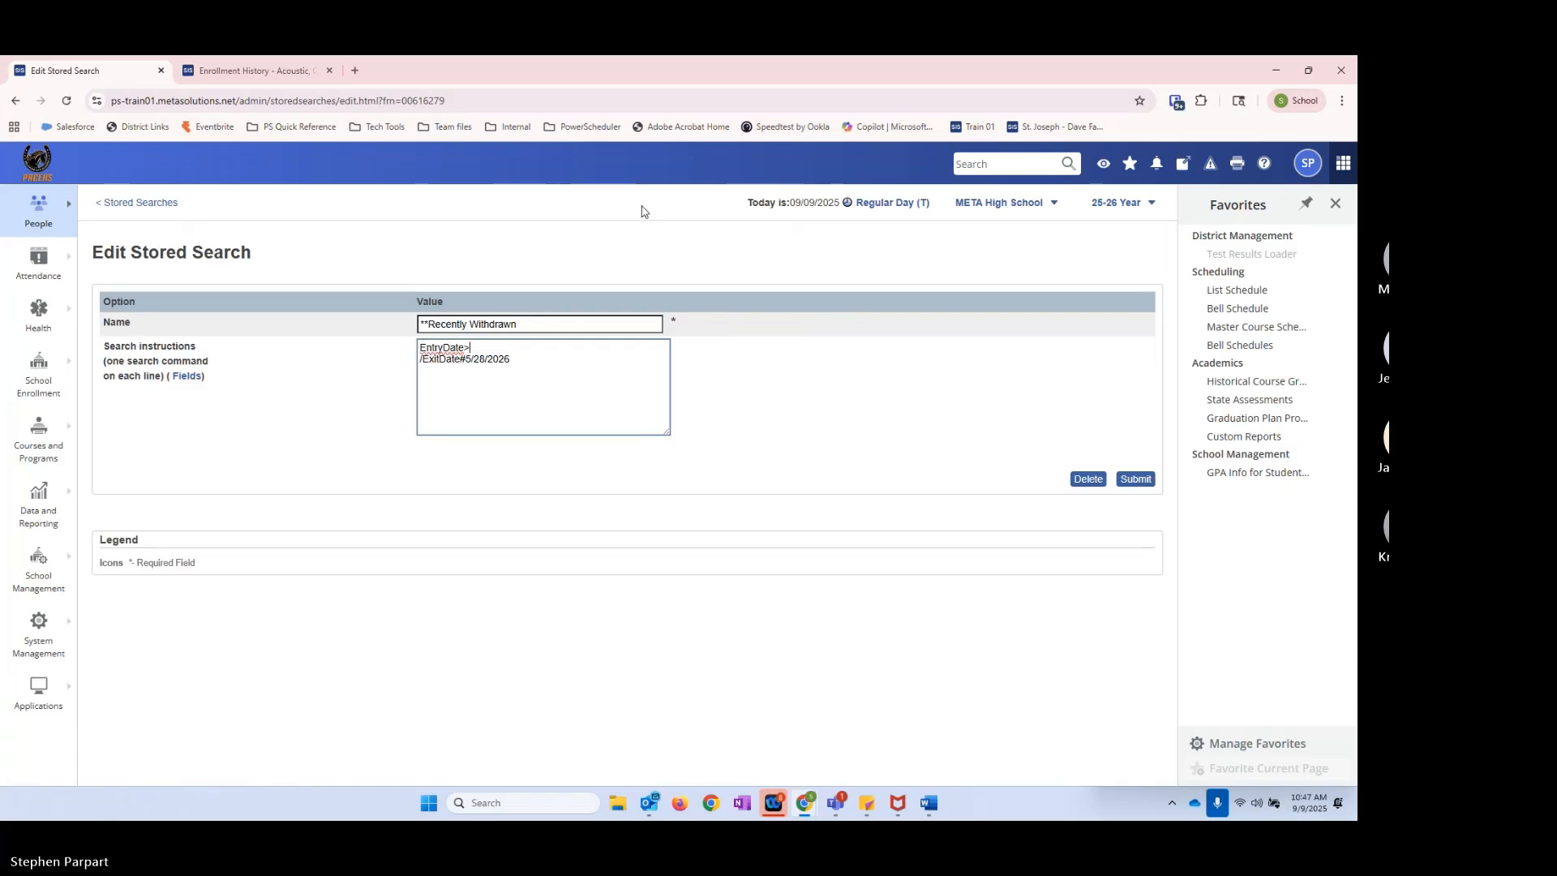
pyautogui.write('8/1/2025')
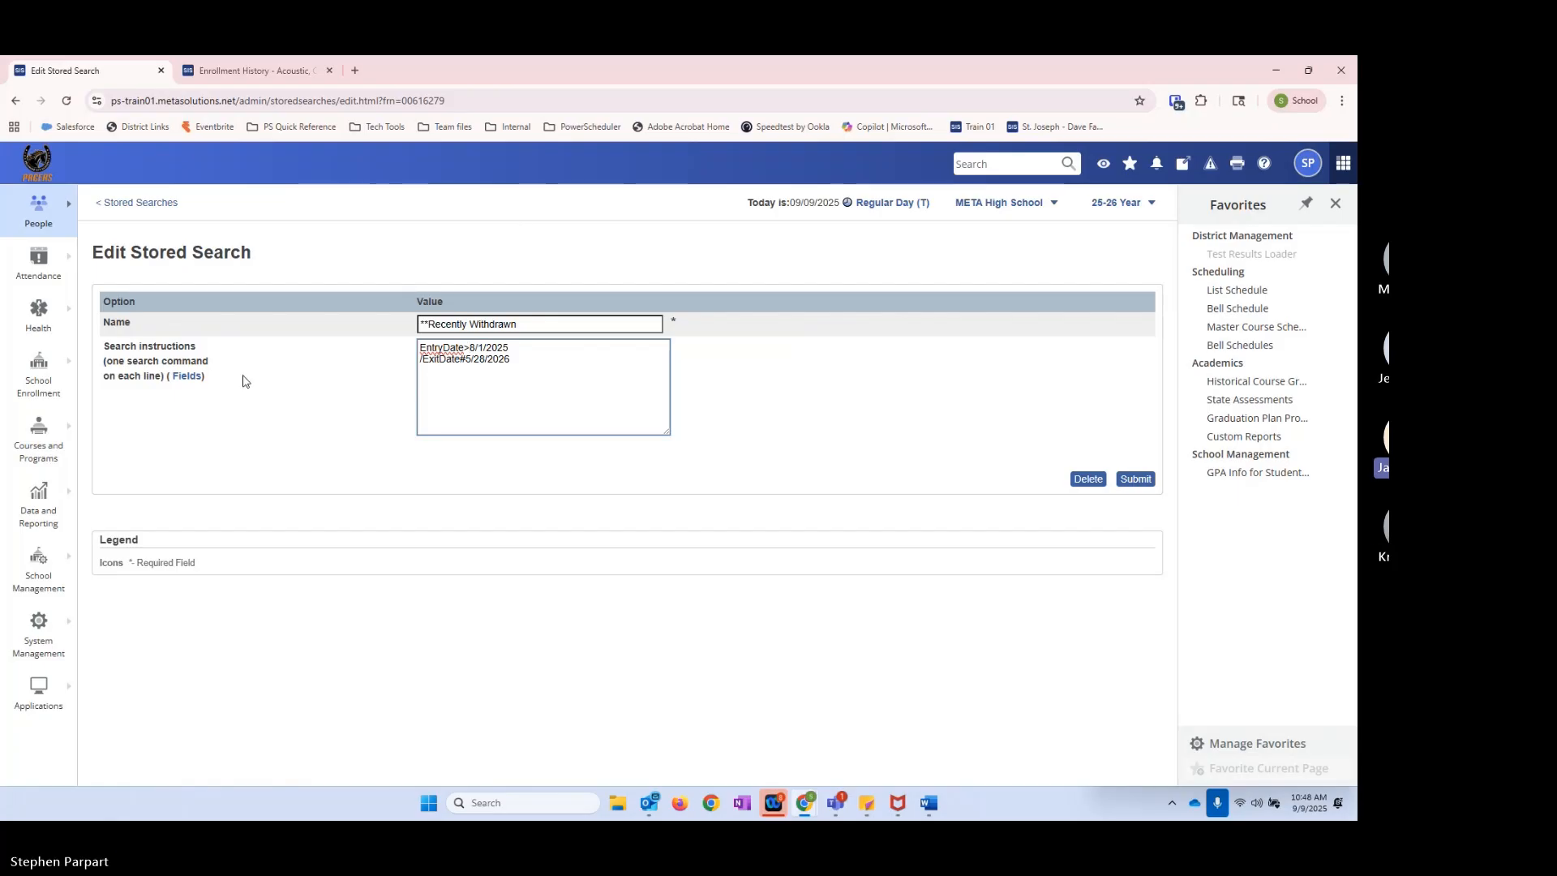
# Step: Clear all search instructions of **Recently Withdrawn and look through the field list filtered by district
pyautogui.moveTo(545, 363); pyautogui.dragTo(321, 328)
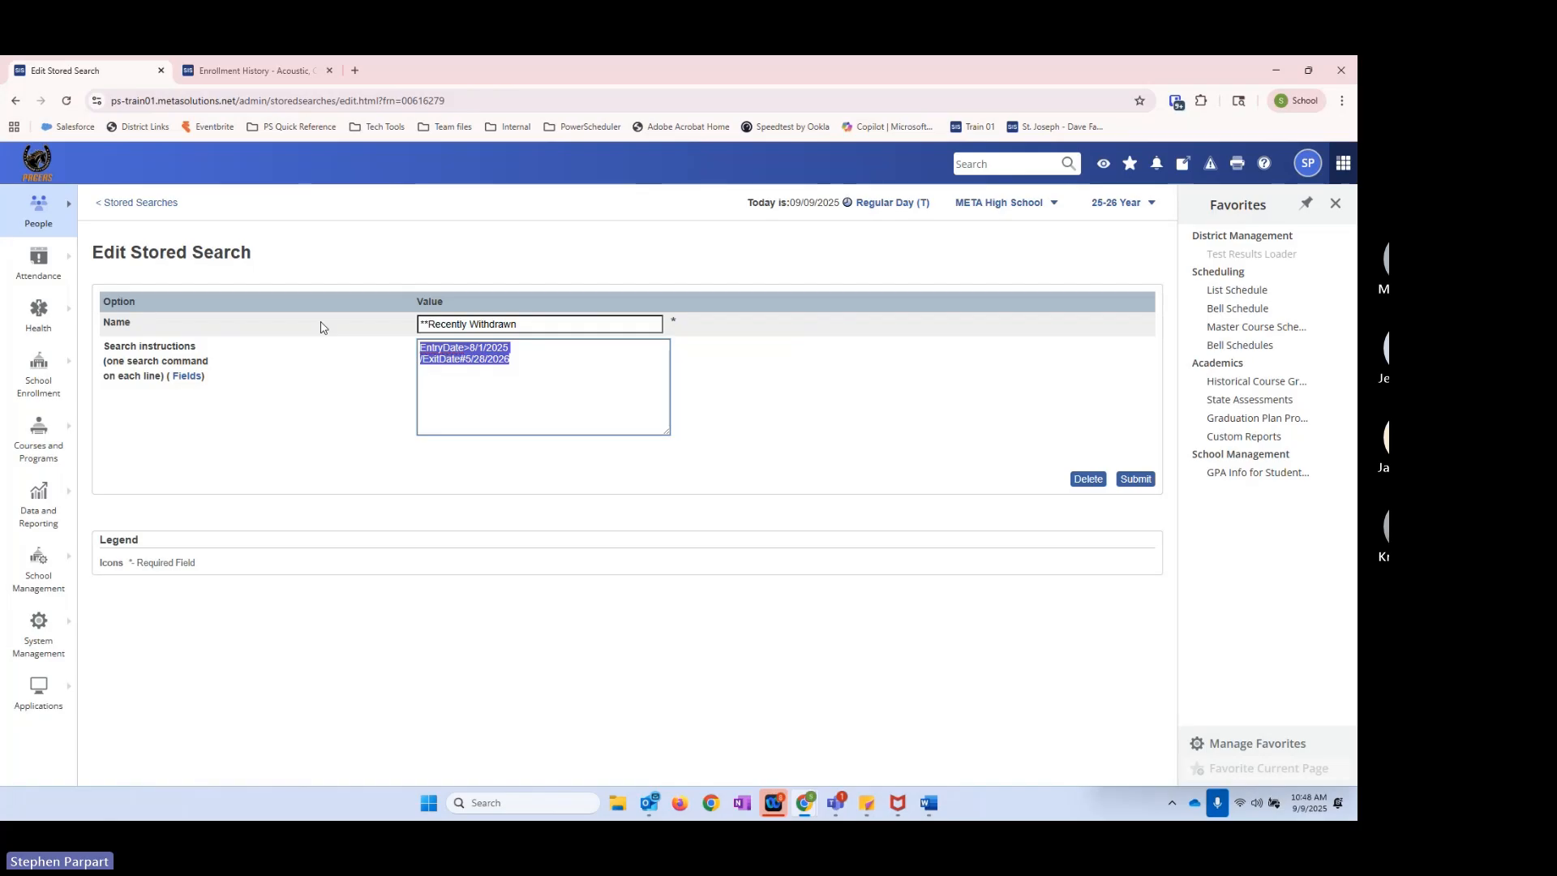
pyautogui.press('Delete')
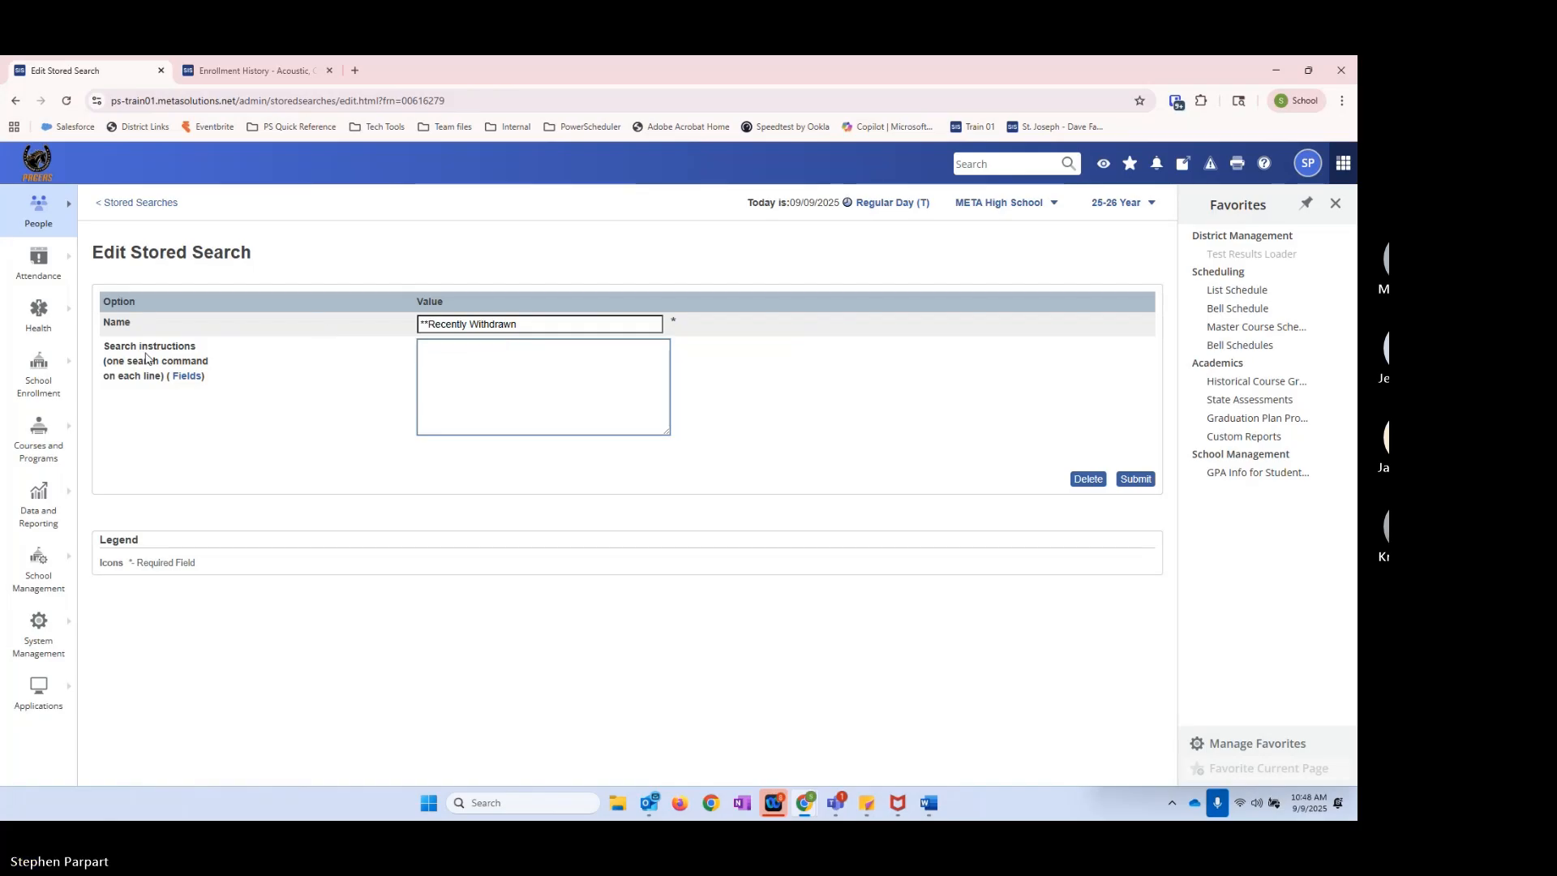
pyautogui.click(188, 378)
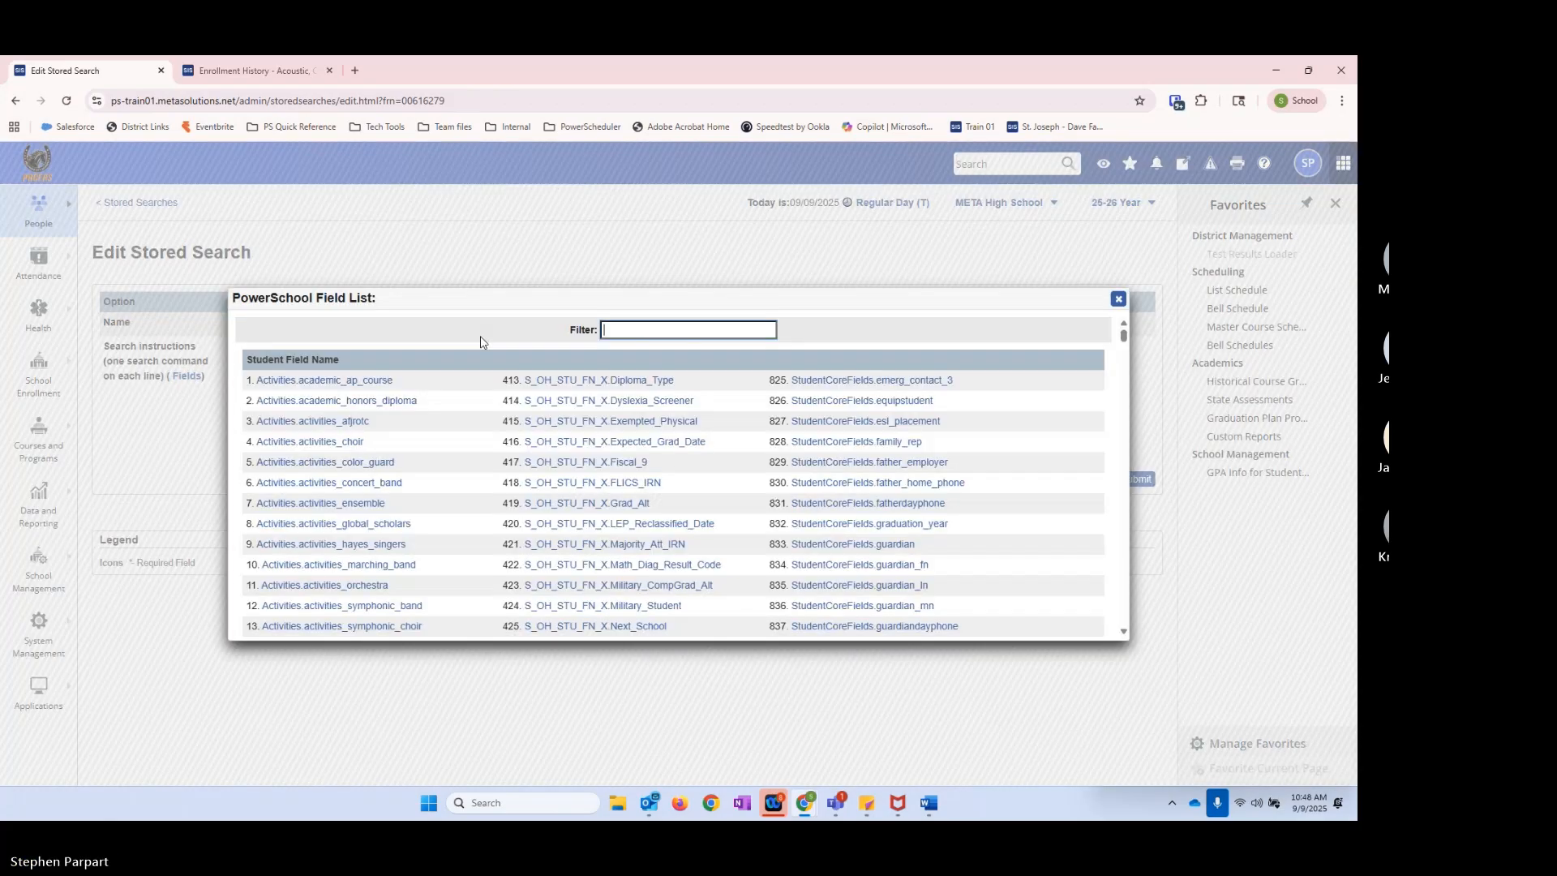
pyautogui.write('distric')
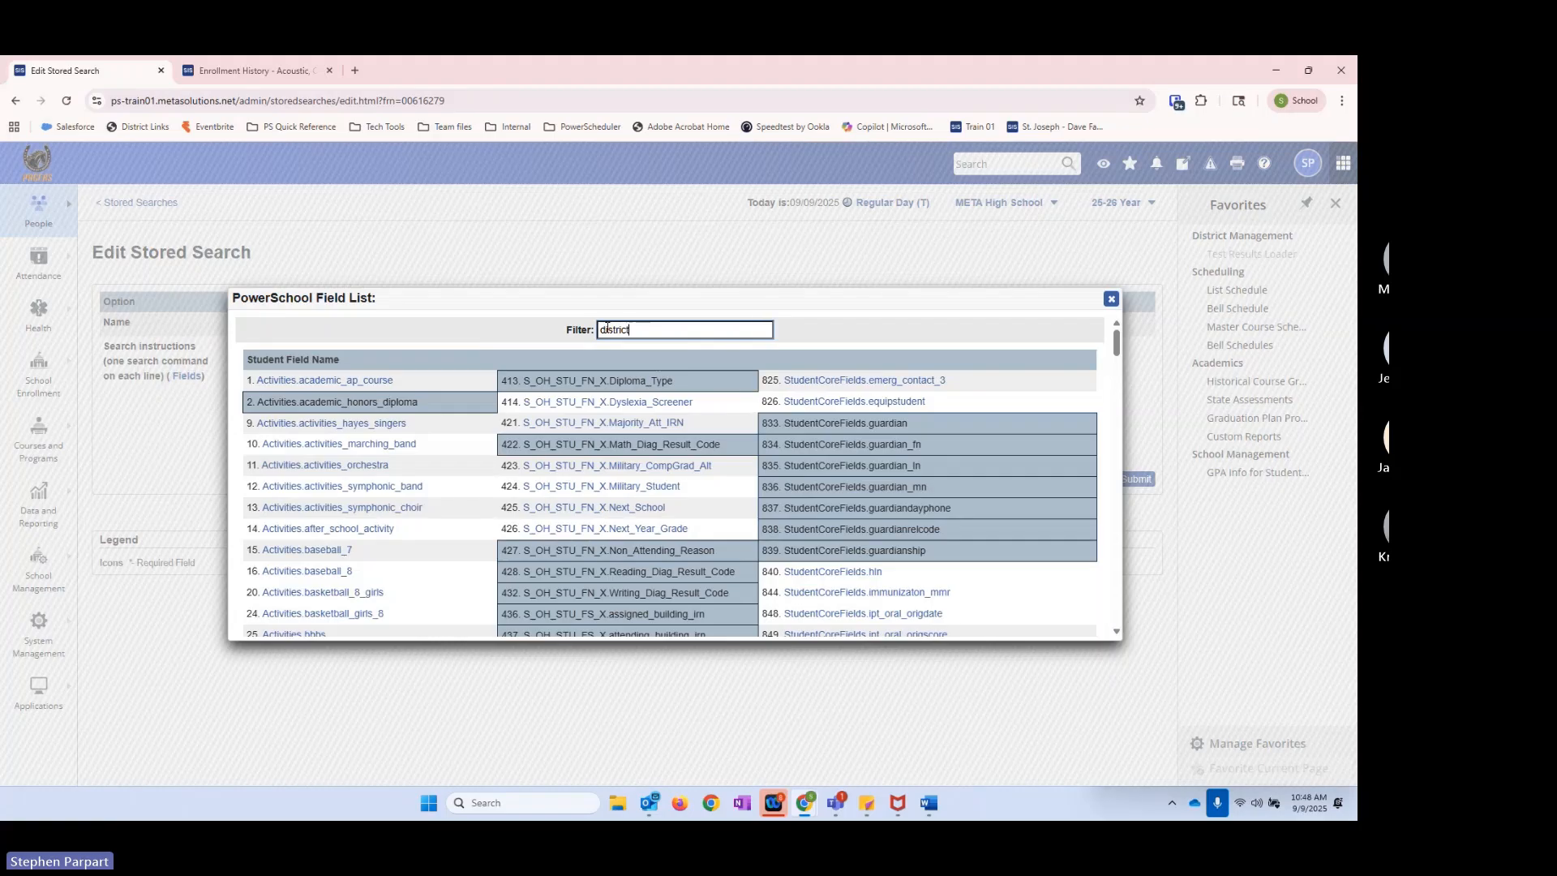
pyautogui.write('t')
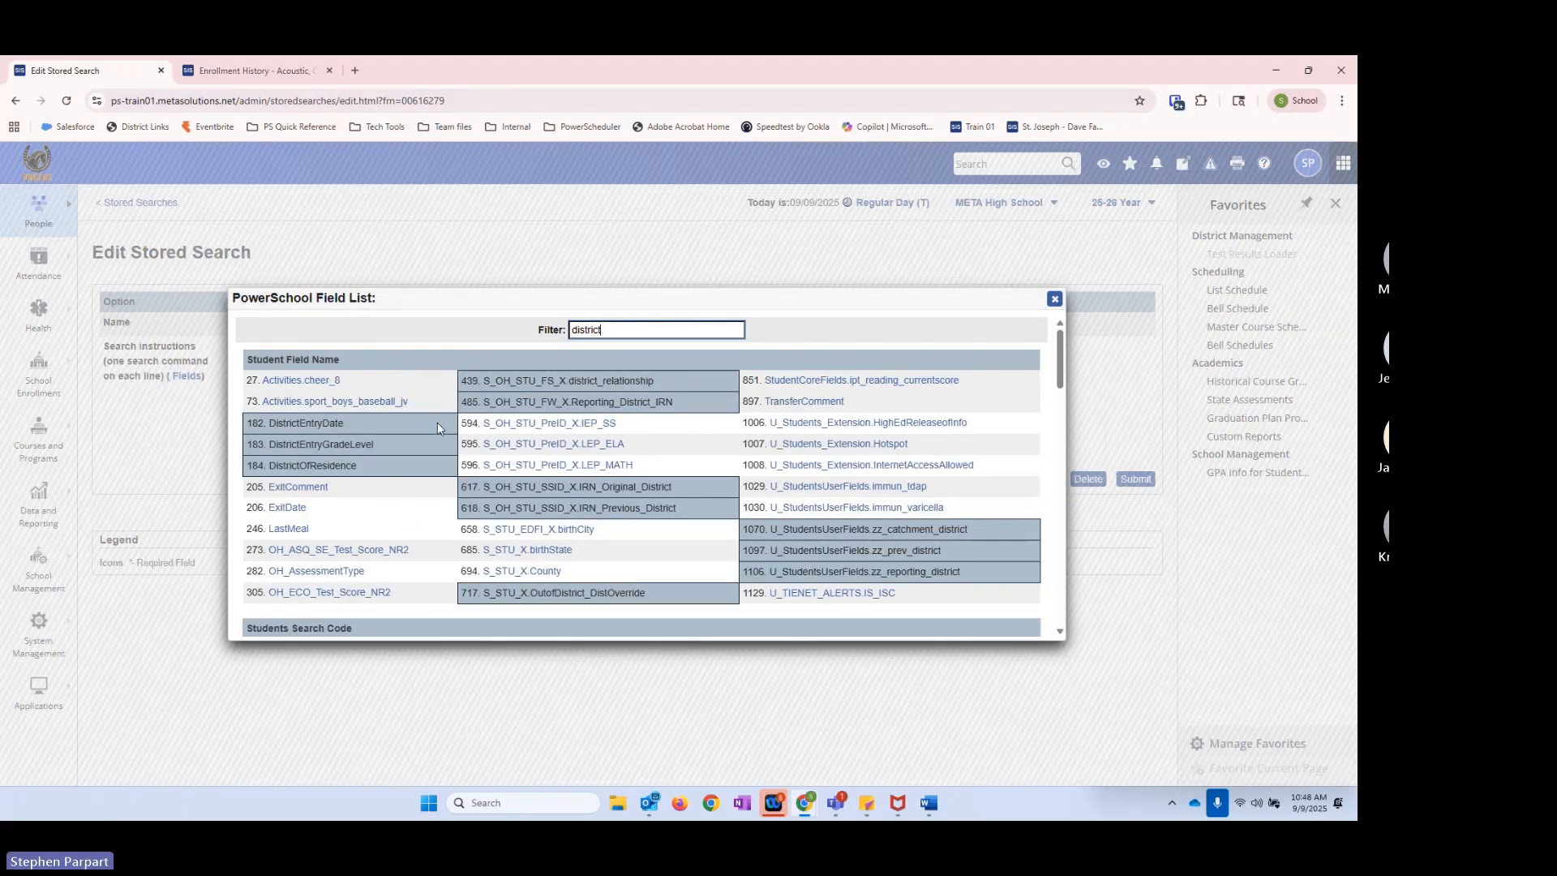
pyautogui.scroll(-2, 633, 477)
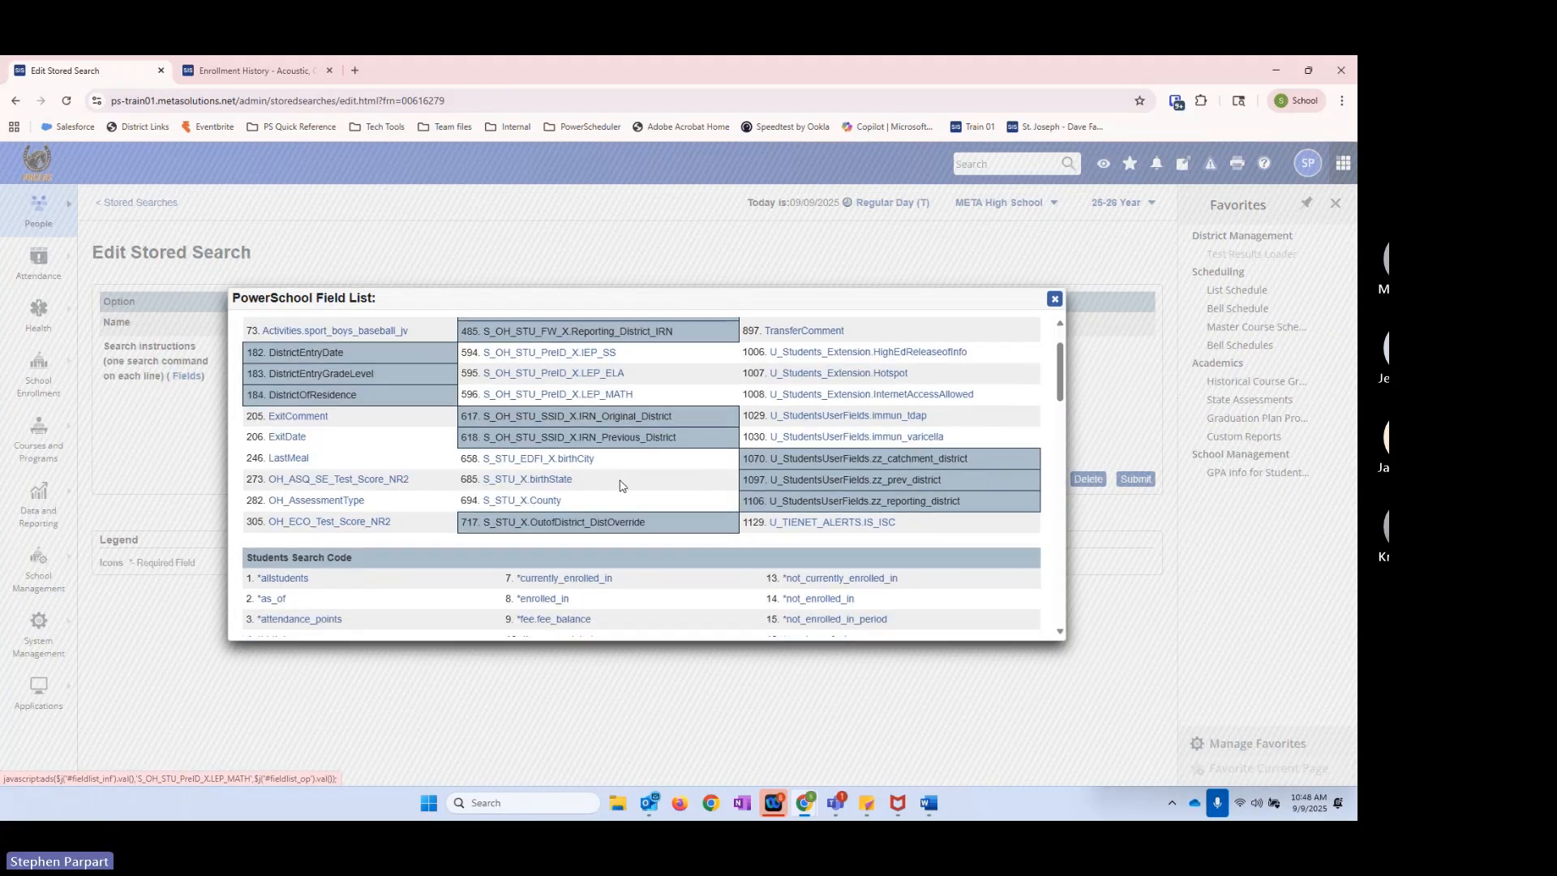
pyautogui.scroll(2, 621, 485)
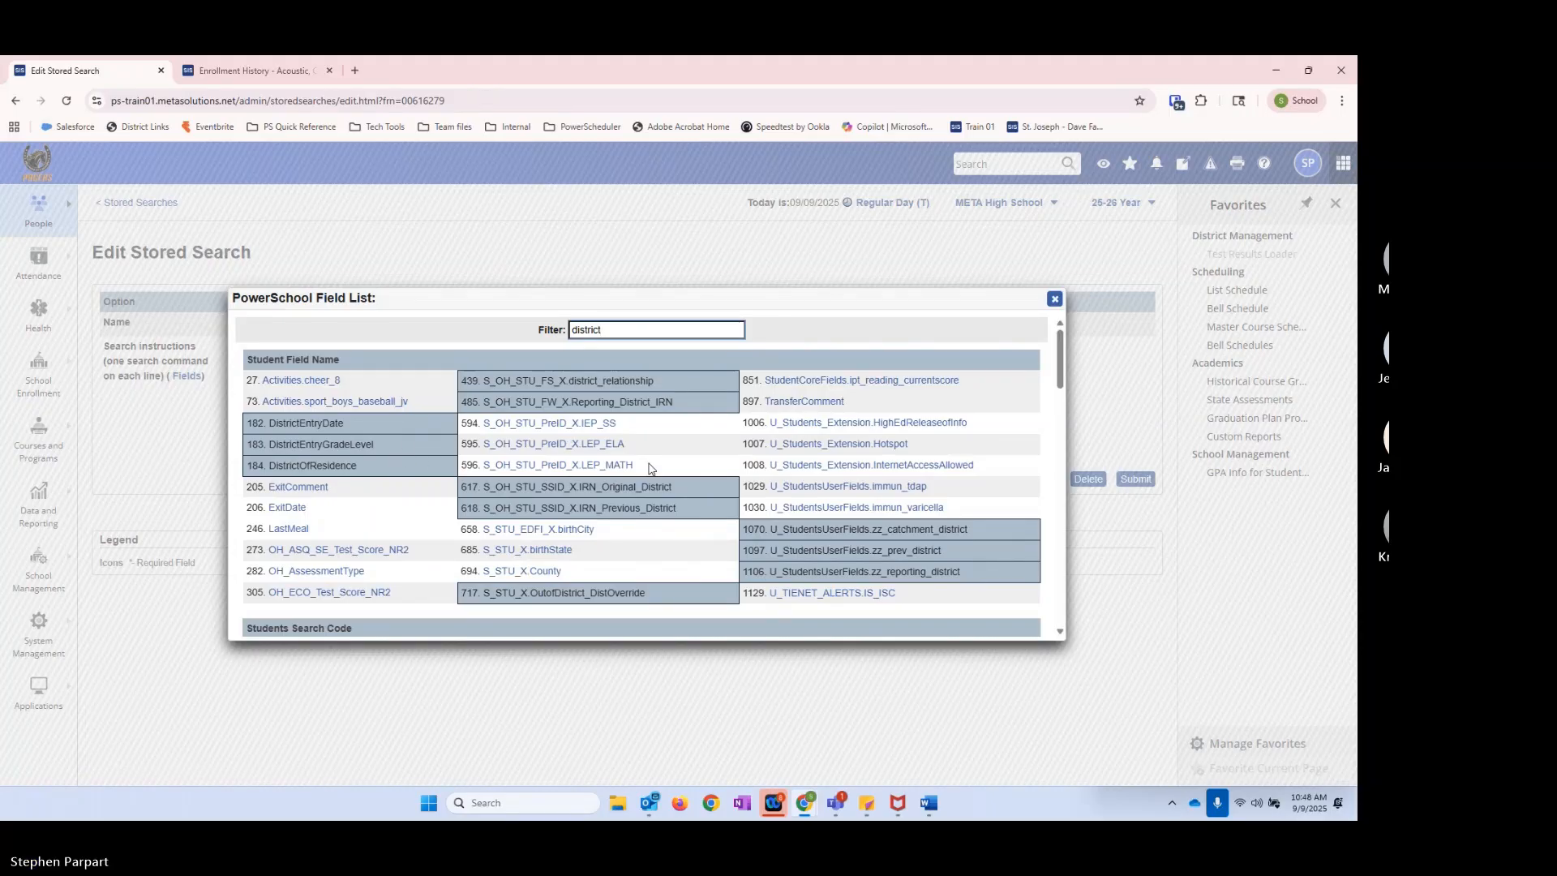
pyautogui.click(1055, 298)
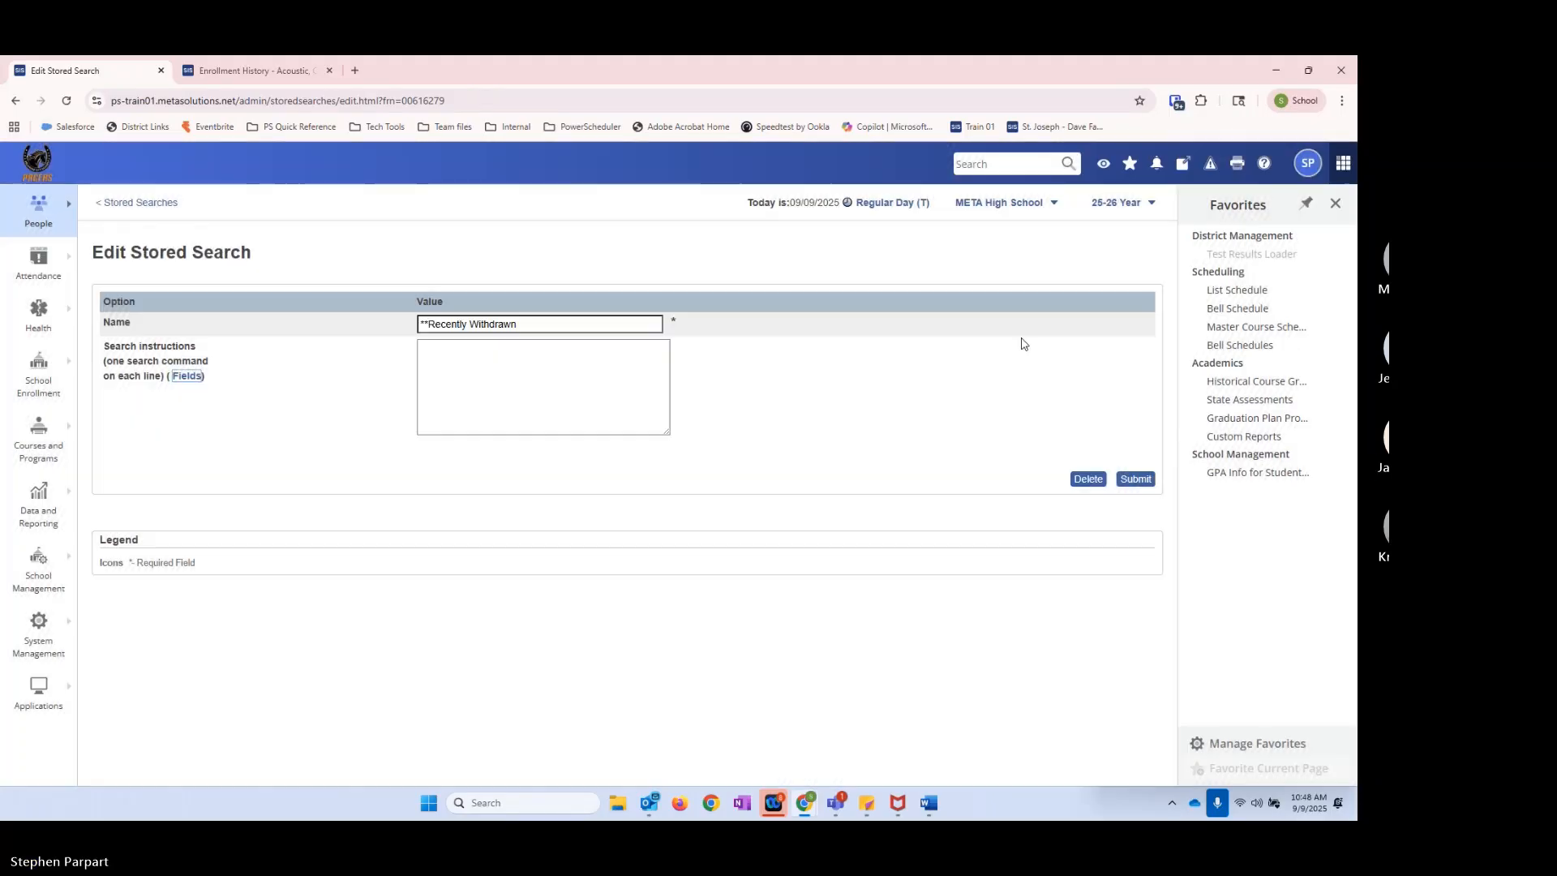
# Step: Filter the field list by withd and examine the withdrawal-related fields
pyautogui.click(188, 375)
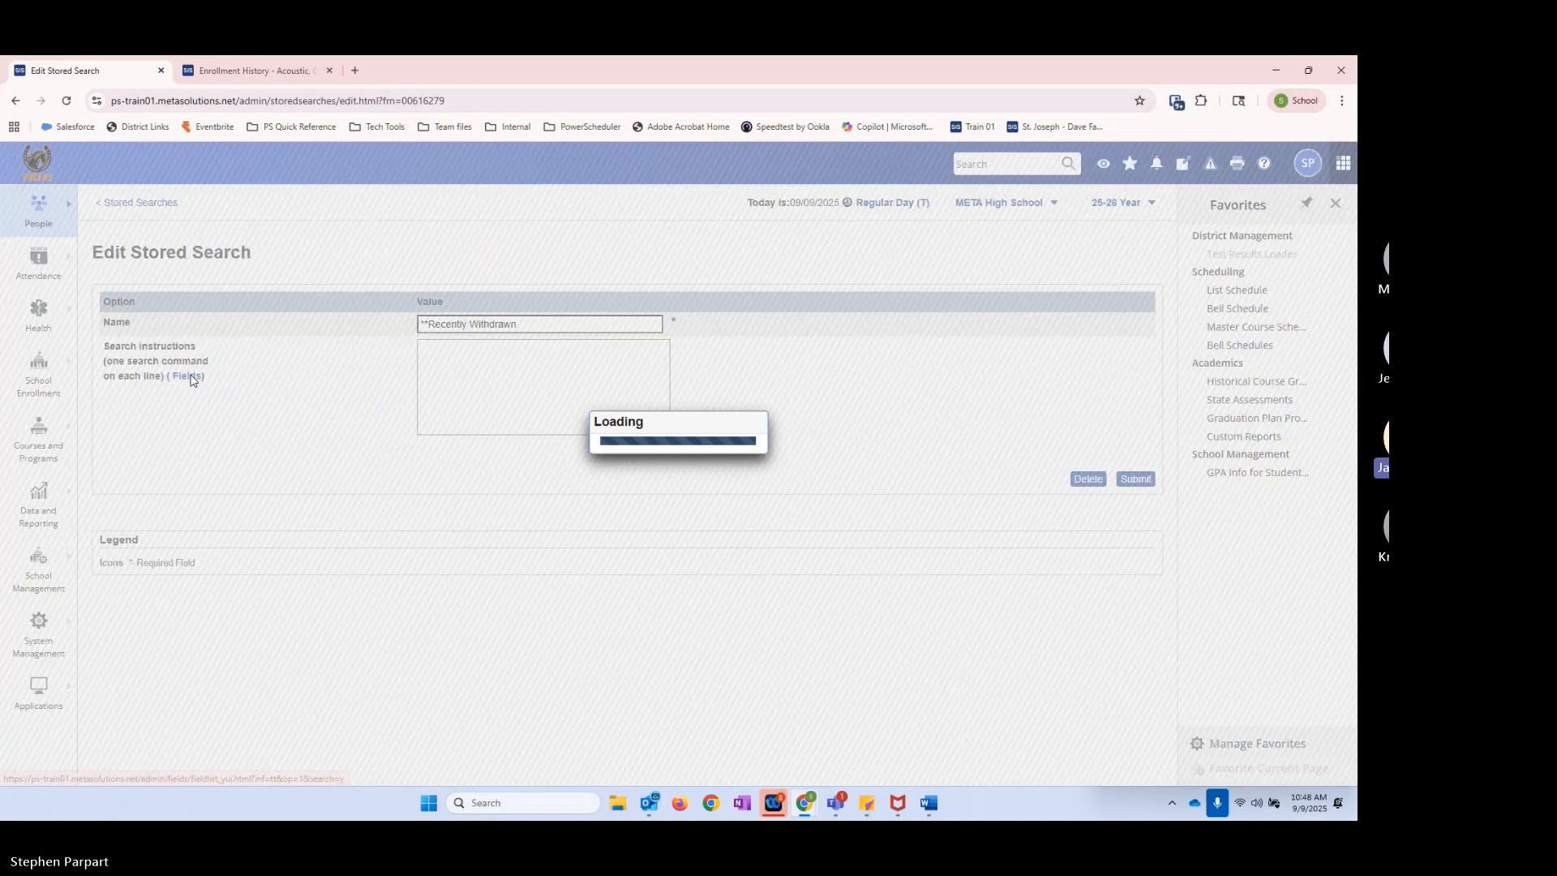
pyautogui.write('withd')
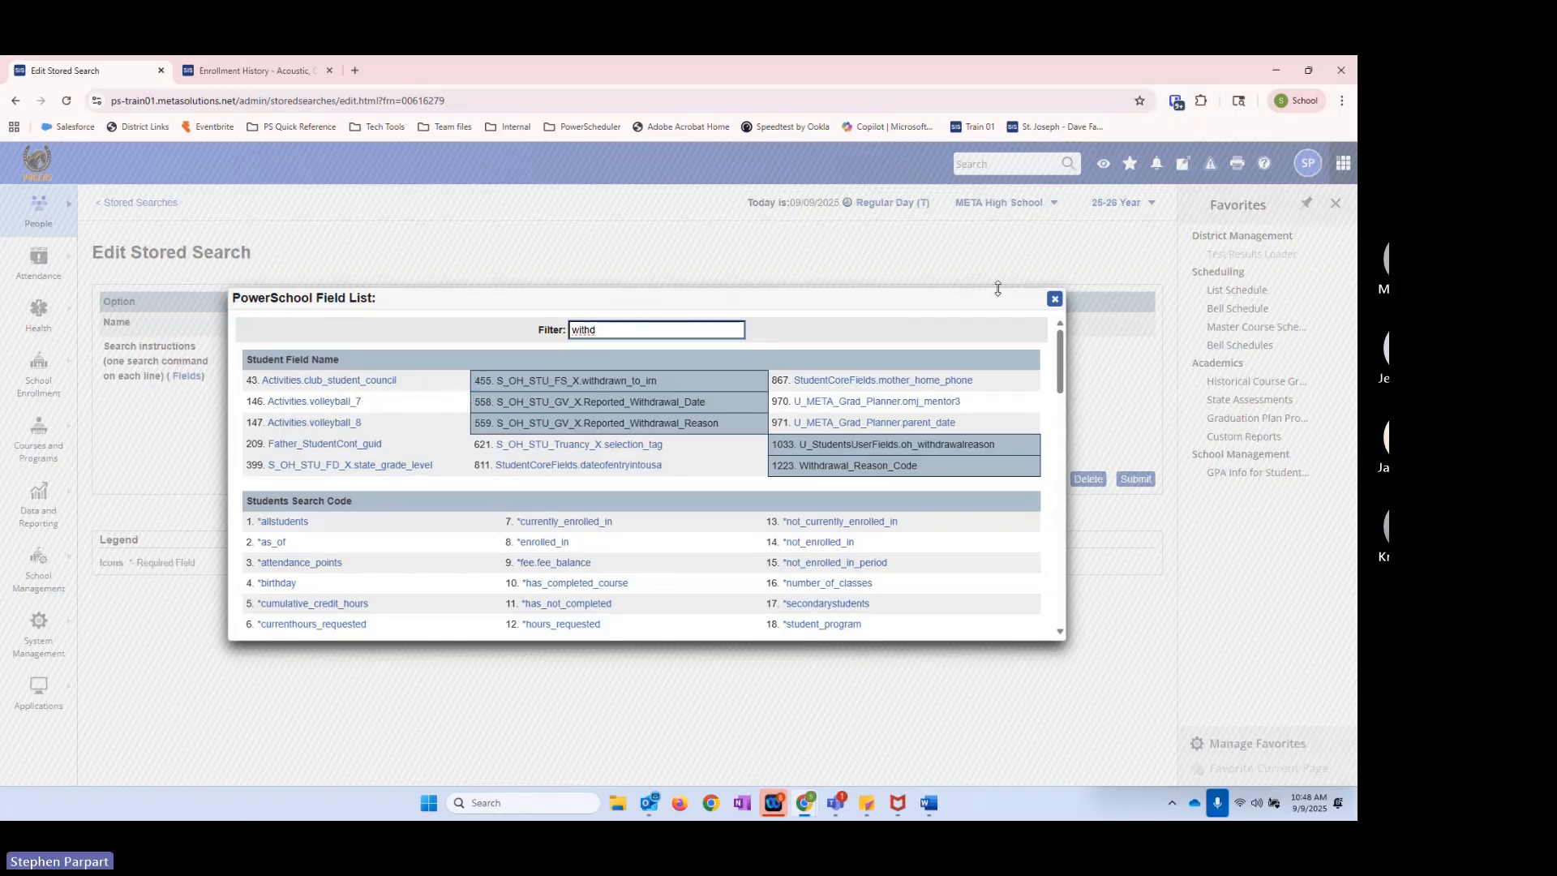
pyautogui.click(1054, 299)
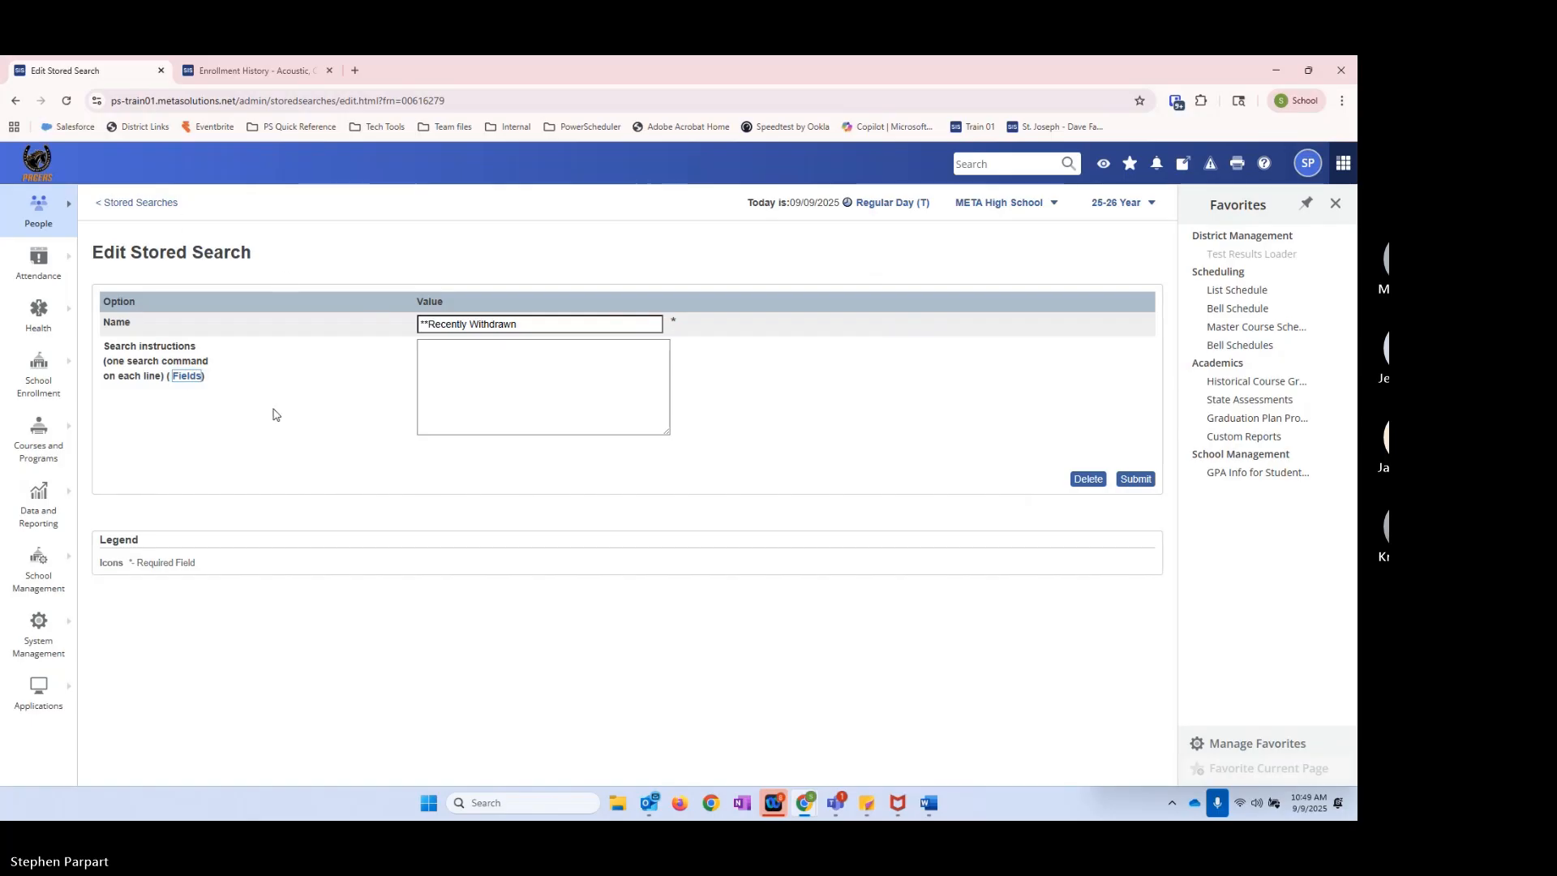
# Step: Insert the Withdrawal_Reason_Code field as the instruction Withdrawal_Reason_Code#, save the stored search, and run it
pyautogui.click(187, 376)
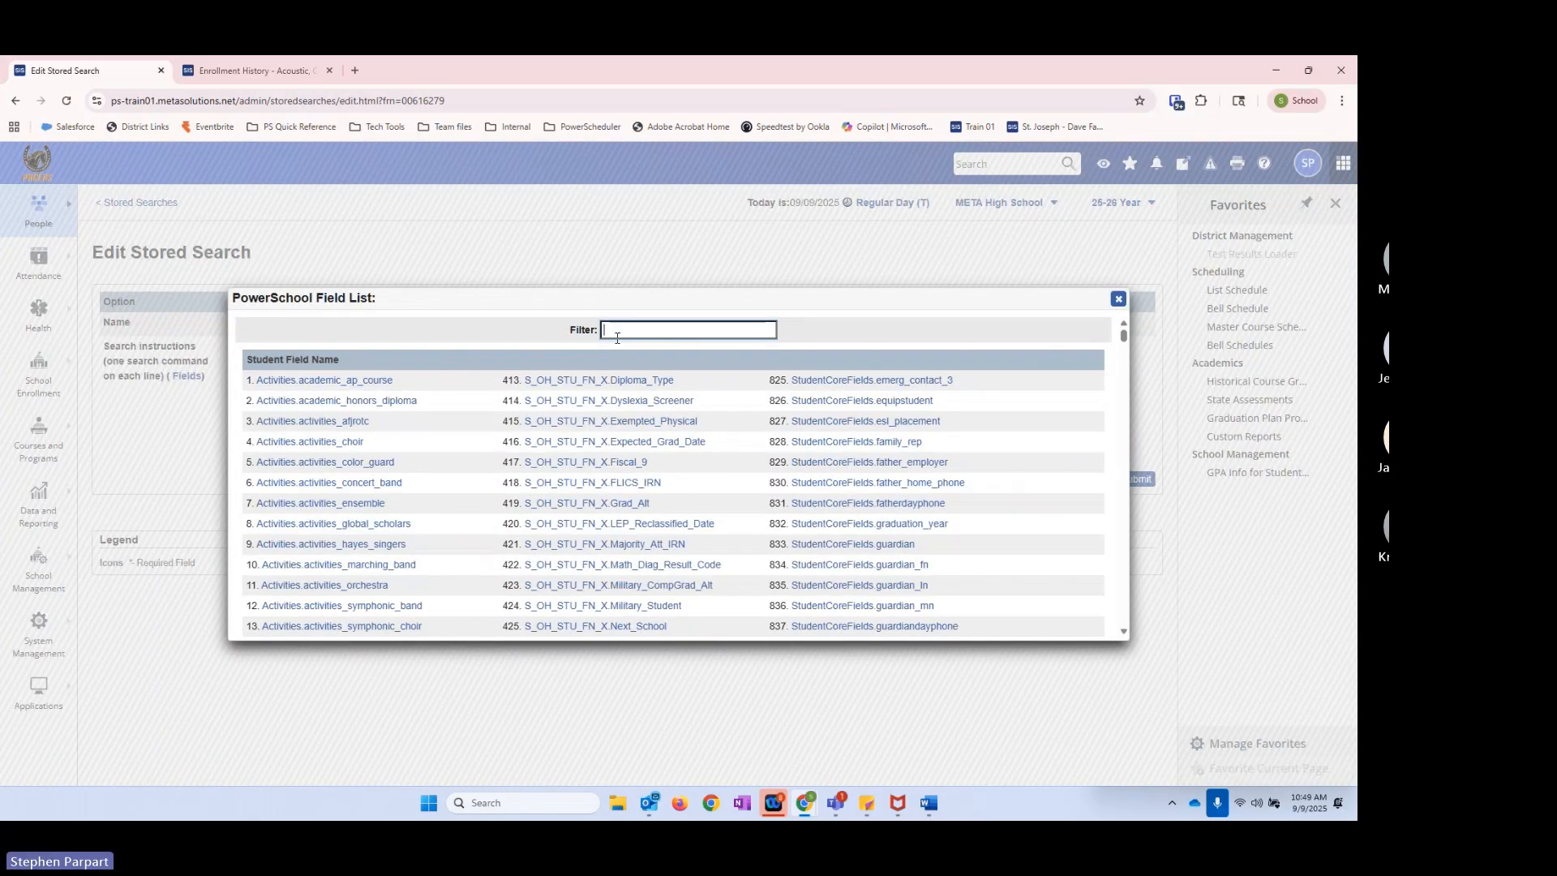
pyautogui.write('withdrawa')
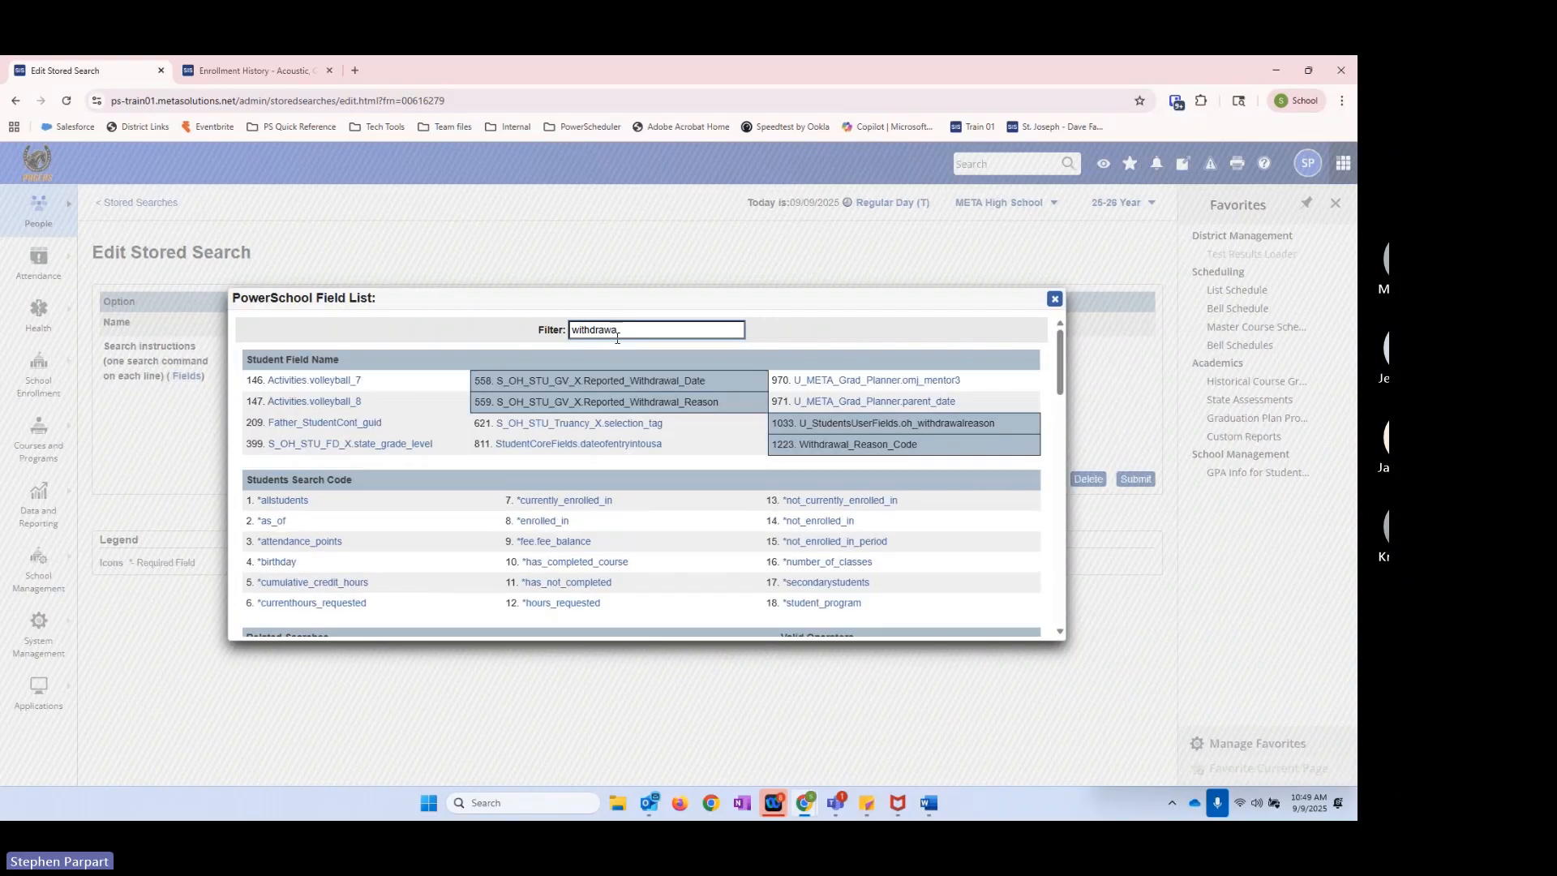
pyautogui.click(836, 444)
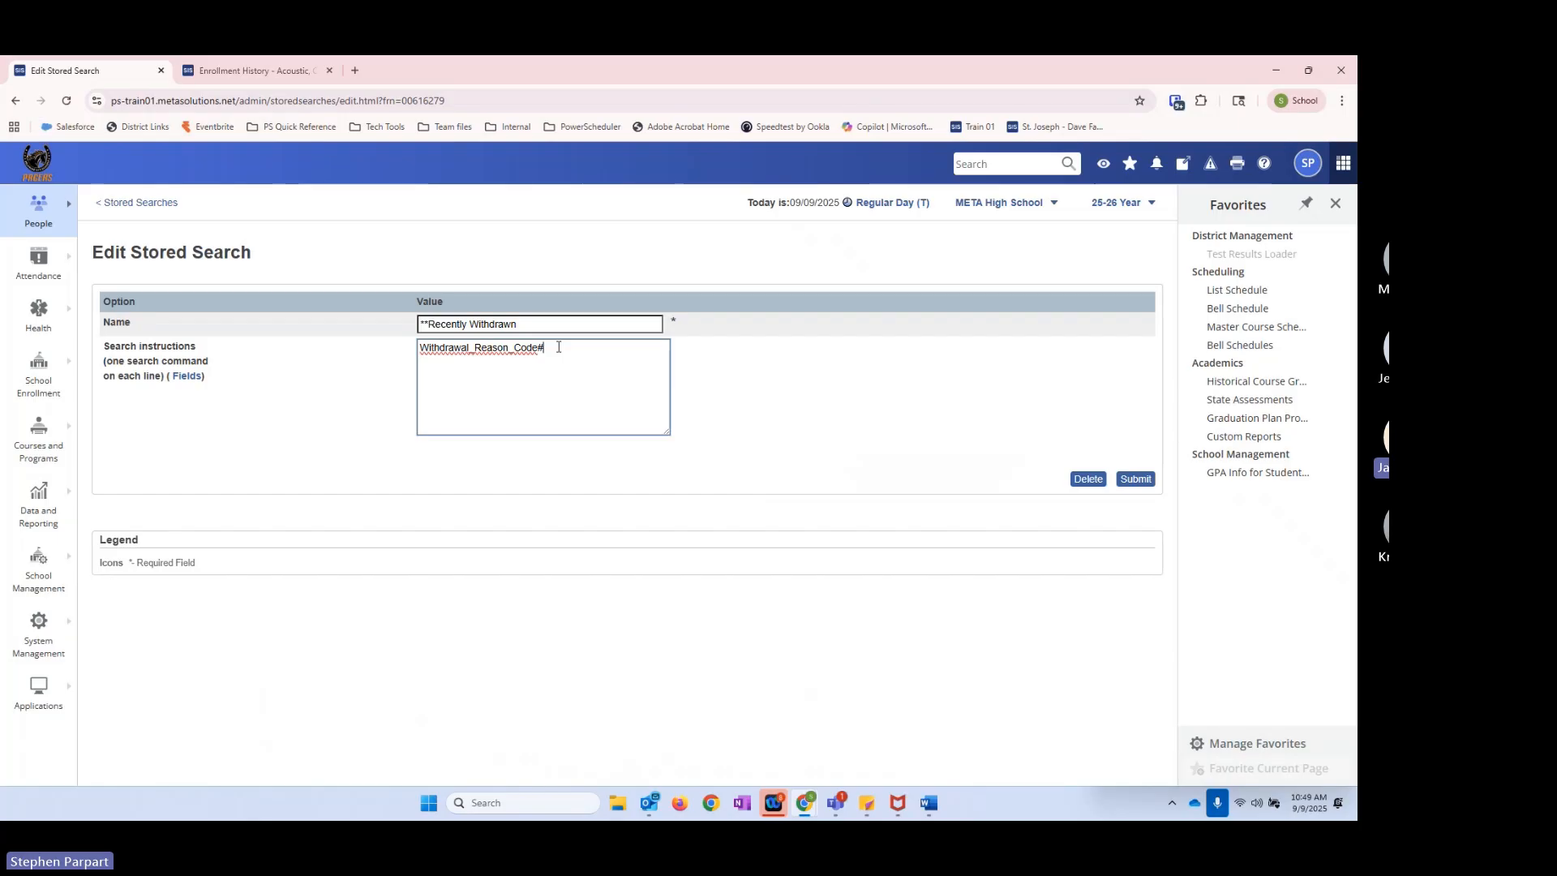
pyautogui.click(1133, 485)
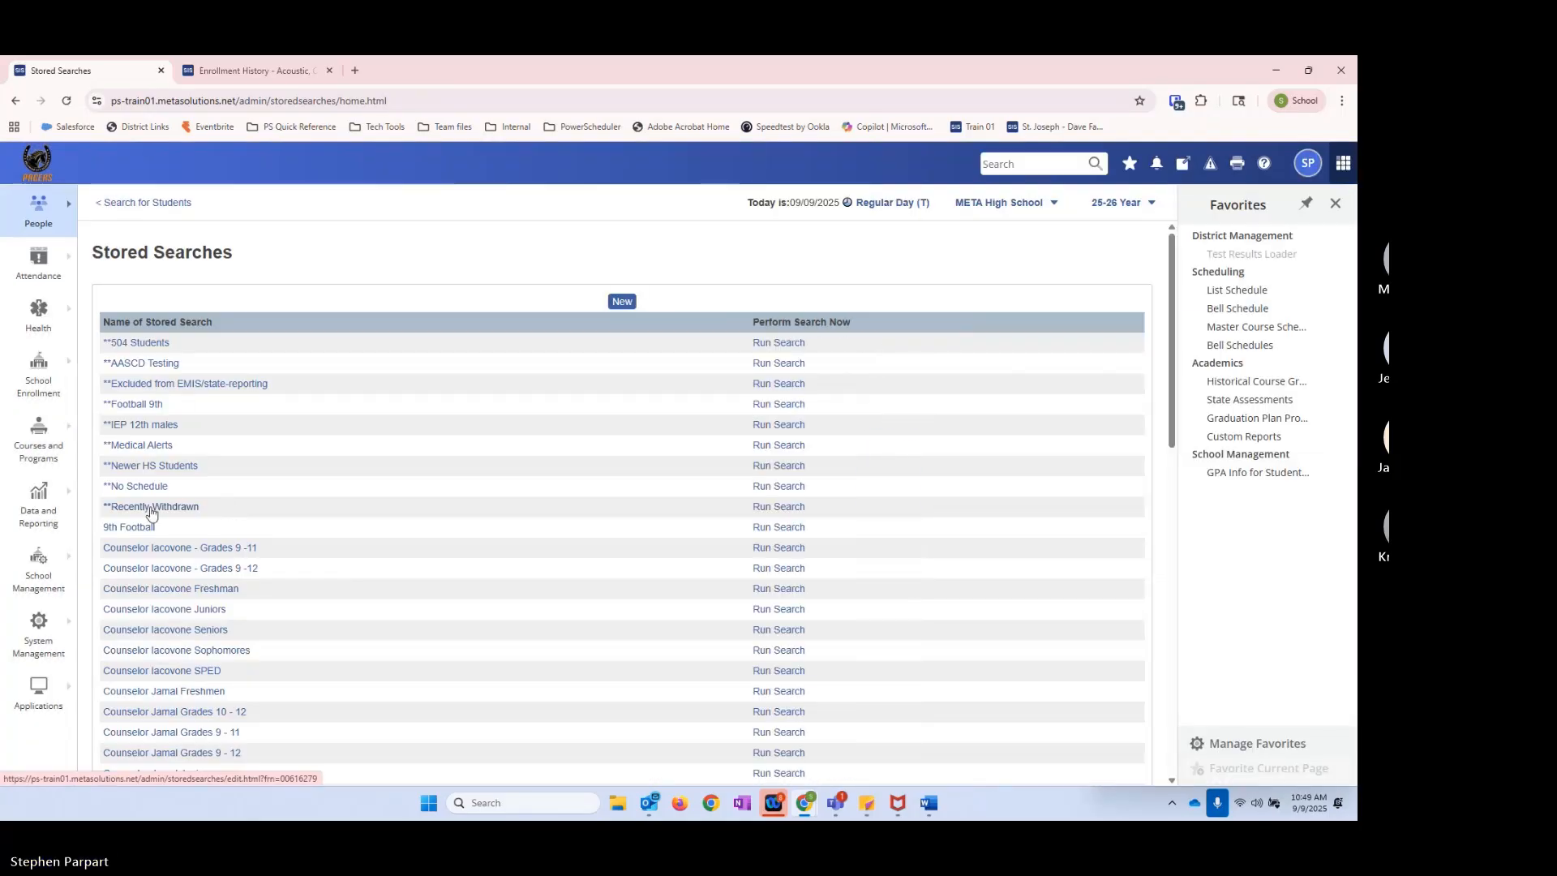
pyautogui.click(774, 509)
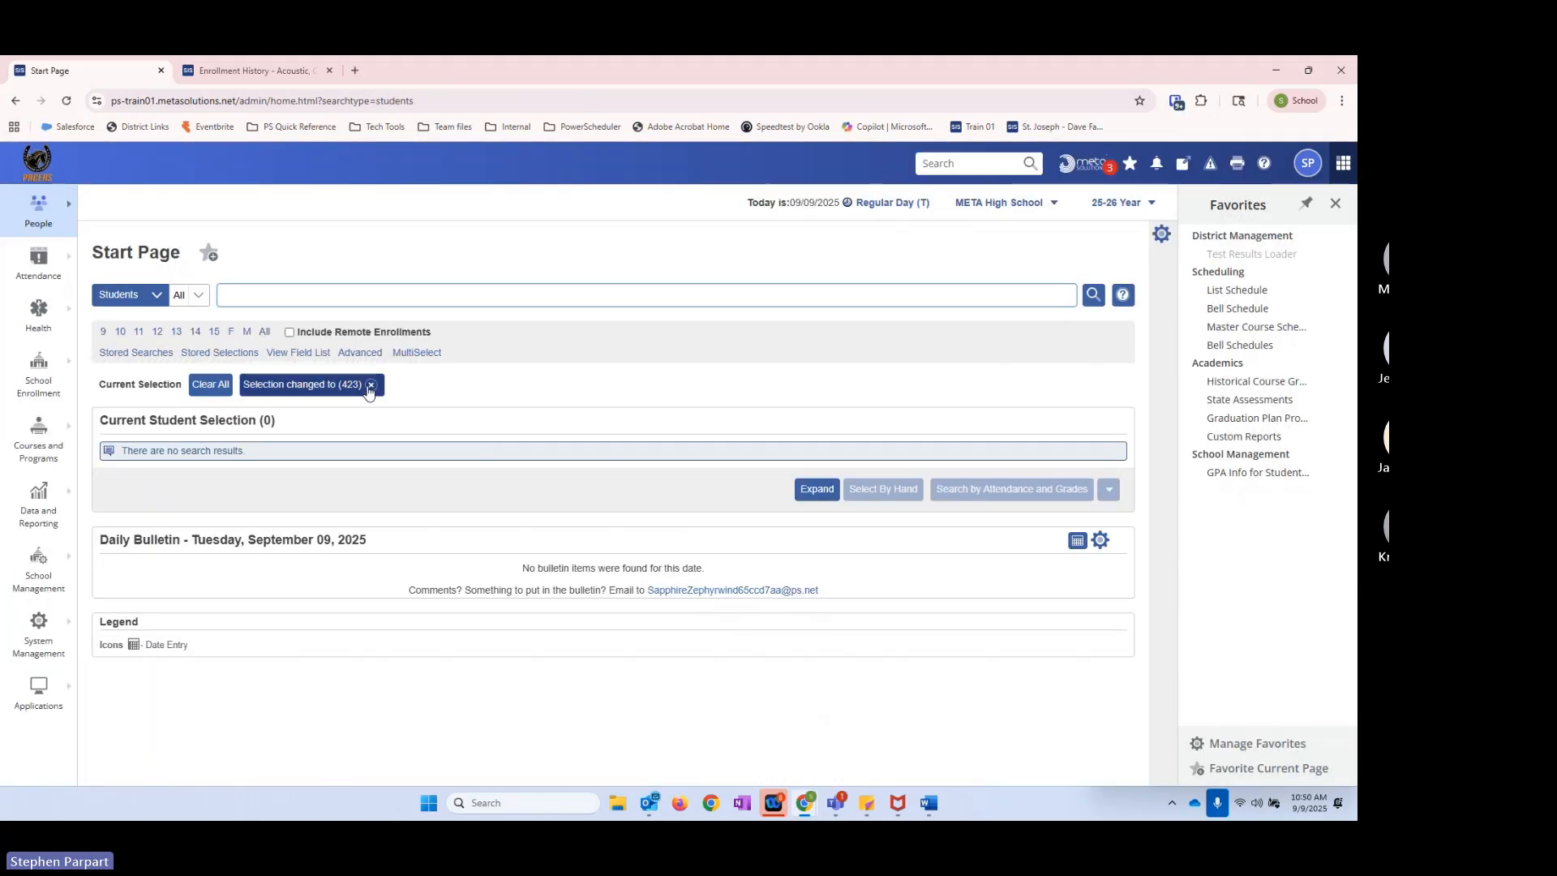
# Step: Remove the current selection filter, change the **Recently Withdrawn instruction to /Withdrawal_Reason_Code#, save it, and run the search
pyautogui.click(370, 387)
pyautogui.click(129, 353)
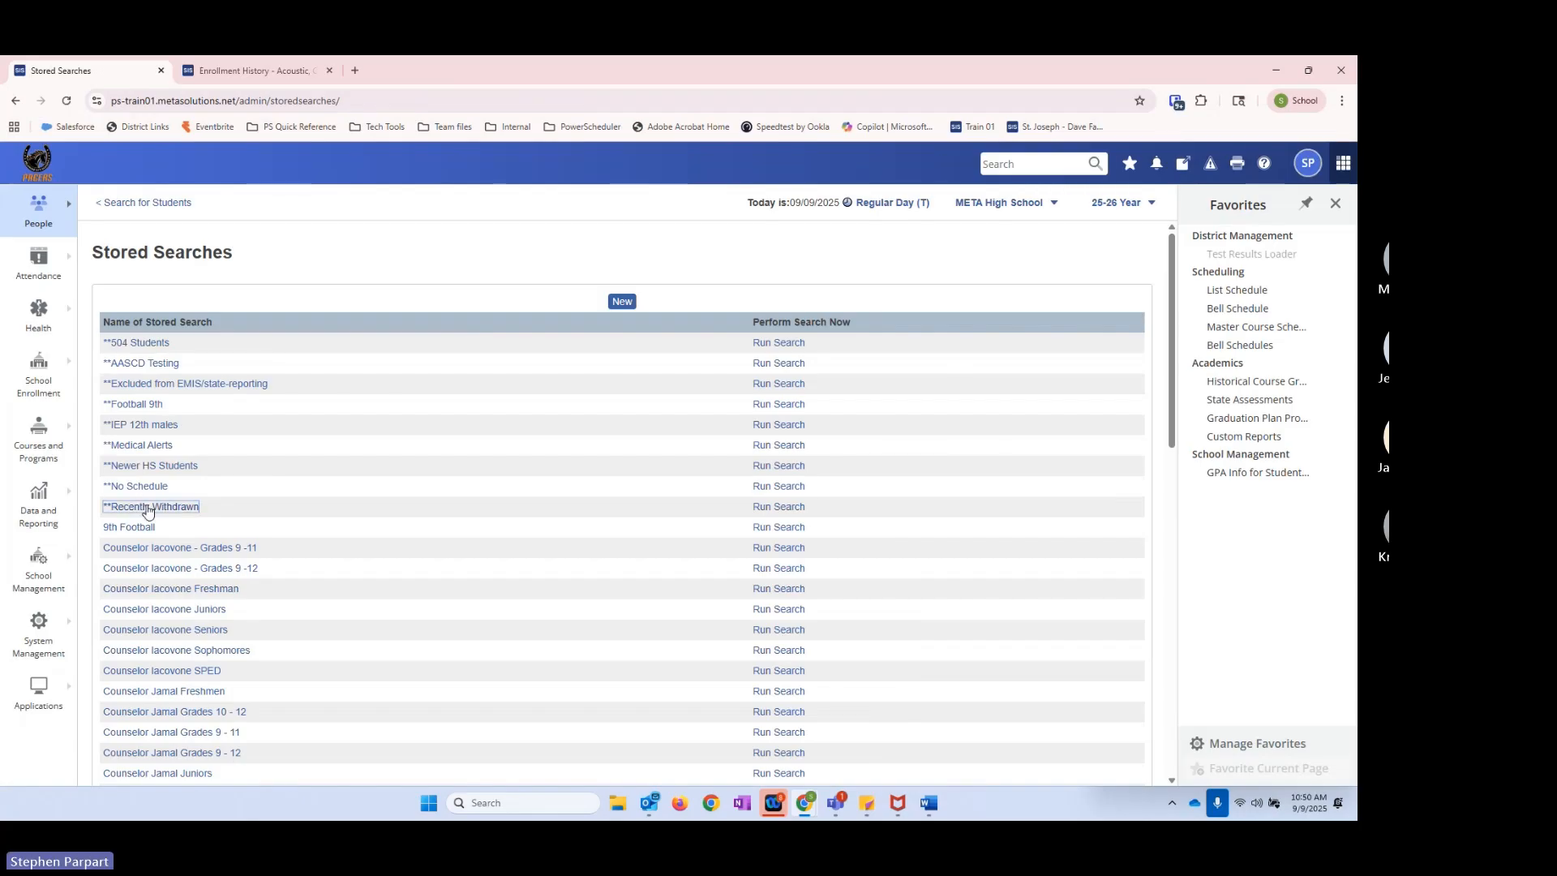
pyautogui.click(147, 507)
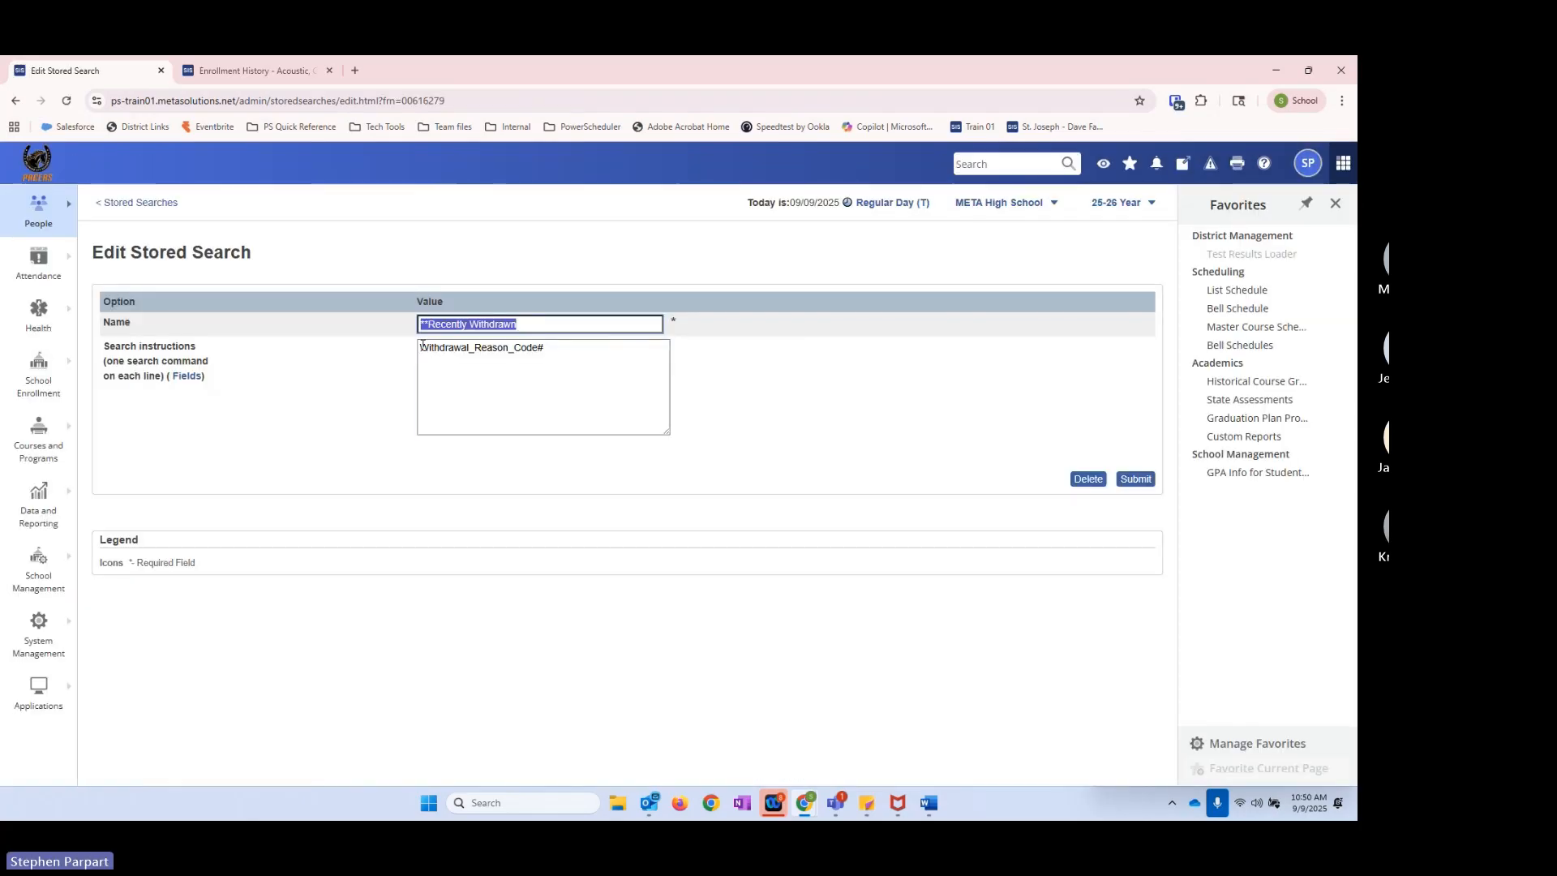
pyautogui.click(423, 347)
pyautogui.write('/')
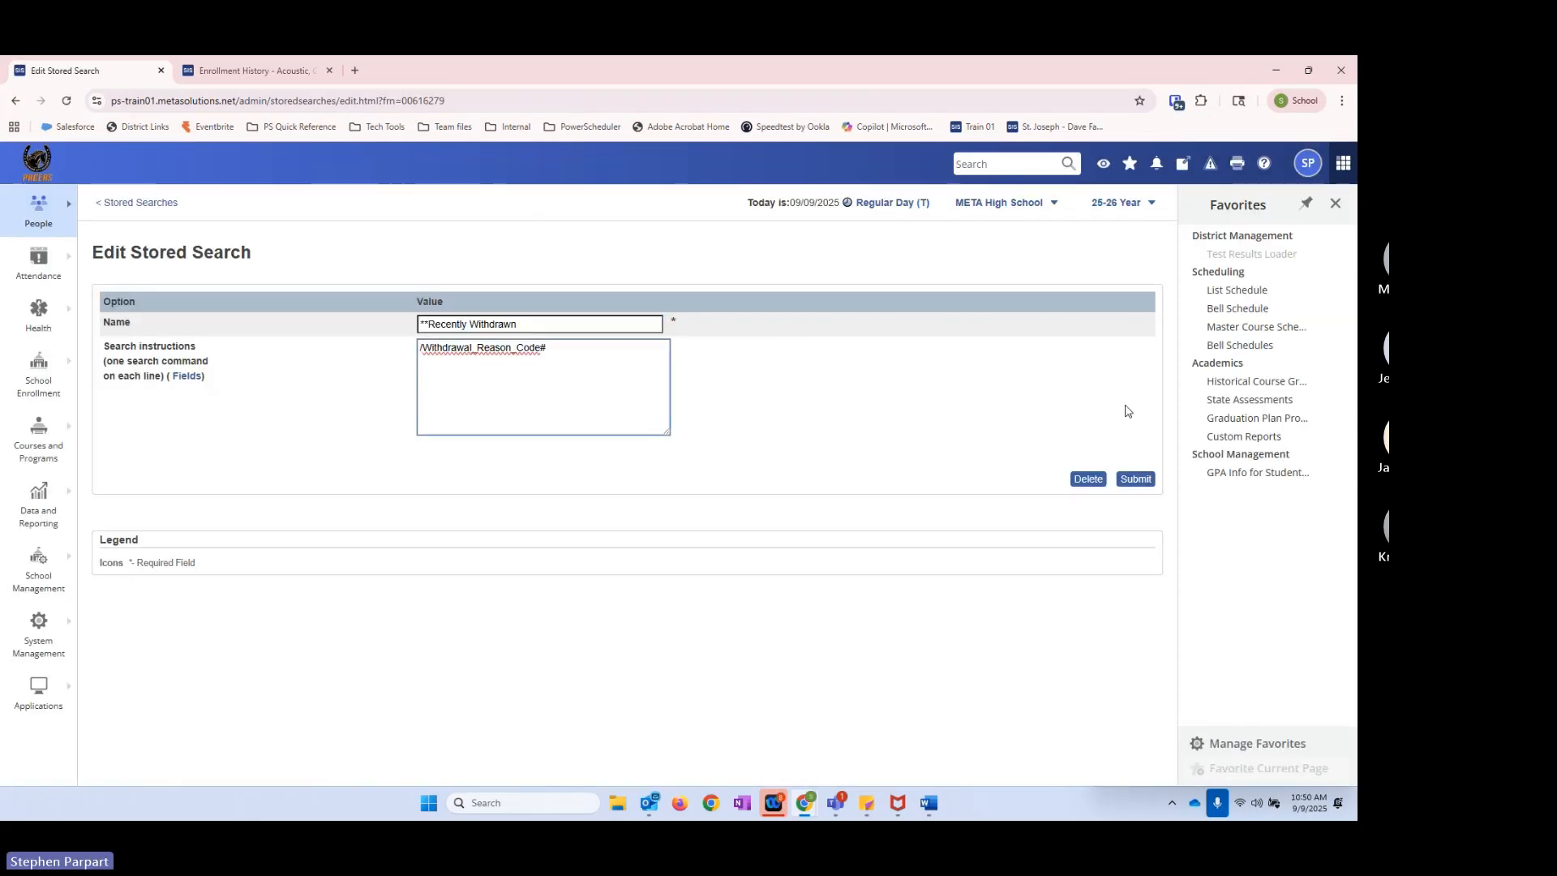
pyautogui.click(1135, 478)
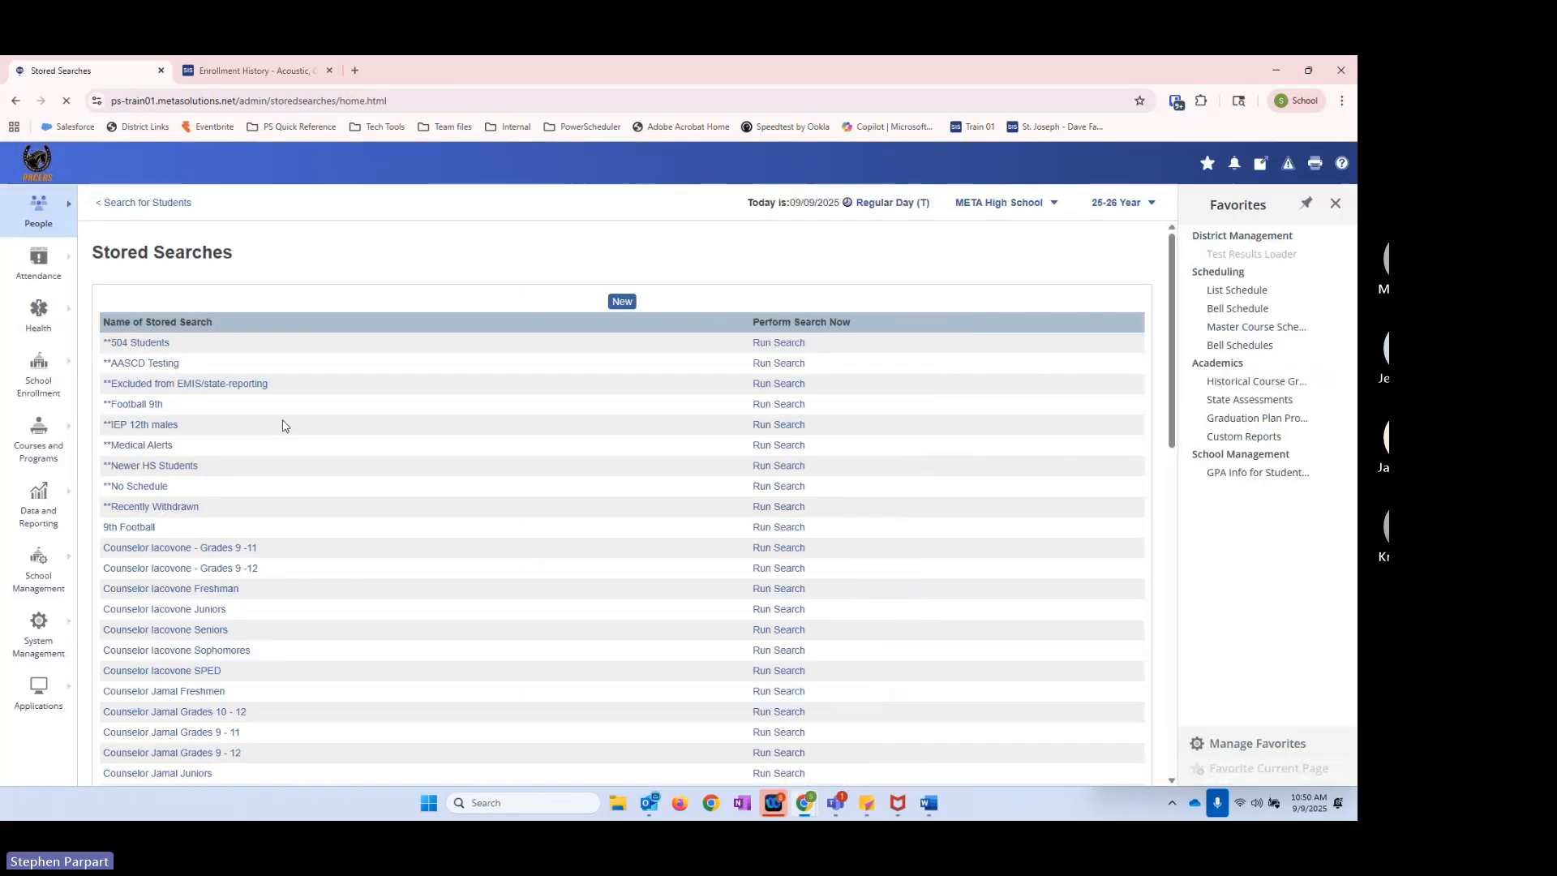
pyautogui.click(762, 506)
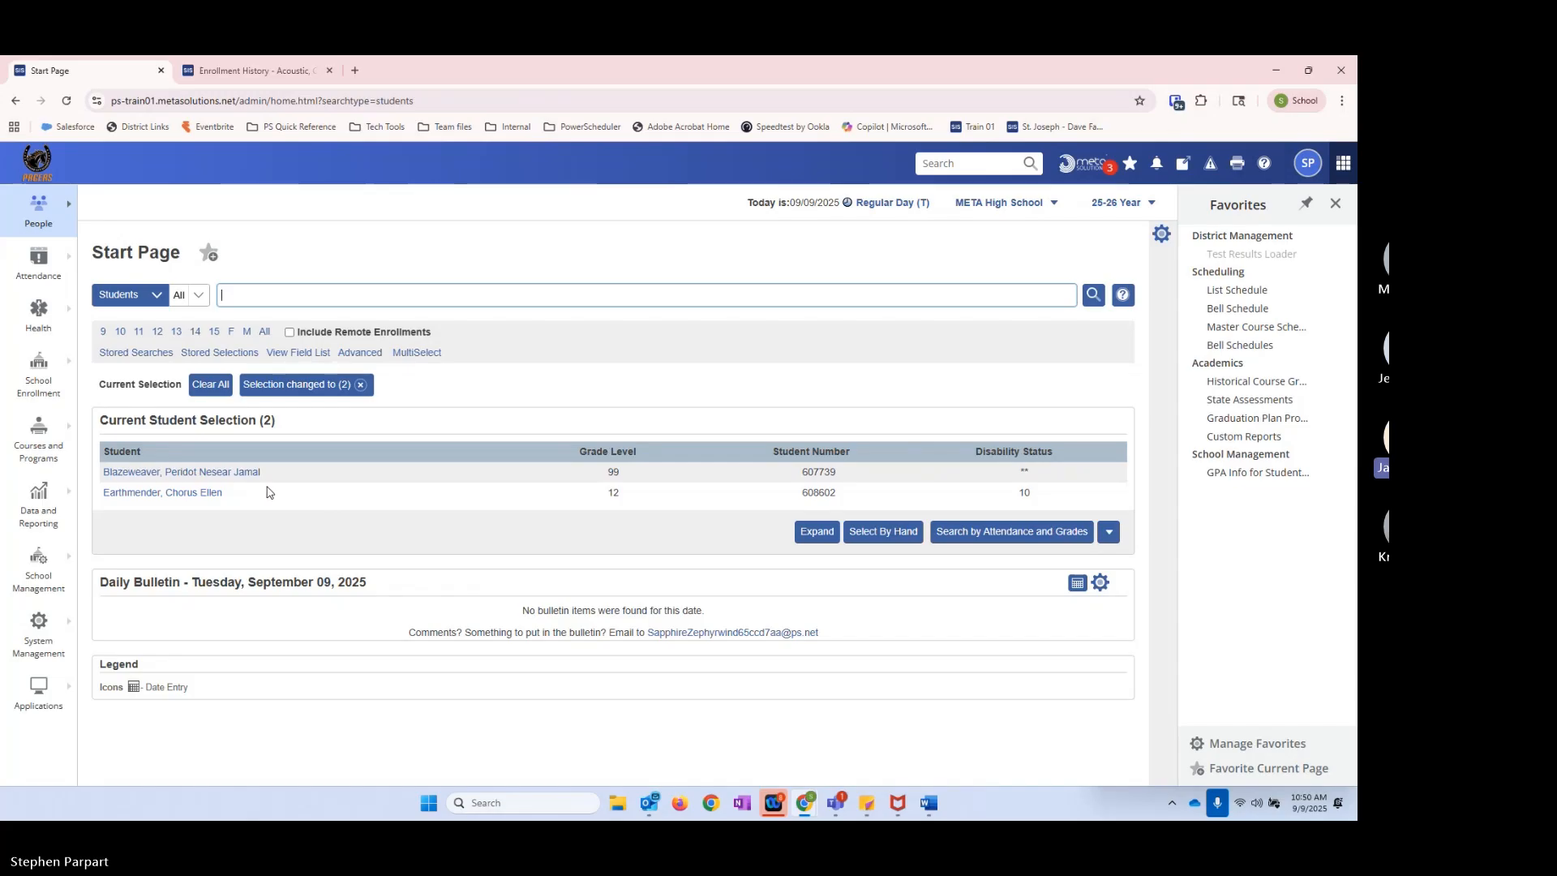
# Step: Review the saved instruction of the **Recently Withdrawn search without changing it, and return to the student search page
pyautogui.click(136, 353)
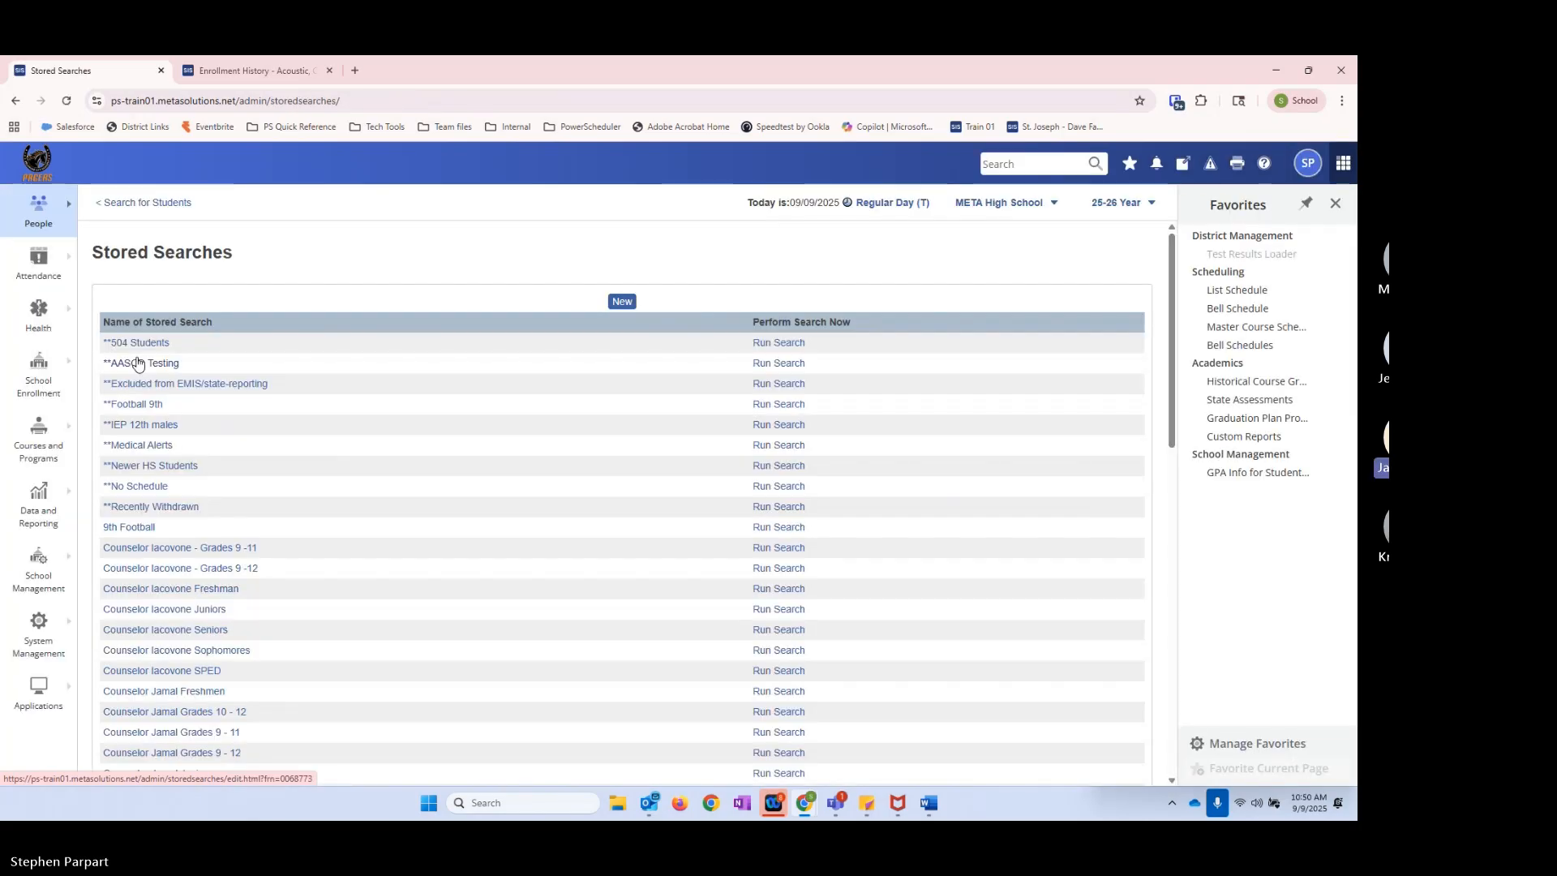
pyautogui.click(153, 507)
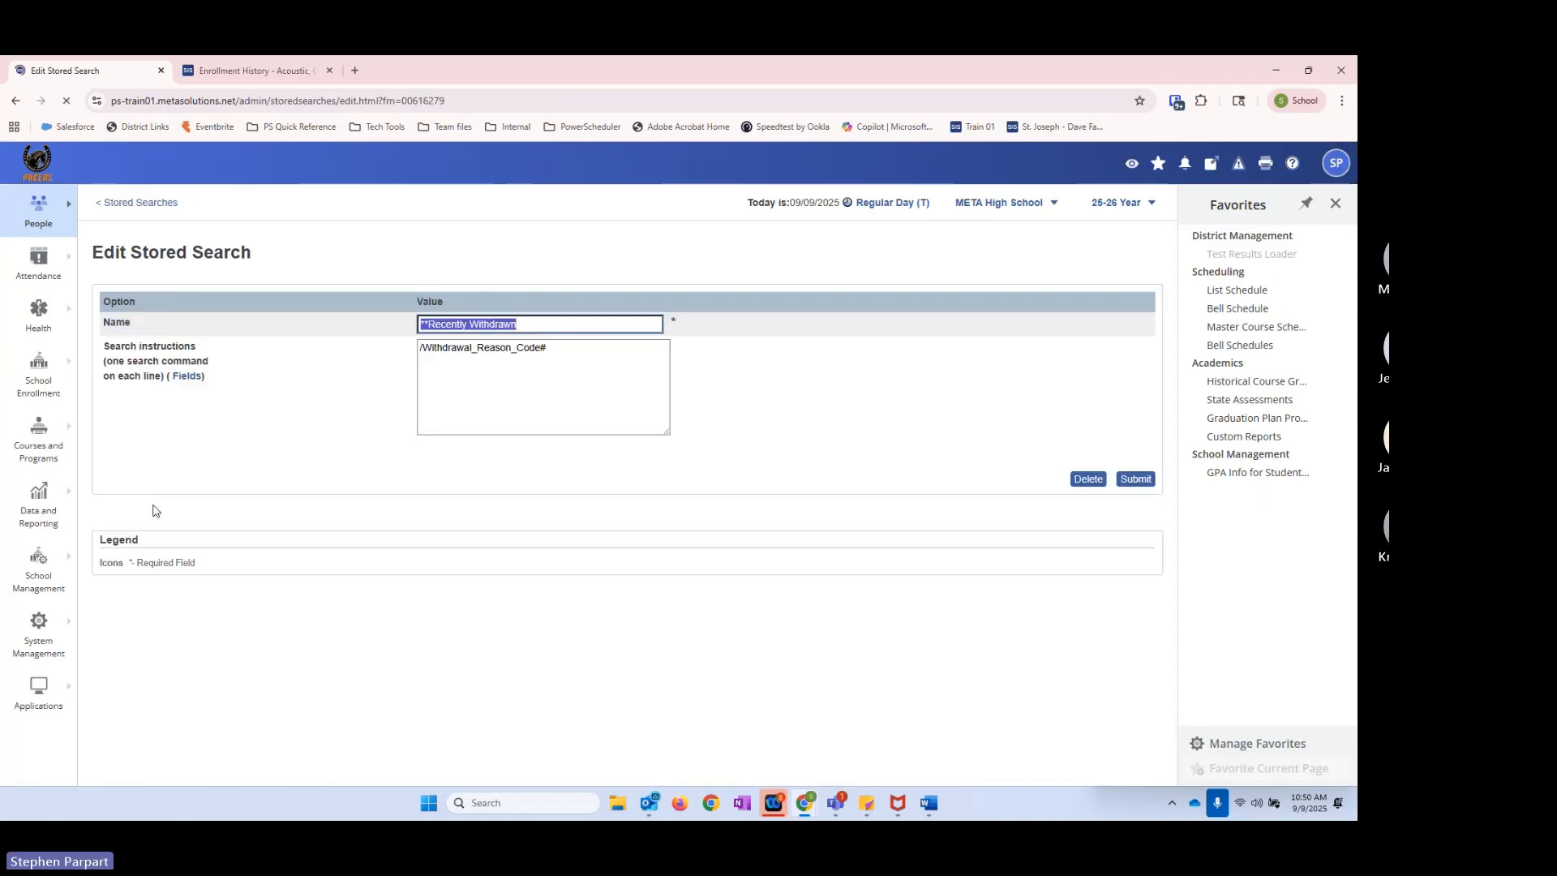
pyautogui.click(560, 348)
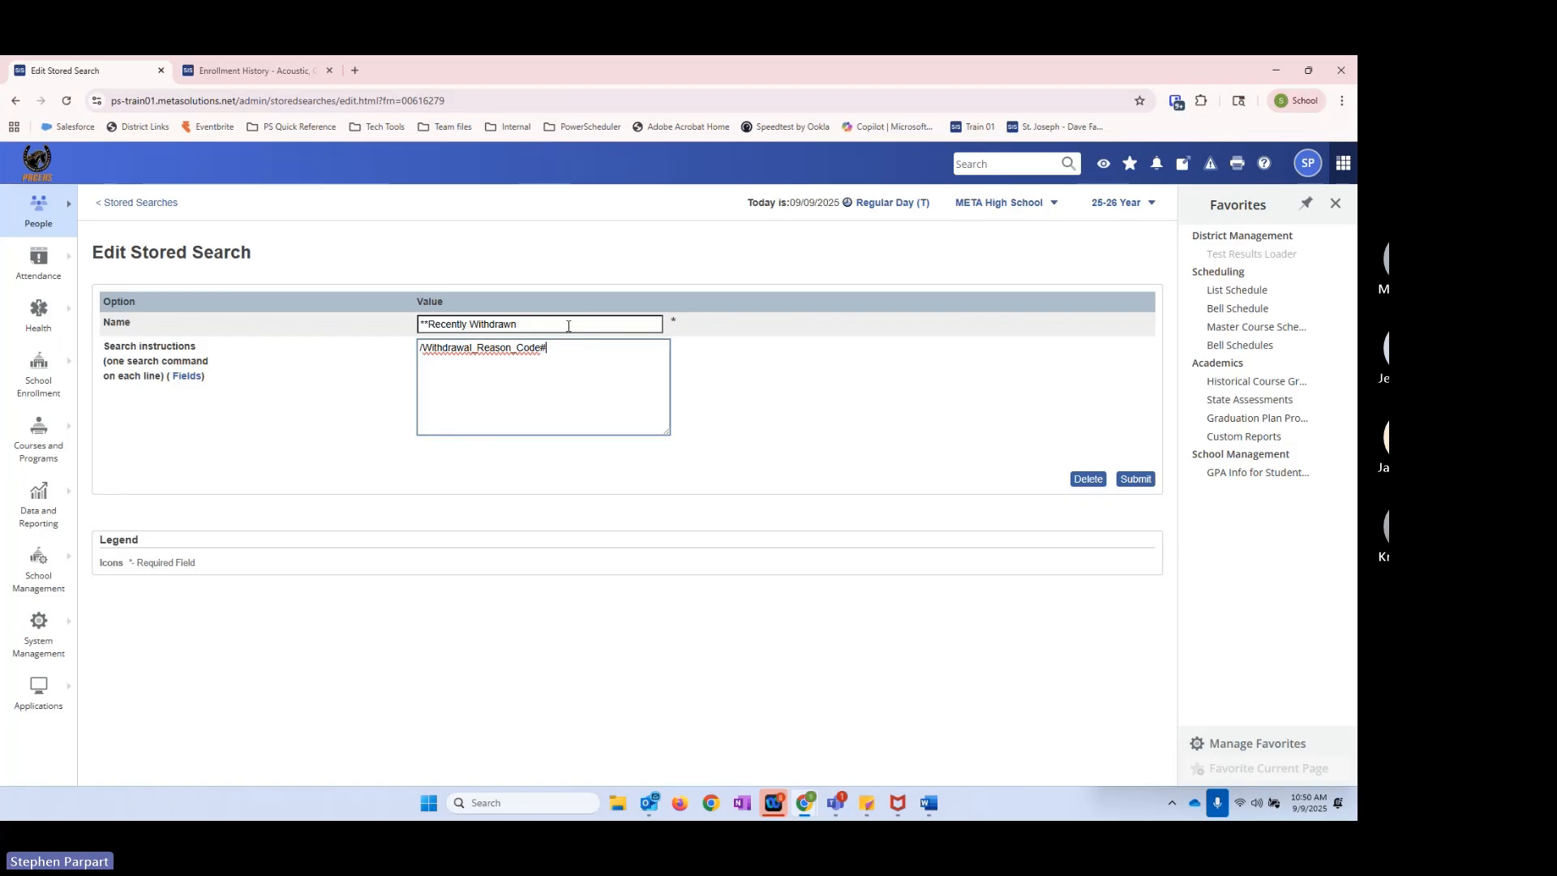
pyautogui.click(142, 204)
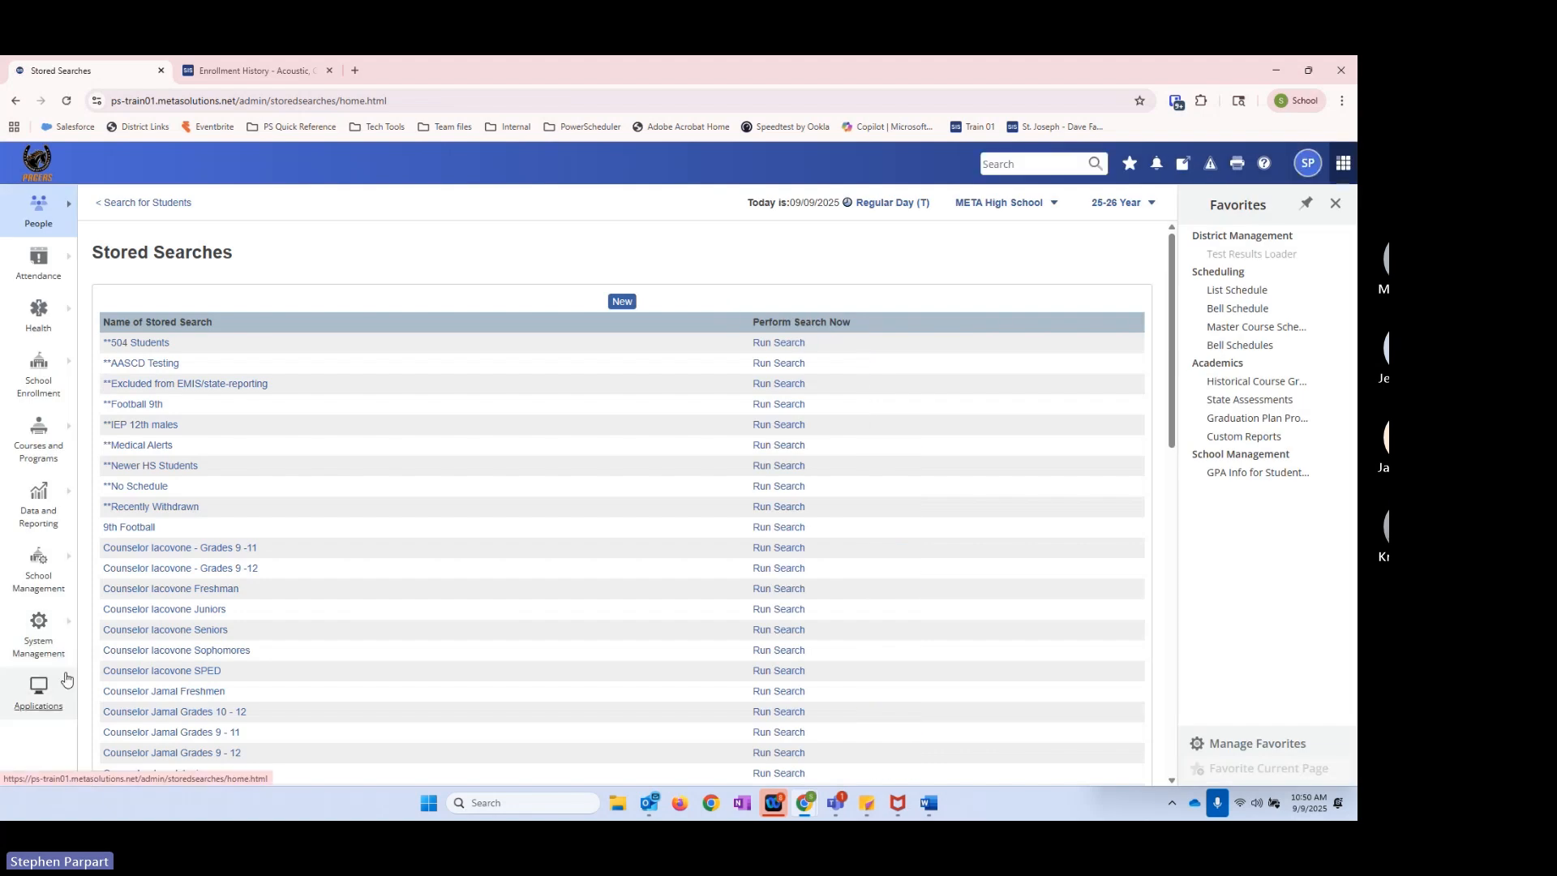
pyautogui.click(139, 203)
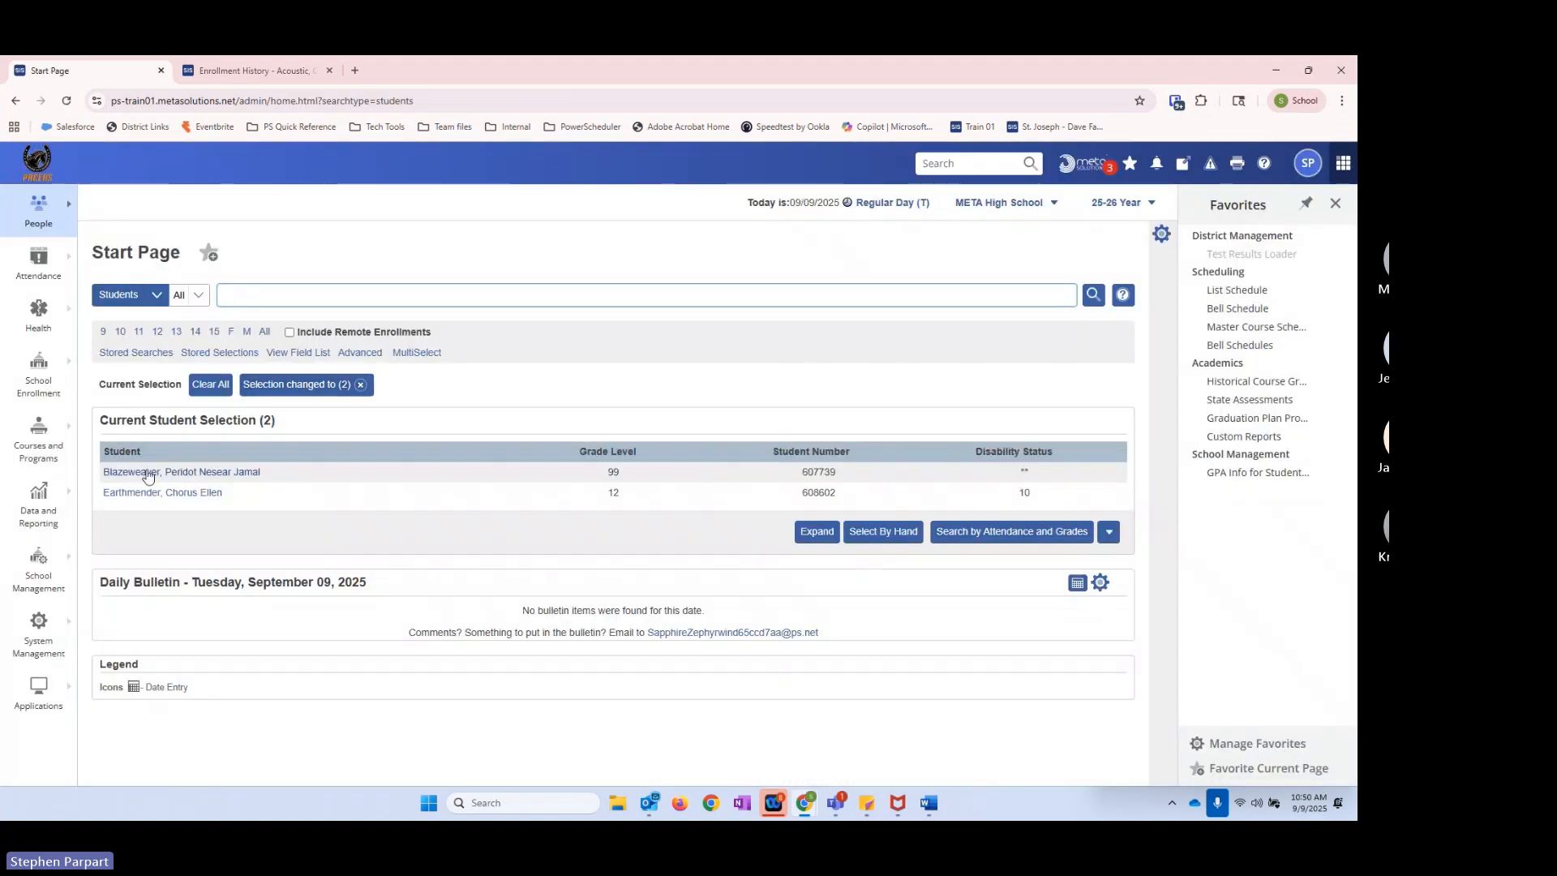
# Step: Examine the first resulting student's Enrollment History for exit dates and codes, and return to the stored searches list
pyautogui.click(144, 477)
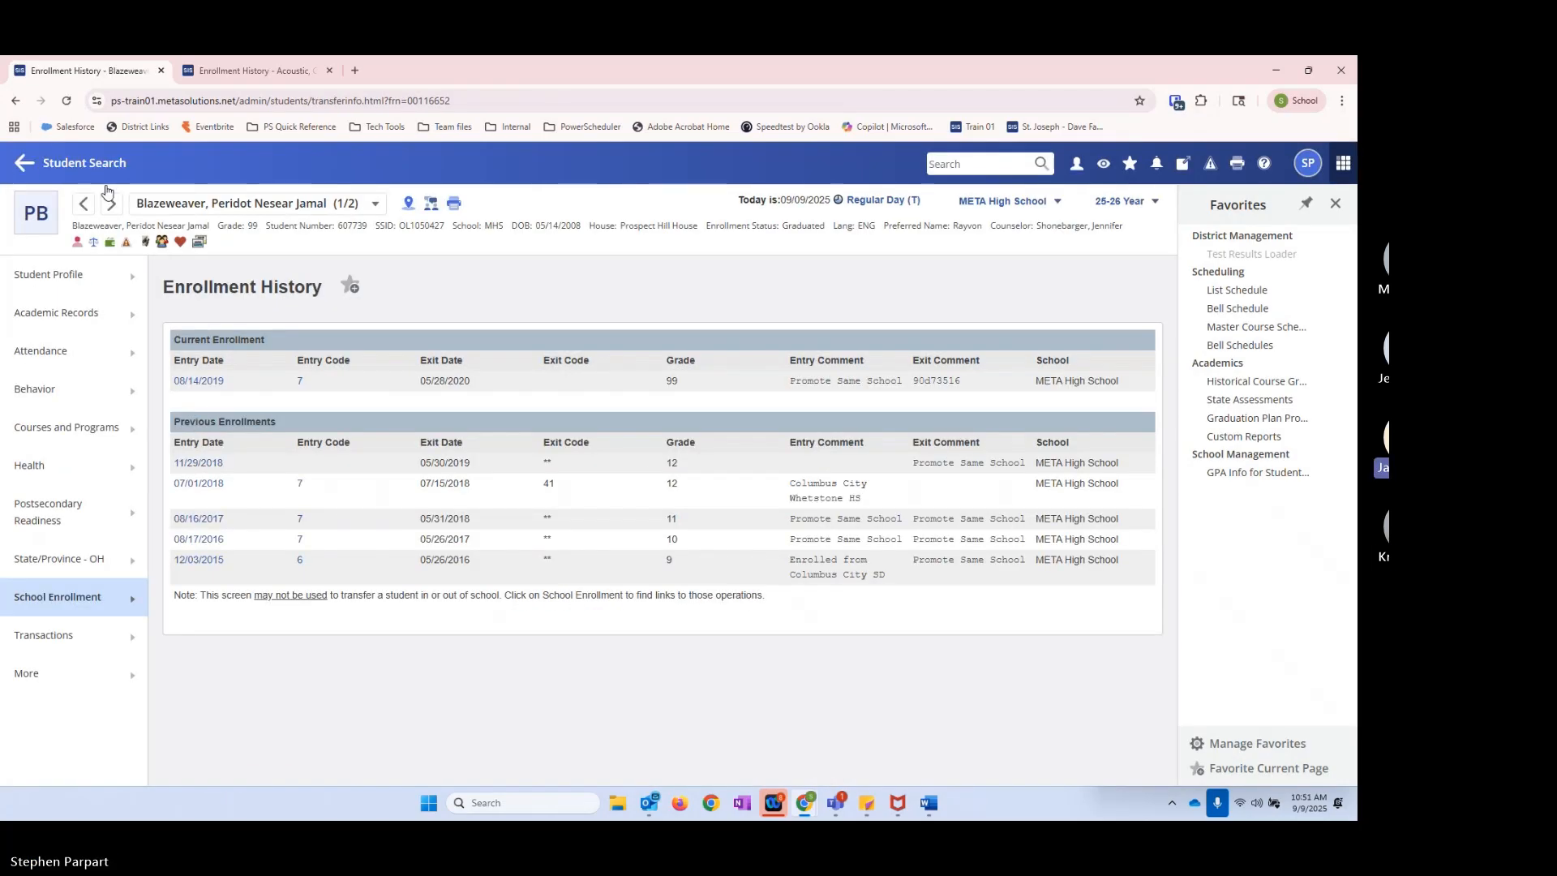
pyautogui.click(65, 163)
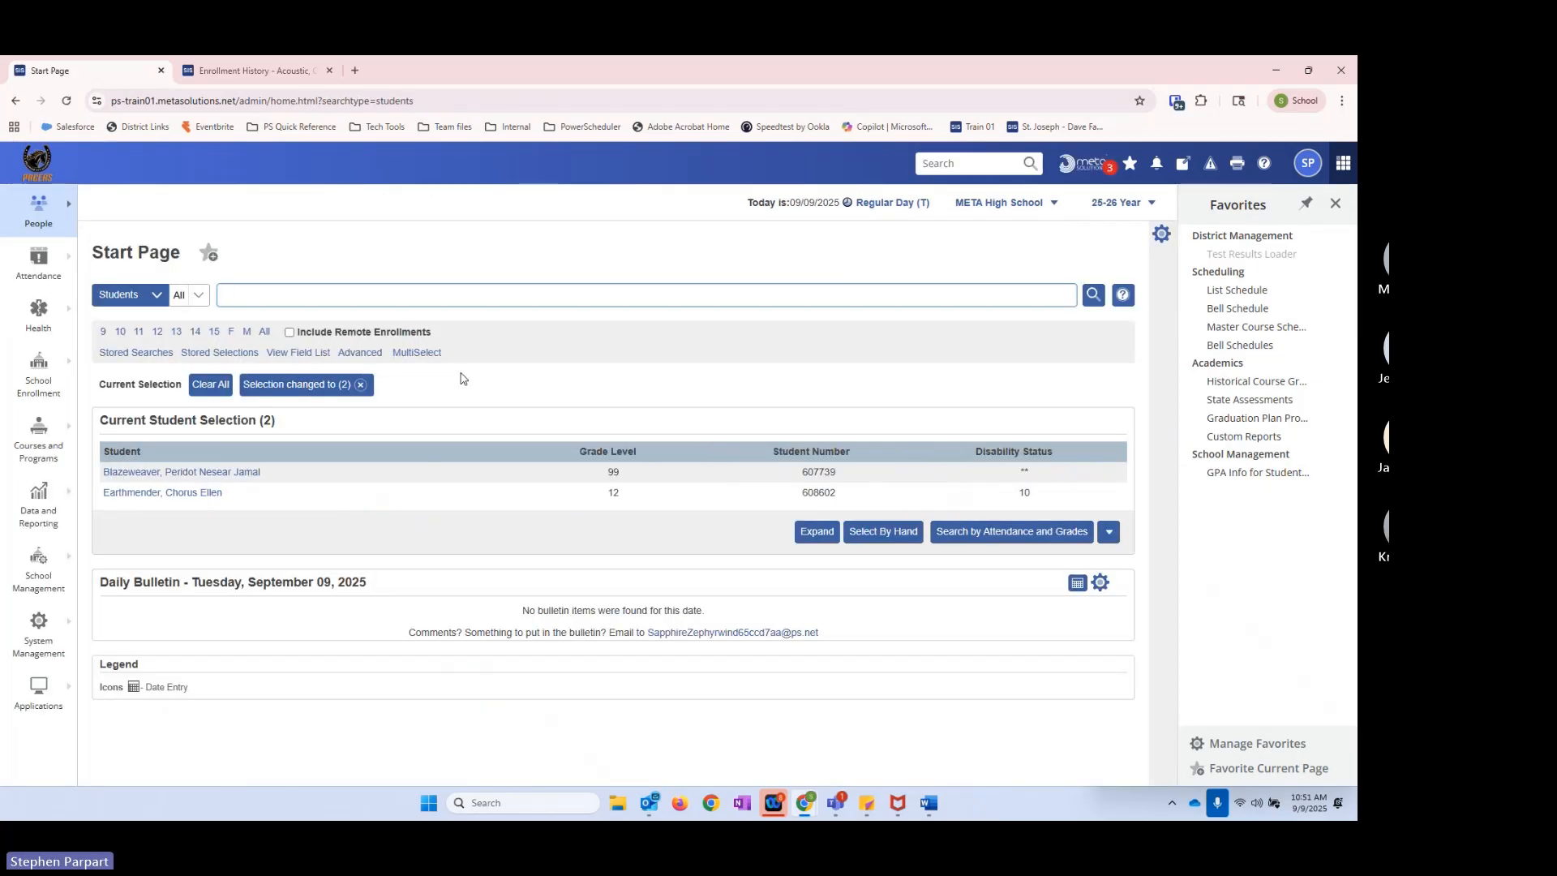
pyautogui.click(114, 354)
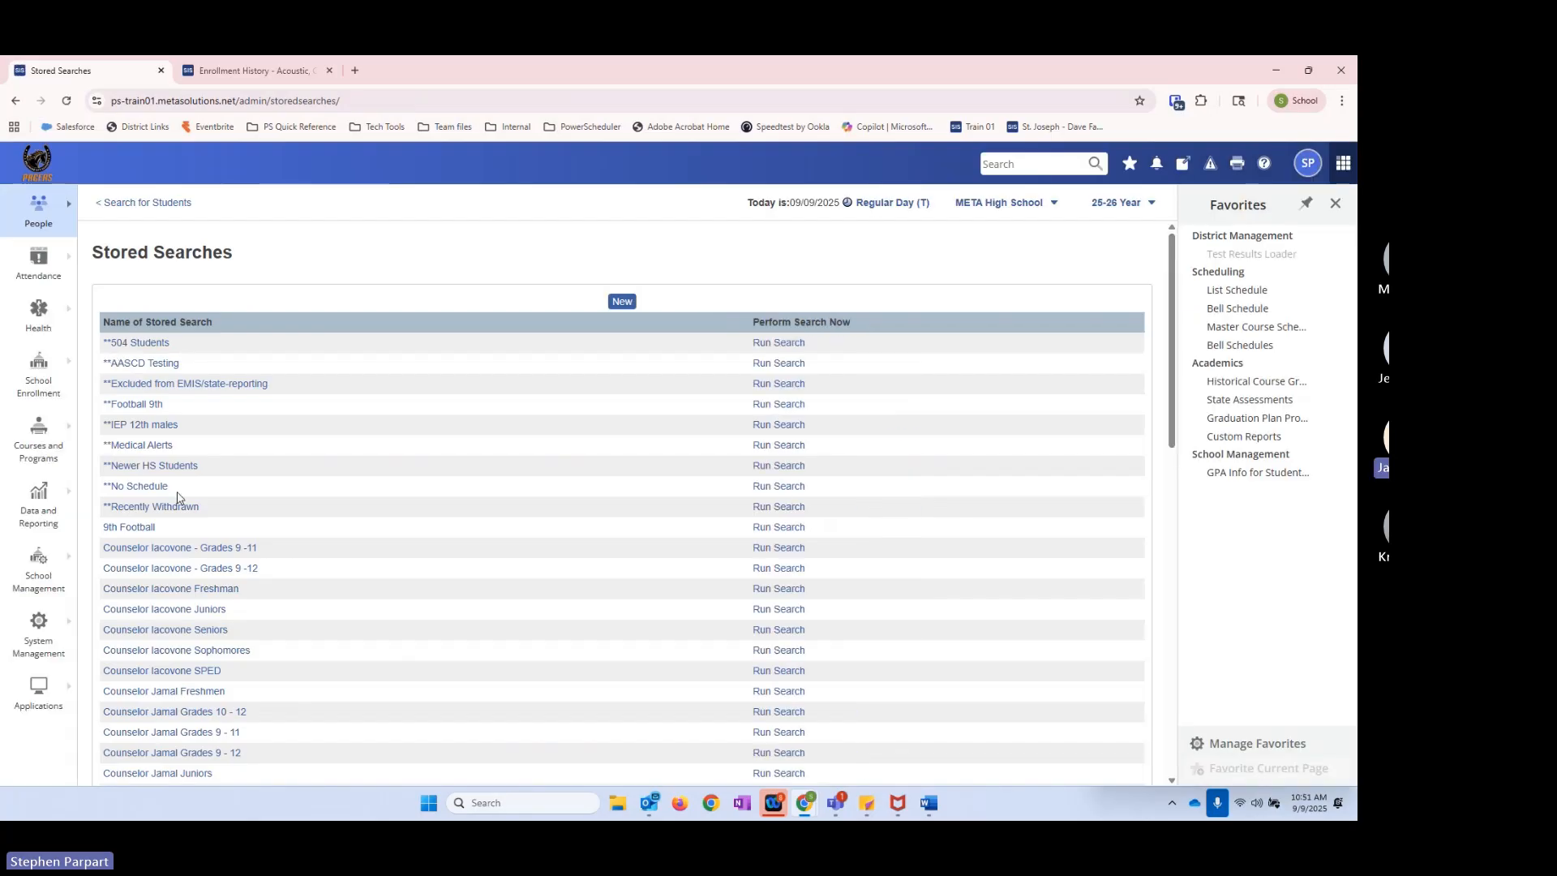
# Step: Try adding the line /EntryDate>8/1/2025 to the **Recently Withdrawn search instructions, save it, and run the search
pyautogui.click(141, 511)
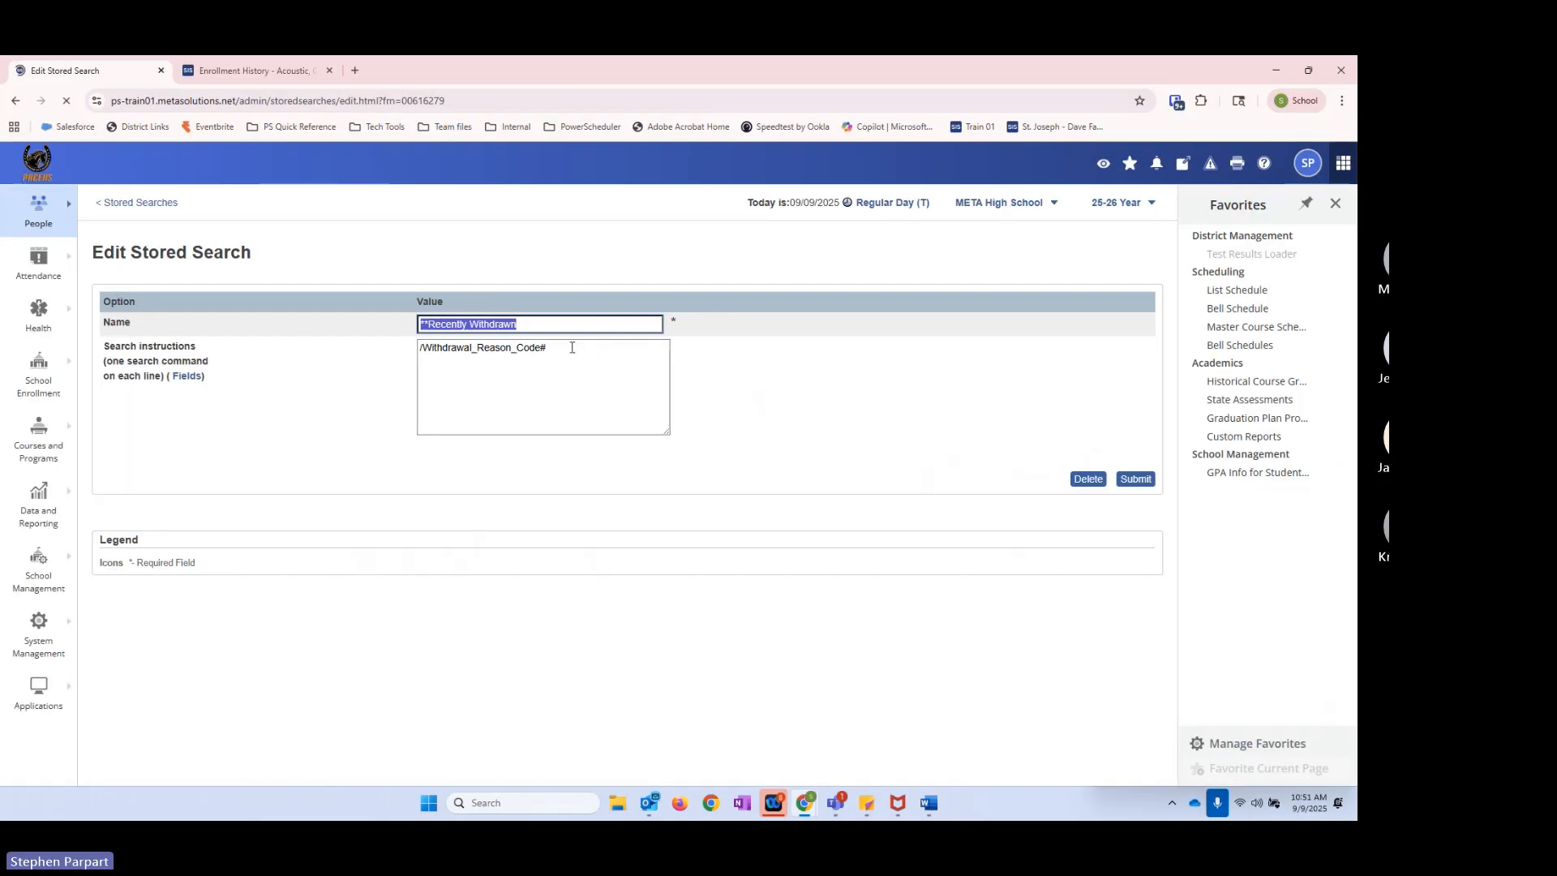
pyautogui.click(571, 347)
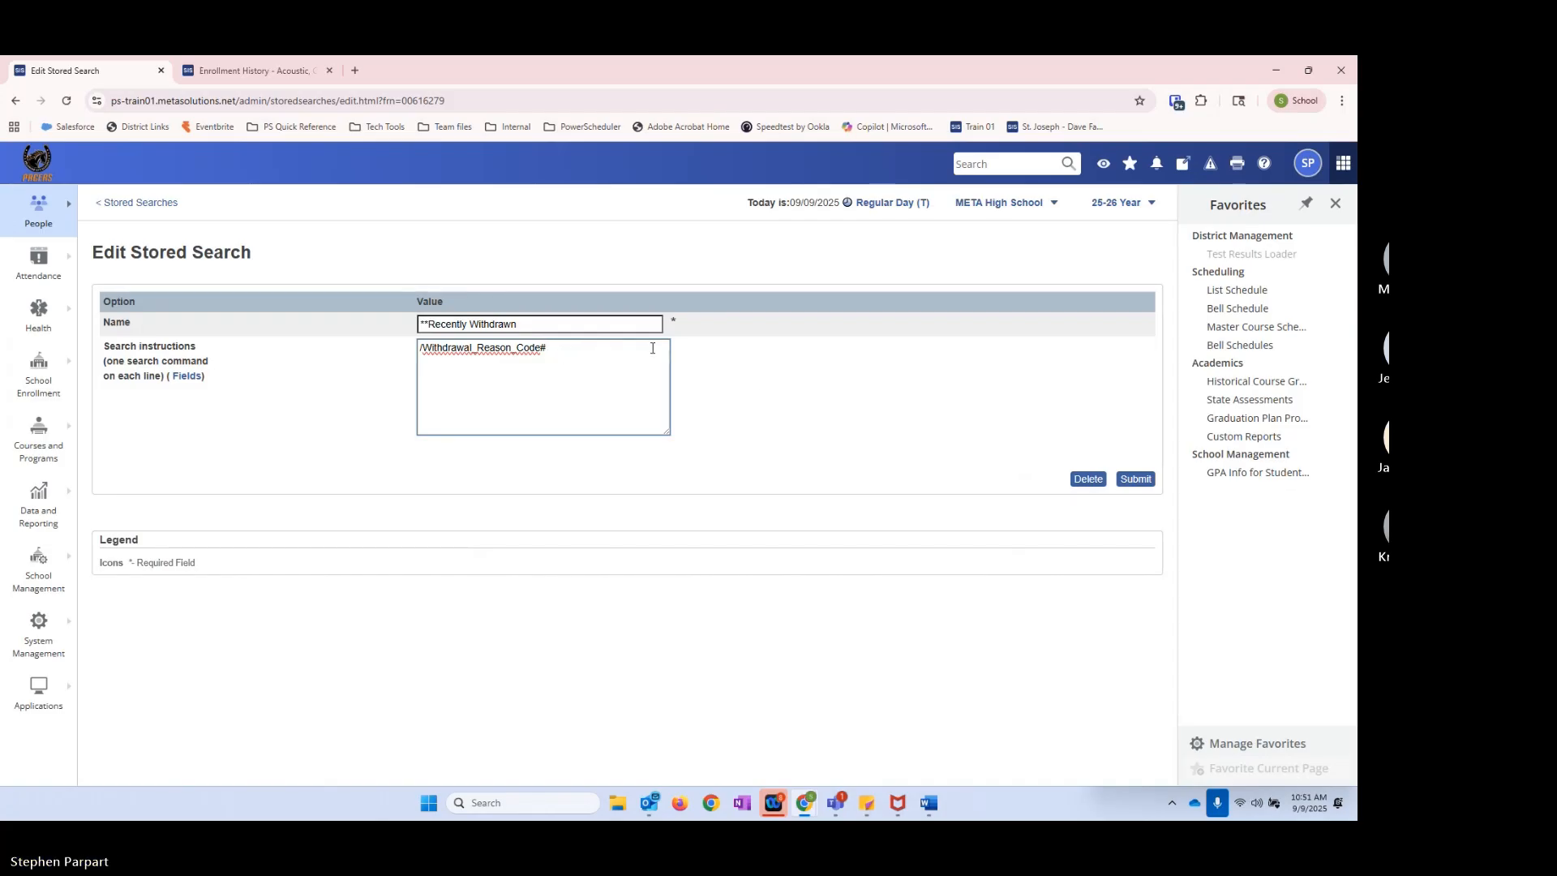
pyautogui.click(679, 352)
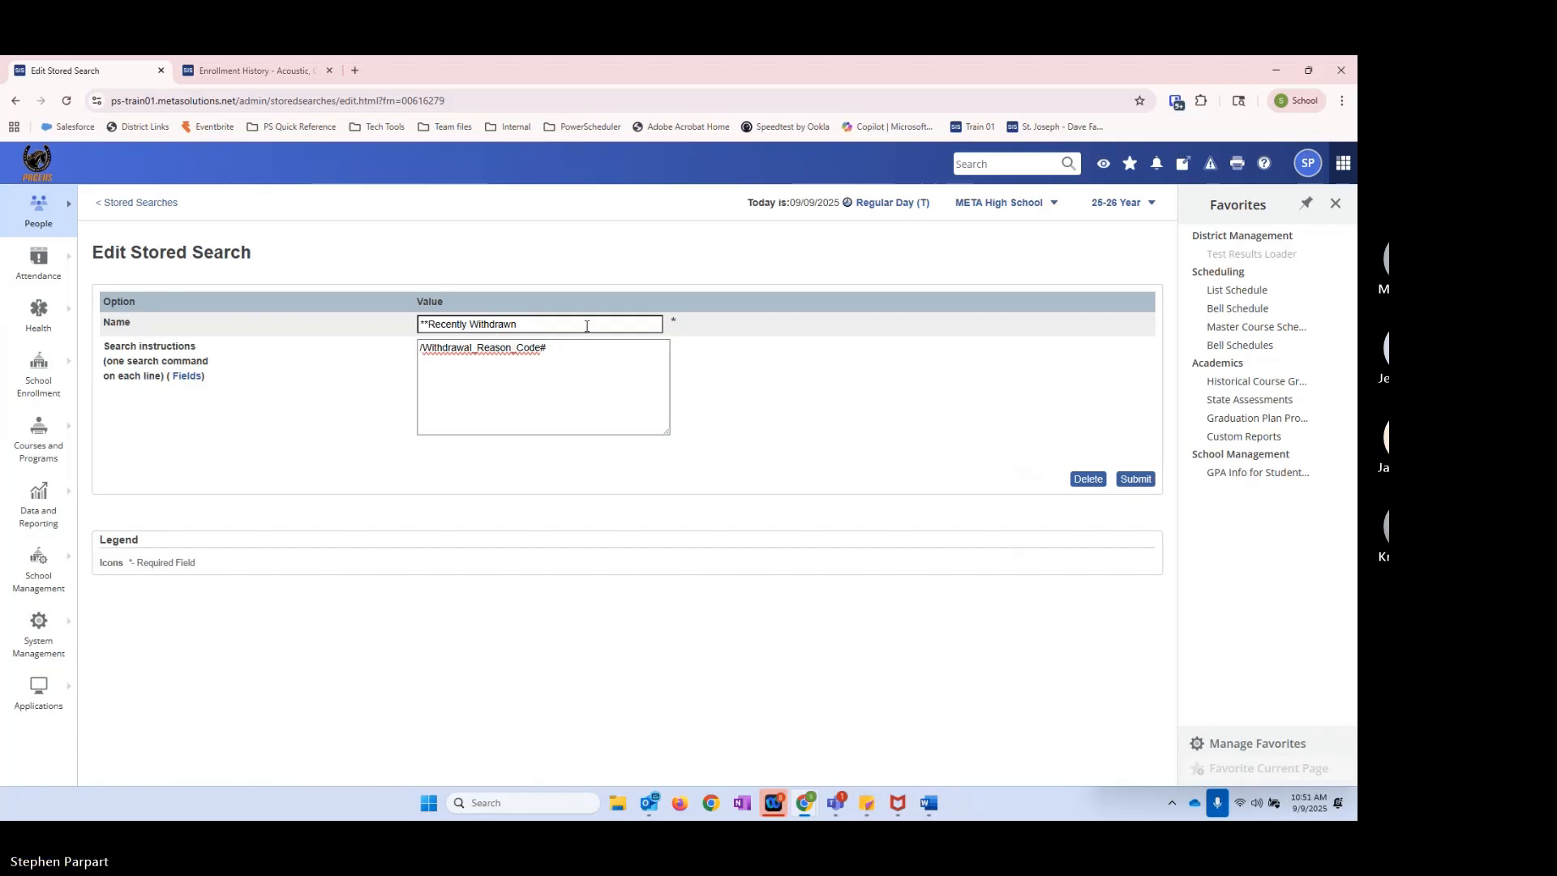
pyautogui.click(570, 347)
pyautogui.press('Return')
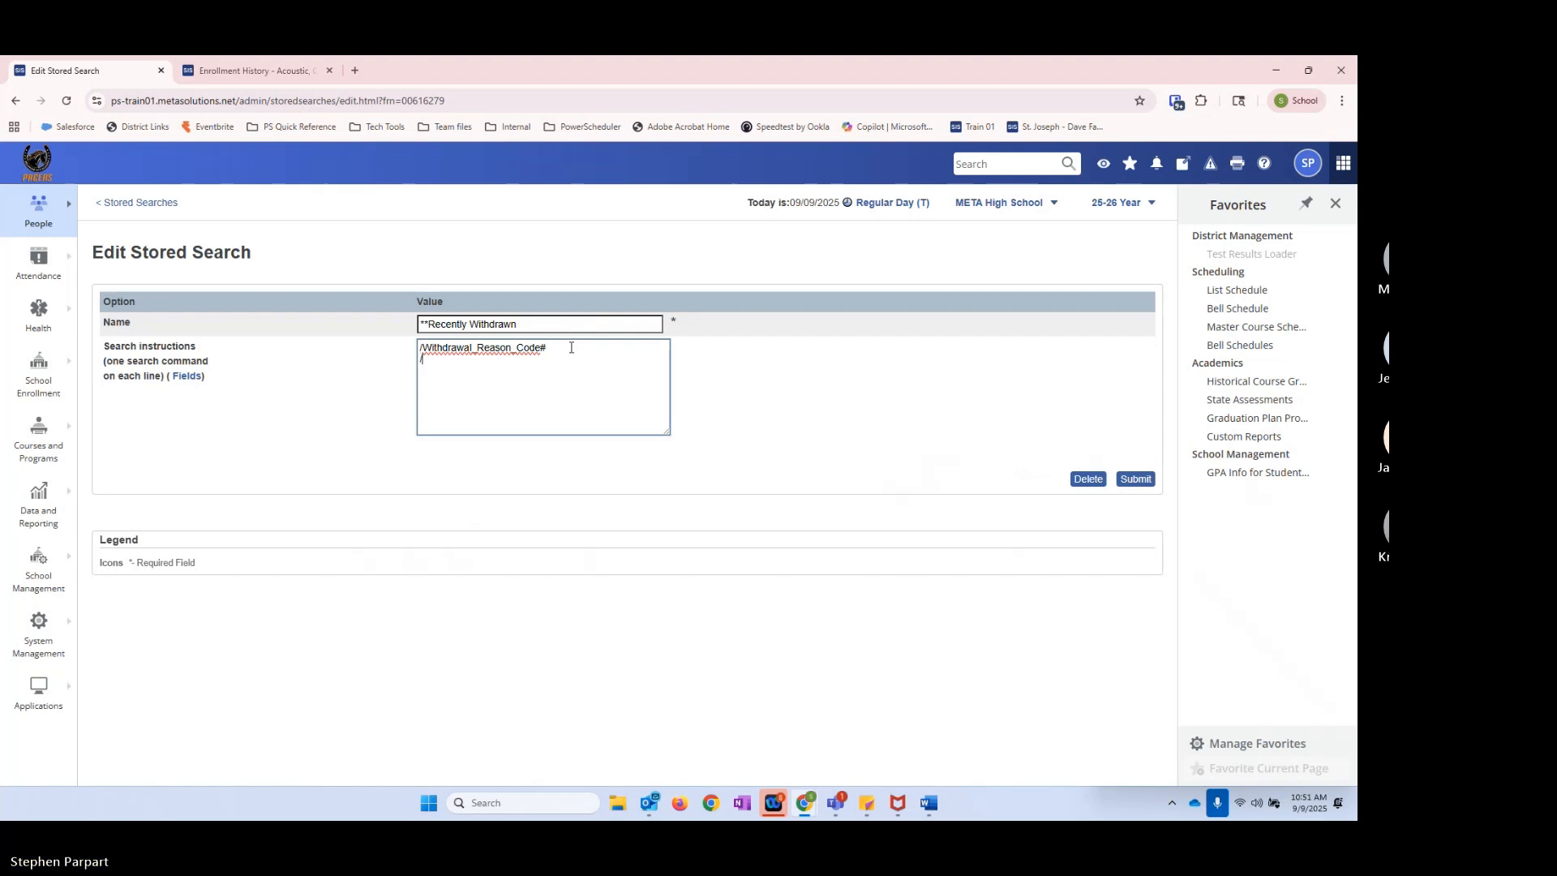
pyautogui.write('/en')
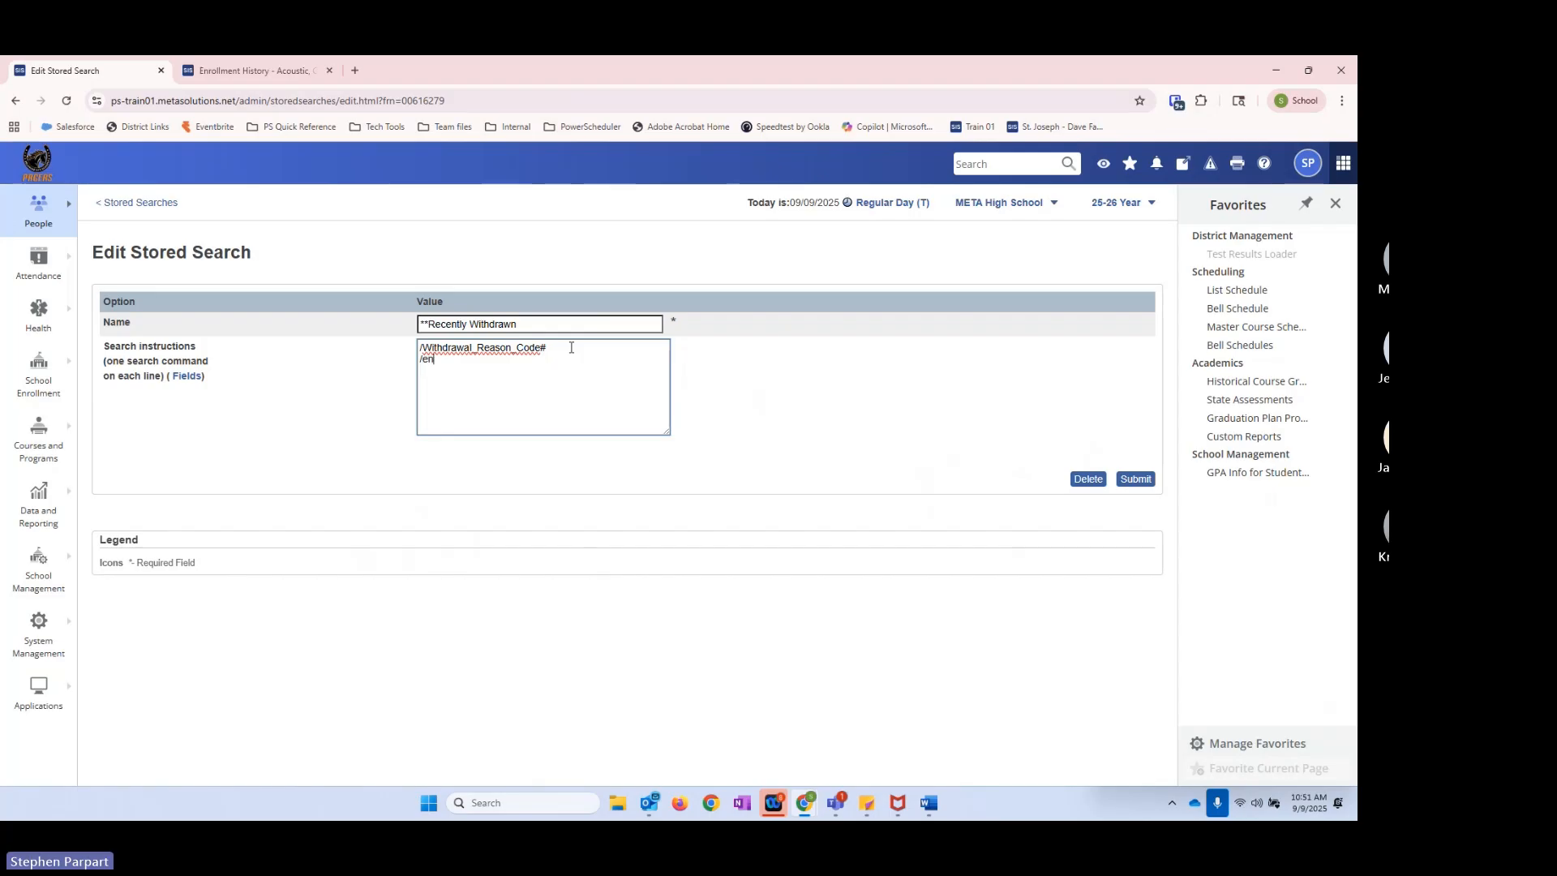
pyautogui.write('Entry')
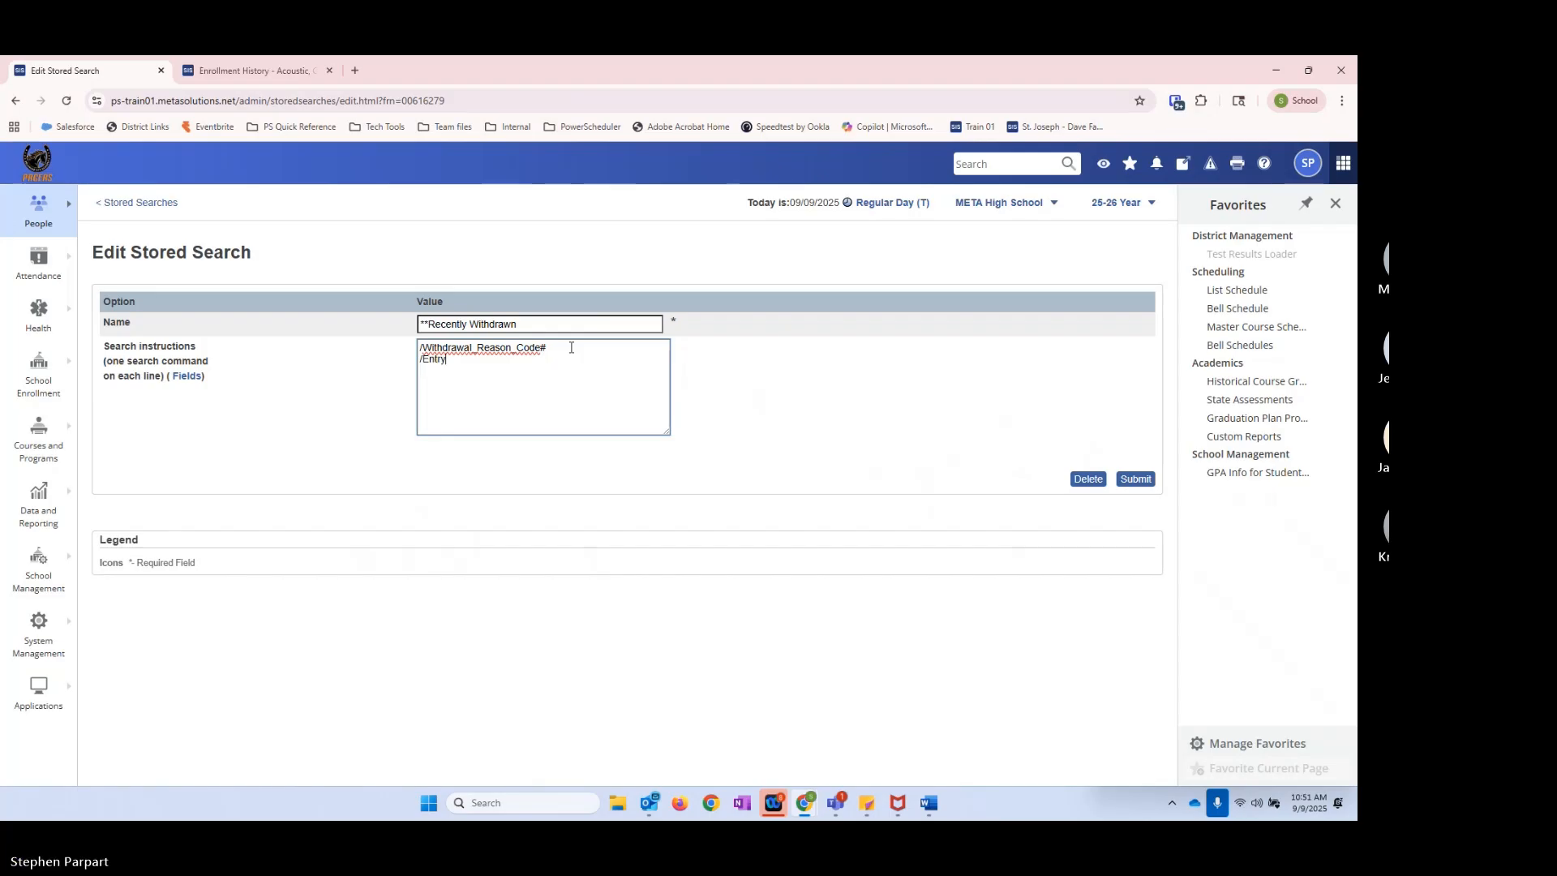
pyautogui.write('Date')
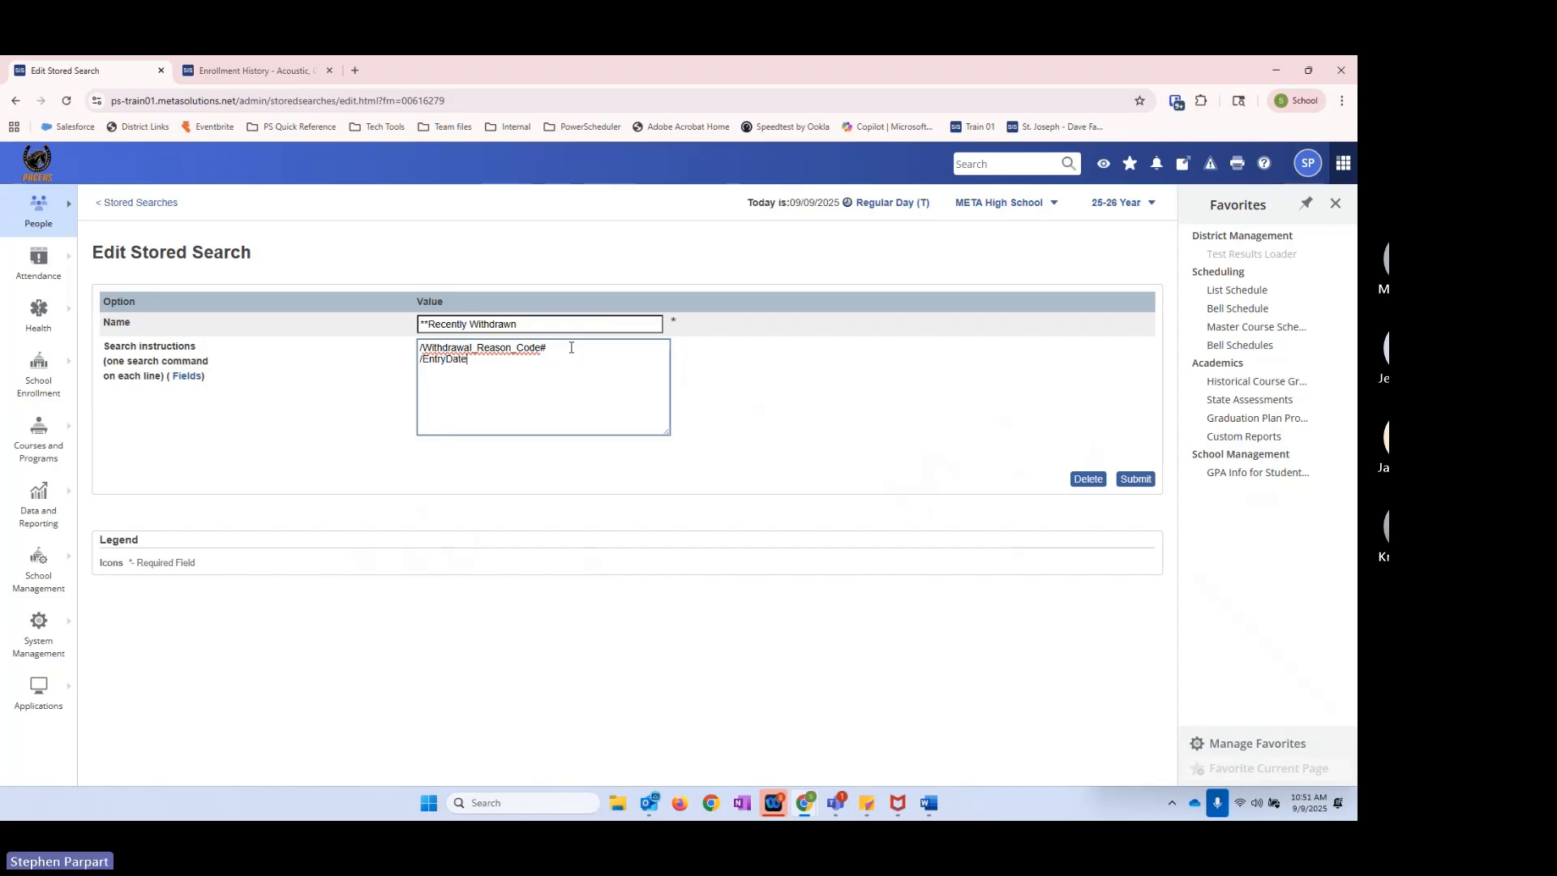
pyautogui.write('>8/1/2025')
pyautogui.click(1136, 481)
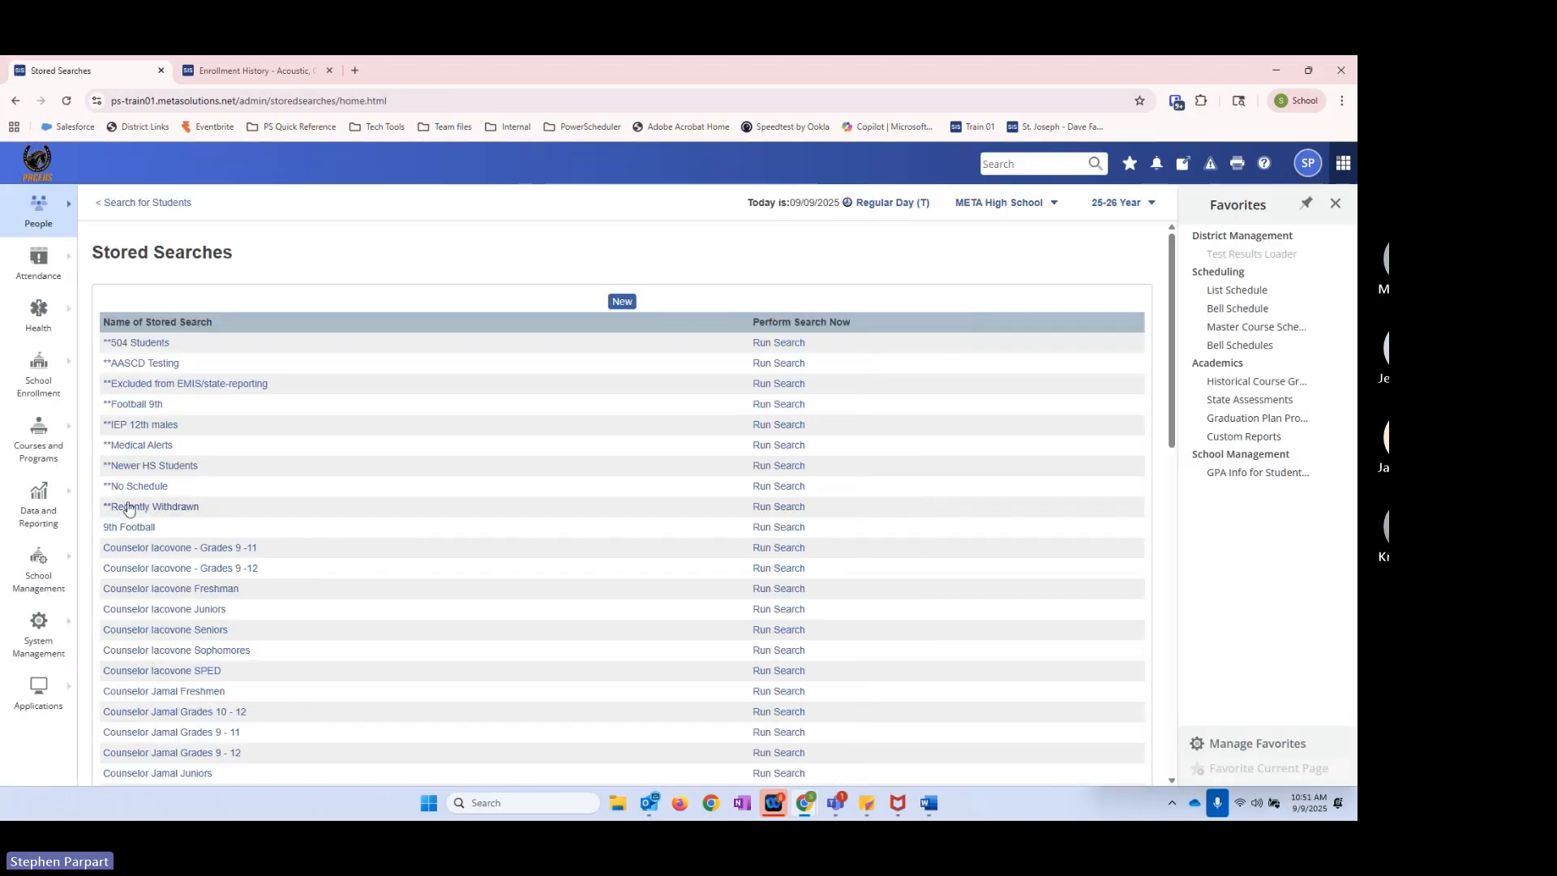
pyautogui.click(763, 509)
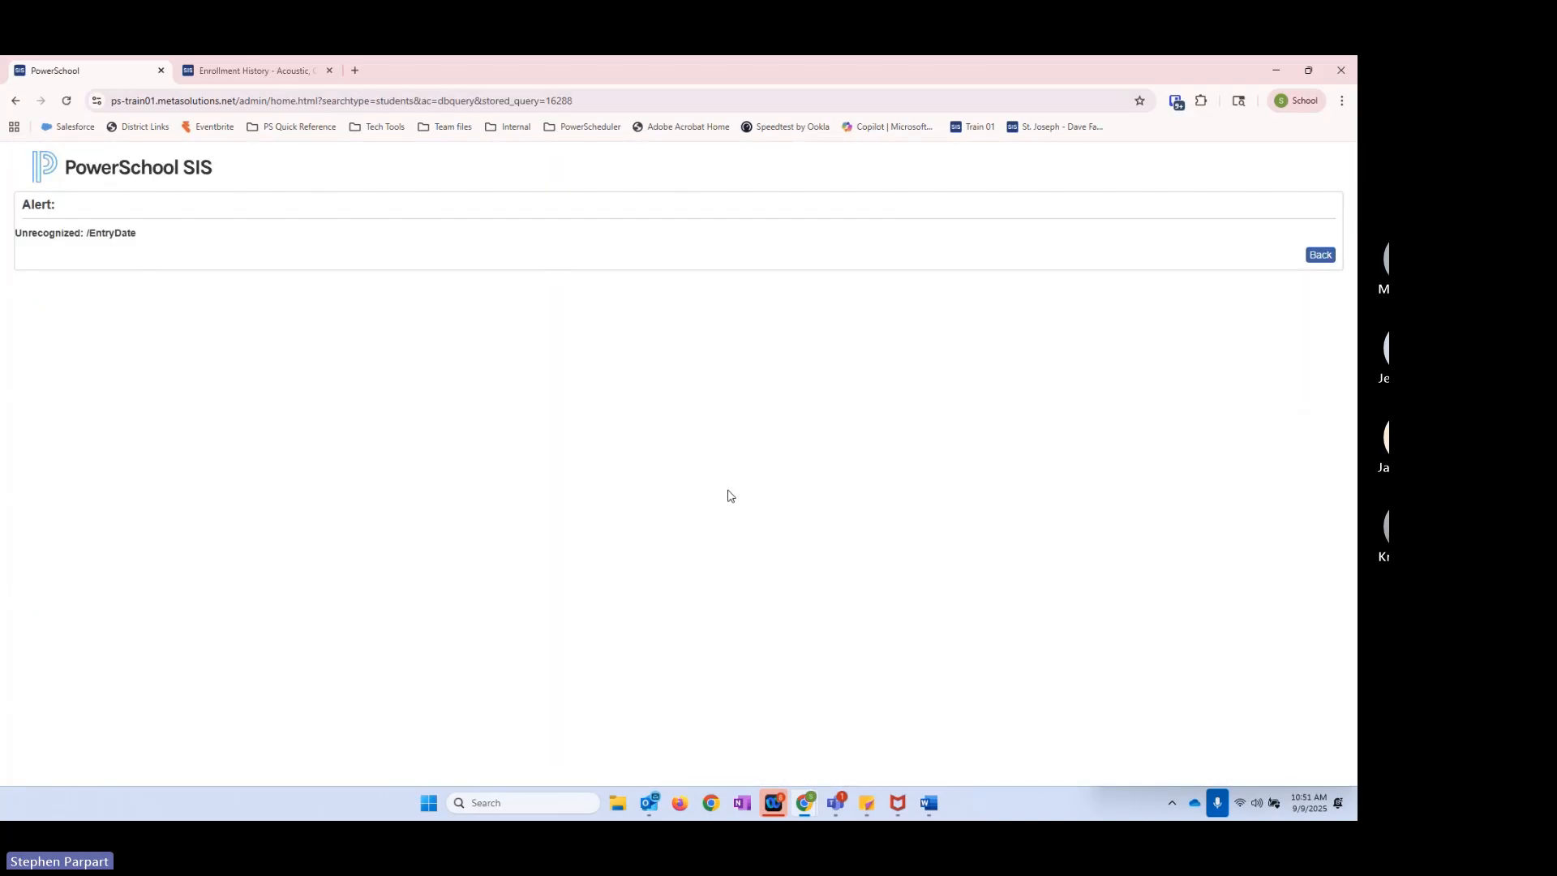
# Step: Go back to the **Recently Withdrawn instructions, remove the /EntryDate>8/1/2025 line, save the search, and run it
pyautogui.click(1321, 256)
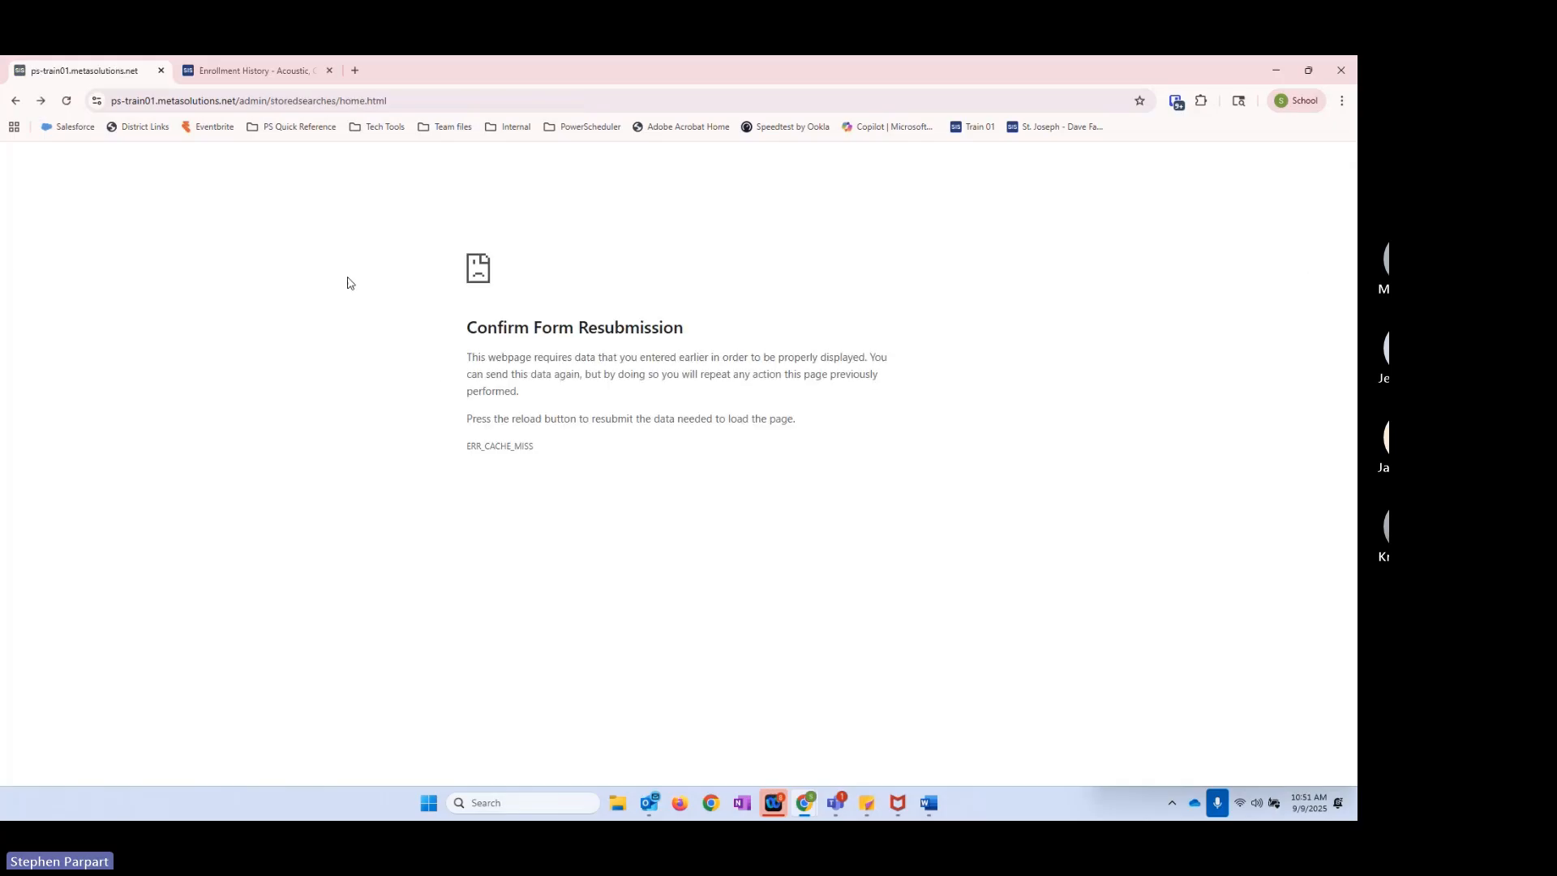
pyautogui.click(16, 101)
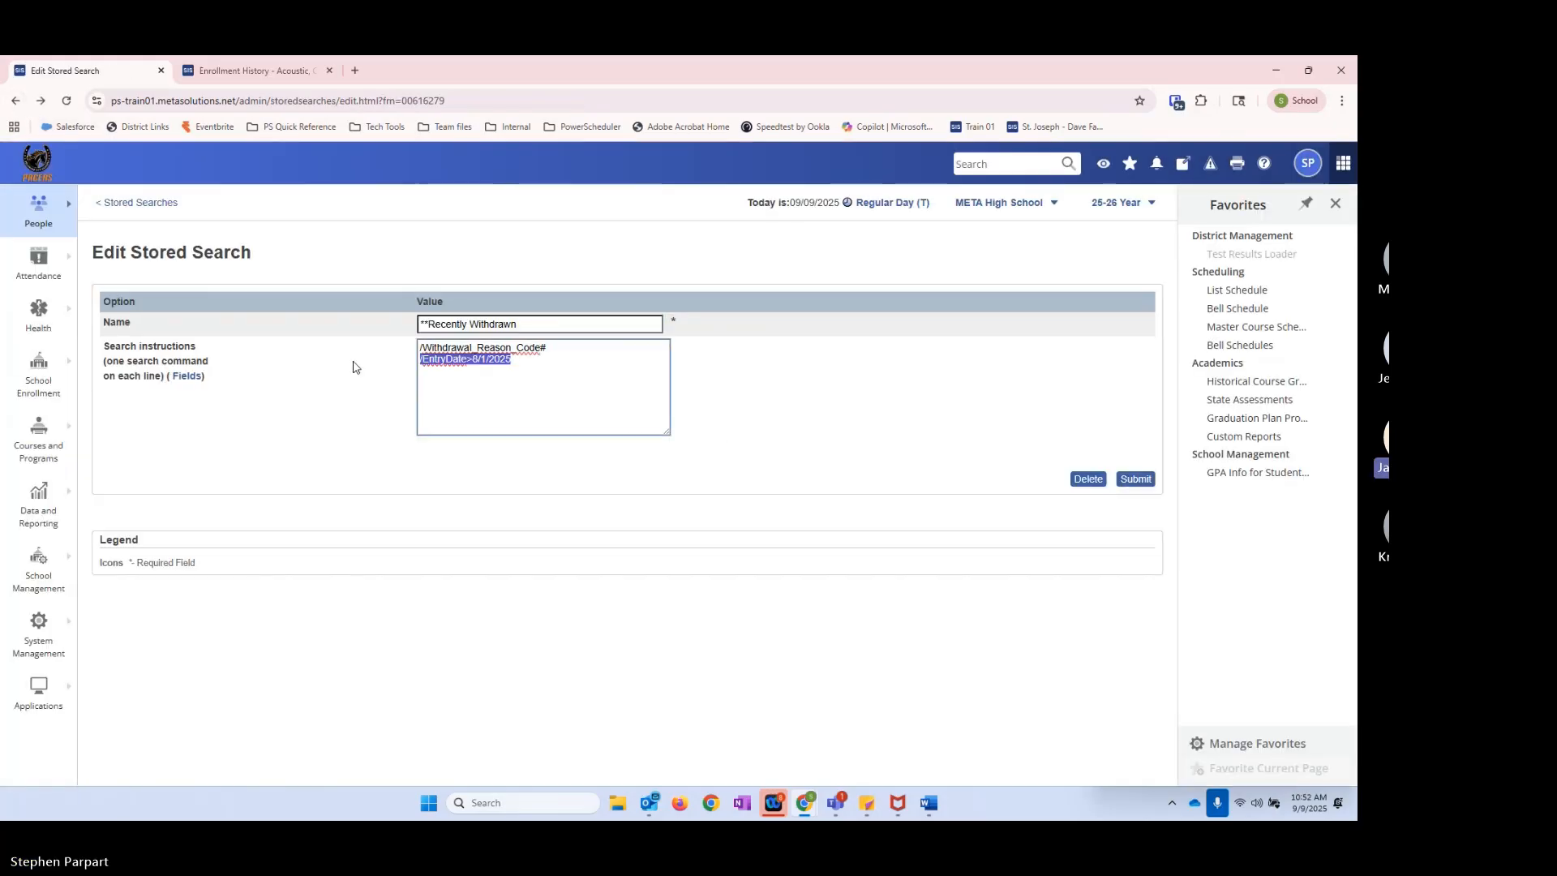
pyautogui.press('BackSpace')
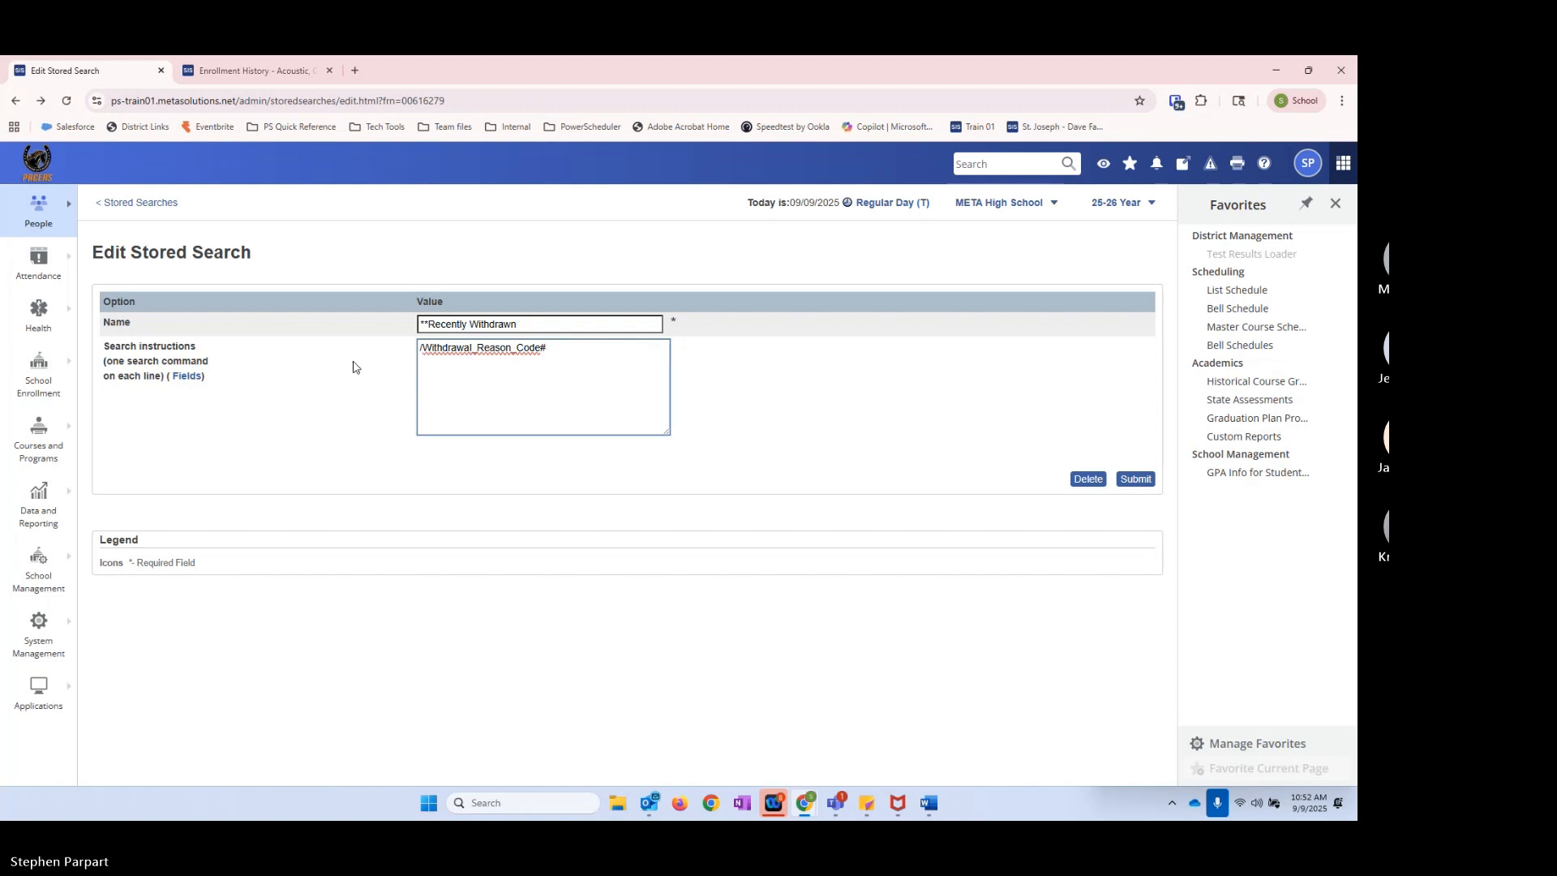
pyautogui.click(1135, 480)
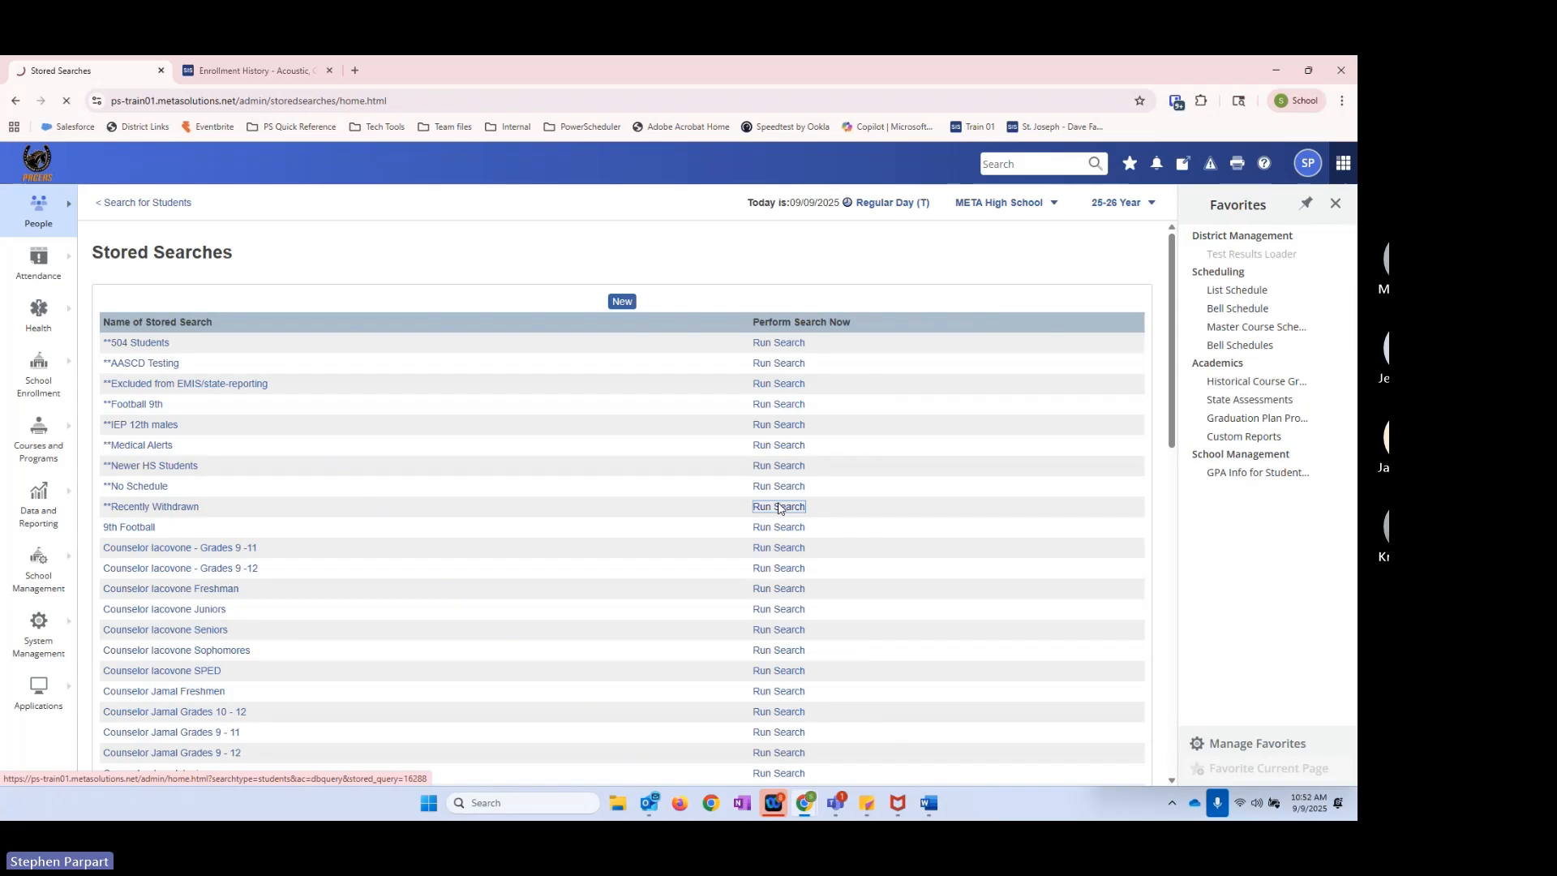
pyautogui.click(779, 507)
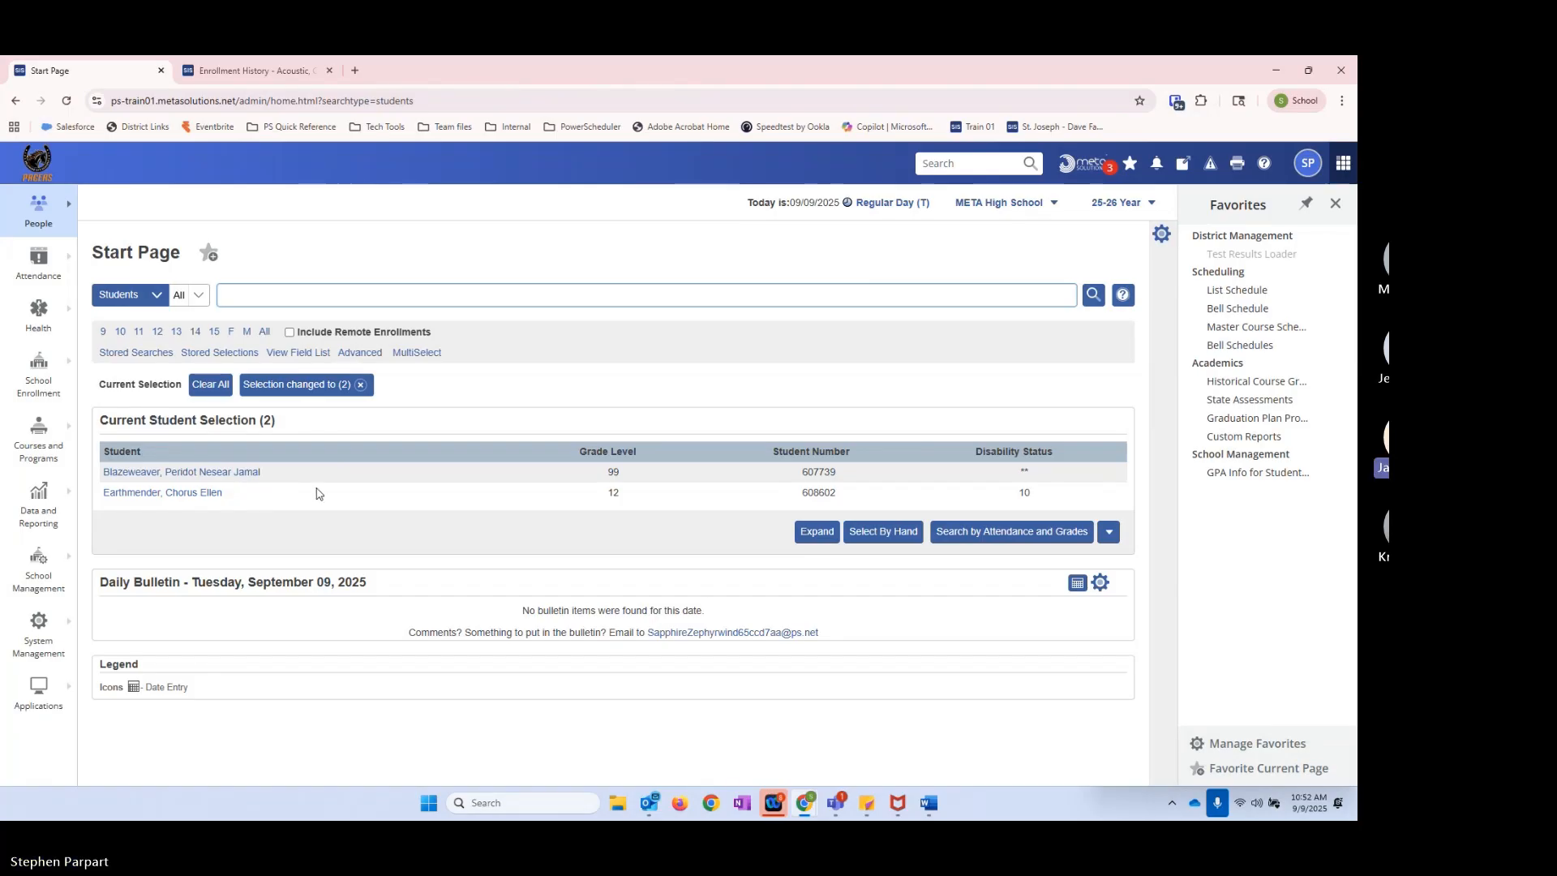
# Step: Remove the current selection filter, look over the stored searches list, and return to the student search page
pyautogui.click(362, 386)
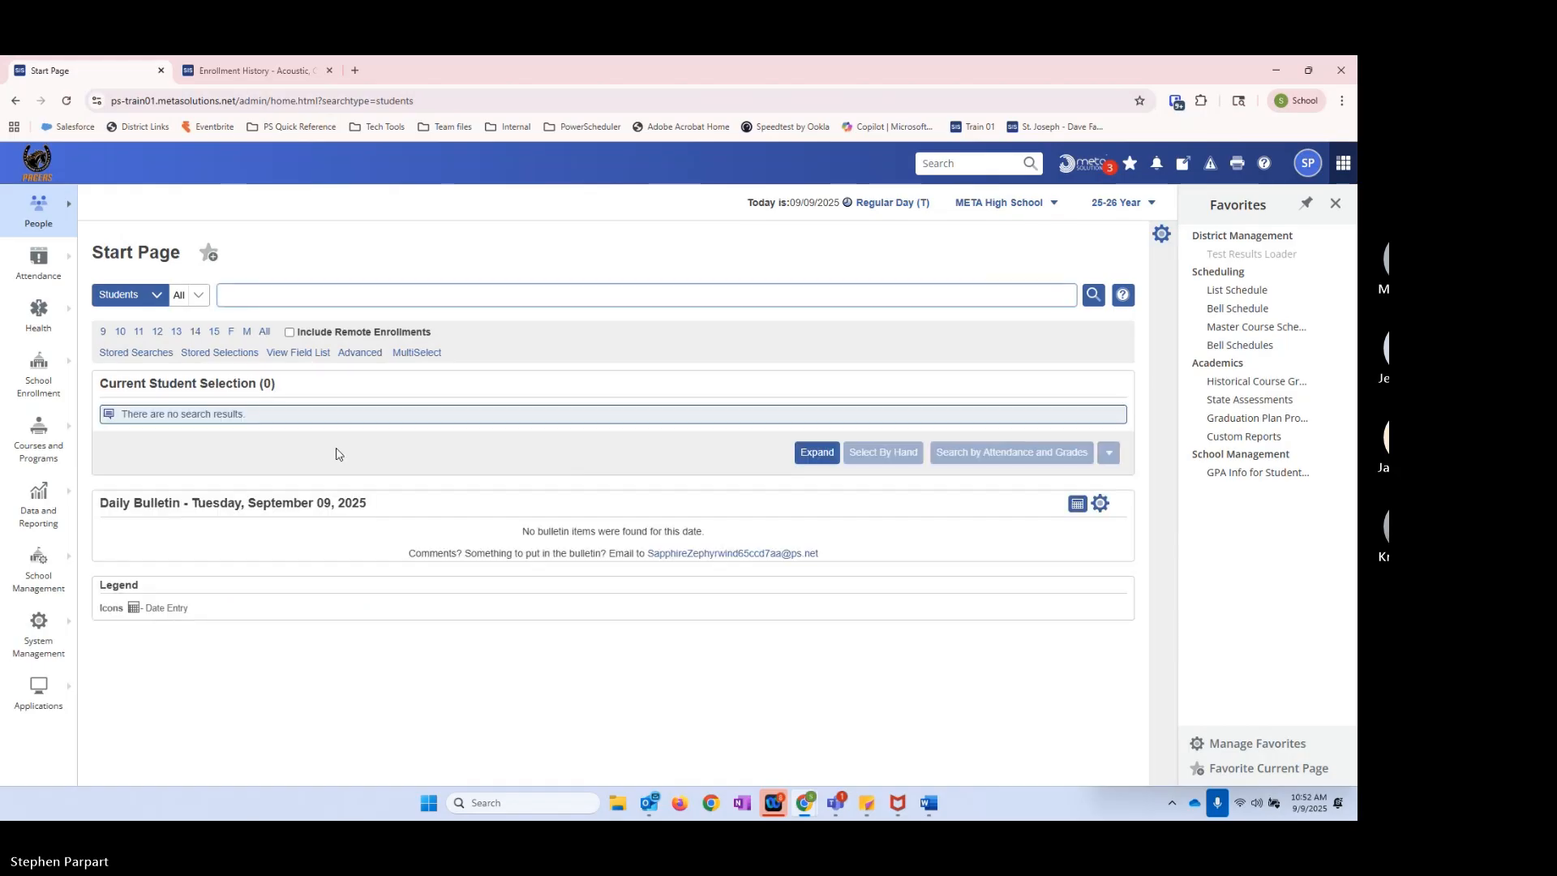
pyautogui.click(131, 353)
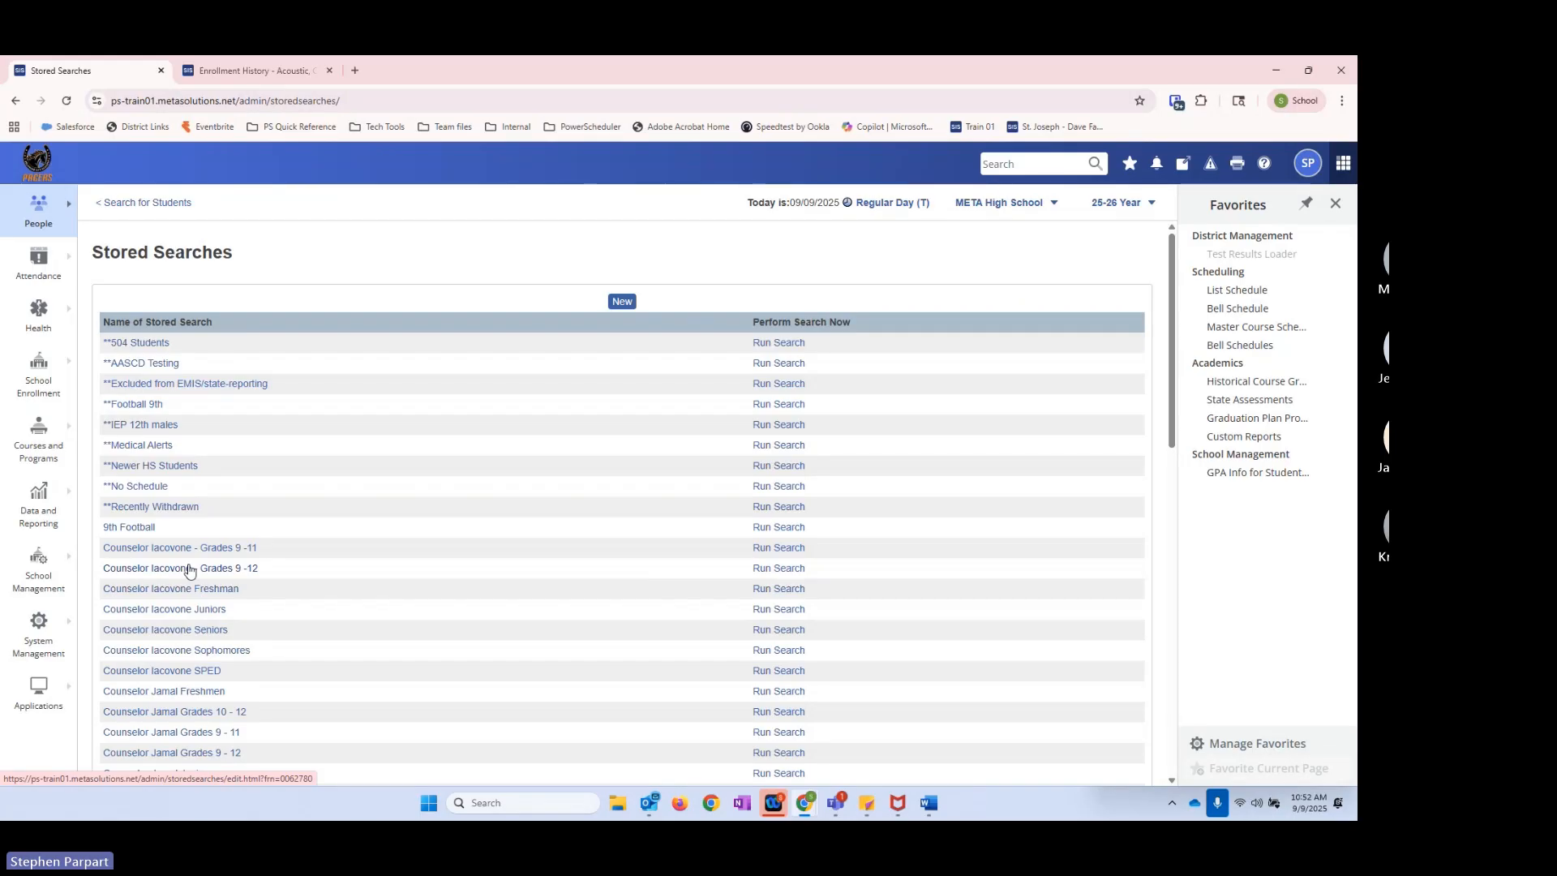
pyautogui.click(143, 202)
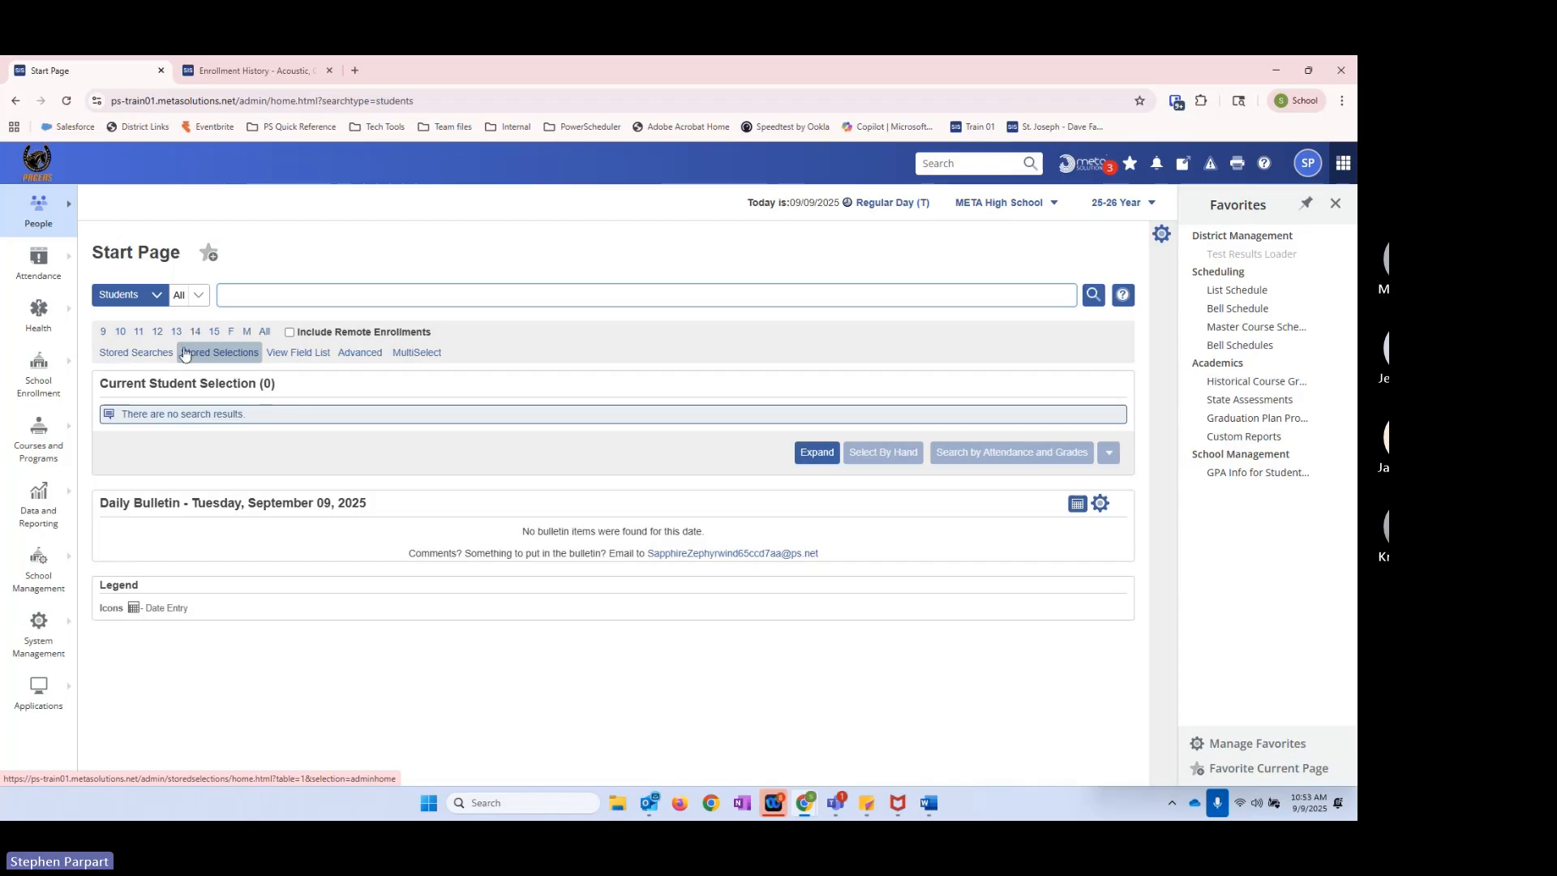
# Step: Filter the students to grade level 12 and mark the first, third and seventh listed students for hand selection
pyautogui.click(158, 335)
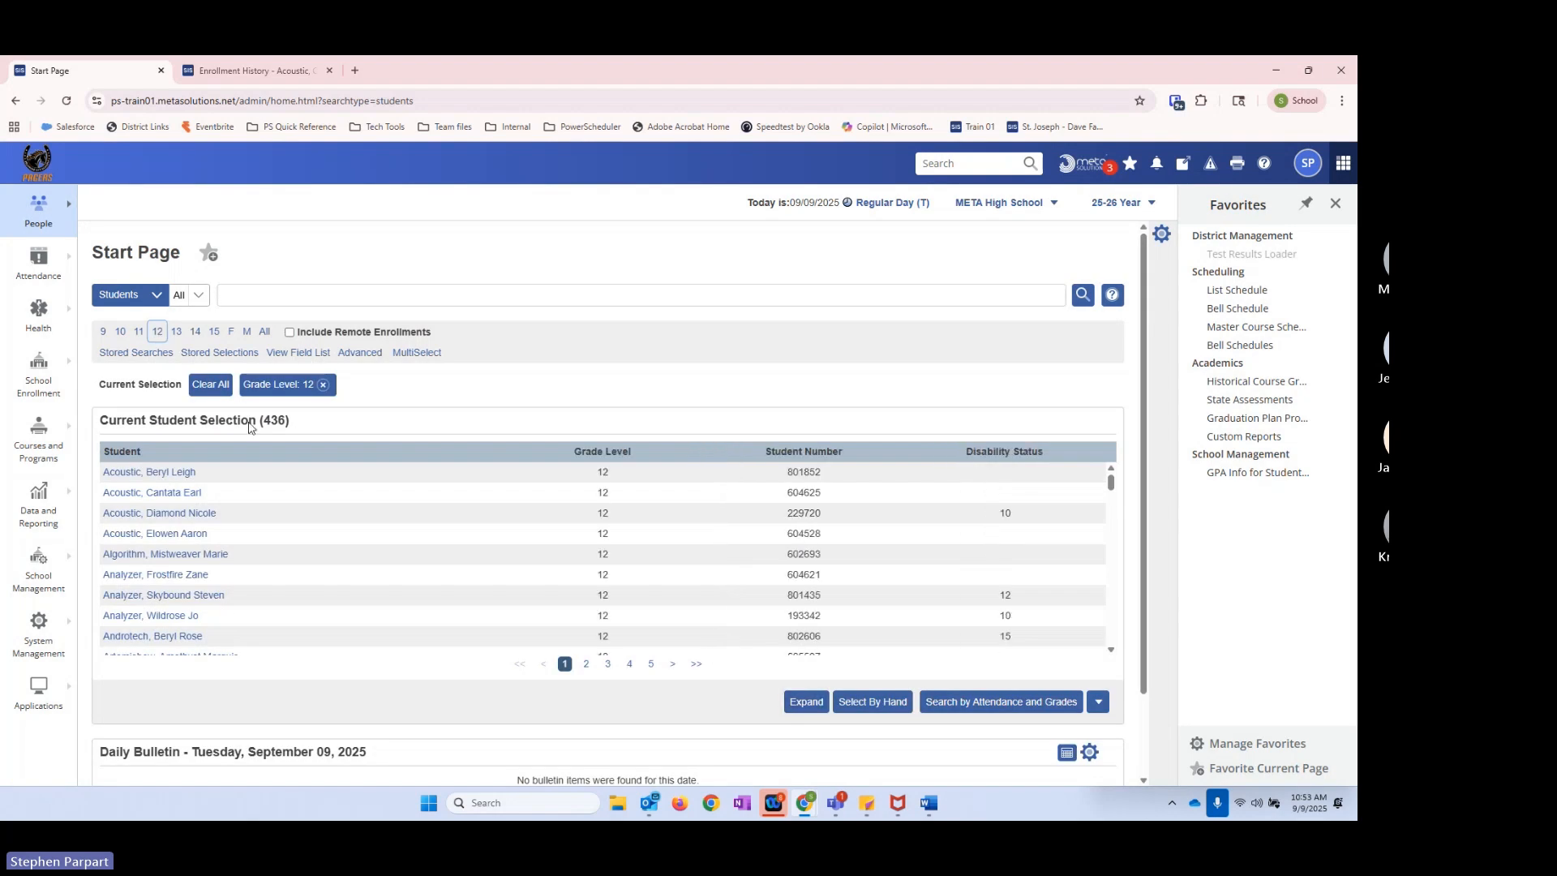
pyautogui.click(878, 704)
pyautogui.click(108, 452)
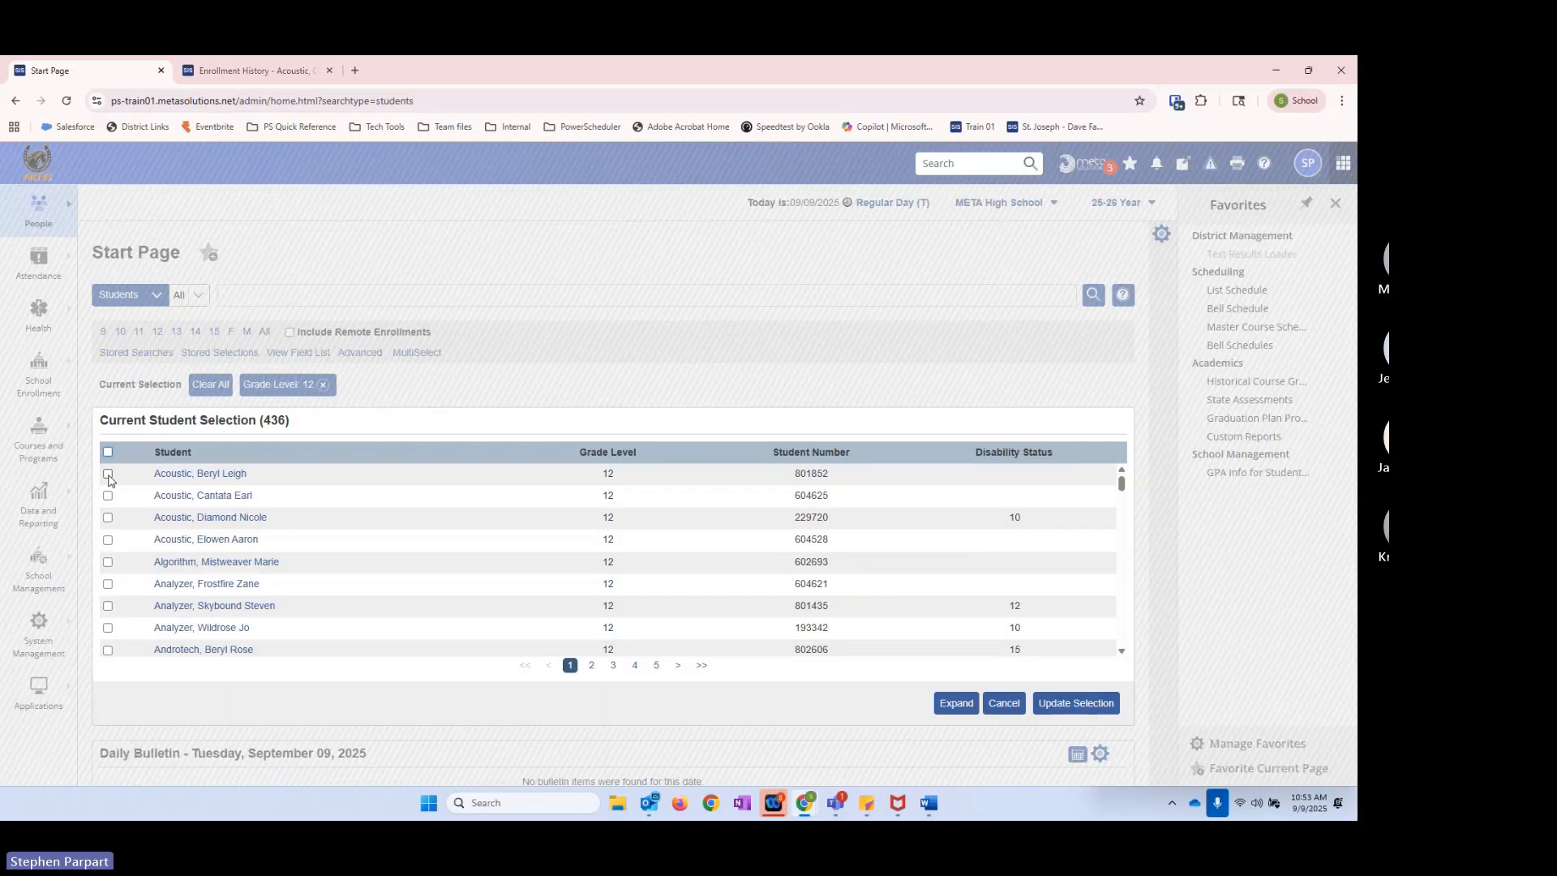
pyautogui.click(108, 474)
pyautogui.click(108, 517)
pyautogui.click(108, 606)
# Step: Mark four more grade 12 students further down the first page of the hand selection list
pyautogui.scroll(-5, 109, 600)
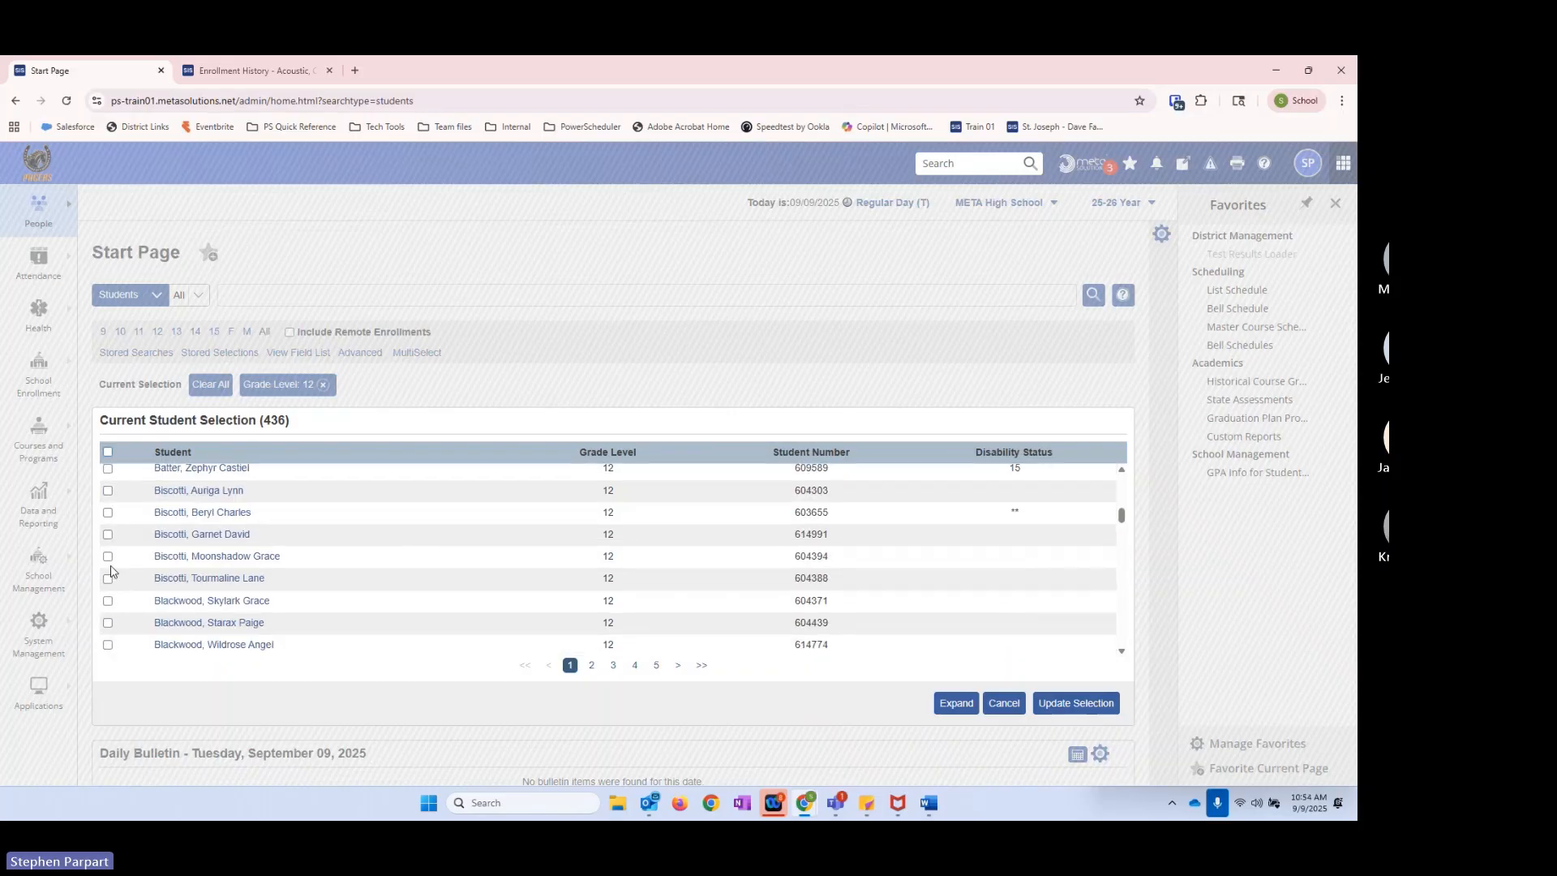
pyautogui.click(108, 556)
pyautogui.click(108, 622)
pyautogui.scroll(-5, 110, 620)
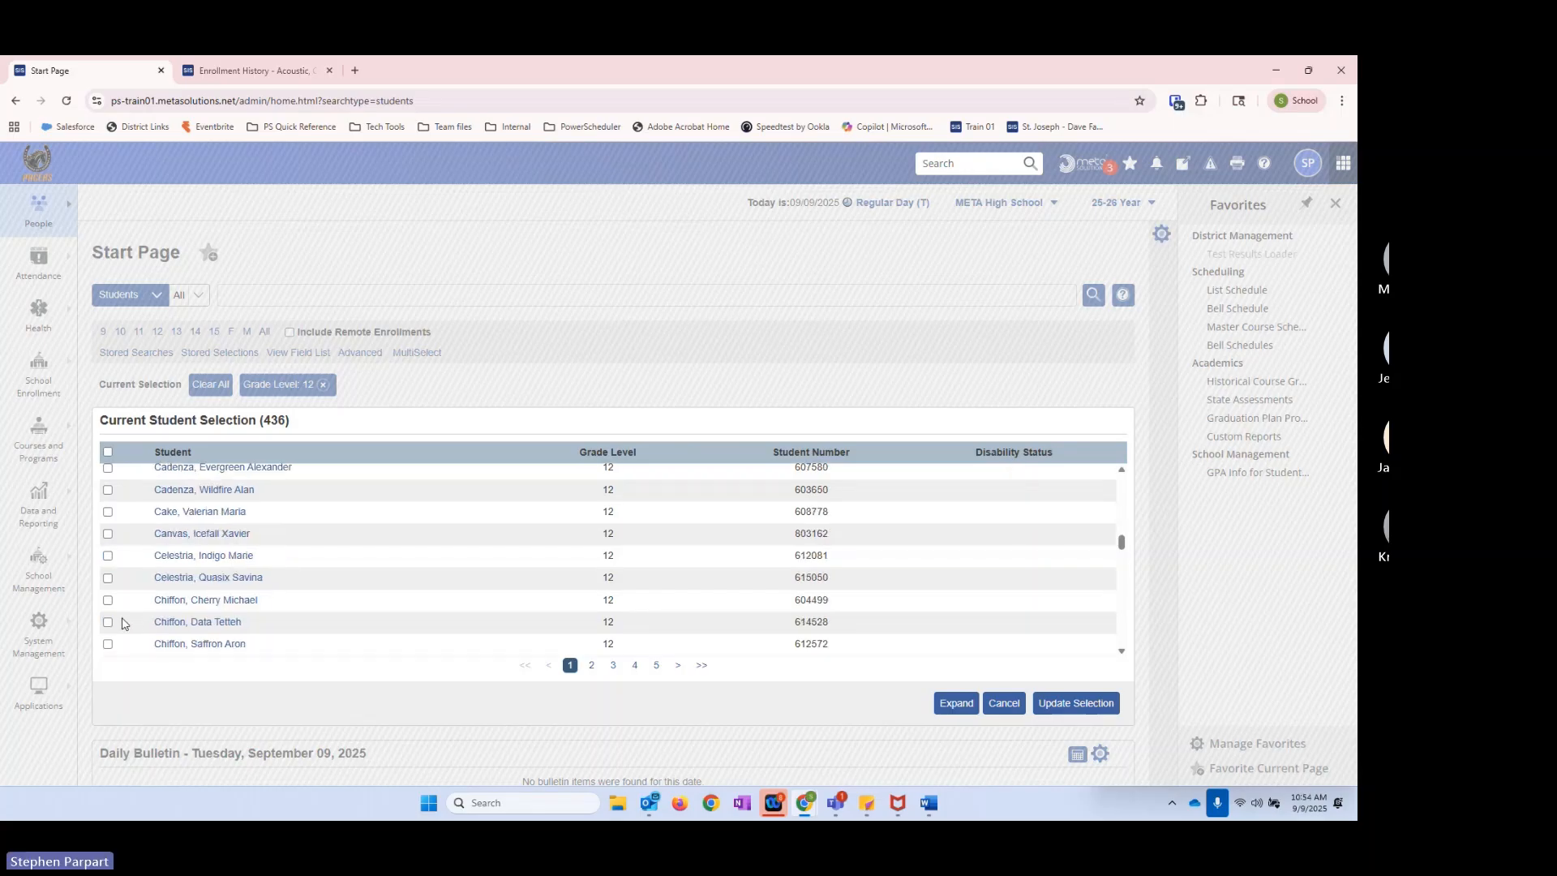
pyautogui.click(108, 600)
pyautogui.click(108, 622)
# Step: Mark the first, third and sixth students on page 4 and update the selection to the hand-picked students
pyautogui.click(637, 665)
pyautogui.click(108, 473)
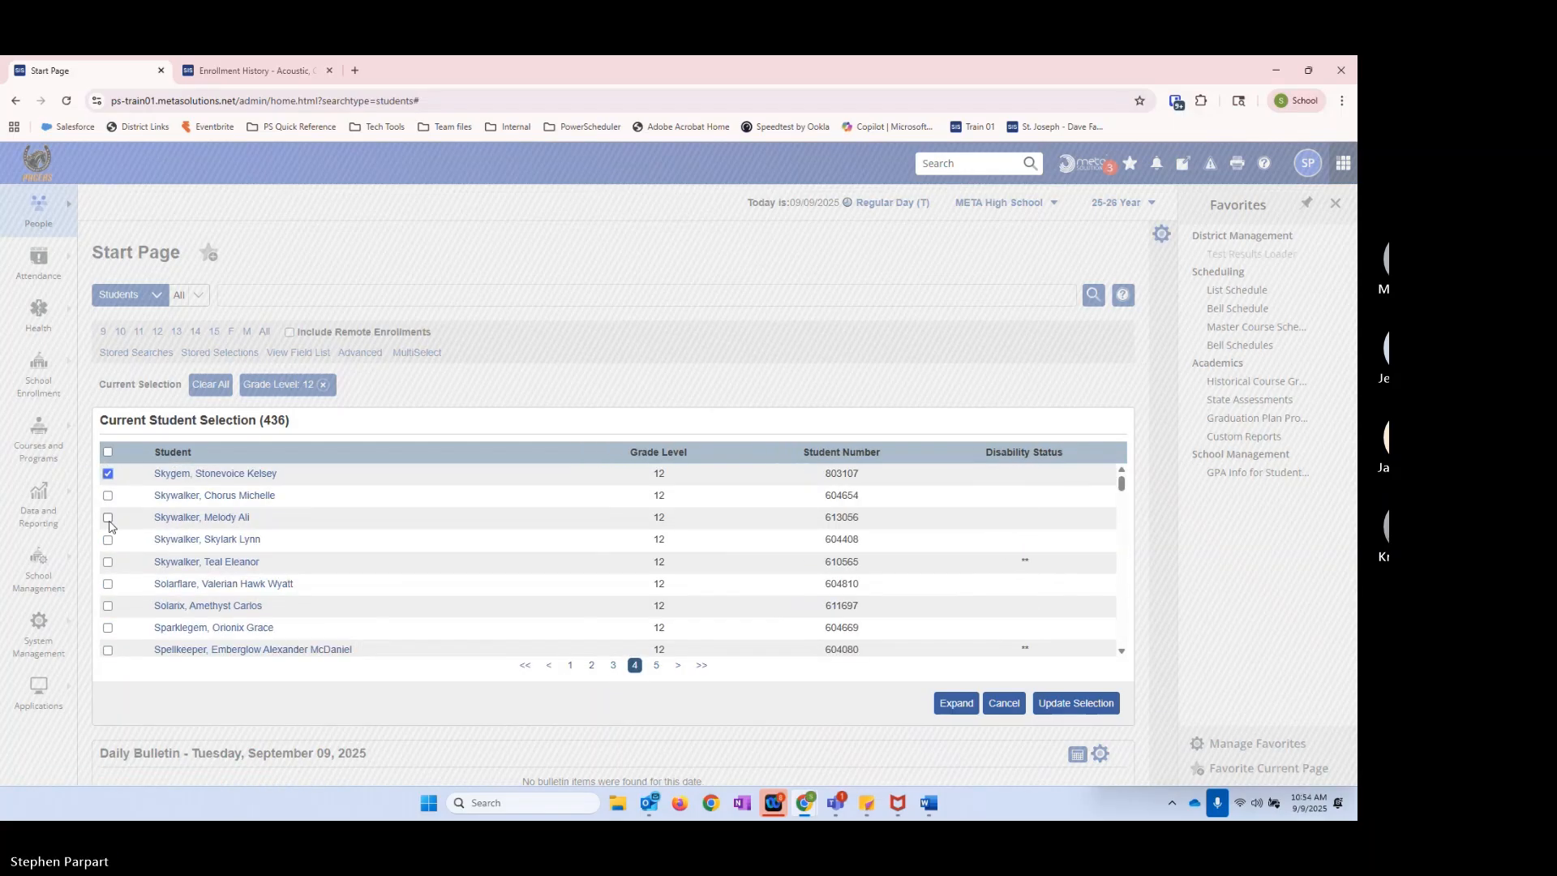
pyautogui.click(108, 517)
pyautogui.click(108, 584)
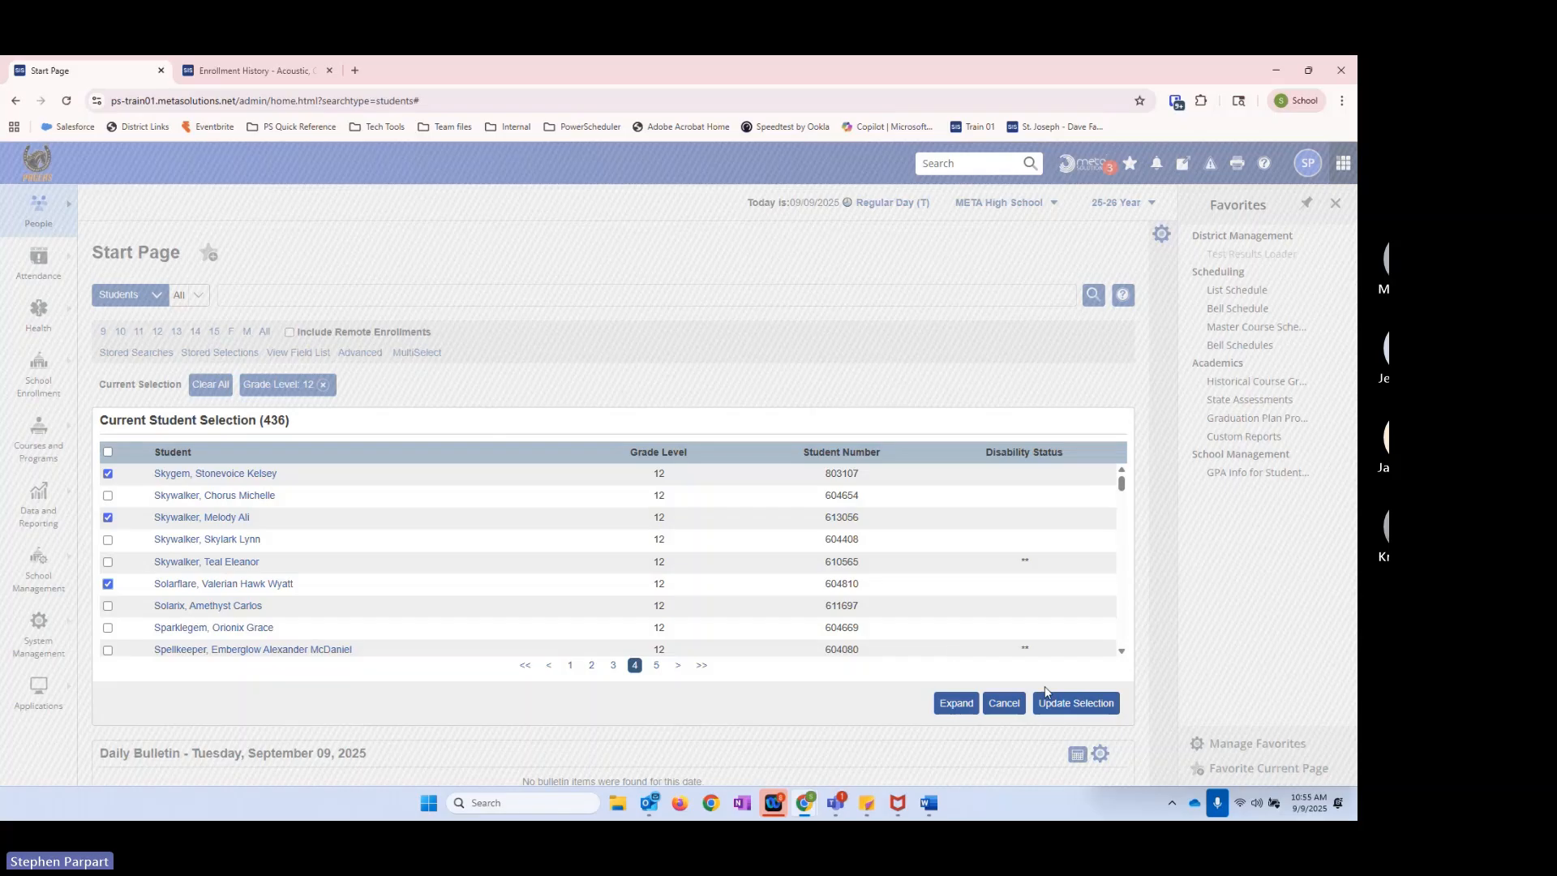
pyautogui.click(1055, 708)
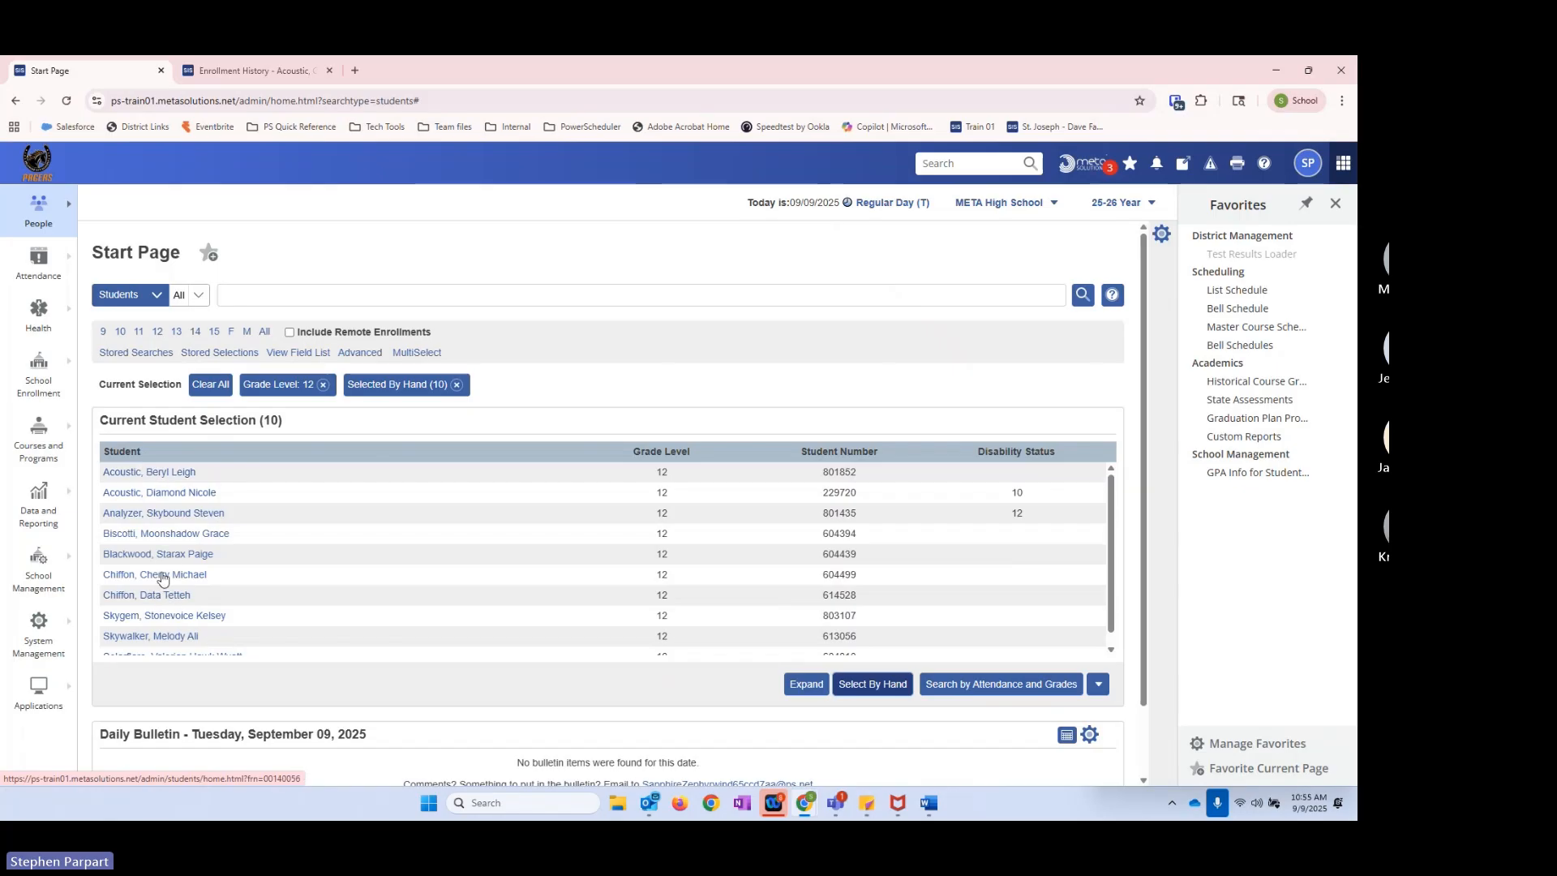
# Step: Save the current selection of students as a new stored selection named Potential Valedictorians
pyautogui.click(212, 354)
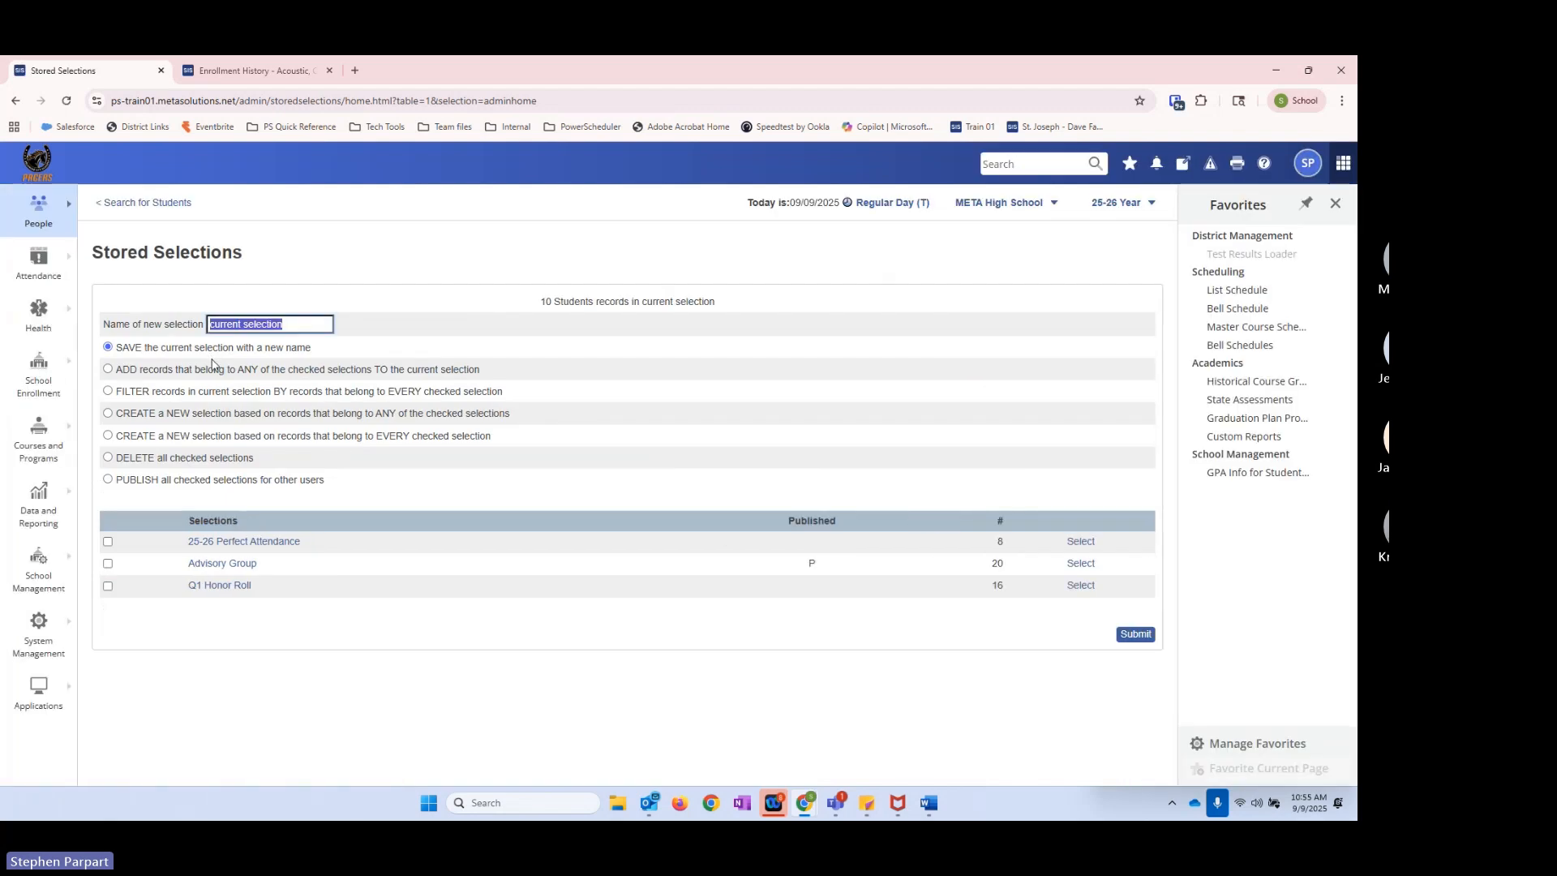
pyautogui.write('Potential')
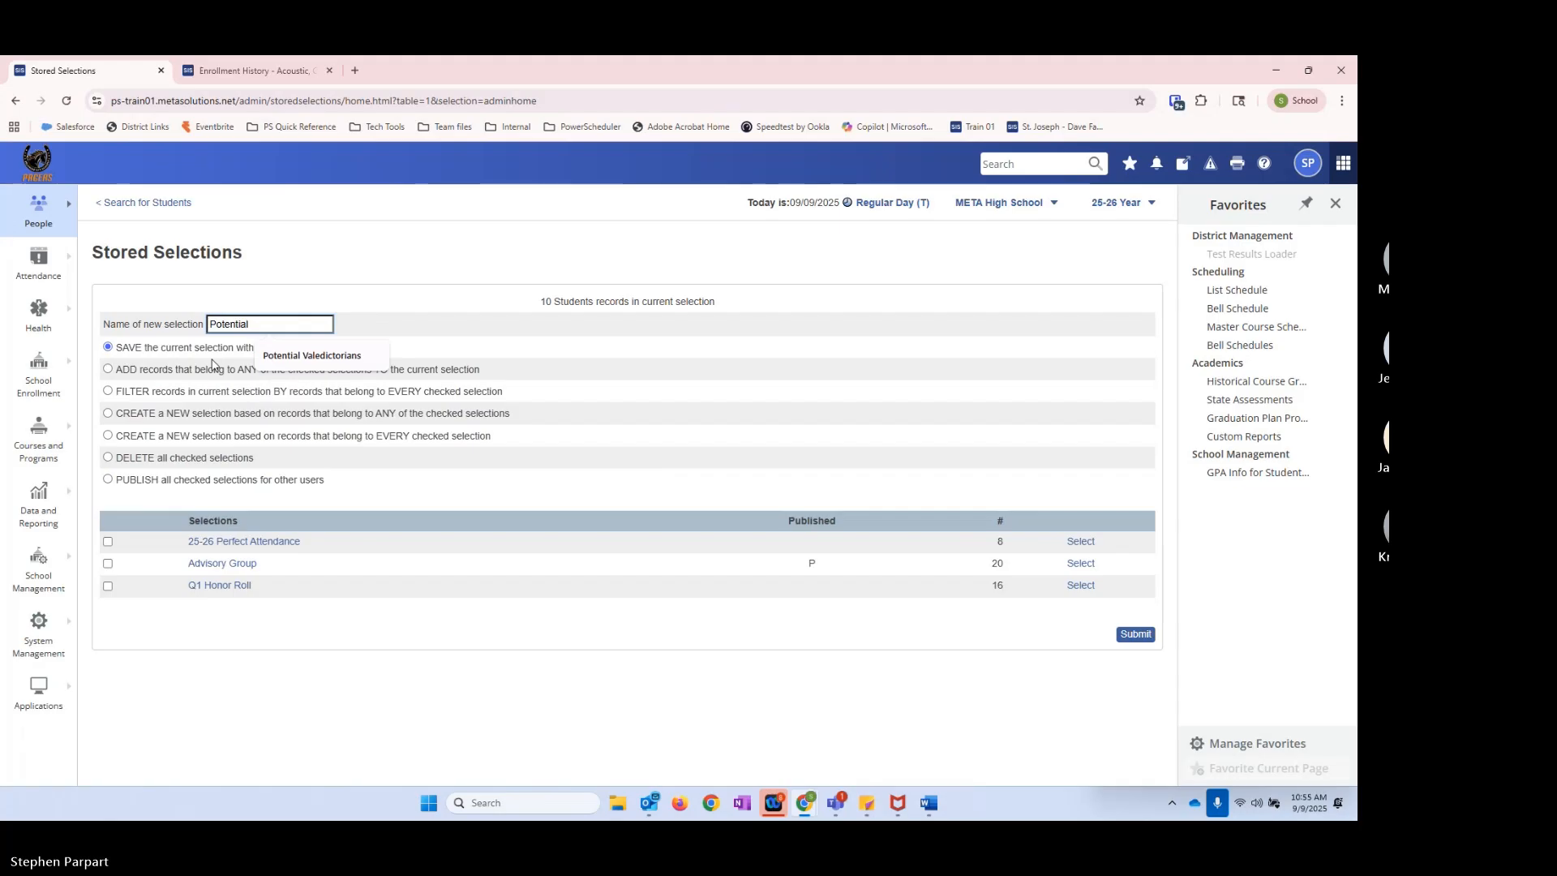
pyautogui.click(324, 357)
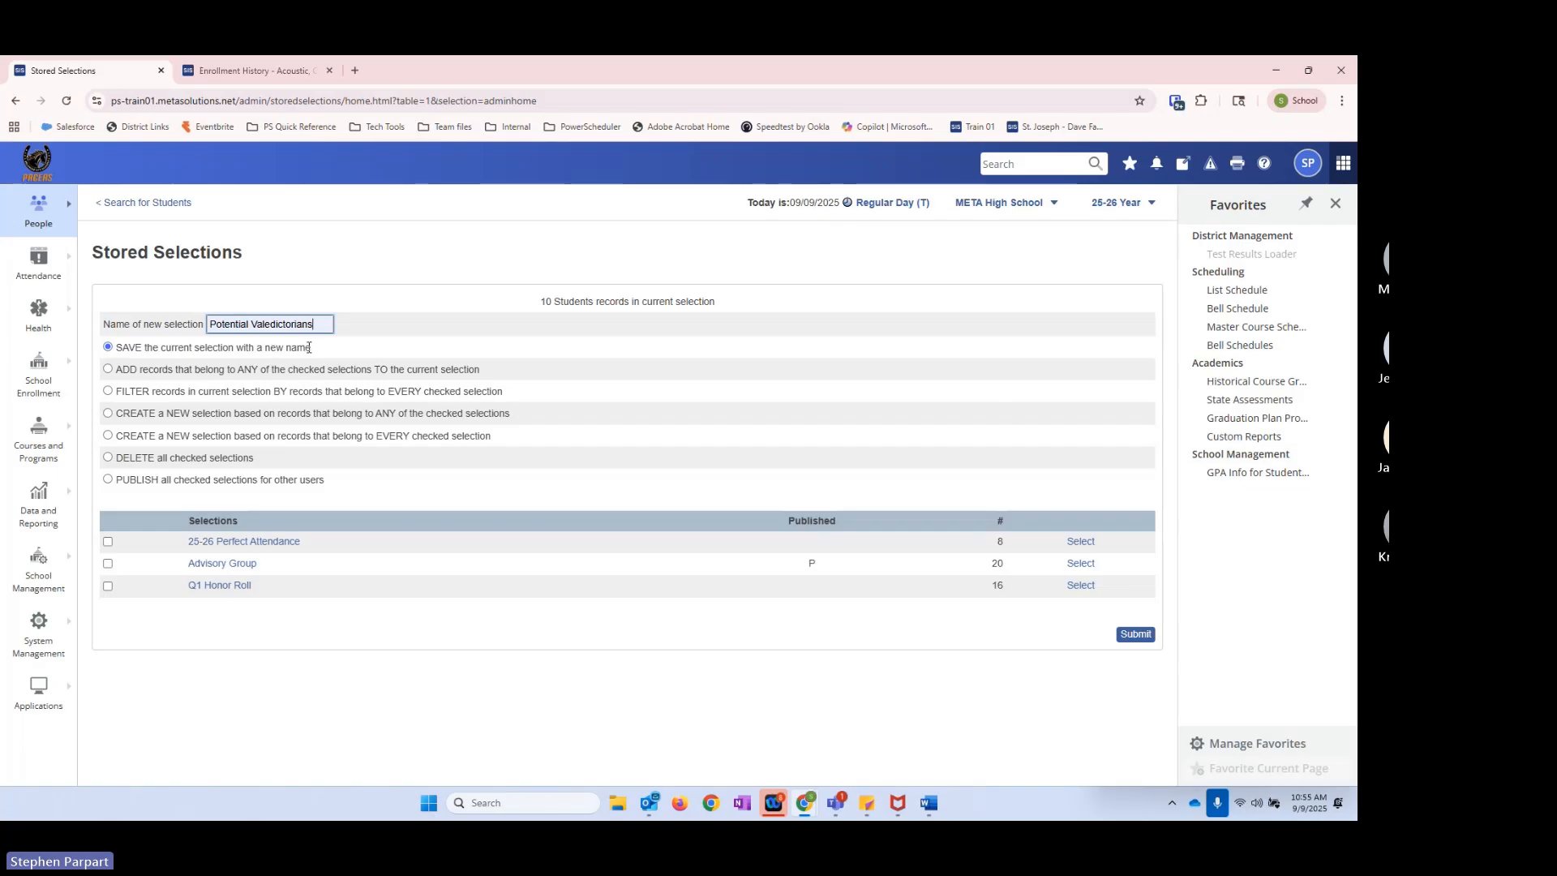
pyautogui.moveTo(119, 348); pyautogui.dragTo(333, 351)
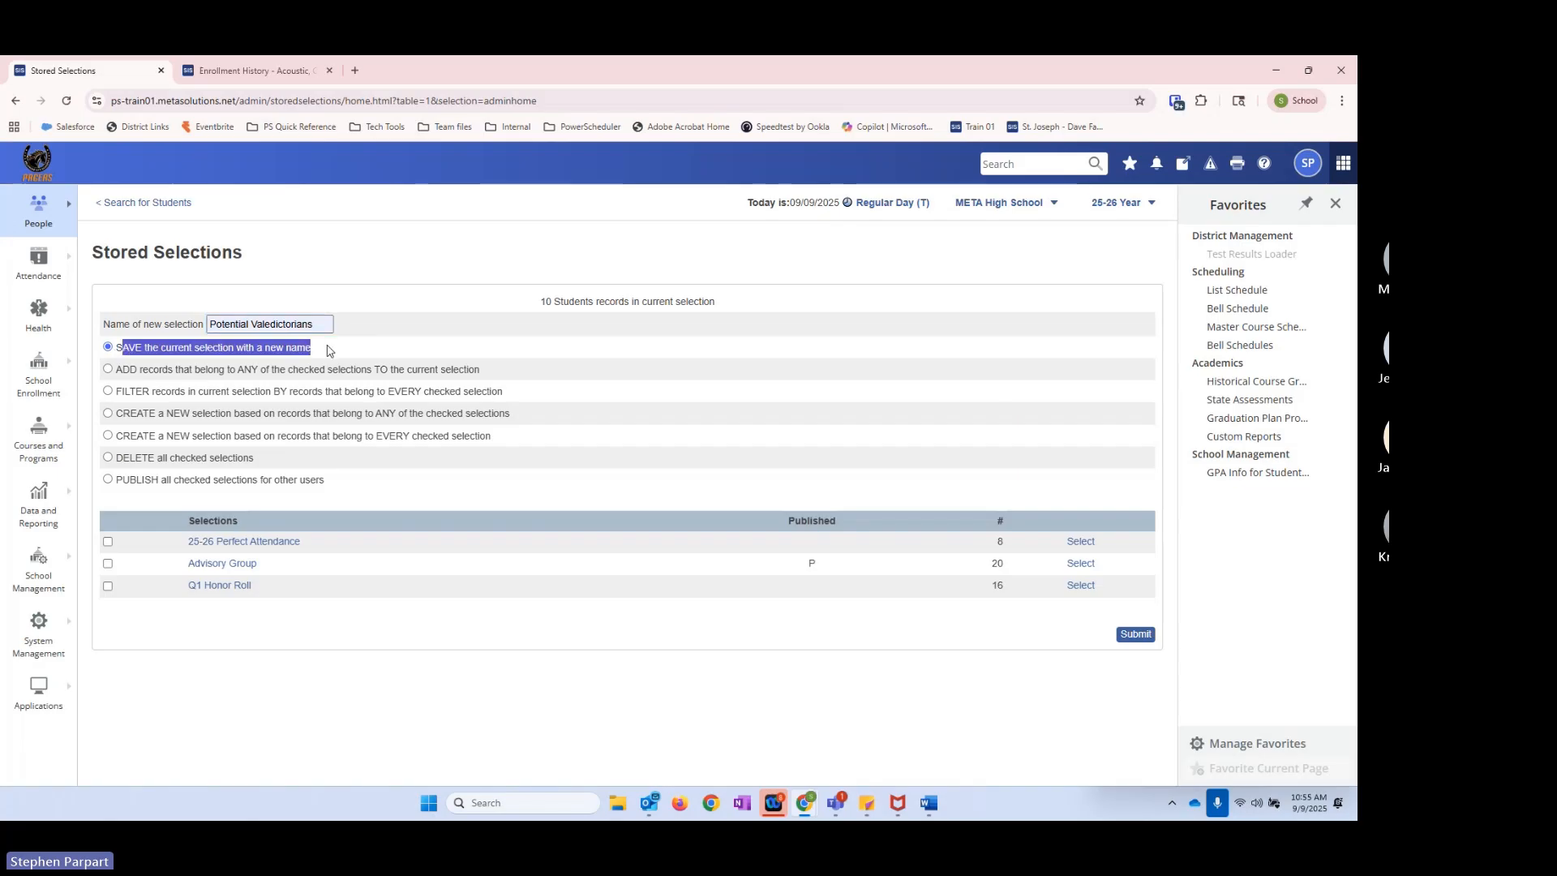
pyautogui.click(328, 350)
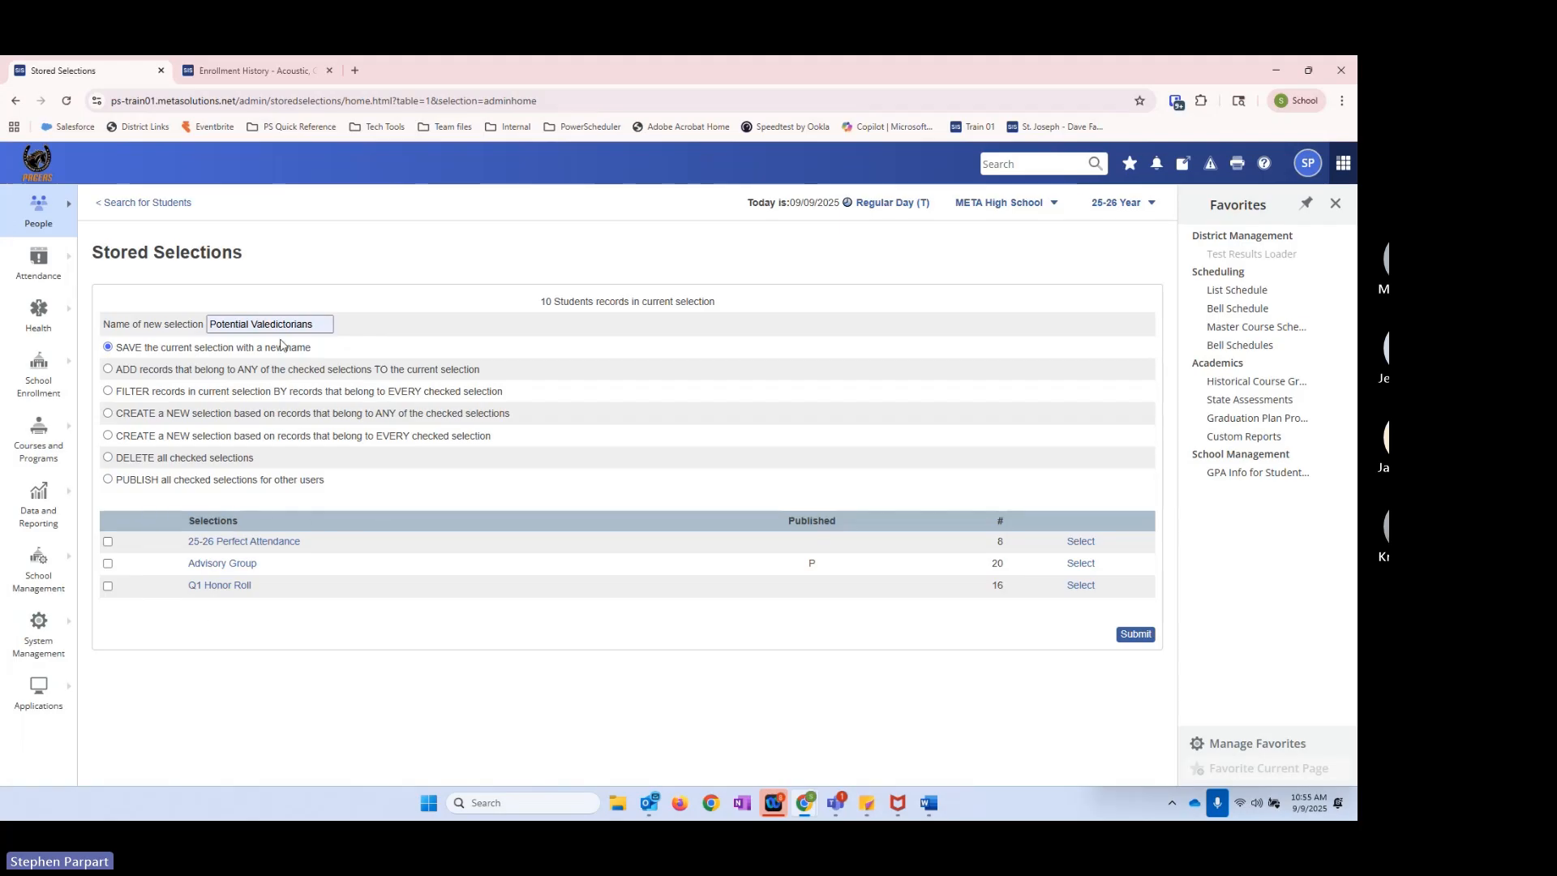
pyautogui.doubleClick(547, 302)
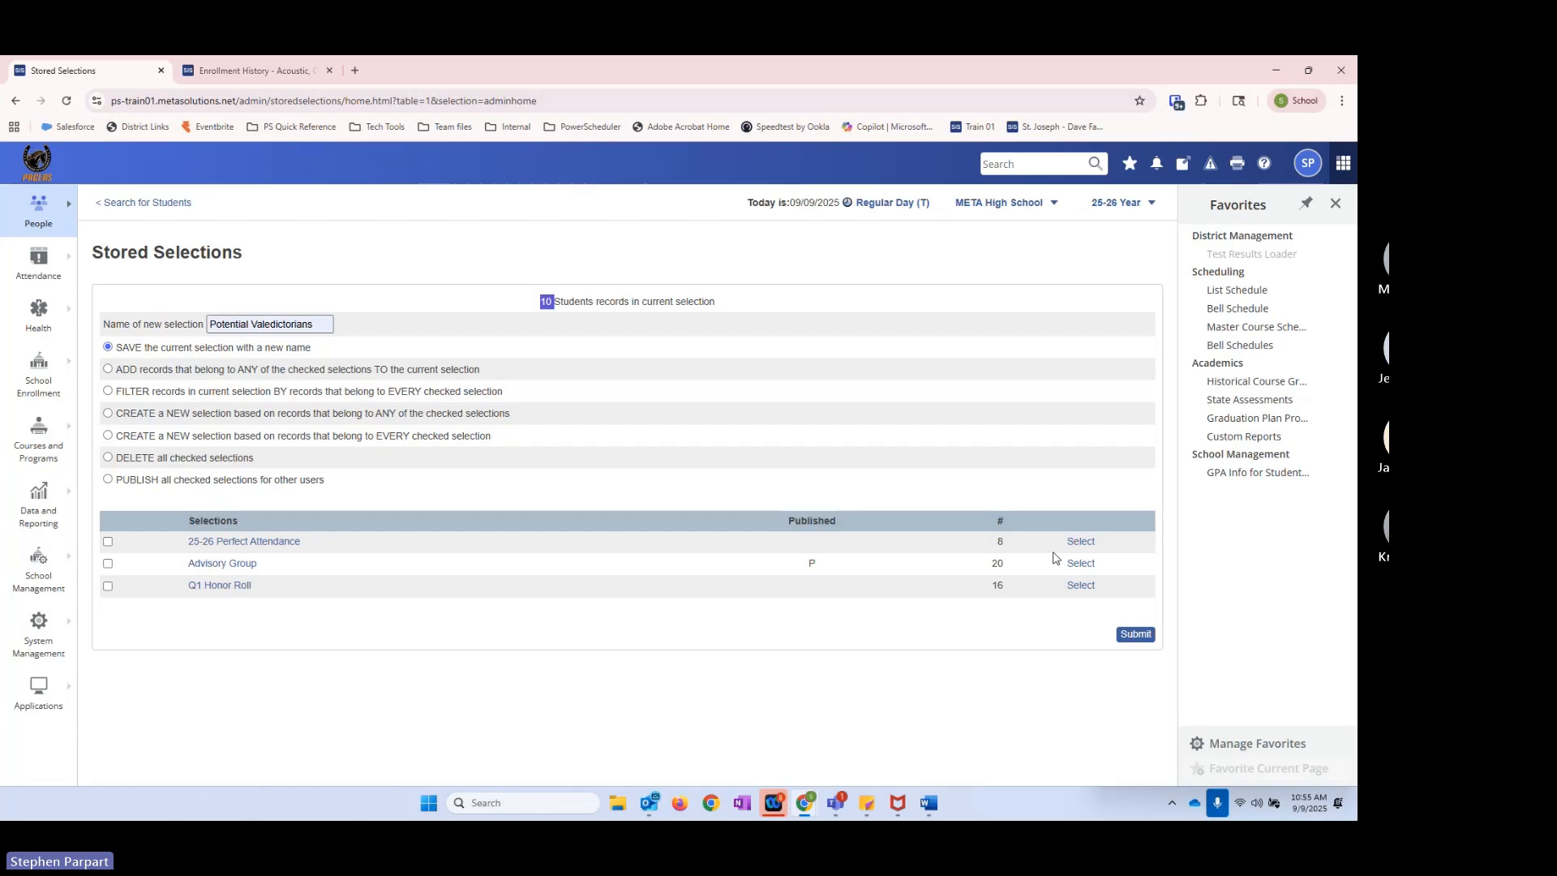
pyautogui.click(1123, 642)
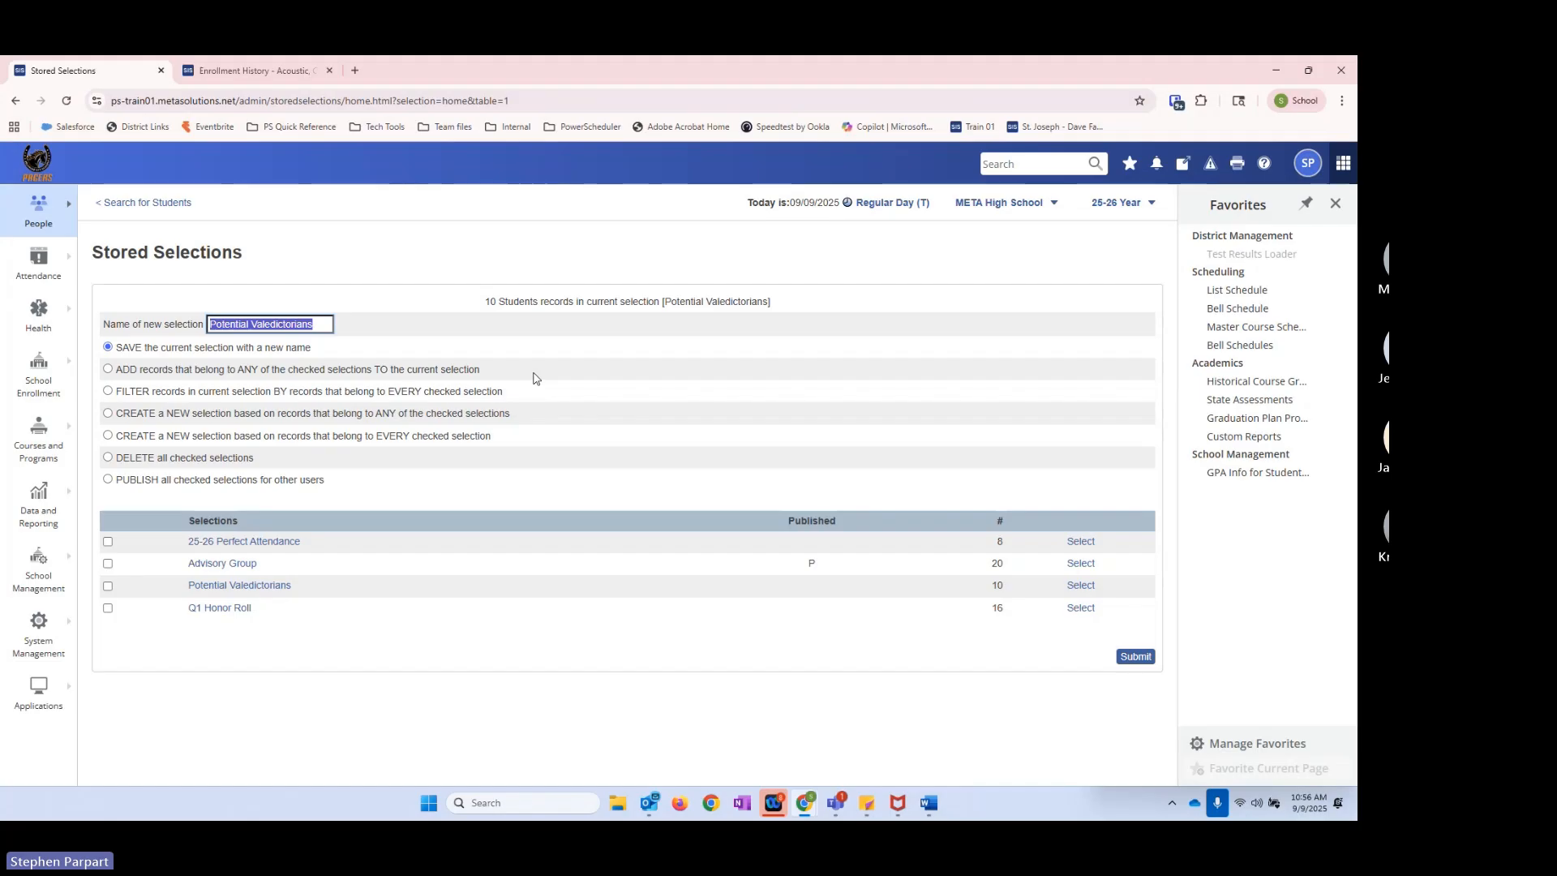
# Step: Clear the whole current selection on the student search page and load the Potential Valedictorians stored selection
pyautogui.click(140, 205)
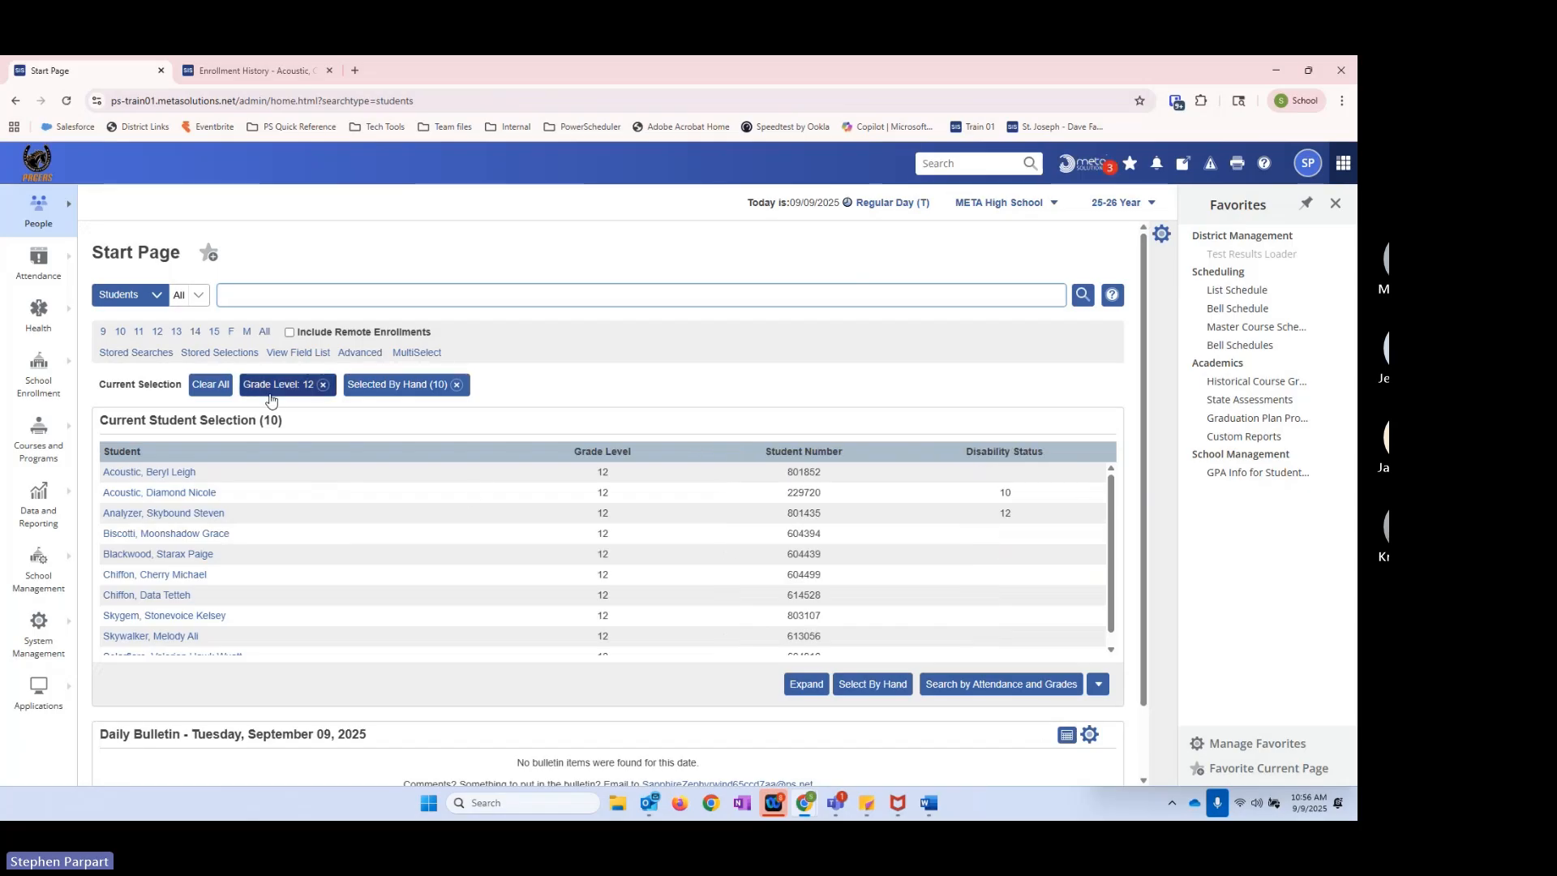
pyautogui.click(214, 387)
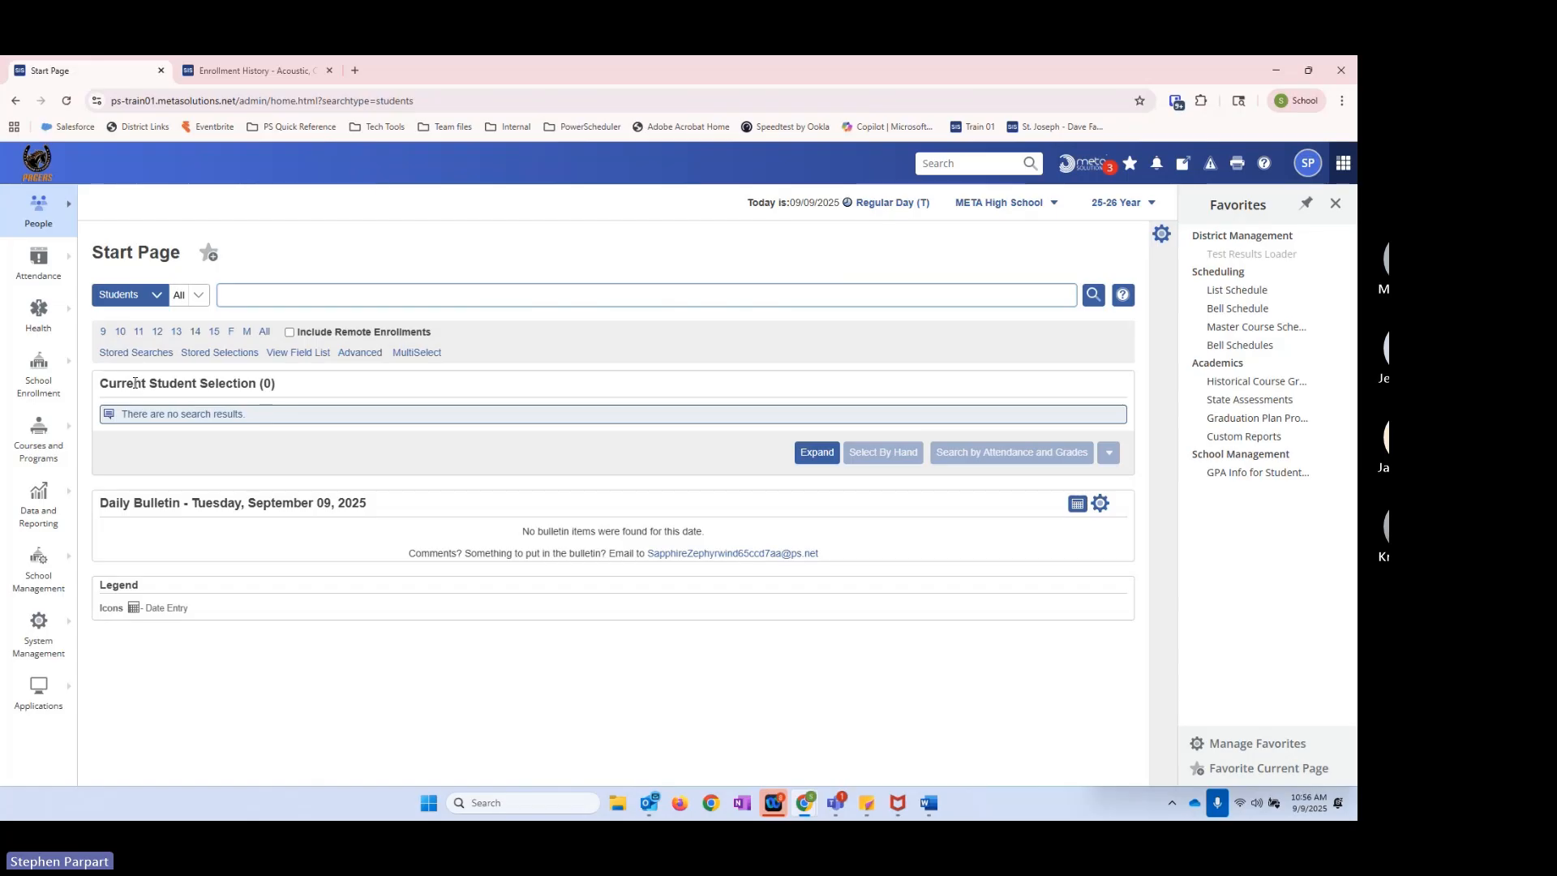
pyautogui.click(200, 354)
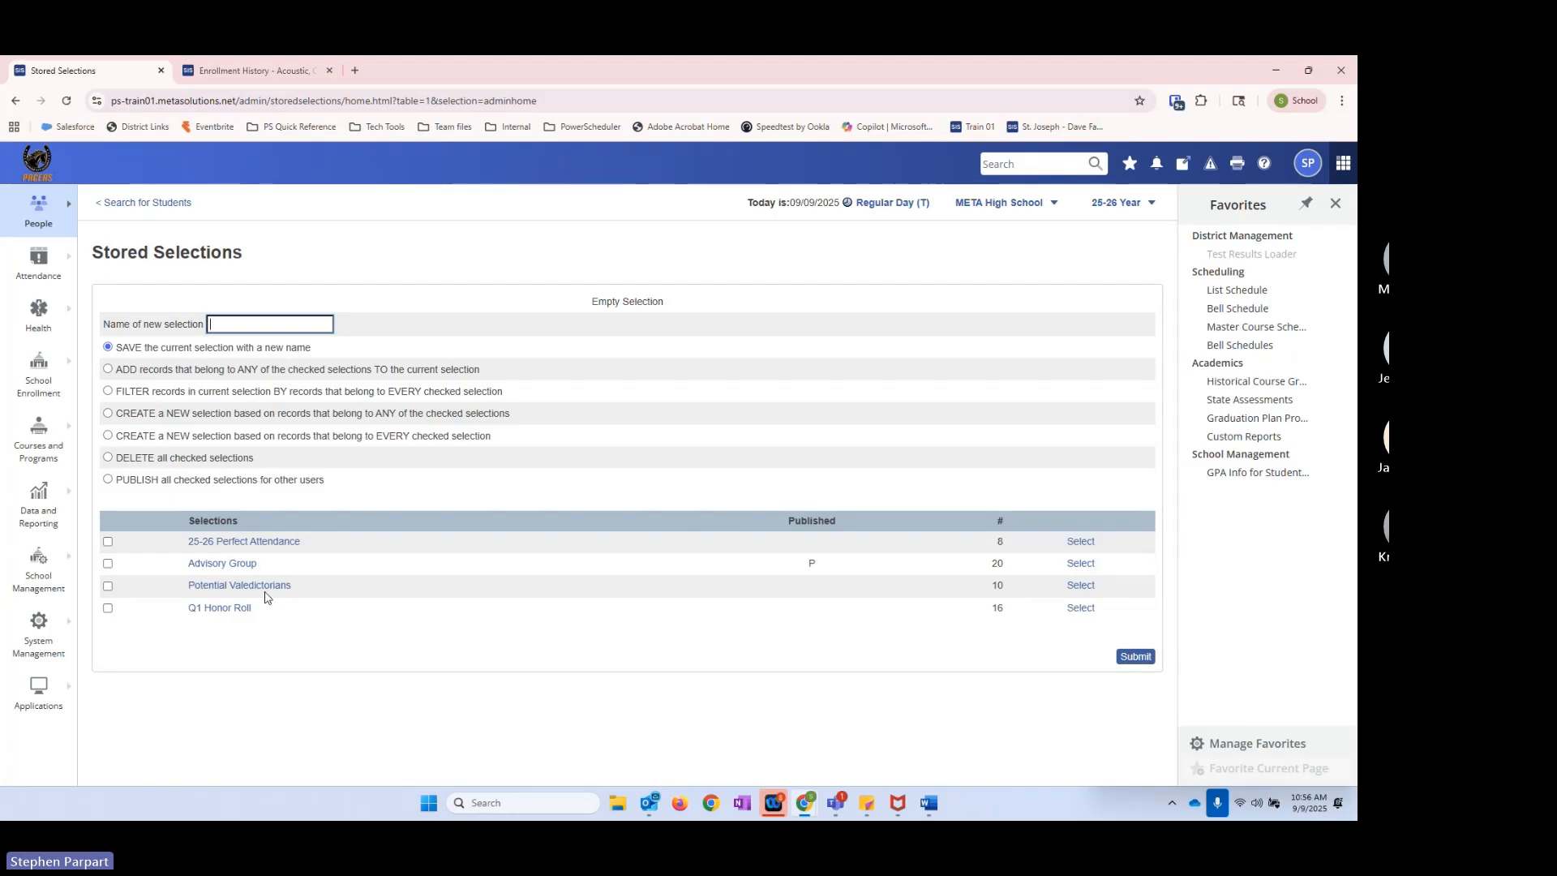
pyautogui.click(1083, 587)
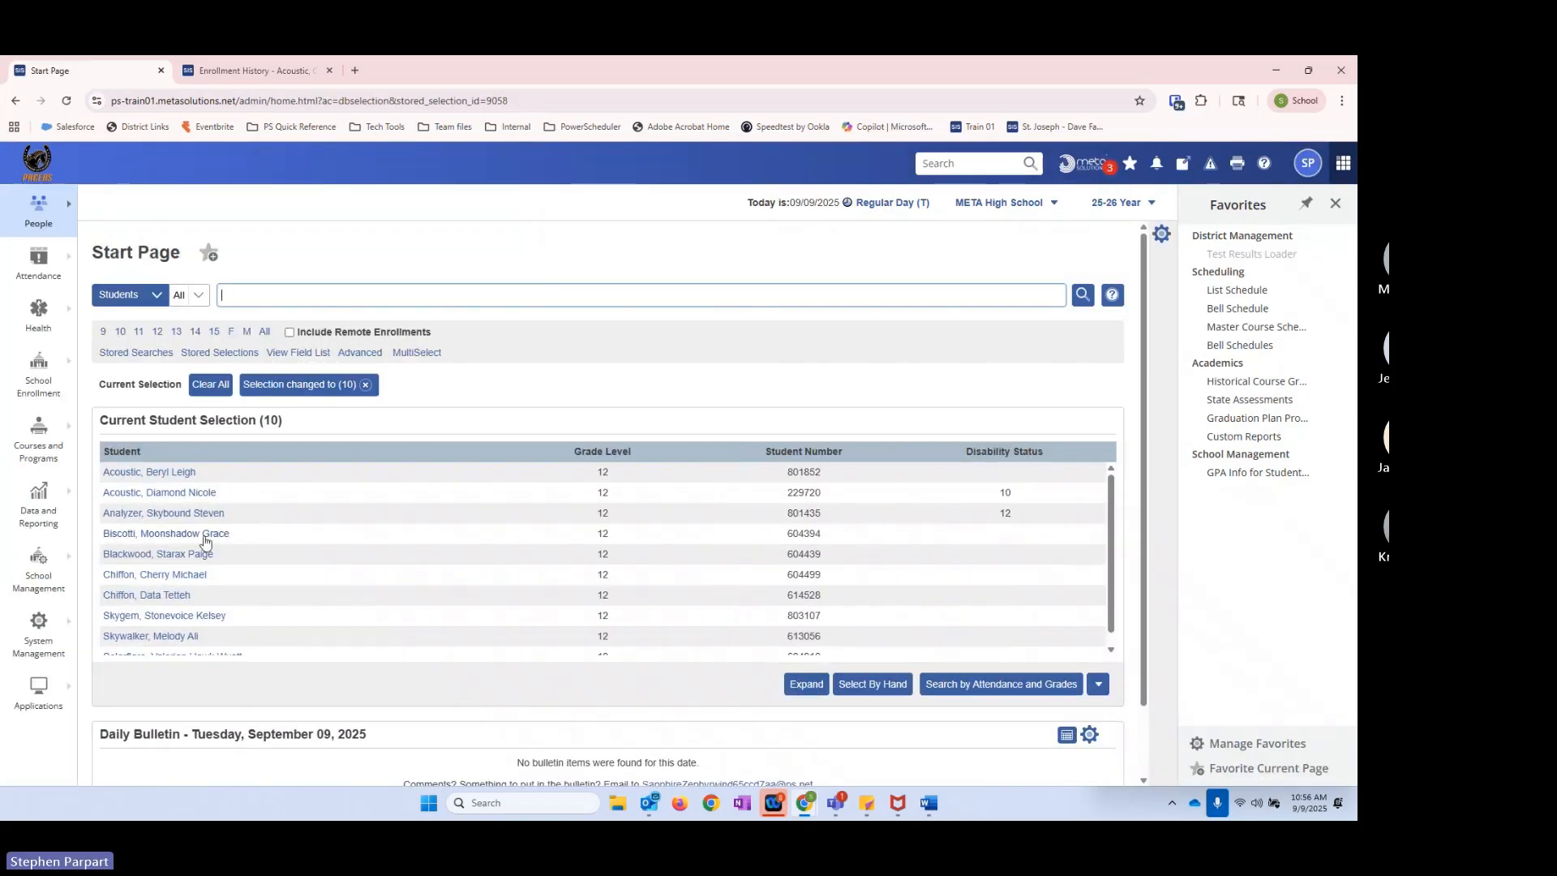
# Step: Clear the loaded student selection on the start page and open the stored selections list
pyautogui.scroll(-1, 203, 540)
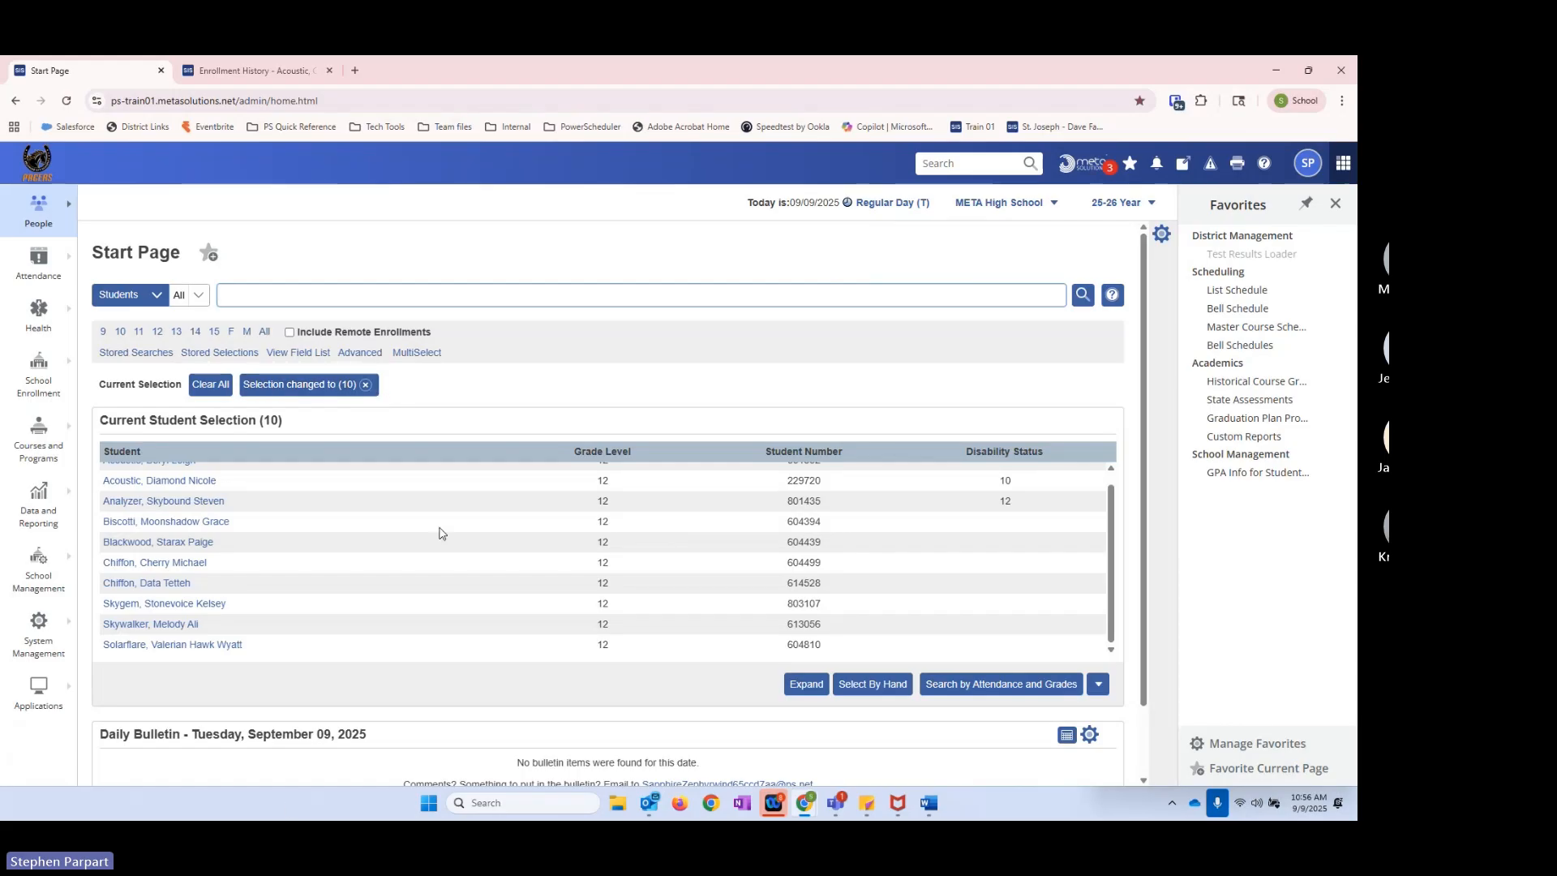
pyautogui.click(366, 385)
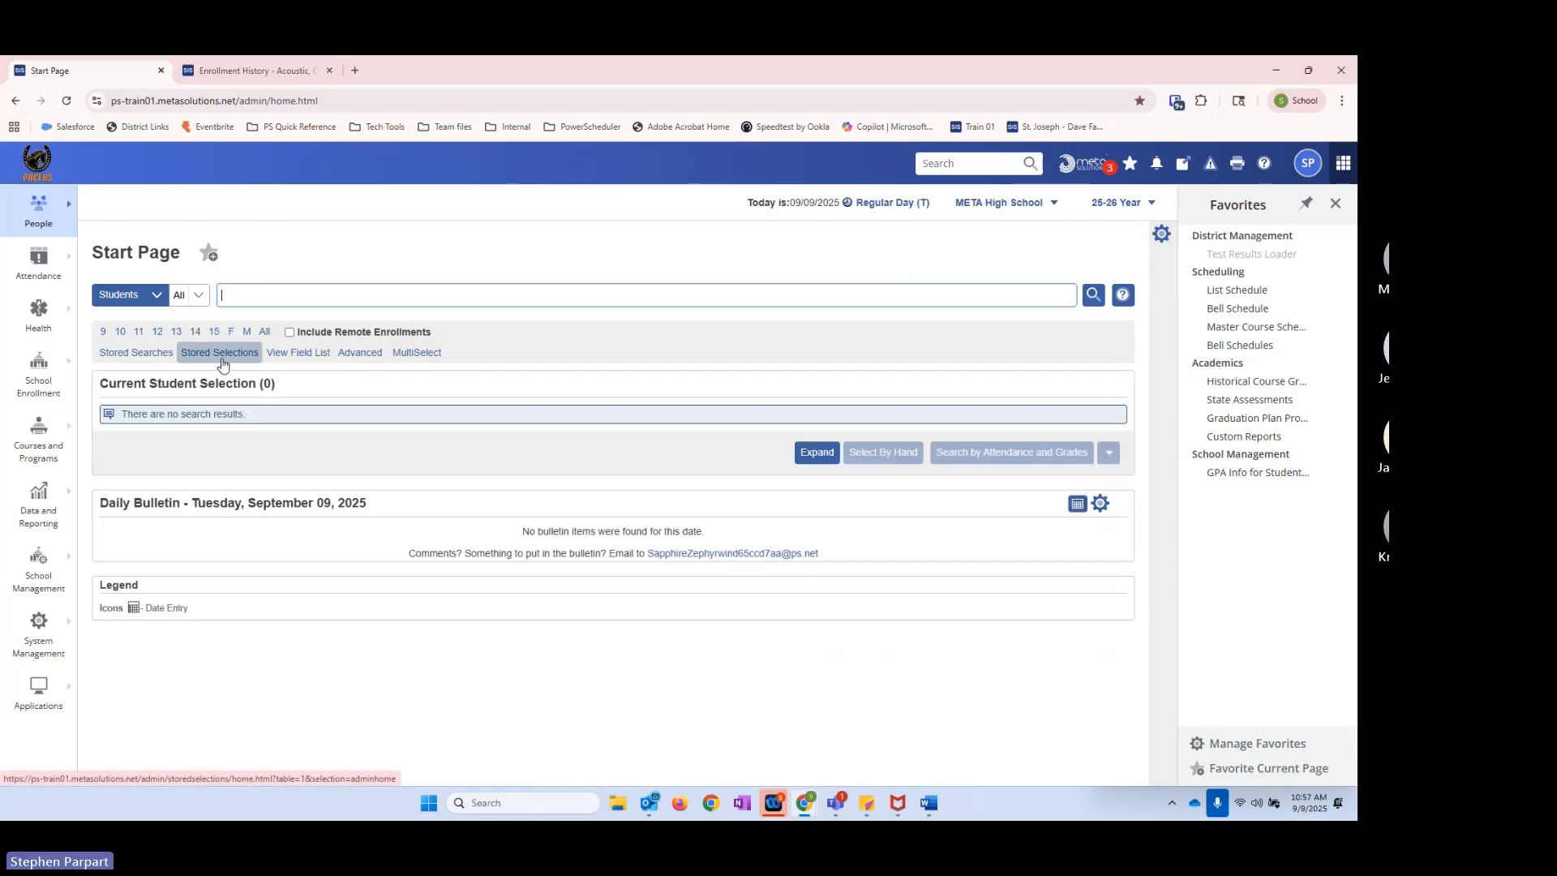
pyautogui.click(220, 352)
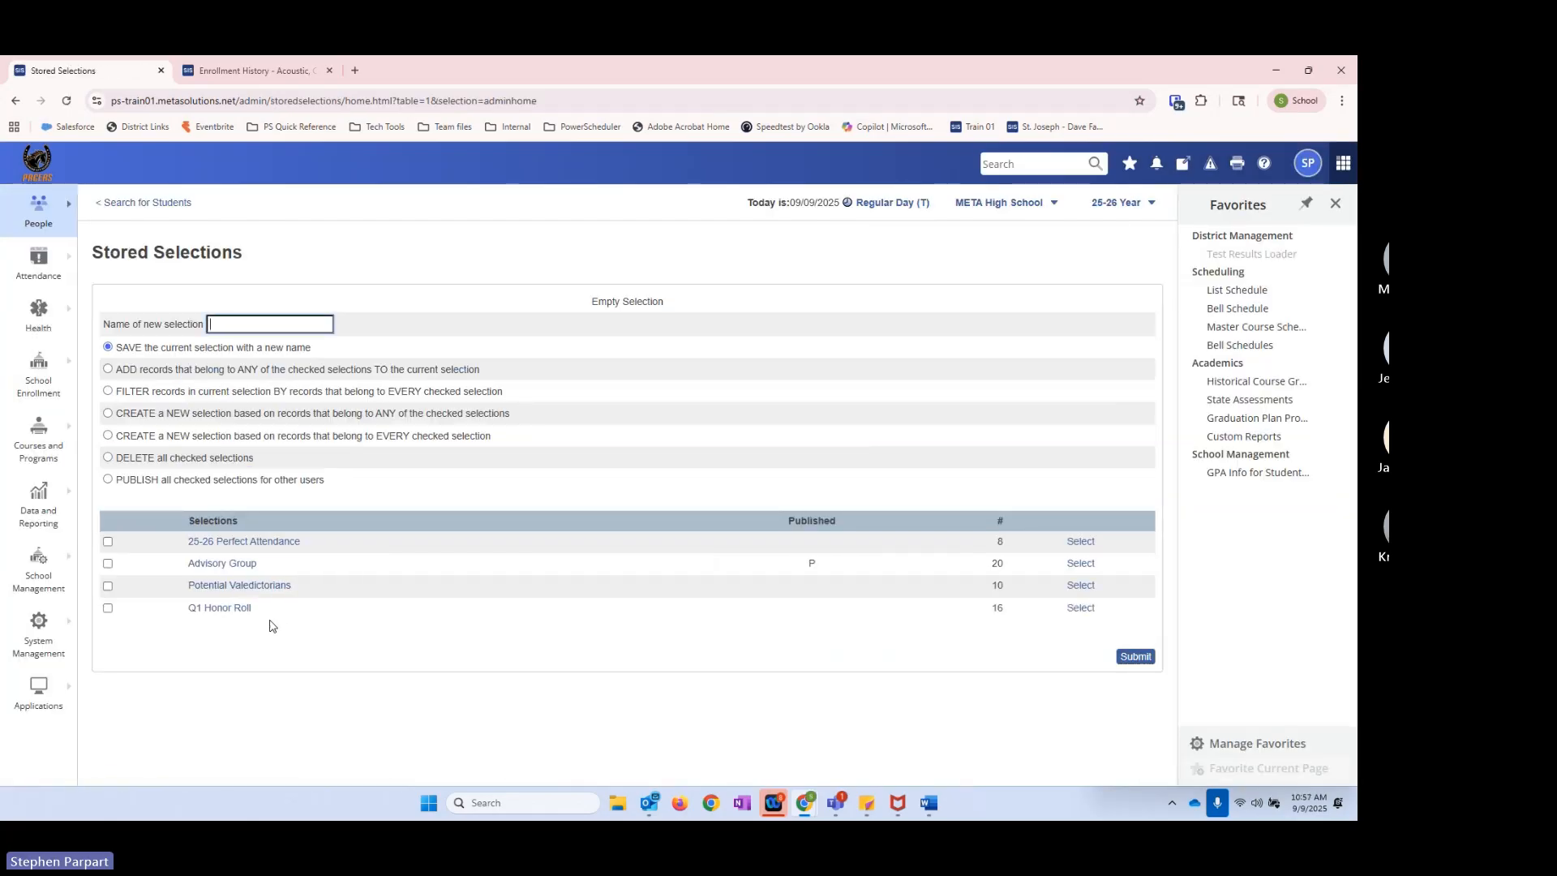
# Step: Rename the Potential Valedictorians stored selection as 2026 Valedictorian Potentials
pyautogui.click(206, 593)
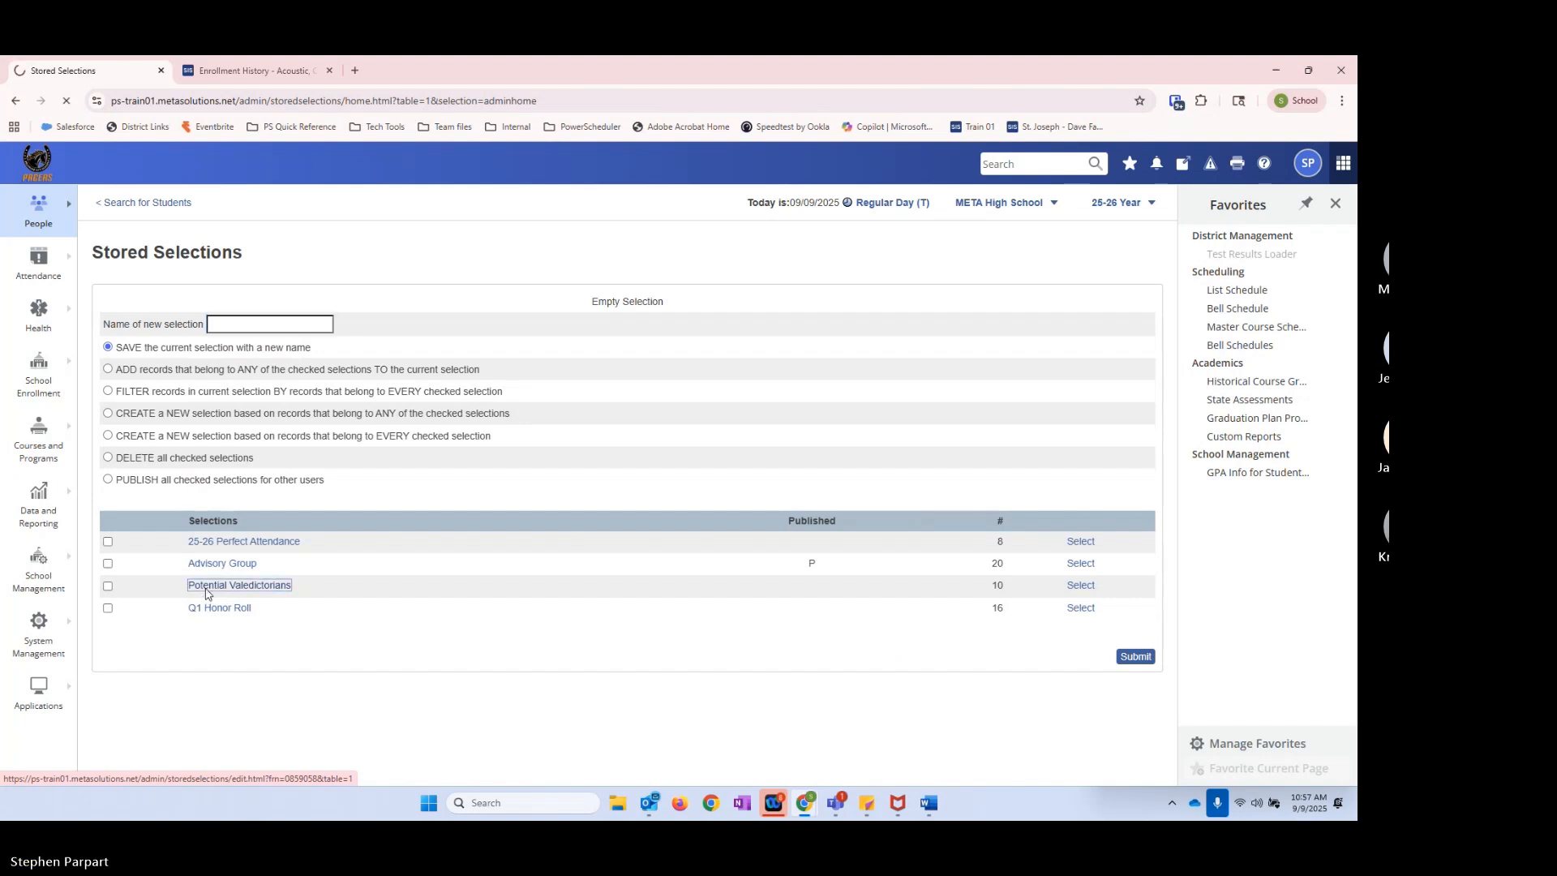
pyautogui.moveTo(268, 302); pyautogui.dragTo(151, 304)
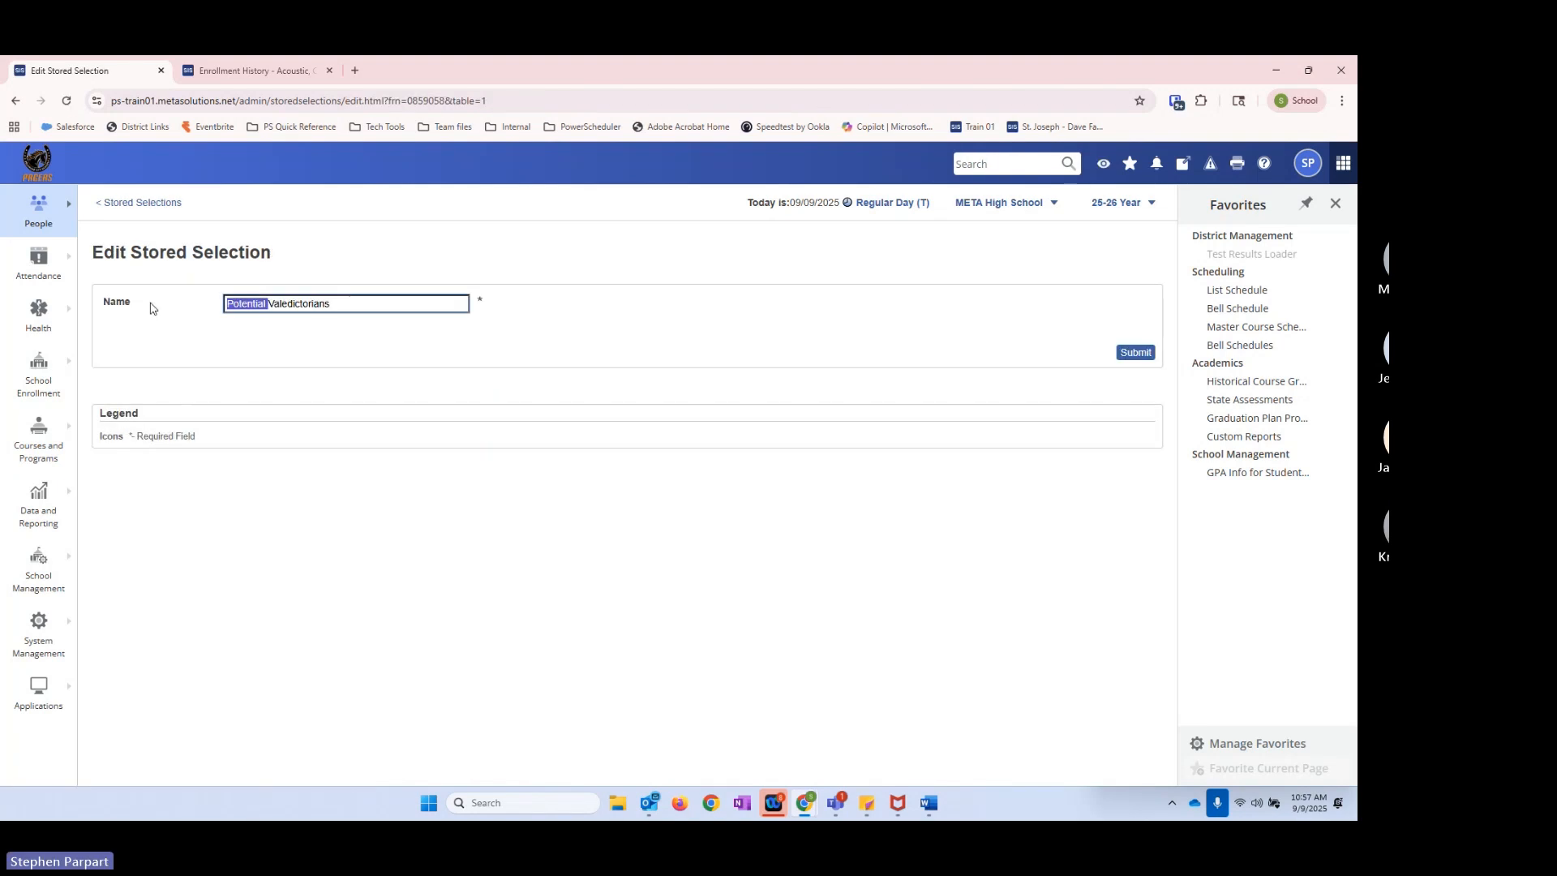
pyautogui.write('2026')
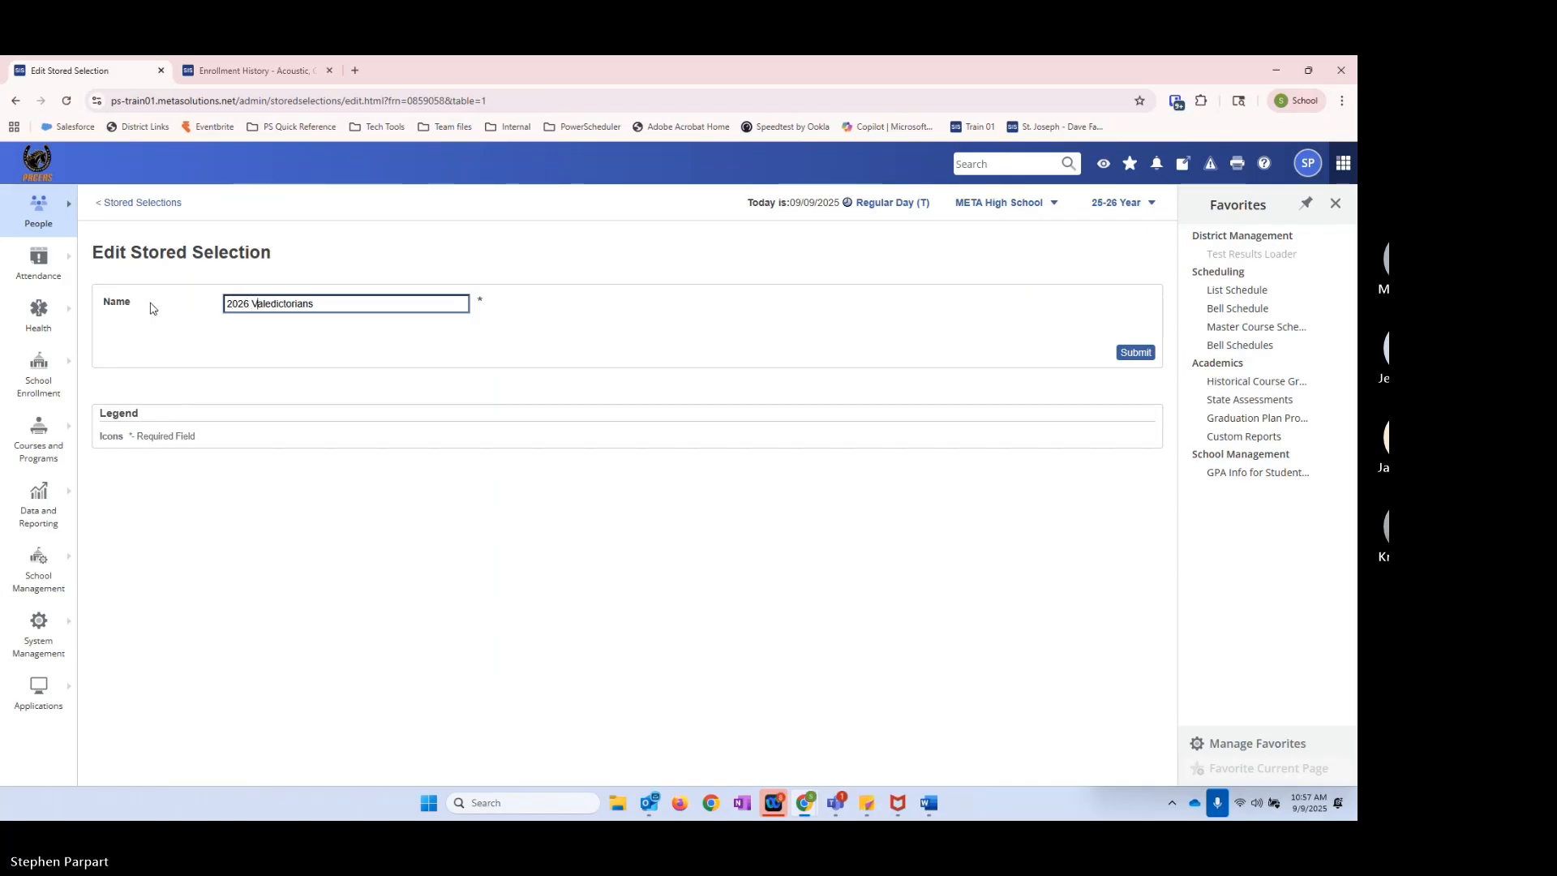
pyautogui.press('End')
pyautogui.write('otential')
pyautogui.click(1135, 352)
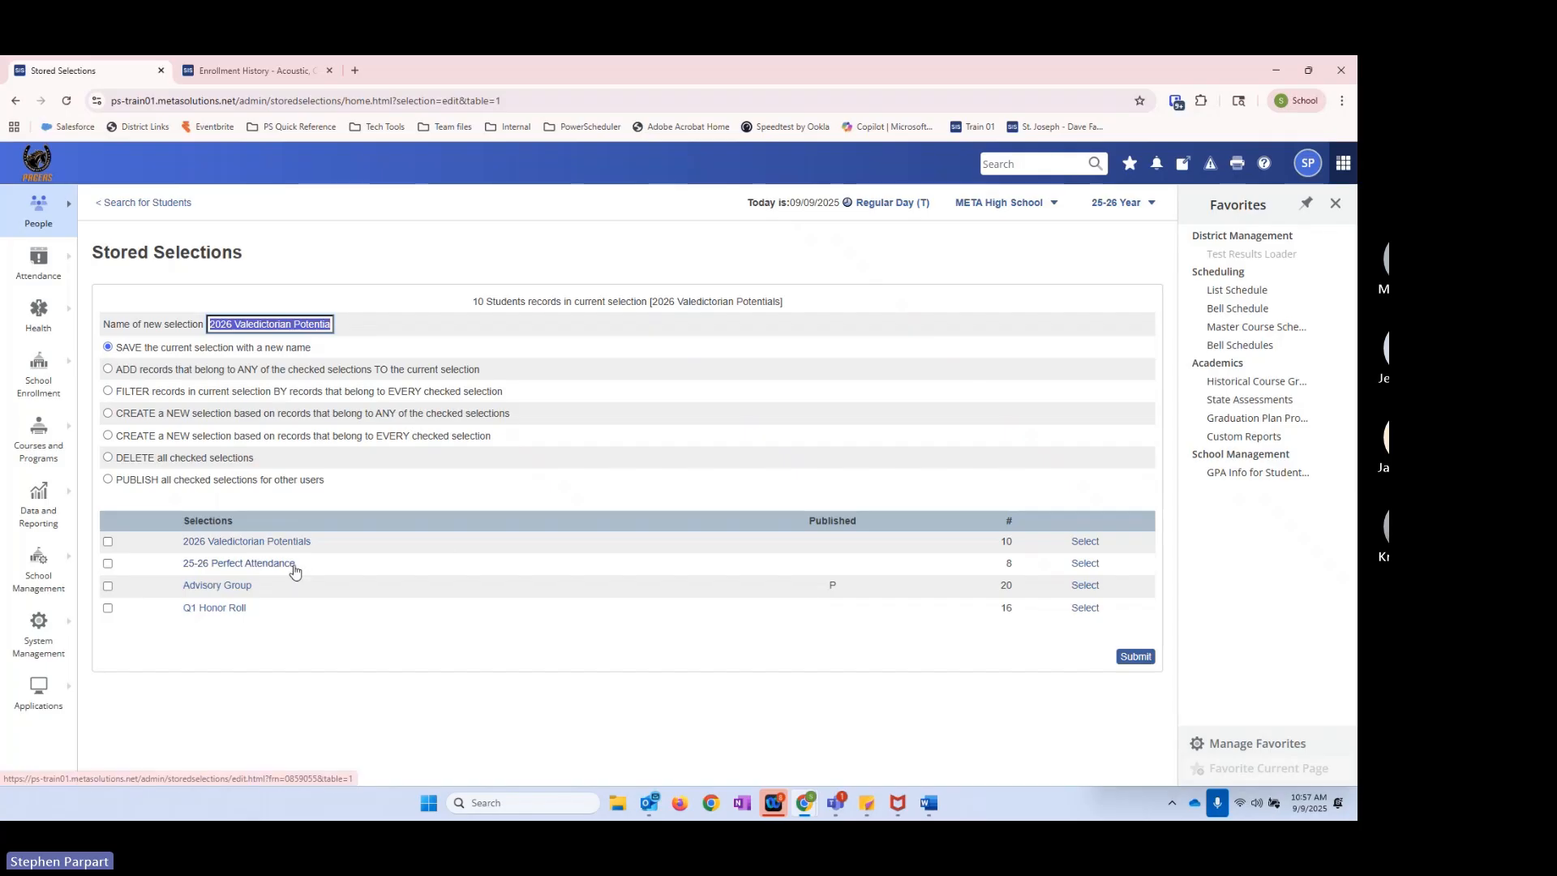
# Step: Examine the published marker and the record count of the Advisory Group stored selection
pyautogui.doubleClick(833, 586)
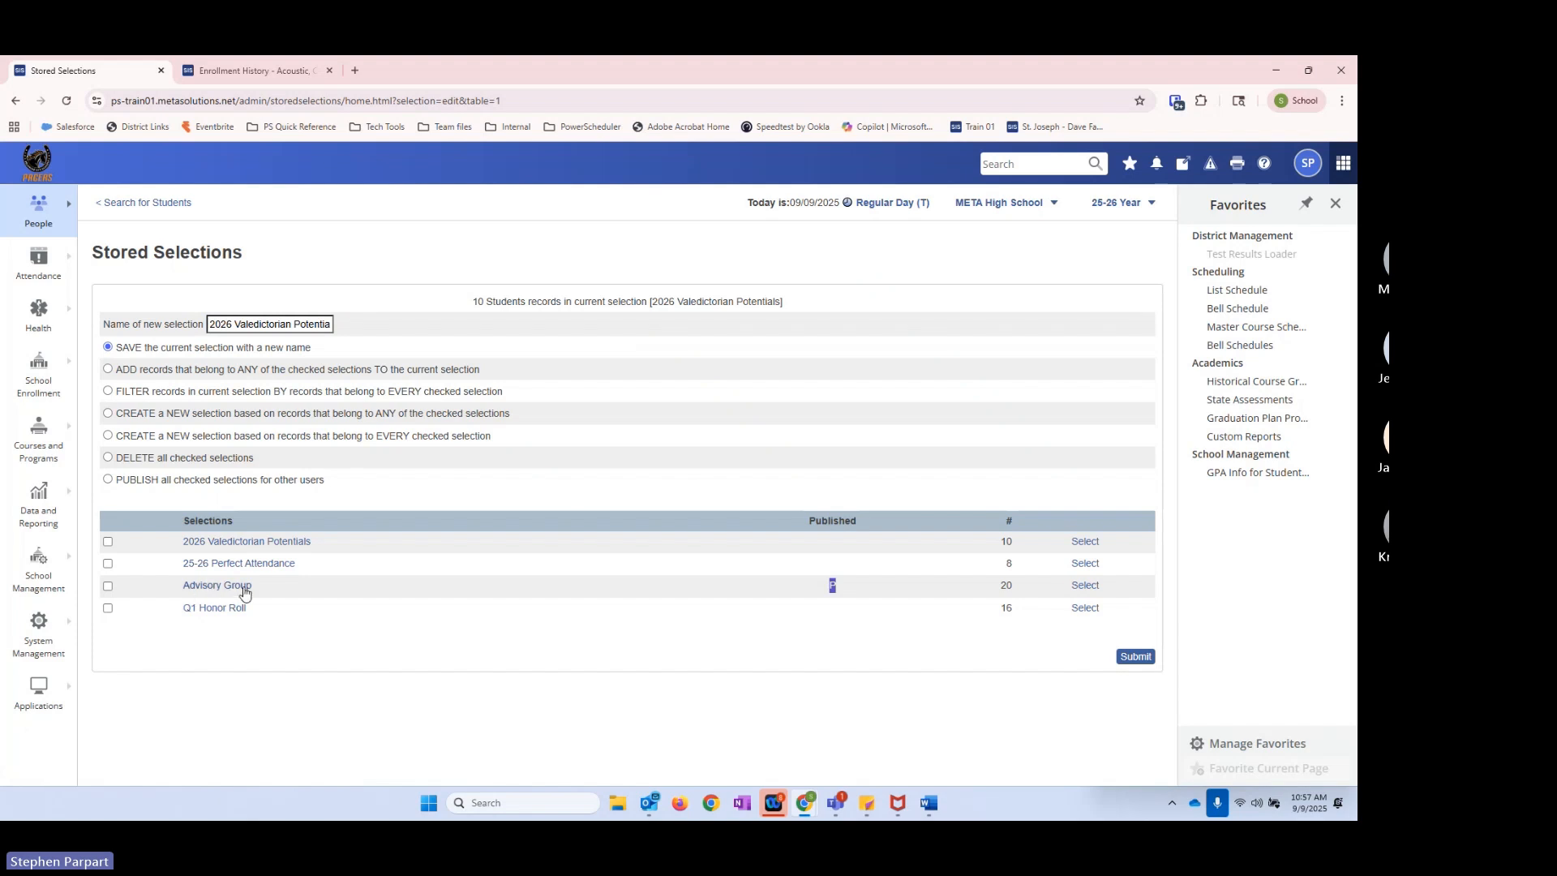
pyautogui.doubleClick(1006, 585)
pyautogui.click(1011, 587)
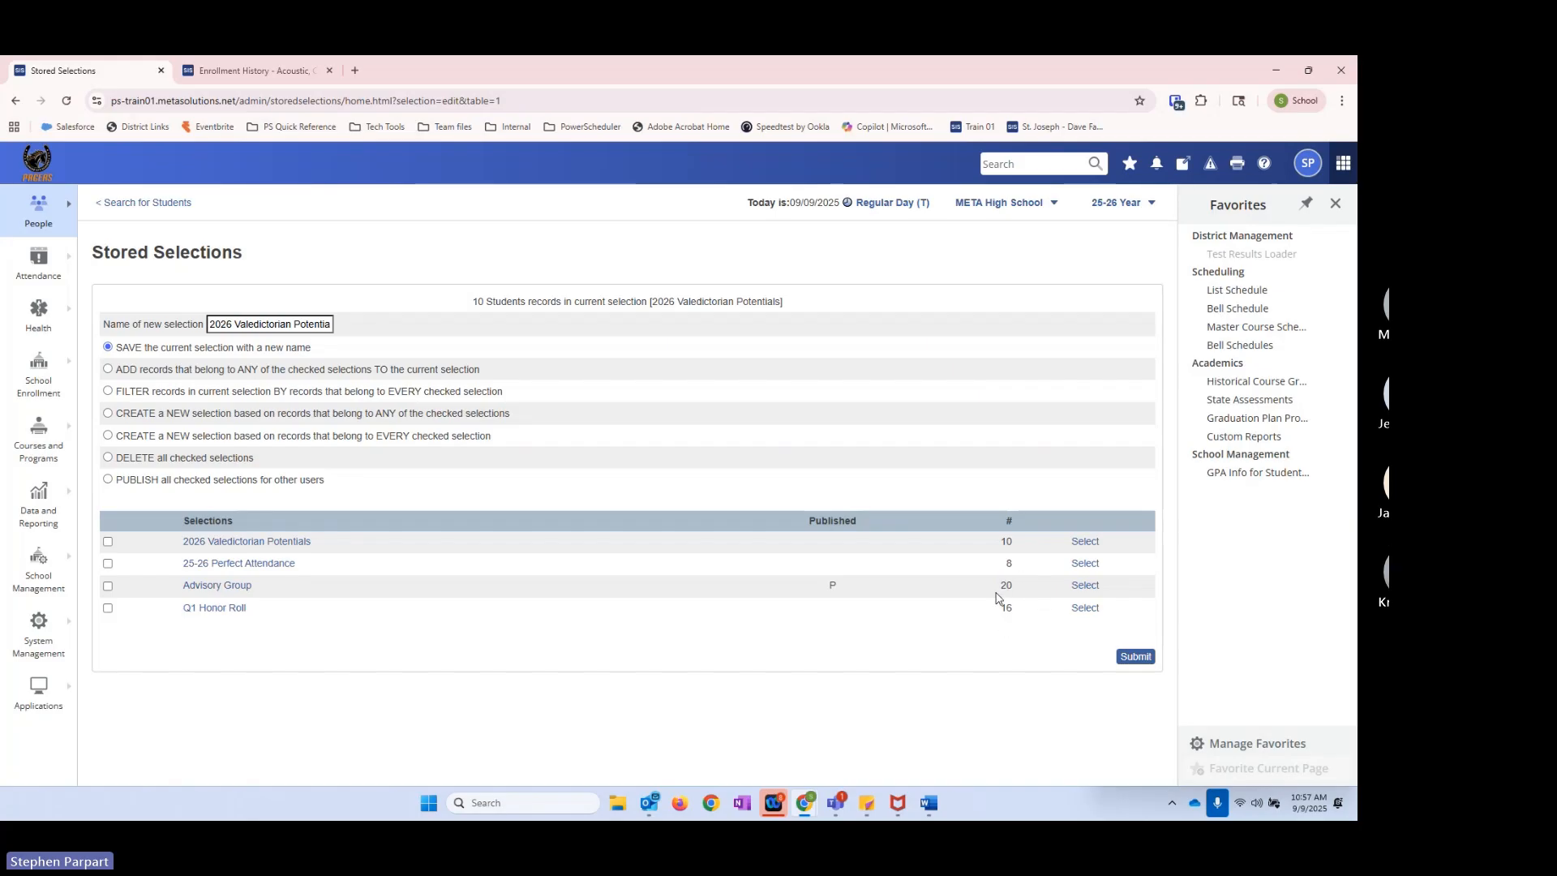
pyautogui.doubleClick(835, 587)
pyautogui.click(795, 605)
# Step: Rename the Advisory Group stored selection by putting the advisor's surname in possessive form before the existing name
pyautogui.click(199, 589)
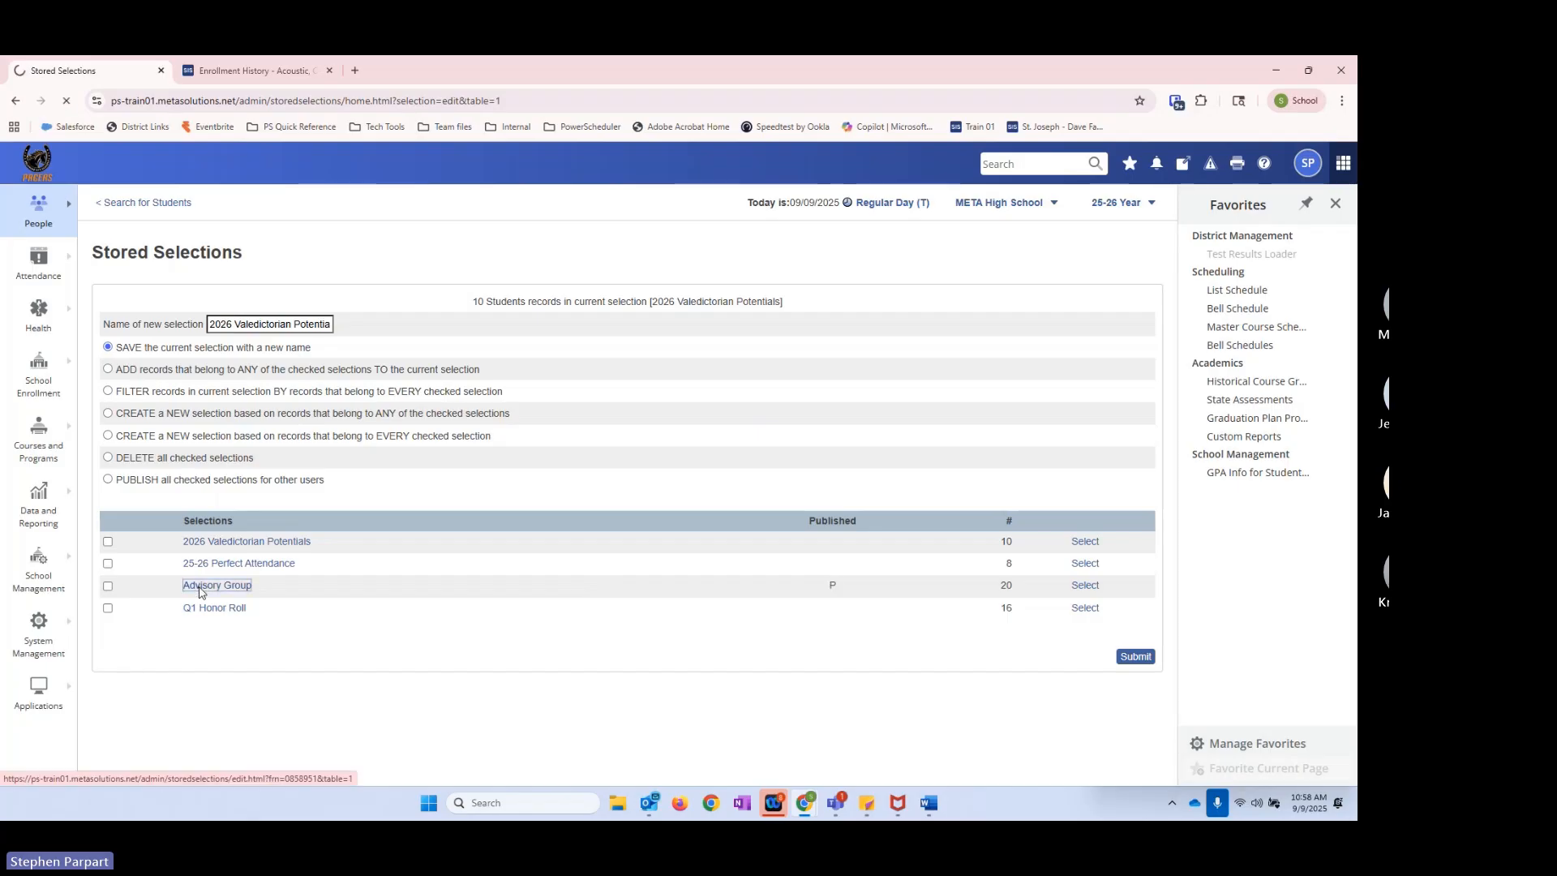
pyautogui.click(262, 306)
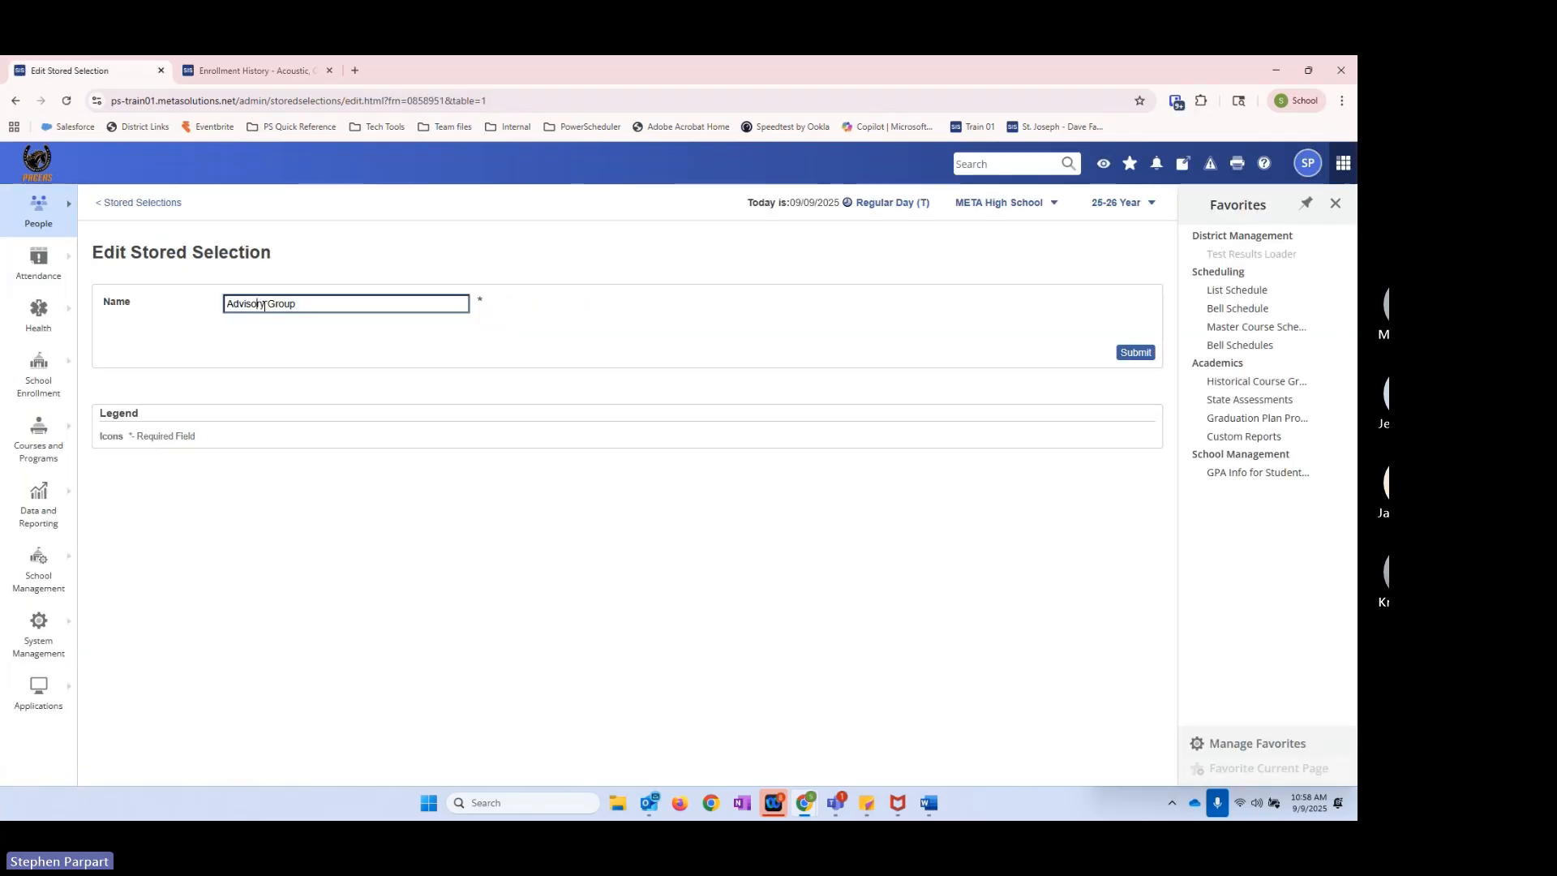
pyautogui.doubleClick(262, 306)
pyautogui.press('Home')
pyautogui.write('Paprar')
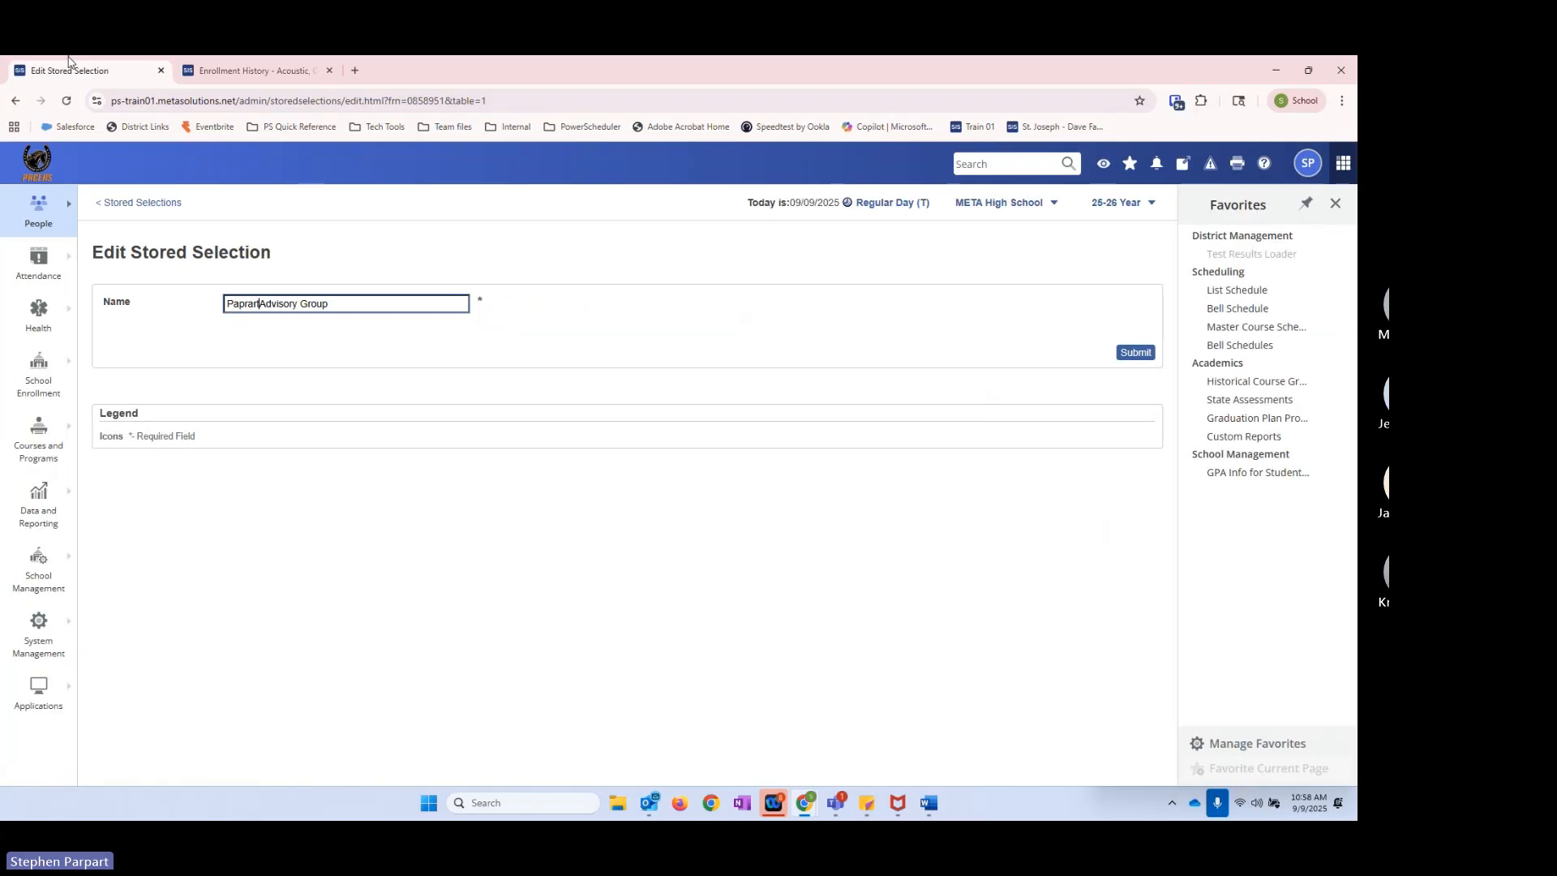
pyautogui.press('BackSpace')
pyautogui.press('BackSpace')
pyautogui.press('BackSpace')
pyautogui.press('BackSpace')
pyautogui.write("rpart's")
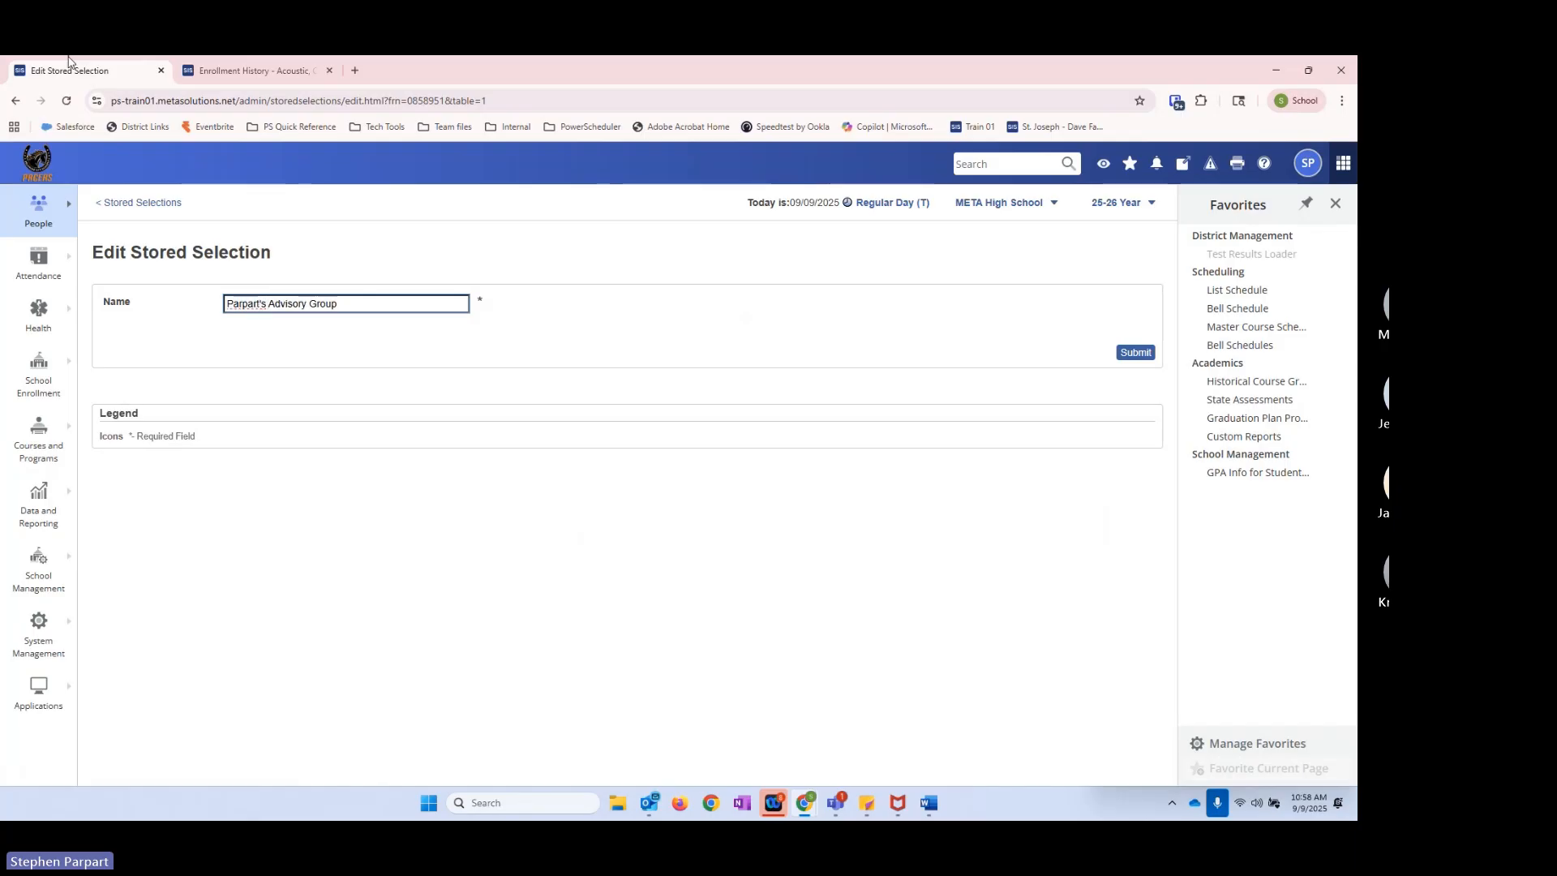
pyautogui.click(1138, 352)
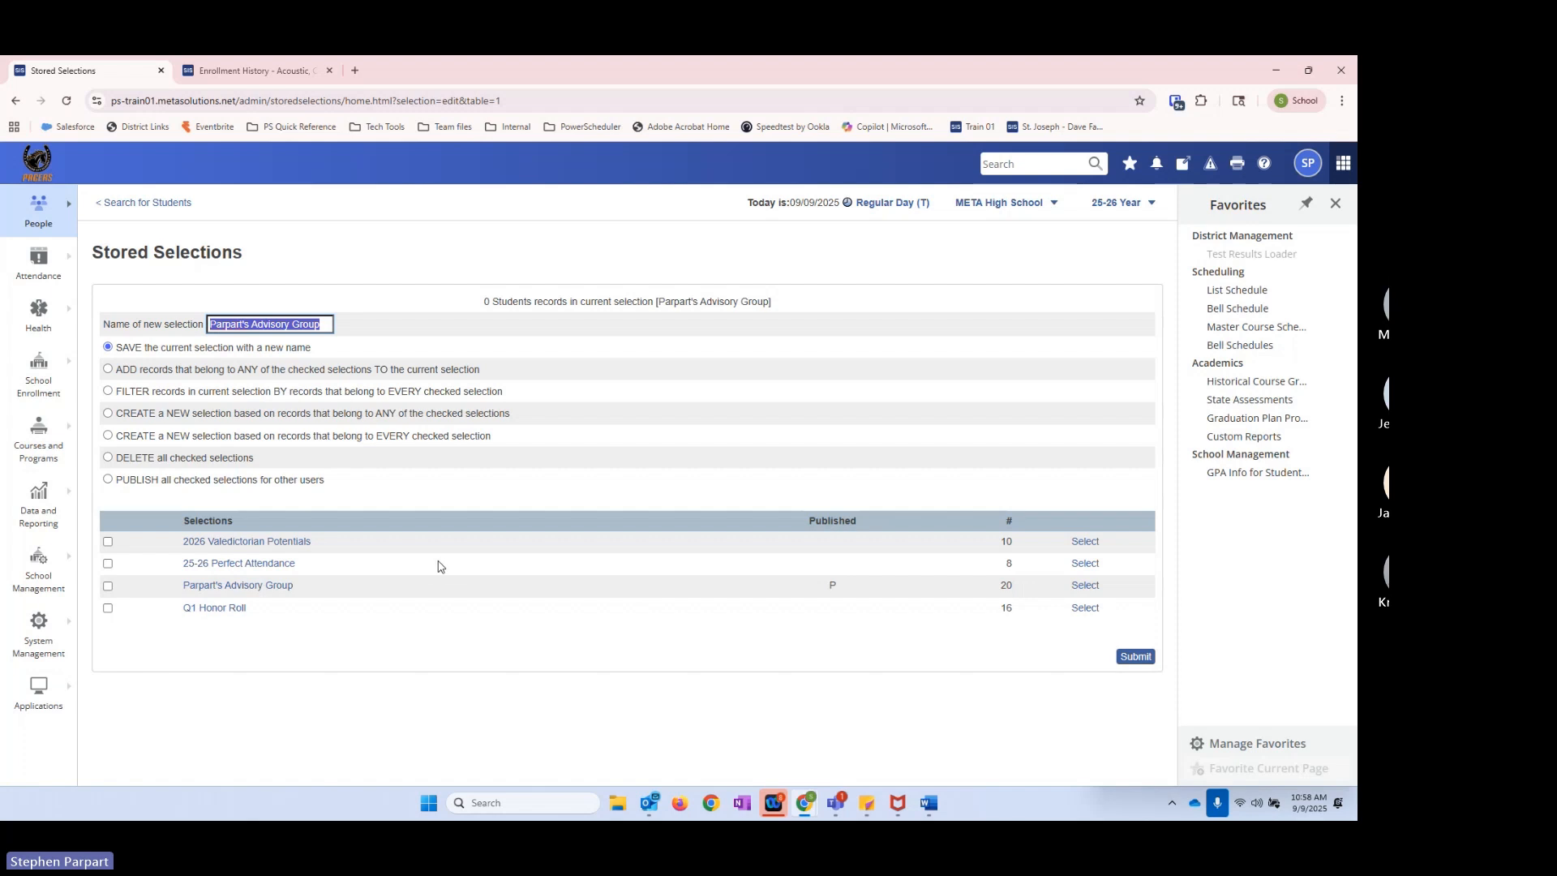
# Step: Publish the 2026 Valedictorian Potentials stored selection for other users
pyautogui.click(108, 543)
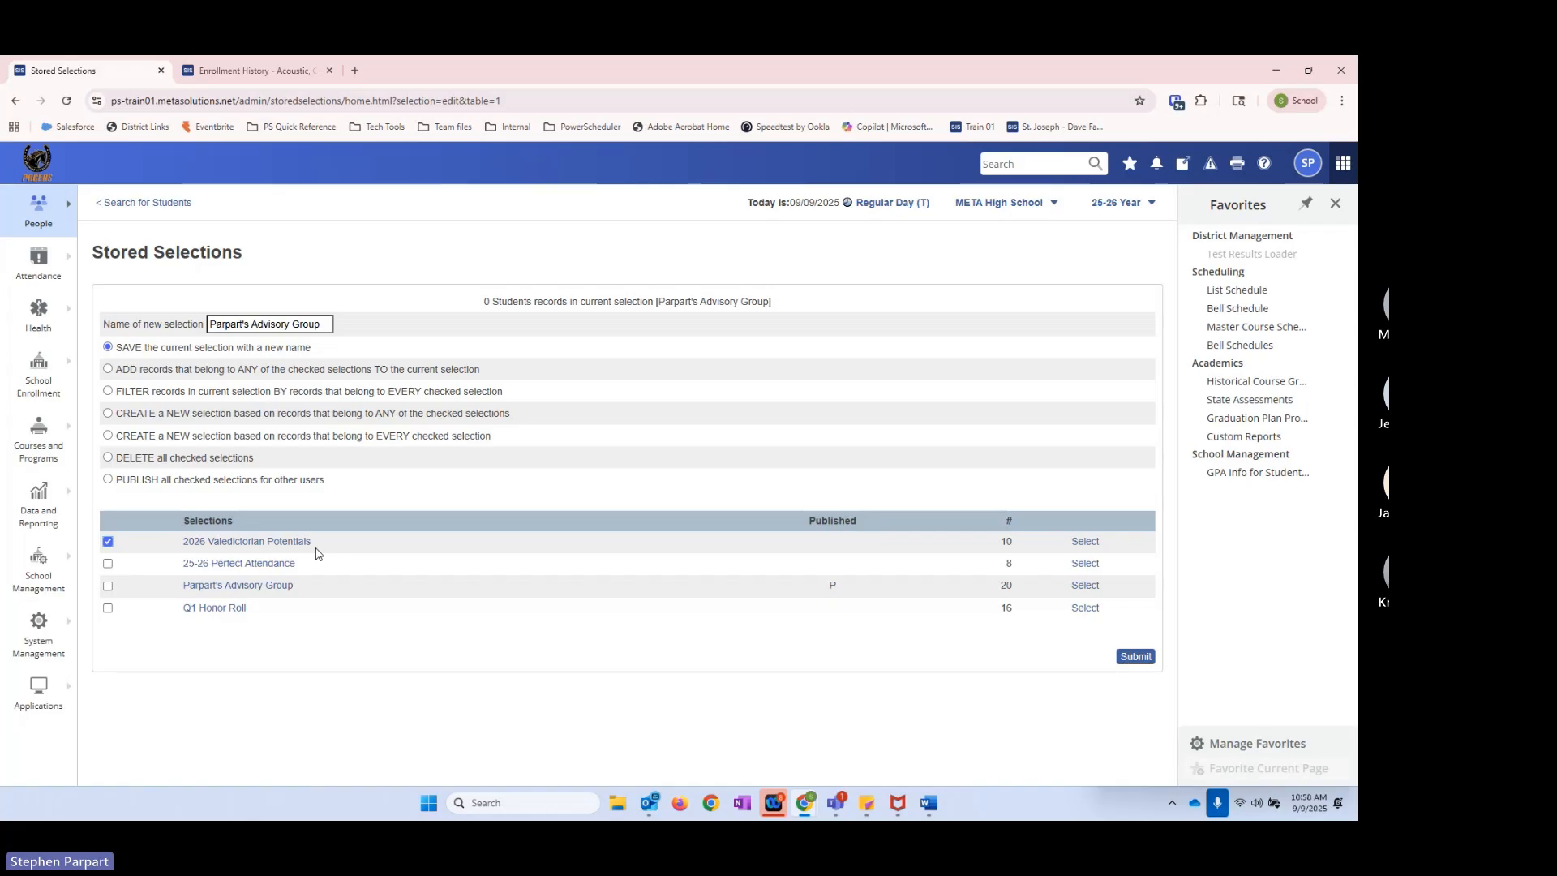
pyautogui.click(108, 479)
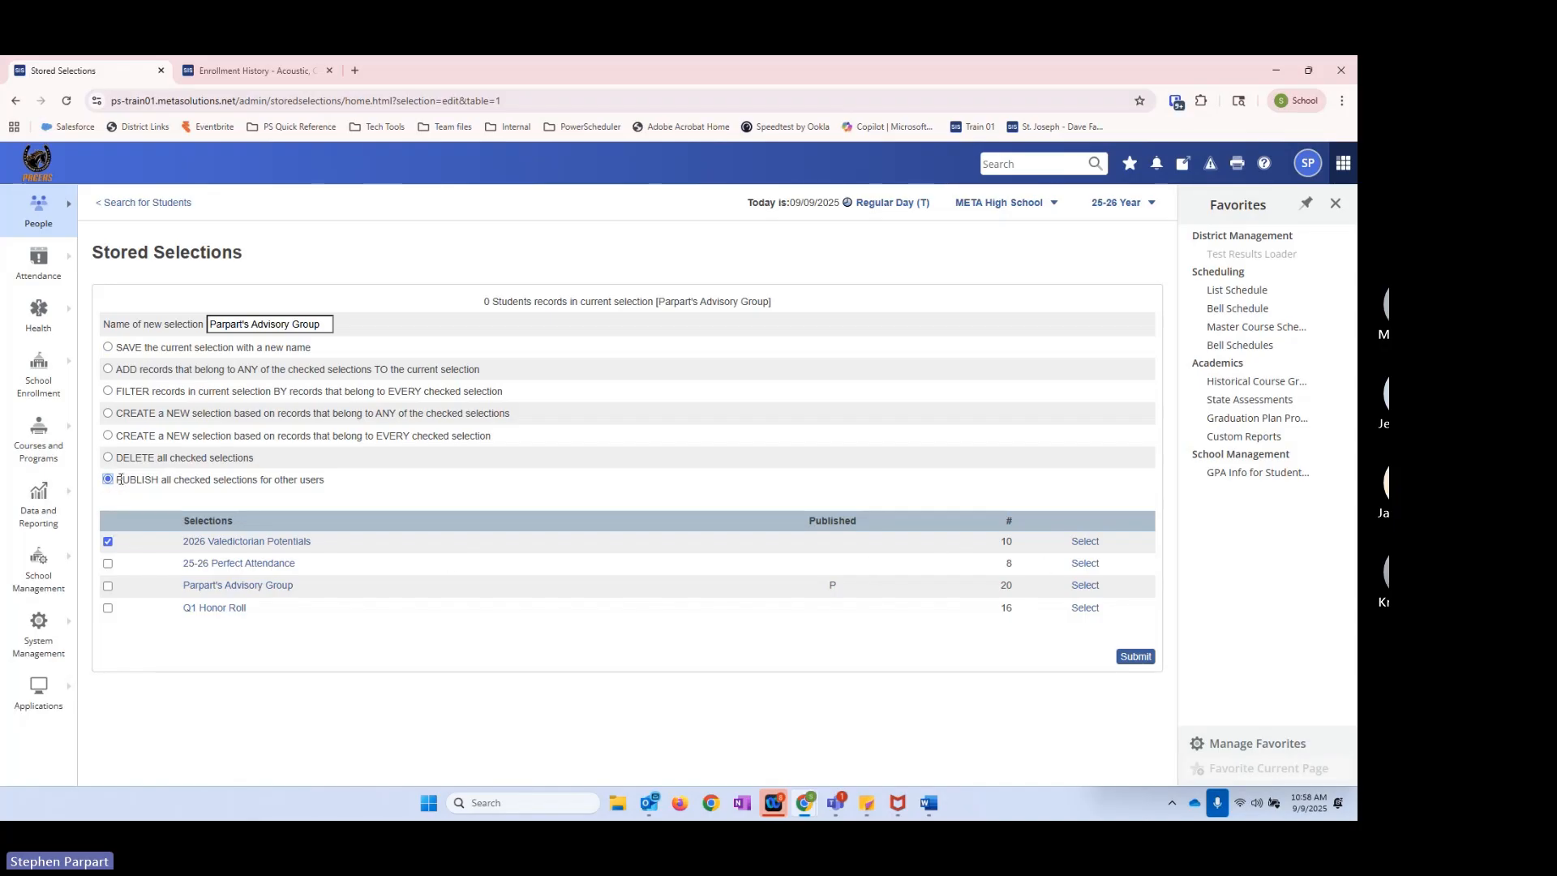
pyautogui.moveTo(121, 482); pyautogui.dragTo(226, 483)
pyautogui.click(192, 494)
pyautogui.click(1136, 658)
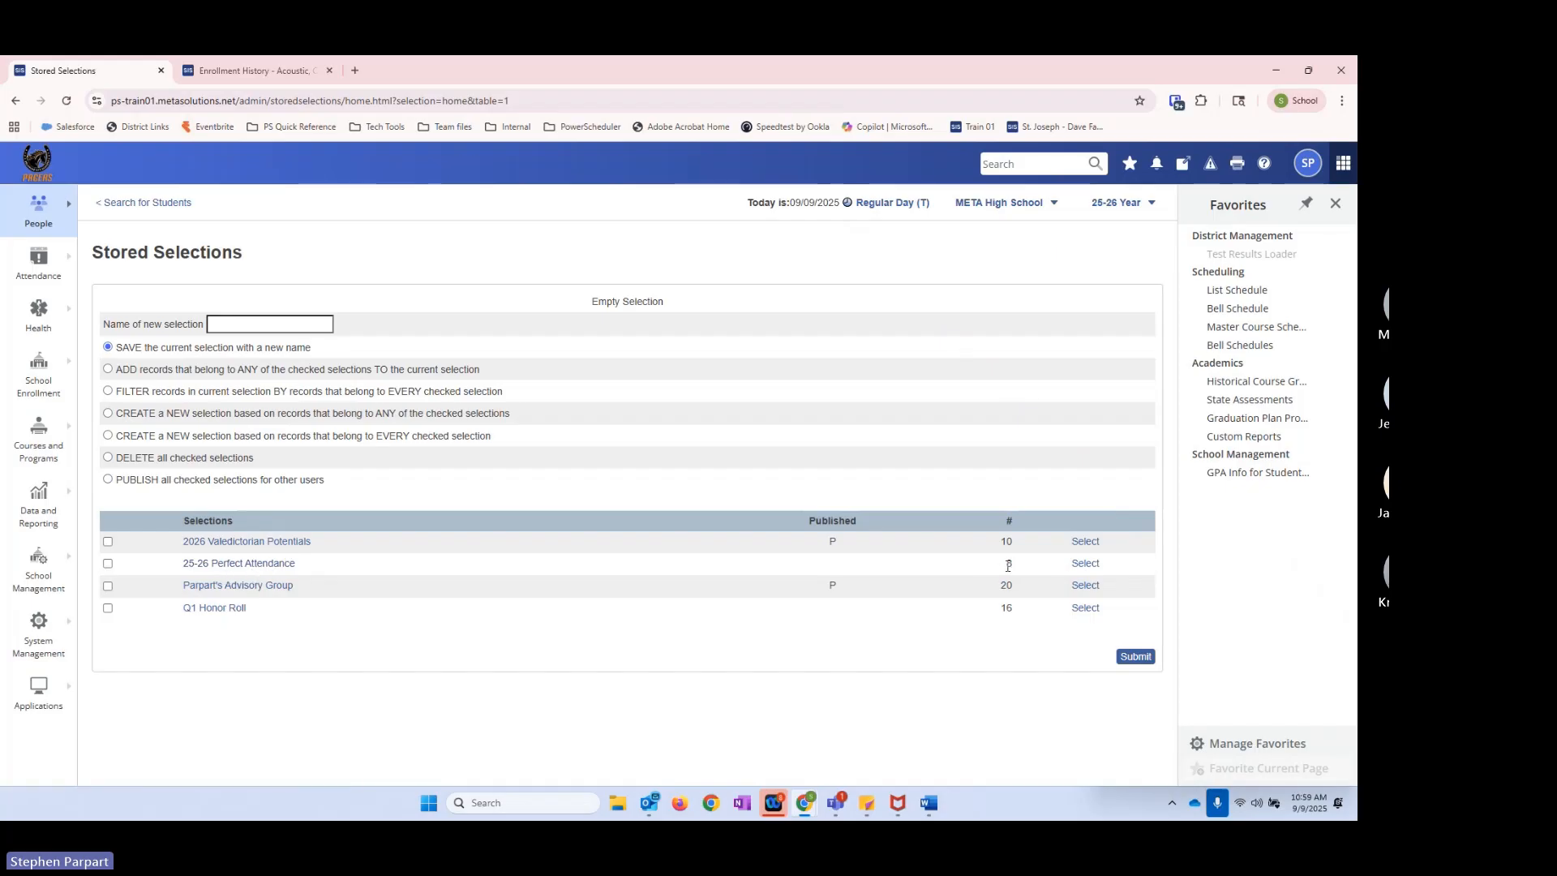
pyautogui.click(107, 564)
pyautogui.click(108, 459)
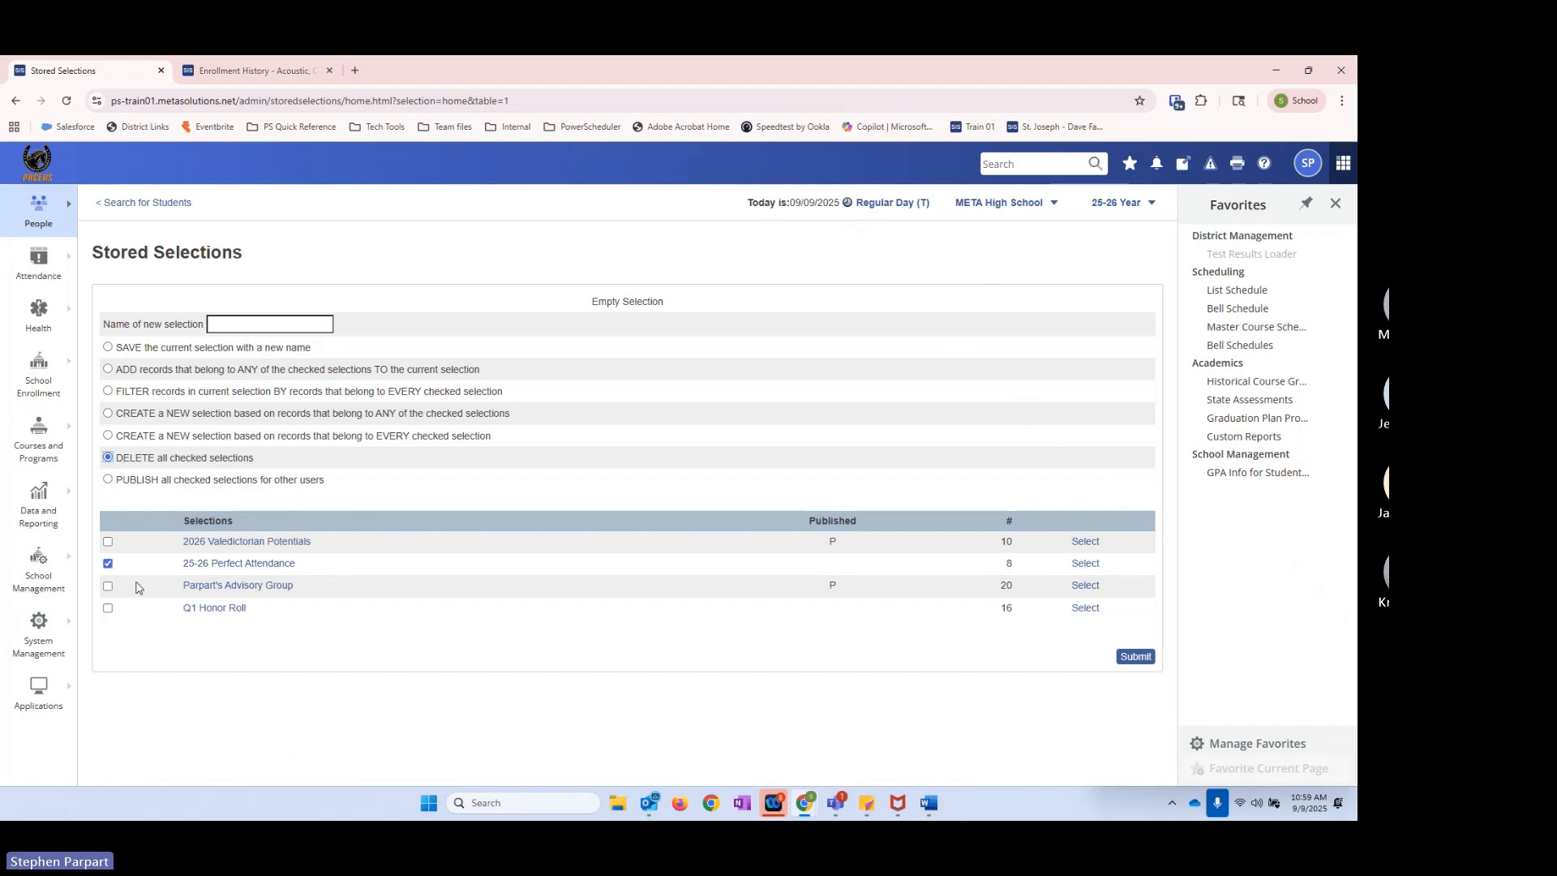
pyautogui.click(108, 563)
pyautogui.moveTo(1001, 610); pyautogui.dragTo(1014, 619)
pyautogui.click(1026, 616)
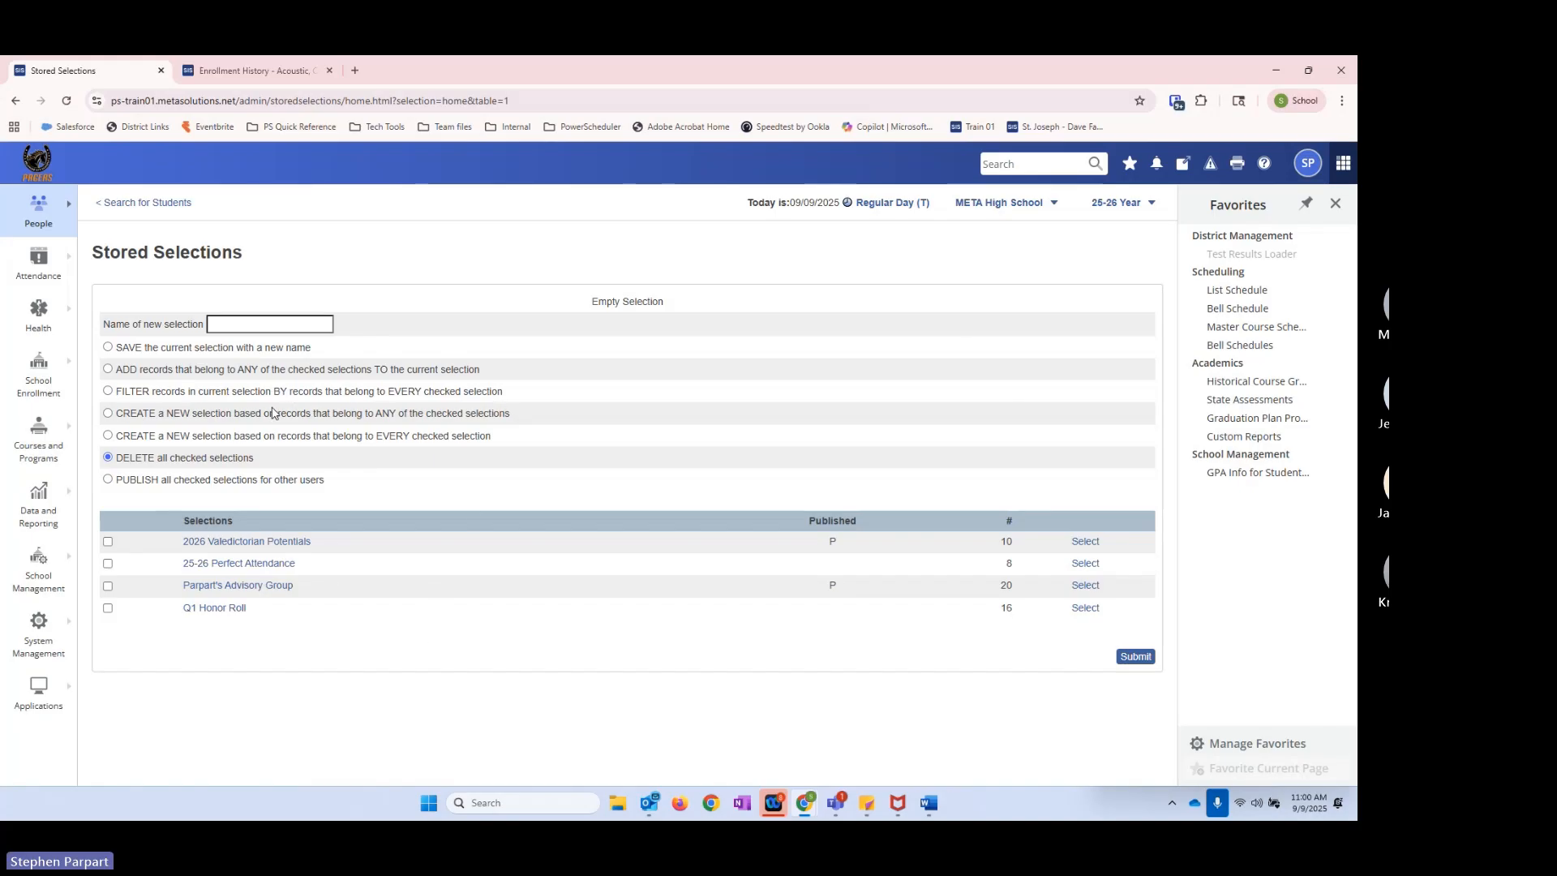
# Step: Load the 2026 Valedictorian Potentials stored selection and open a Custom Student List for its students
pyautogui.click(1085, 542)
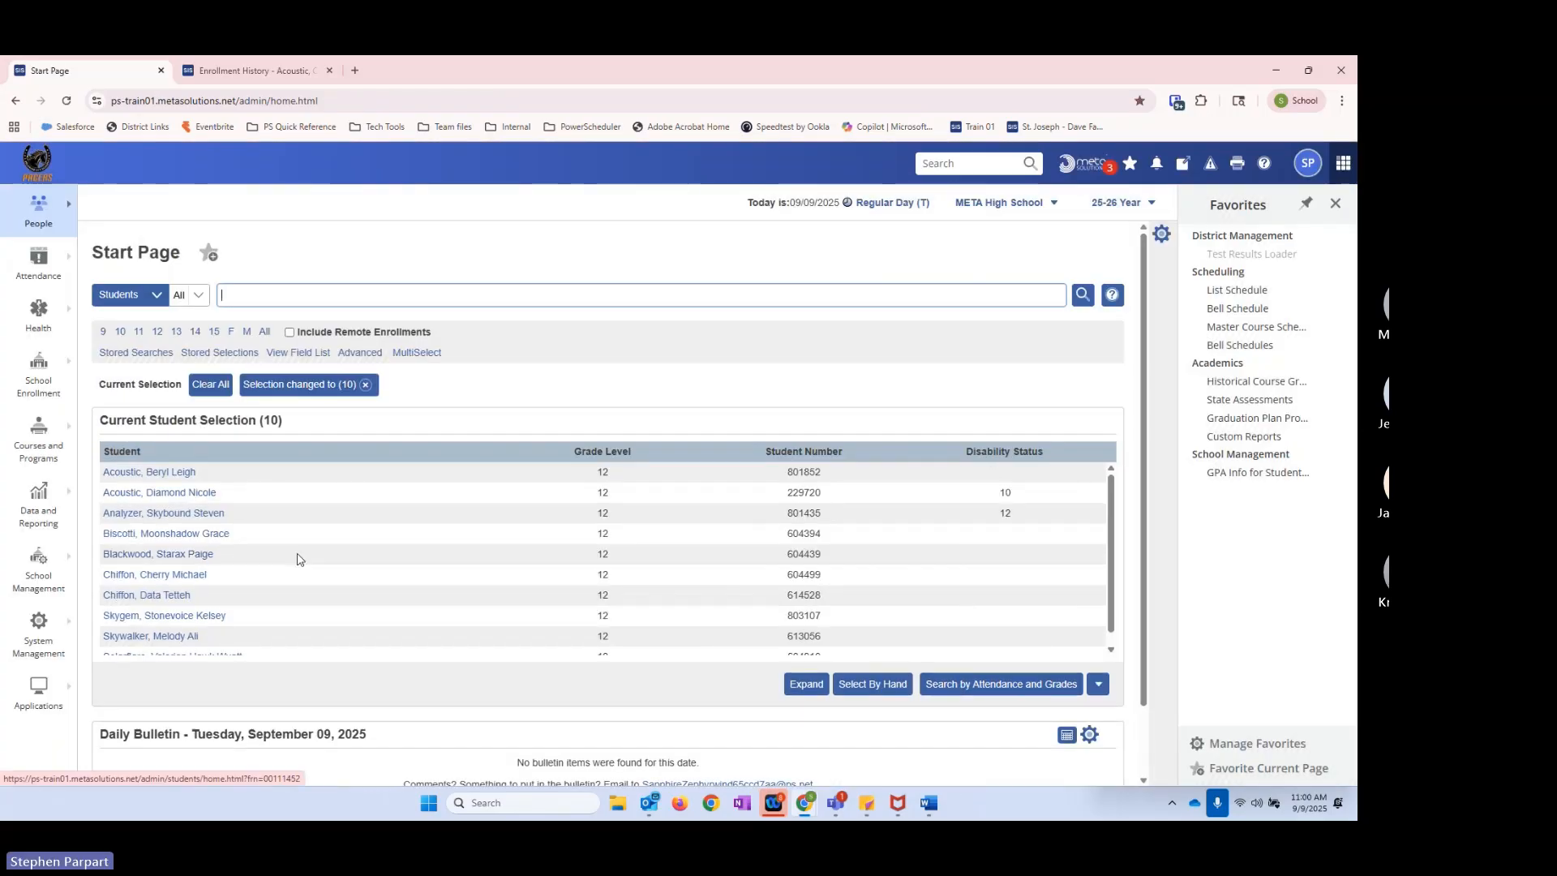
pyautogui.click(1098, 683)
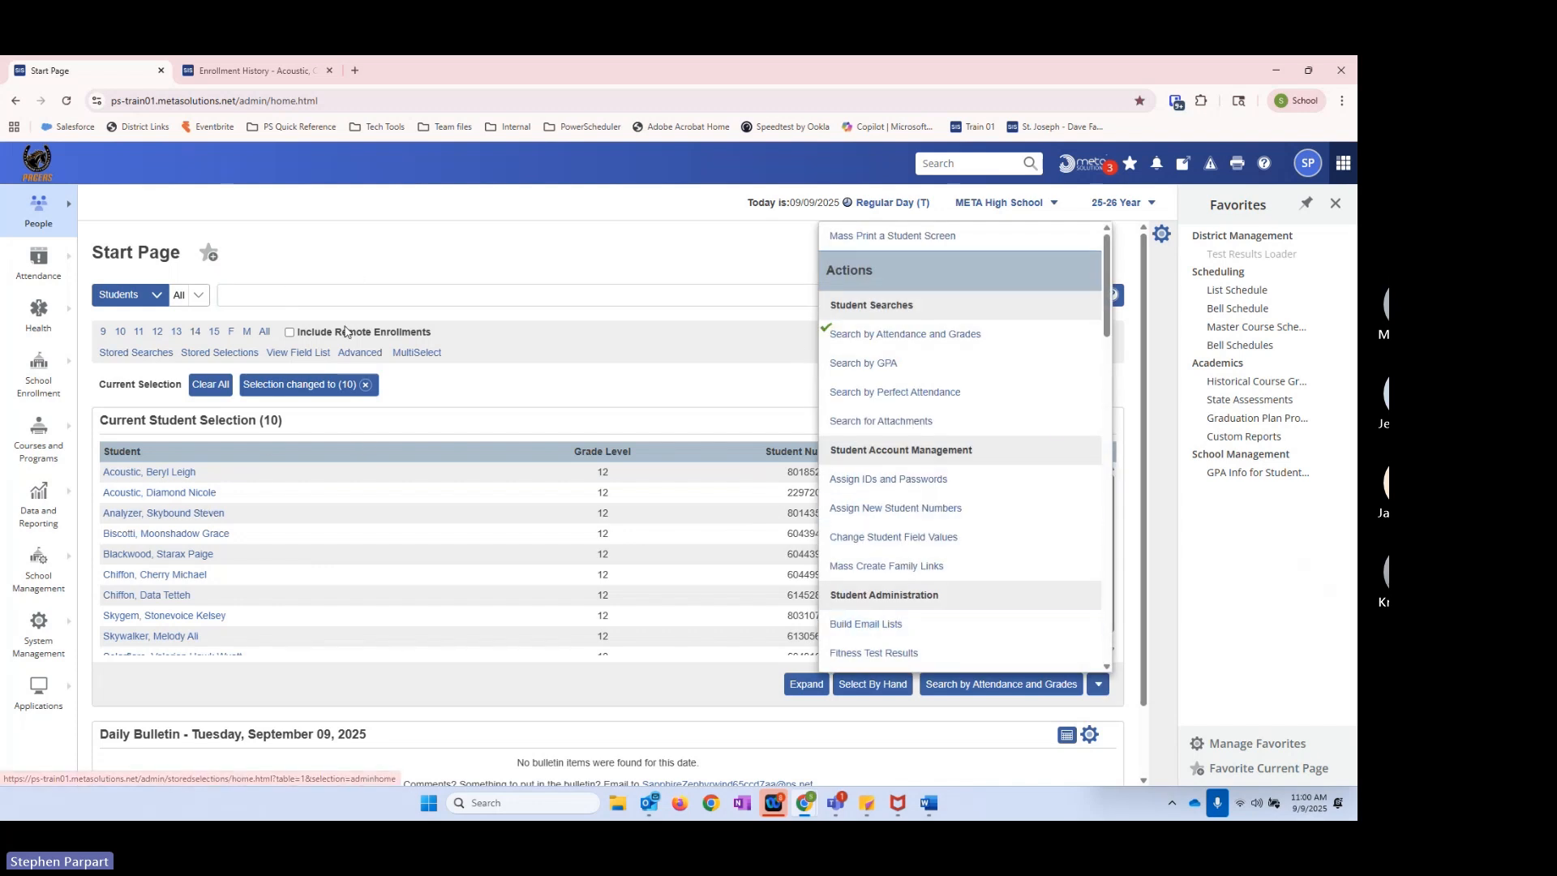
pyautogui.click(247, 330)
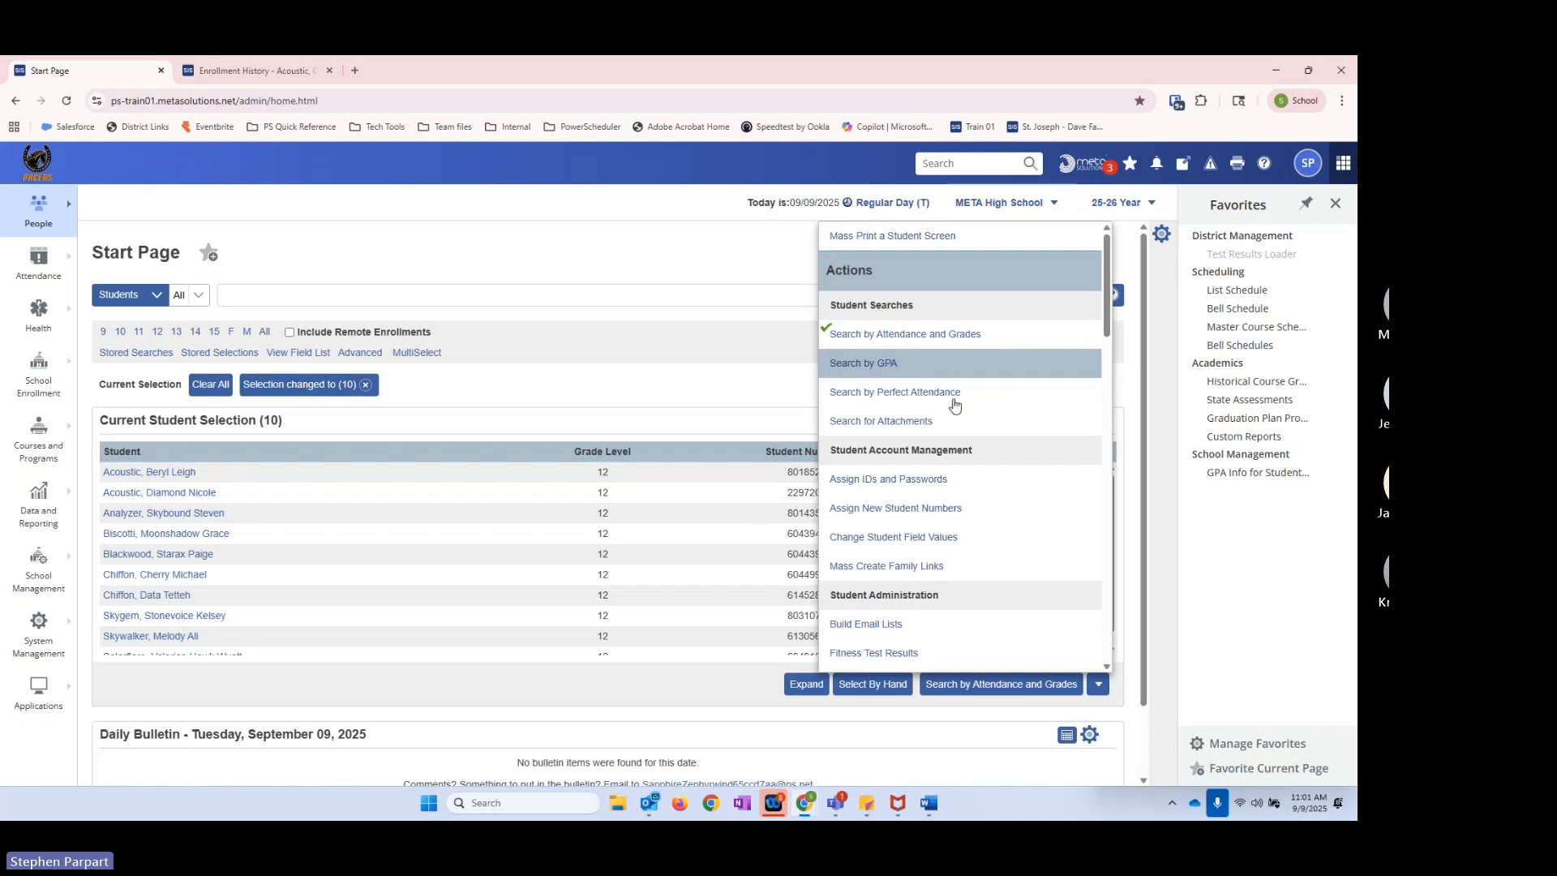
pyautogui.scroll(-1, 933, 591)
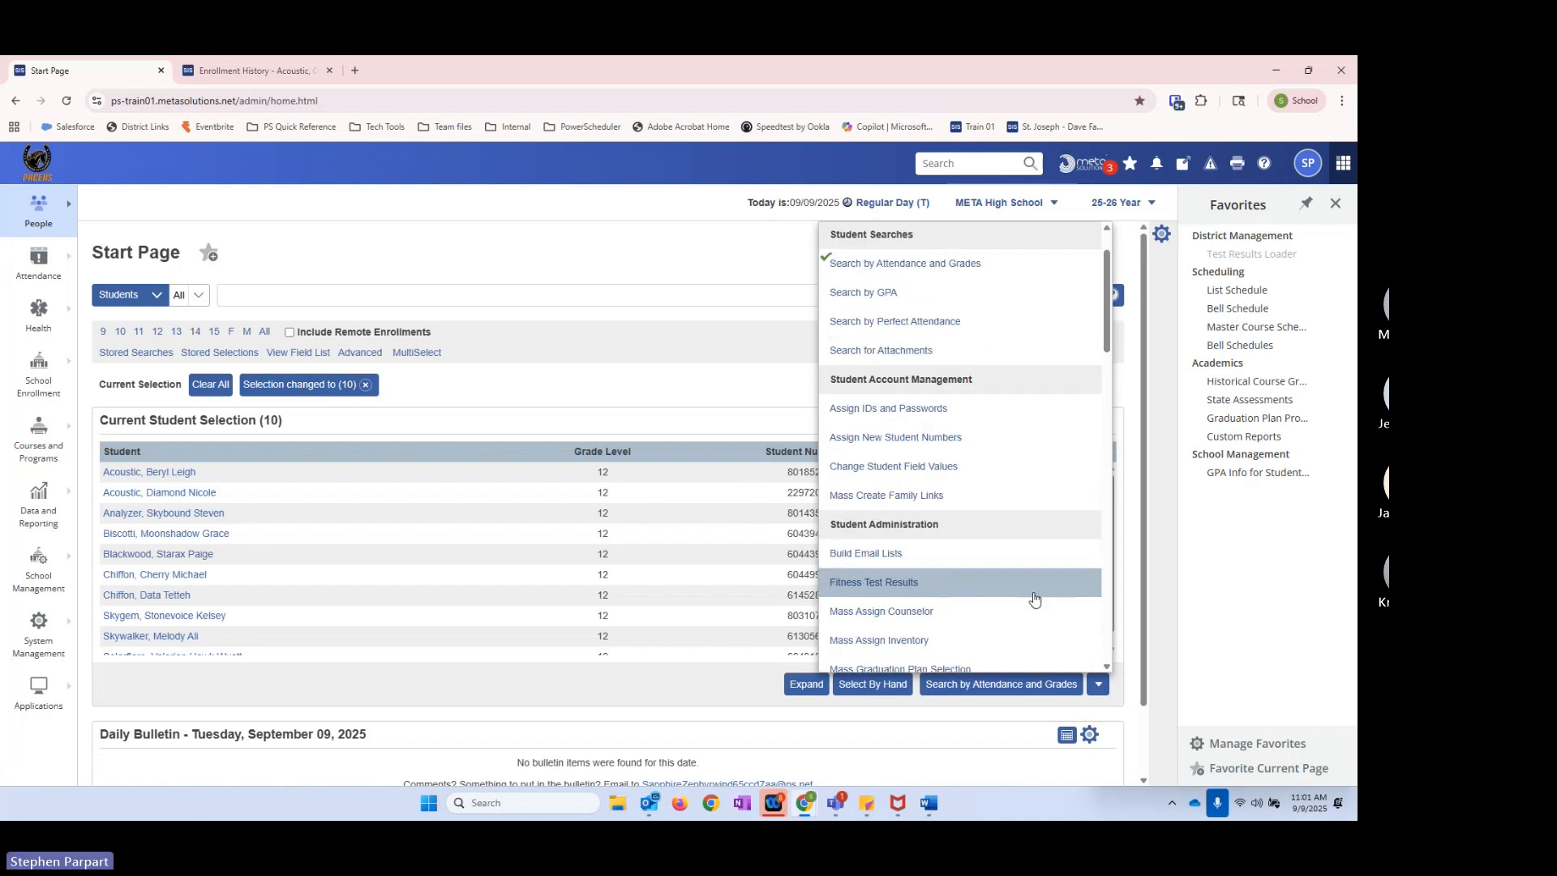
pyautogui.scroll(-5, 1029, 593)
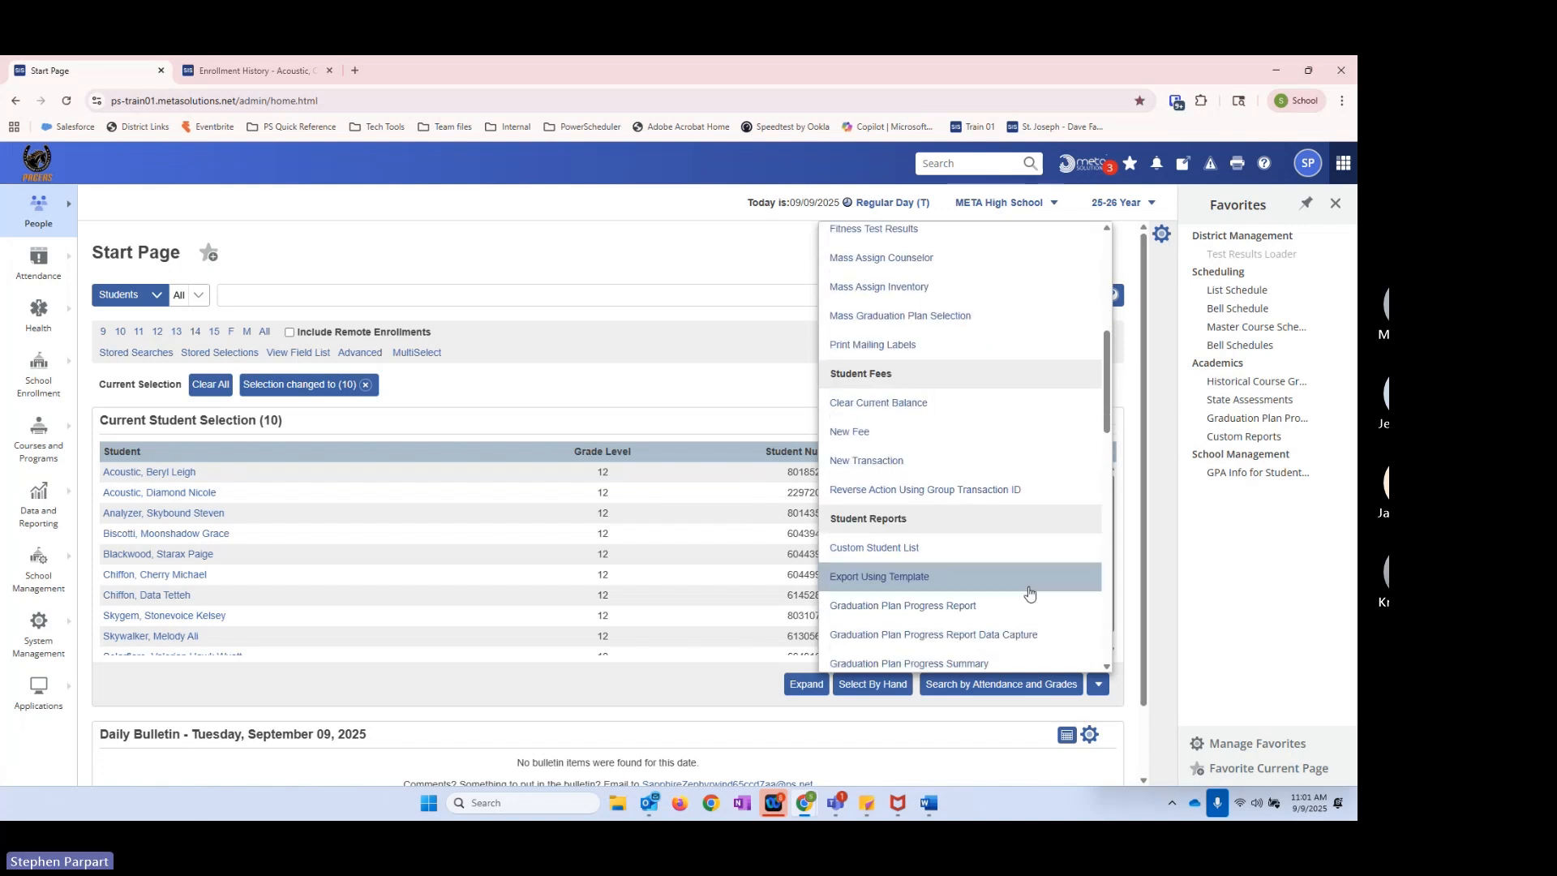
pyautogui.click(902, 549)
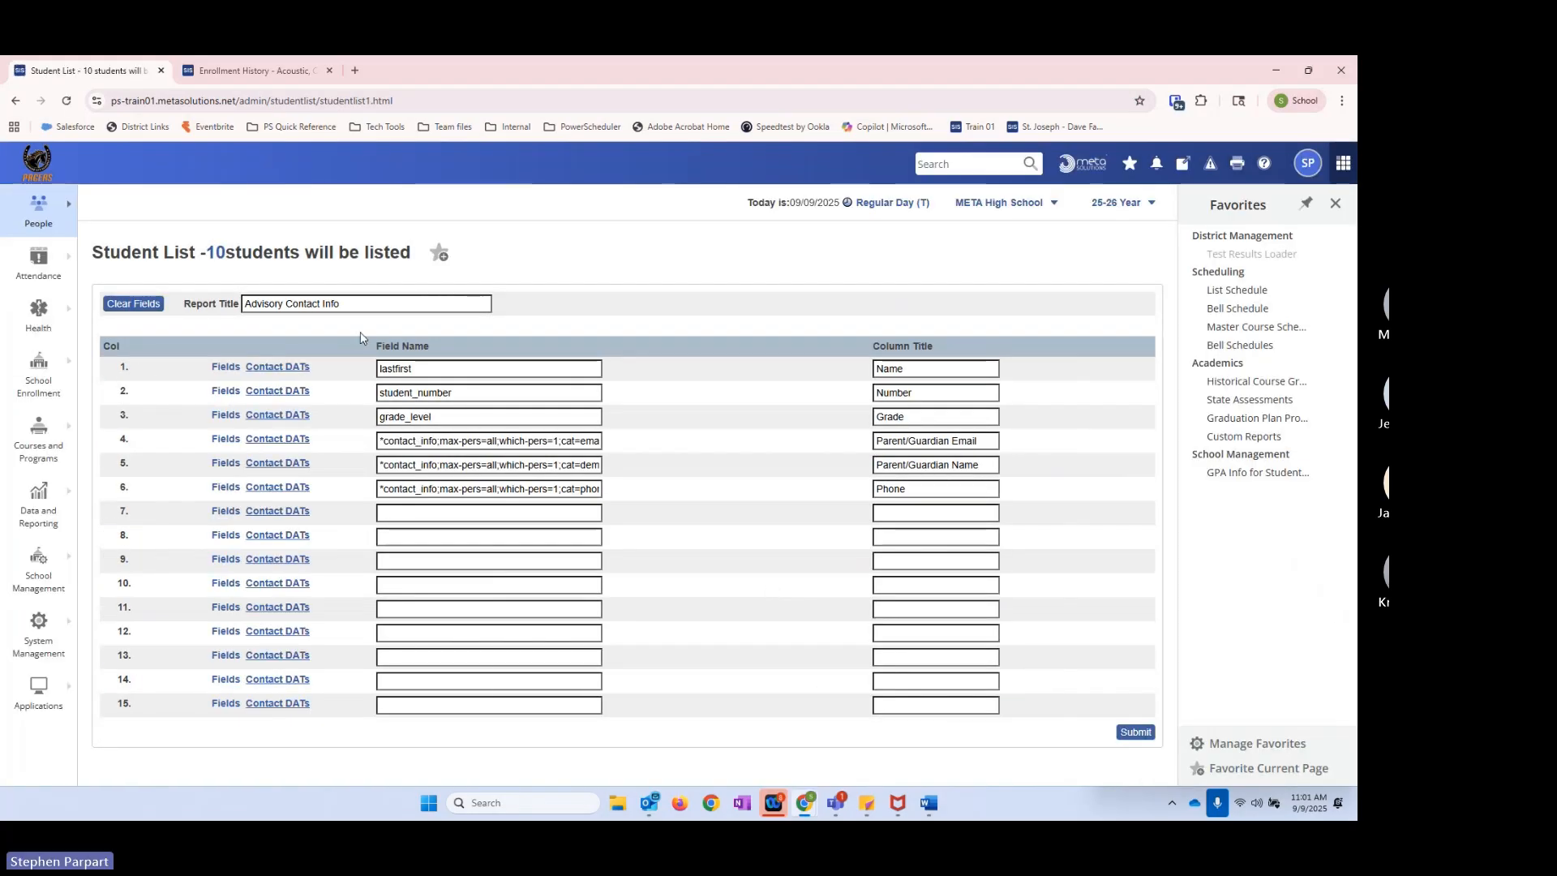
# Step: Title the custom student list Valedictorian Contact Info and generate the report with its existing fields
pyautogui.doubleClick(285, 303)
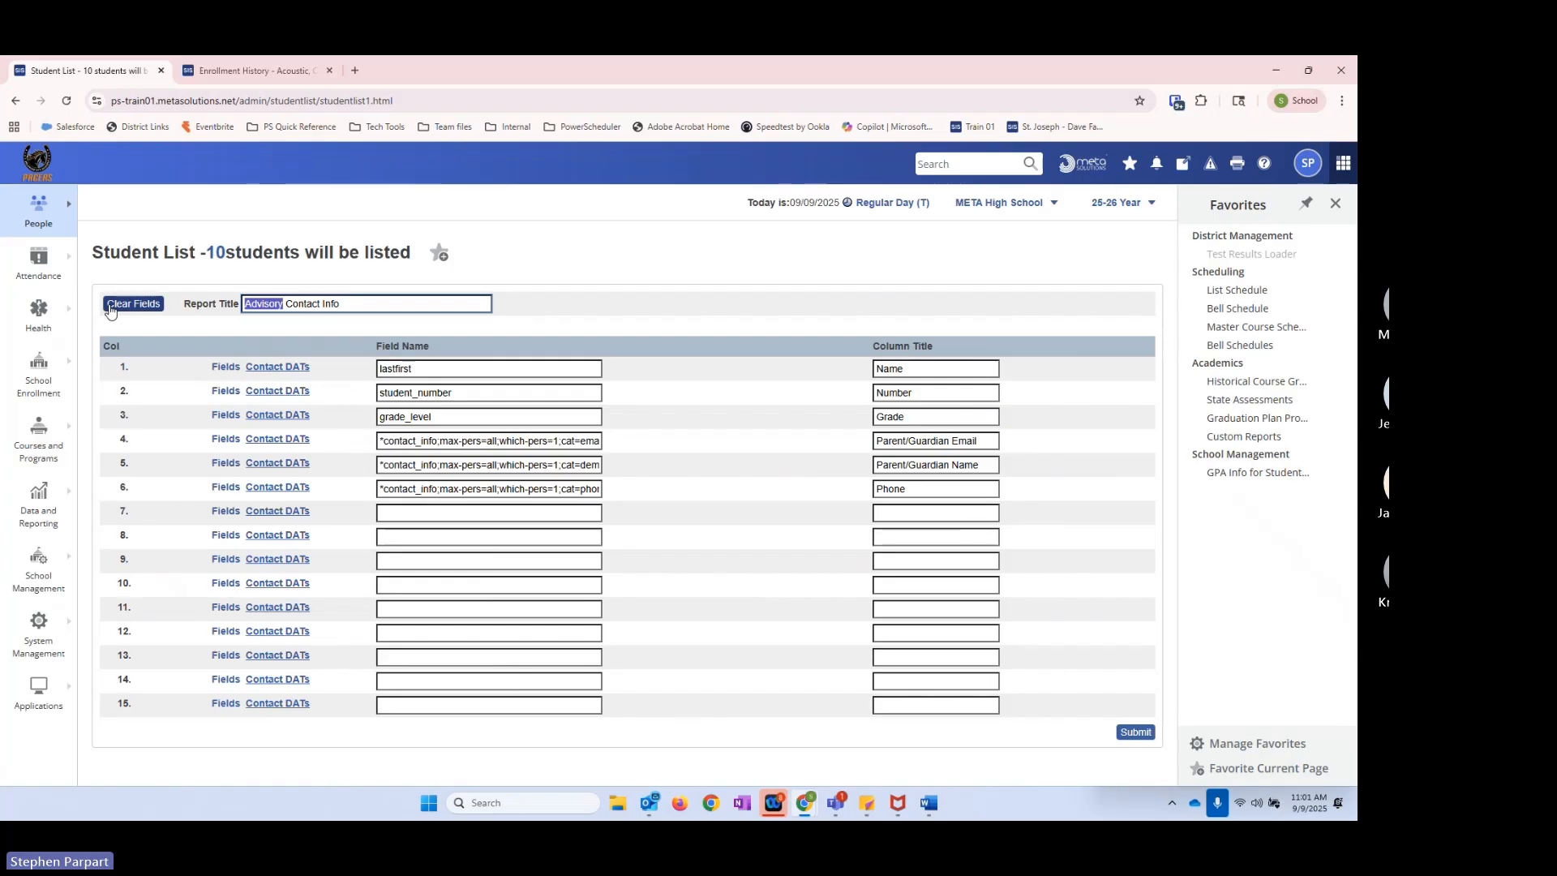
pyautogui.write('Valedictorian')
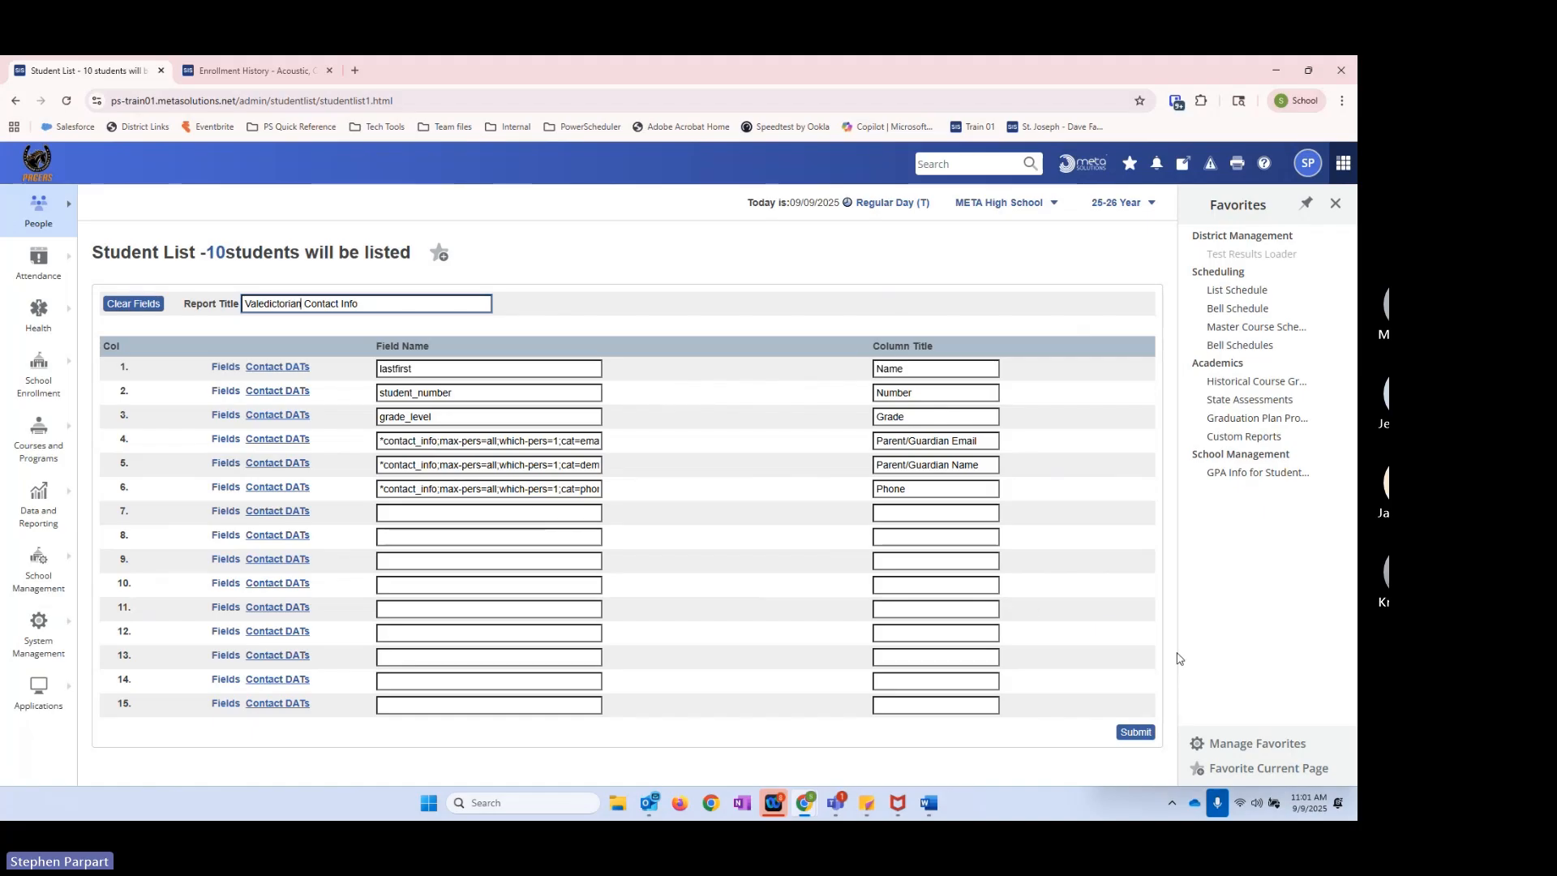
pyautogui.click(1129, 734)
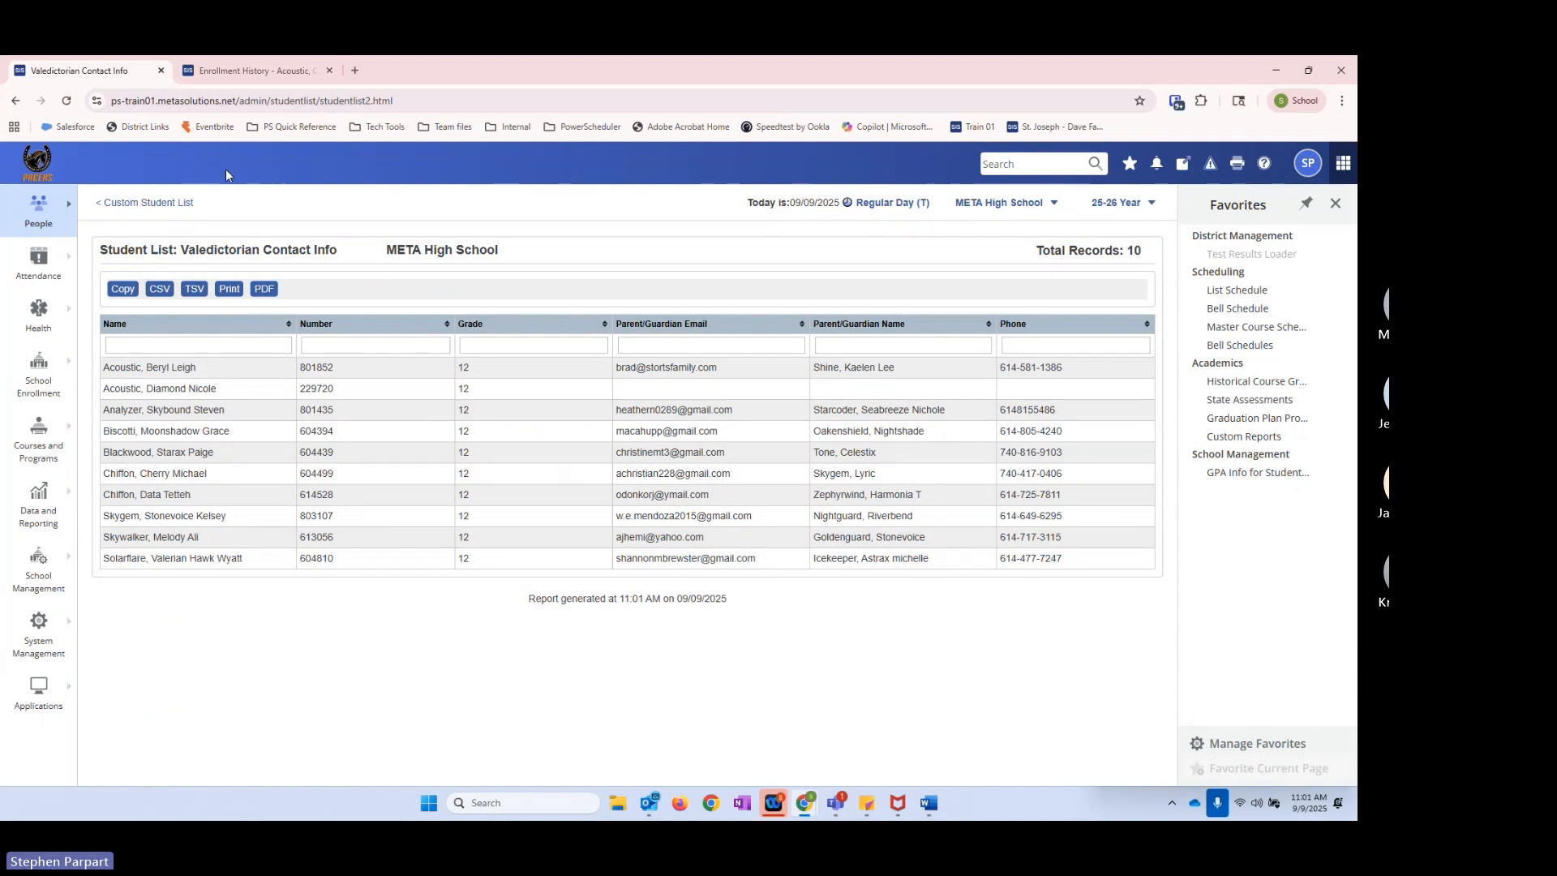
# Step: Leave the report for the start page and open the stored selections list to review the options for the current selection
pyautogui.click(121, 203)
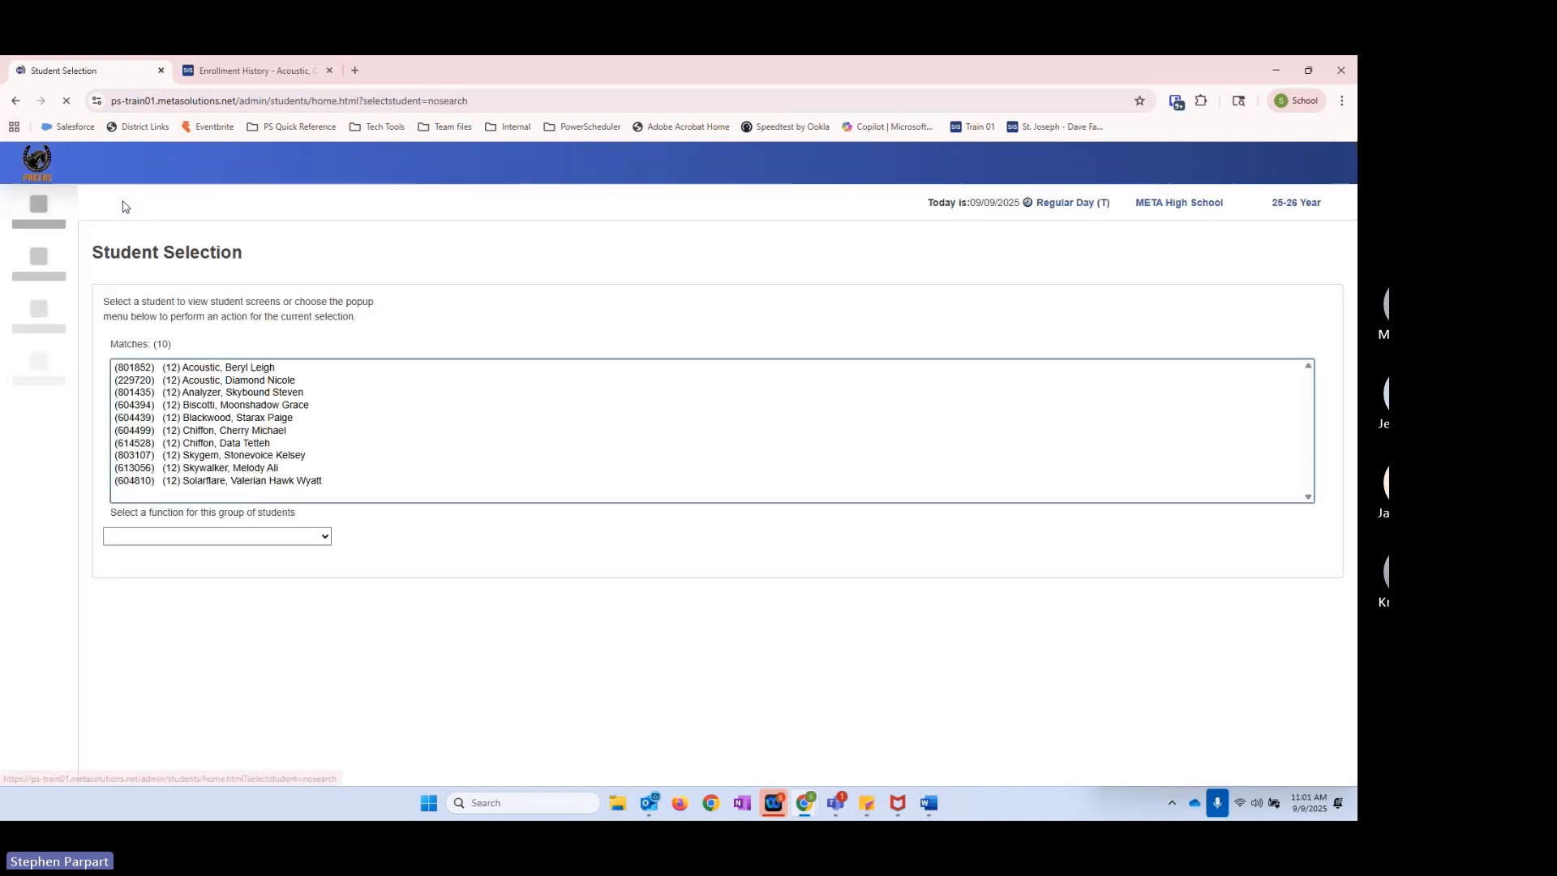
pyautogui.click(47, 172)
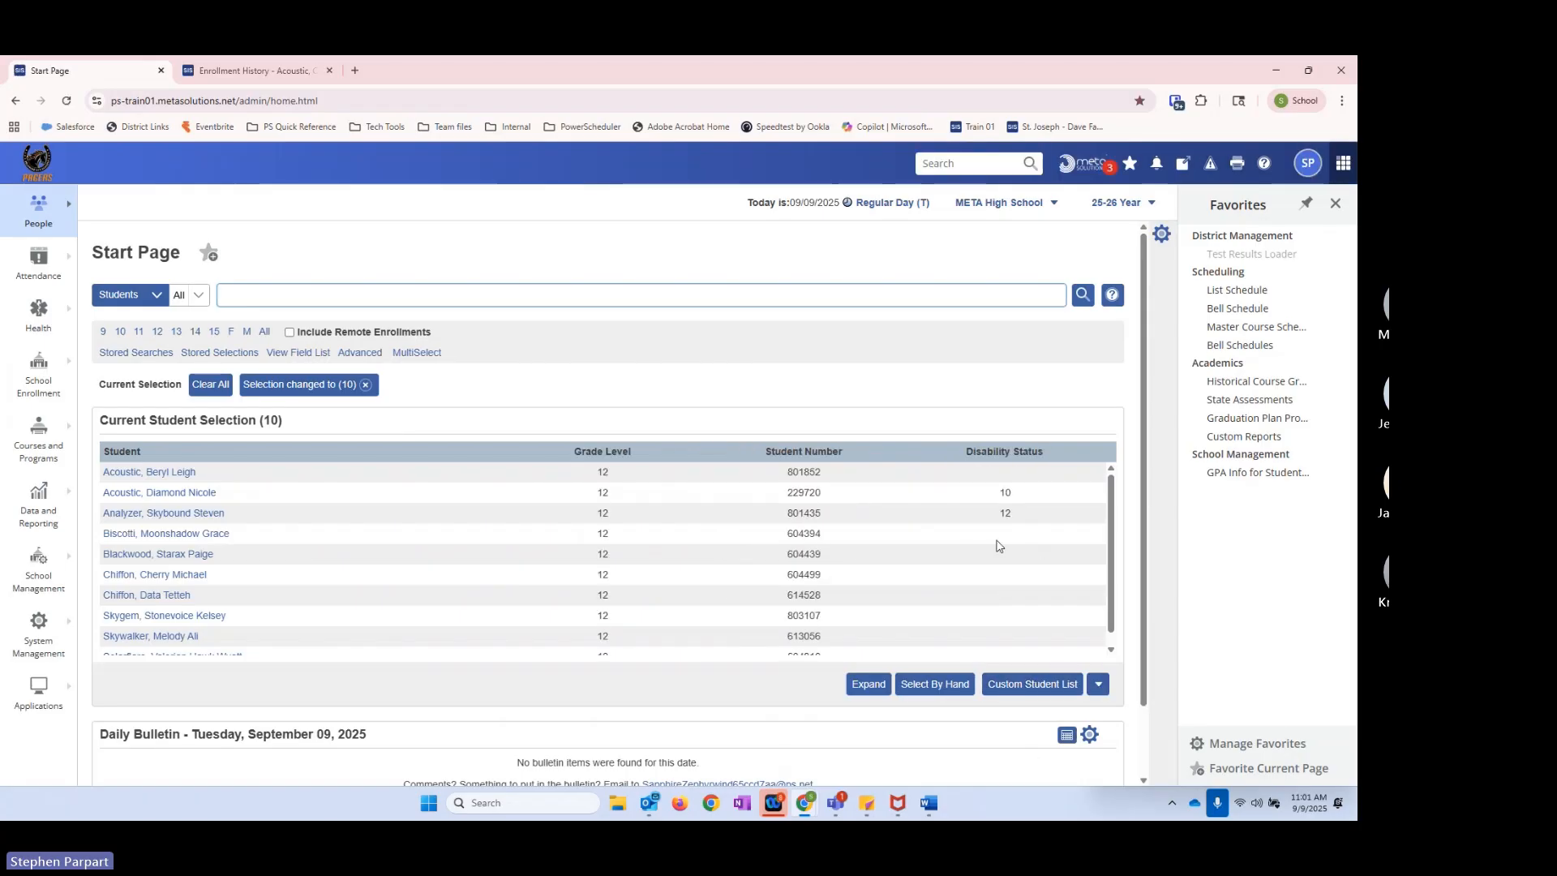
pyautogui.click(208, 361)
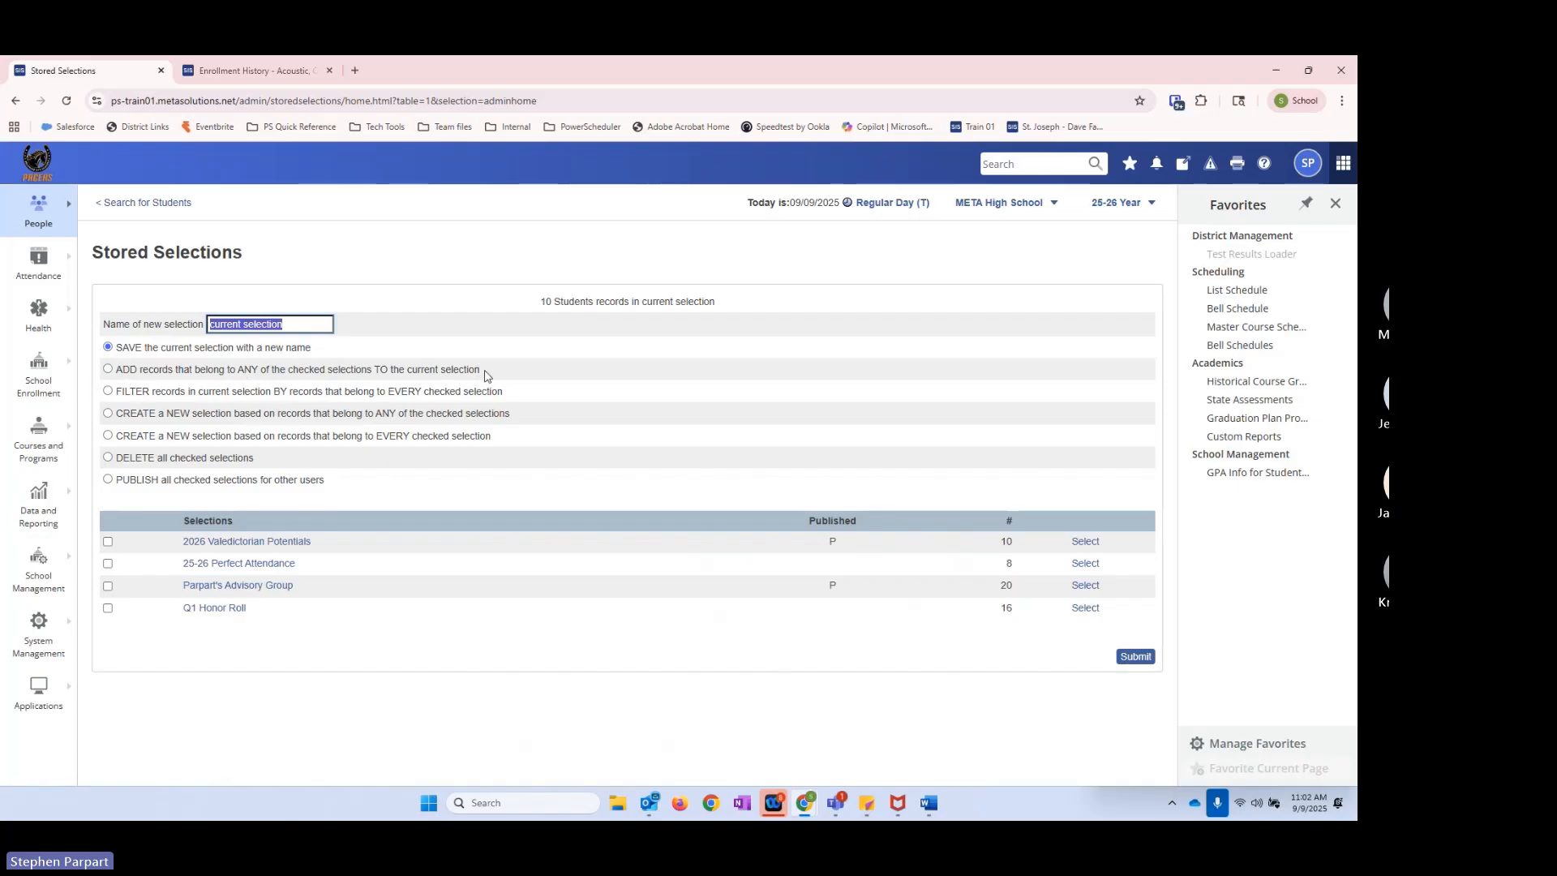
pyautogui.click(302, 325)
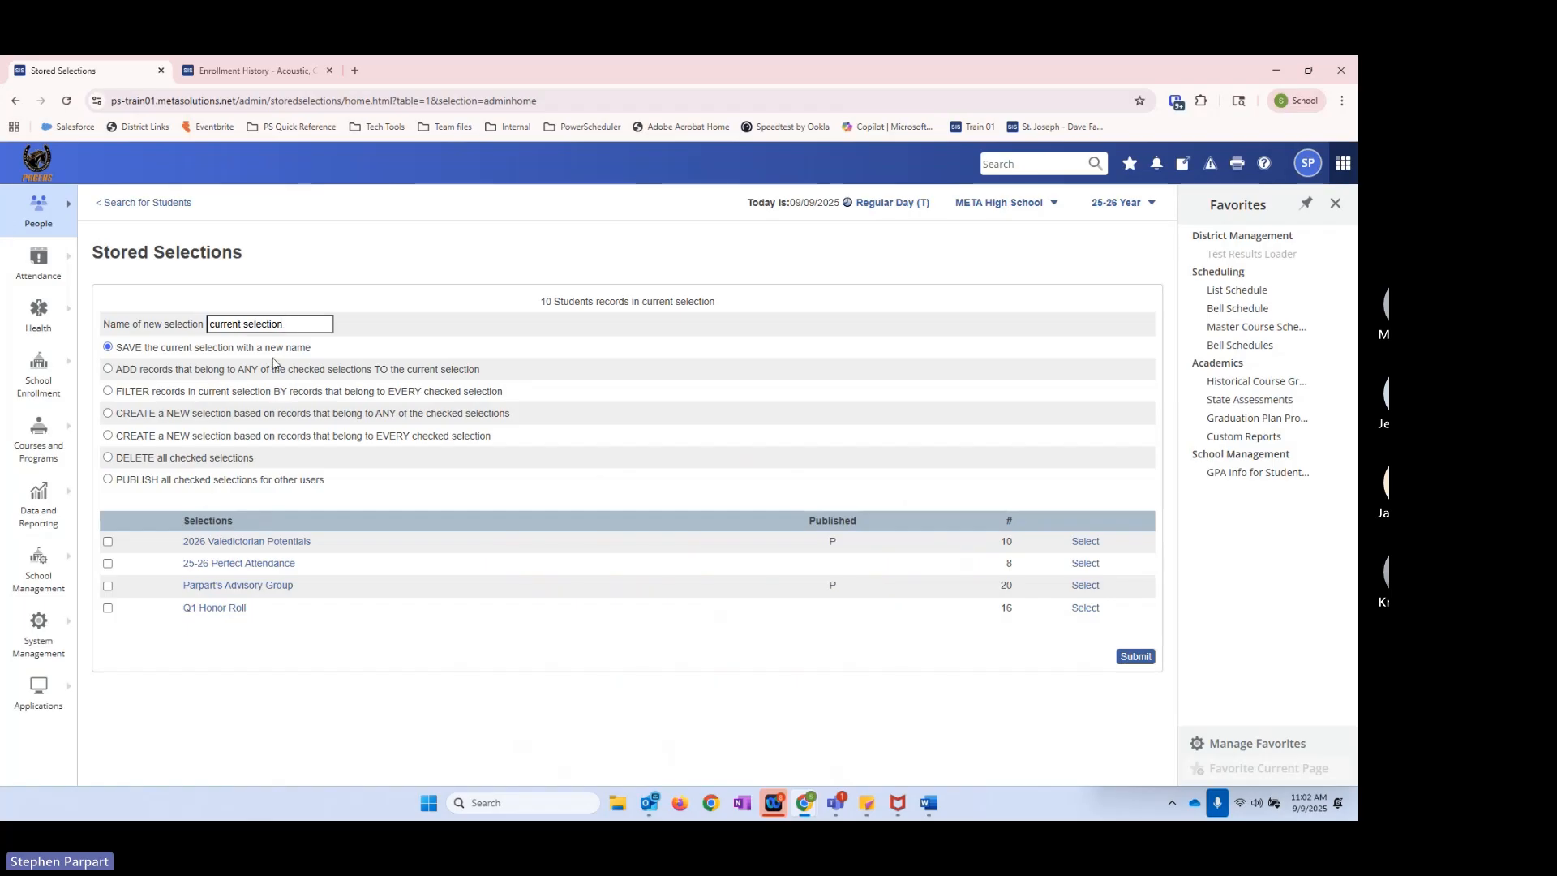
# Step: Return to the student search, clear the current selection and select all grade 11 students
pyautogui.click(159, 202)
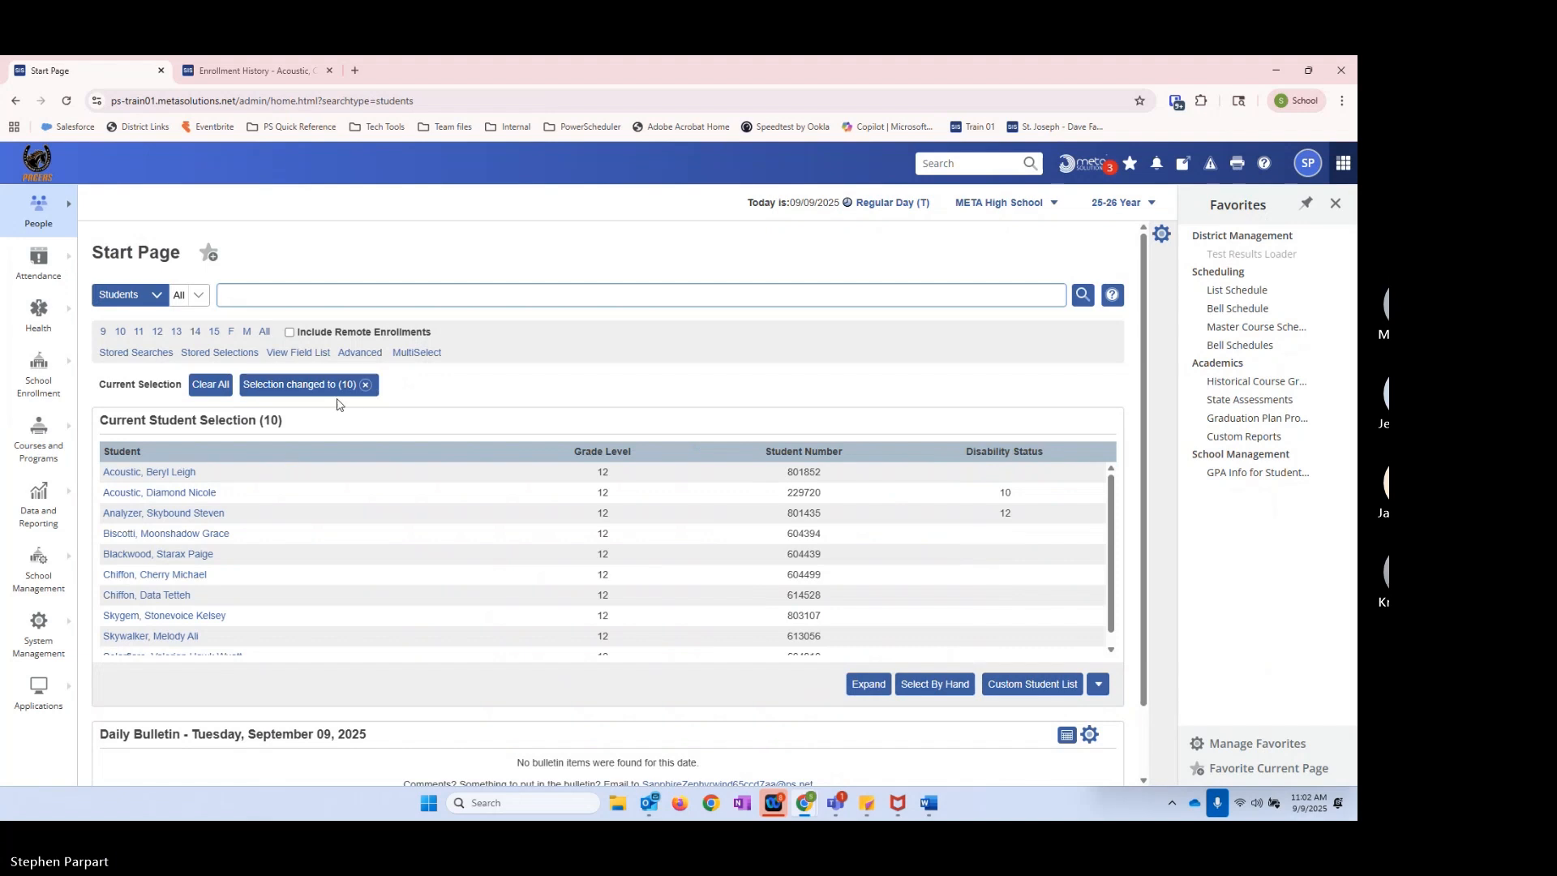
pyautogui.click(366, 386)
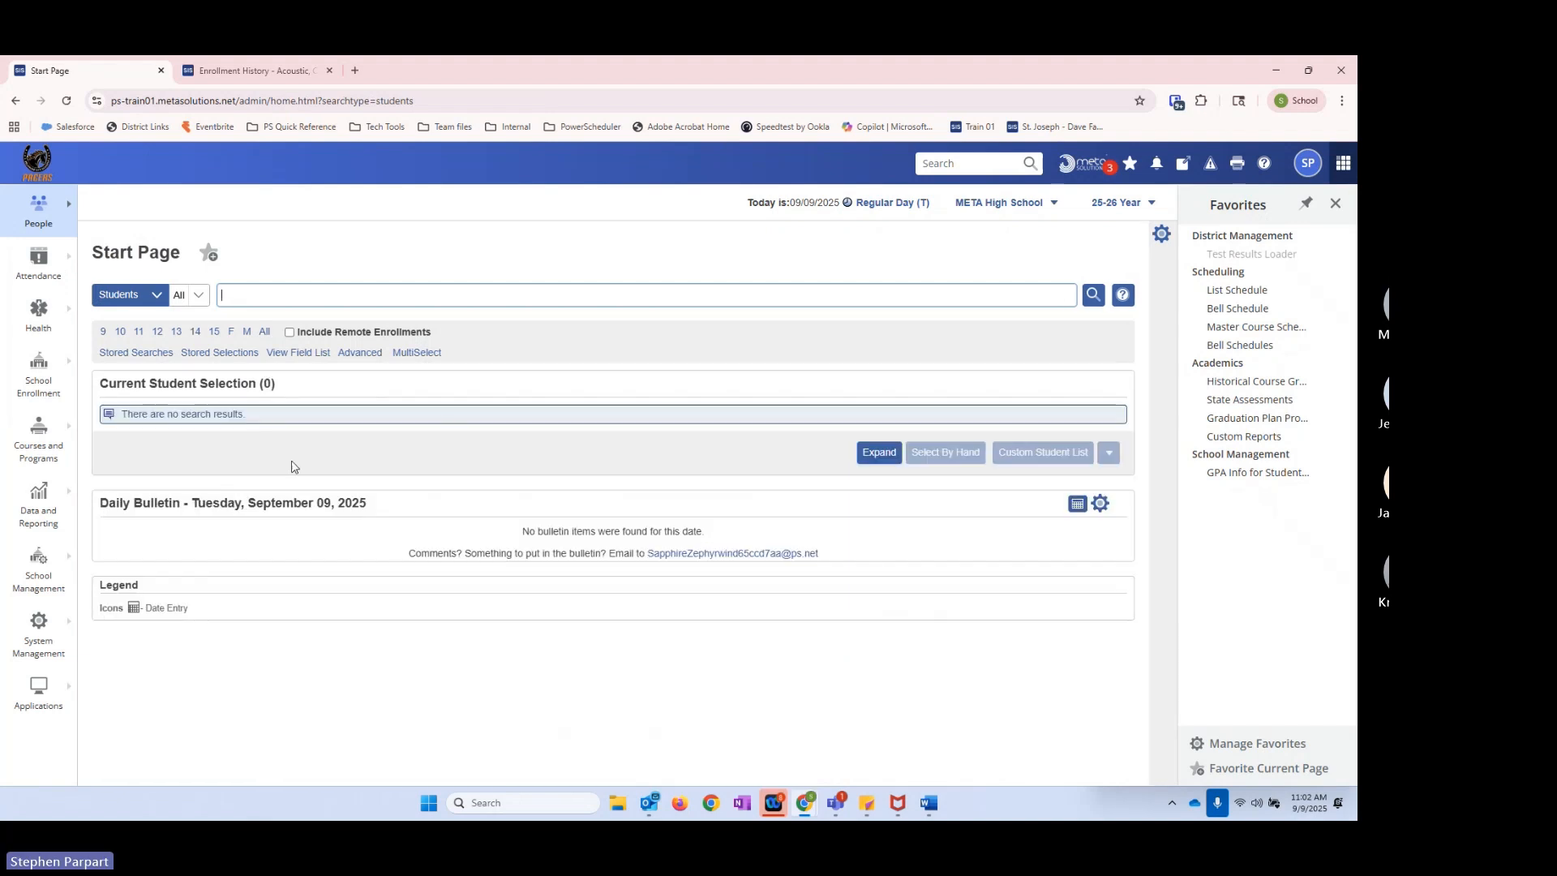
pyautogui.click(141, 334)
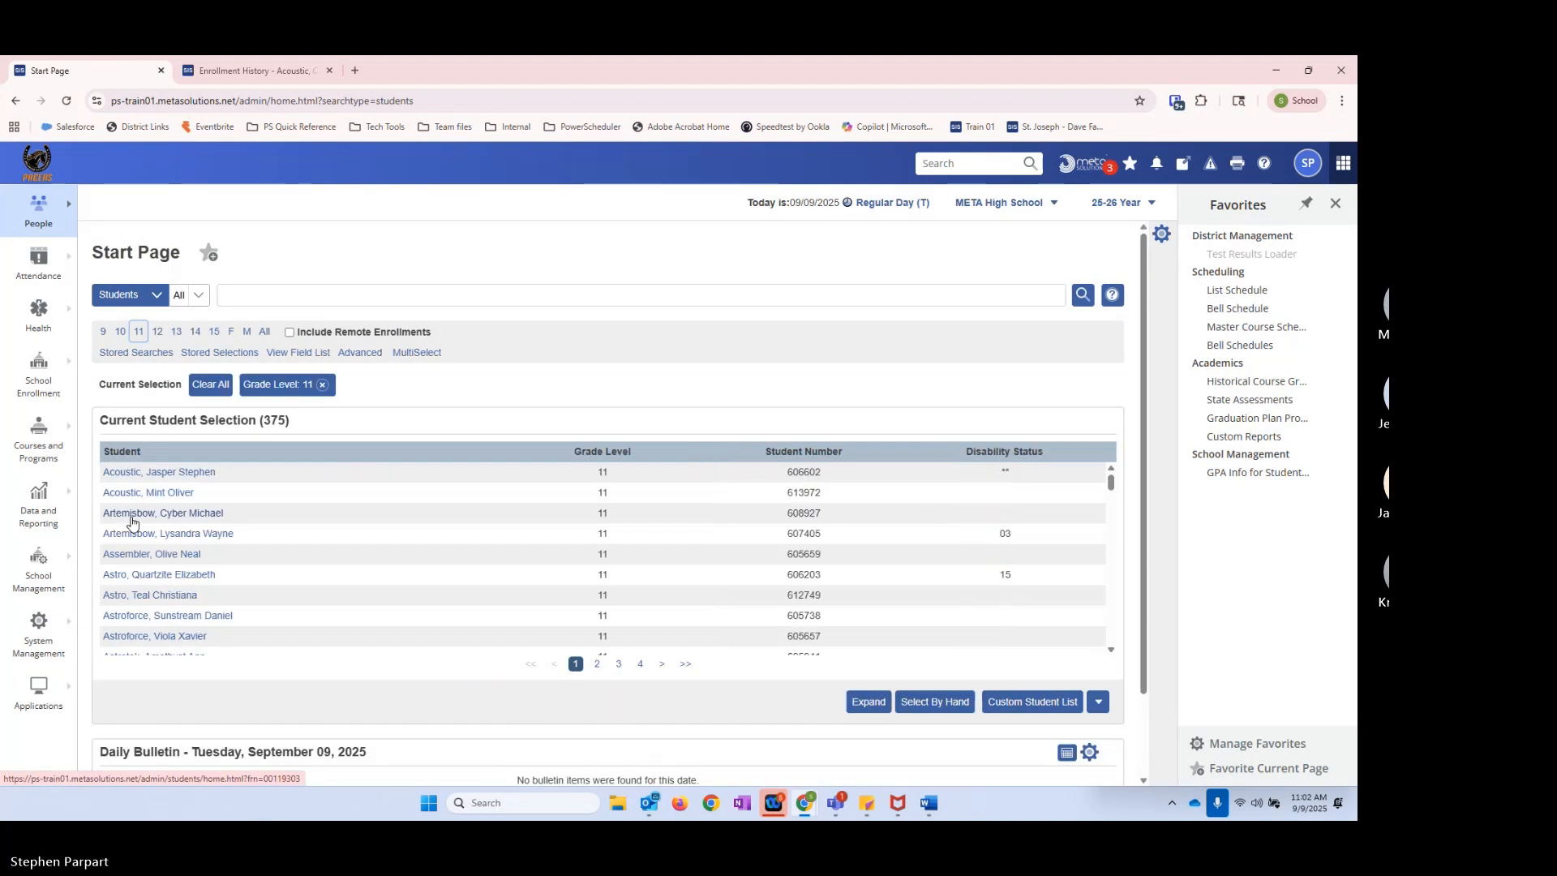
# Step: Hand-pick the first, third, fifth, seventh and ninth students in the grade 11 list and update the current selection to them
pyautogui.click(934, 702)
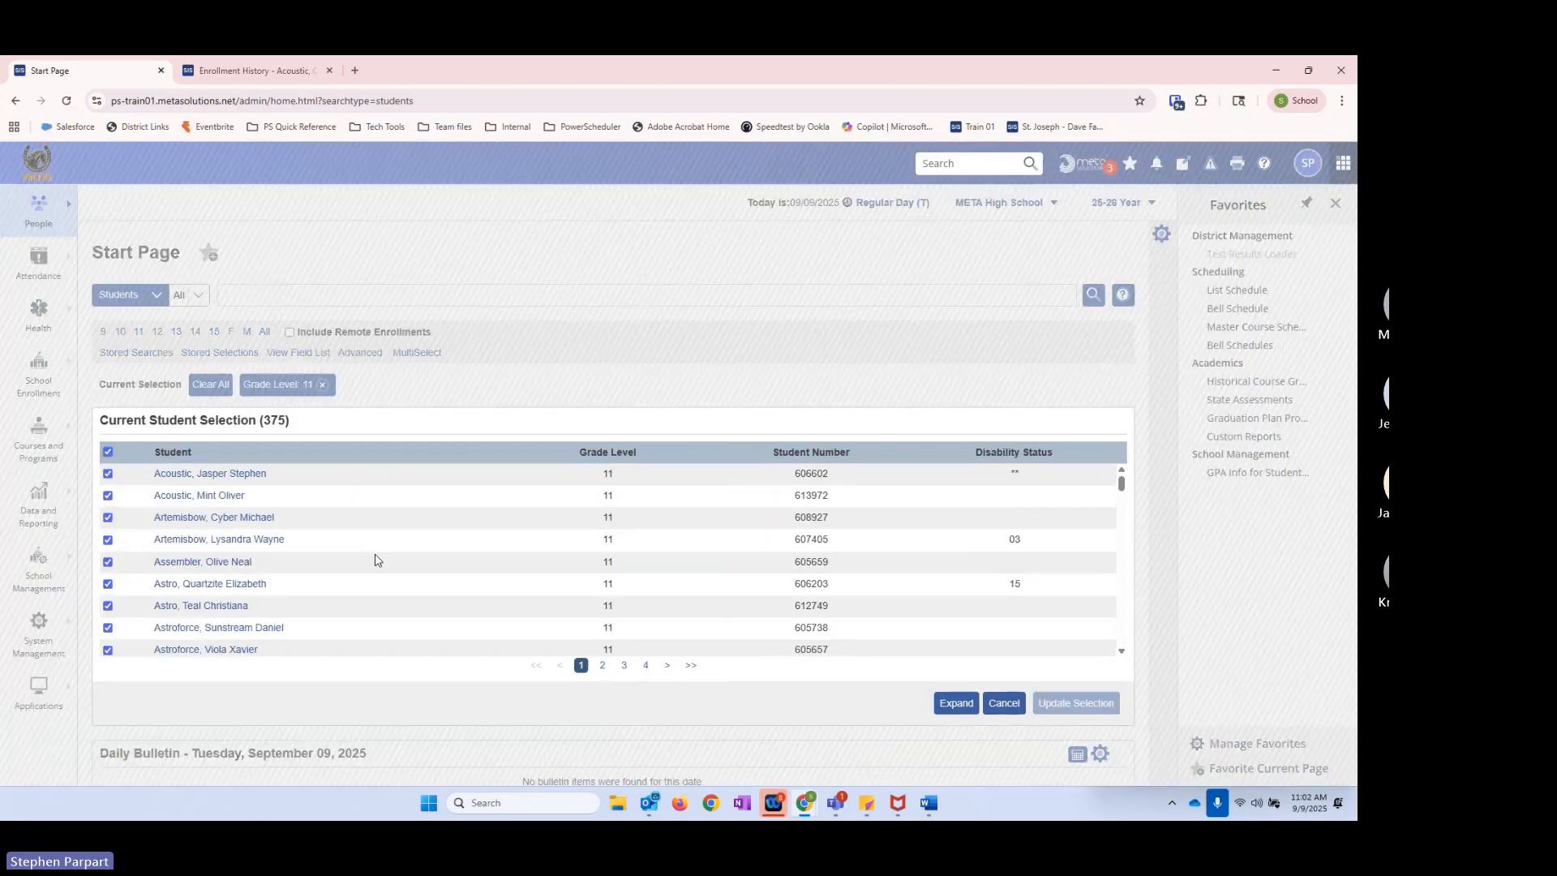
pyautogui.click(108, 474)
pyautogui.click(108, 518)
pyautogui.click(108, 562)
pyautogui.click(107, 606)
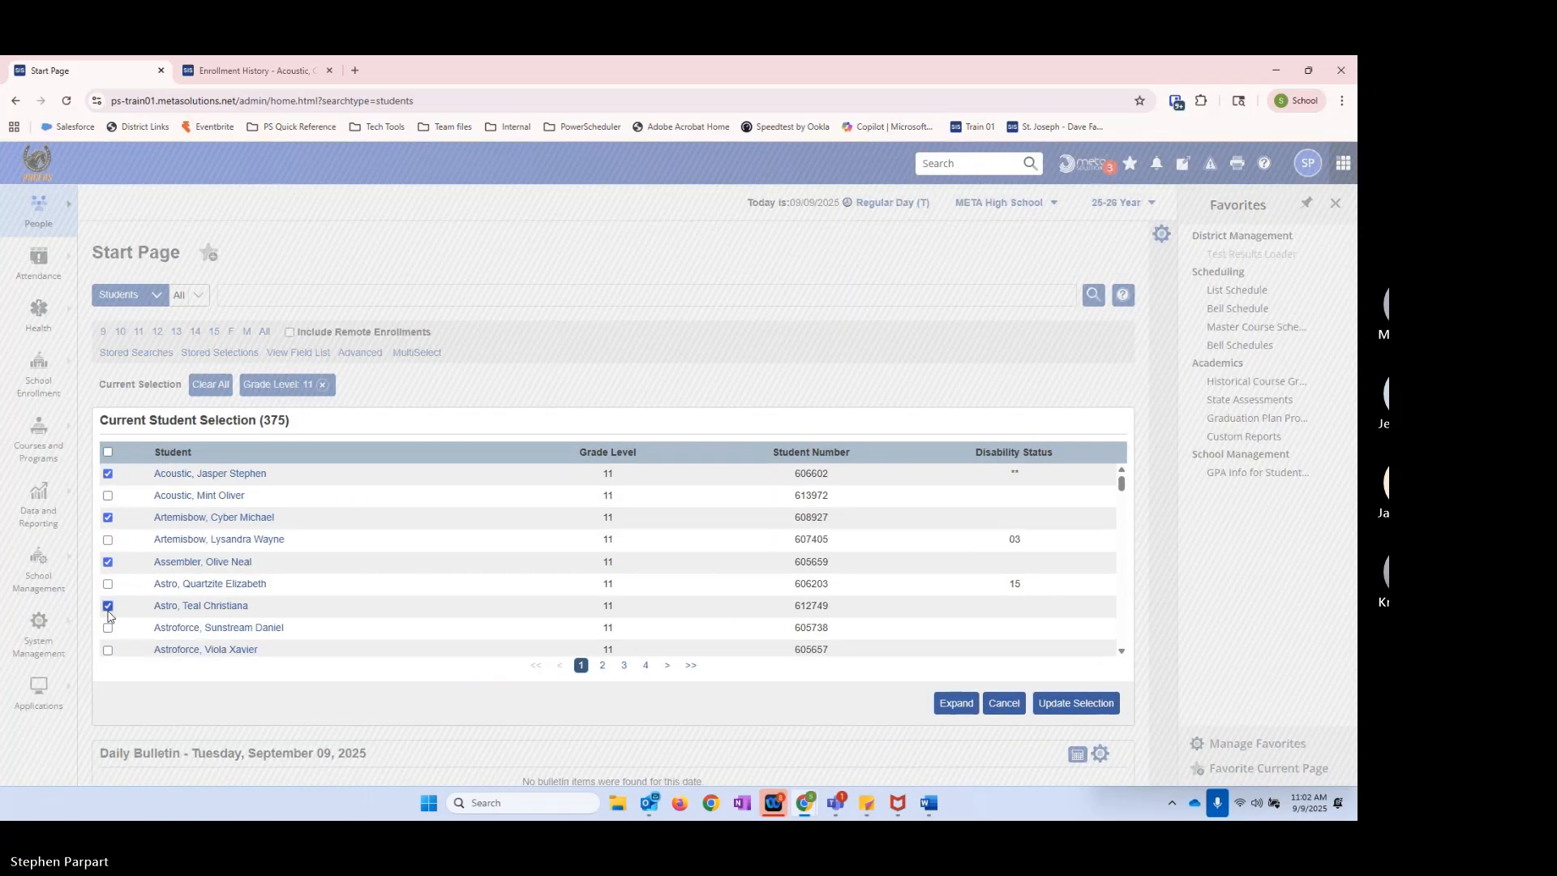
pyautogui.click(107, 650)
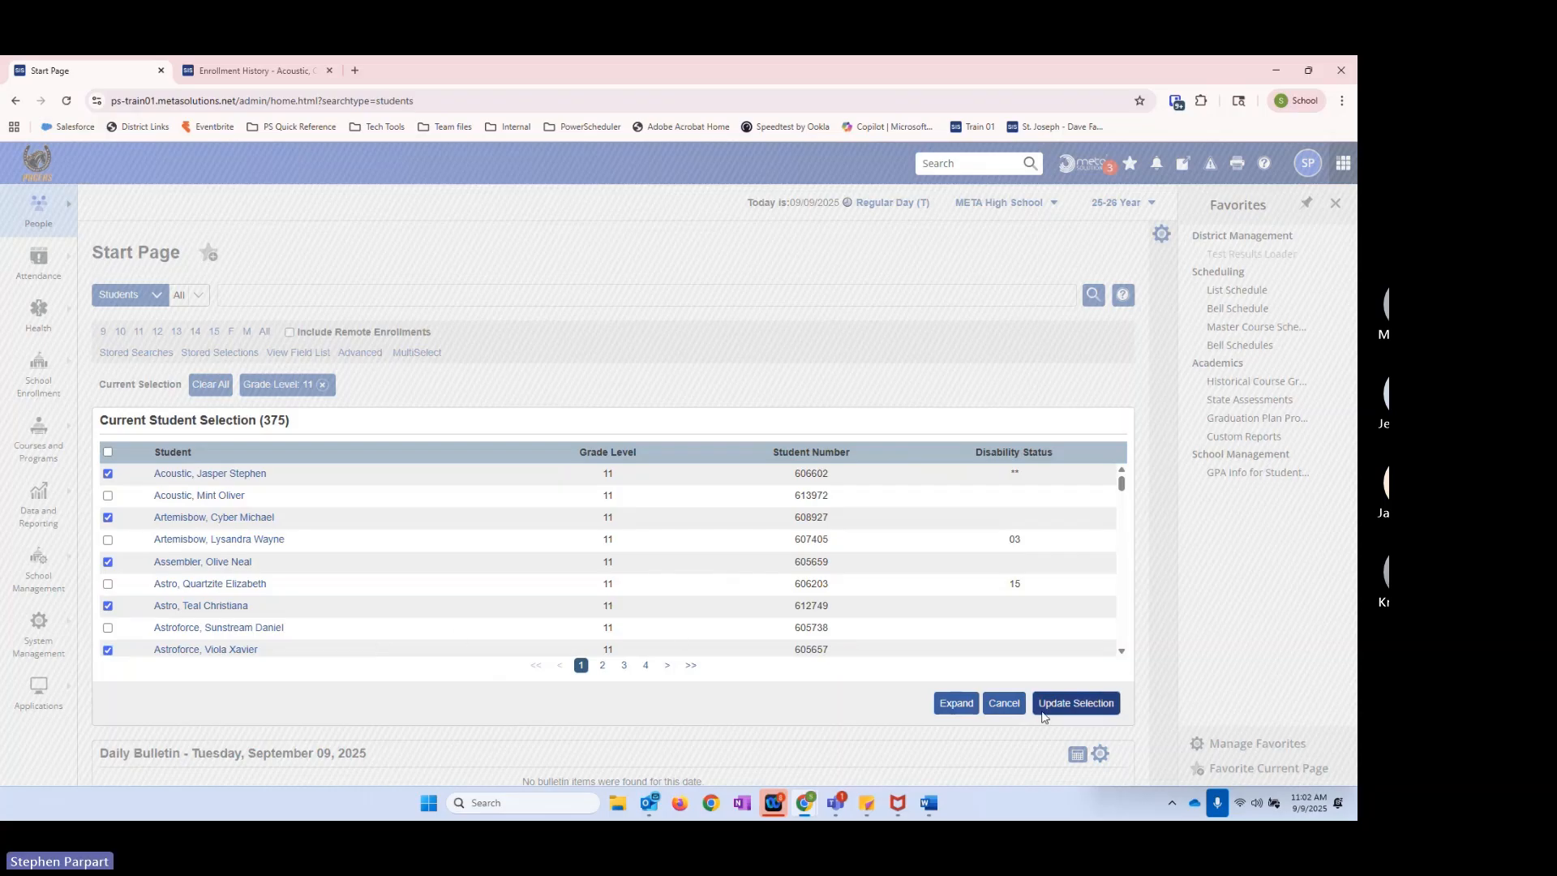
pyautogui.click(1076, 702)
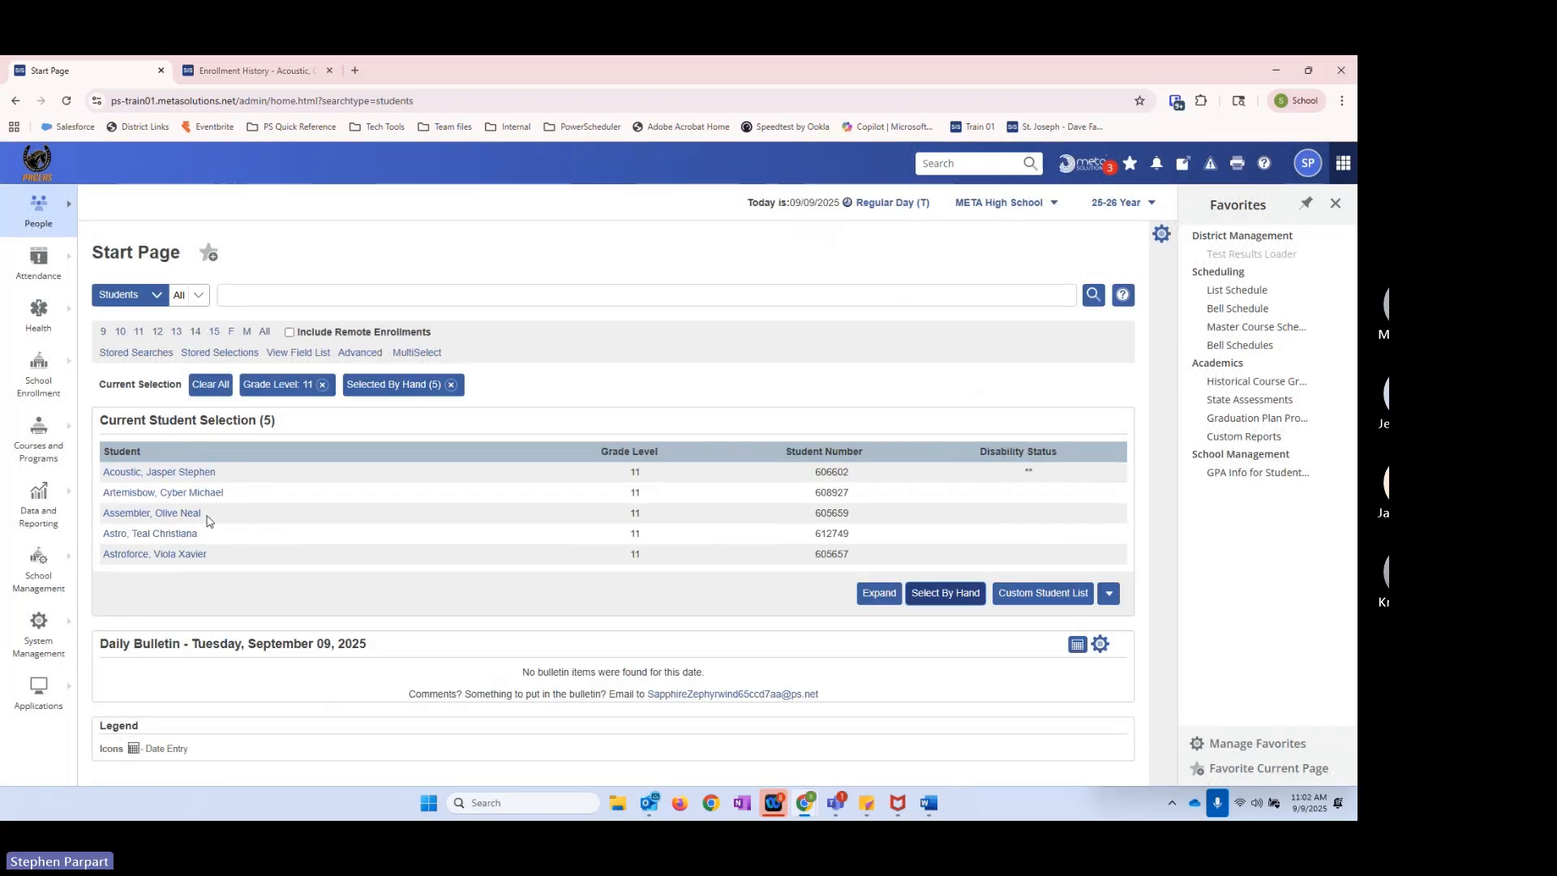
# Step: In the stored selections, add the records of 2026 Valedictorian Potentials to the current selection
pyautogui.click(216, 353)
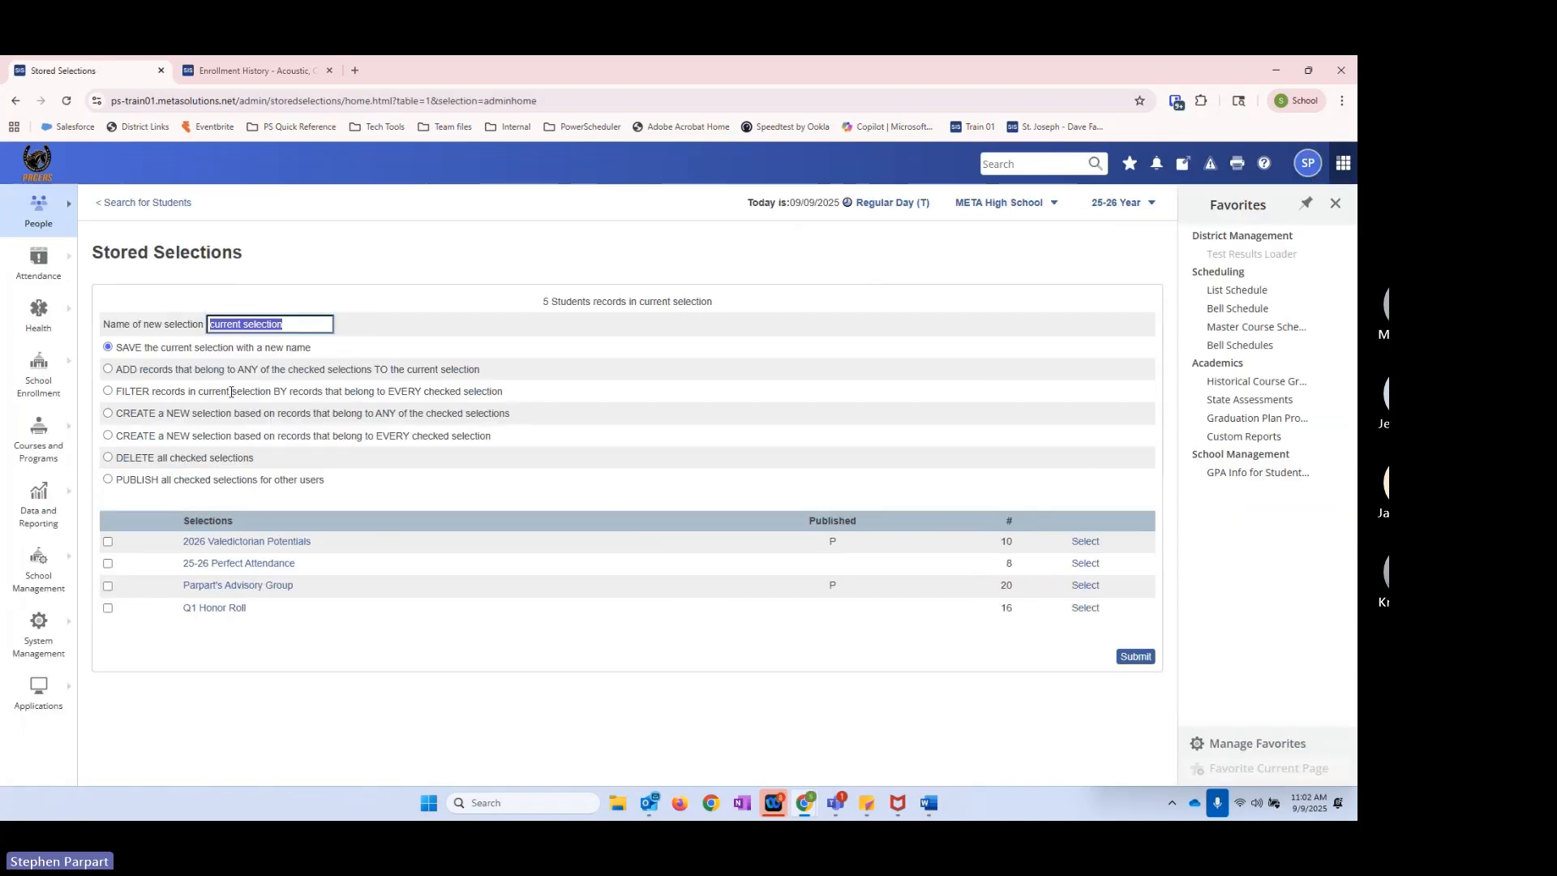
pyautogui.click(121, 373)
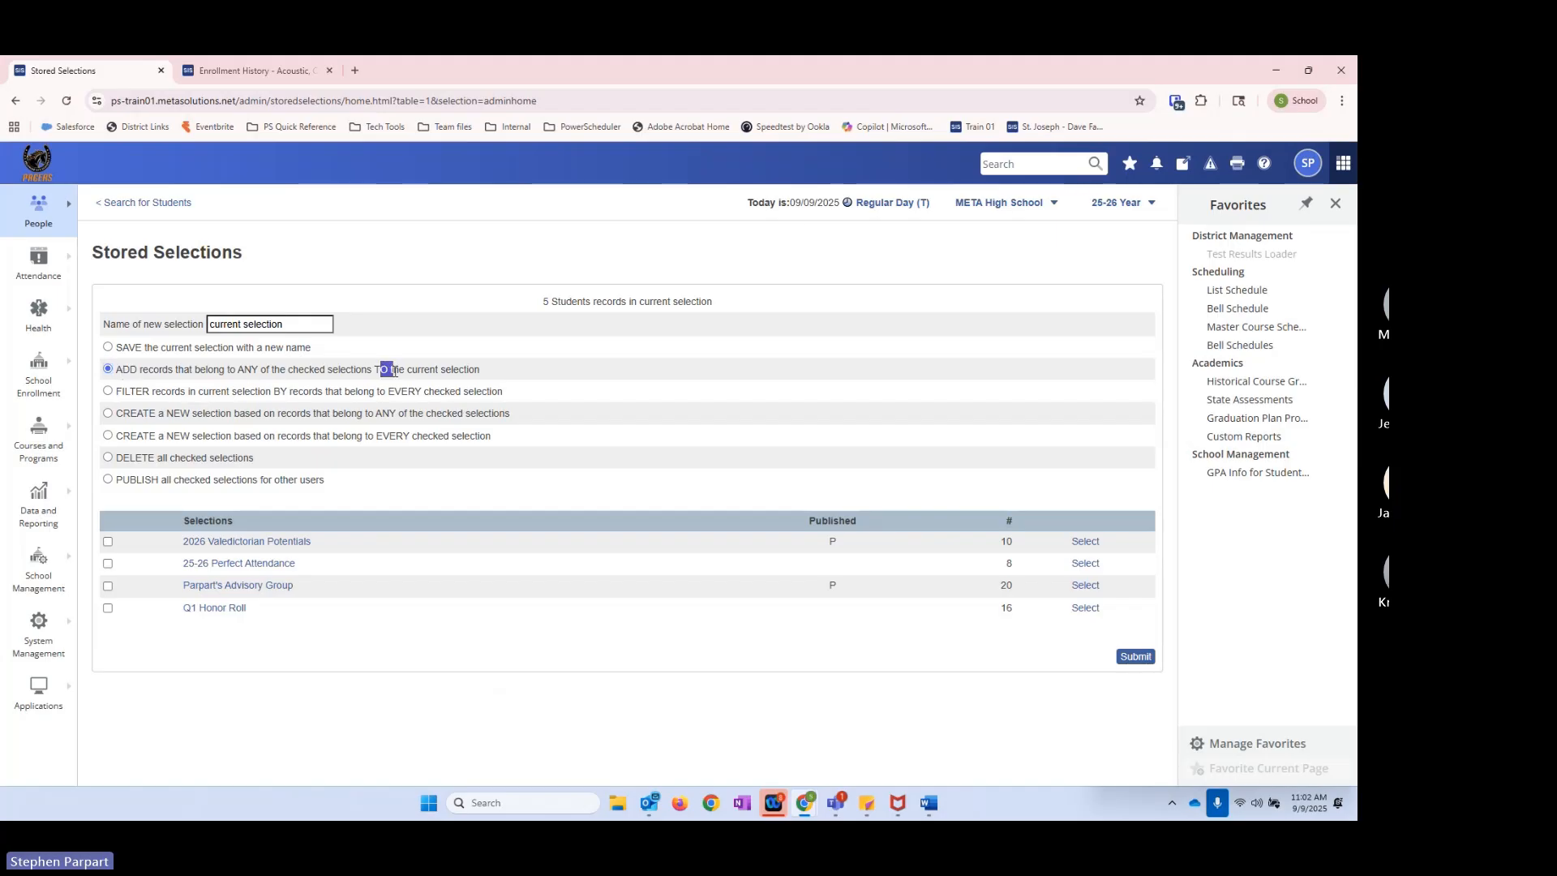
pyautogui.doubleClick(546, 302)
pyautogui.click(108, 541)
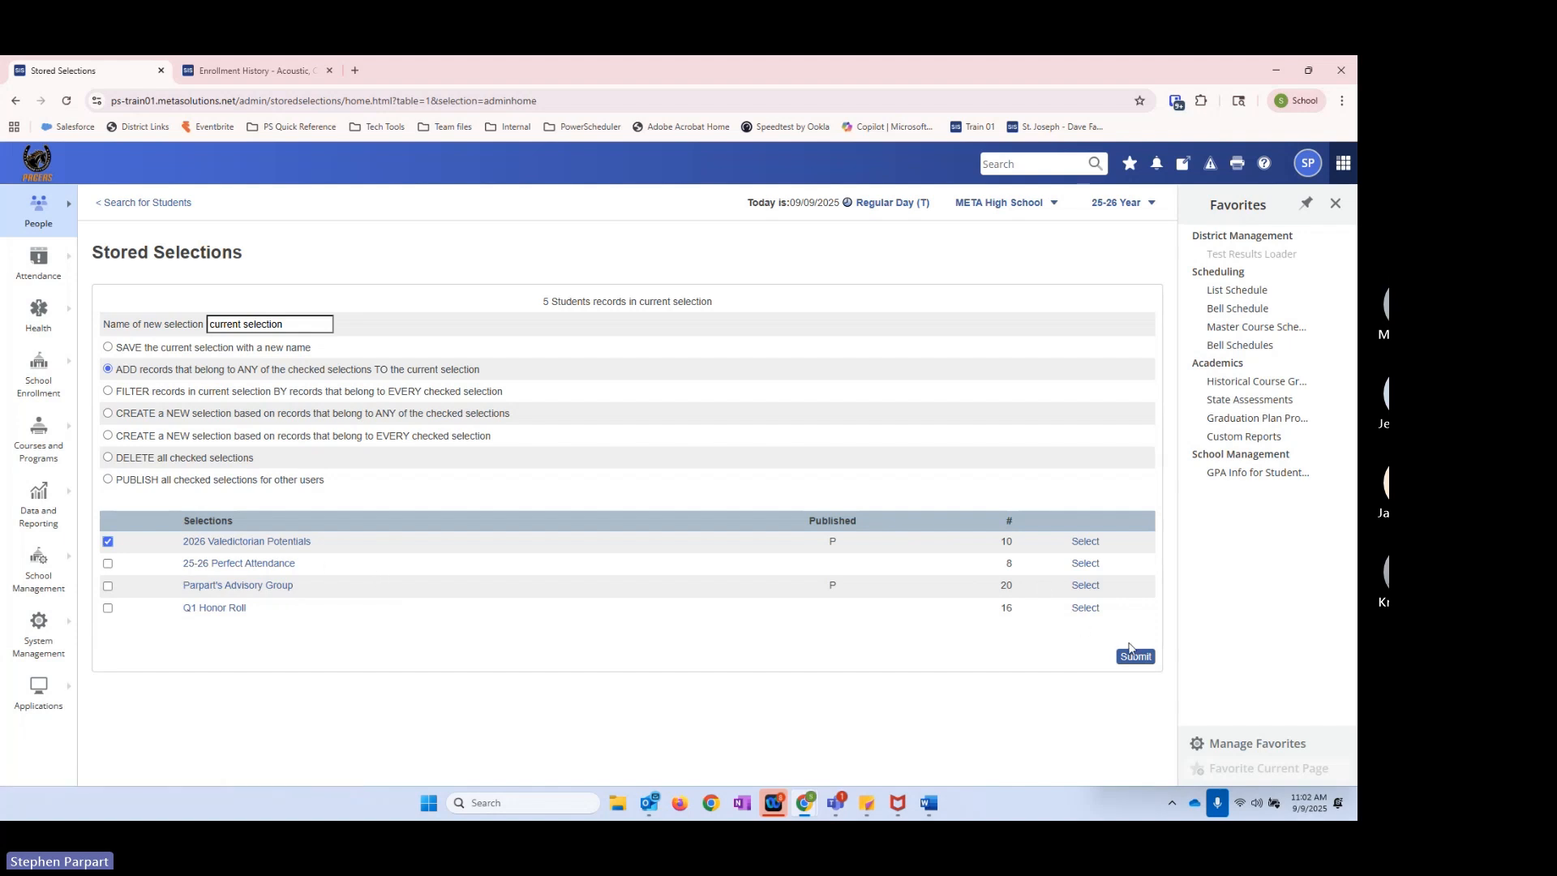
pyautogui.moveTo(541, 306); pyautogui.dragTo(550, 305)
pyautogui.click(1148, 660)
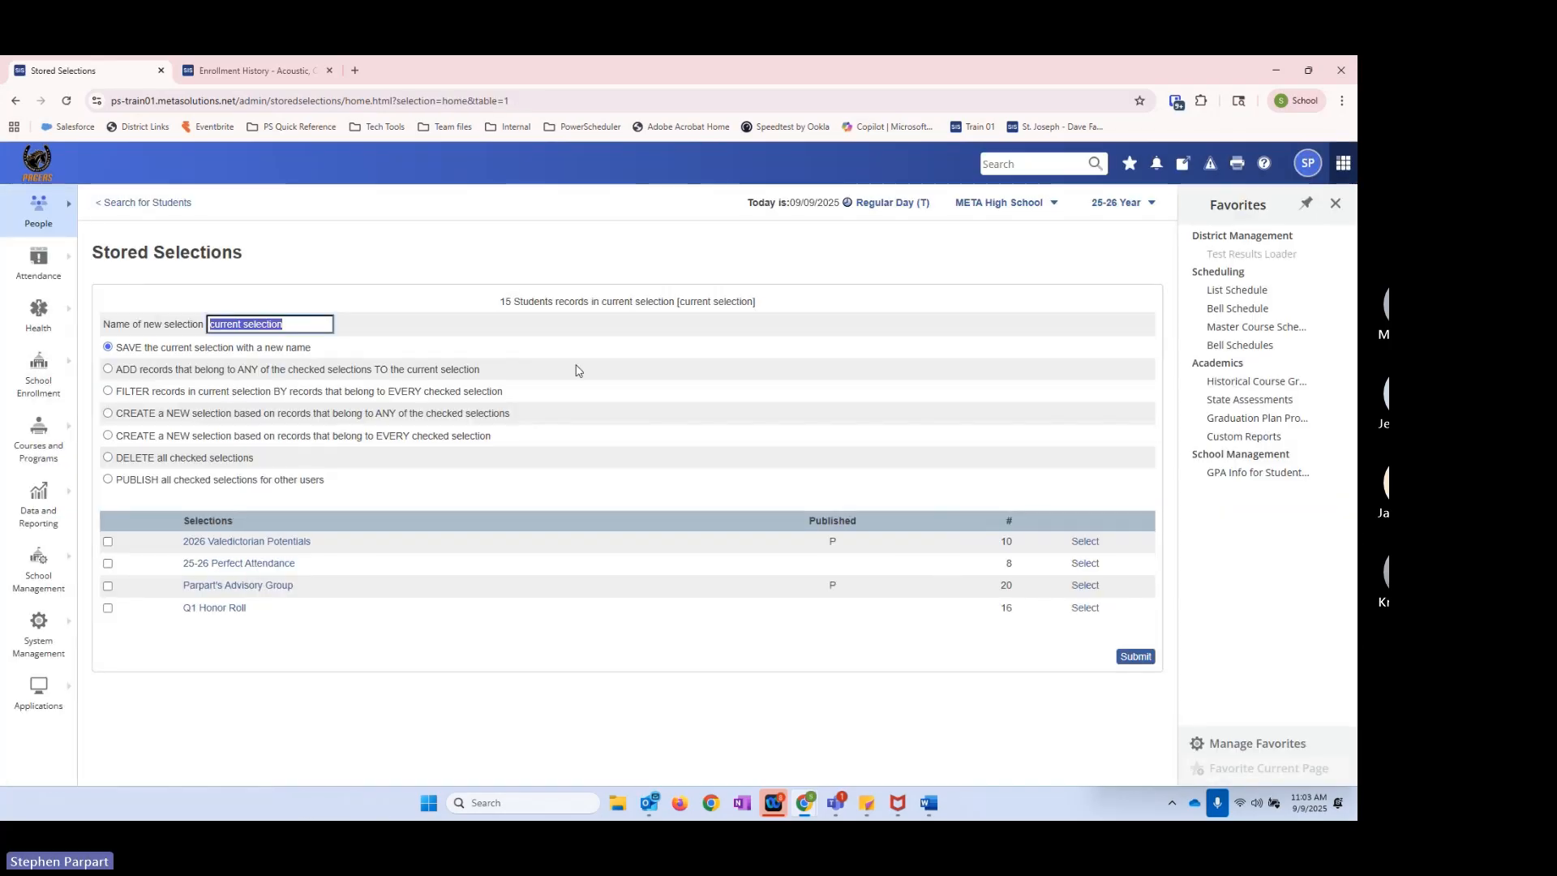
pyautogui.doubleClick(503, 302)
pyautogui.click(505, 336)
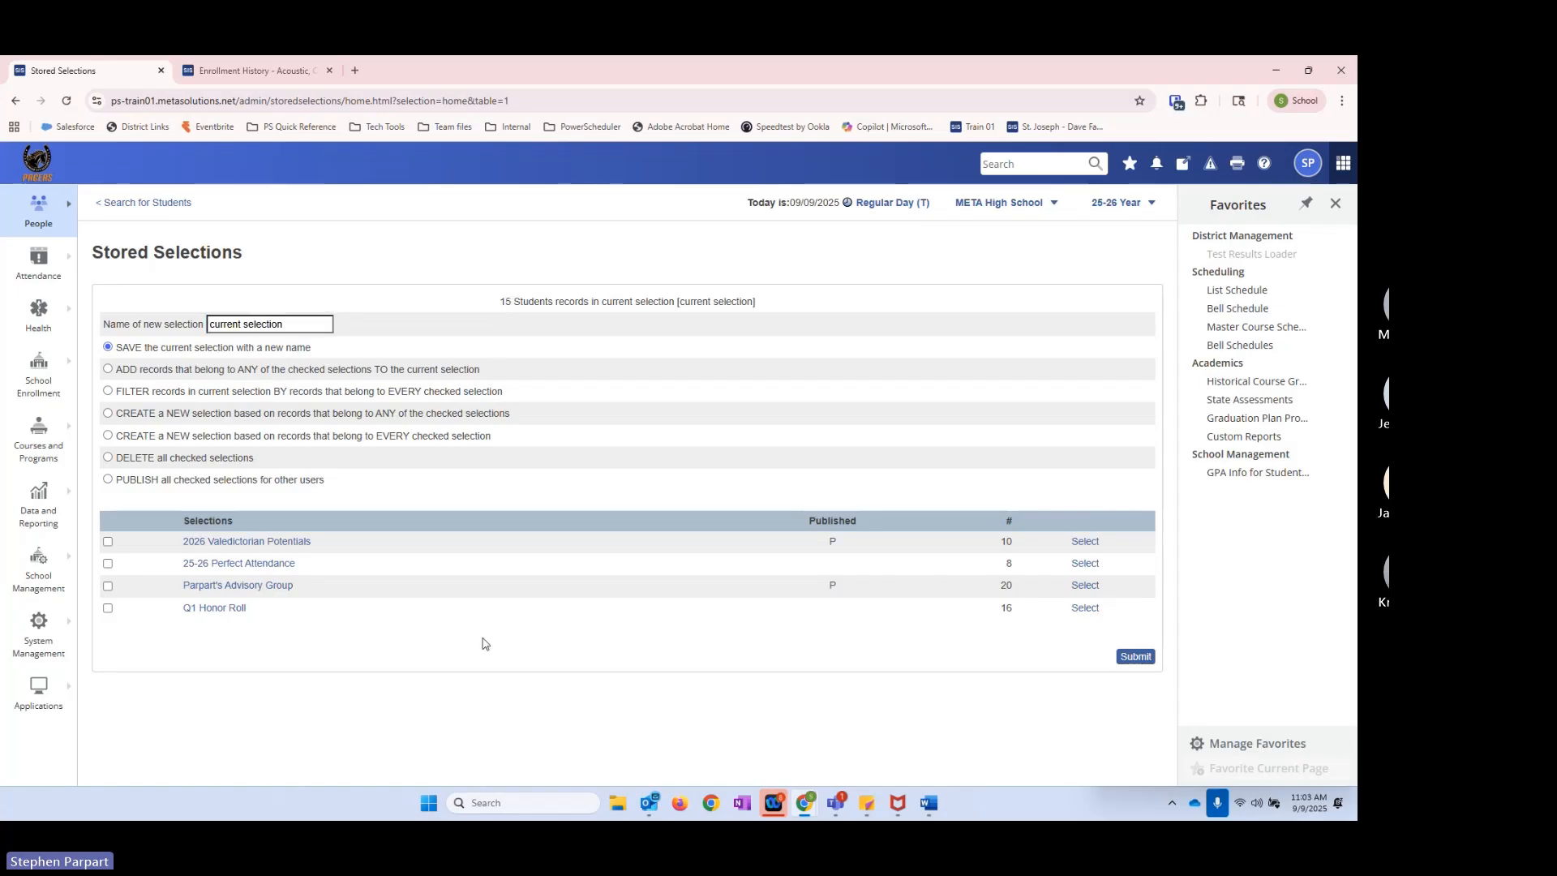
# Step: Return to the student search and look through the combined list of students
pyautogui.click(140, 205)
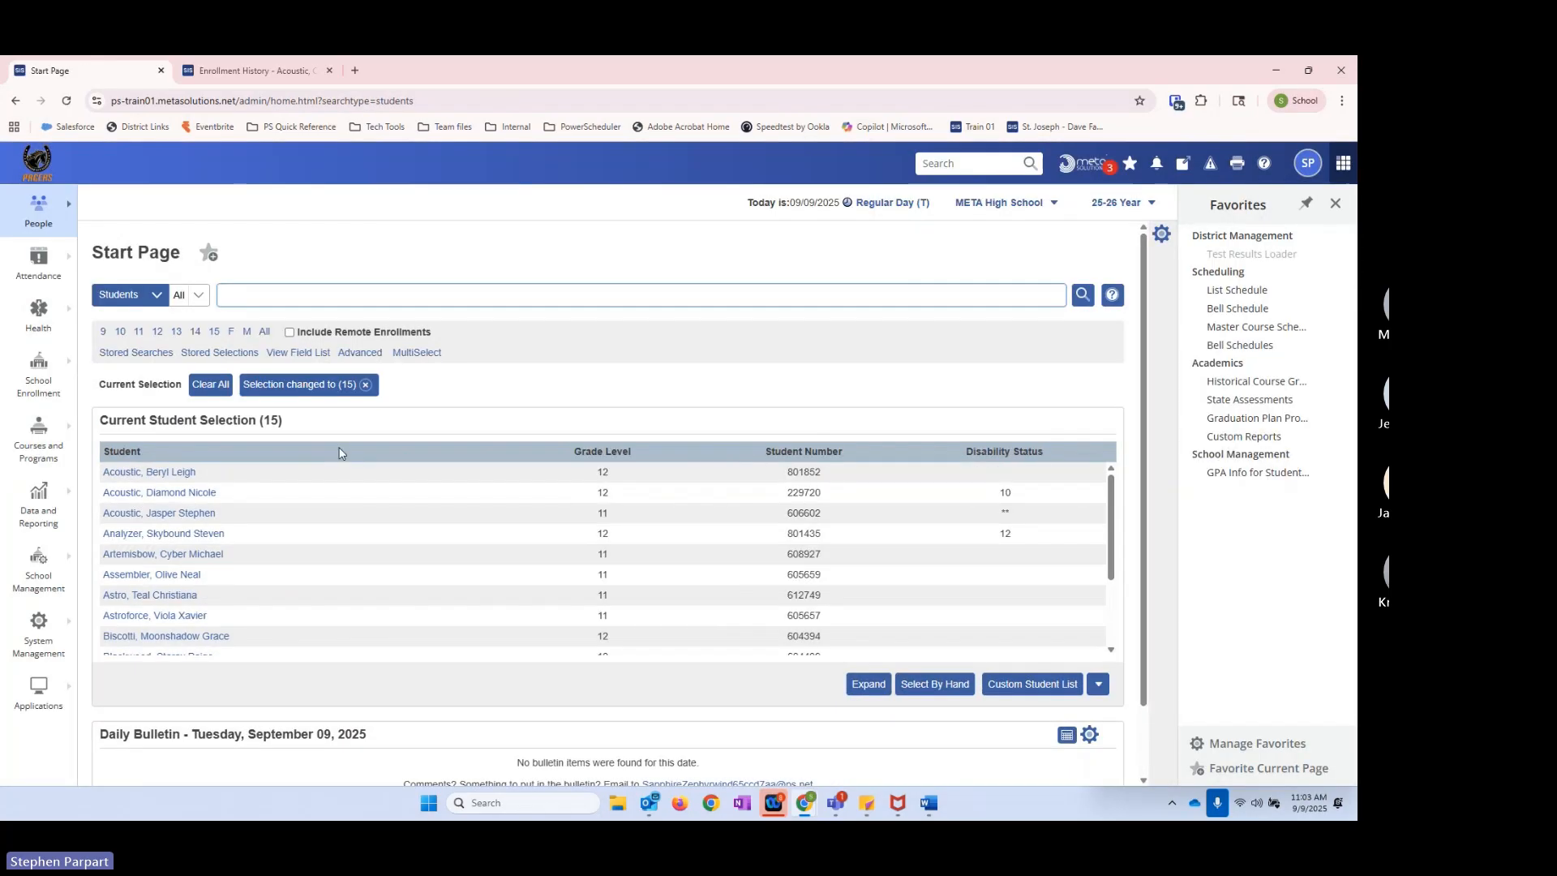
pyautogui.scroll(-3, 496, 577)
pyautogui.scroll(3, 499, 592)
# Step: Save the current selection as a new stored selection named Top Academic 11th-12th
pyautogui.click(217, 353)
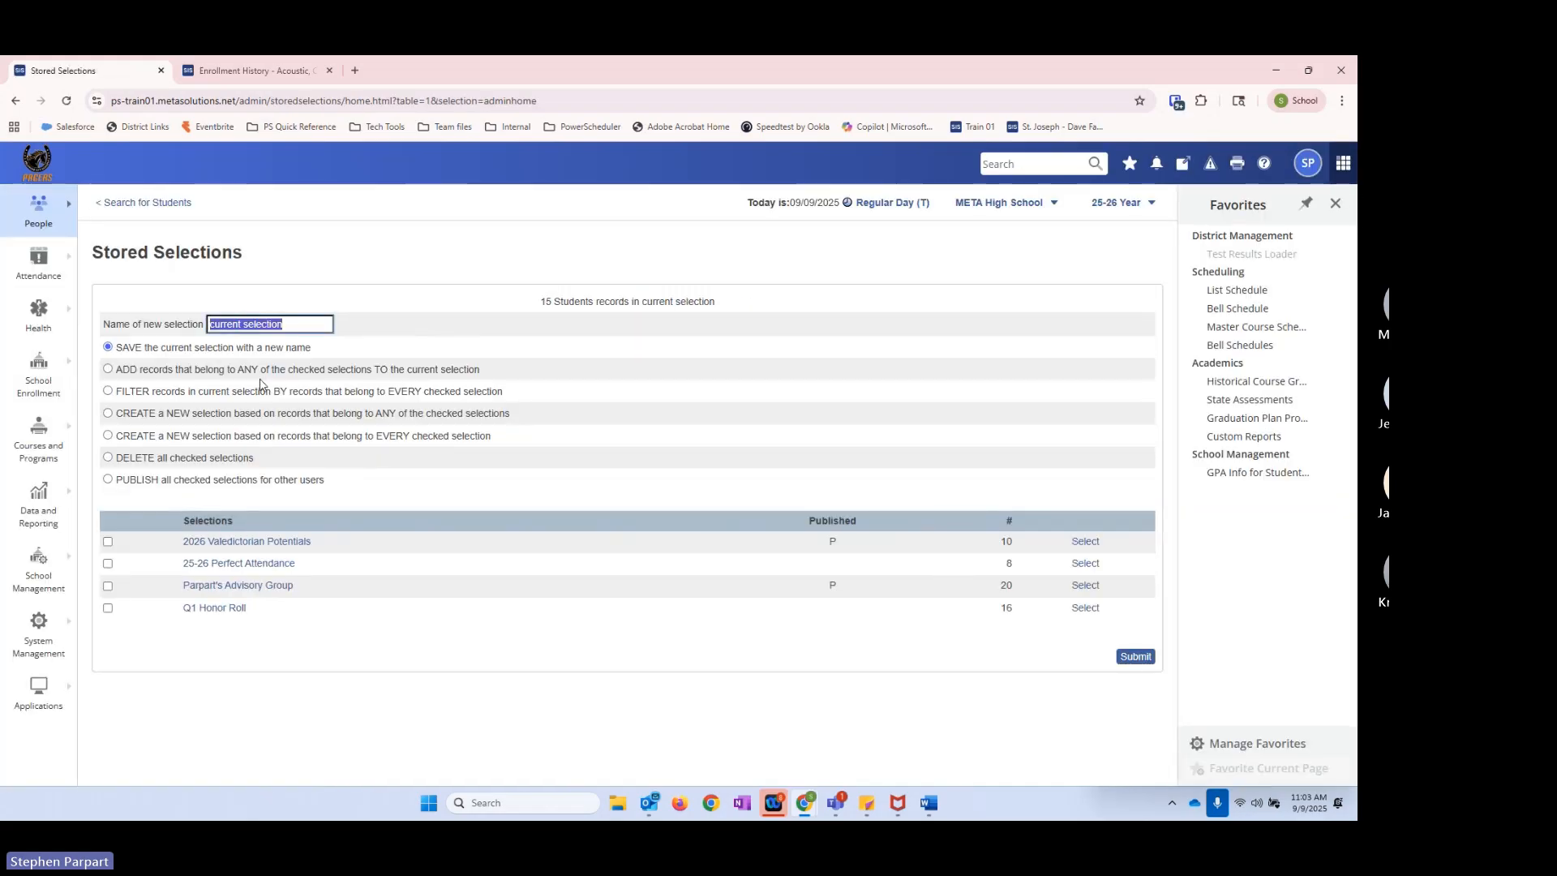
pyautogui.write('Top Acade')
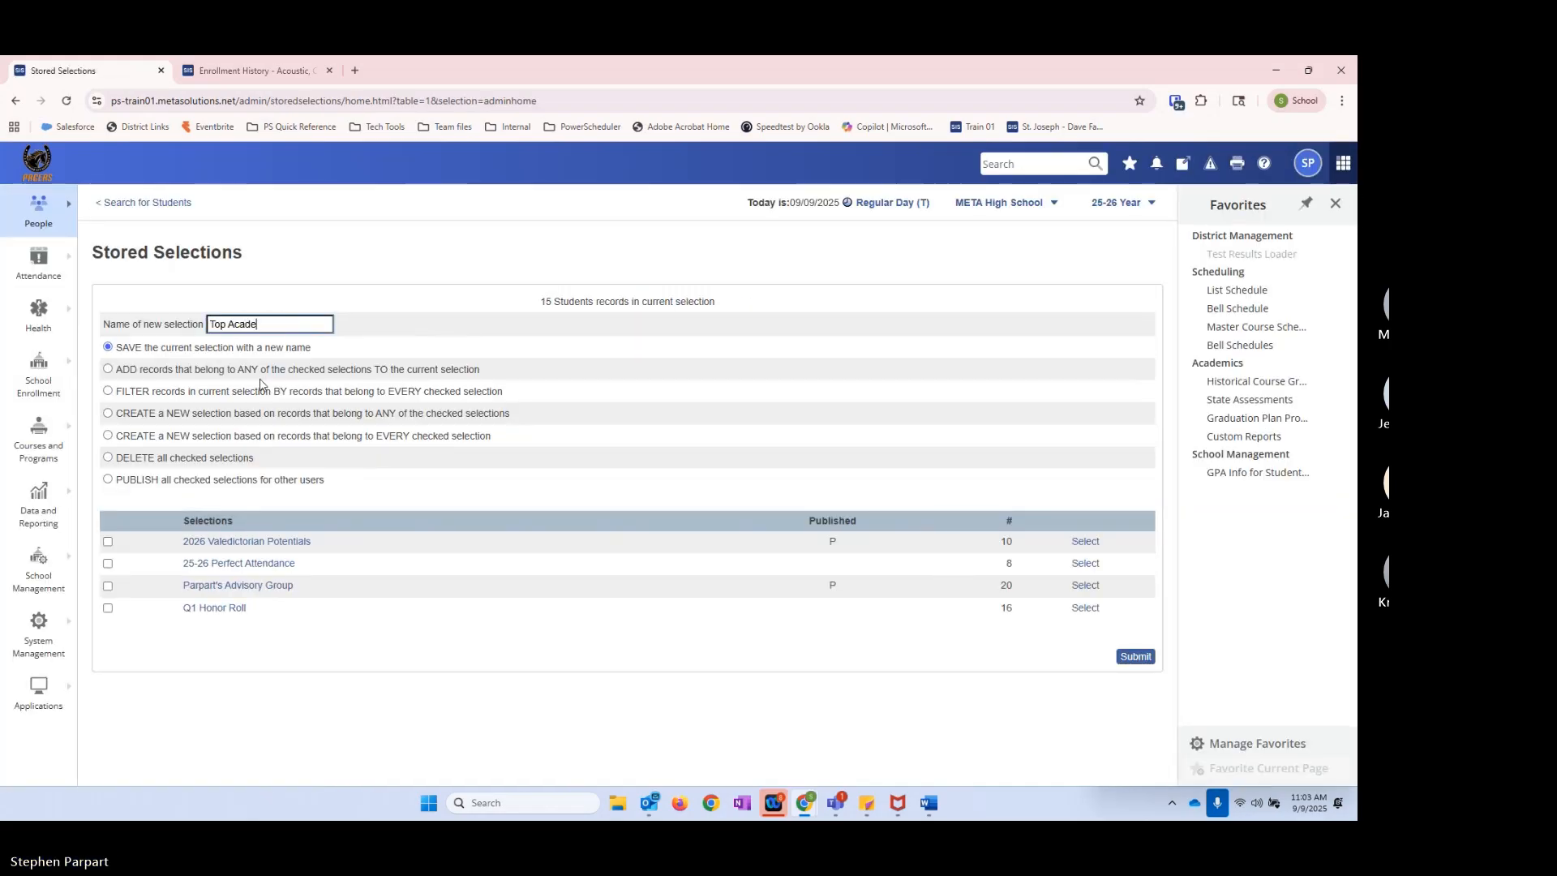
pyautogui.write('mic 11th')
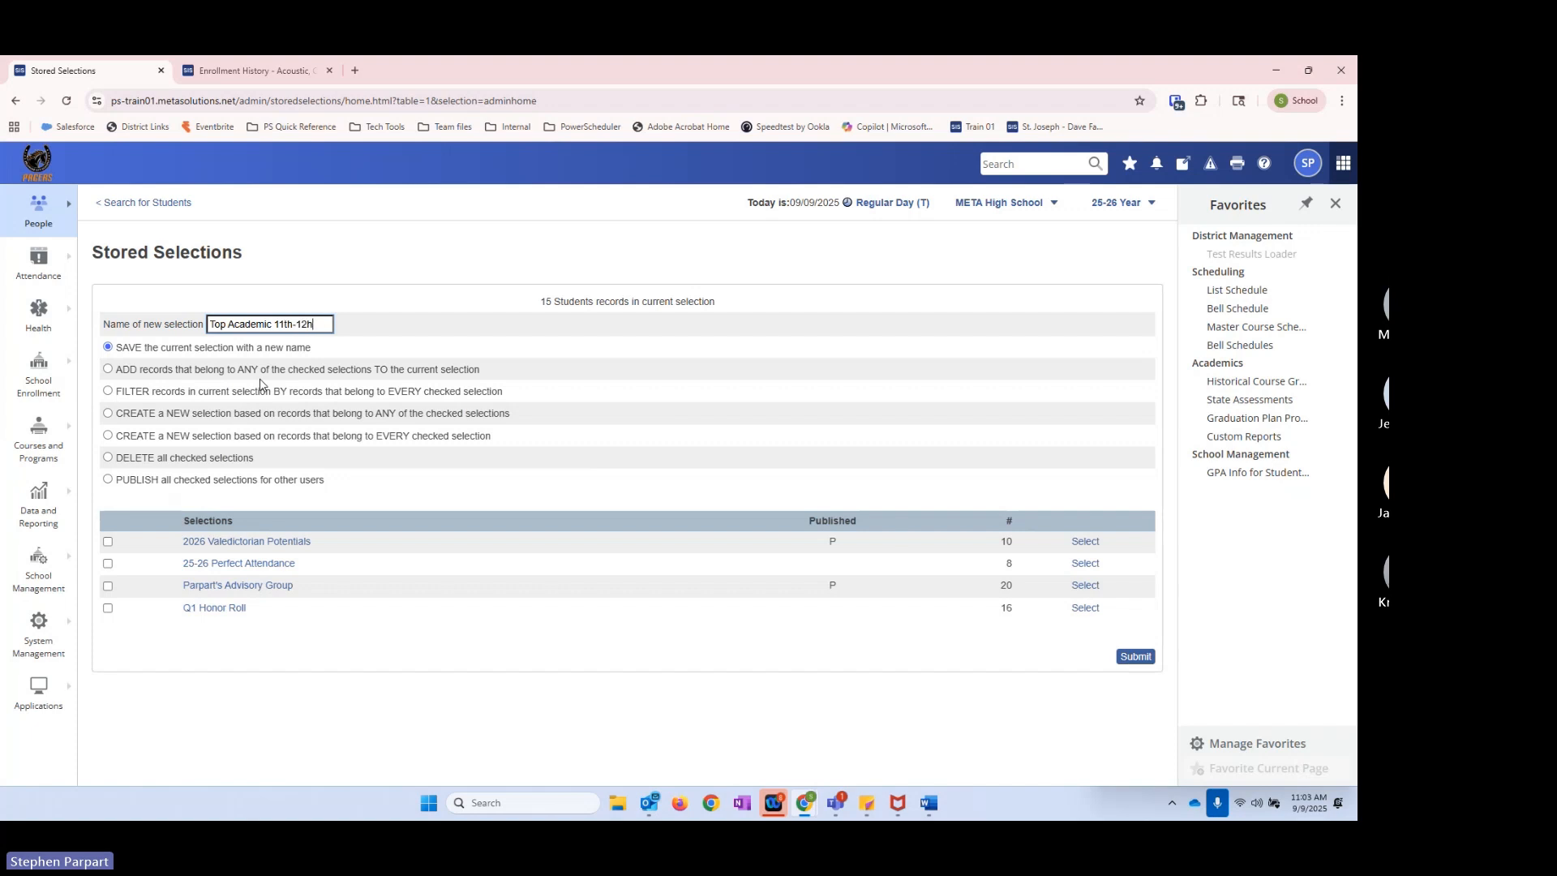
pyautogui.write('-12th')
pyautogui.hotkey('ctrl', 'a')
pyautogui.click(327, 325)
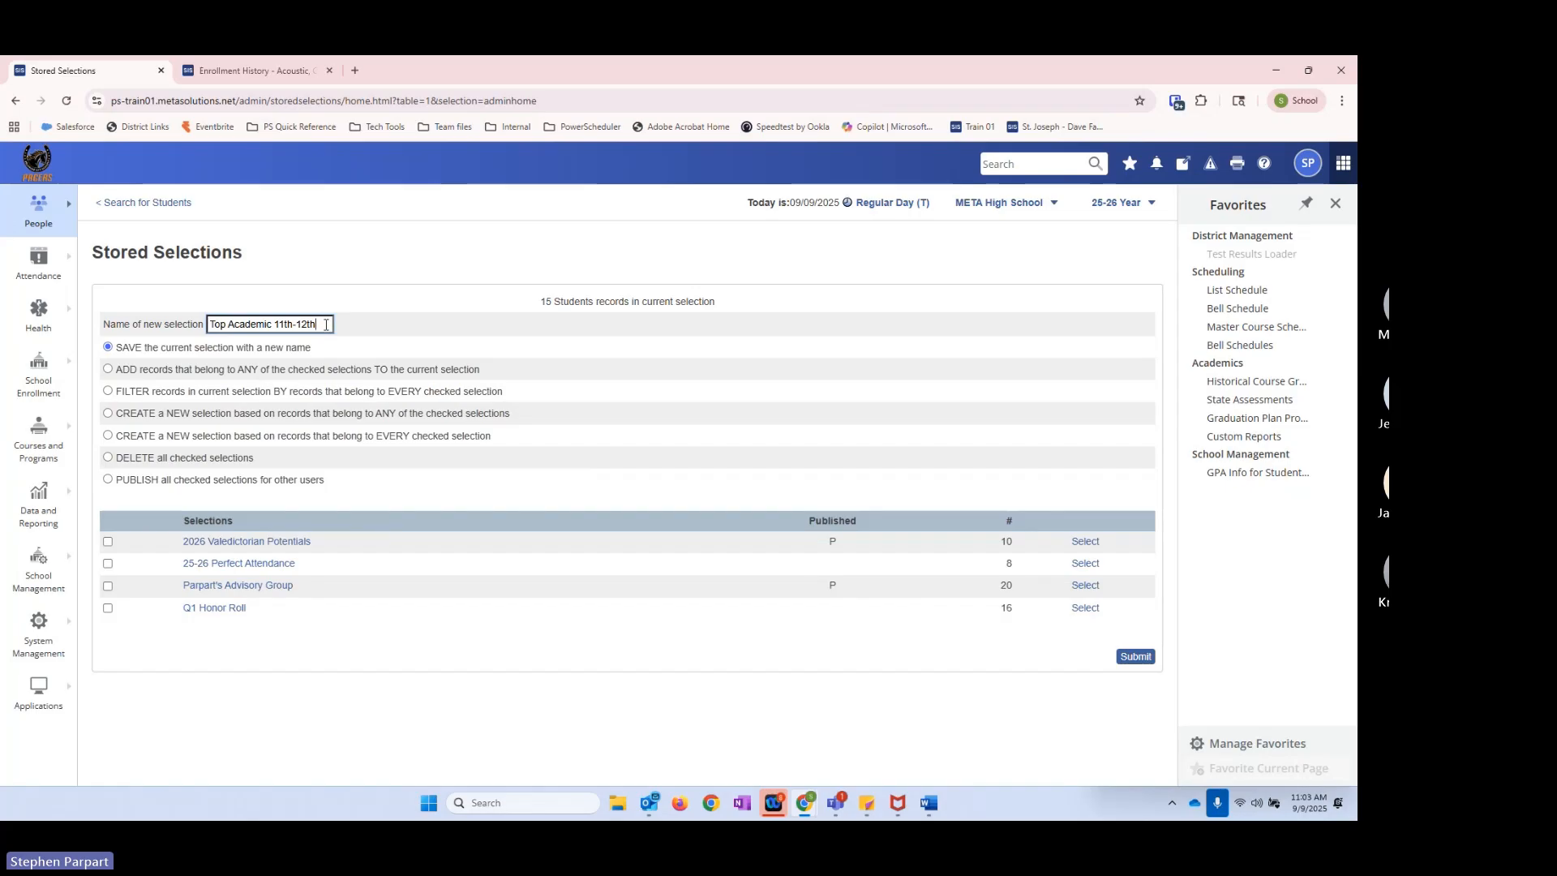
pyautogui.click(1135, 656)
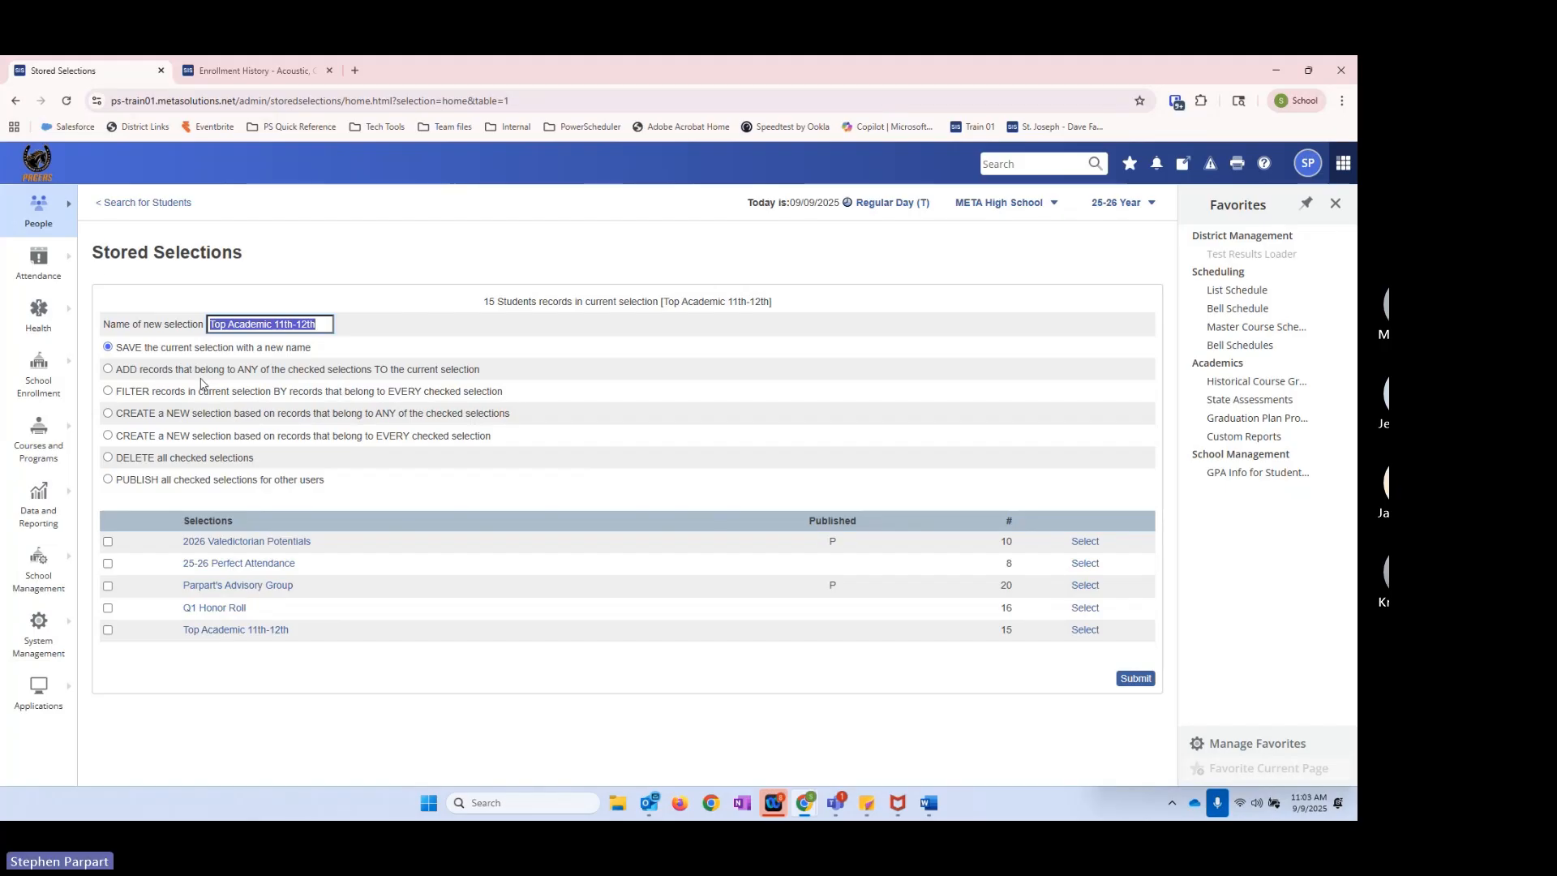
# Step: Return to the student search, reopen the stored selections and examine the option that filters records by every checked selection
pyautogui.click(122, 203)
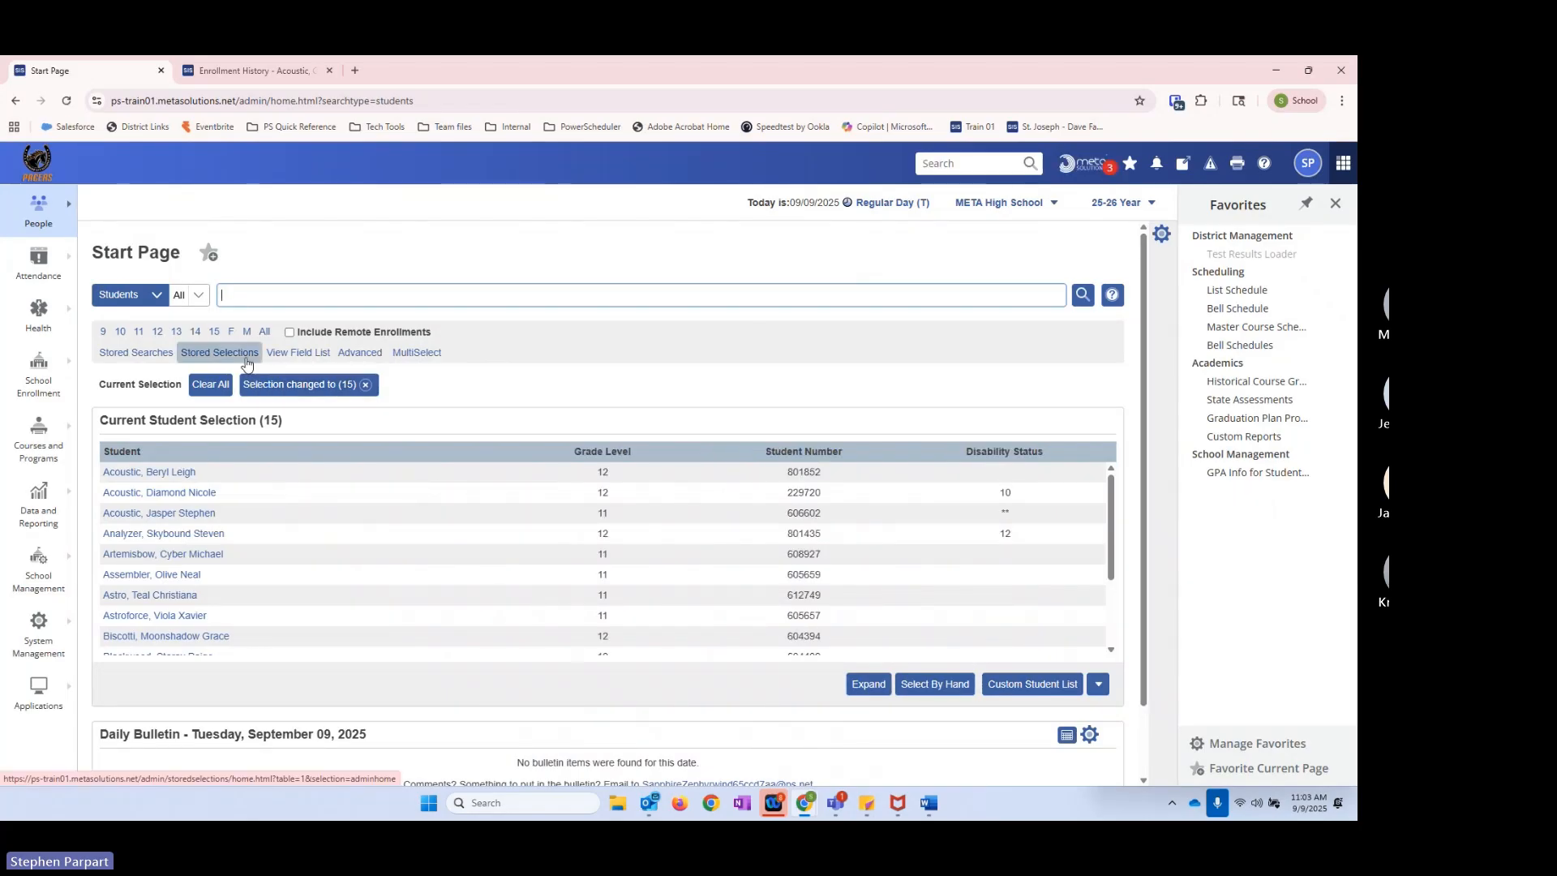
pyautogui.click(219, 352)
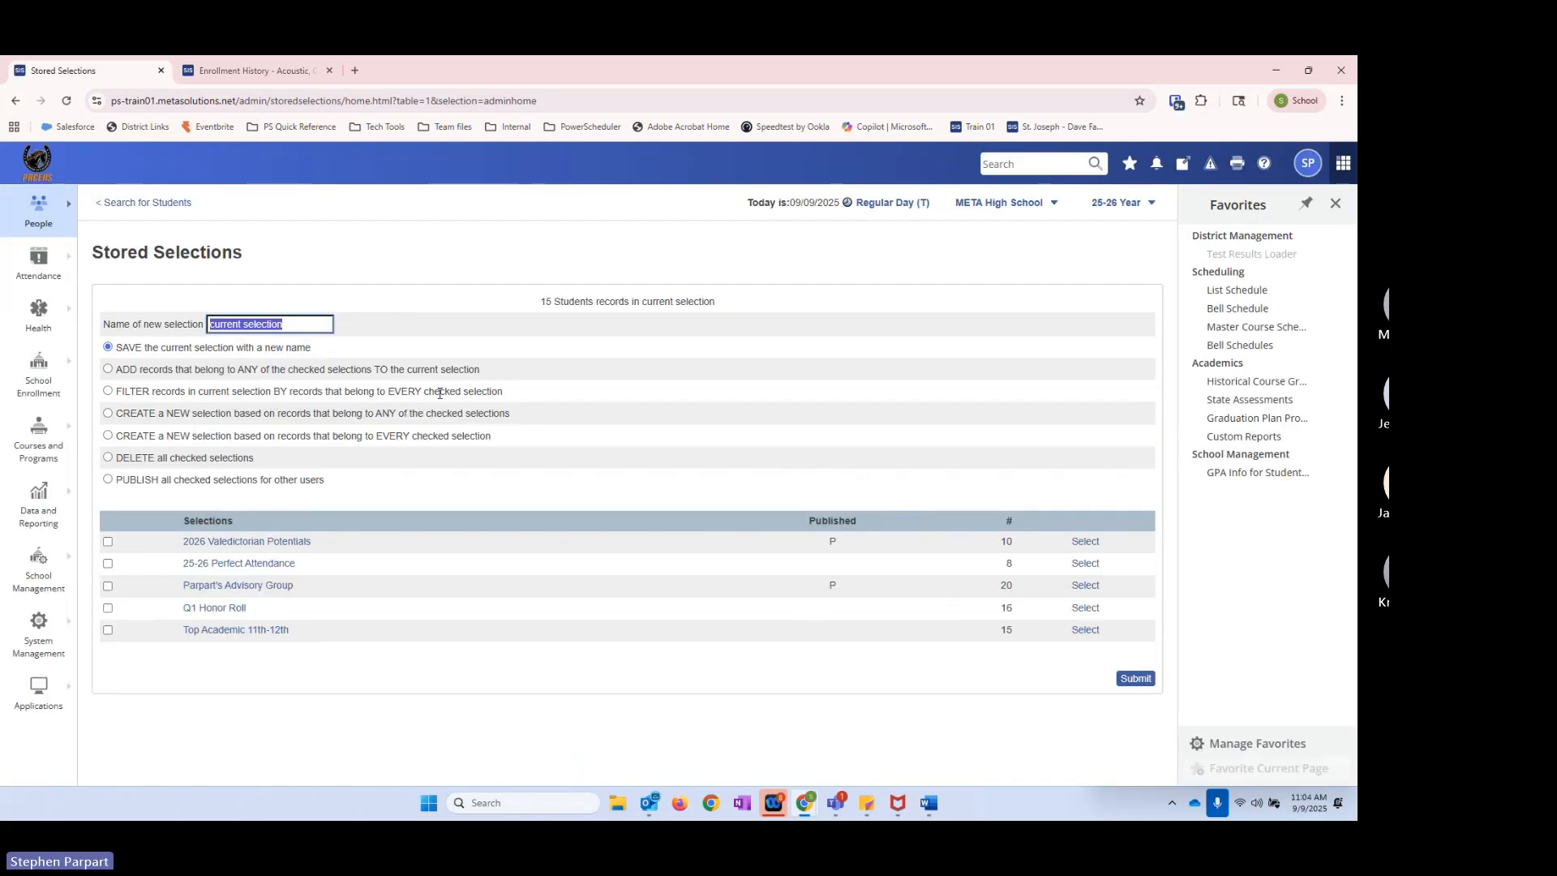
pyautogui.moveTo(504, 395); pyautogui.dragTo(150, 394)
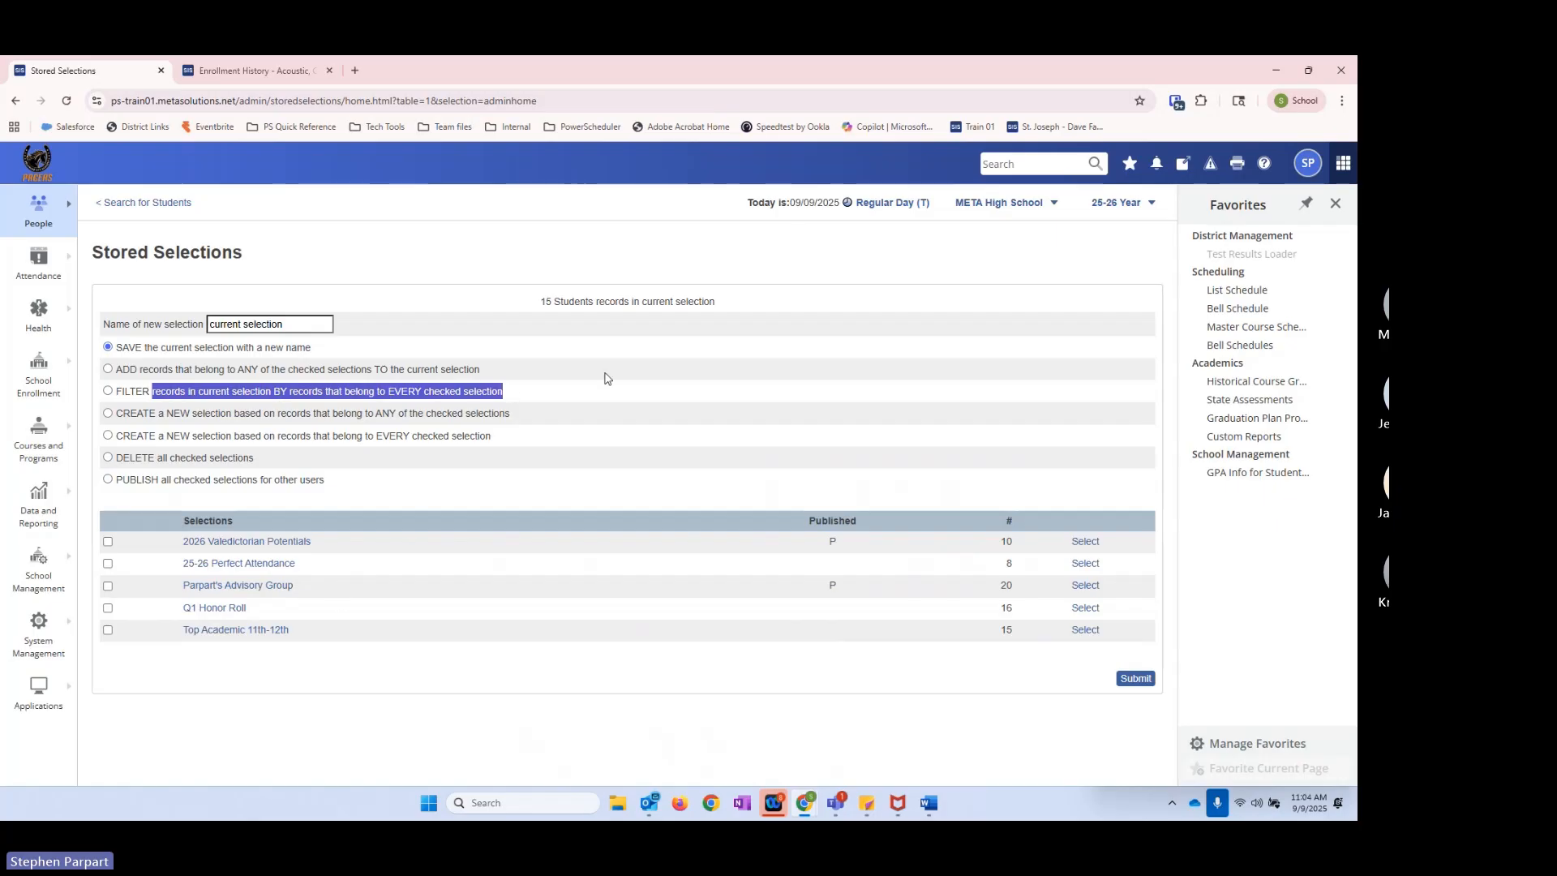
# Step: Replace the current selection with all students in the school and open the stored selections for them
pyautogui.click(143, 203)
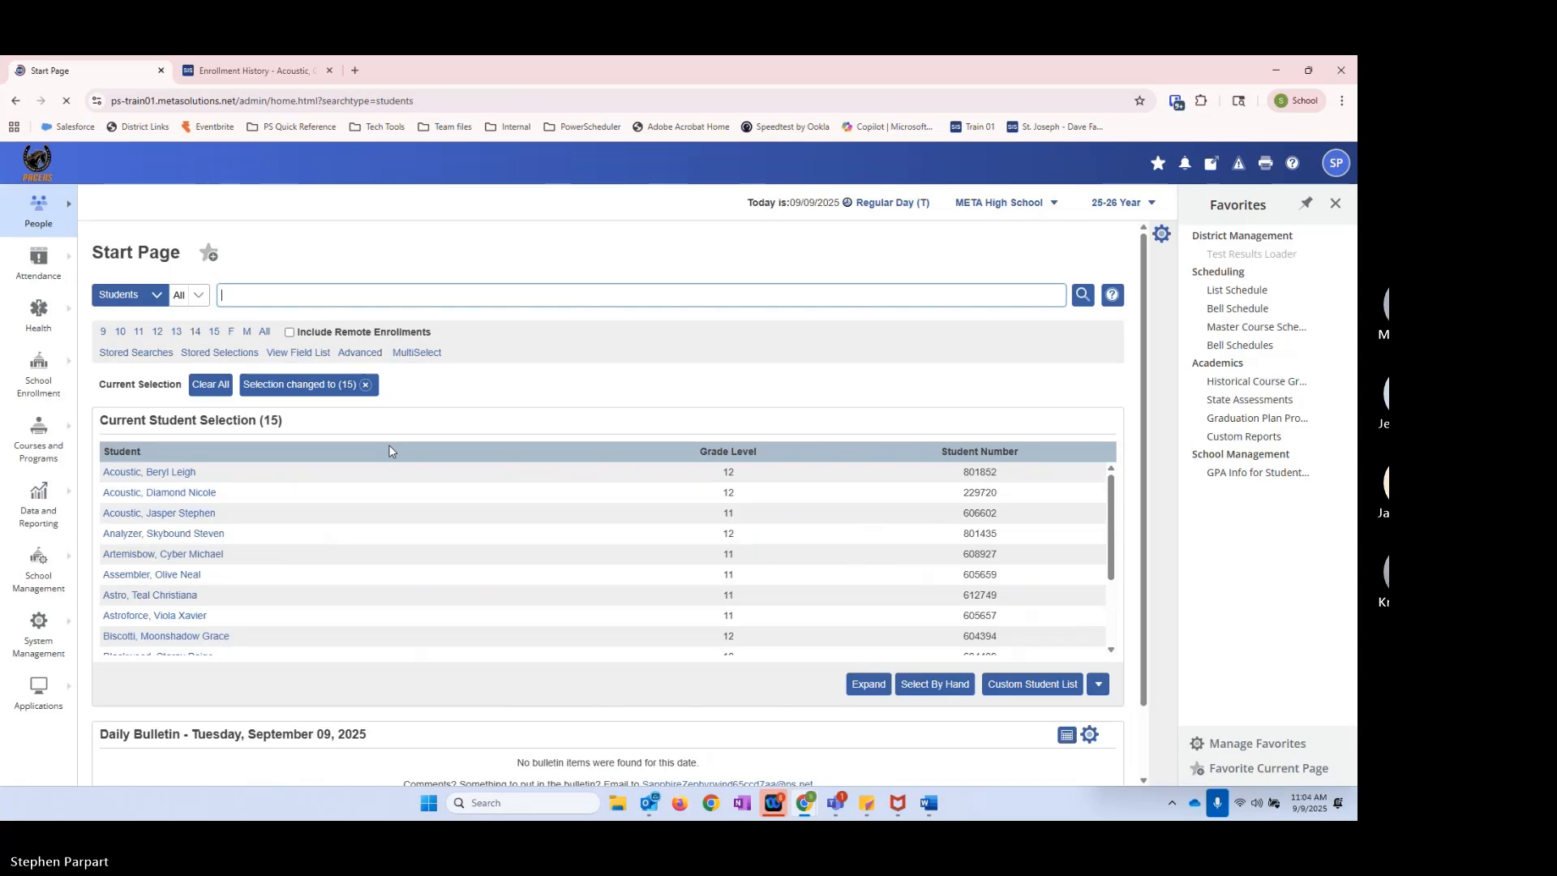
pyautogui.click(365, 385)
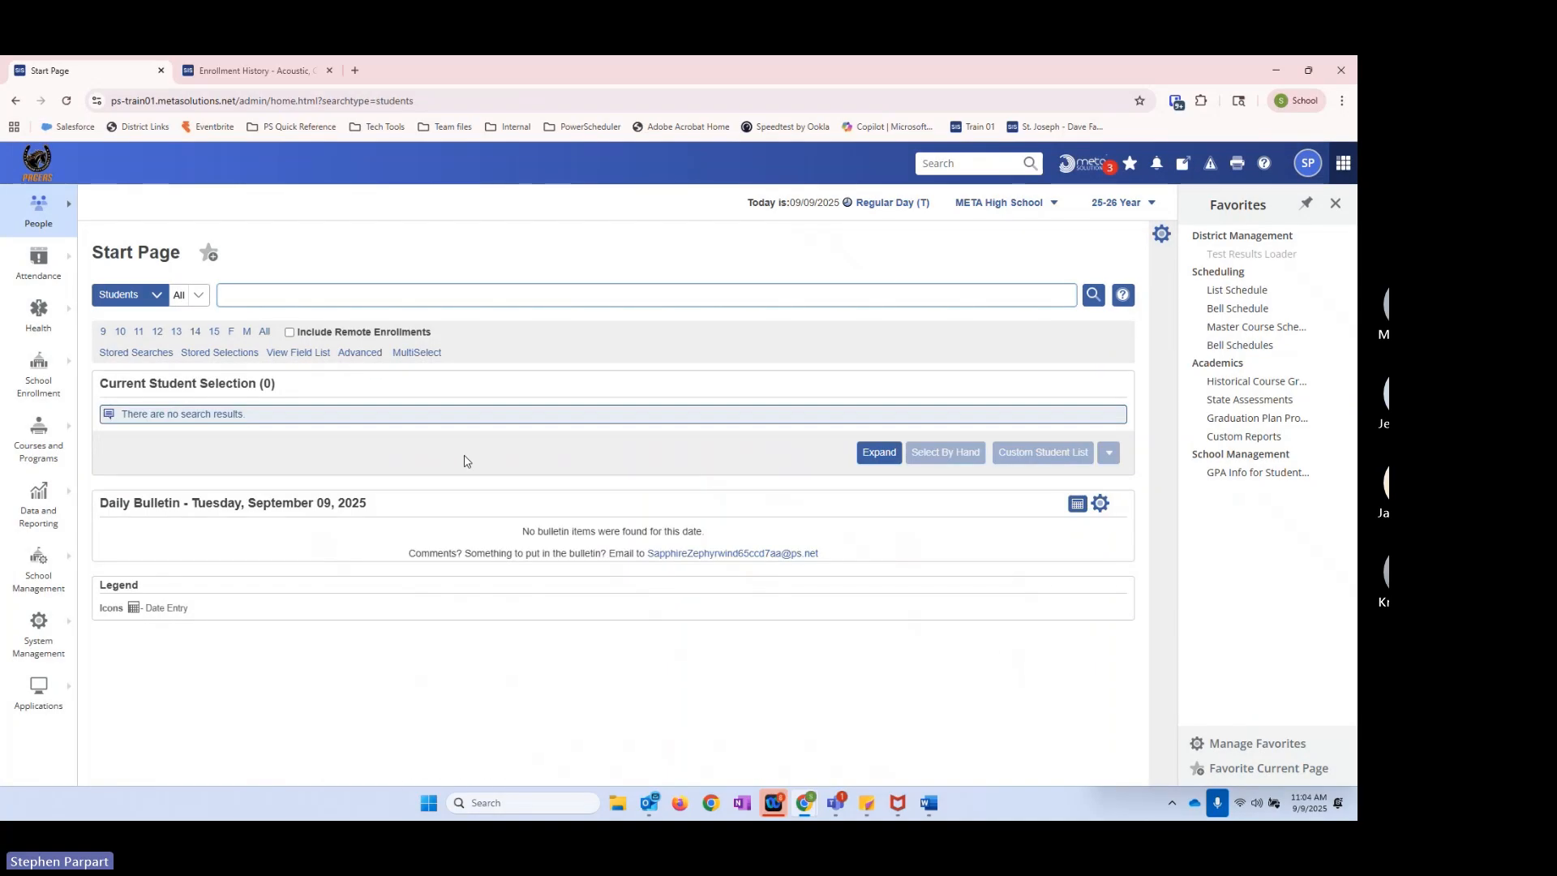
pyautogui.click(266, 334)
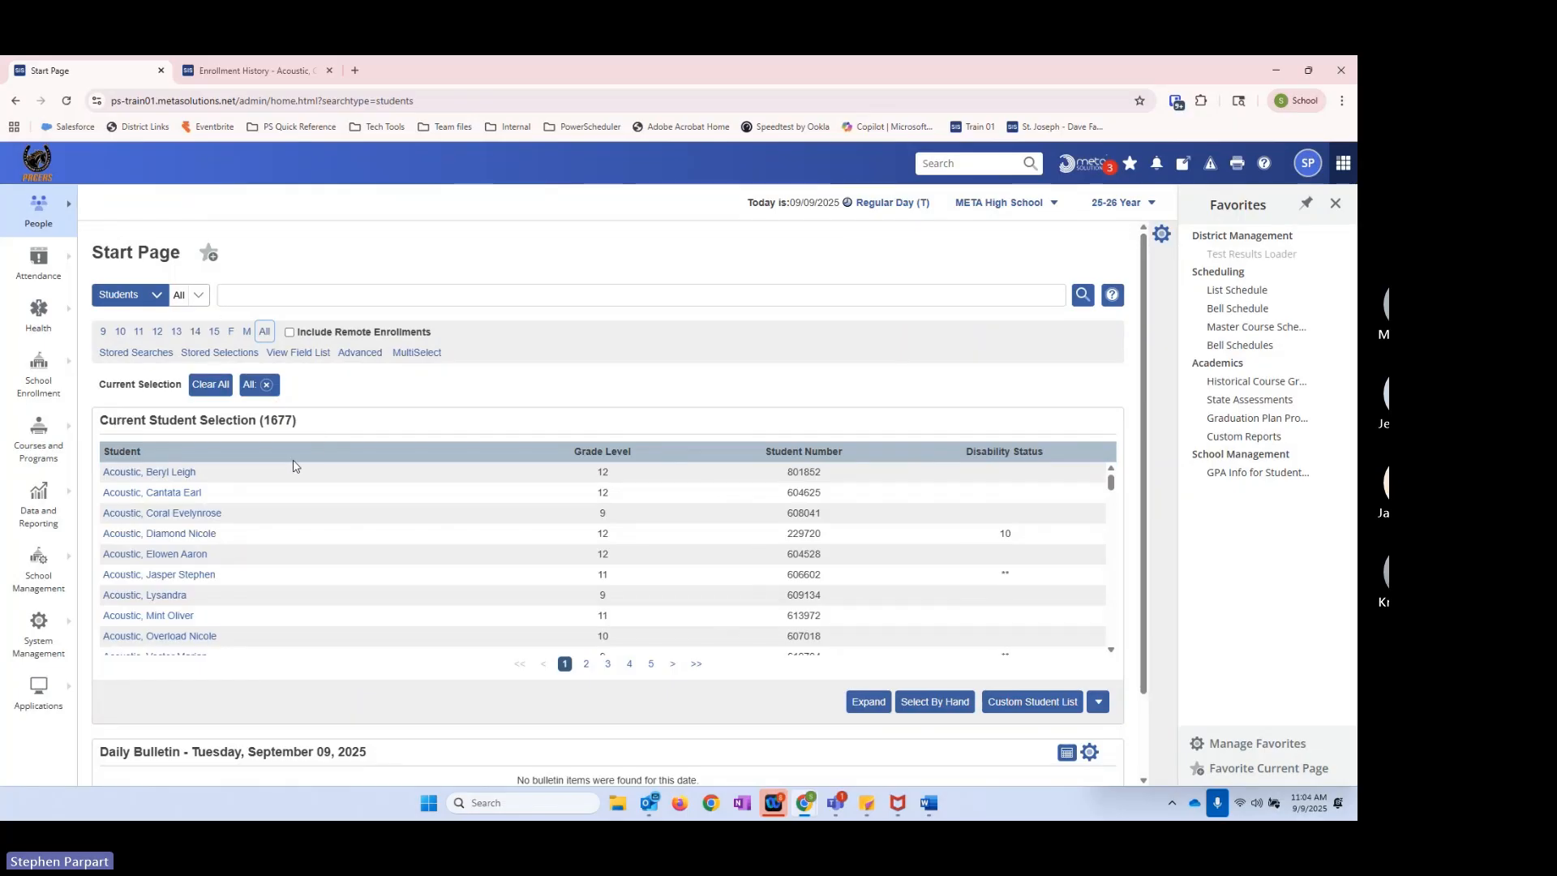
pyautogui.click(238, 354)
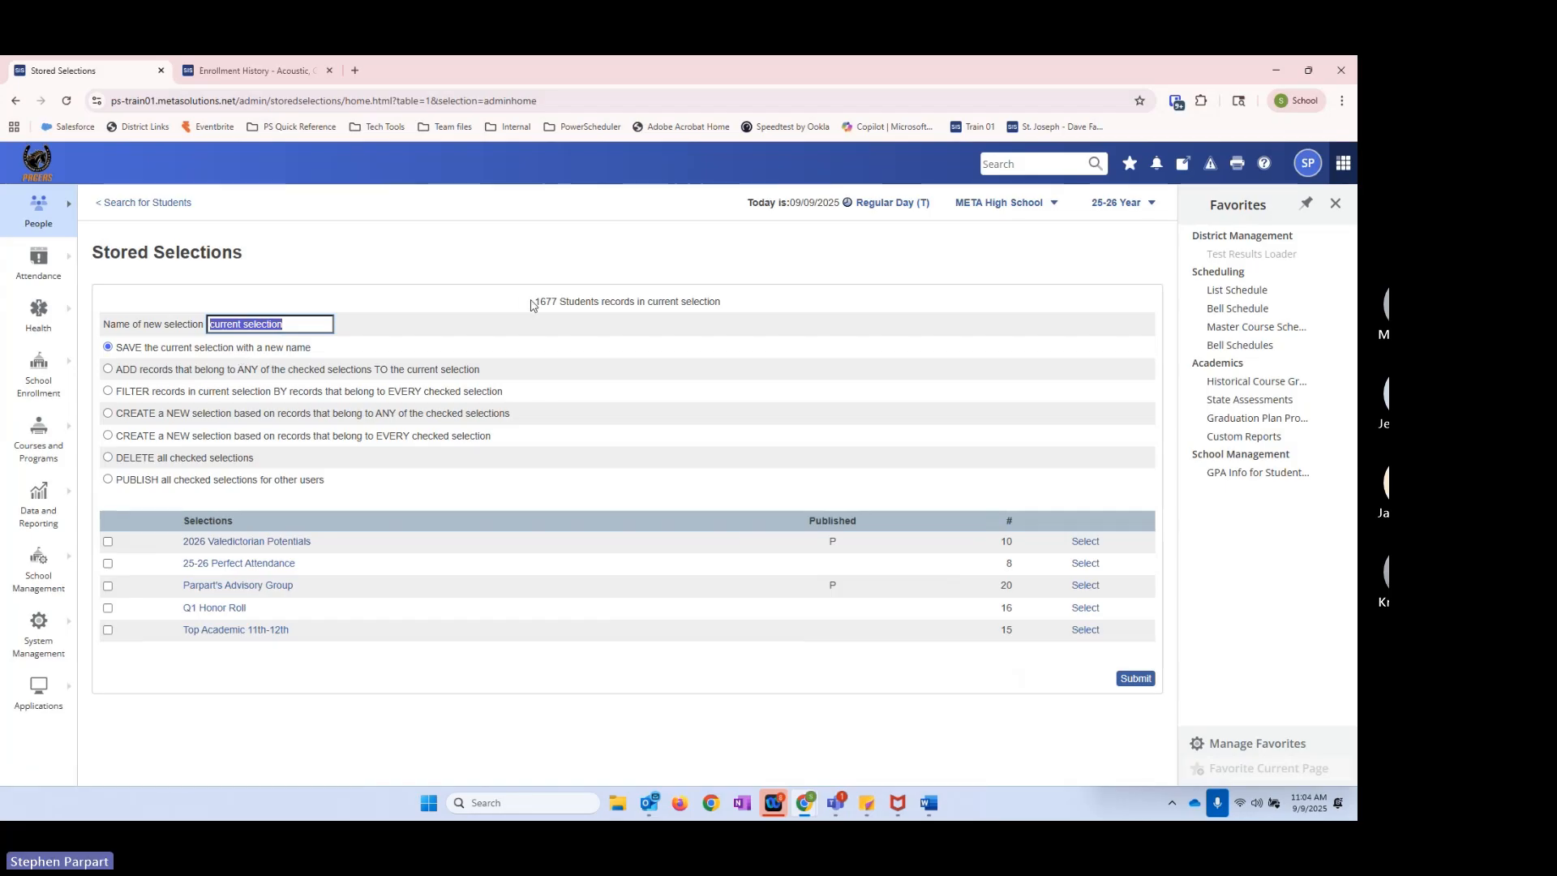
pyautogui.moveTo(532, 302); pyautogui.dragTo(563, 301)
pyautogui.click(563, 300)
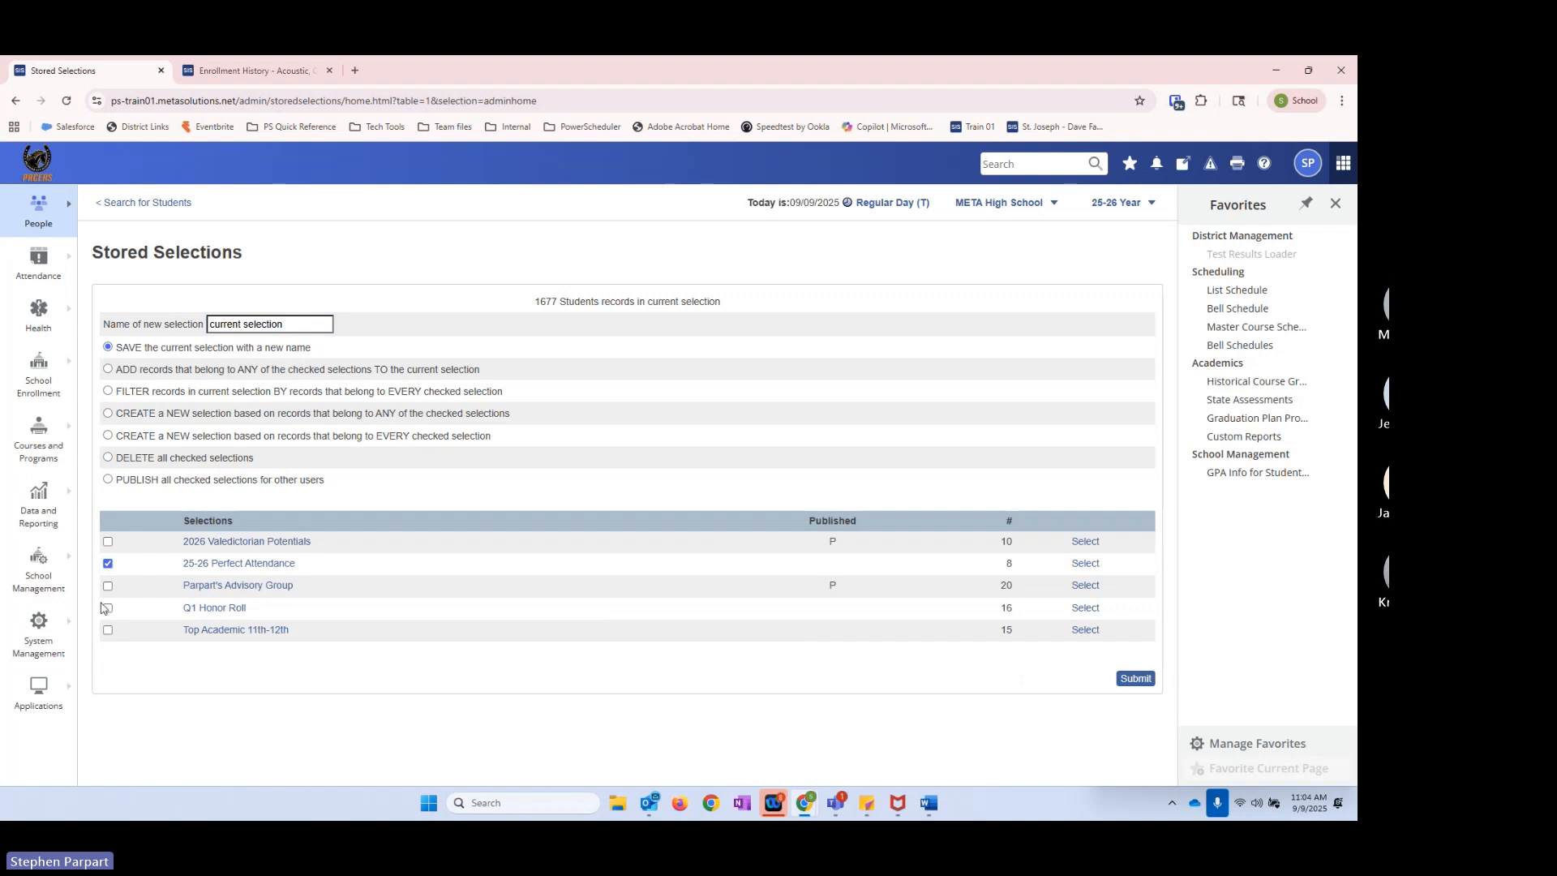
# Step: Filter the current selection by records that belong to every checked selection, with 25-26 Perfect Attendance and Q1 Honor Roll checked
pyautogui.click(107, 608)
pyautogui.click(1134, 679)
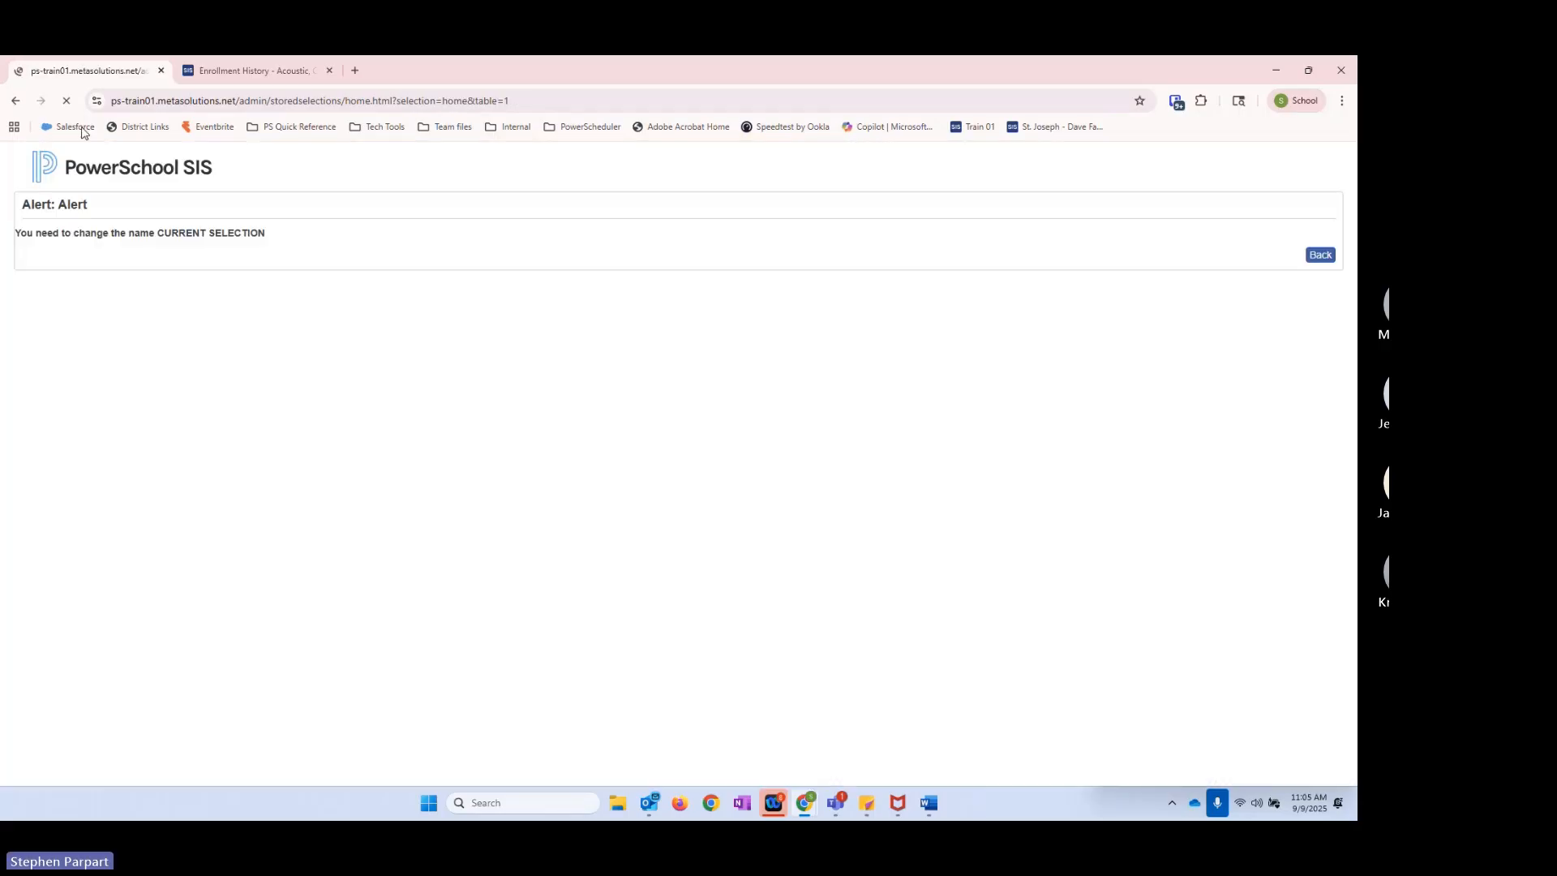
pyautogui.click(1321, 256)
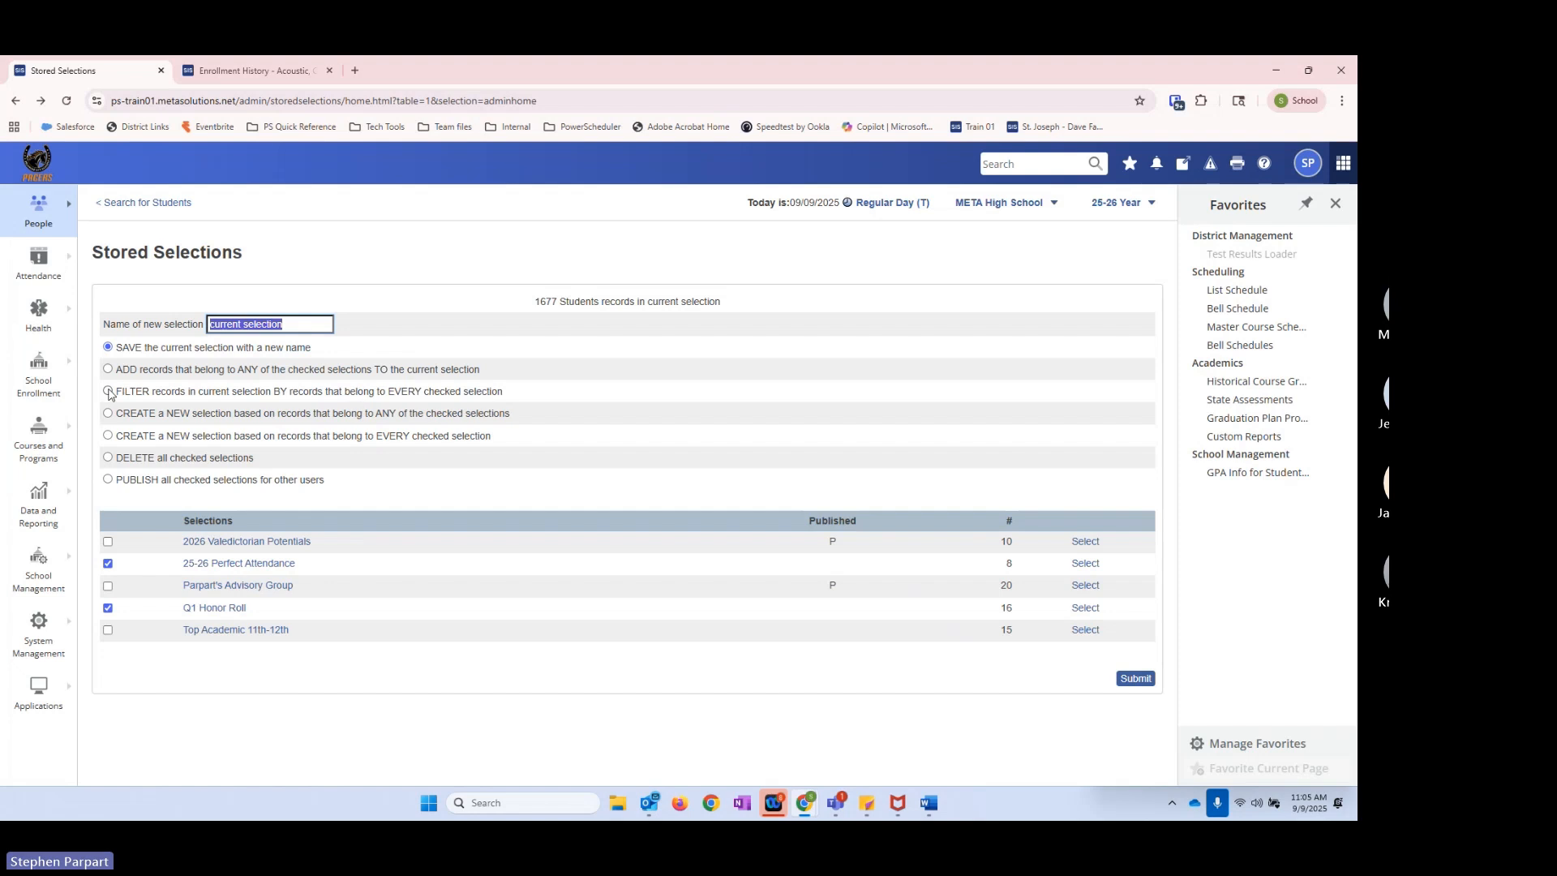
pyautogui.click(108, 391)
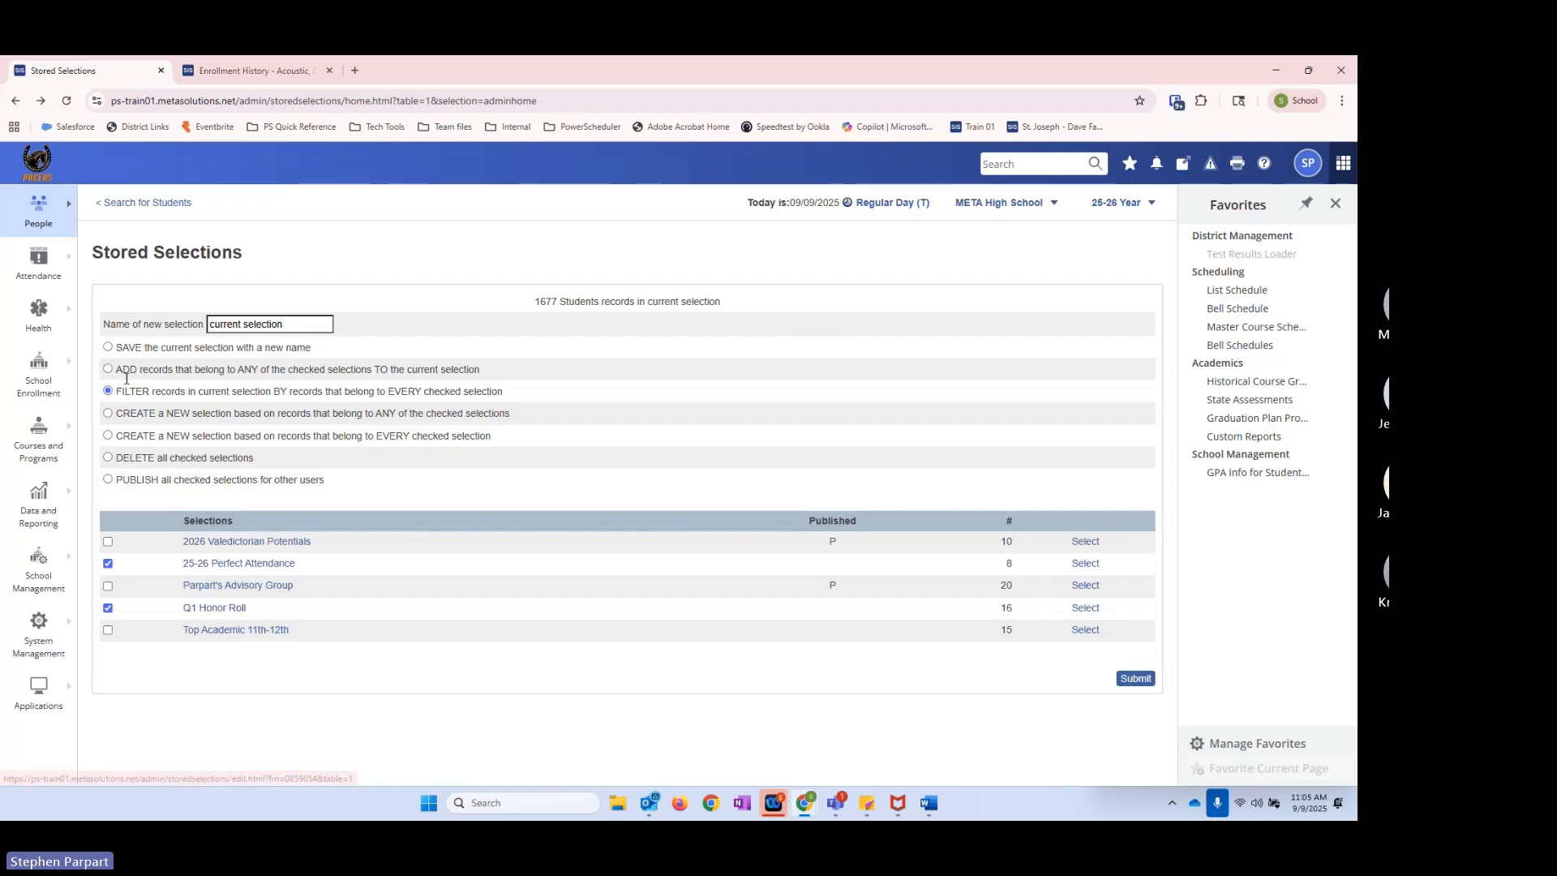
pyautogui.click(1133, 679)
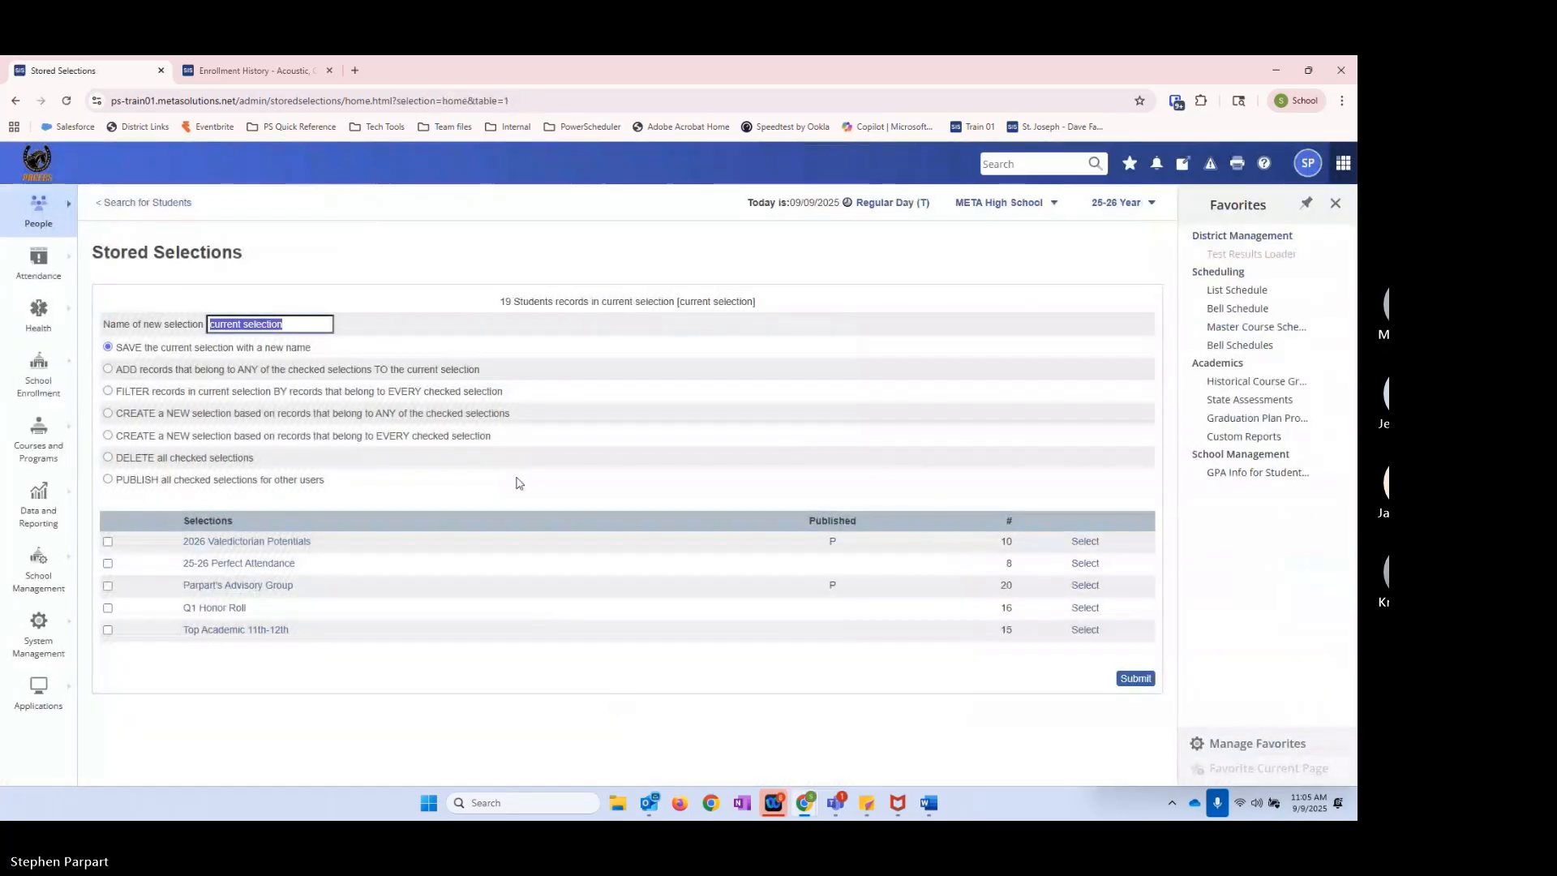
pyautogui.doubleClick(505, 302)
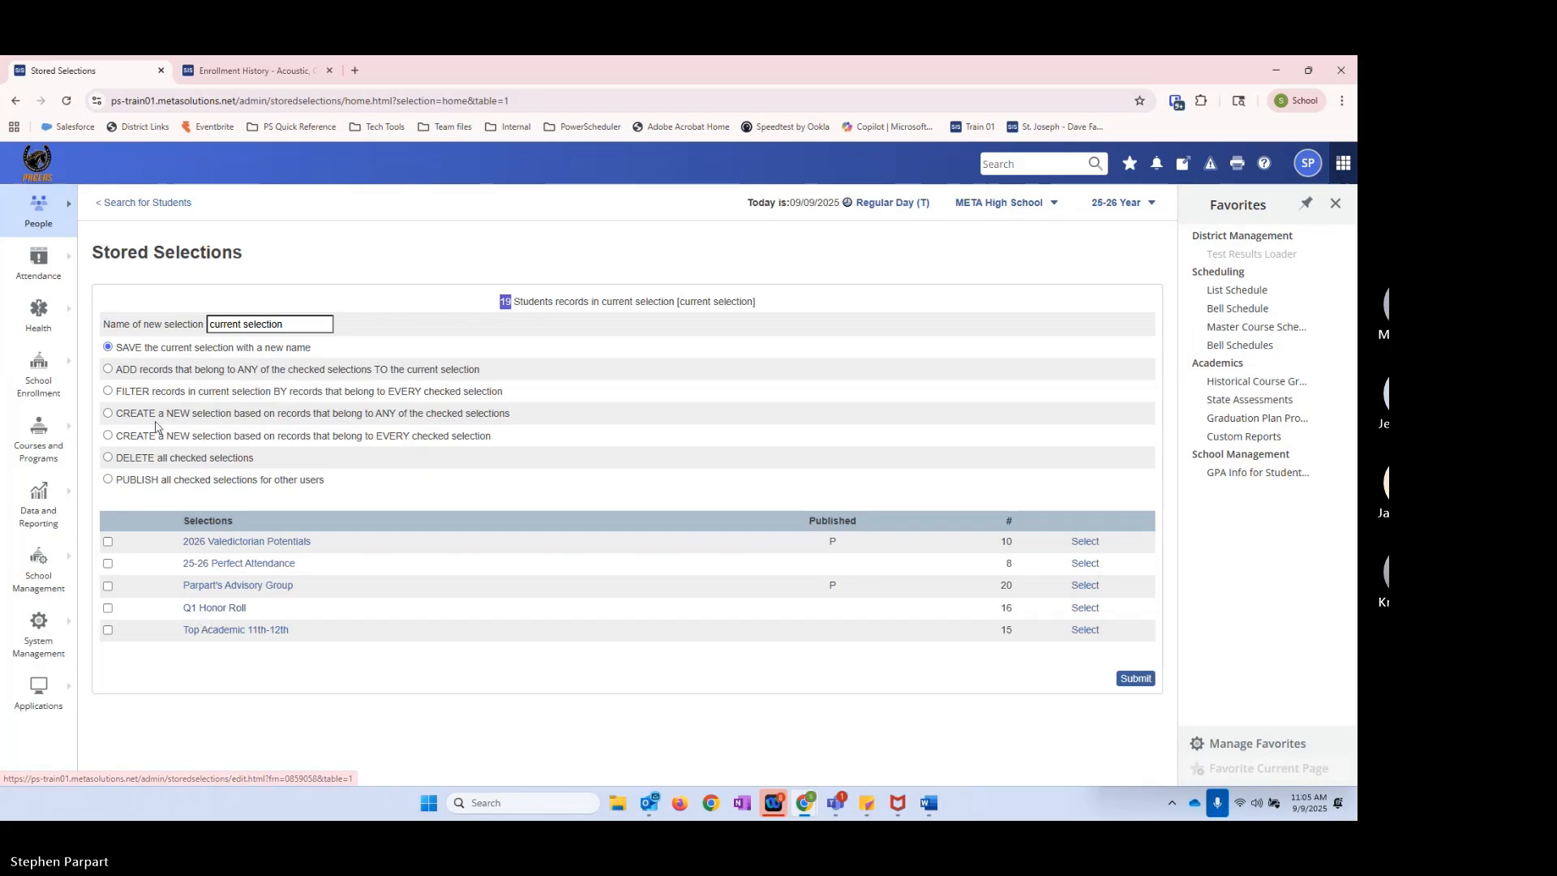
pyautogui.moveTo(116, 396); pyautogui.dragTo(208, 387)
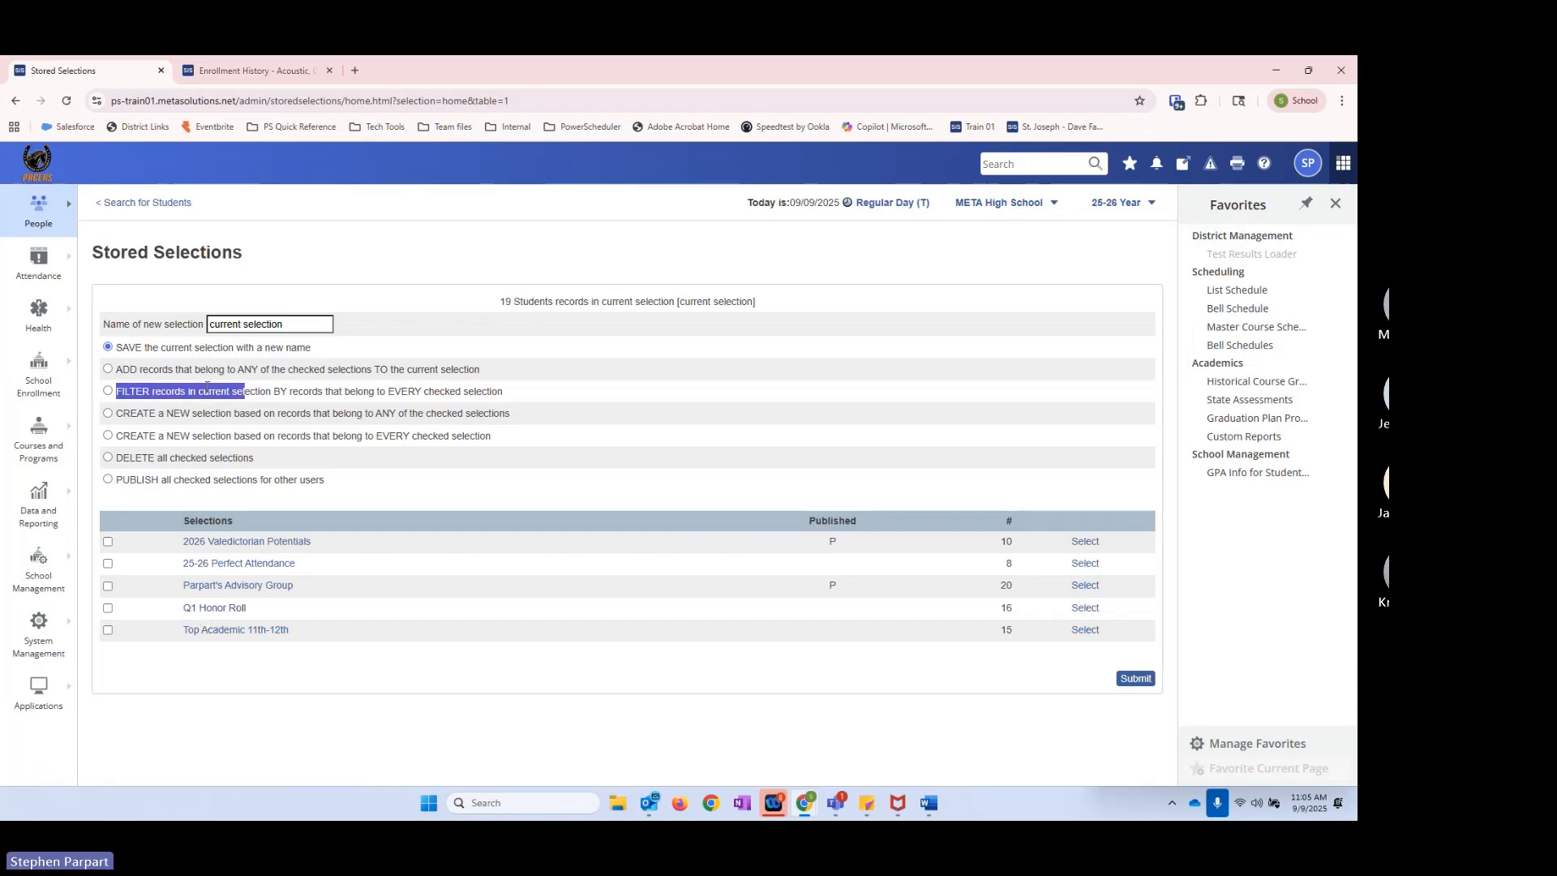
pyautogui.click(290, 396)
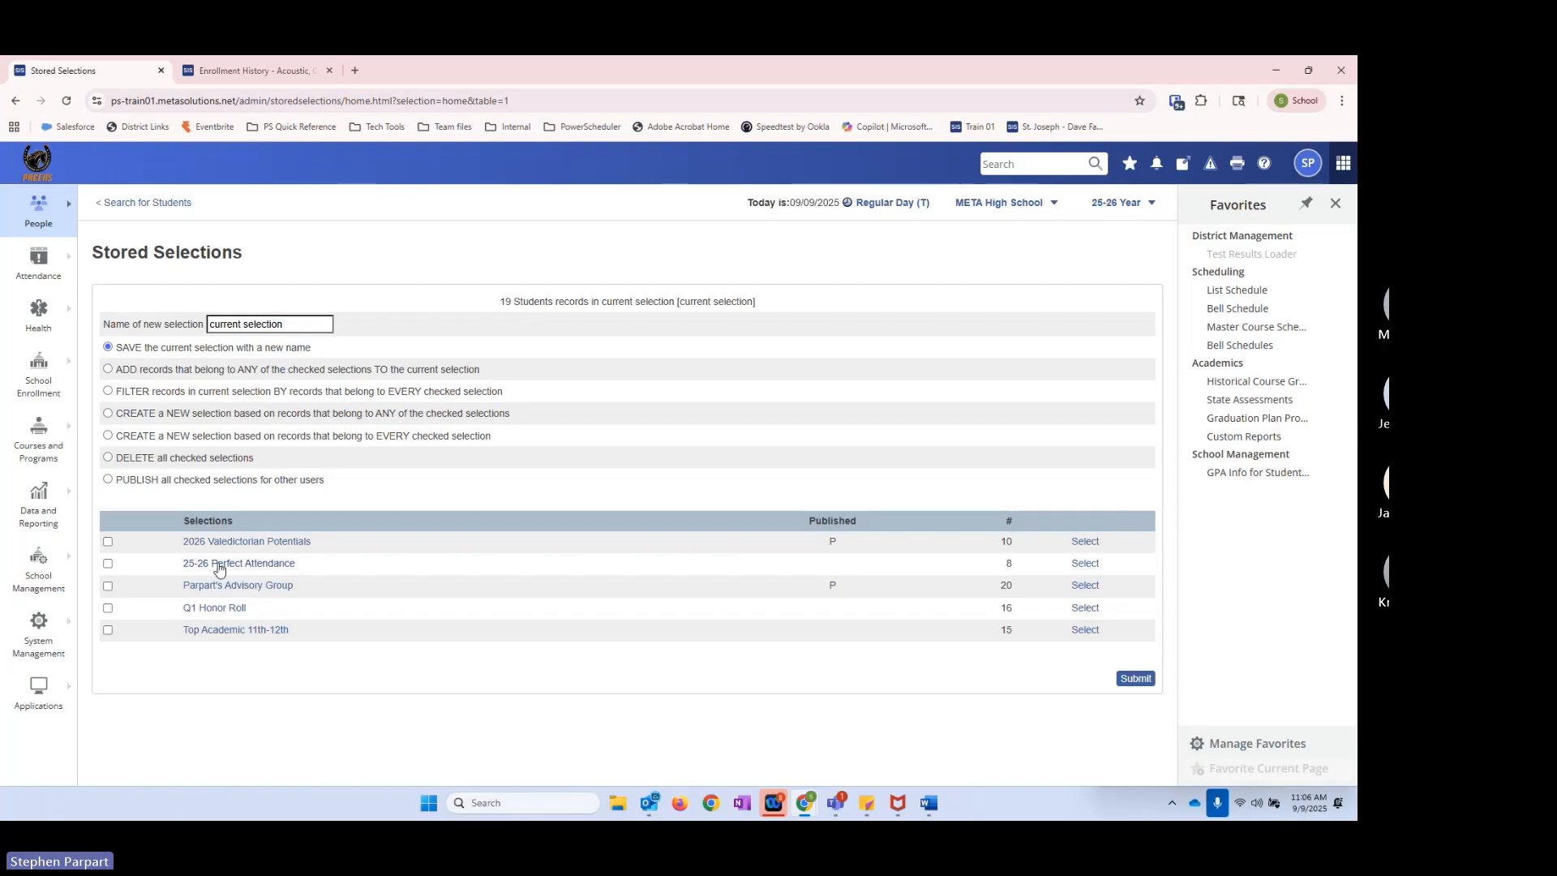
# Step: Clear the current student selection and search for all students in grade levels 11 and 12
pyautogui.click(109, 414)
pyautogui.click(165, 204)
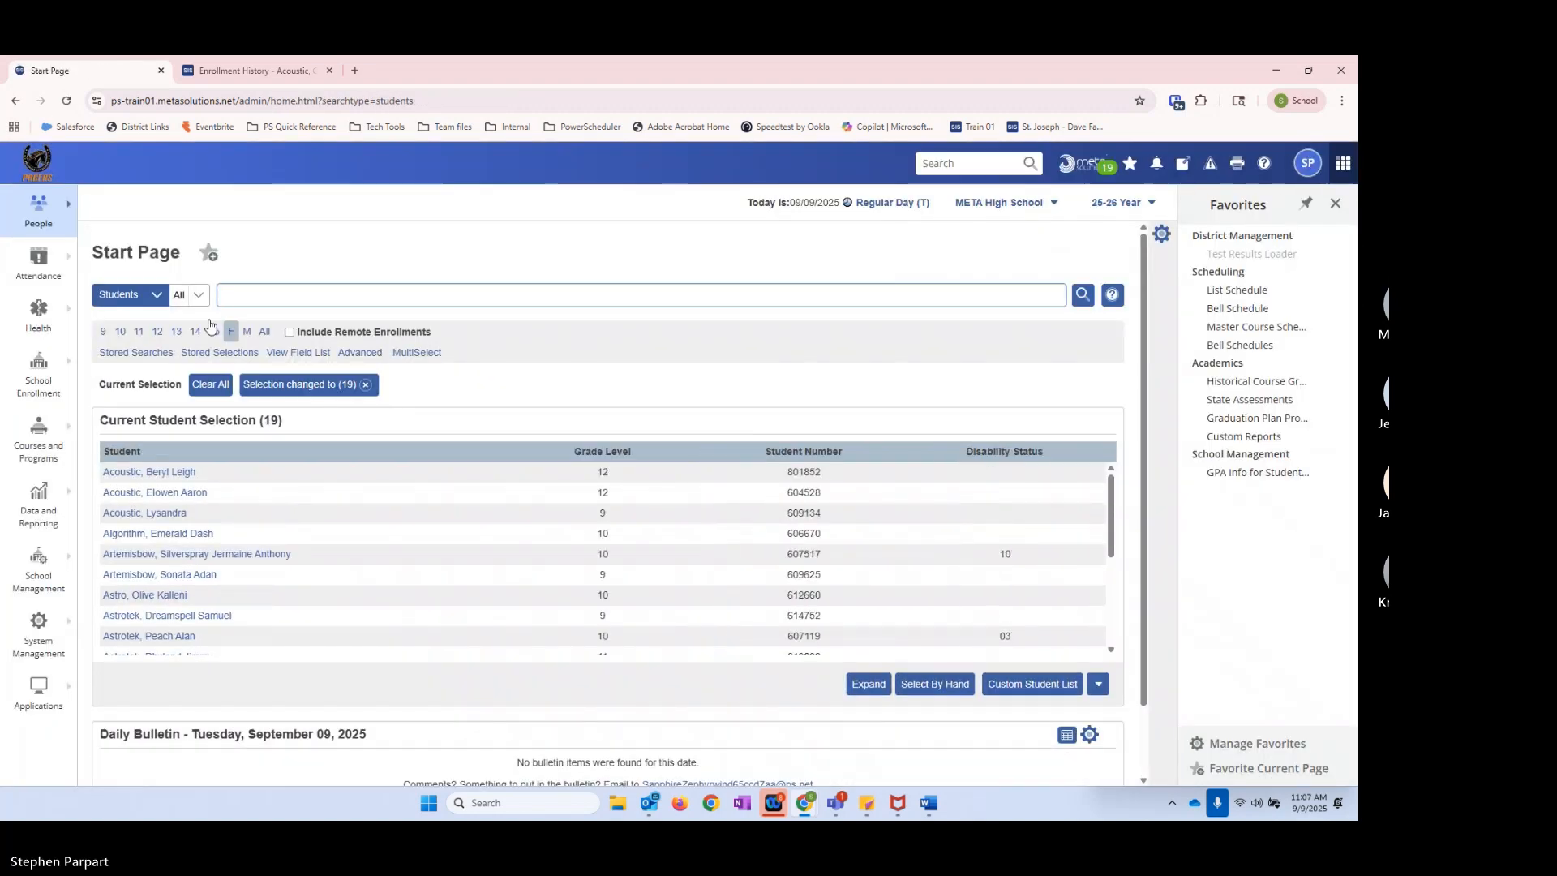
pyautogui.click(366, 384)
pyautogui.click(190, 294)
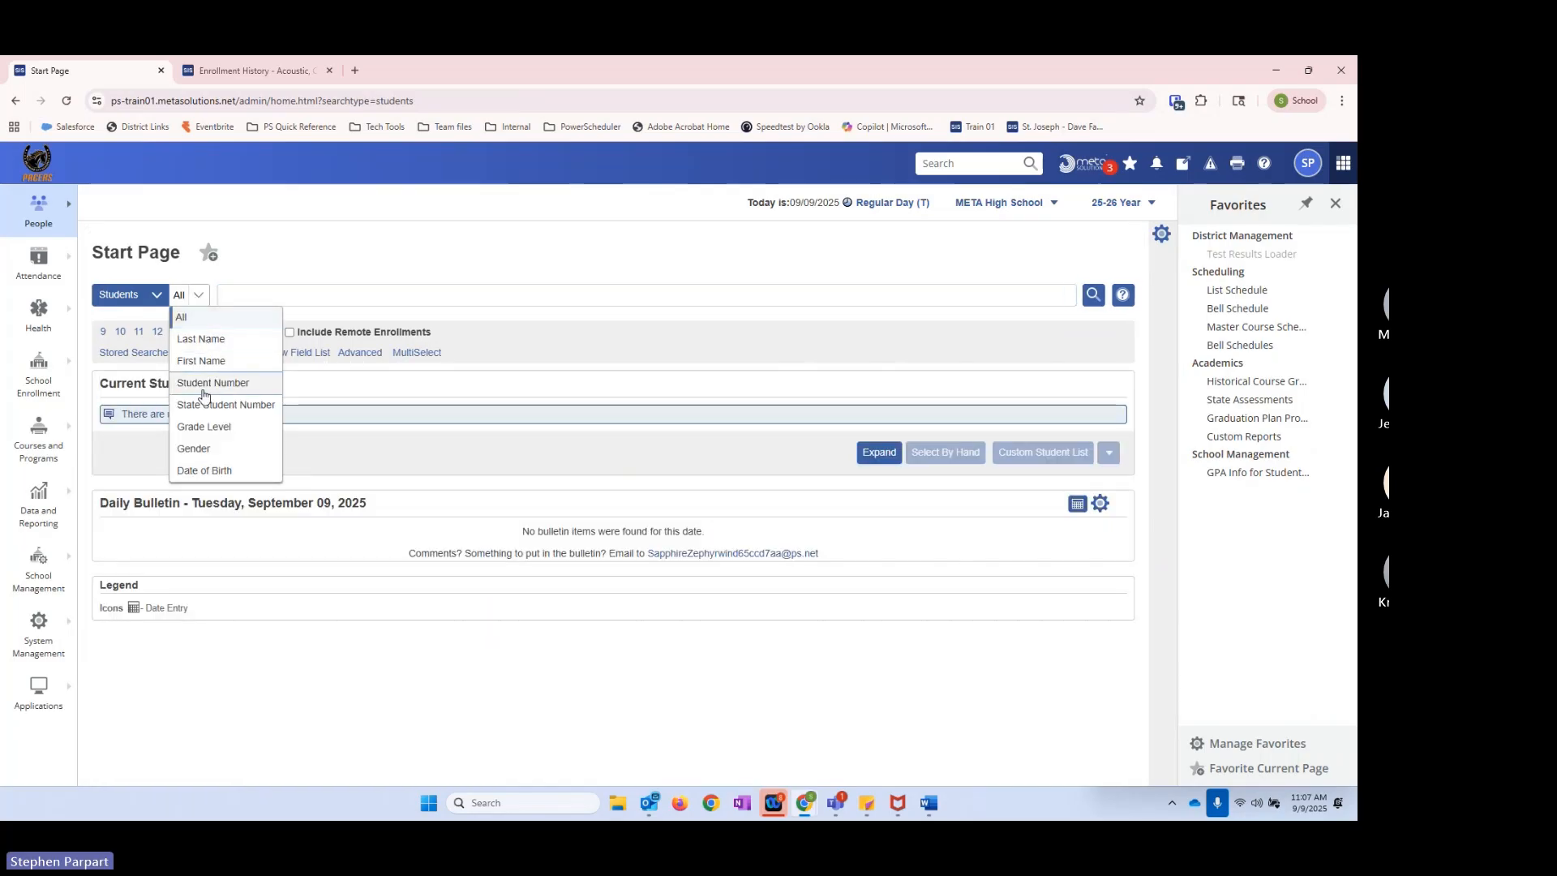
pyautogui.click(195, 427)
pyautogui.click(304, 297)
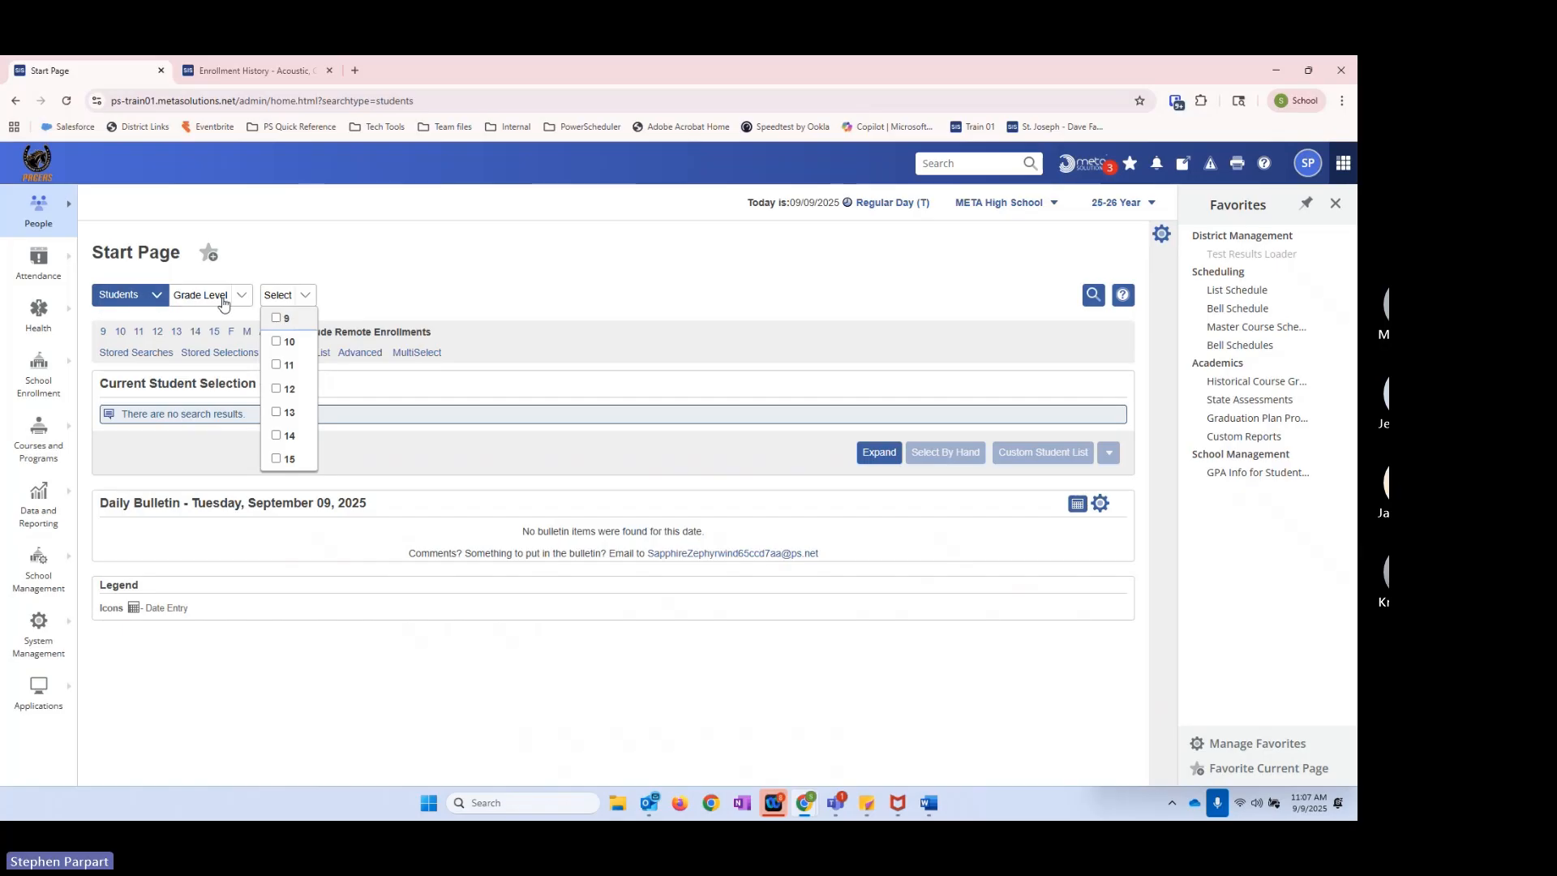
pyautogui.click(277, 365)
pyautogui.click(286, 388)
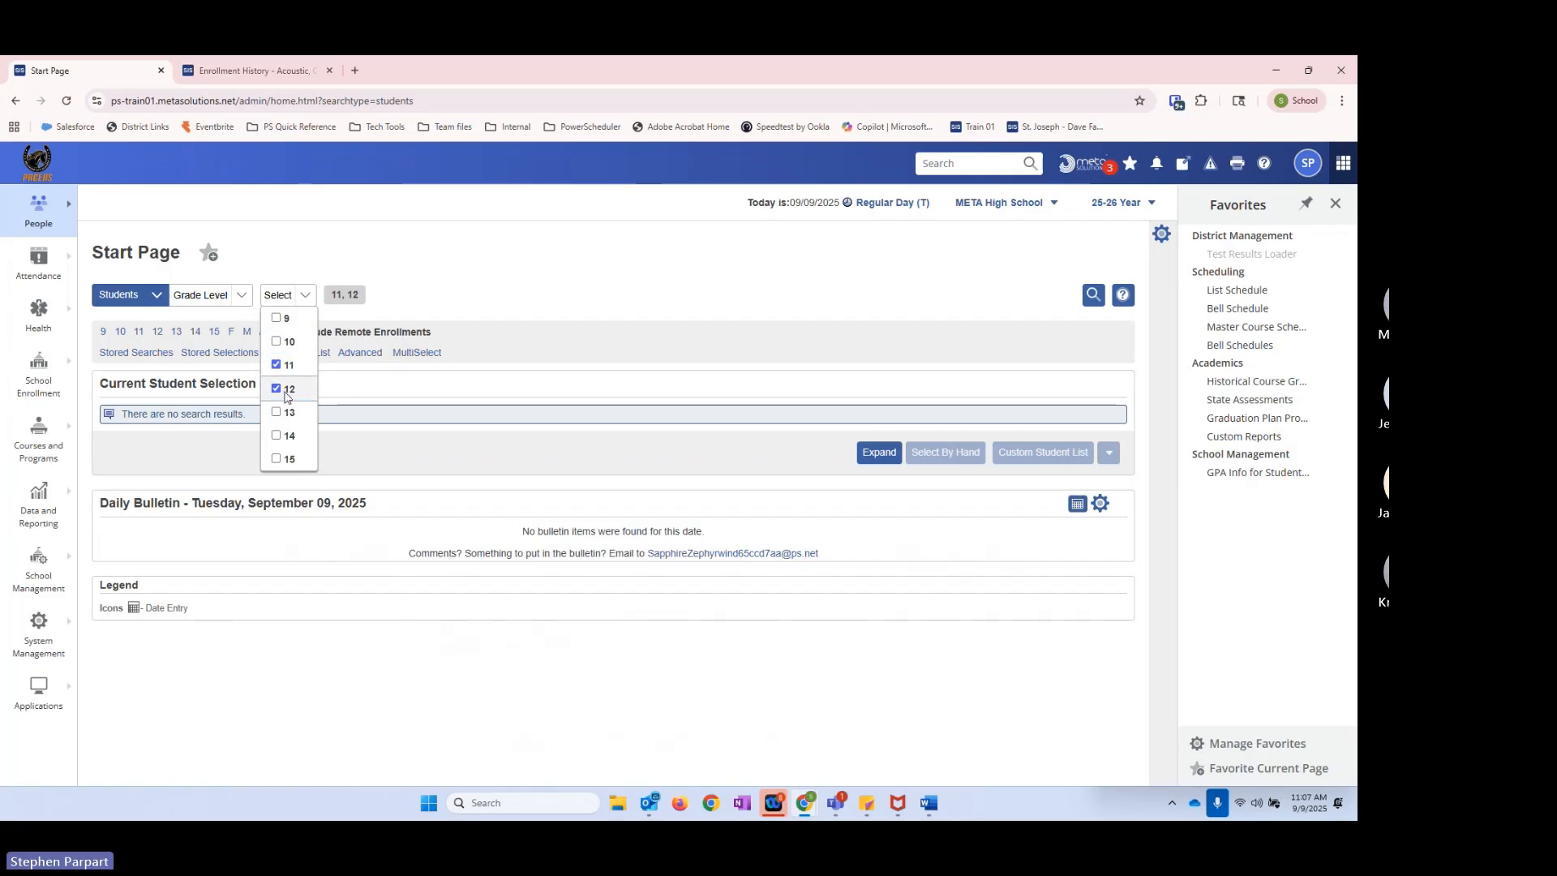
pyautogui.click(1093, 294)
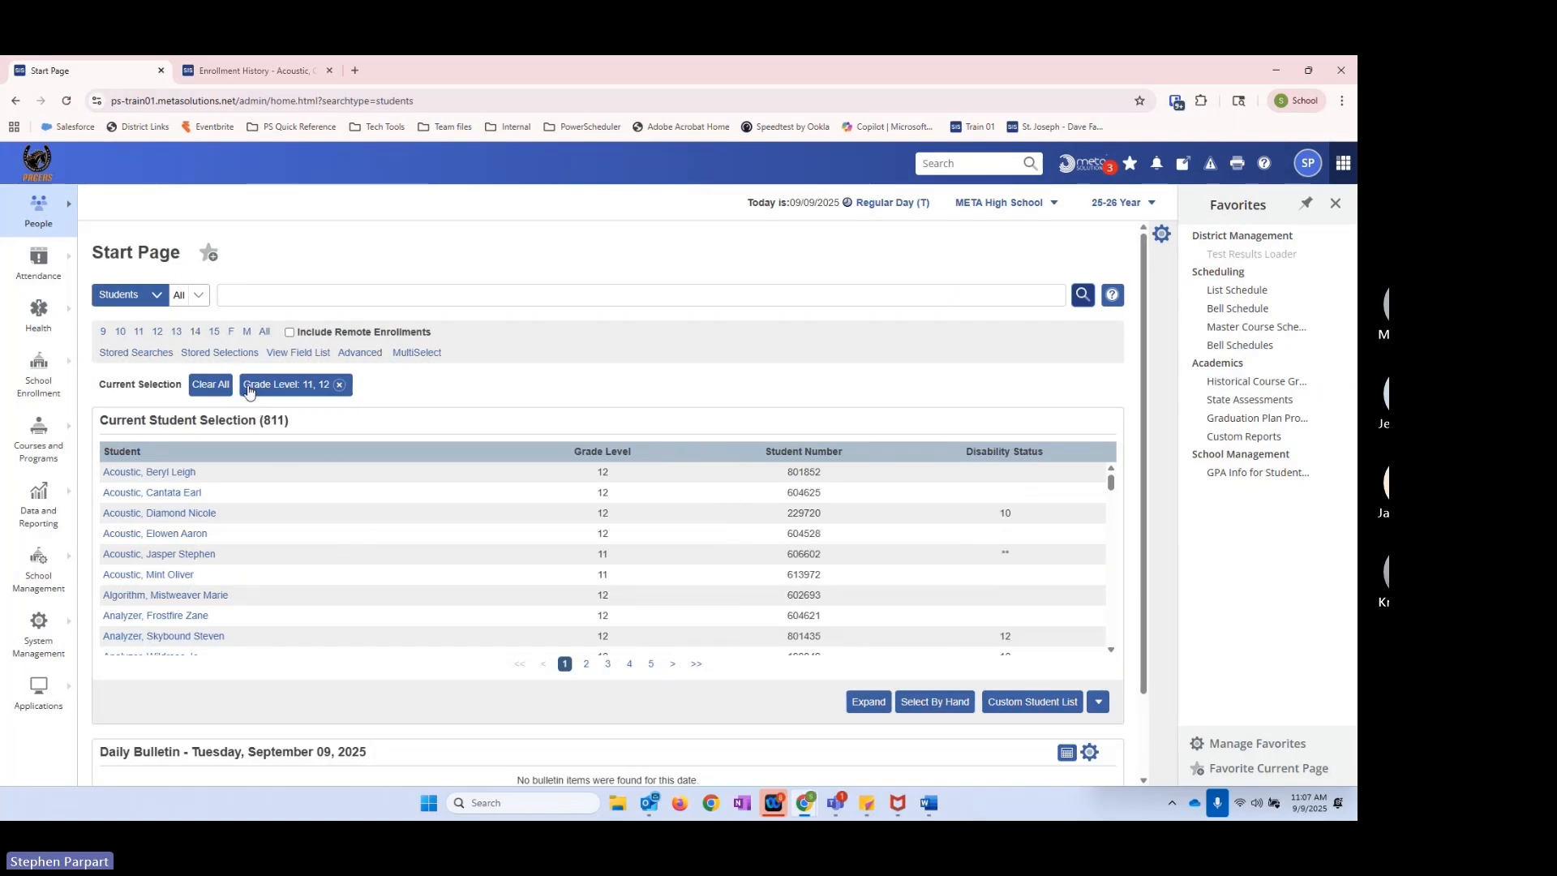
# Step: Create a new selection from records in any of 2026 Valedictorian Potentials, 25-26 Perfect Attendance, Q1 Honor Roll and Top Academic 11th-12th
pyautogui.click(217, 353)
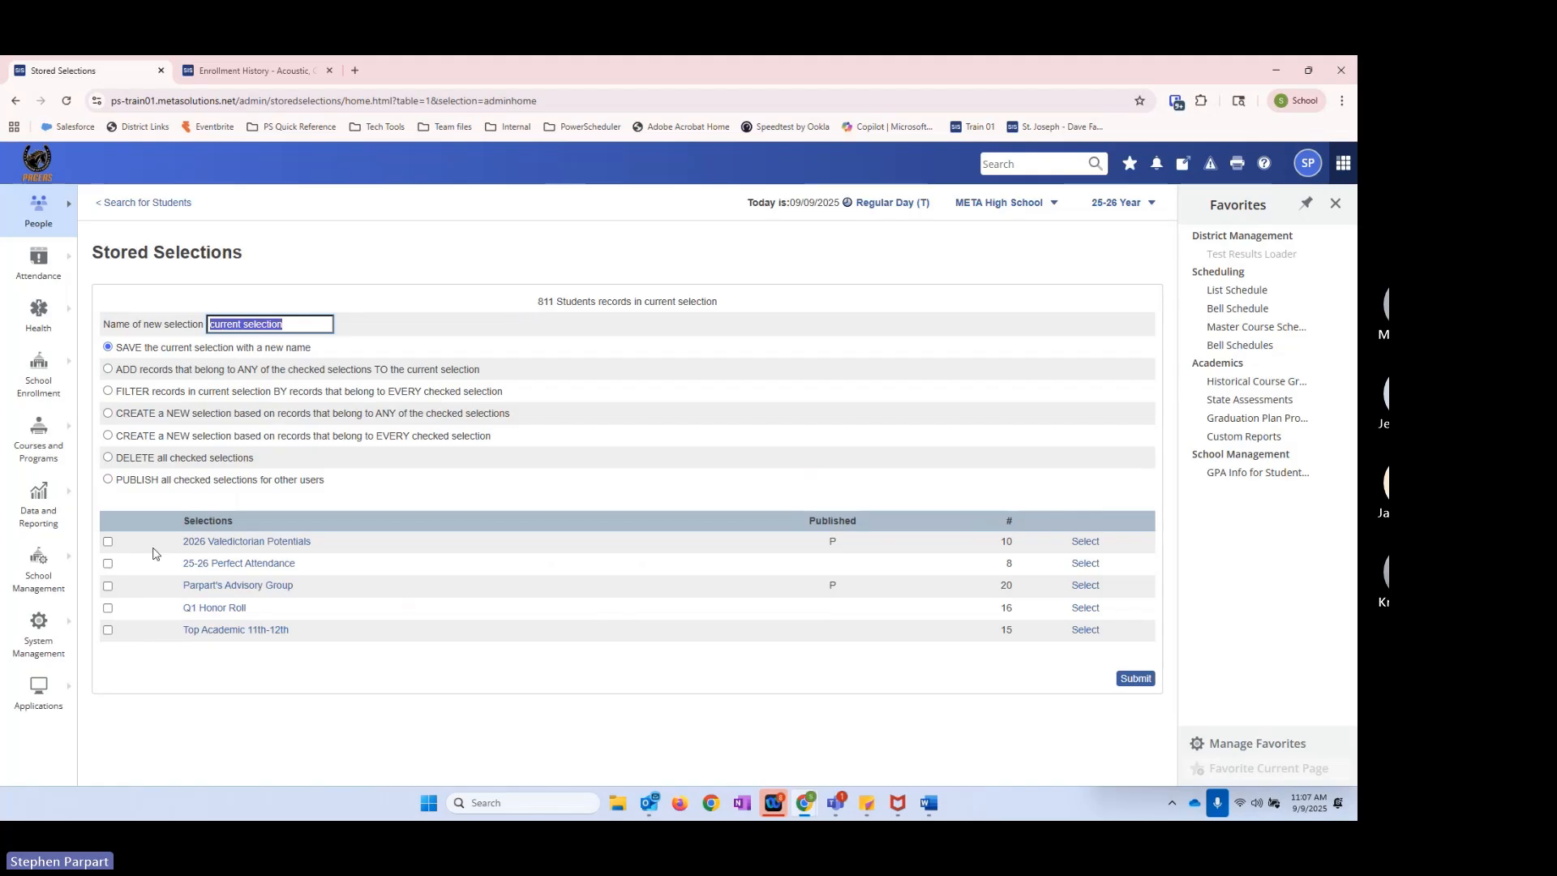
pyautogui.click(110, 414)
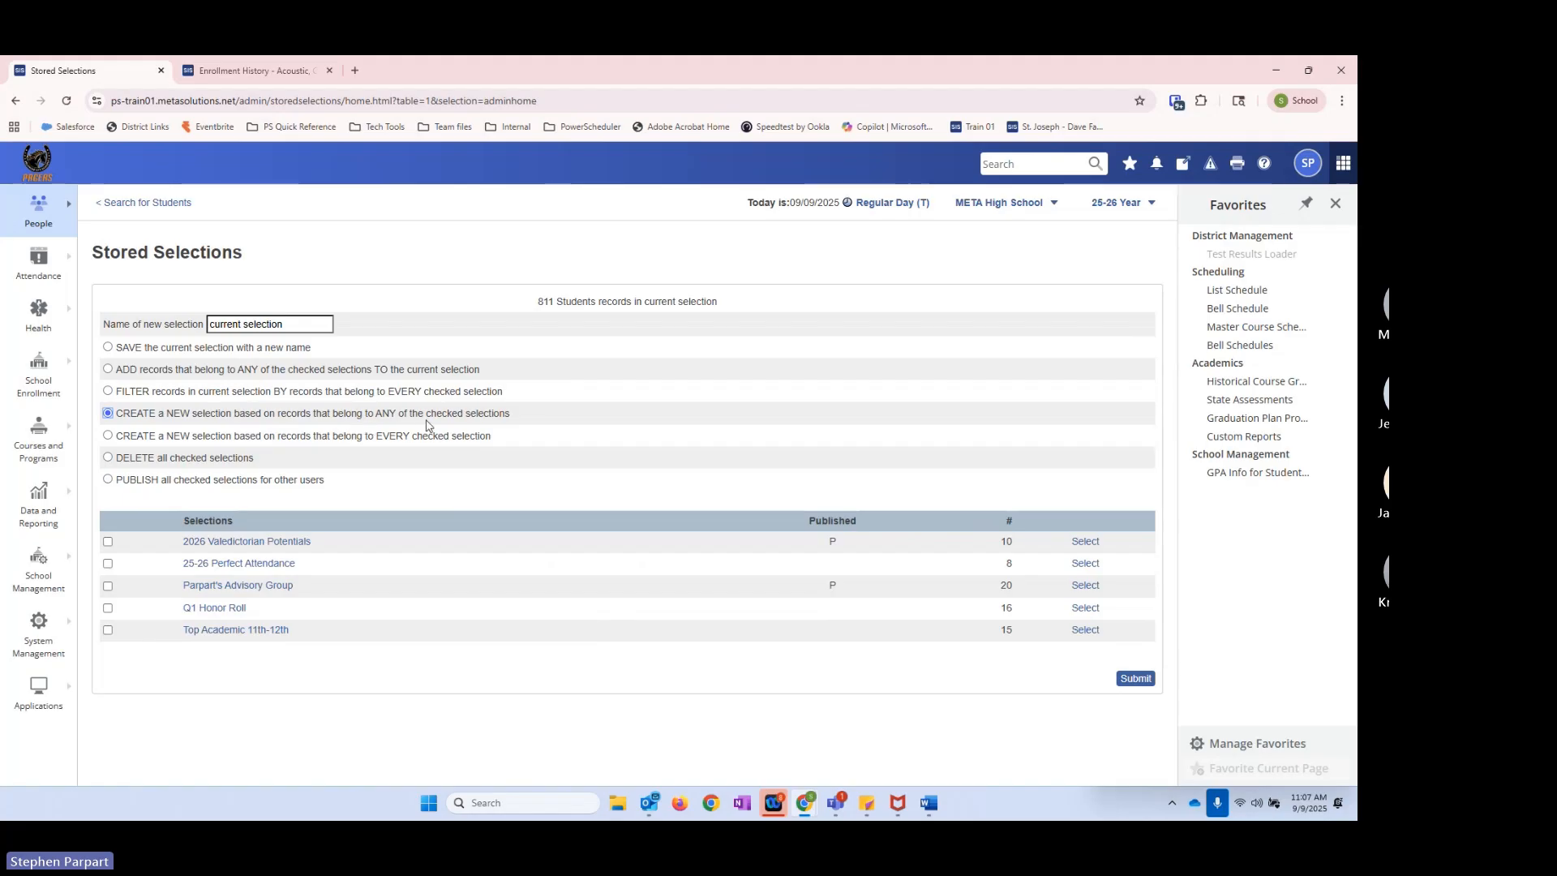
pyautogui.click(108, 542)
pyautogui.click(108, 630)
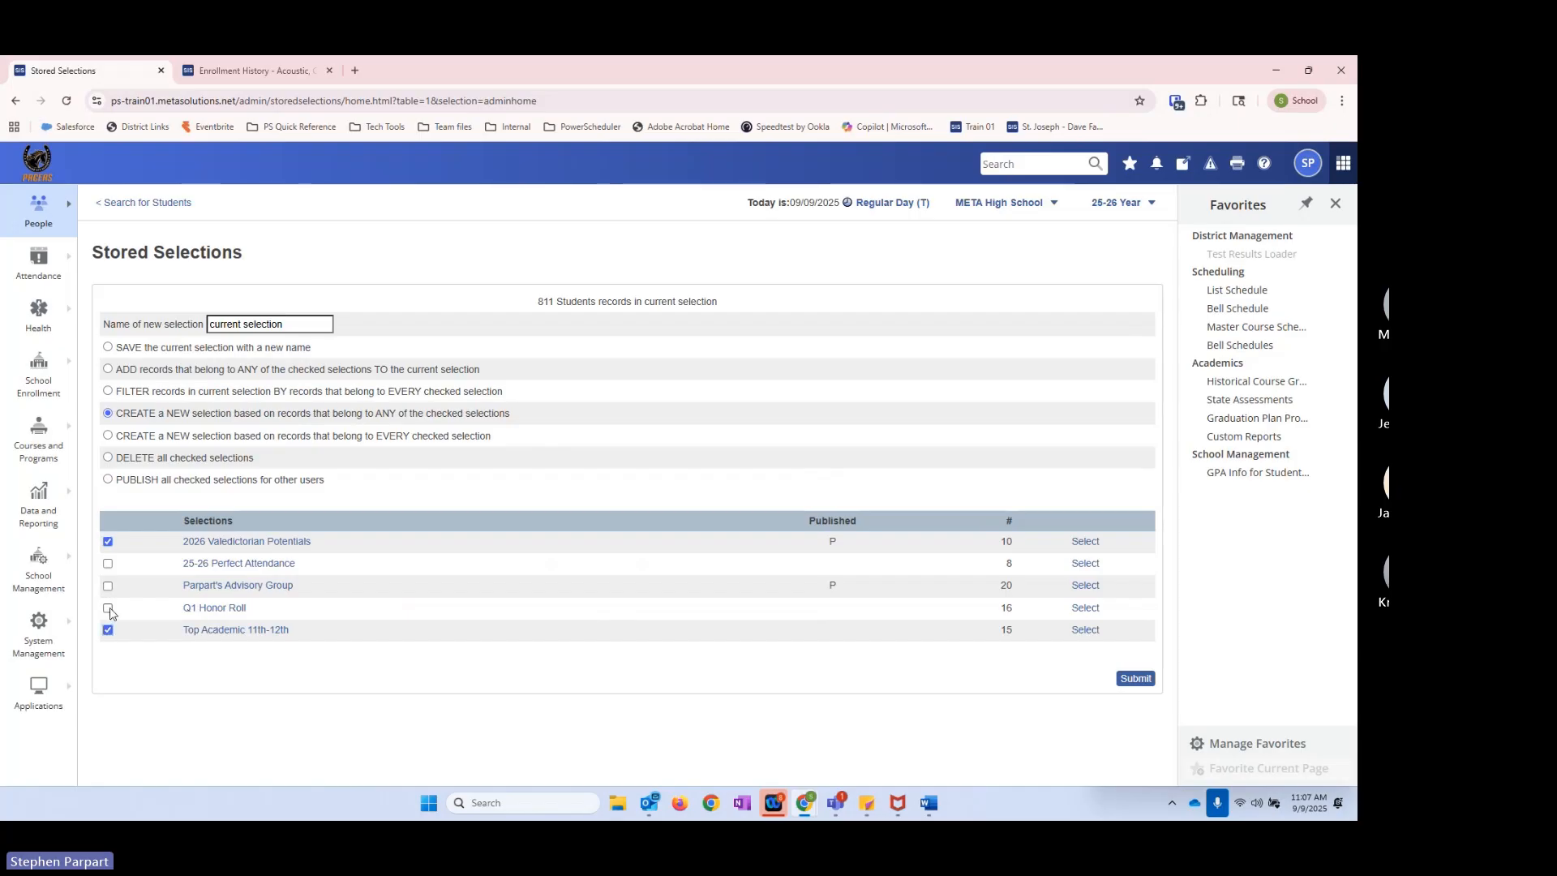
pyautogui.click(108, 610)
pyautogui.click(108, 566)
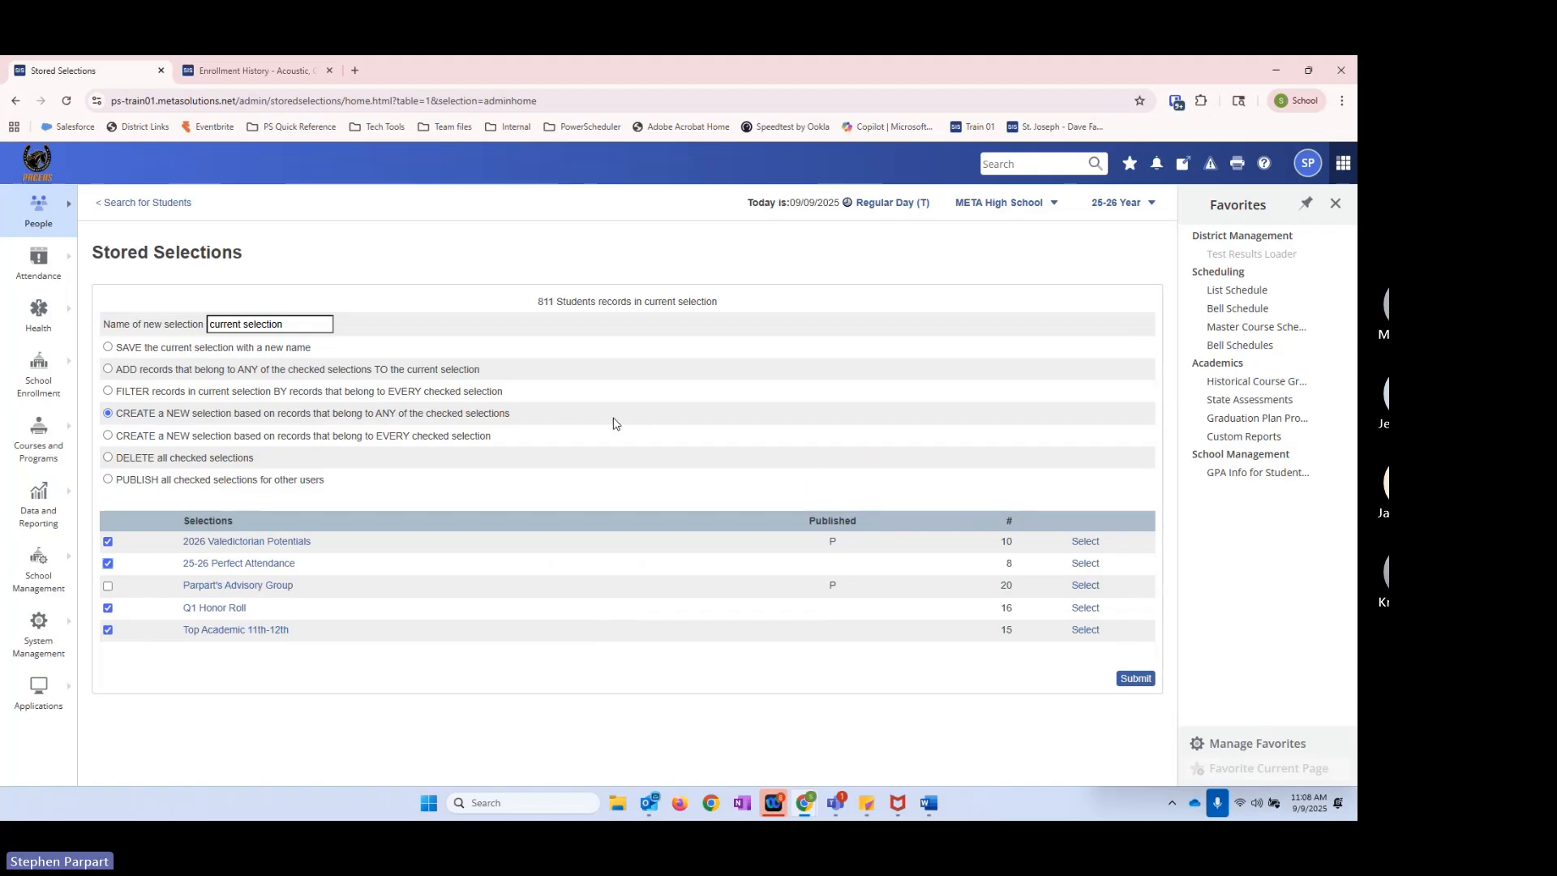
pyautogui.click(1135, 678)
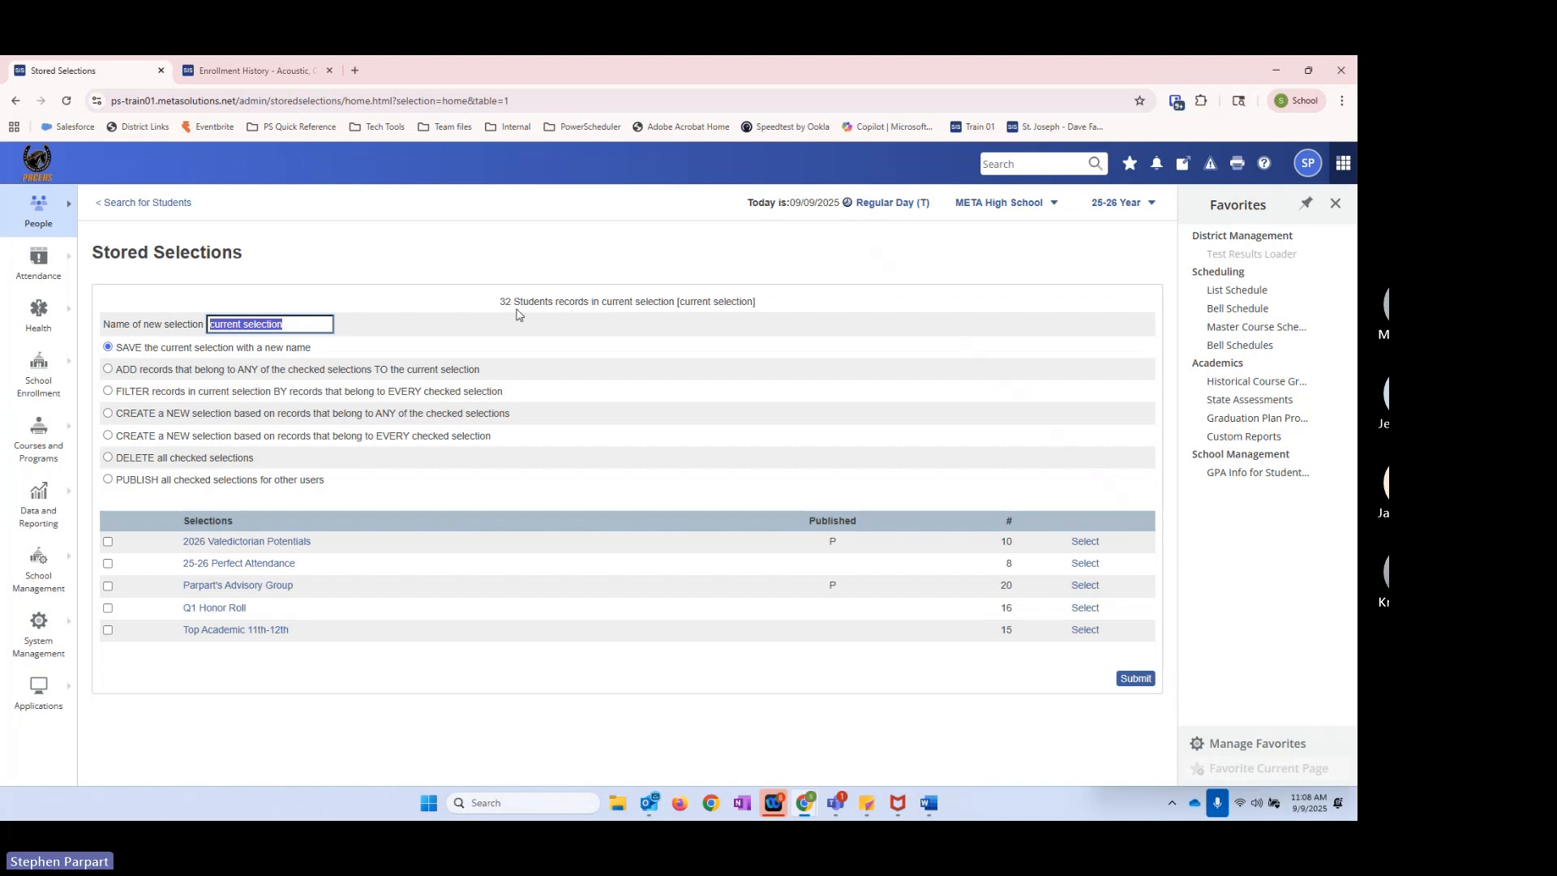
# Step: Save the current selection as a new stored selection named Award Assembly
pyautogui.click(292, 320)
pyautogui.tripleClick(294, 321)
pyautogui.write('Top')
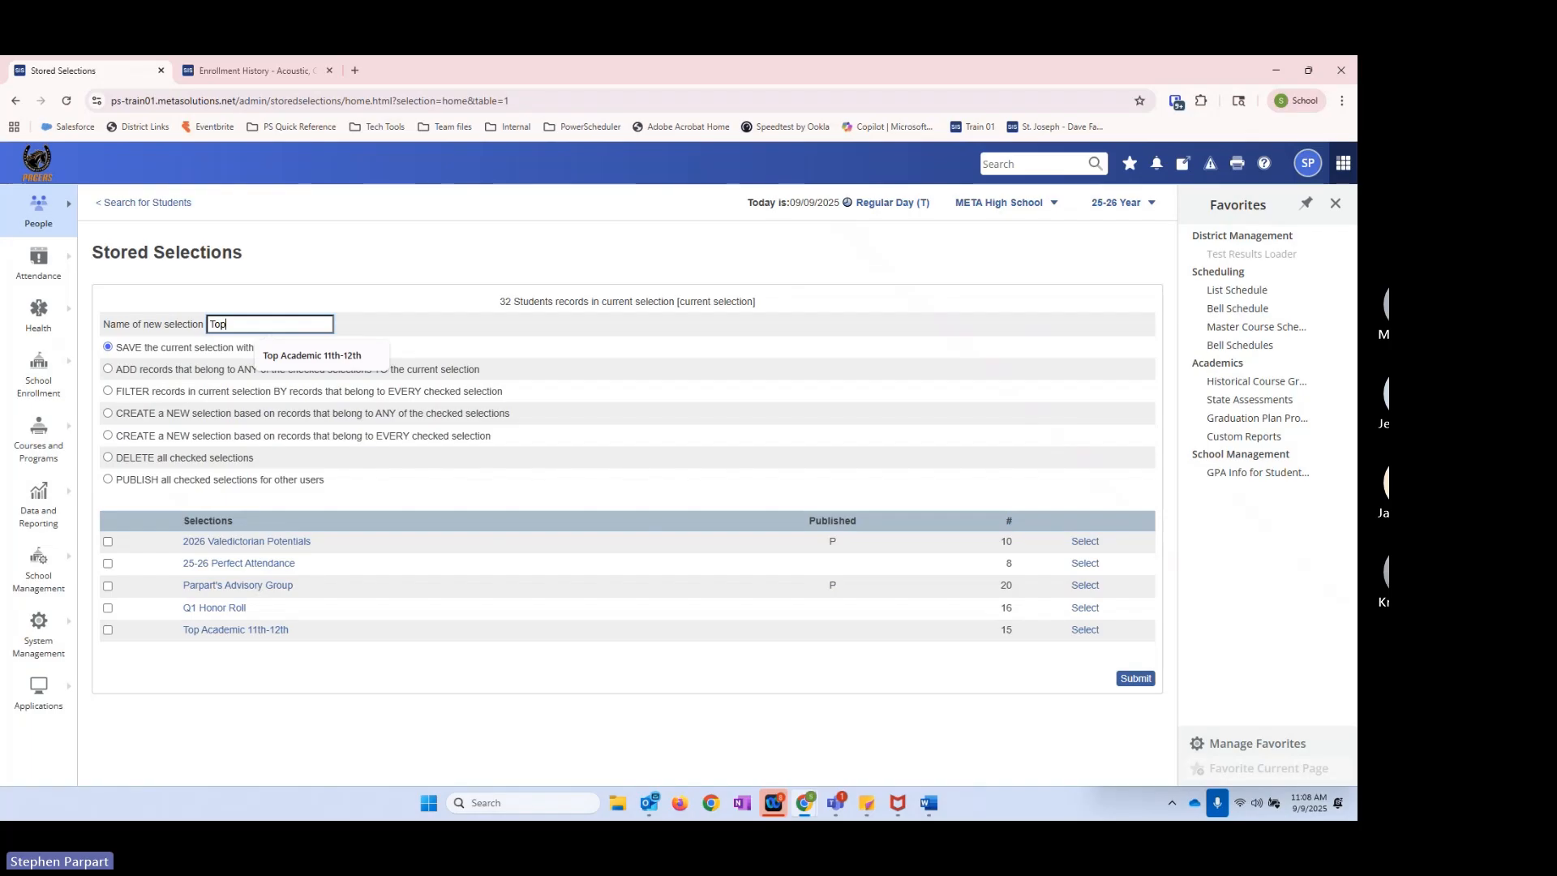
pyautogui.press('BackSpace')
pyautogui.press('BackSpace')
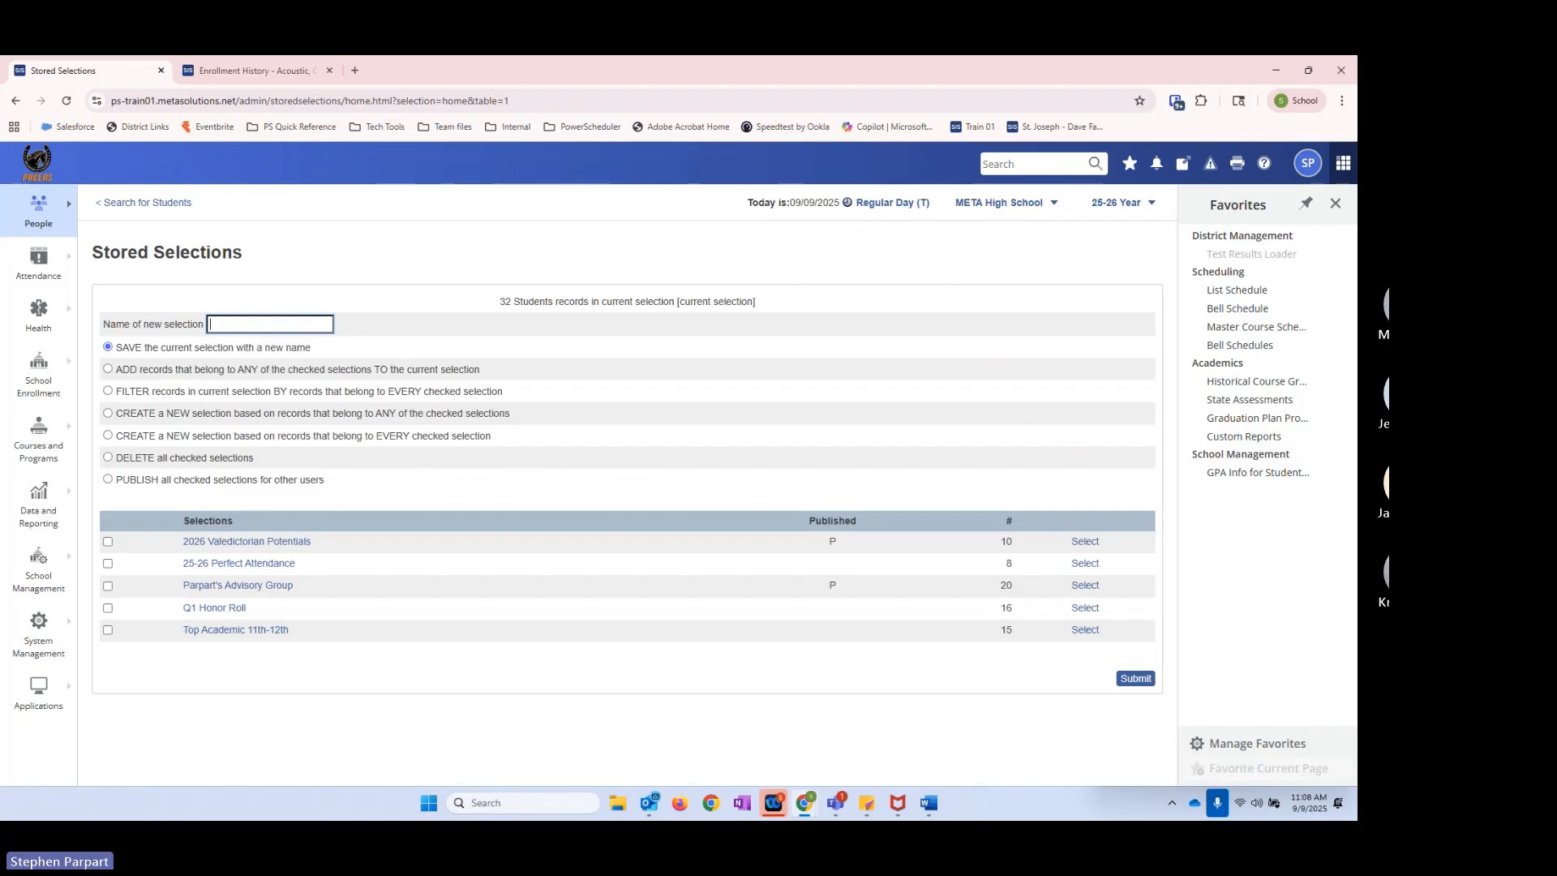
pyautogui.write('Award Assembly')
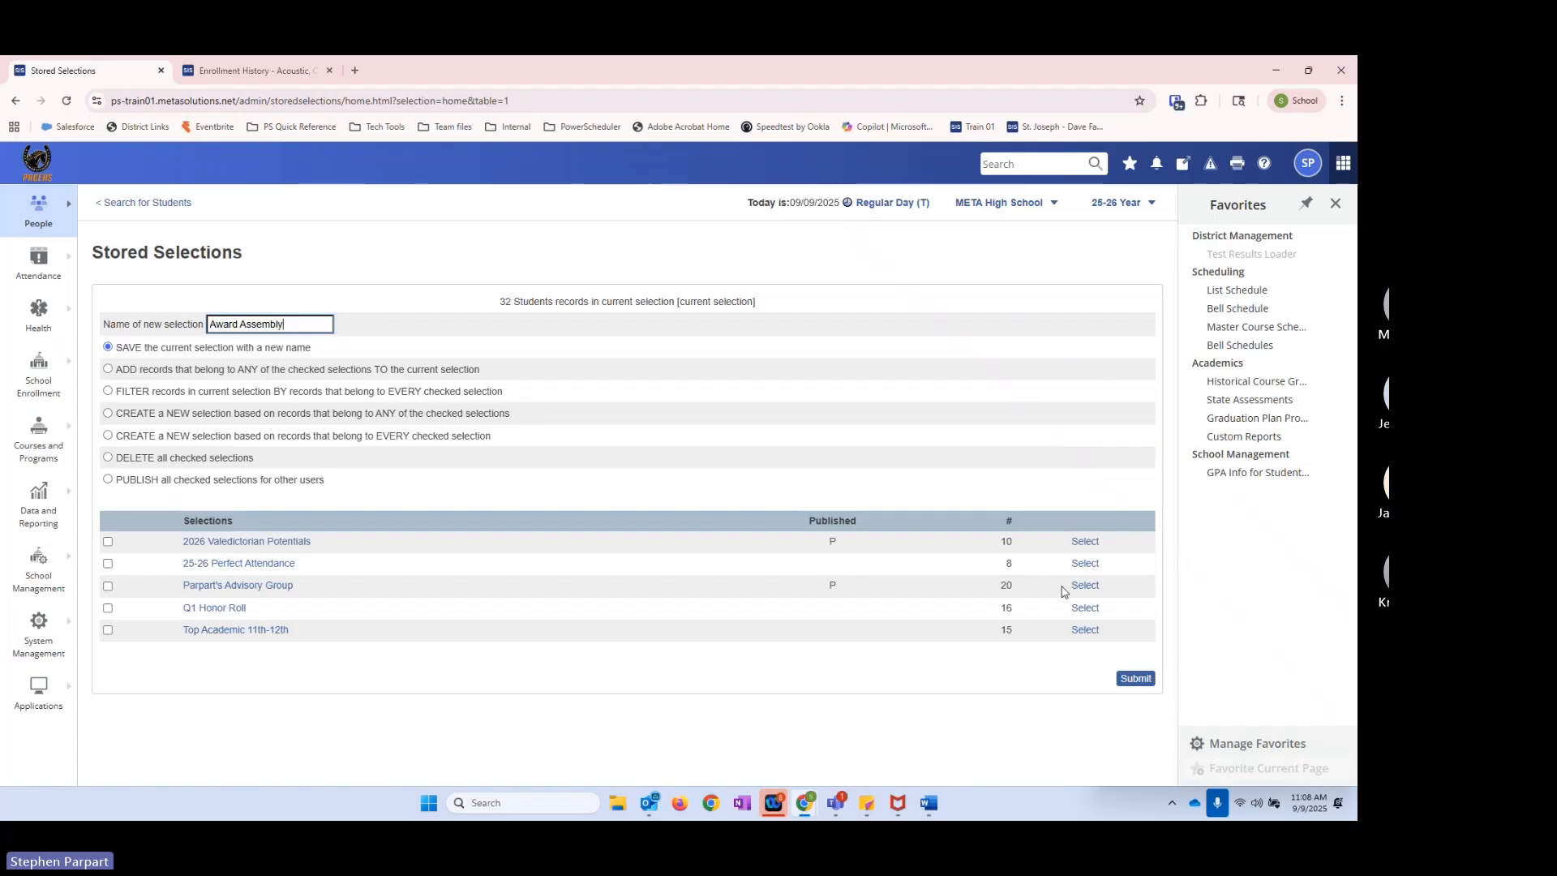
pyautogui.click(1135, 678)
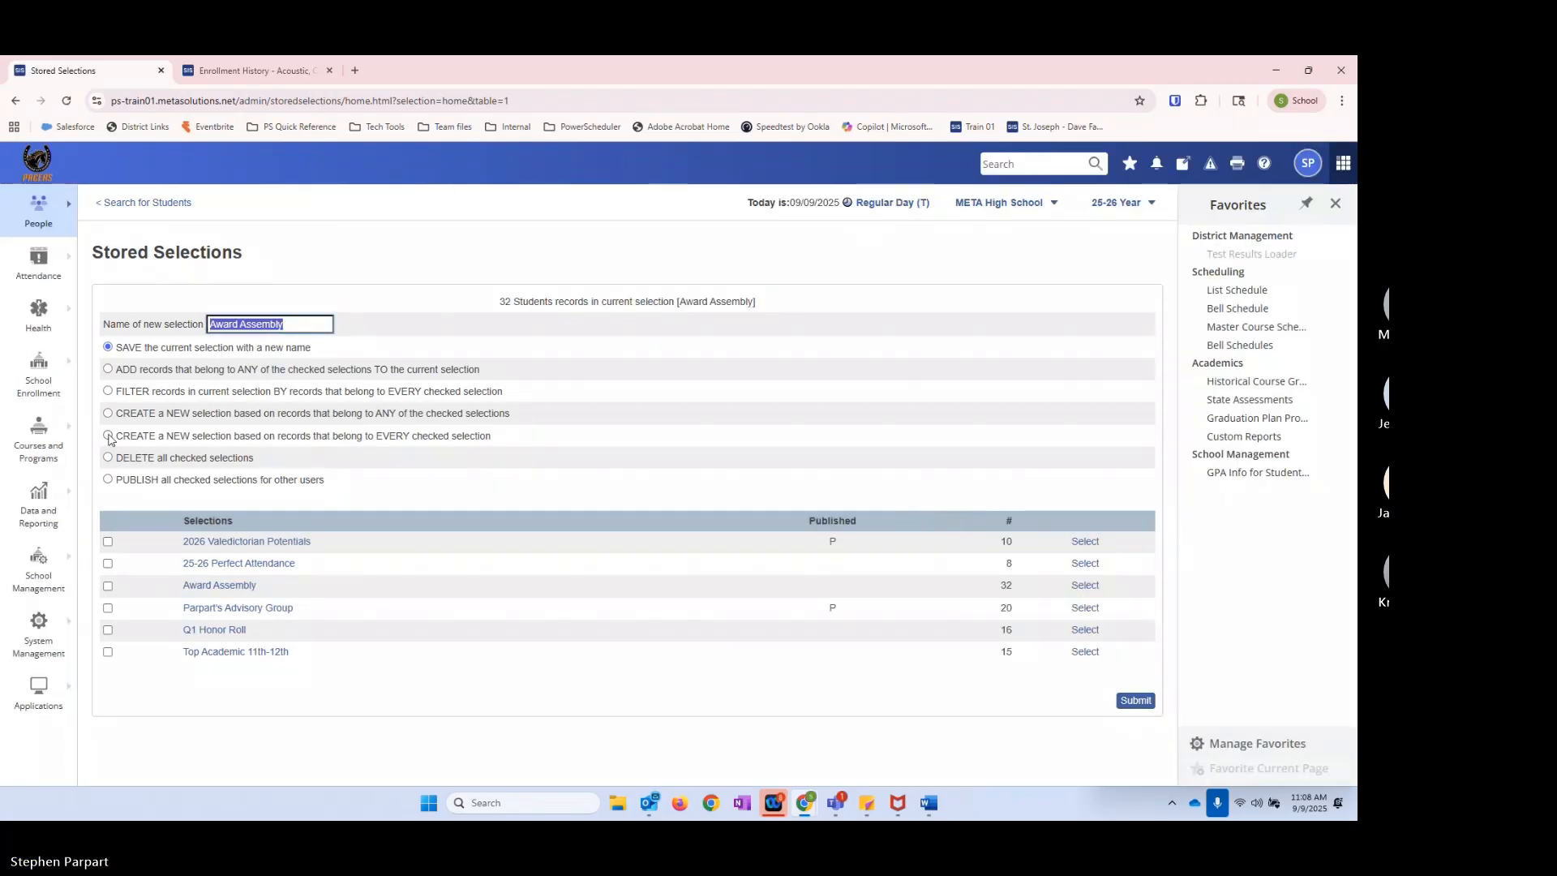
# Step: Examine the option that creates a new selection from records belonging to every checked selection
pyautogui.click(308, 436)
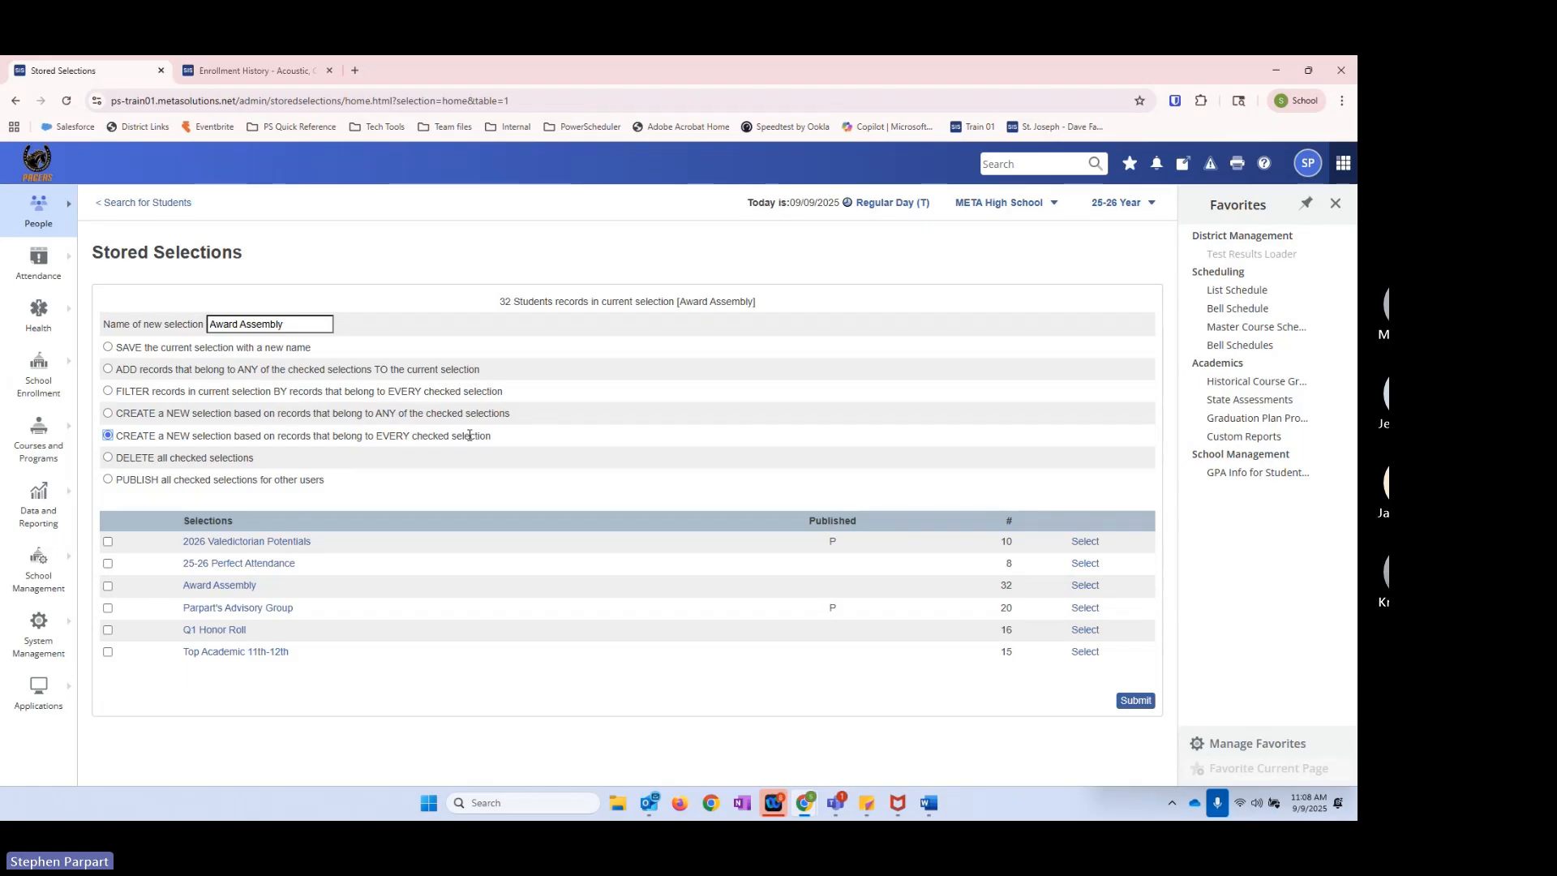
pyautogui.moveTo(376, 415); pyautogui.dragTo(436, 441)
pyautogui.click(354, 438)
# Step: Switch to the Stored Searches and Stored Selections document in Word and review the Stored Selection Menu Functions descriptions
pyautogui.click(927, 812)
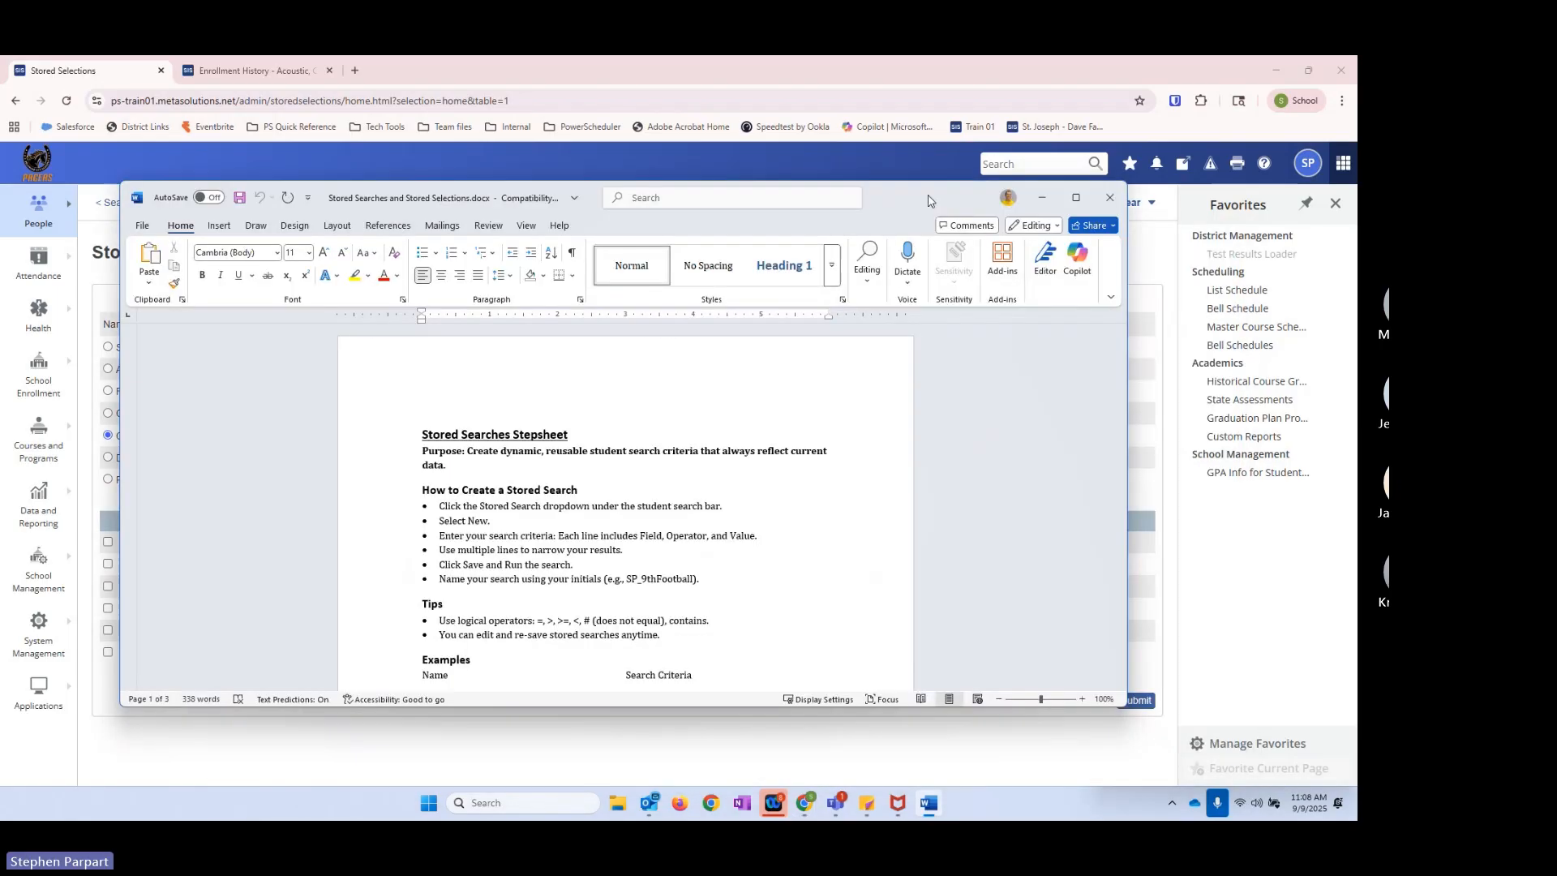
pyautogui.moveTo(929, 201); pyautogui.dragTo(915, 180)
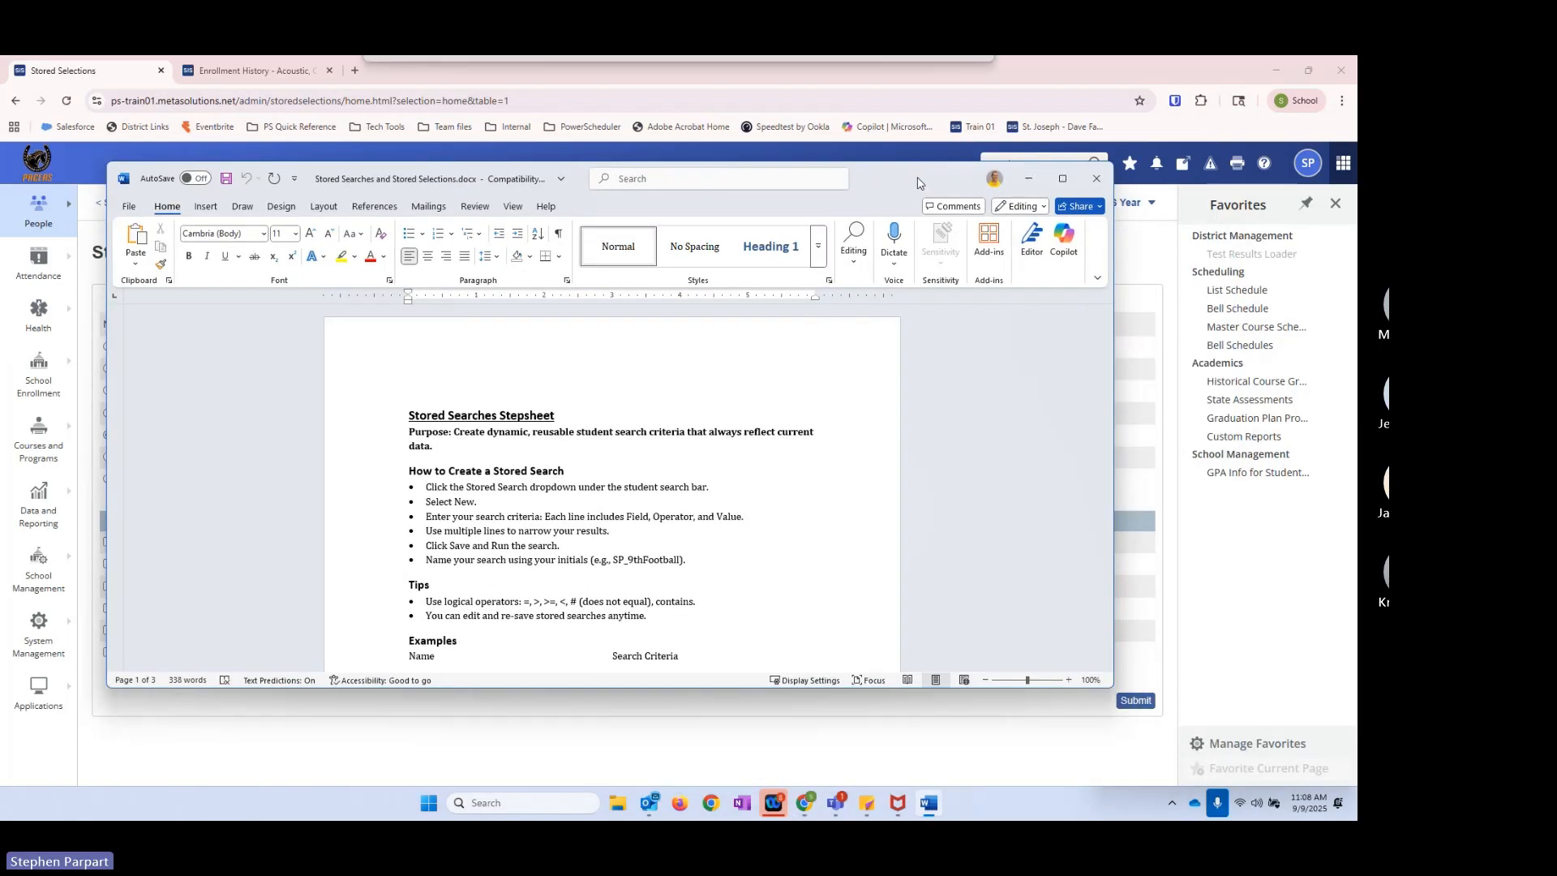
pyautogui.scroll(-7, 583, 510)
pyautogui.scroll(-10, 583, 510)
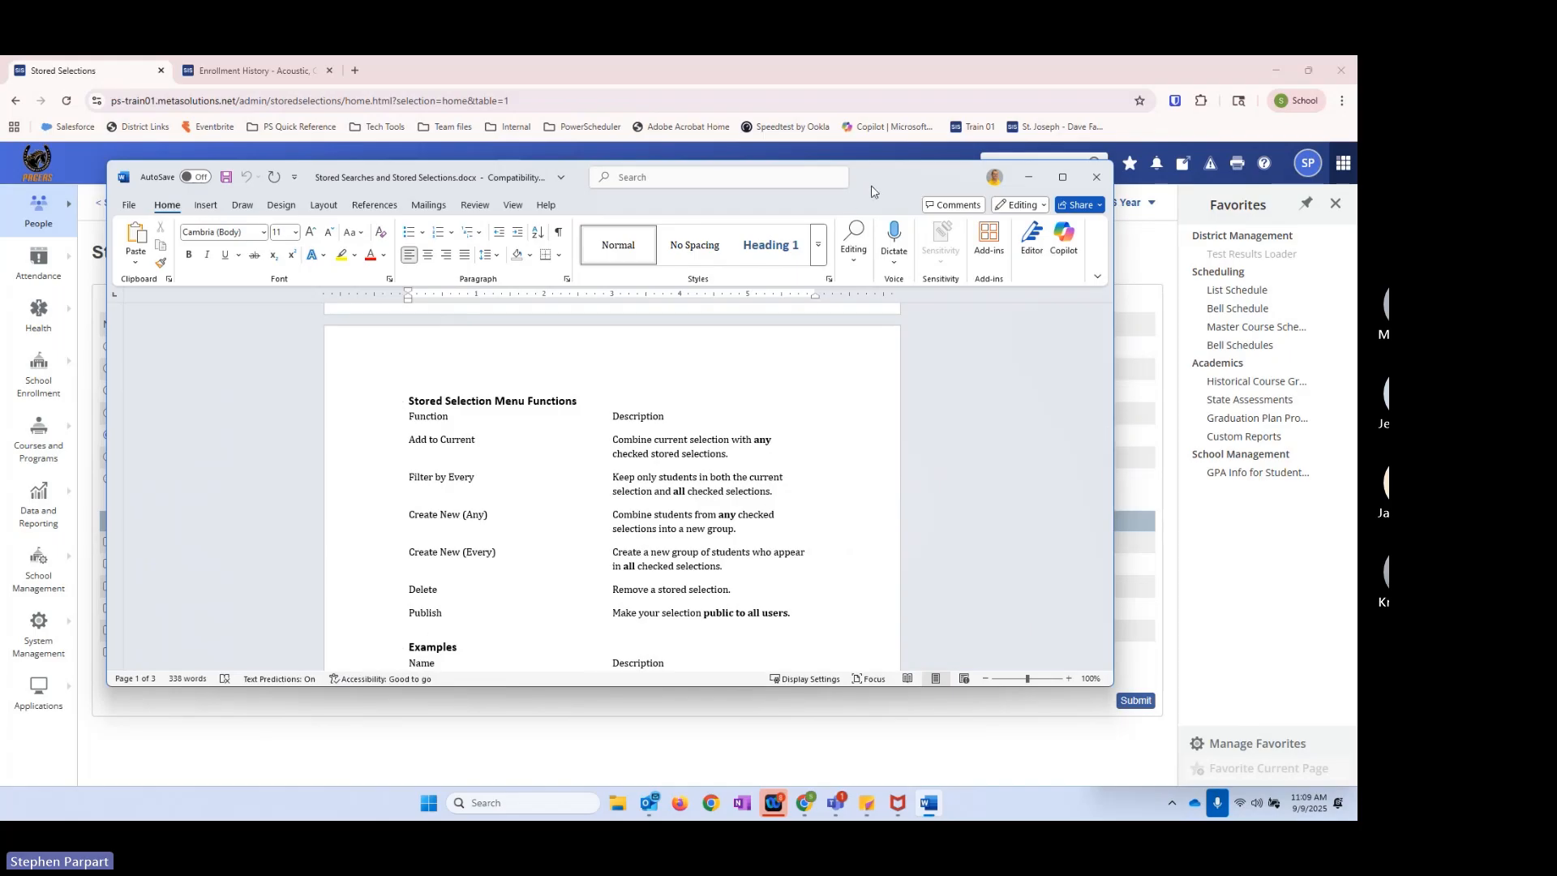
pyautogui.moveTo(871, 185)
pyautogui.mouseDown()
pyautogui.moveTo(1181, 503)
pyautogui.moveTo(1268, 235)
pyautogui.moveTo(1302, 268)
pyautogui.moveTo(857, 169)
pyautogui.mouseUp()
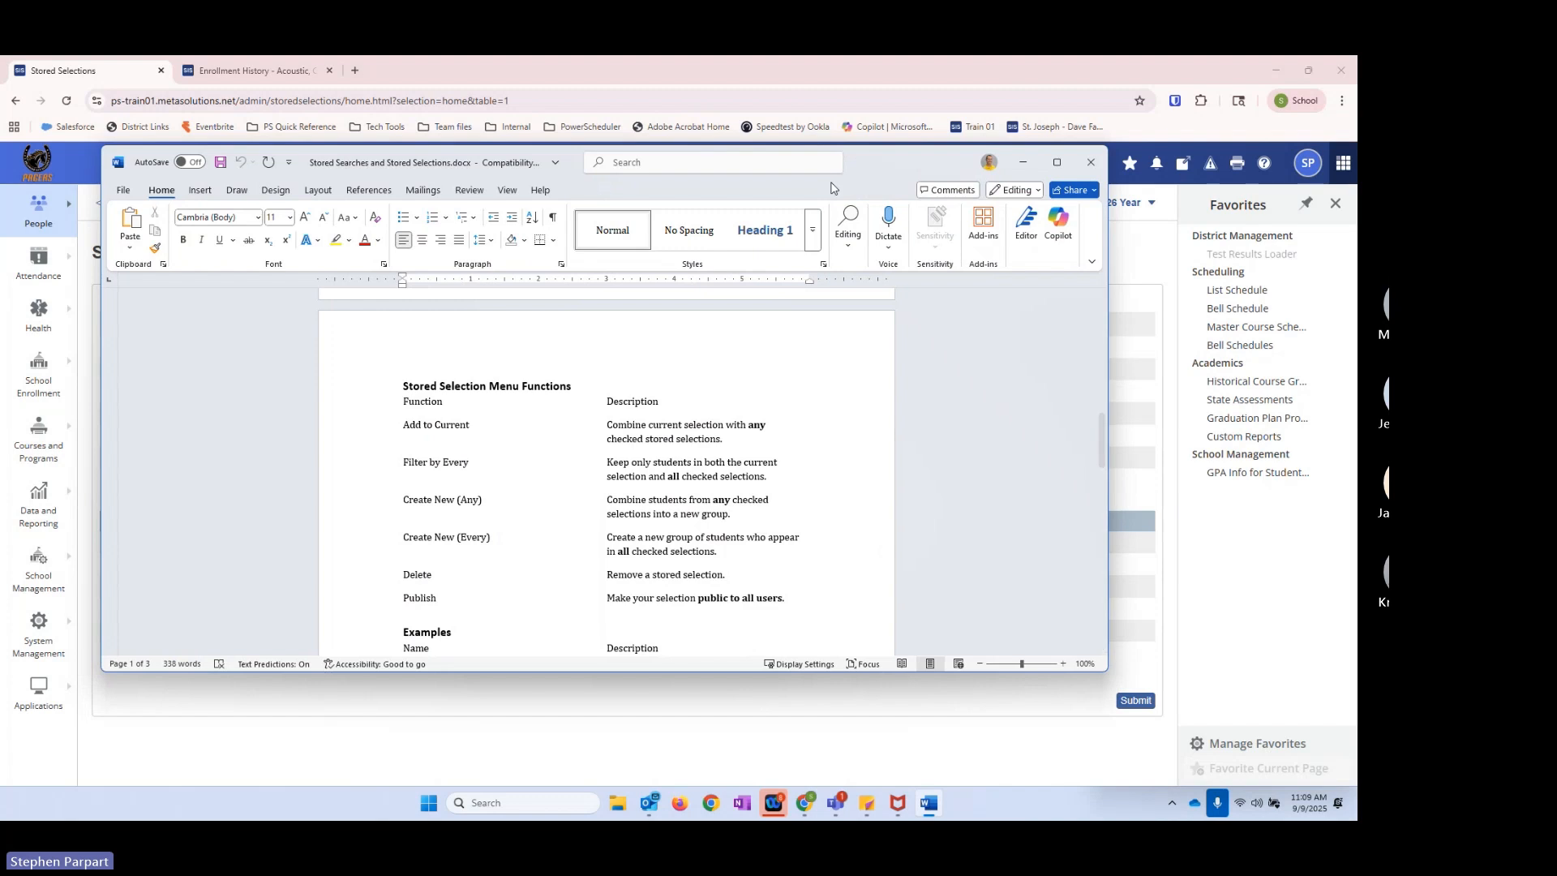
pyautogui.moveTo(872, 159); pyautogui.dragTo(0, 162)
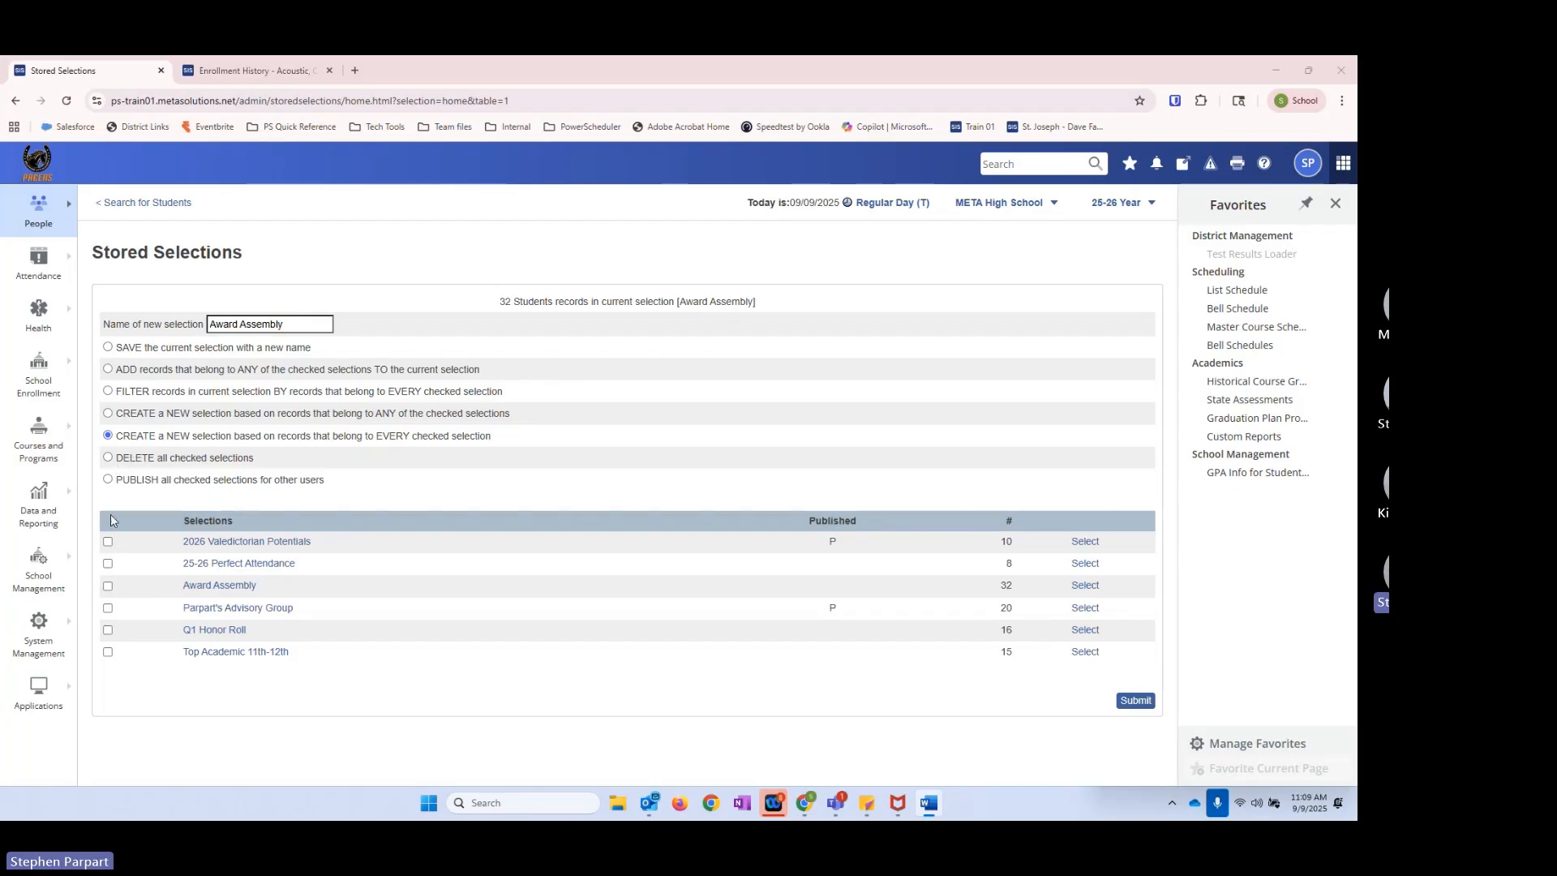
# Step: Delete the stored selections 2026 Valedictorian Potentials and Top Academic 11th-12th, and return to the student search
pyautogui.click(108, 654)
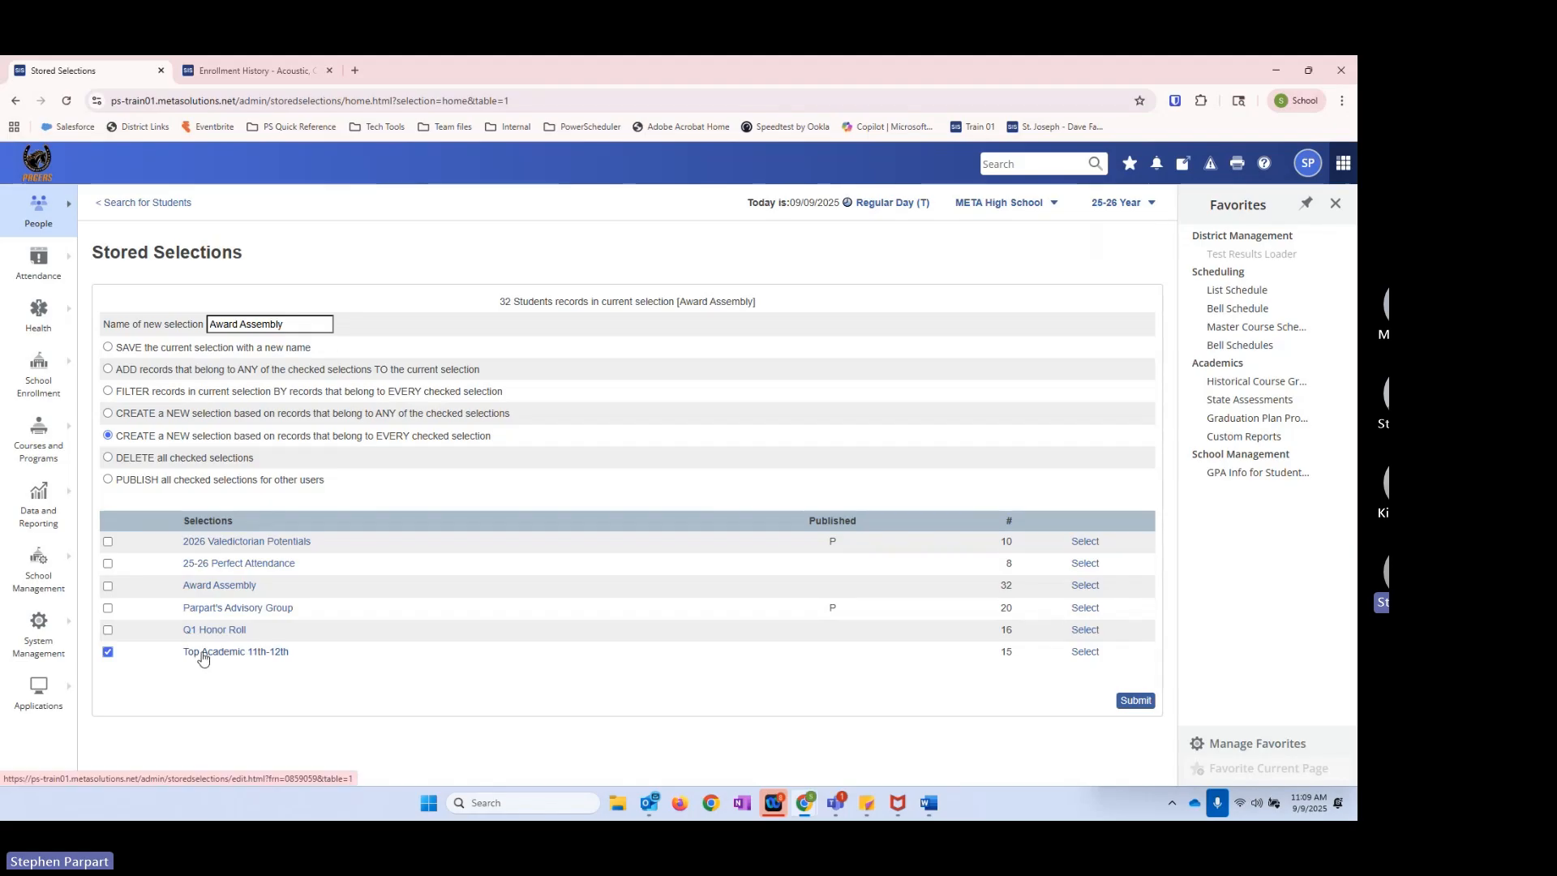
pyautogui.click(108, 542)
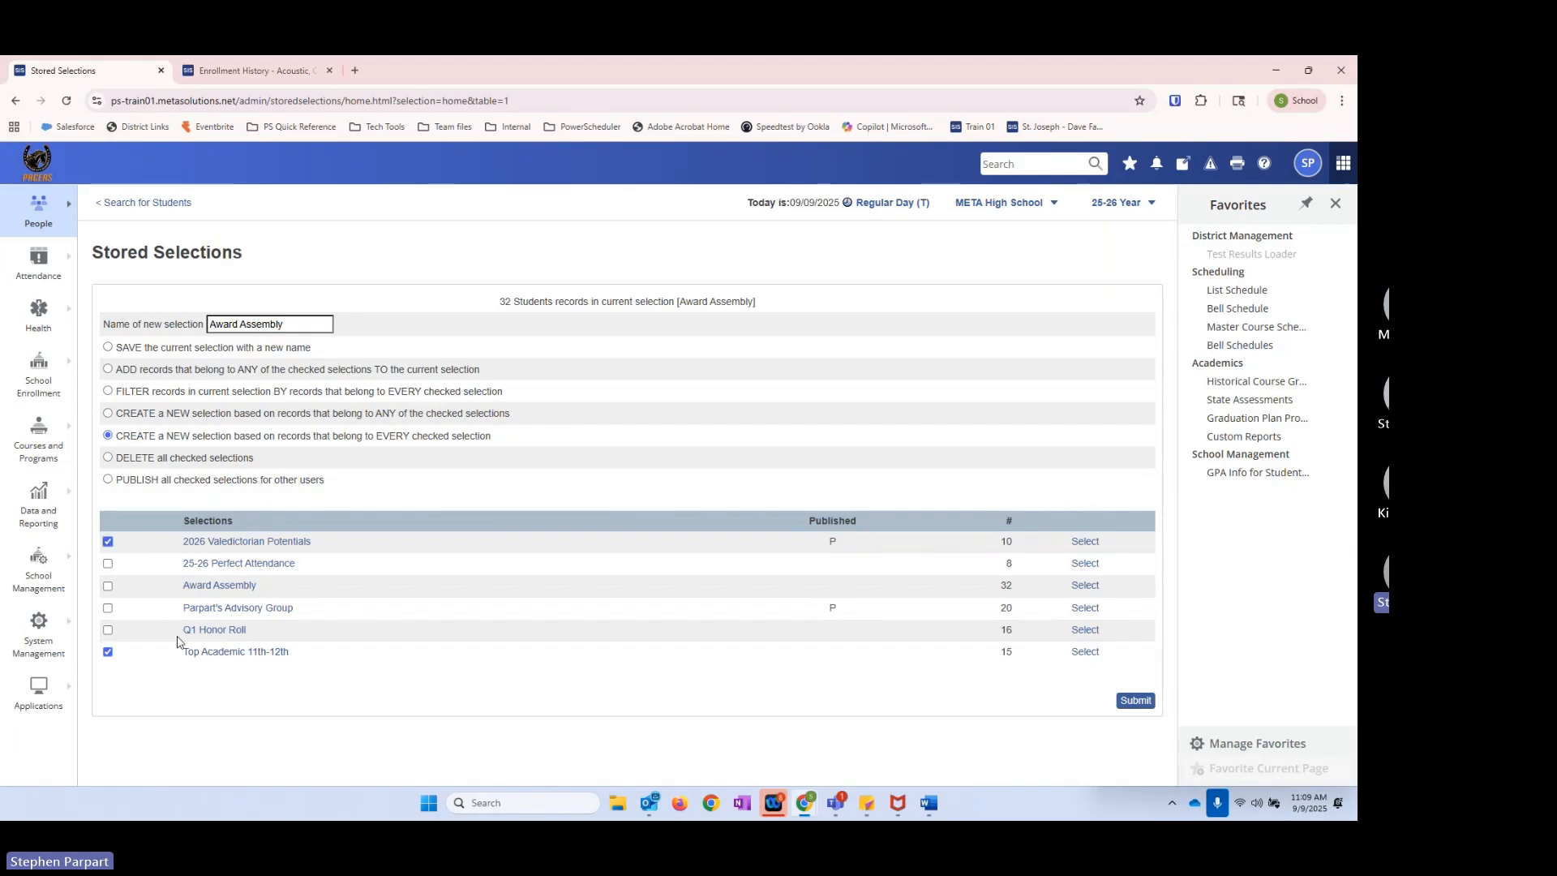
pyautogui.click(108, 458)
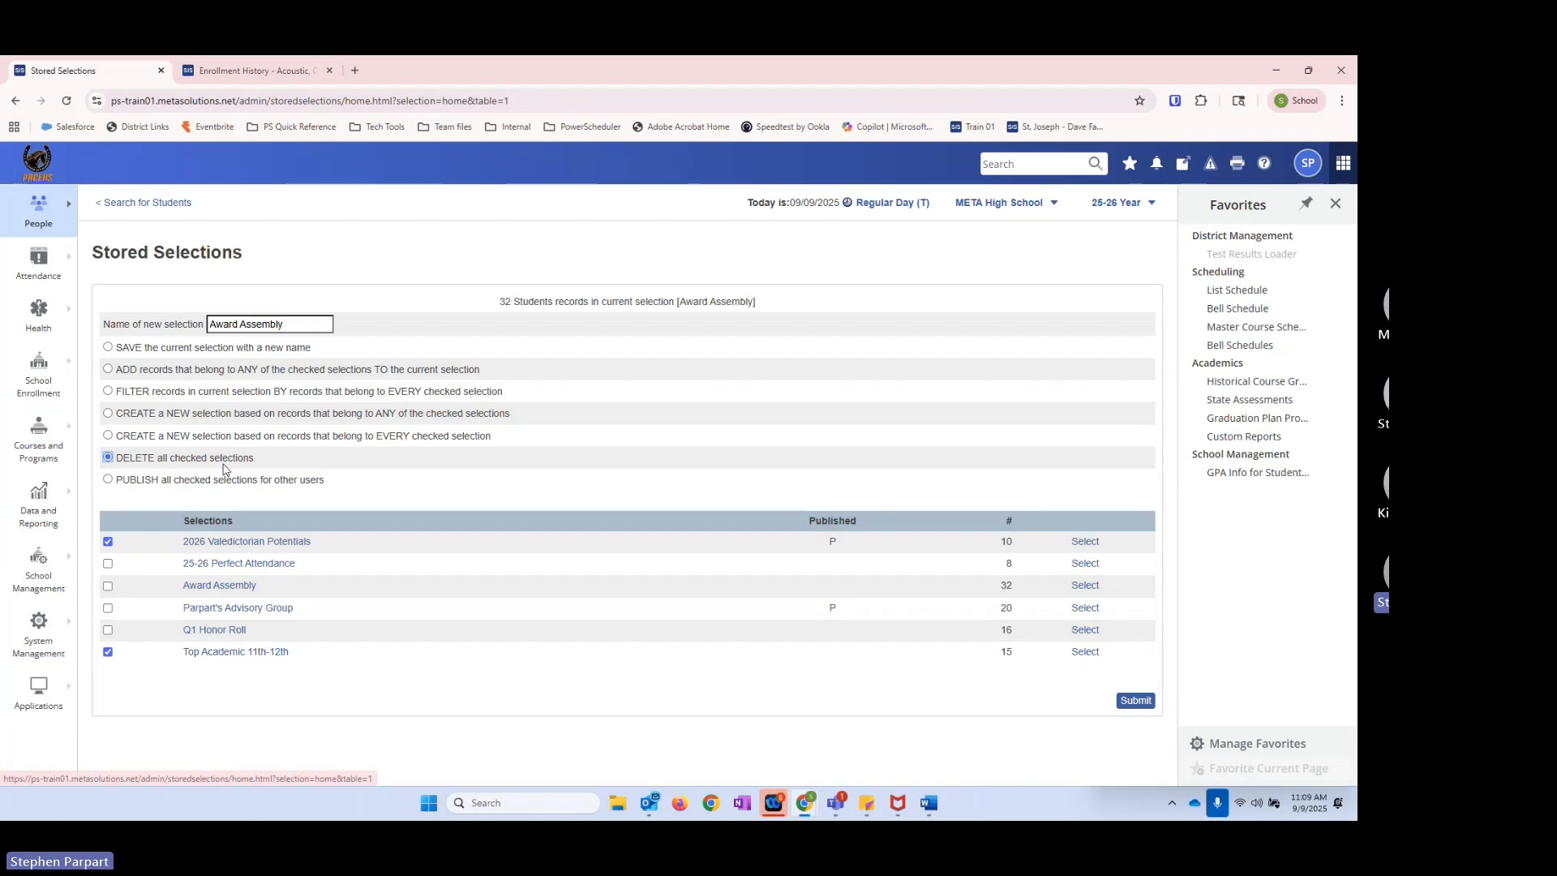
pyautogui.click(1135, 700)
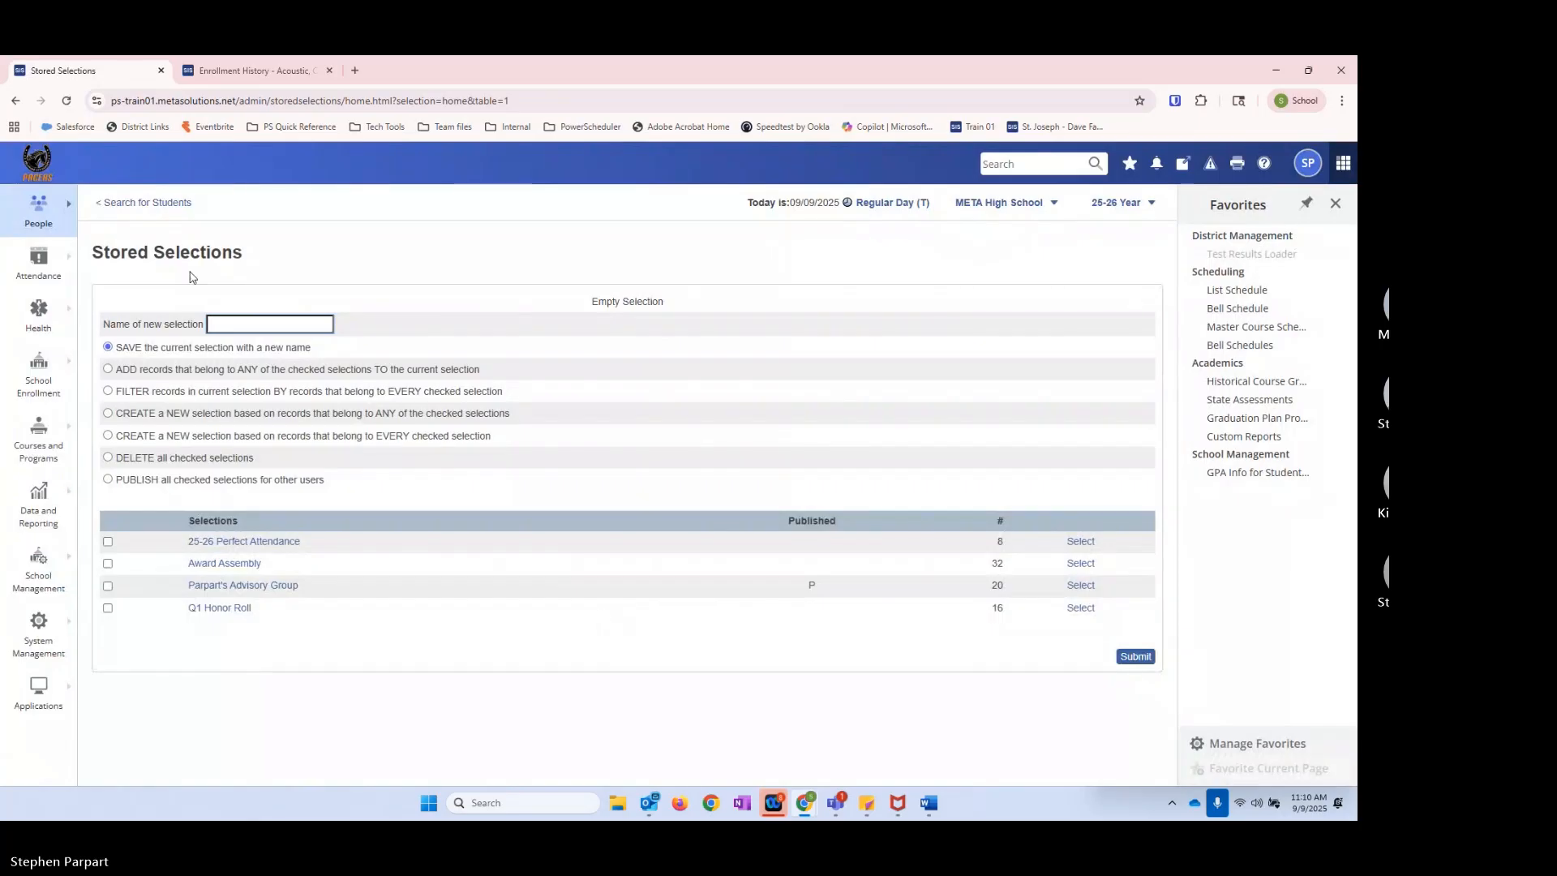
pyautogui.click(161, 210)
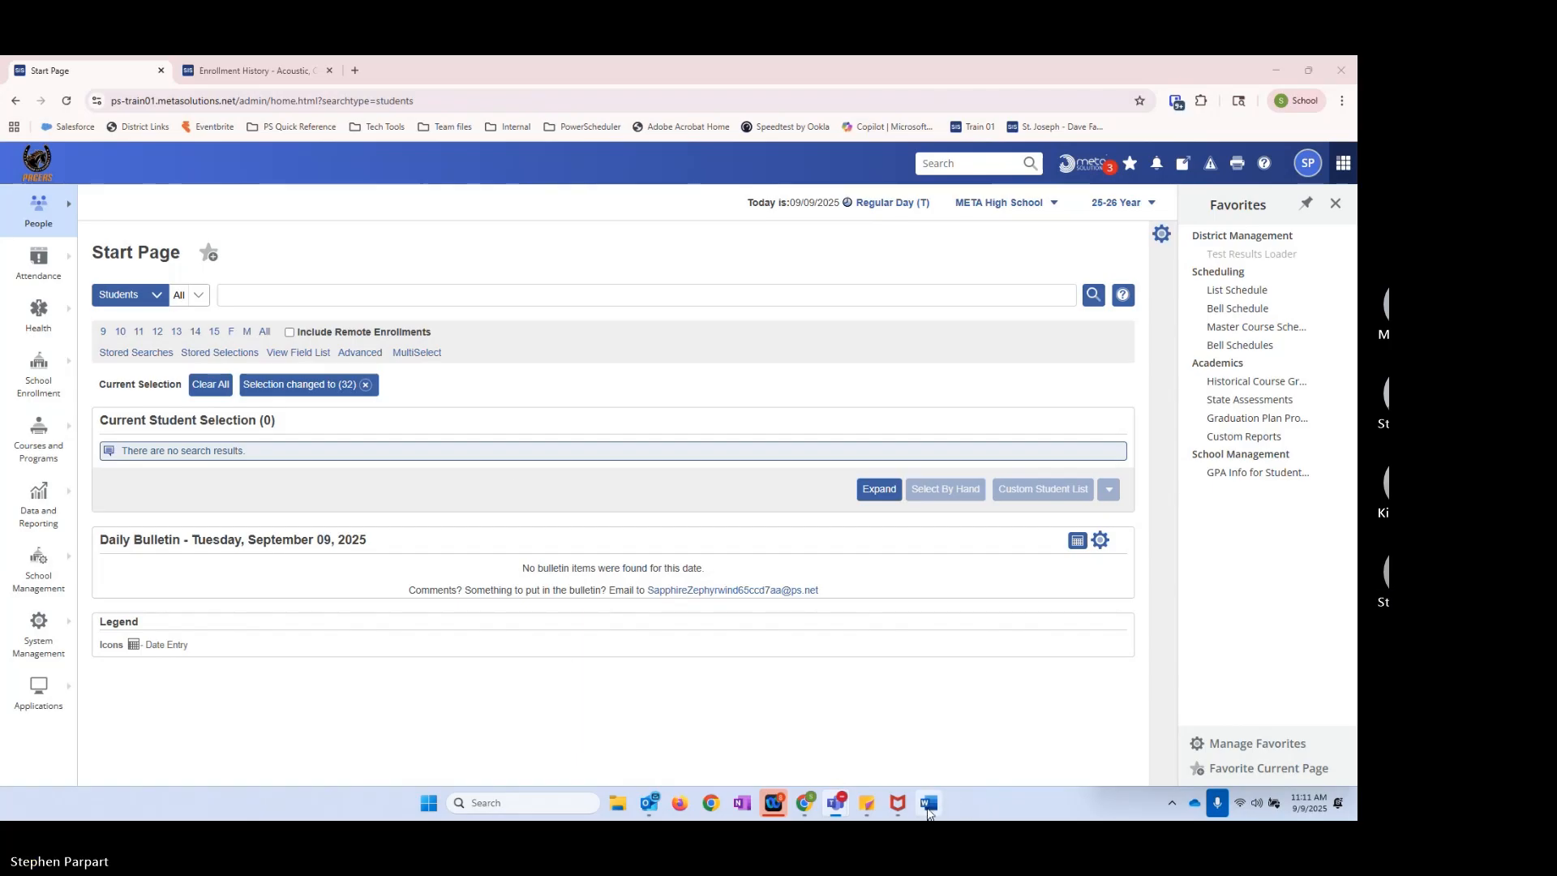
pyautogui.moveTo(867, 811)
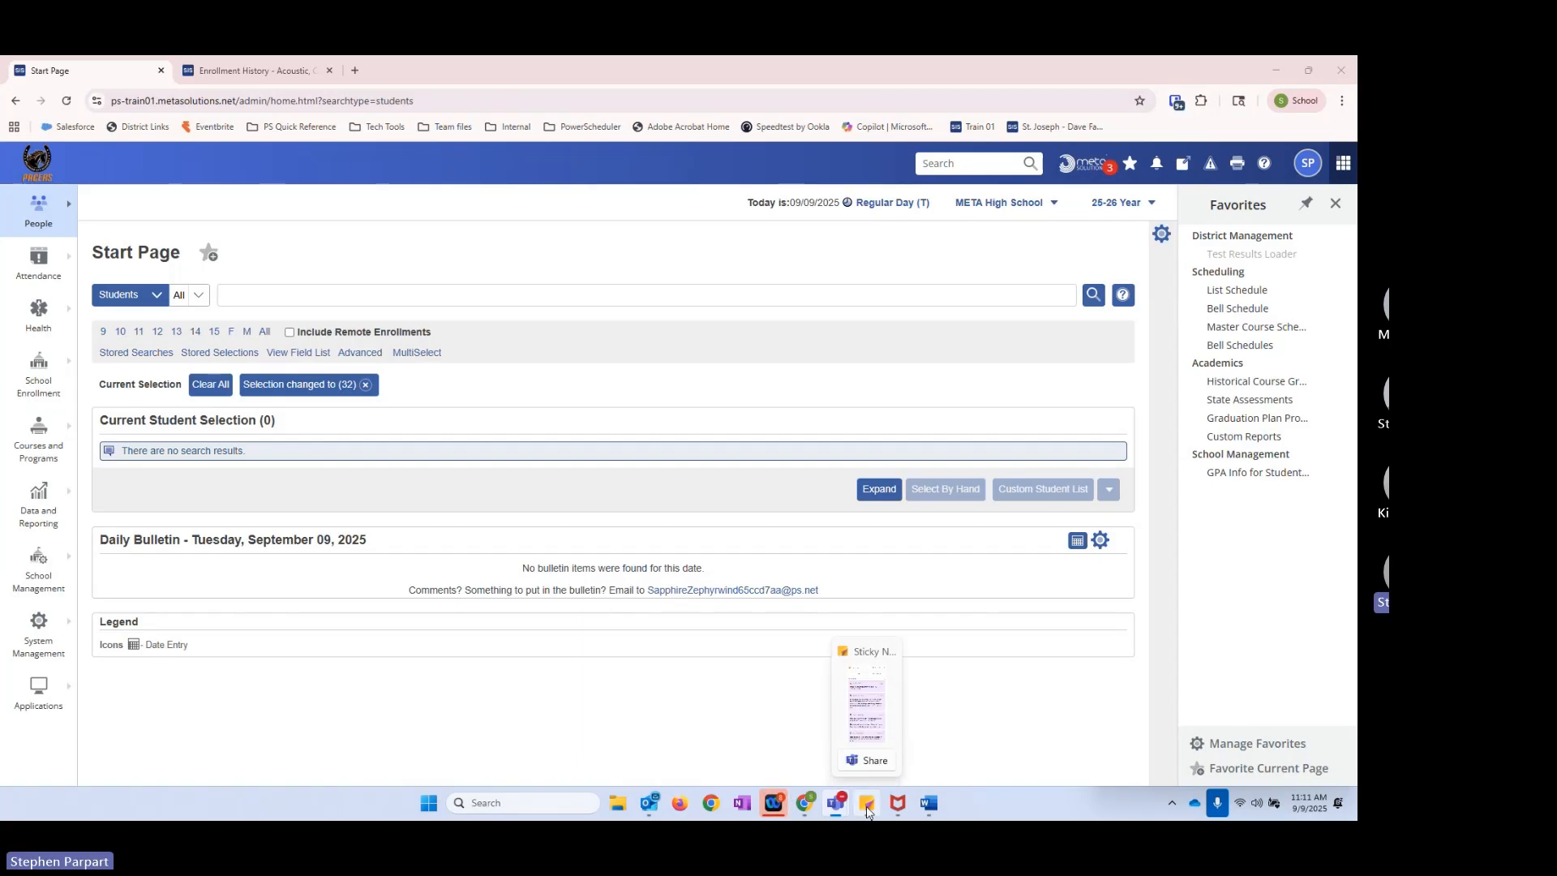